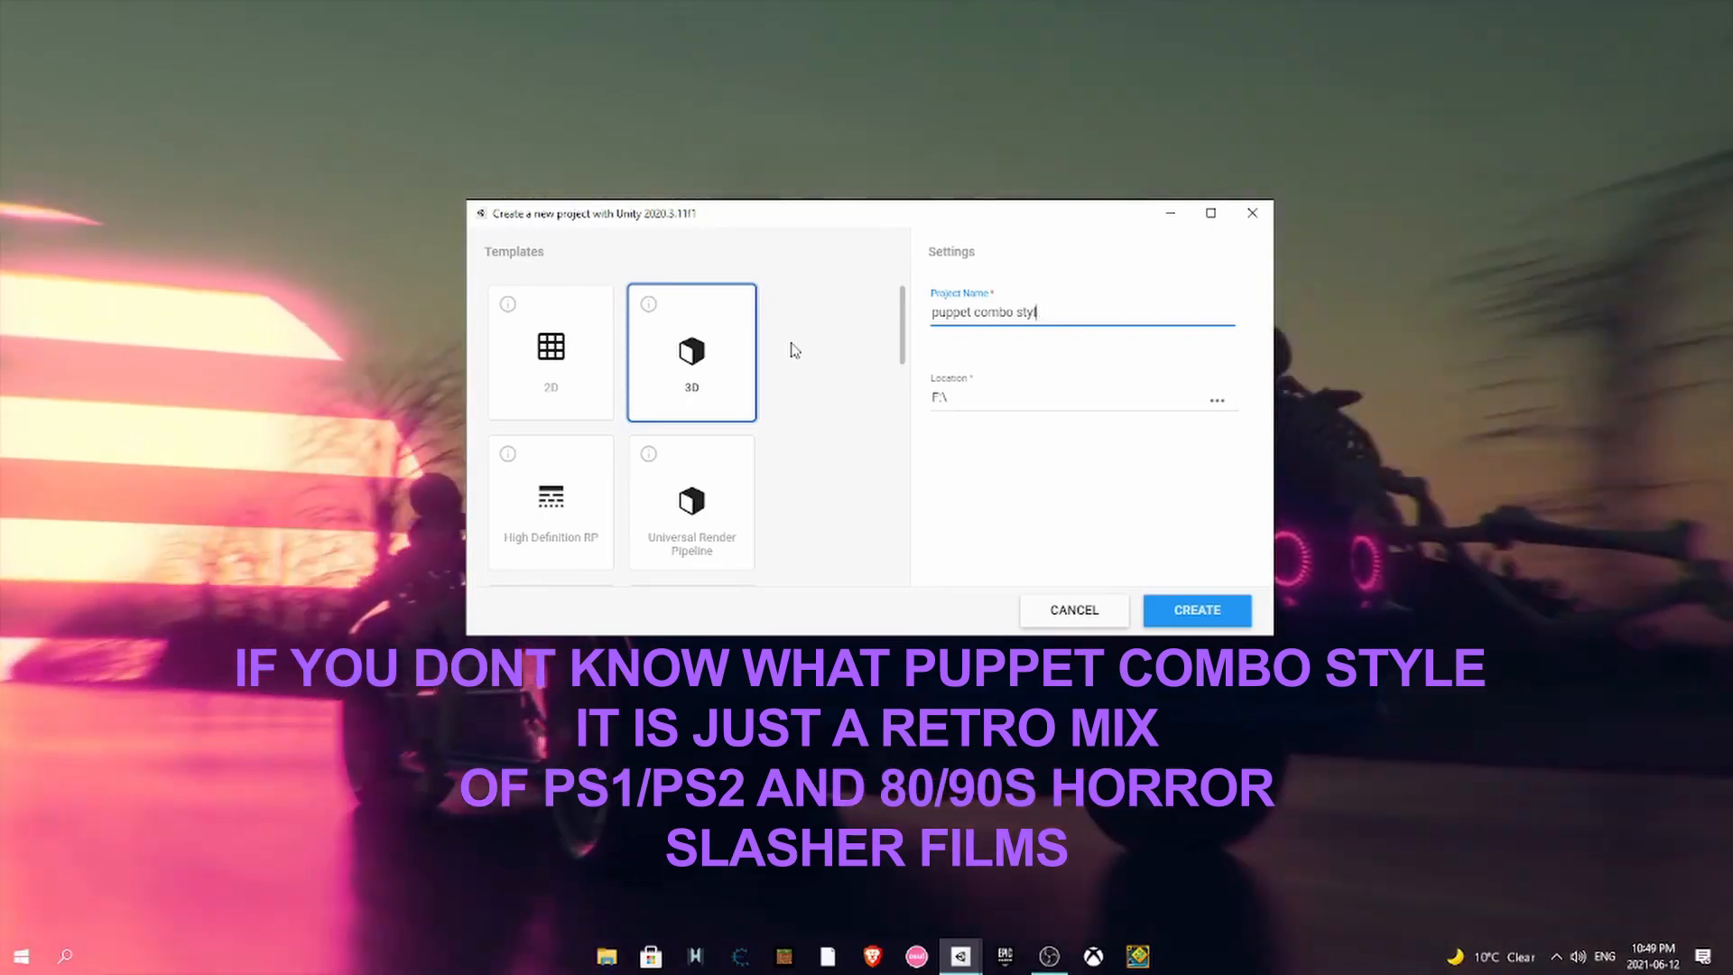
# - Set the new project's name to "puppet combo style"
pyautogui.press('BackSpace')
pyautogui.press('BackSpace')
pyautogui.press('BackSpace')
pyautogui.press('BackSpace')
pyautogui.press('BackSpace')
pyautogui.press('BackSpace')
pyautogui.press('BackSpace')
pyautogui.press('BackSpace')
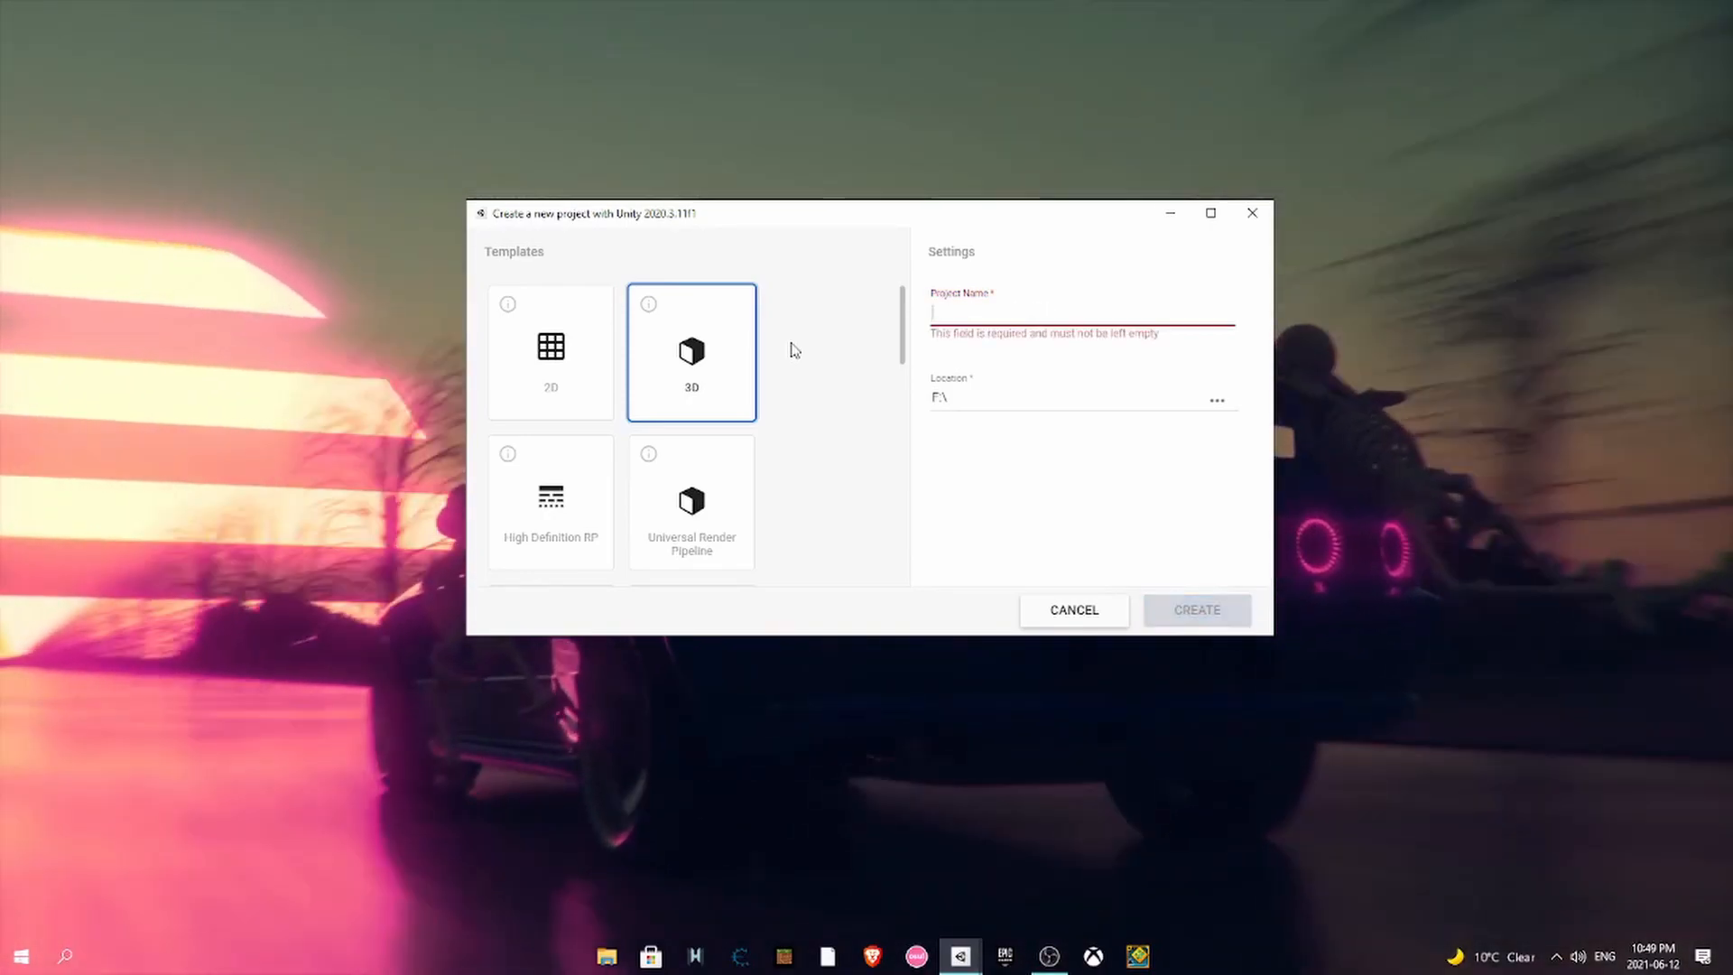
pyautogui.hotkey('ctrl', 'z')
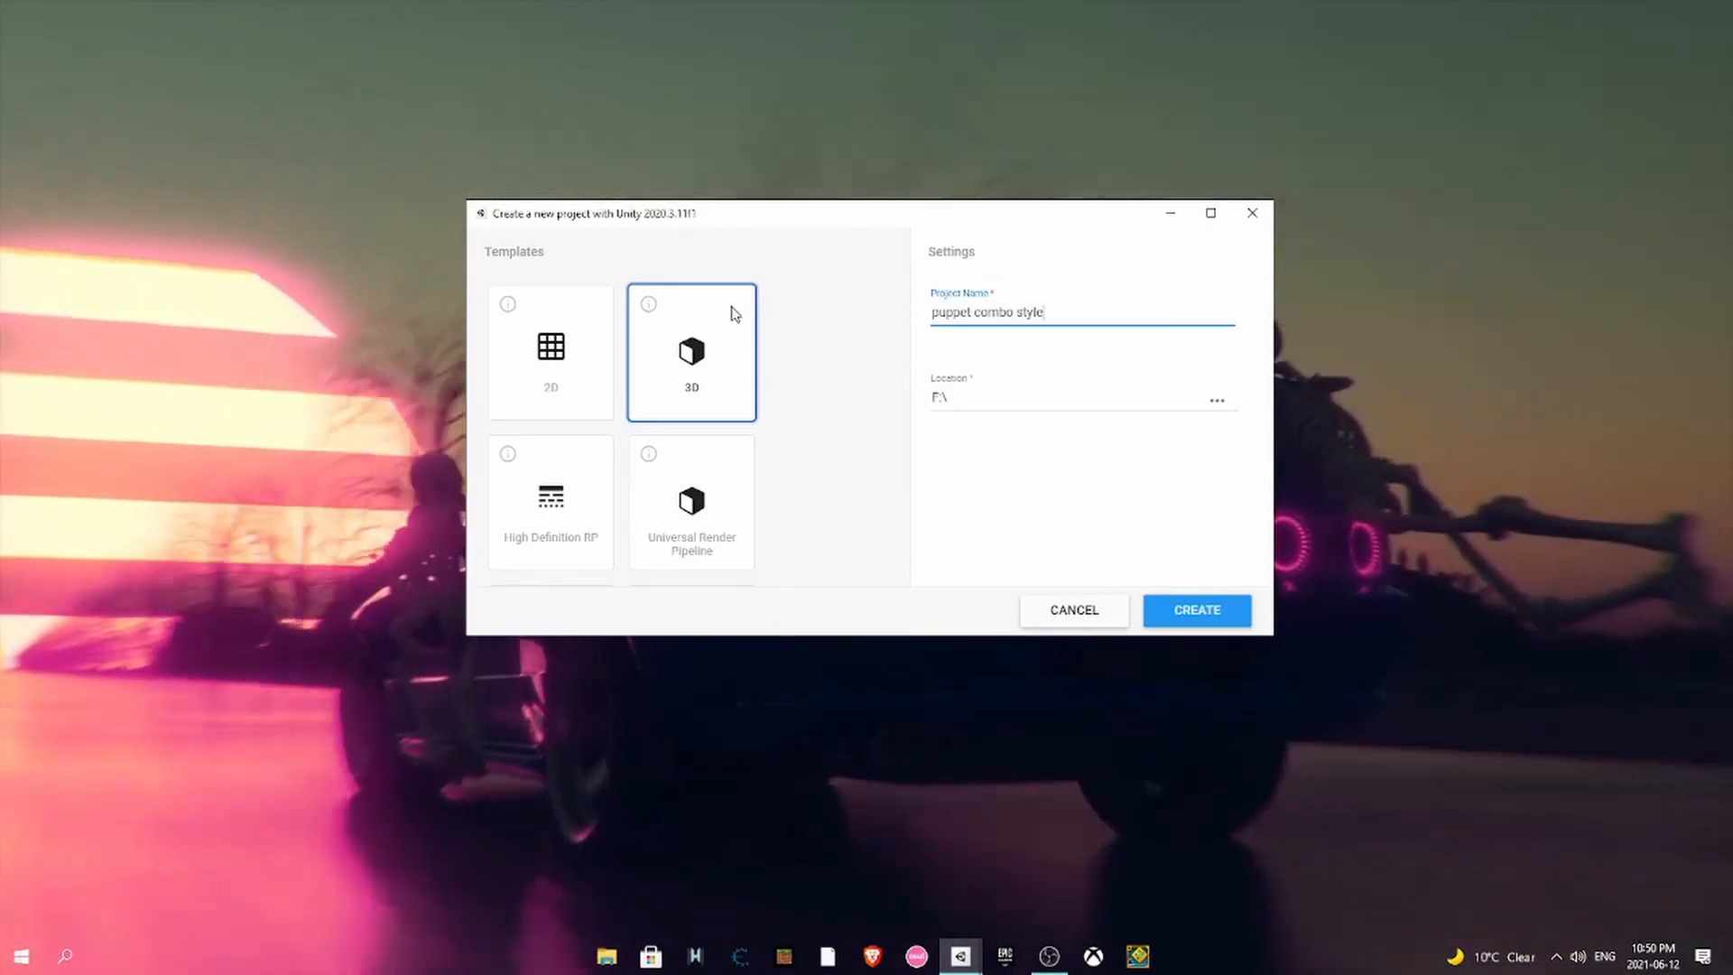
# - Create the project from the 3D template in the F:\ location
pyautogui.scroll(-2, 735, 375)
pyautogui.scroll(2, 798, 487)
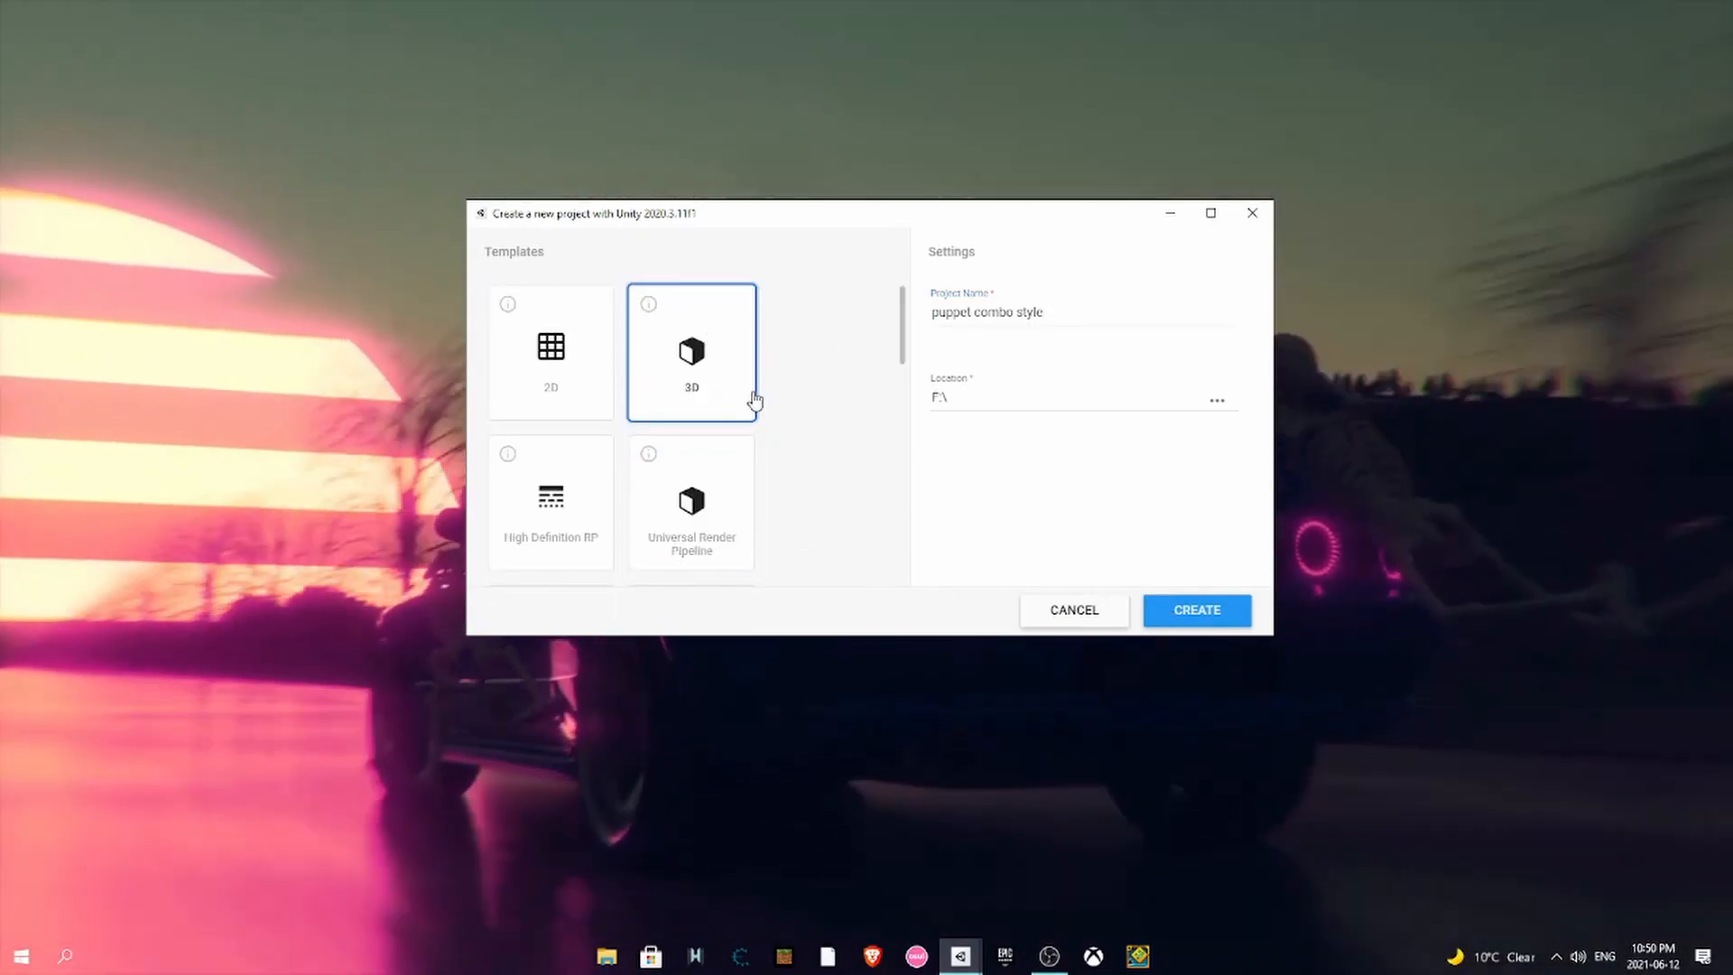
pyautogui.scroll(-2, 750, 389)
pyautogui.scroll(-2, 748, 451)
pyautogui.scroll(-4, 749, 449)
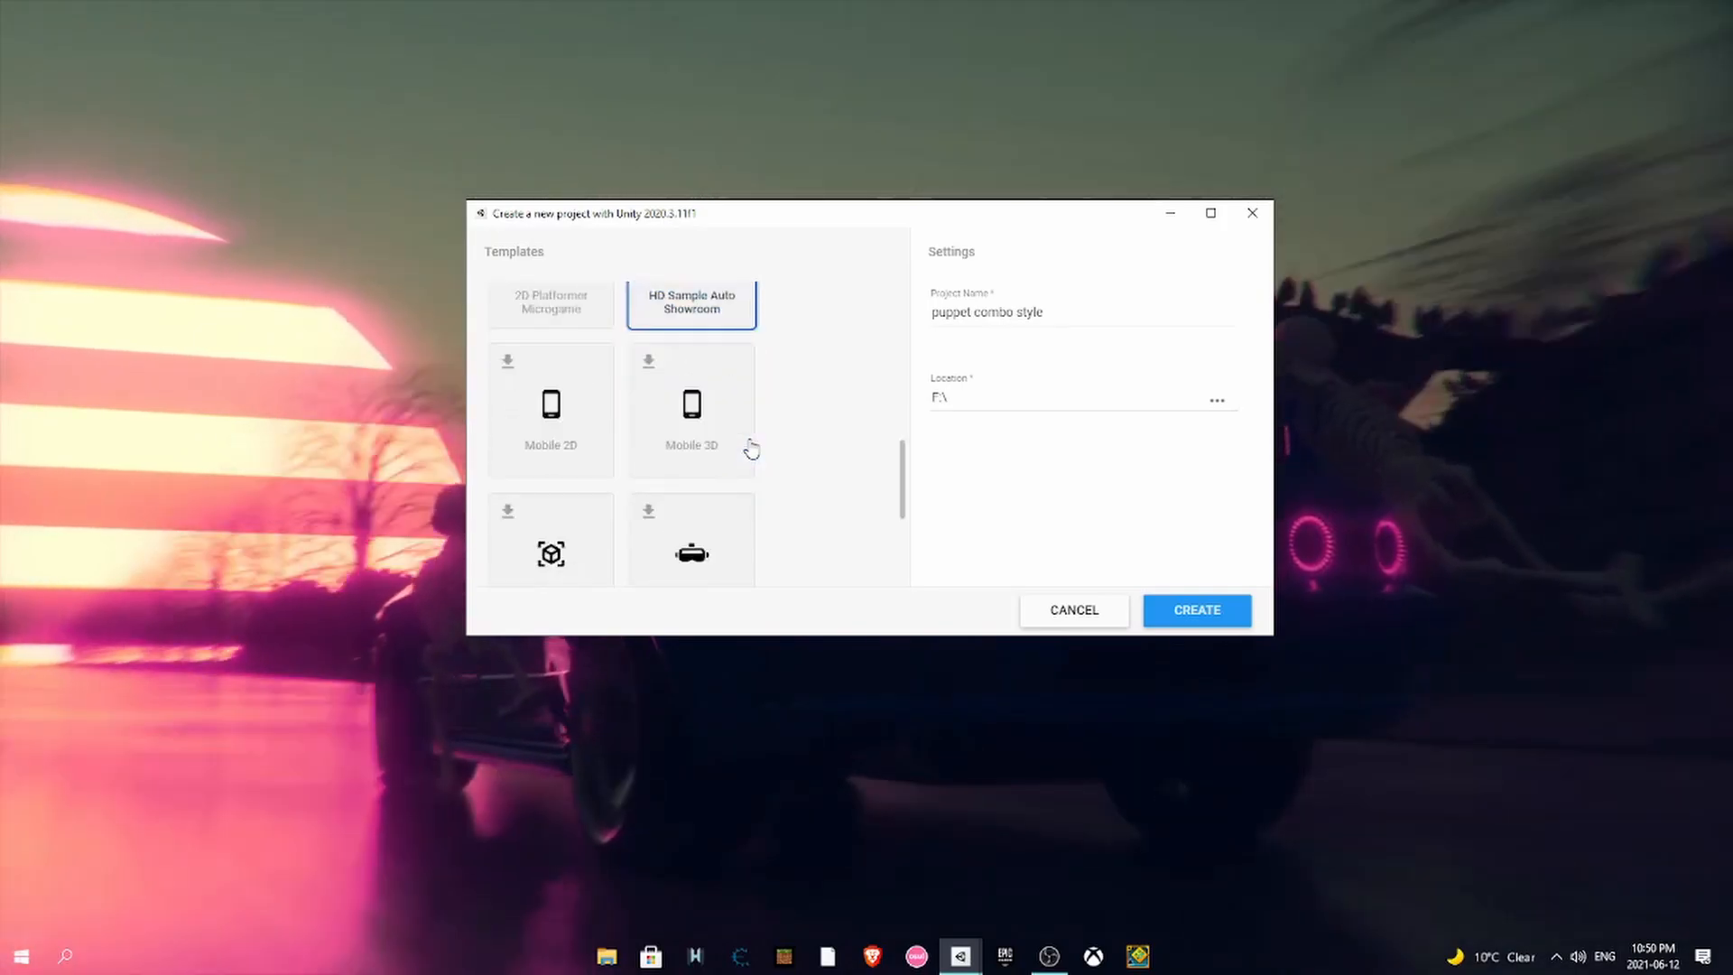
pyautogui.scroll(2, 746, 442)
pyautogui.scroll(10, 746, 437)
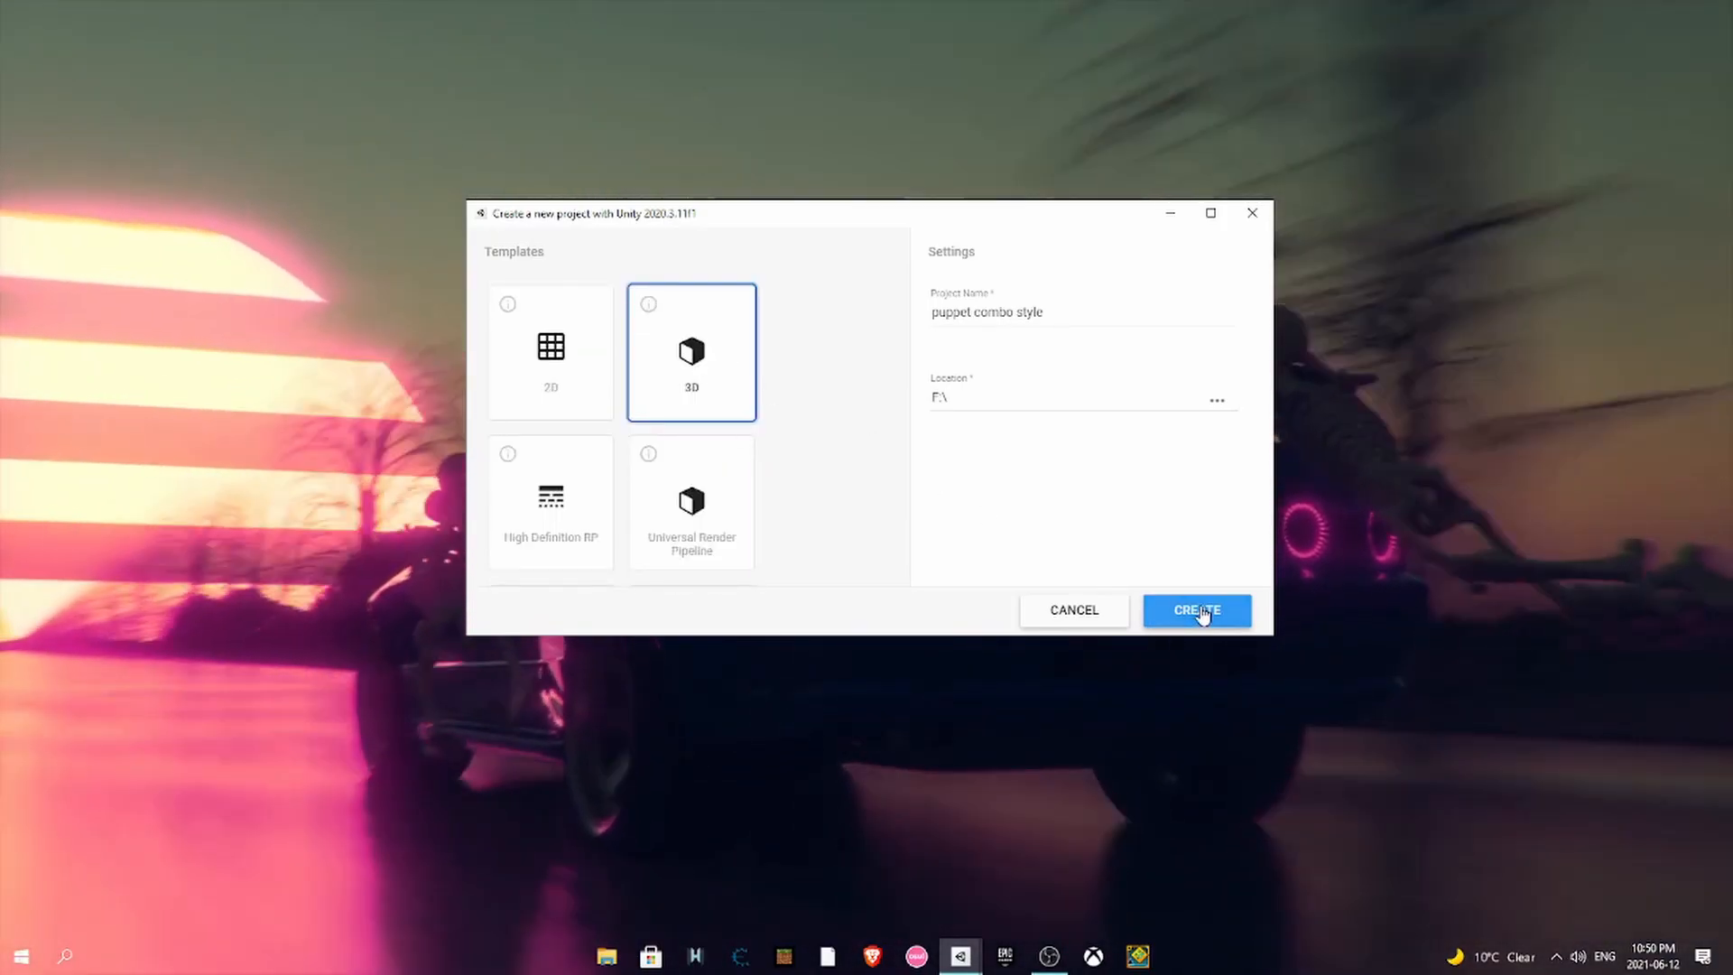
pyautogui.click(1205, 611)
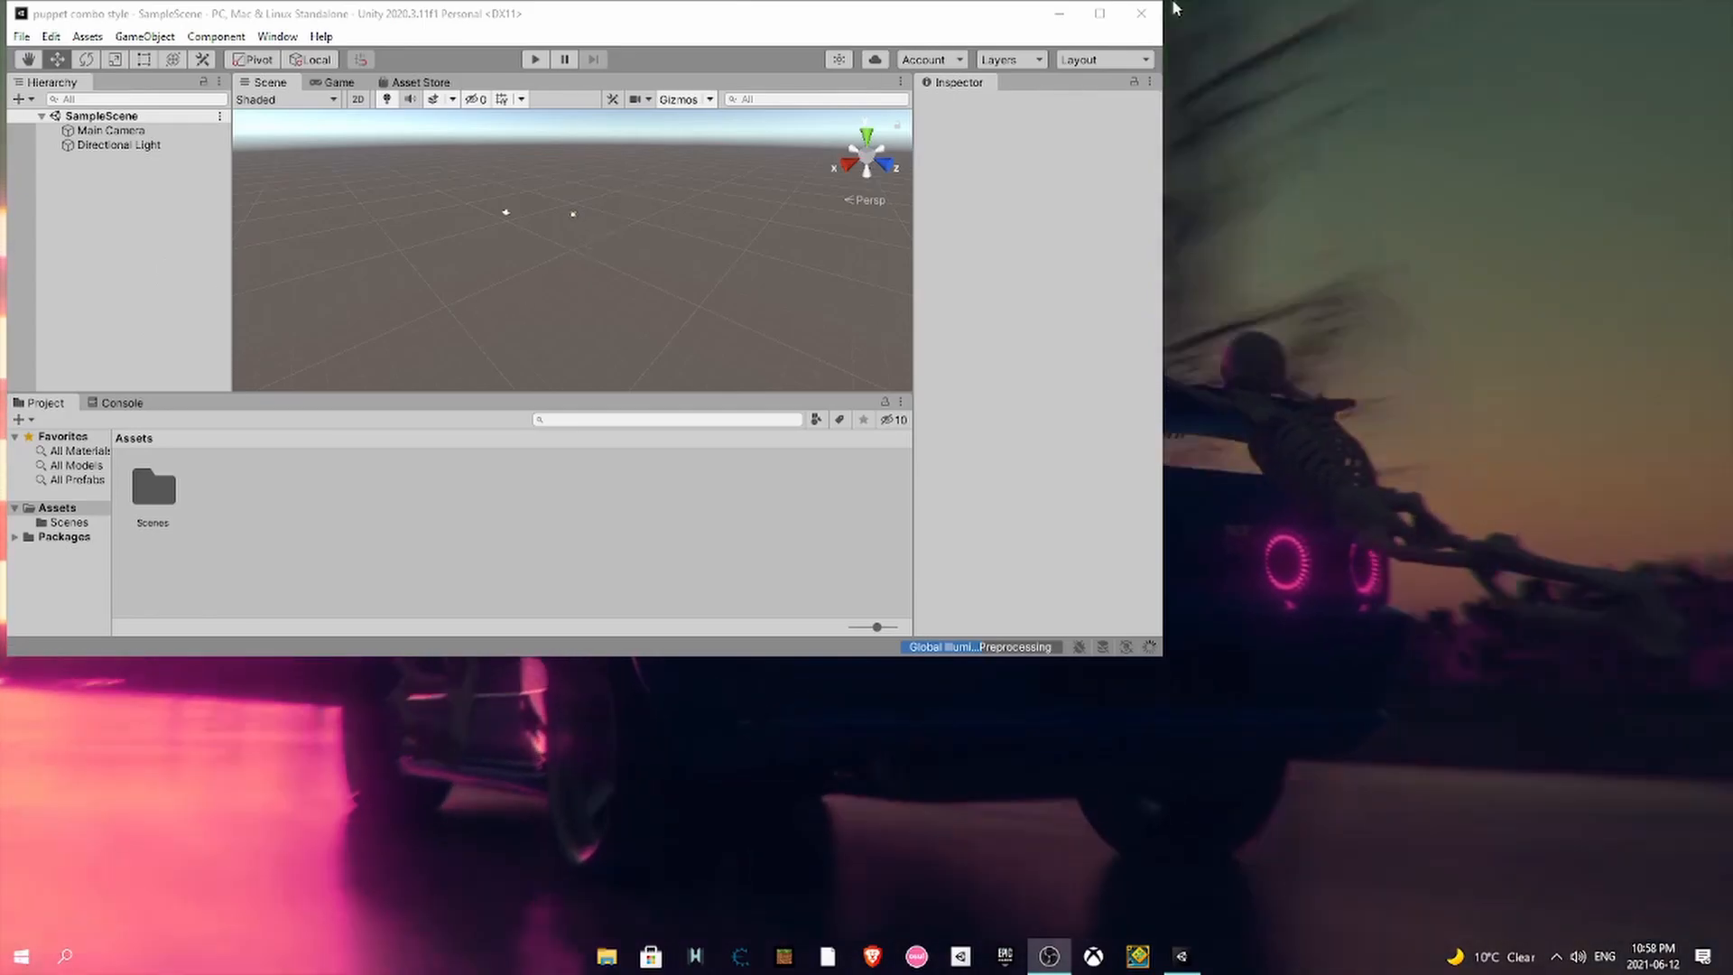
# - Maximize the editor window of the new project
pyautogui.click(1099, 14)
pyautogui.moveTo(674, 306); pyautogui.dragTo(695, 167, button='right')
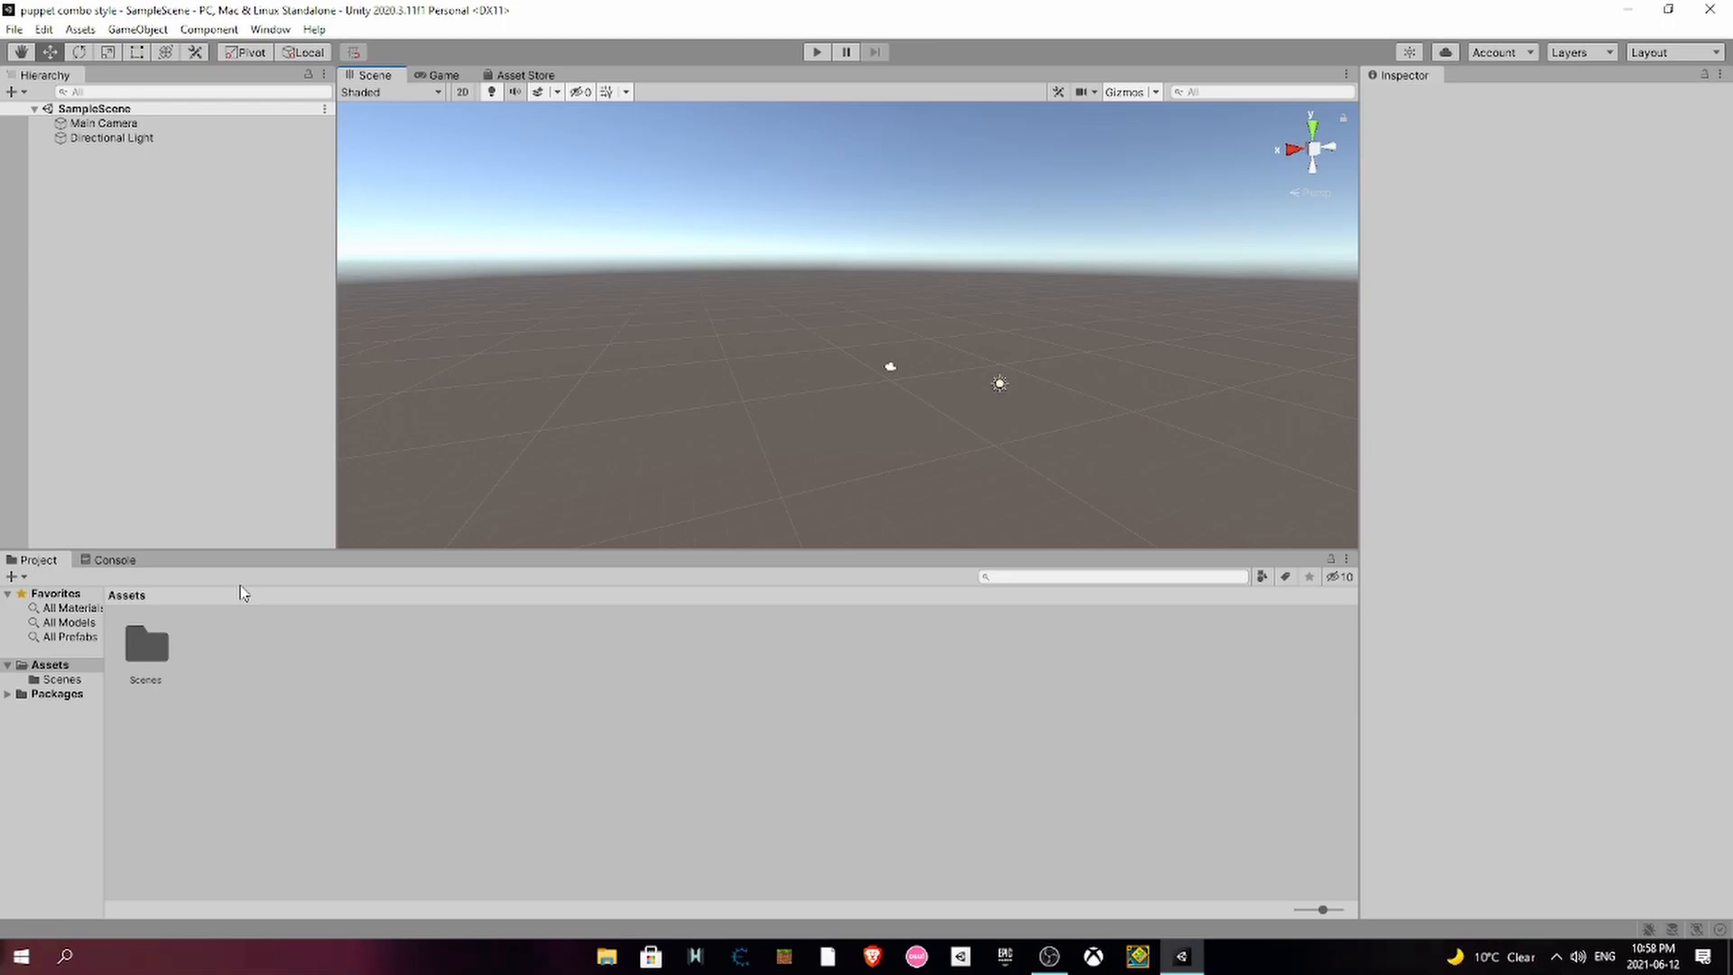
pyautogui.moveTo(875, 262); pyautogui.dragTo(975, 344, button='right')
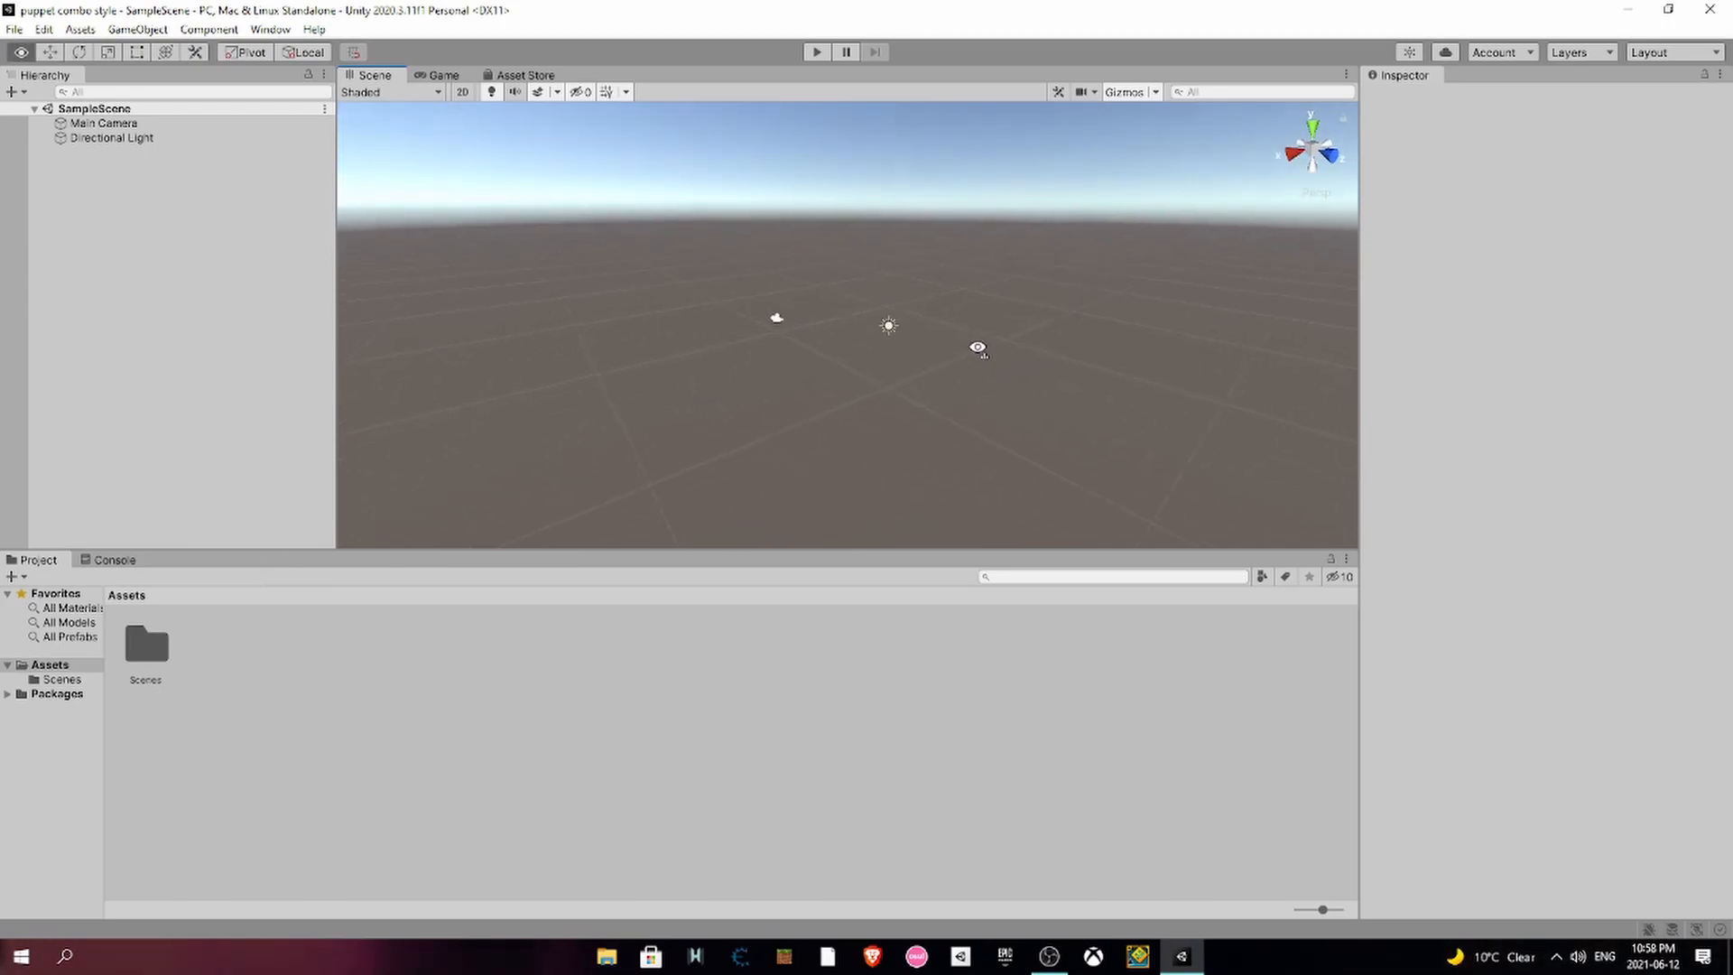
# - Delete the Directional Light from the scene and undo the deletion
pyautogui.click(893, 328)
pyautogui.press('Delete')
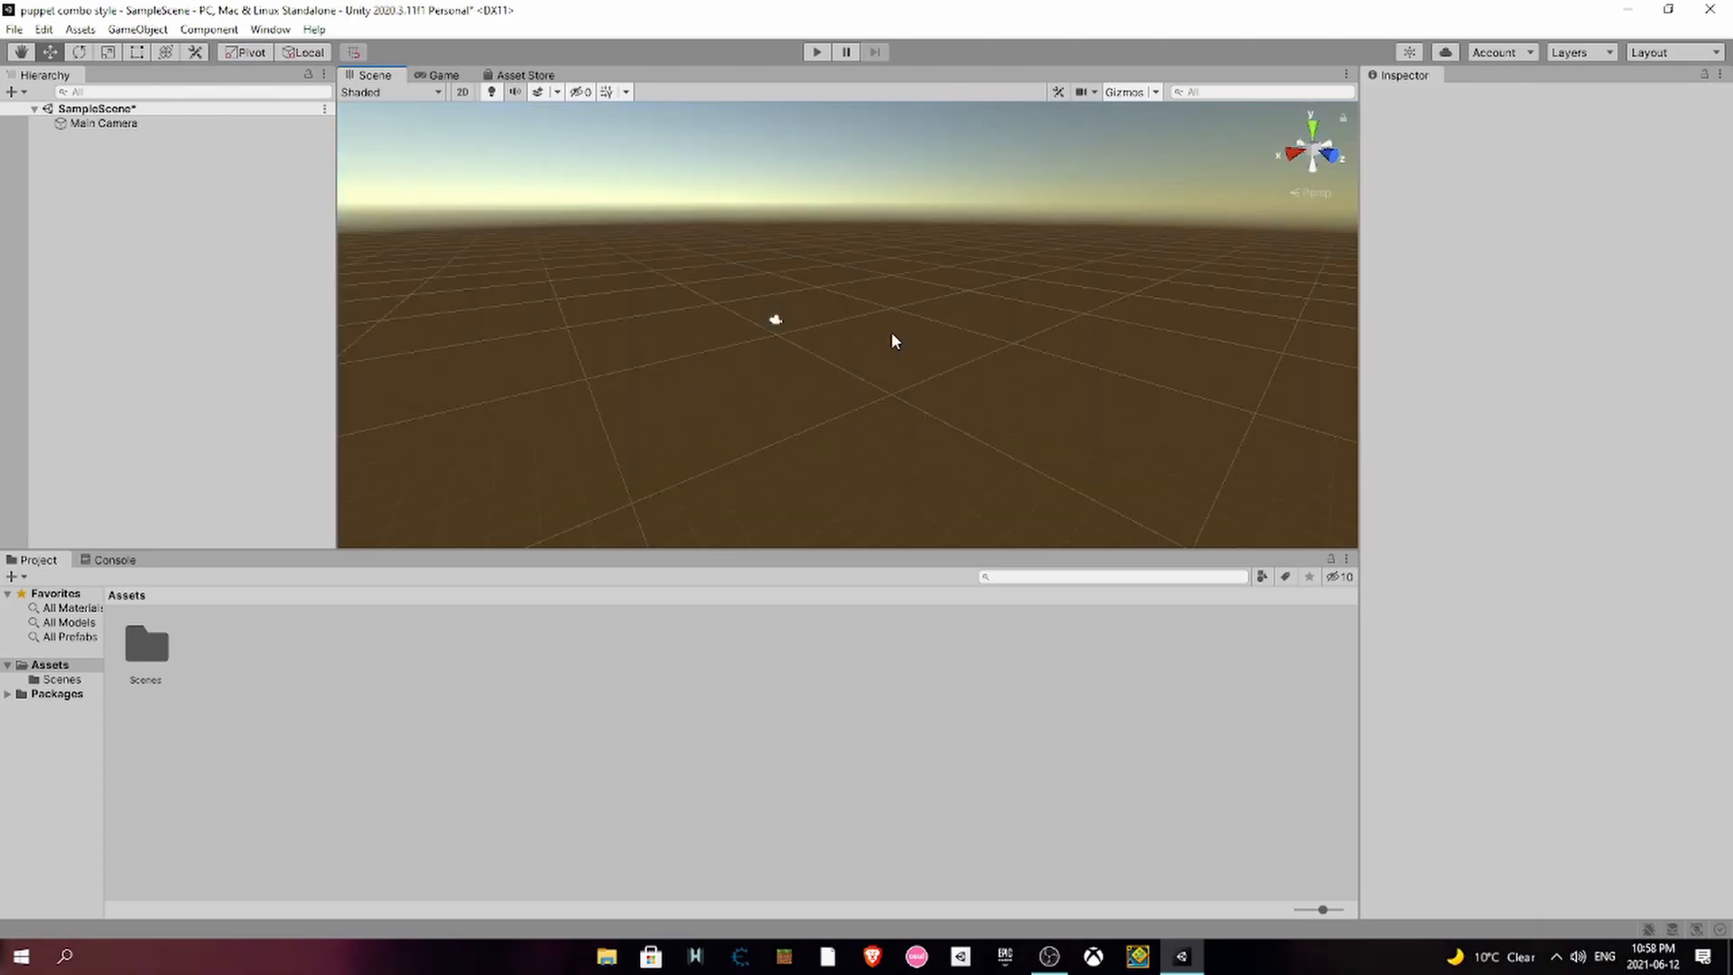
pyautogui.click(42, 20)
pyautogui.click(81, 46)
pyautogui.click(503, 662)
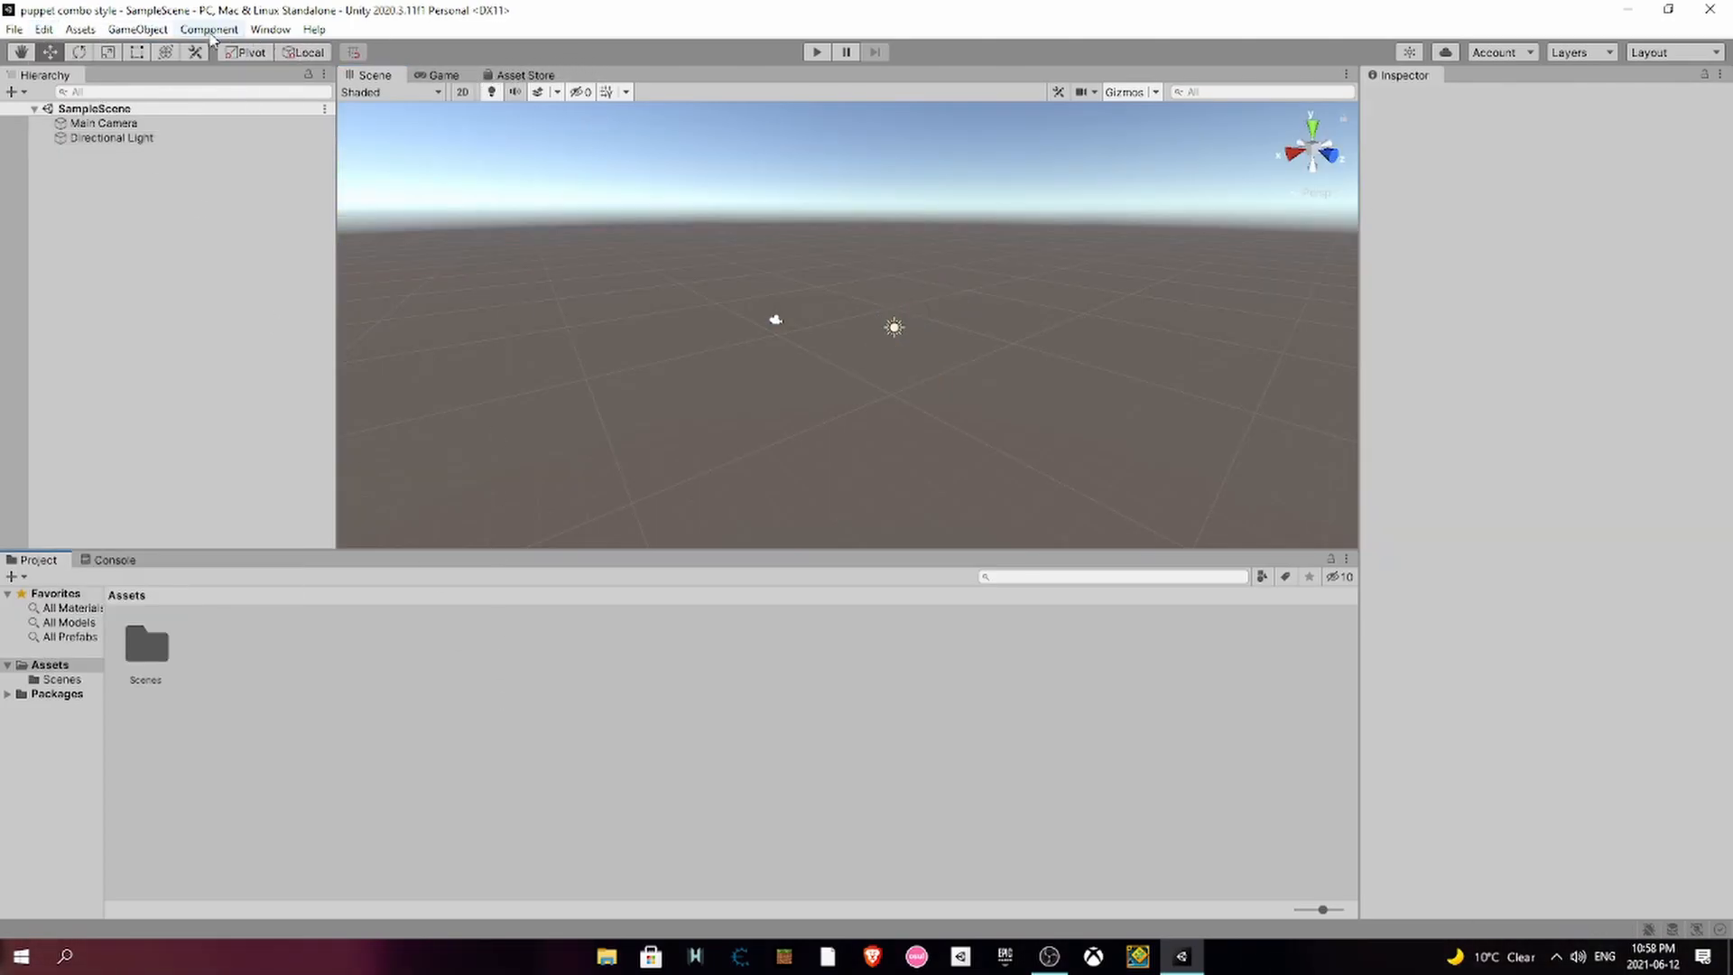
# - Change the Player rendering color space to Linear in the project settings and close the settings
pyautogui.click(43, 29)
pyautogui.click(79, 555)
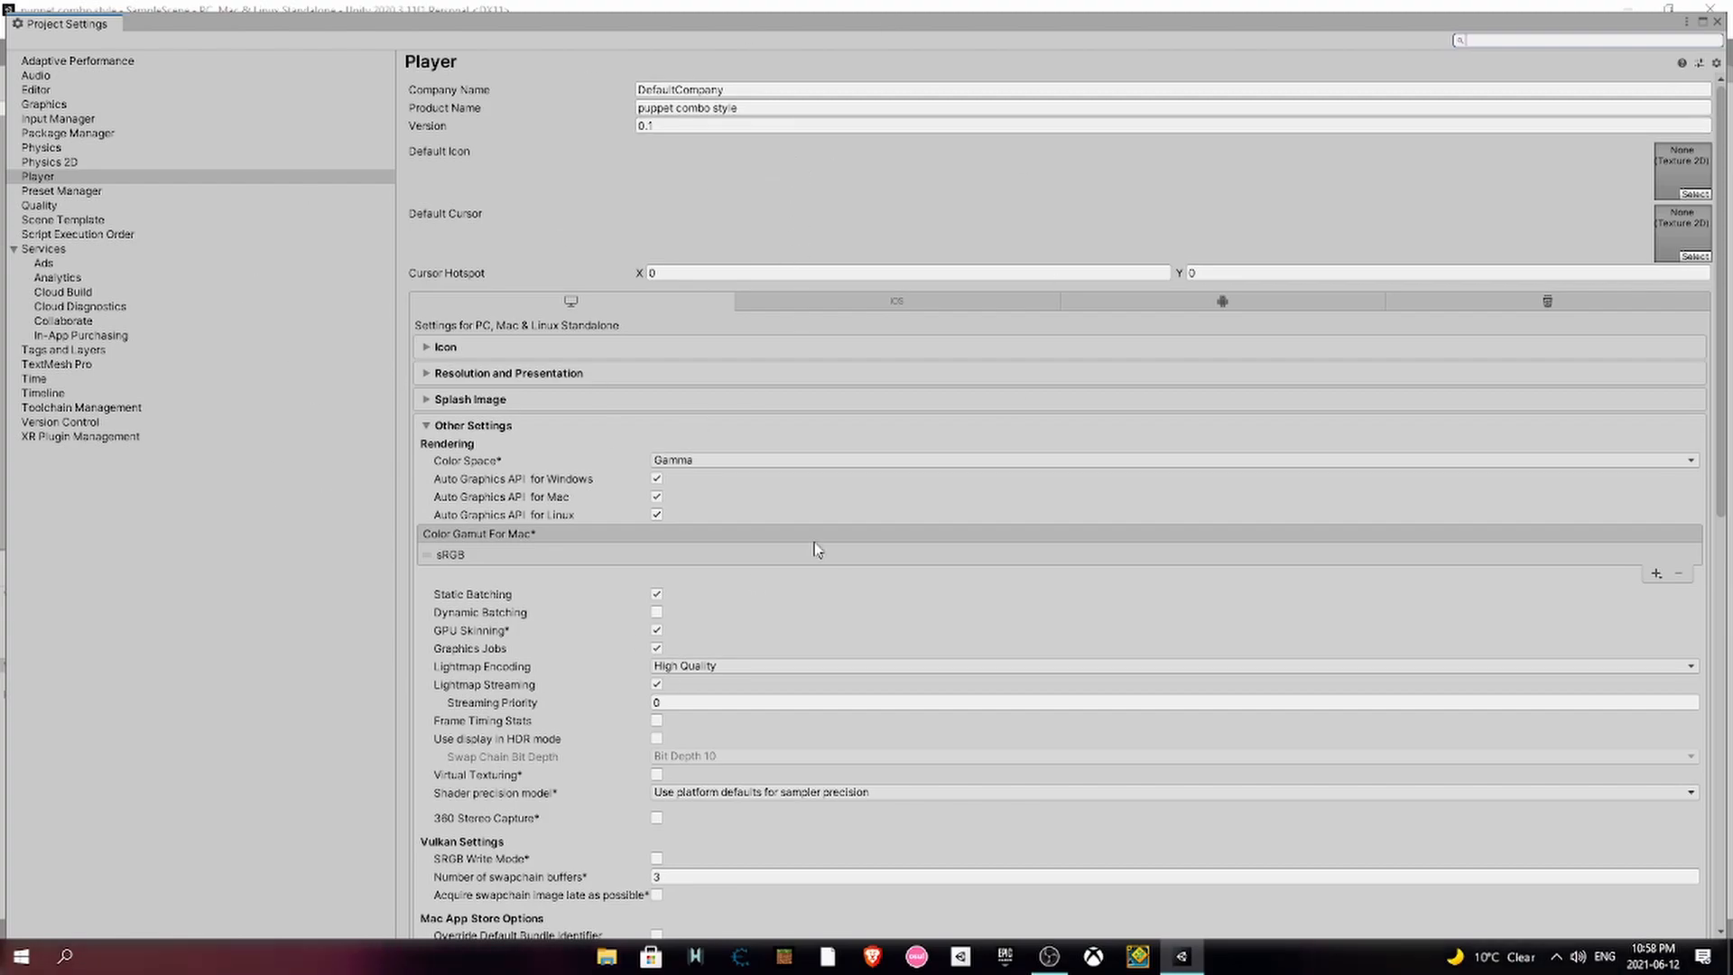
pyautogui.scroll(-2, 756, 582)
pyautogui.click(751, 408)
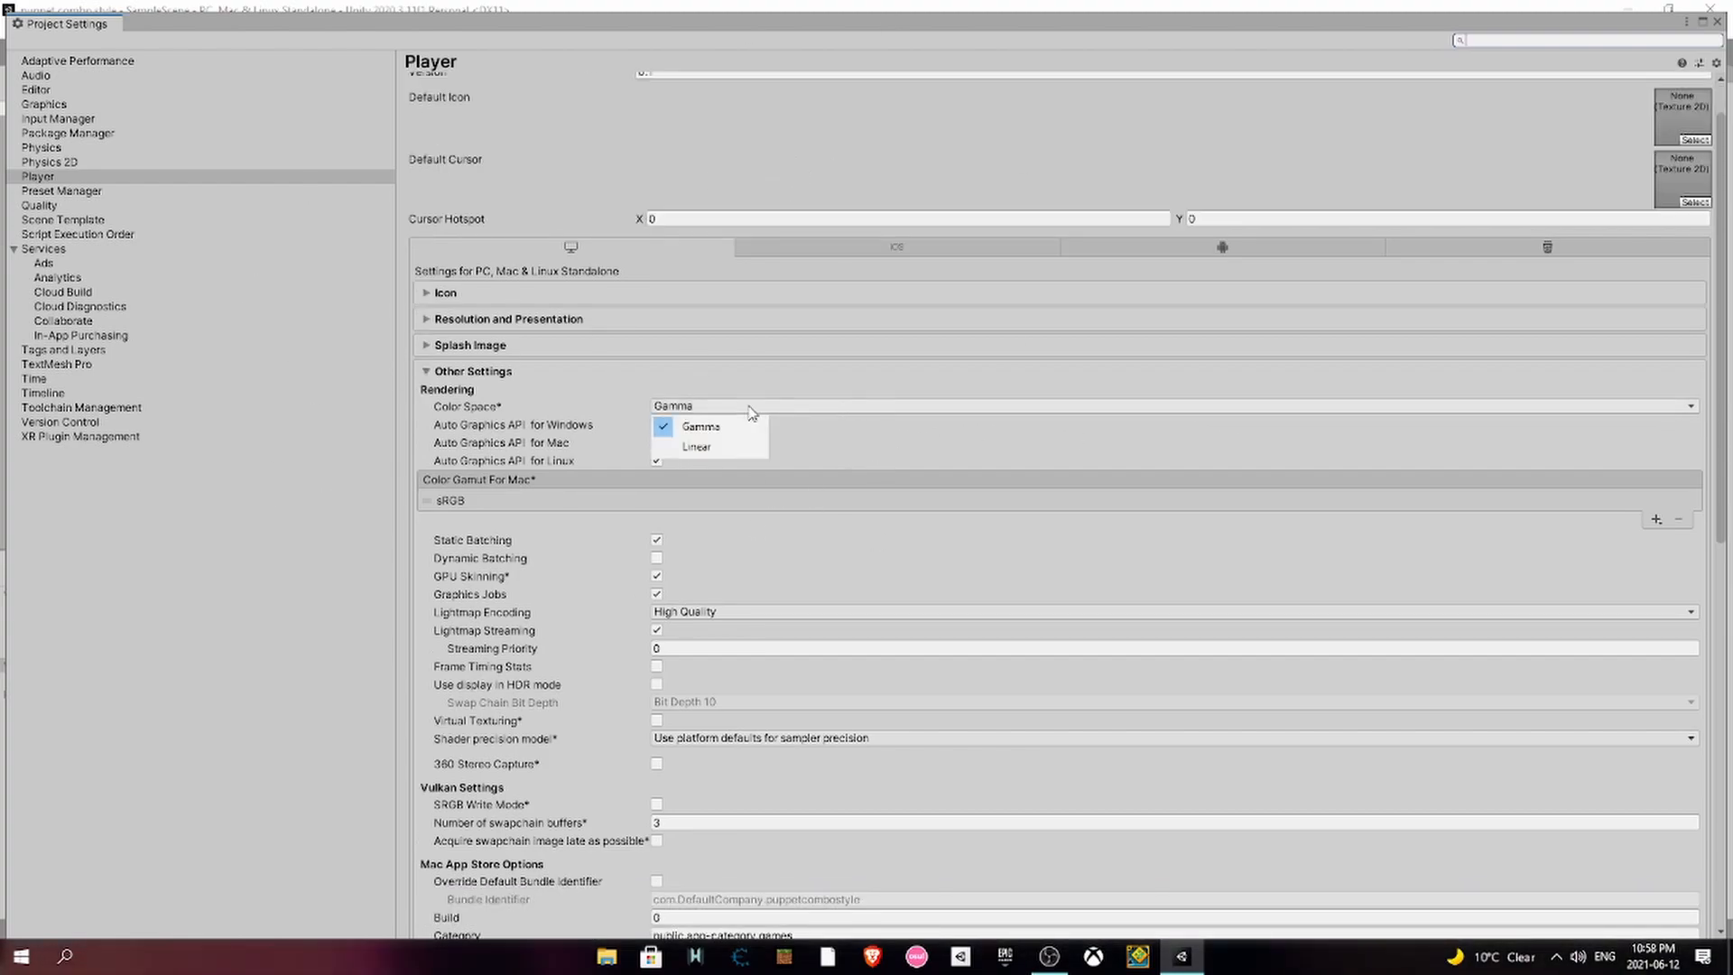
pyautogui.click(709, 449)
pyautogui.click(879, 511)
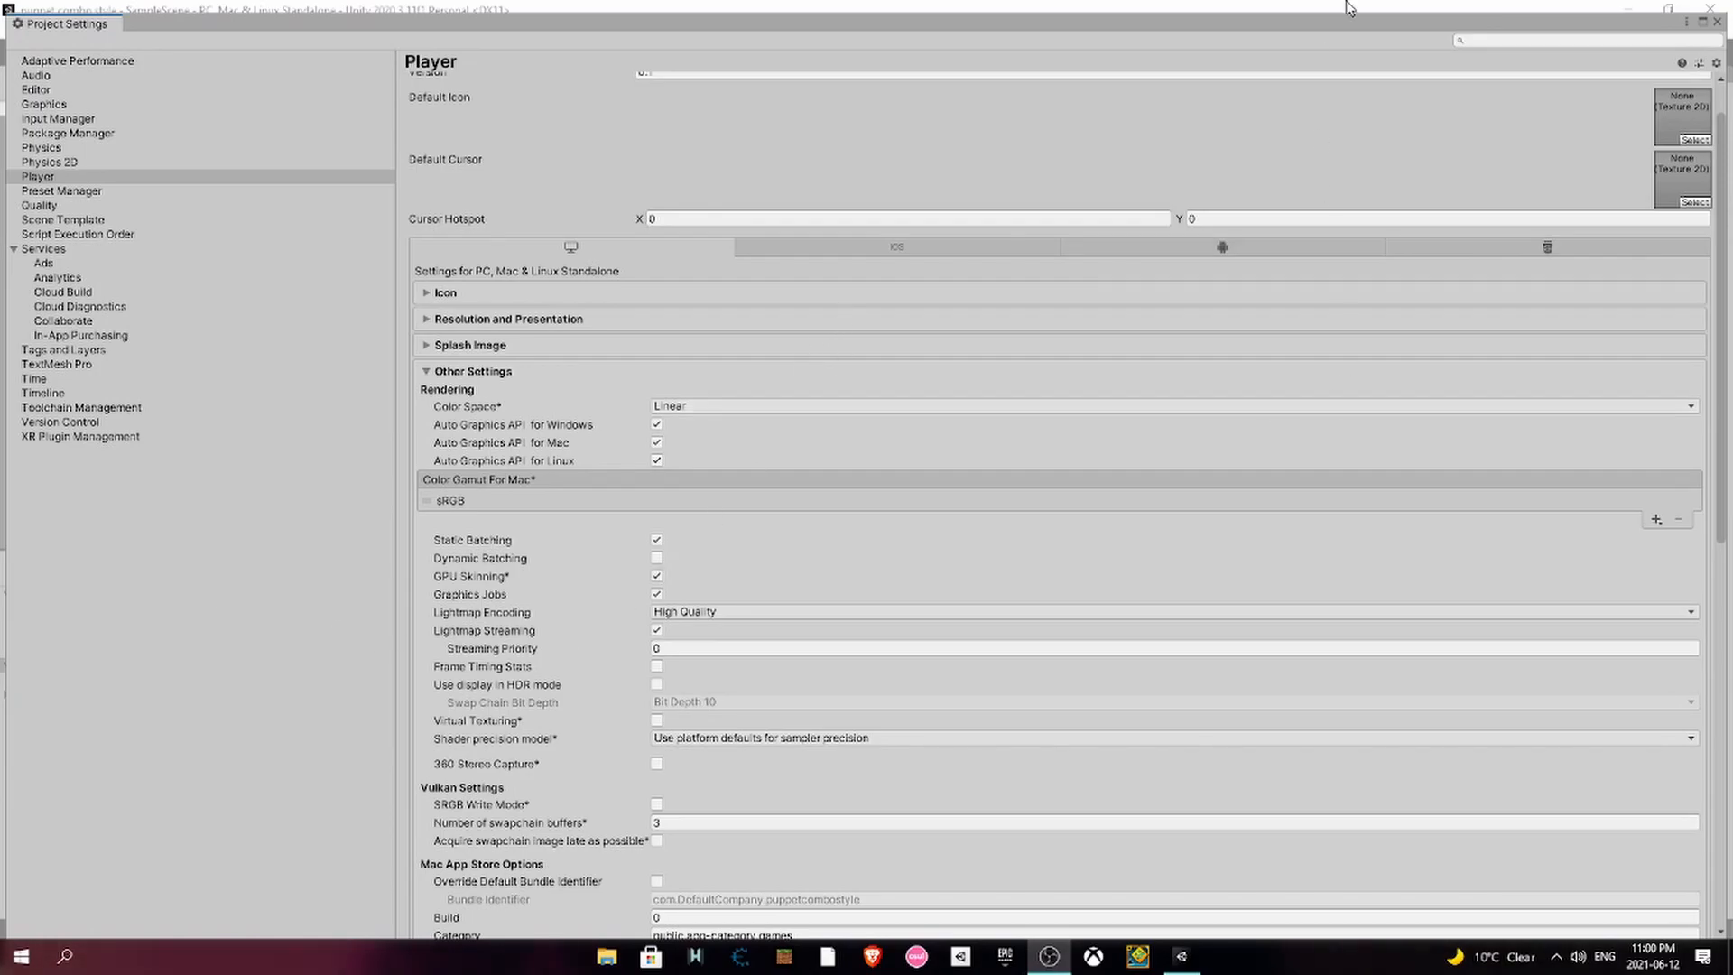
pyautogui.click(1718, 20)
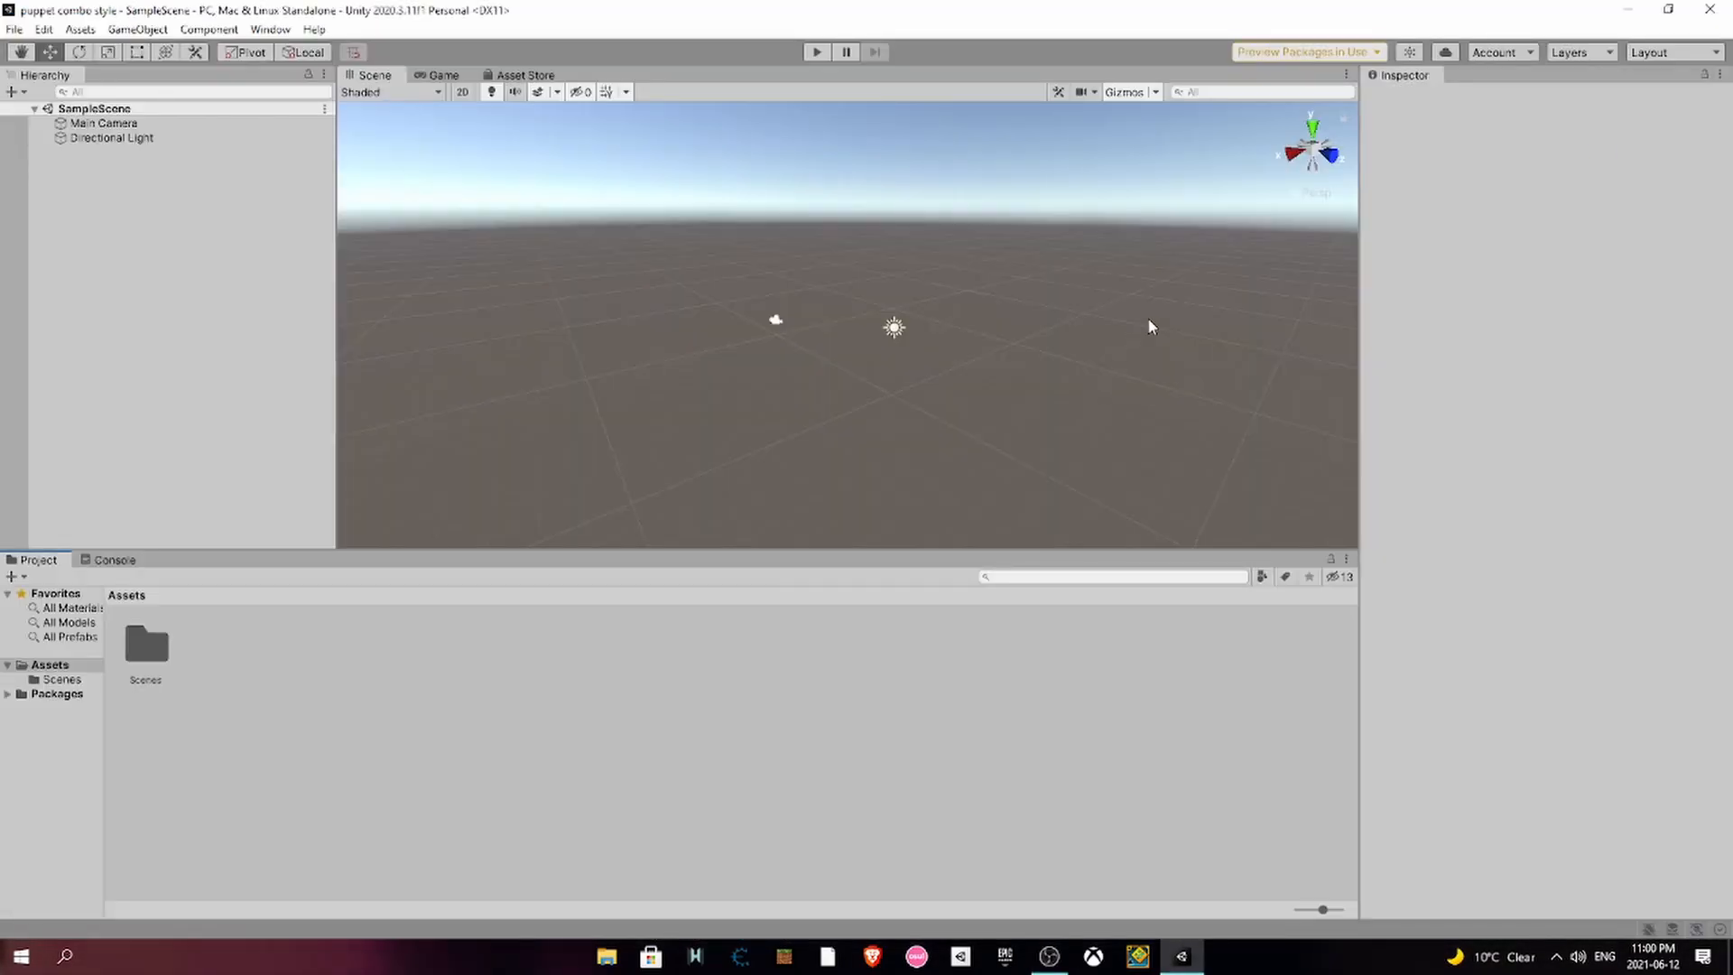
# - Add a 3D cube to the scene
pyautogui.moveTo(732, 354); pyautogui.dragTo(787, 457, button='right')
pyautogui.rightClick(583, 731)
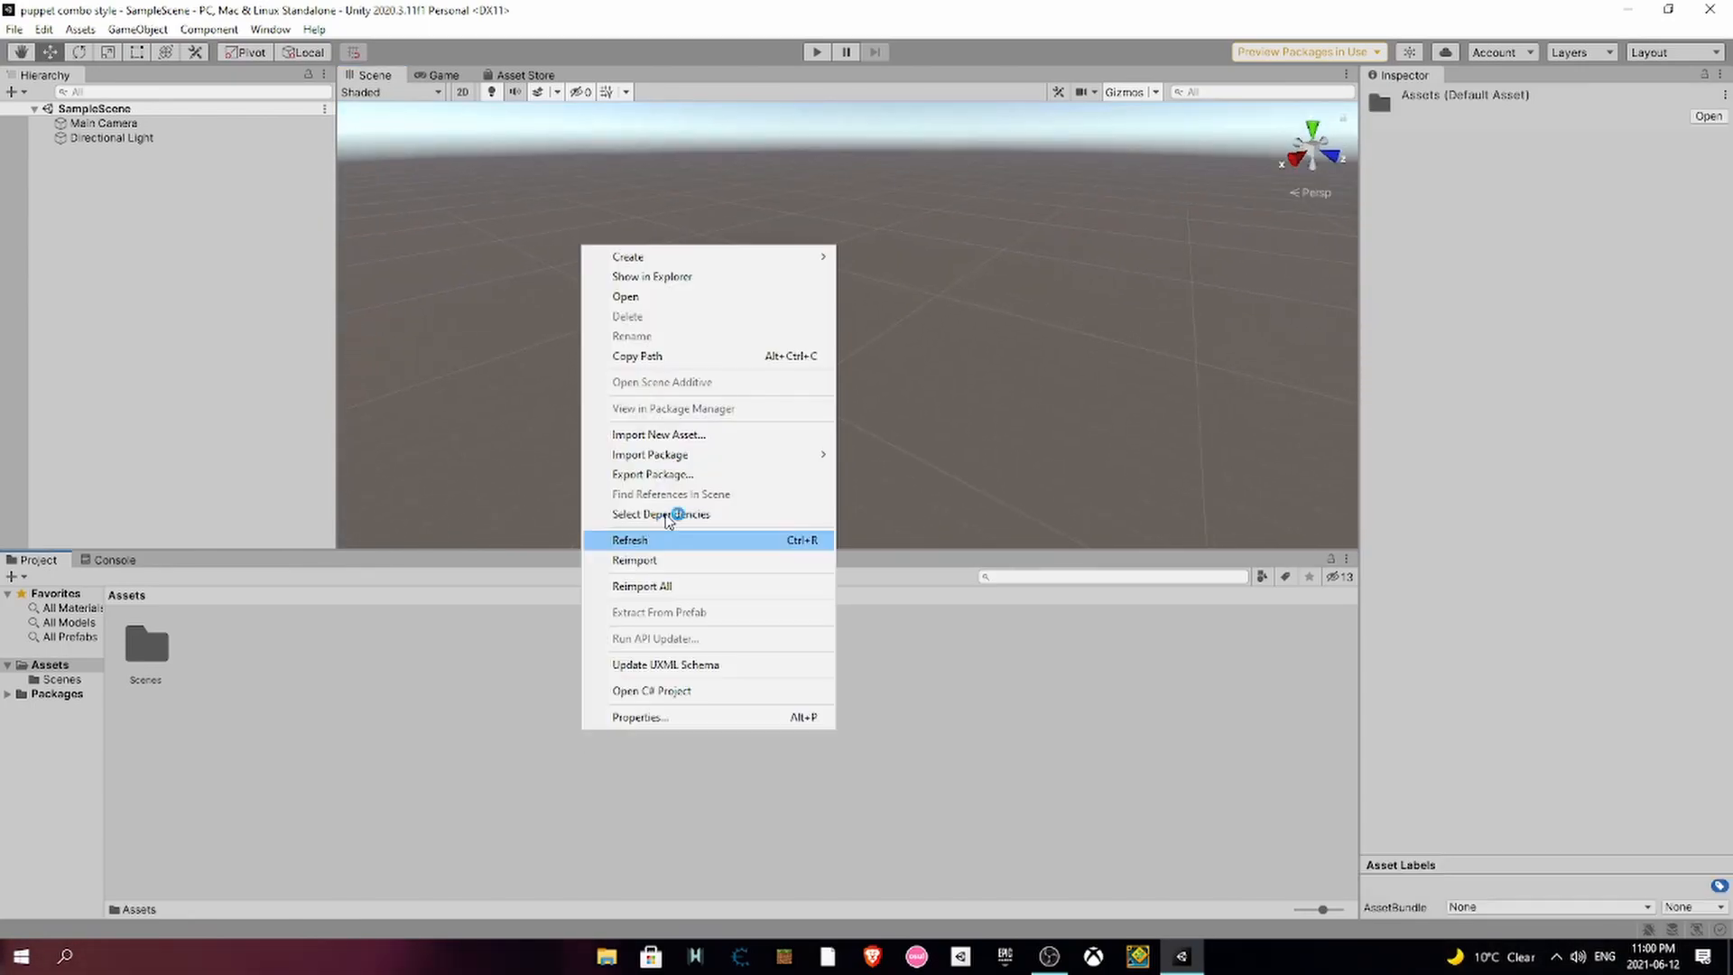
pyautogui.click(416, 194)
pyautogui.click(137, 29)
pyautogui.moveTo(176, 109)
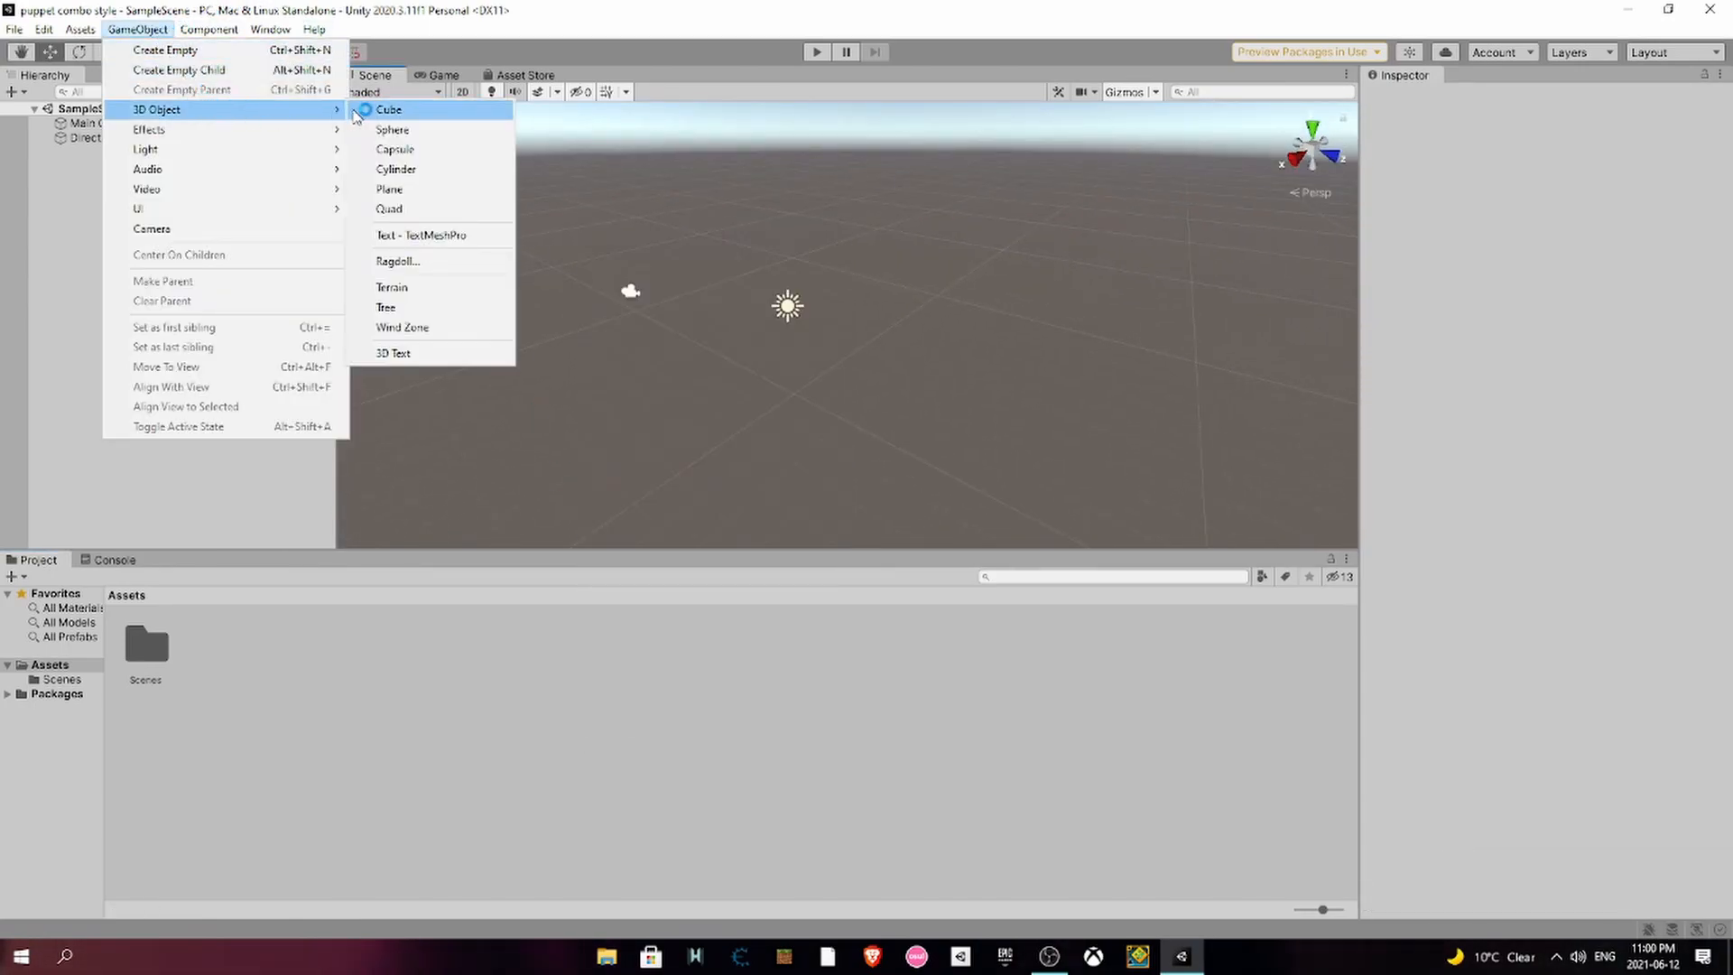
pyautogui.click(379, 108)
pyautogui.scroll(10, 1032, 337)
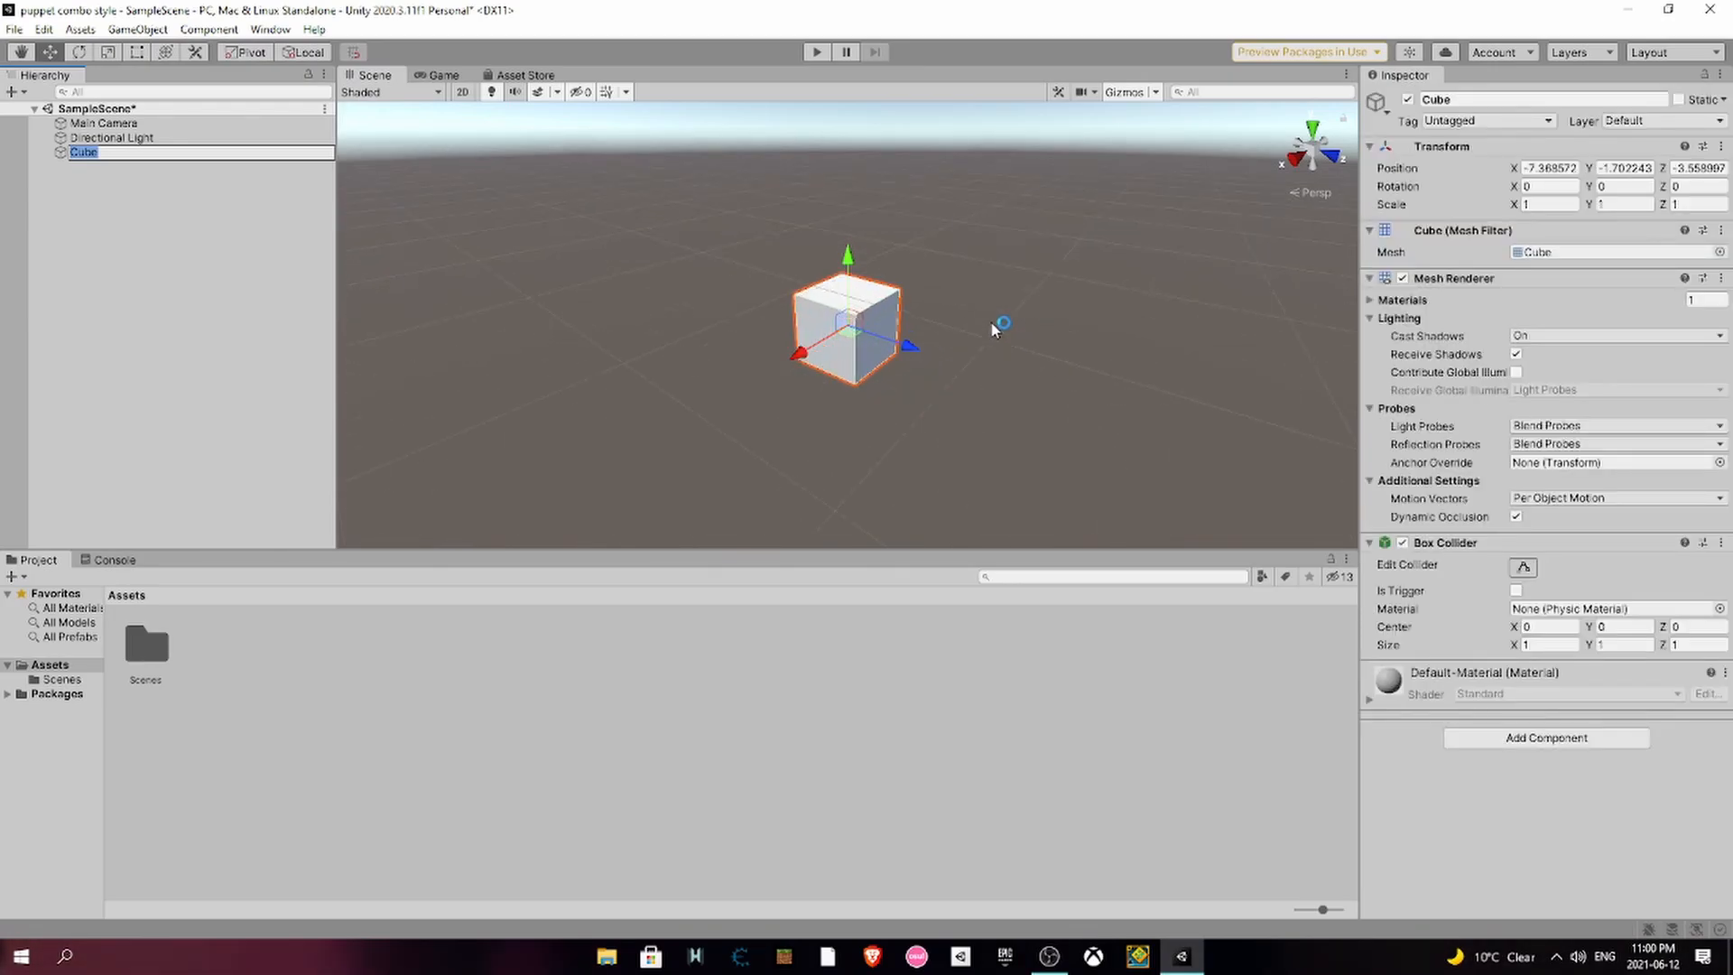
# - Inspect the cube in the Scene view and delete it from the scene
pyautogui.press('f')
pyautogui.moveTo(1014, 284); pyautogui.dragTo(1093, 457, button='right')
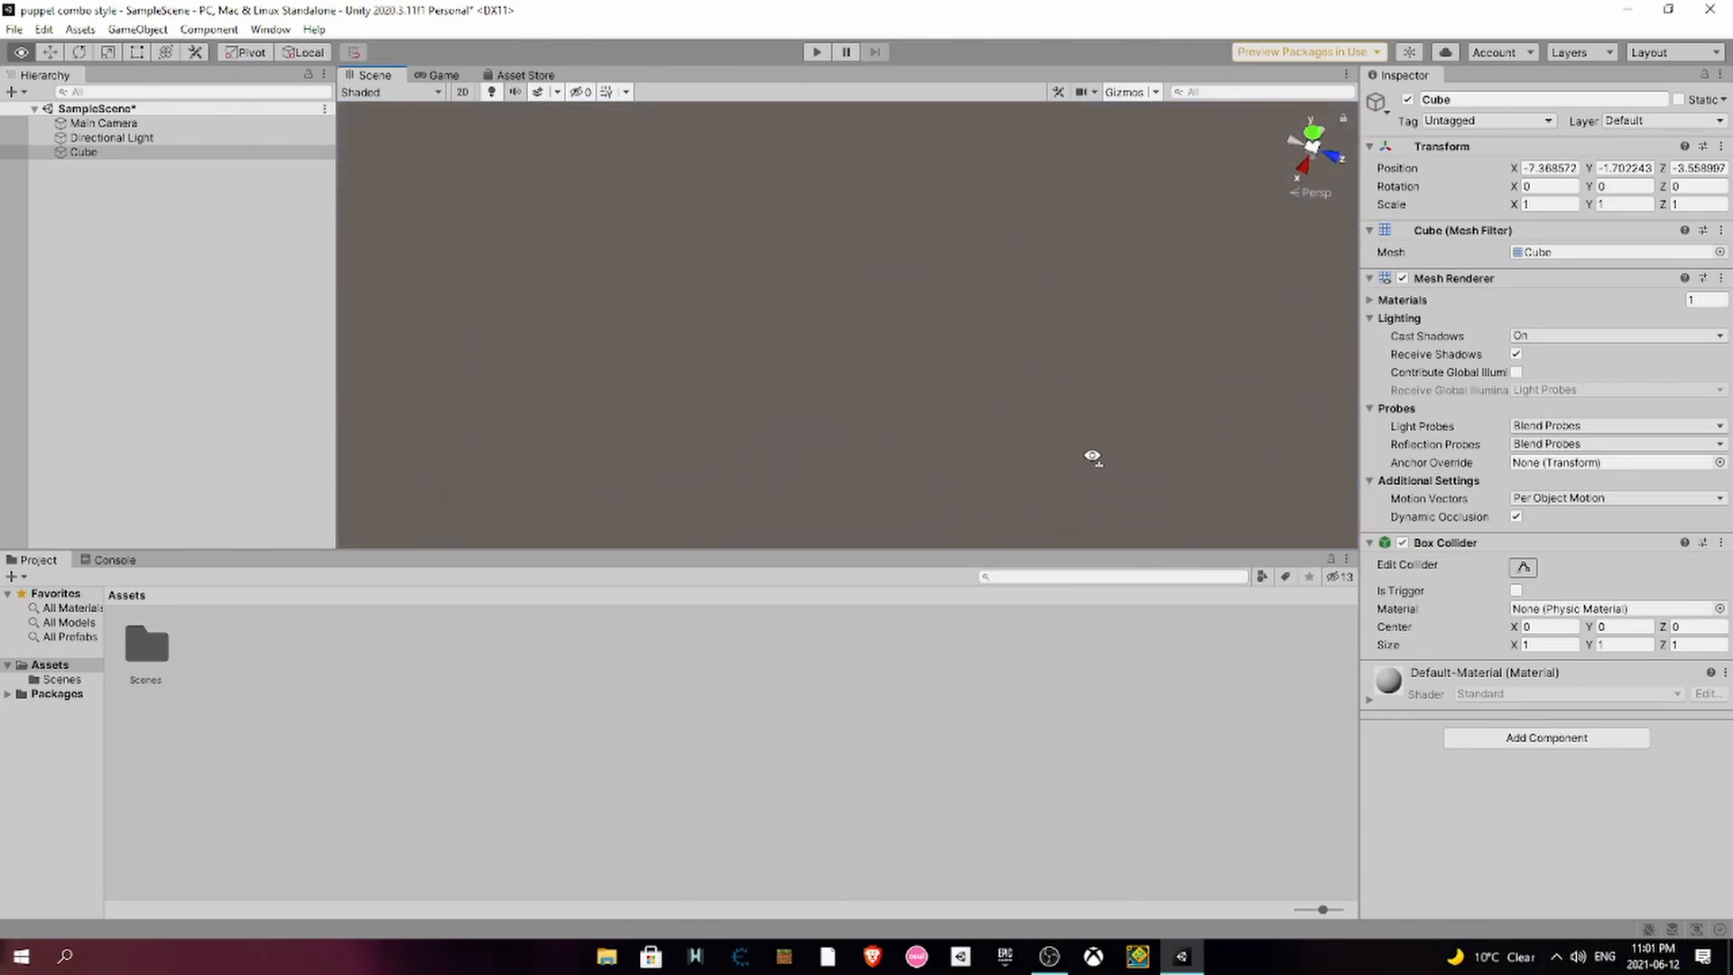
pyautogui.moveTo(1108, 397); pyautogui.dragTo(1095, 170, button='right')
pyautogui.press('f')
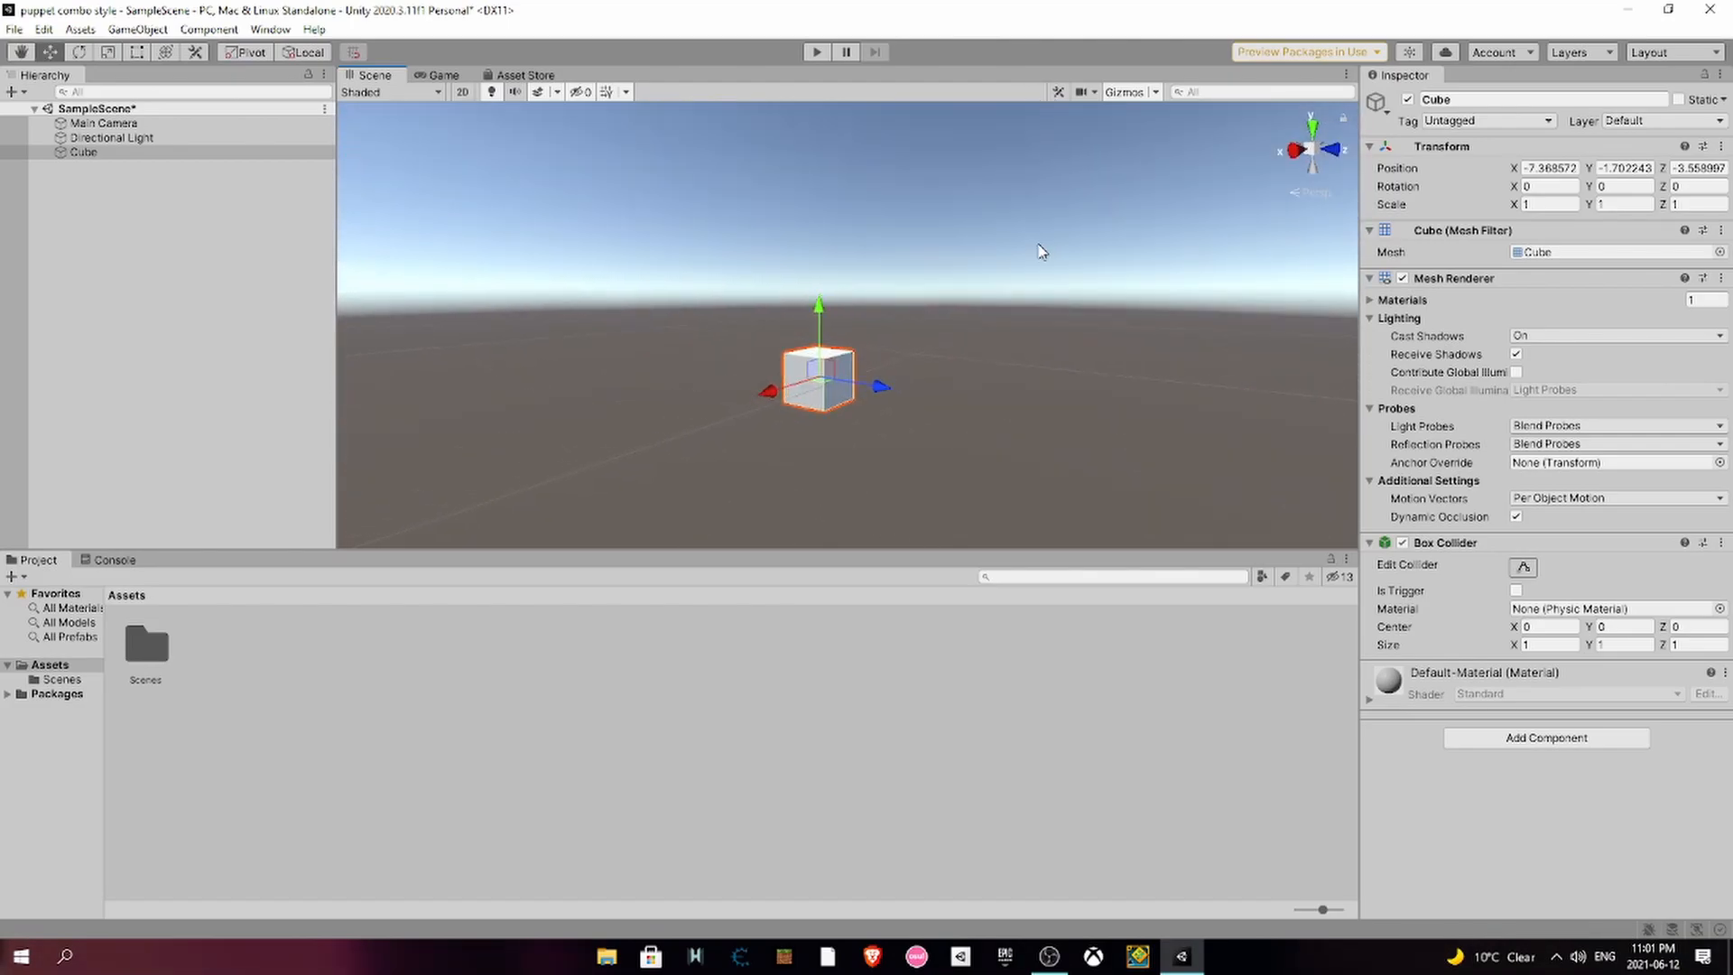
pyautogui.press('Delete')
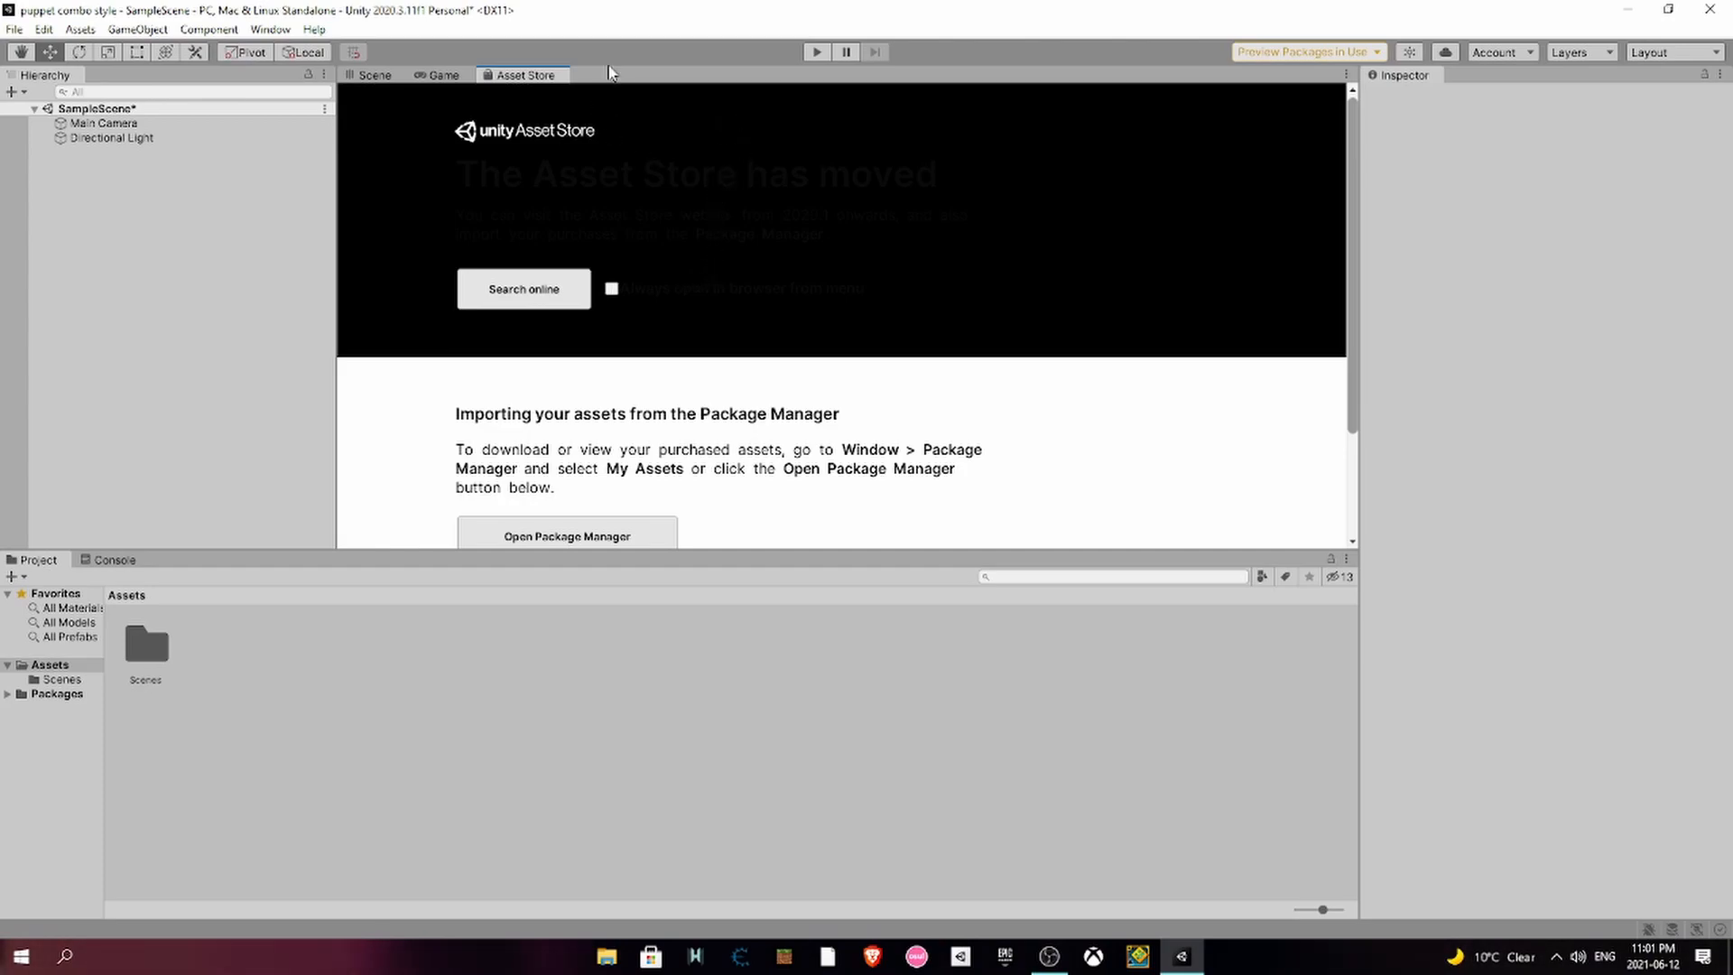
# - Switch to the Unity Asset Store website and search for "standa"
pyautogui.scroll(-1, 663, 334)
pyautogui.scroll(1, 642, 310)
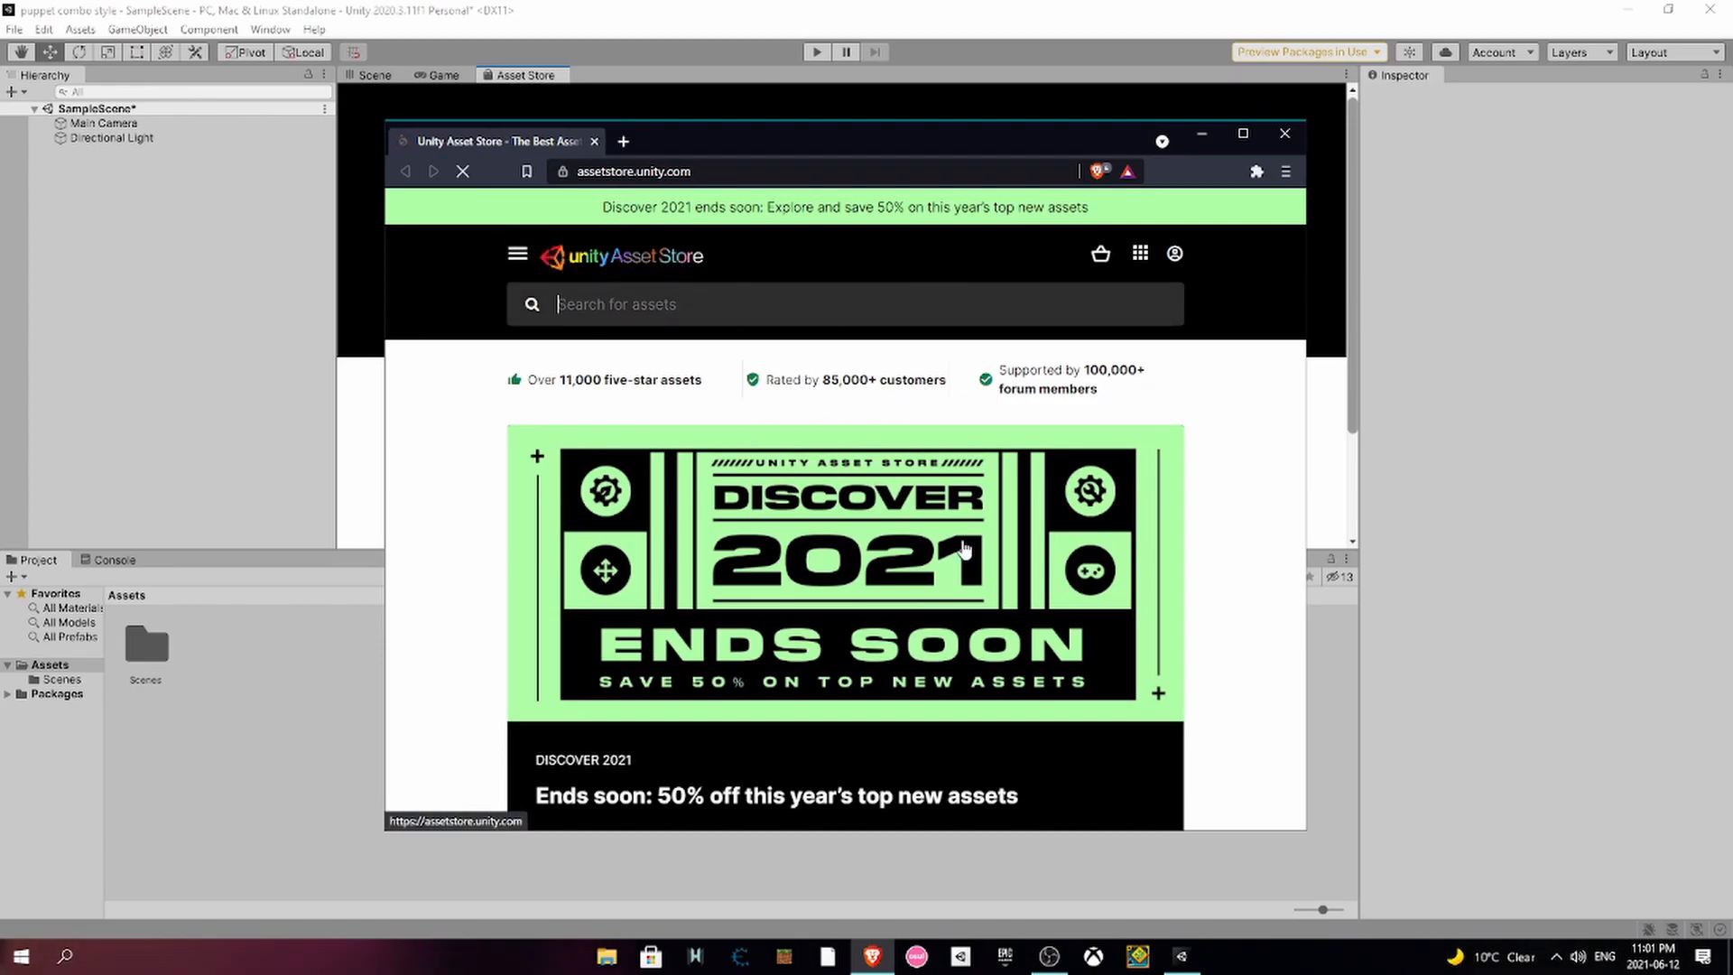
pyautogui.write('sta')
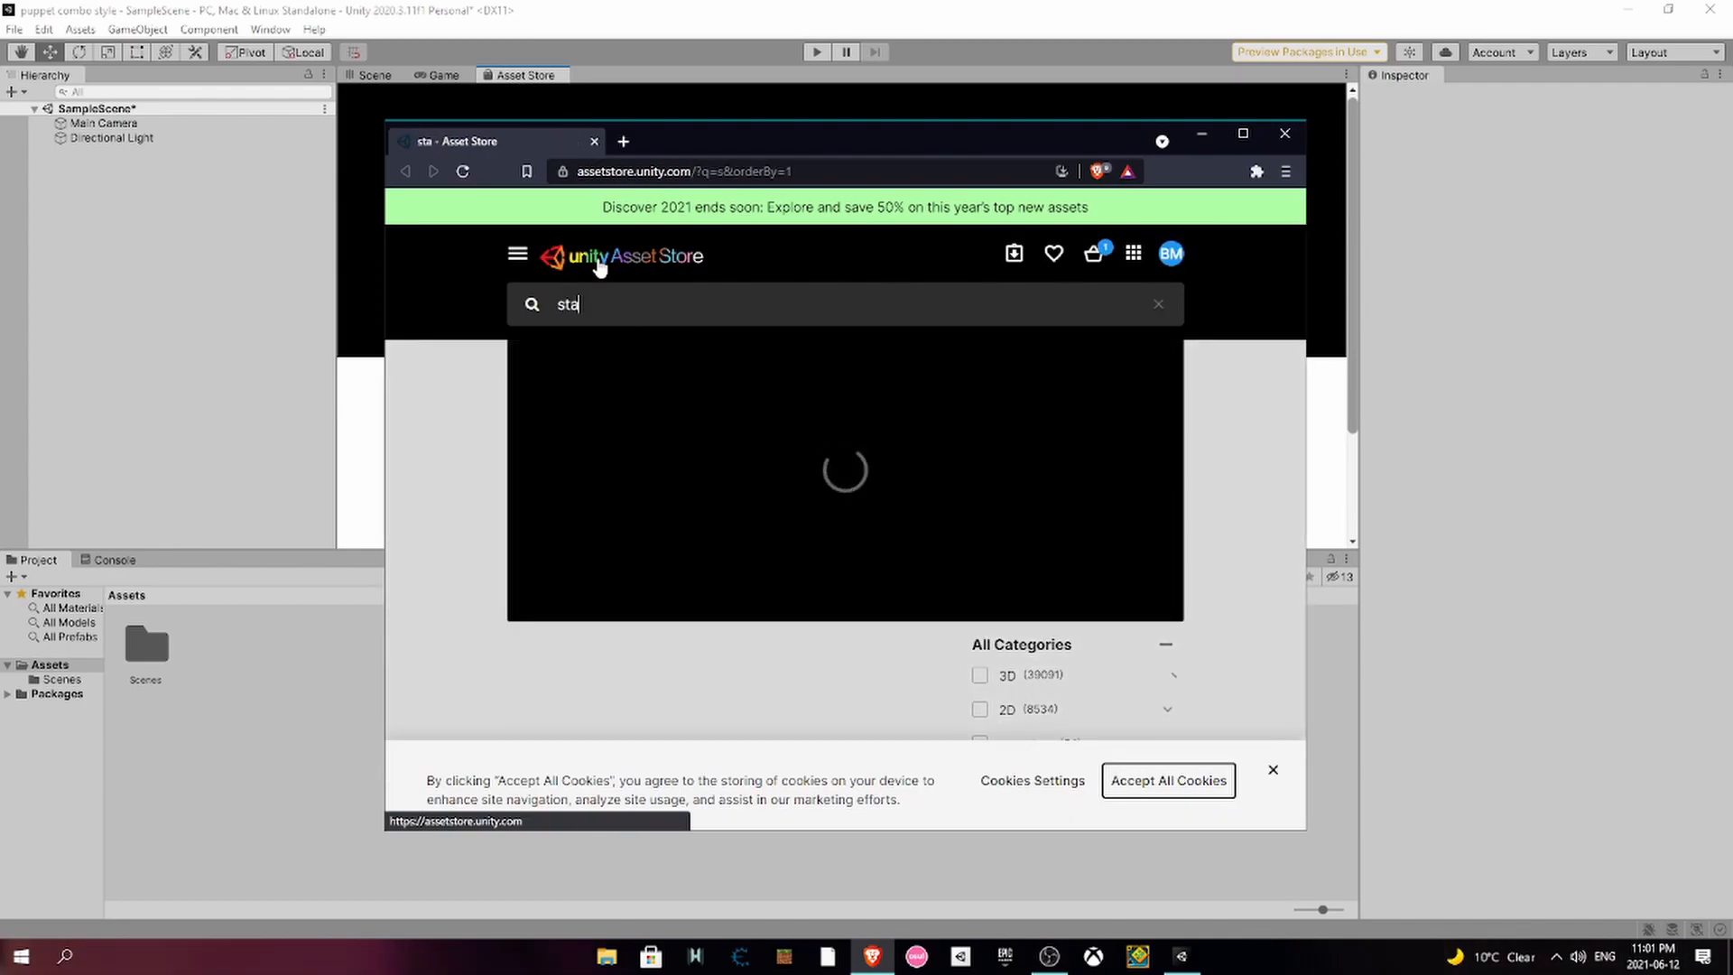
pyautogui.write('nf=d')
pyautogui.press('BackSpace')
pyautogui.press('BackSpace')
pyautogui.press('BackSpace')
pyautogui.write('da')
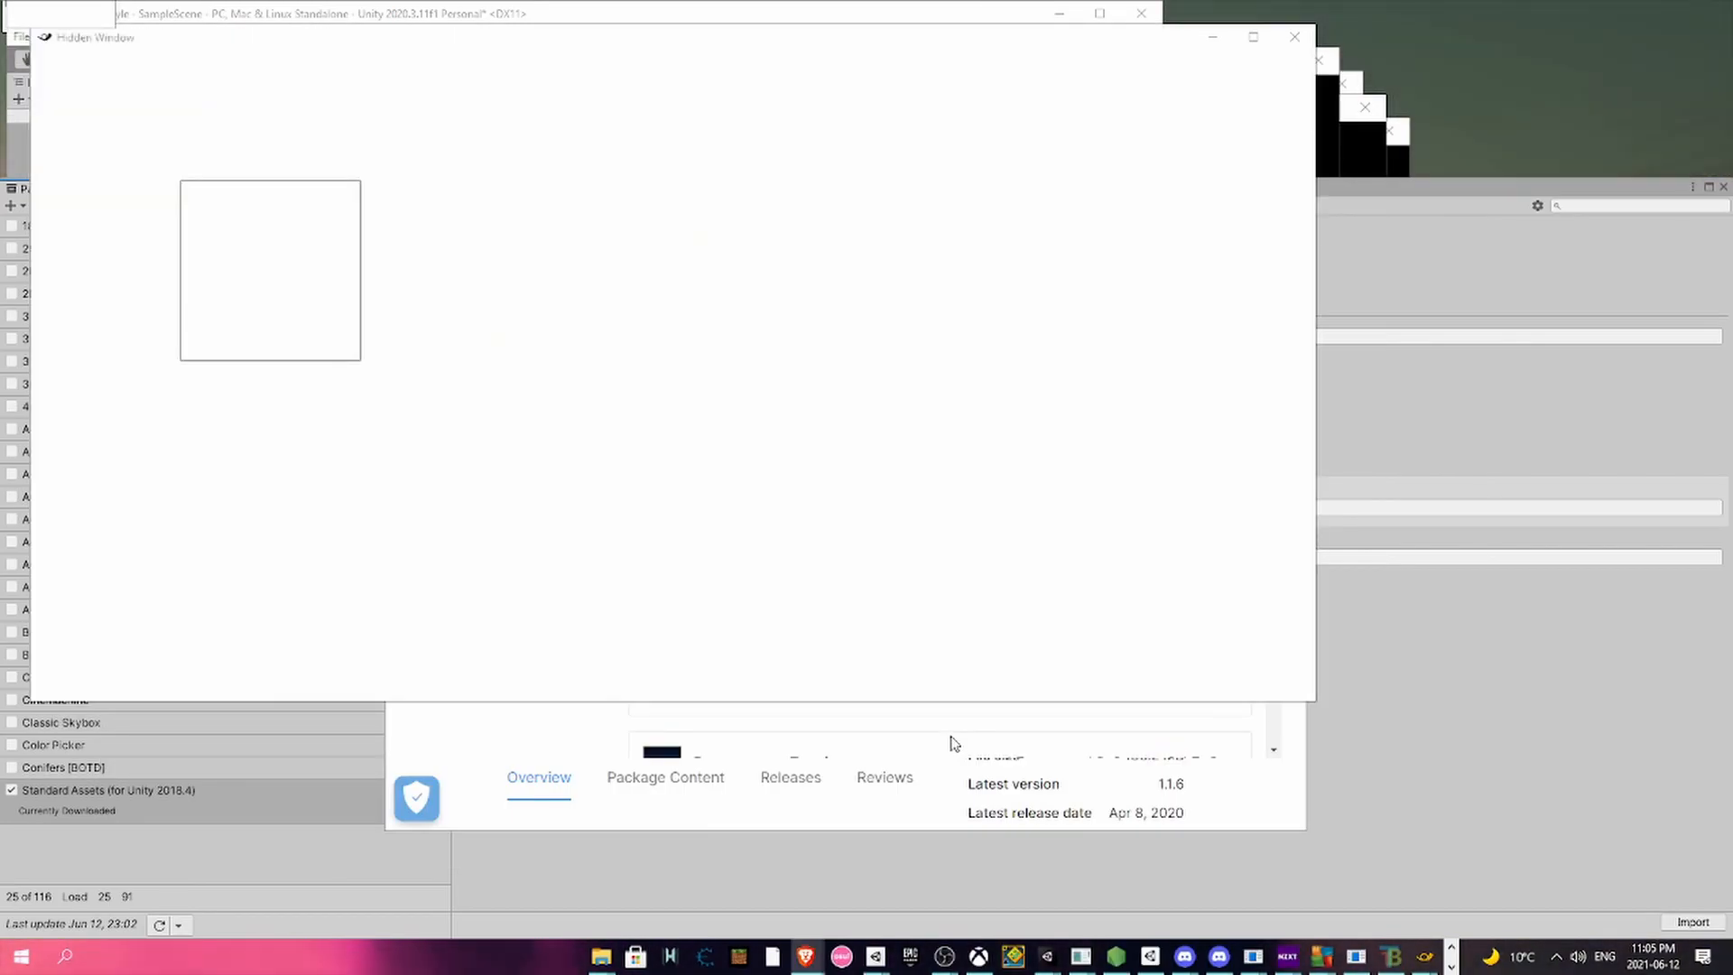
# - Try to close the stray Hidden Window and move the NZXT CAM window aside
pyautogui.click(430, 735)
pyautogui.click(1272, 135)
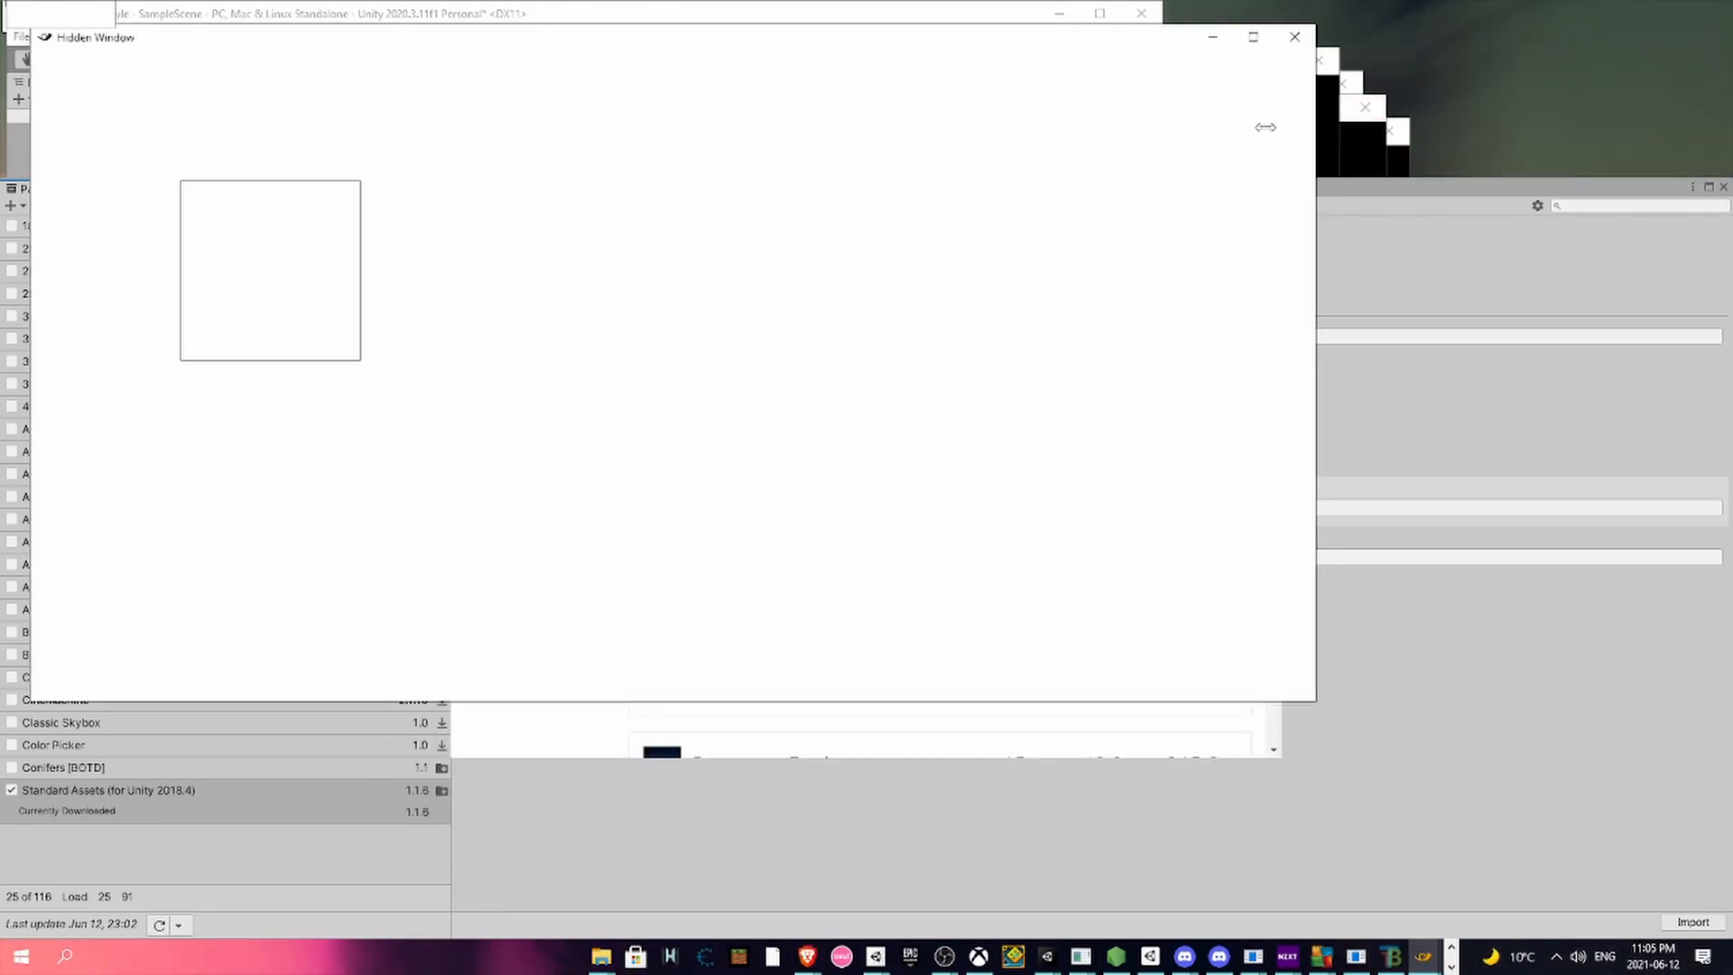
pyautogui.click(1294, 36)
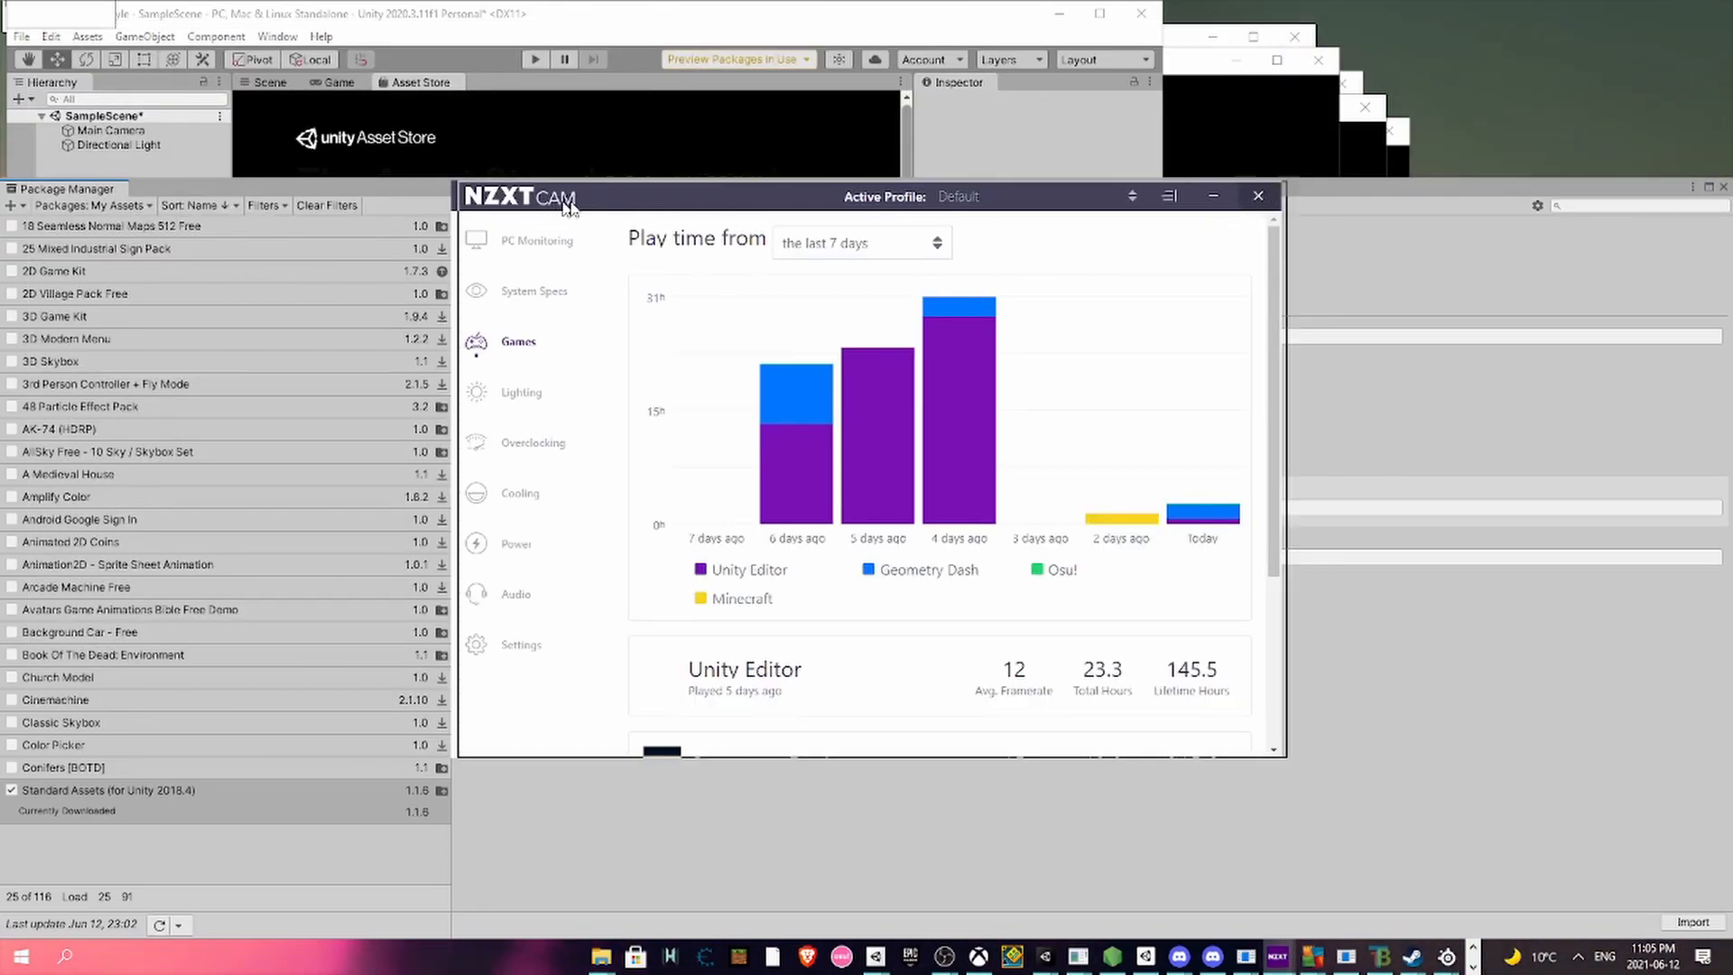
pyautogui.moveTo(578, 196); pyautogui.dragTo(726, 228)
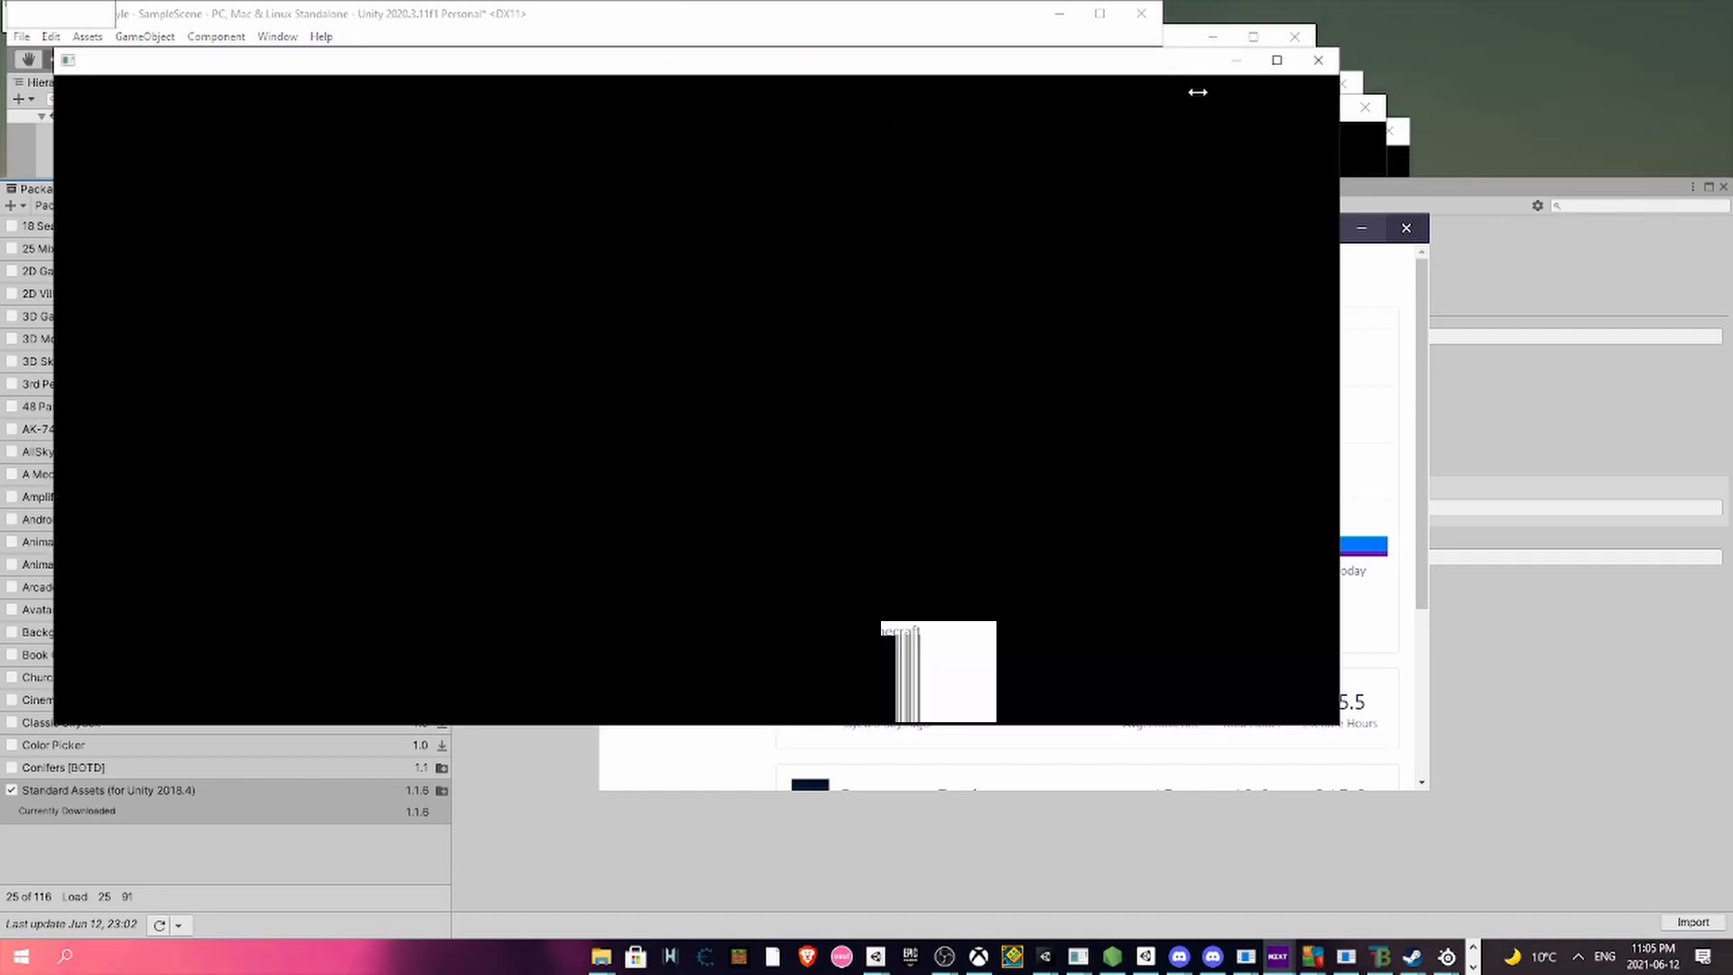
# - Try to close the stray blank windows covering the Unity editor
pyautogui.click(1314, 58)
pyautogui.moveTo(1317, 48); pyautogui.dragTo(1295, 39)
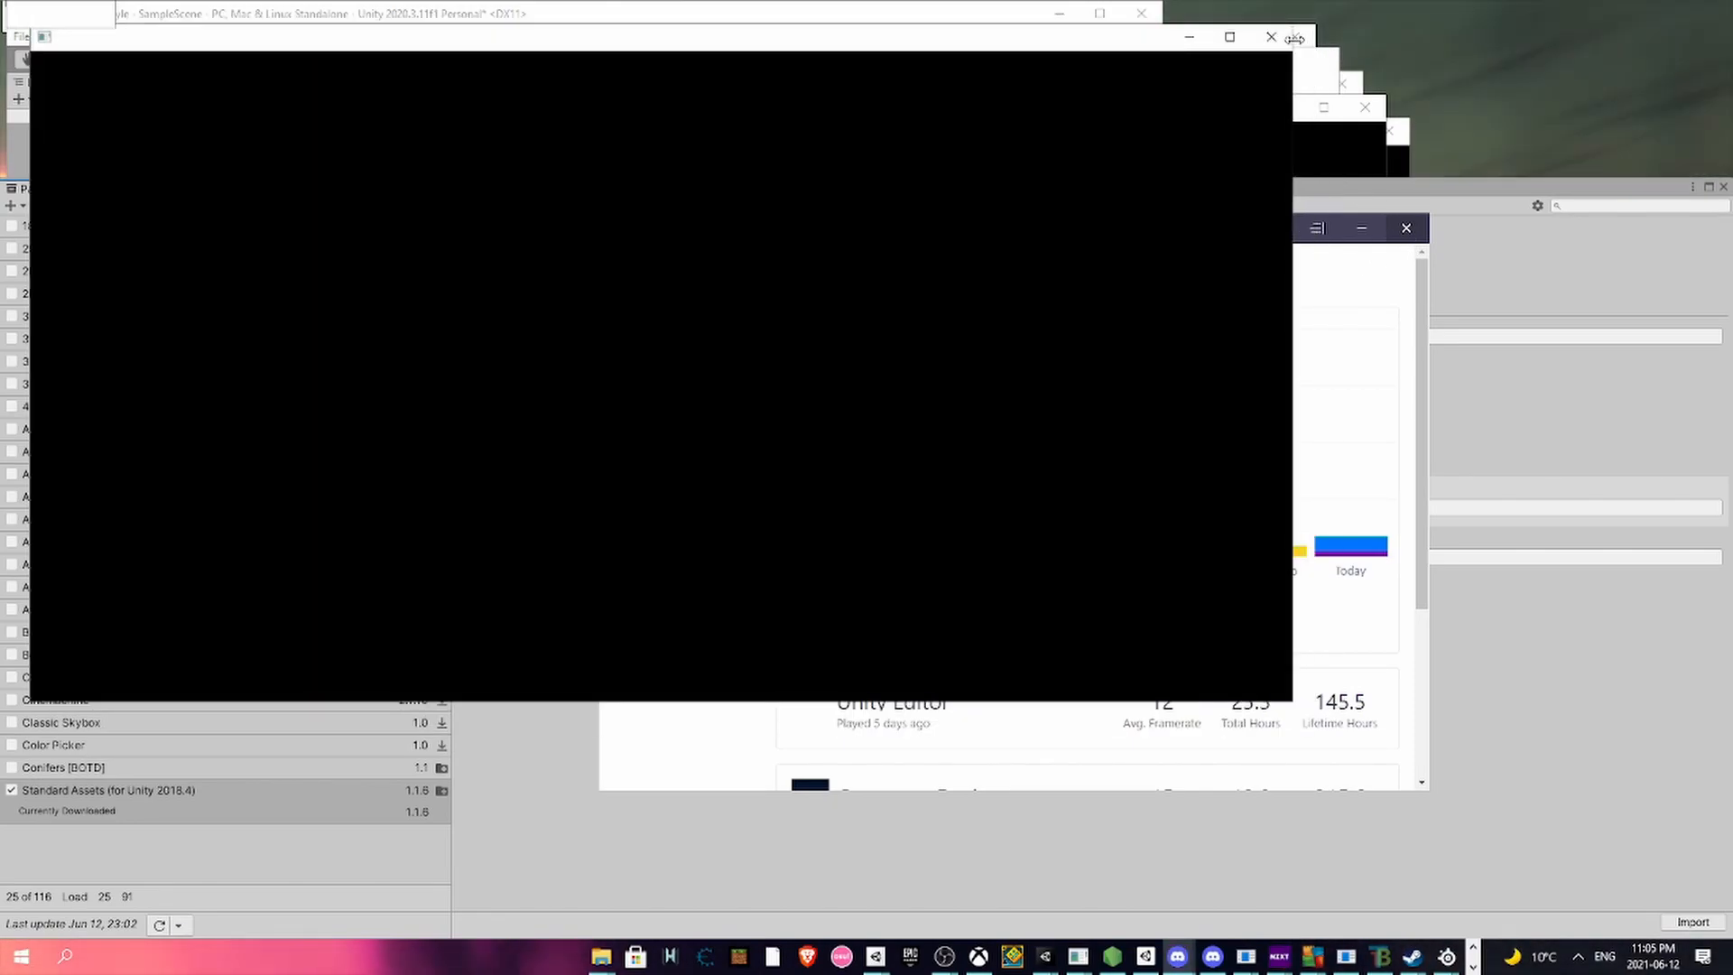
pyautogui.click(1272, 37)
pyautogui.click(1364, 108)
pyautogui.click(1319, 68)
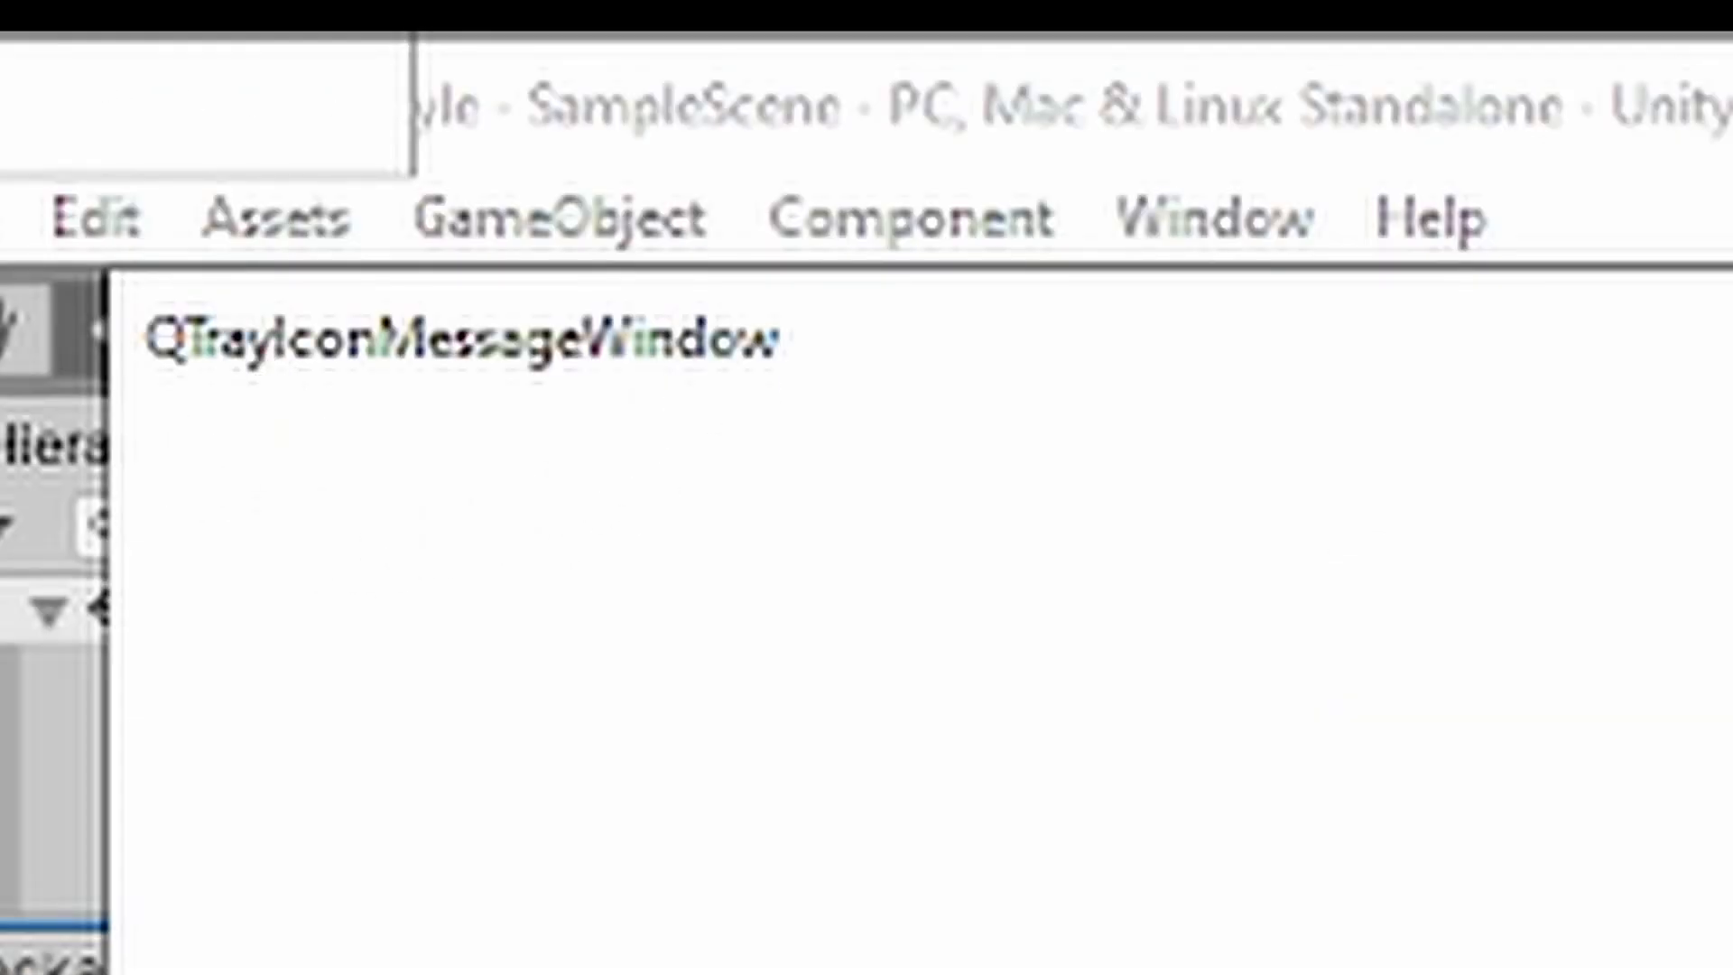
pyautogui.press('super')
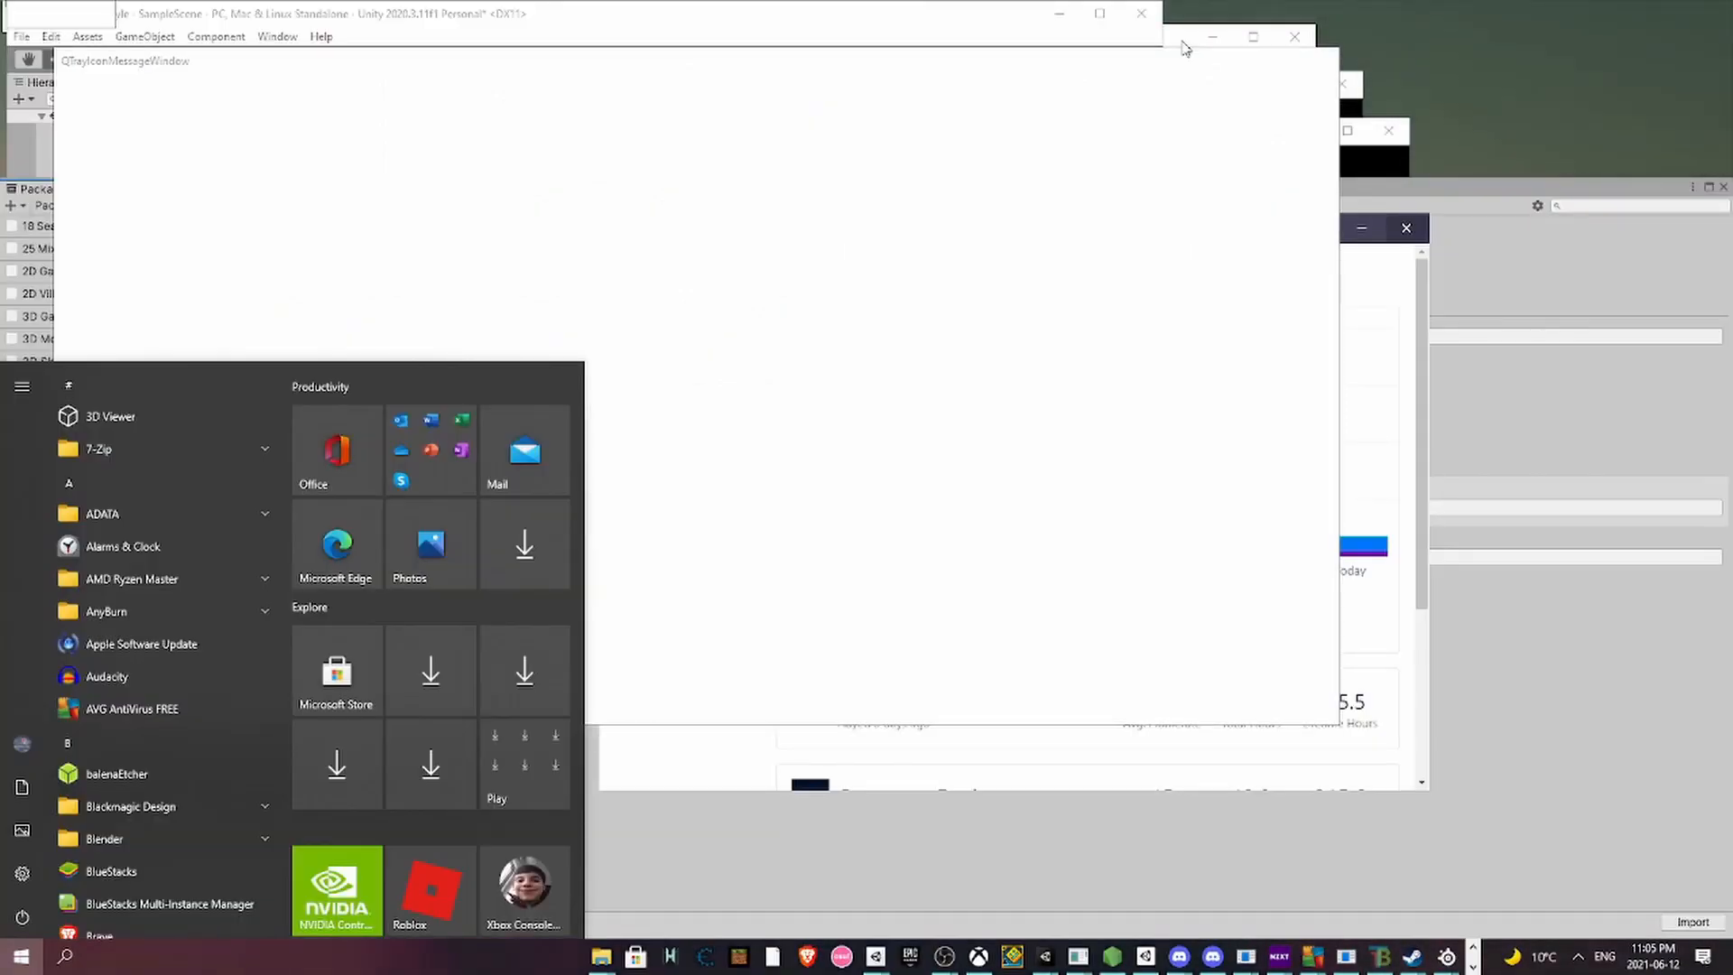
pyautogui.press('super')
pyautogui.press('super')
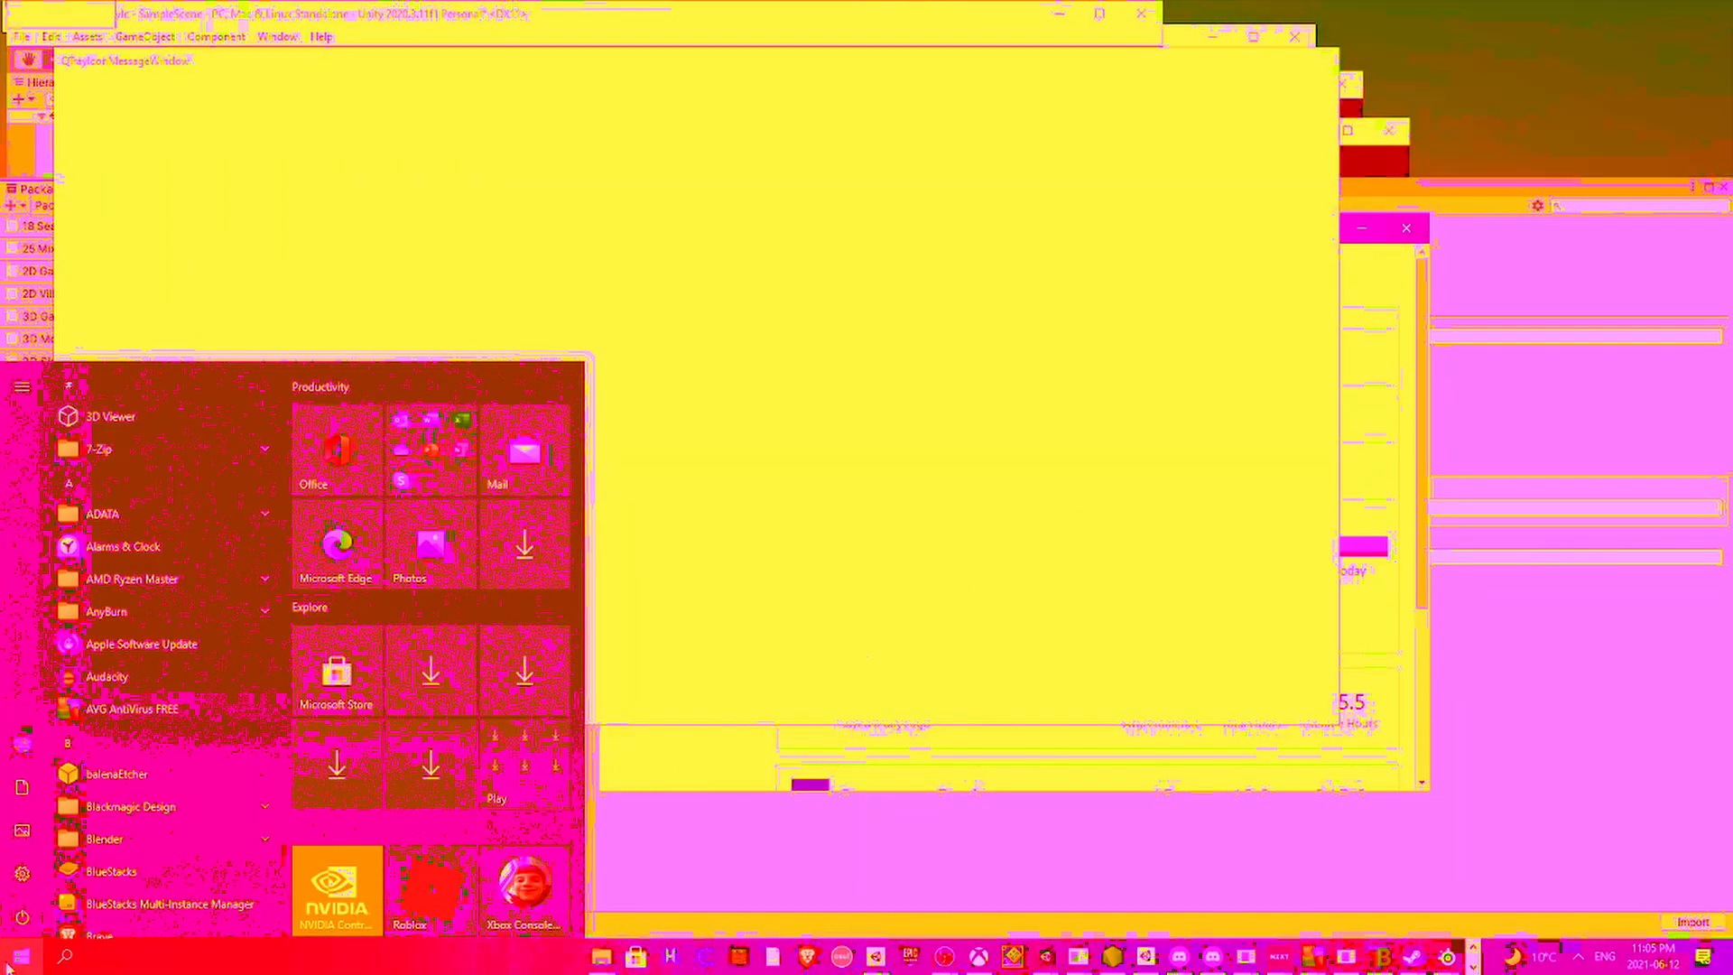
pyautogui.press('super')
pyautogui.moveTo(1126, 63); pyautogui.dragTo(1310, 213)
pyautogui.press('super')
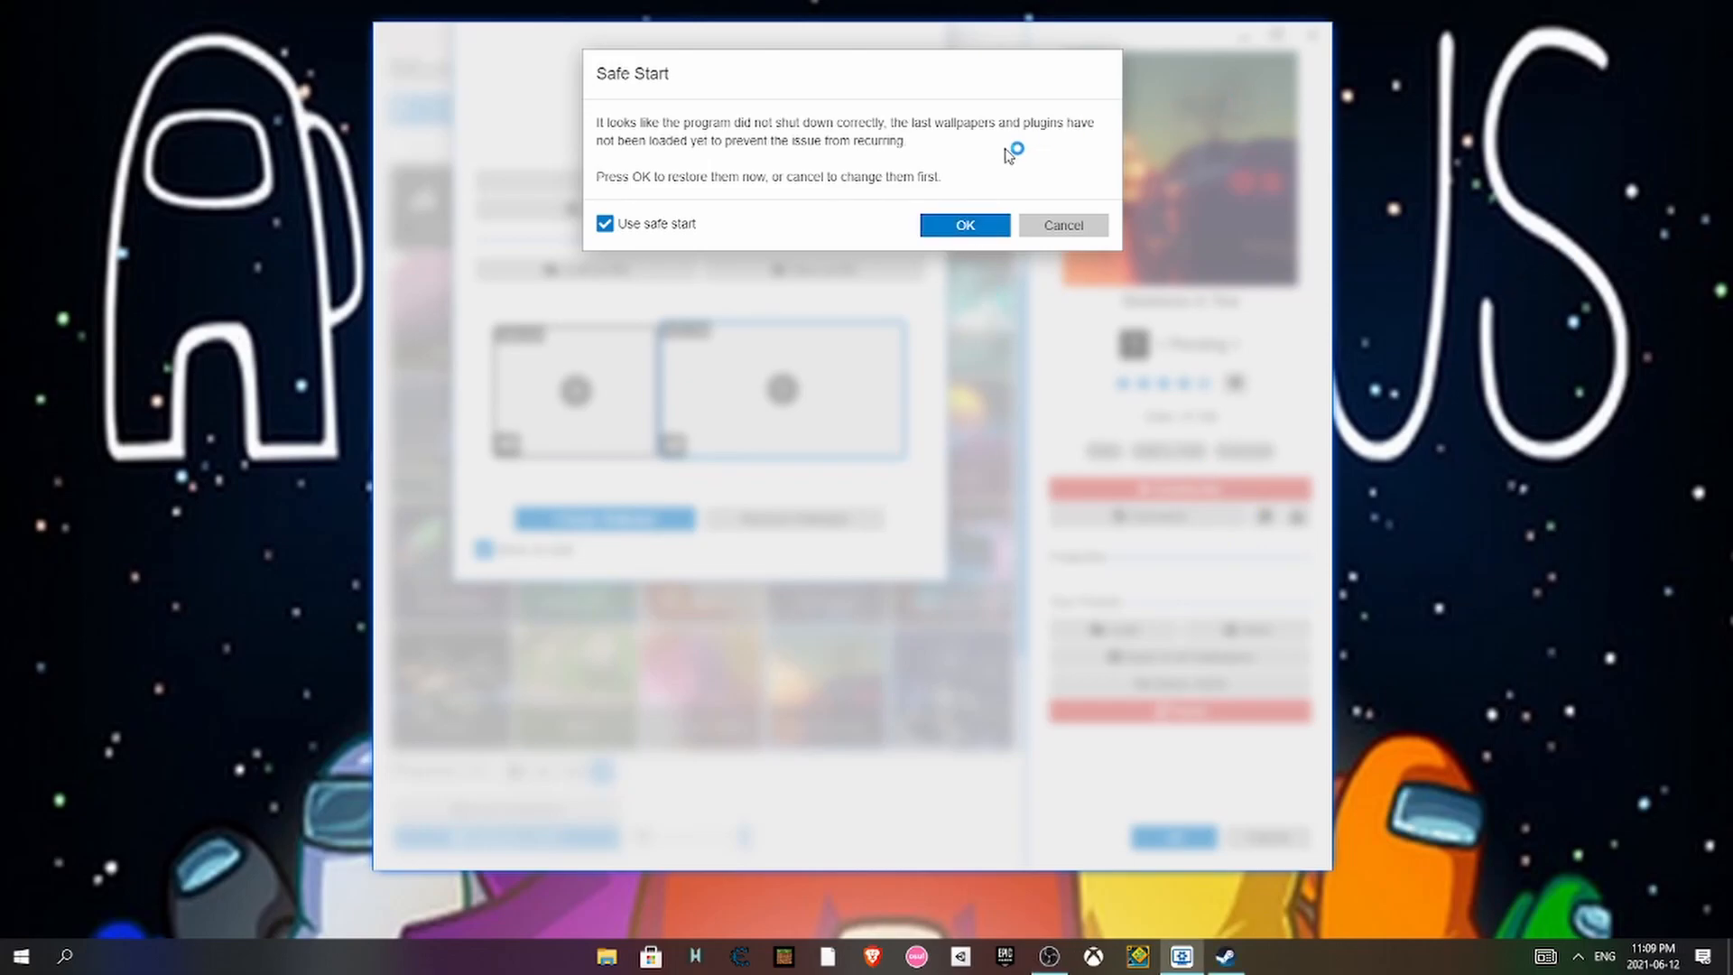
# - Restore the last wallpapers from the Safe Start prompt and accept the Skeletons in Tow wallpaper settings
pyautogui.click(968, 225)
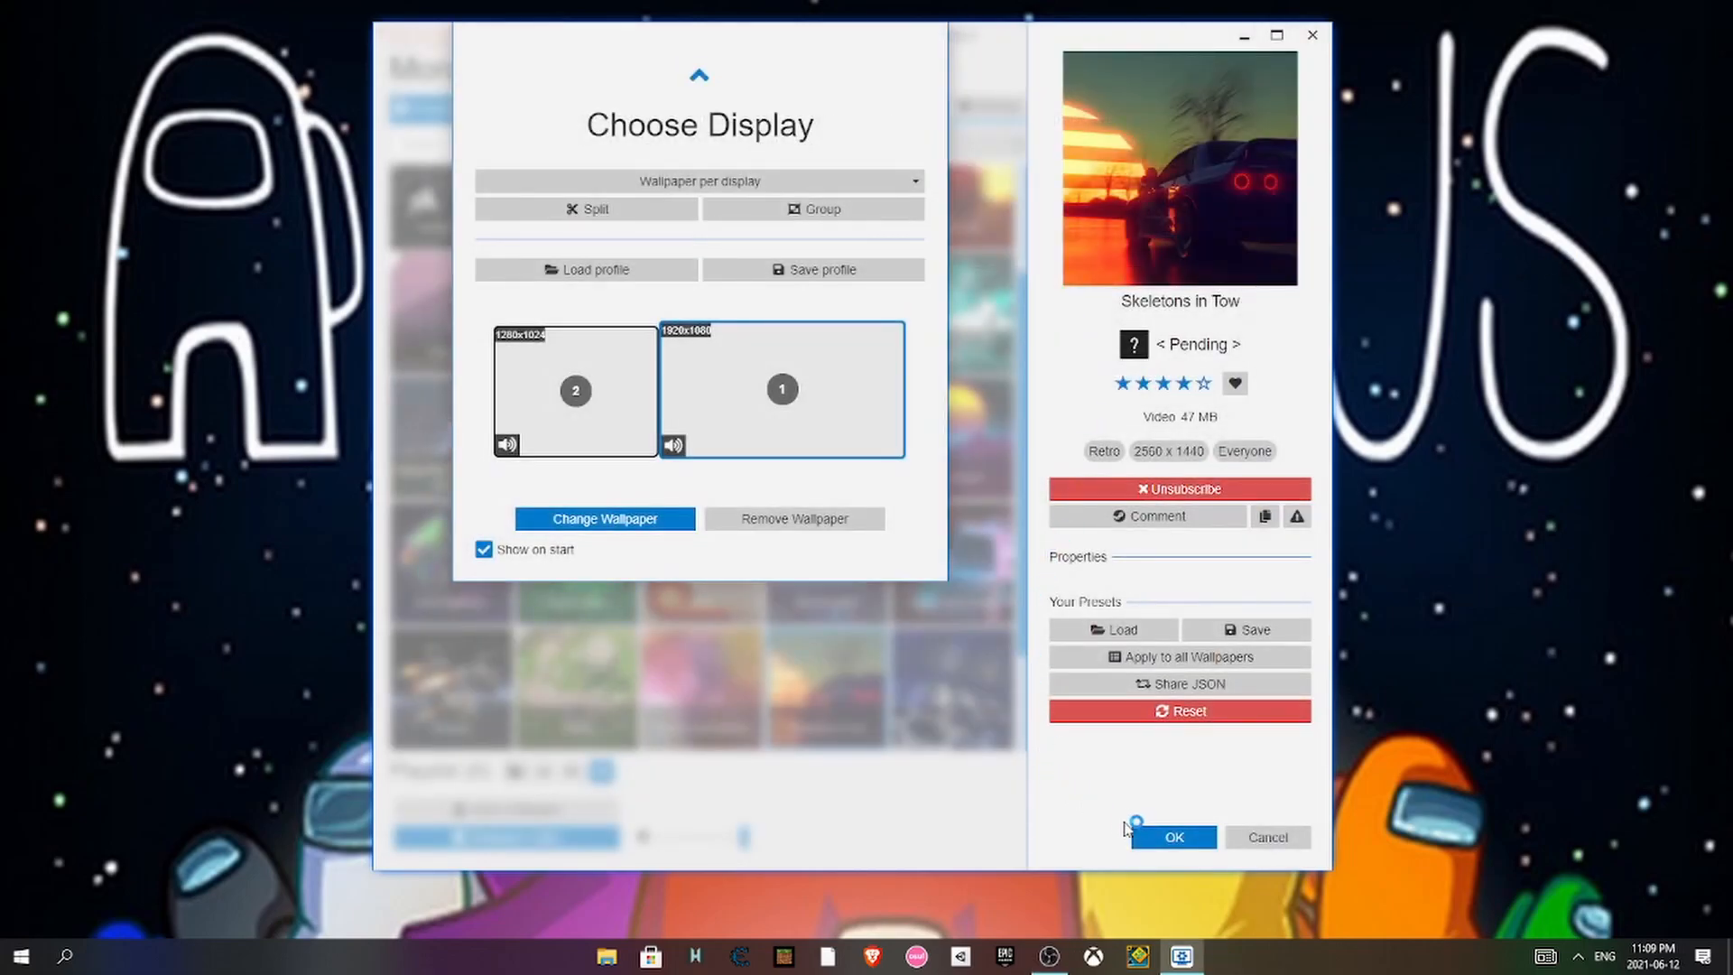
pyautogui.click(1170, 834)
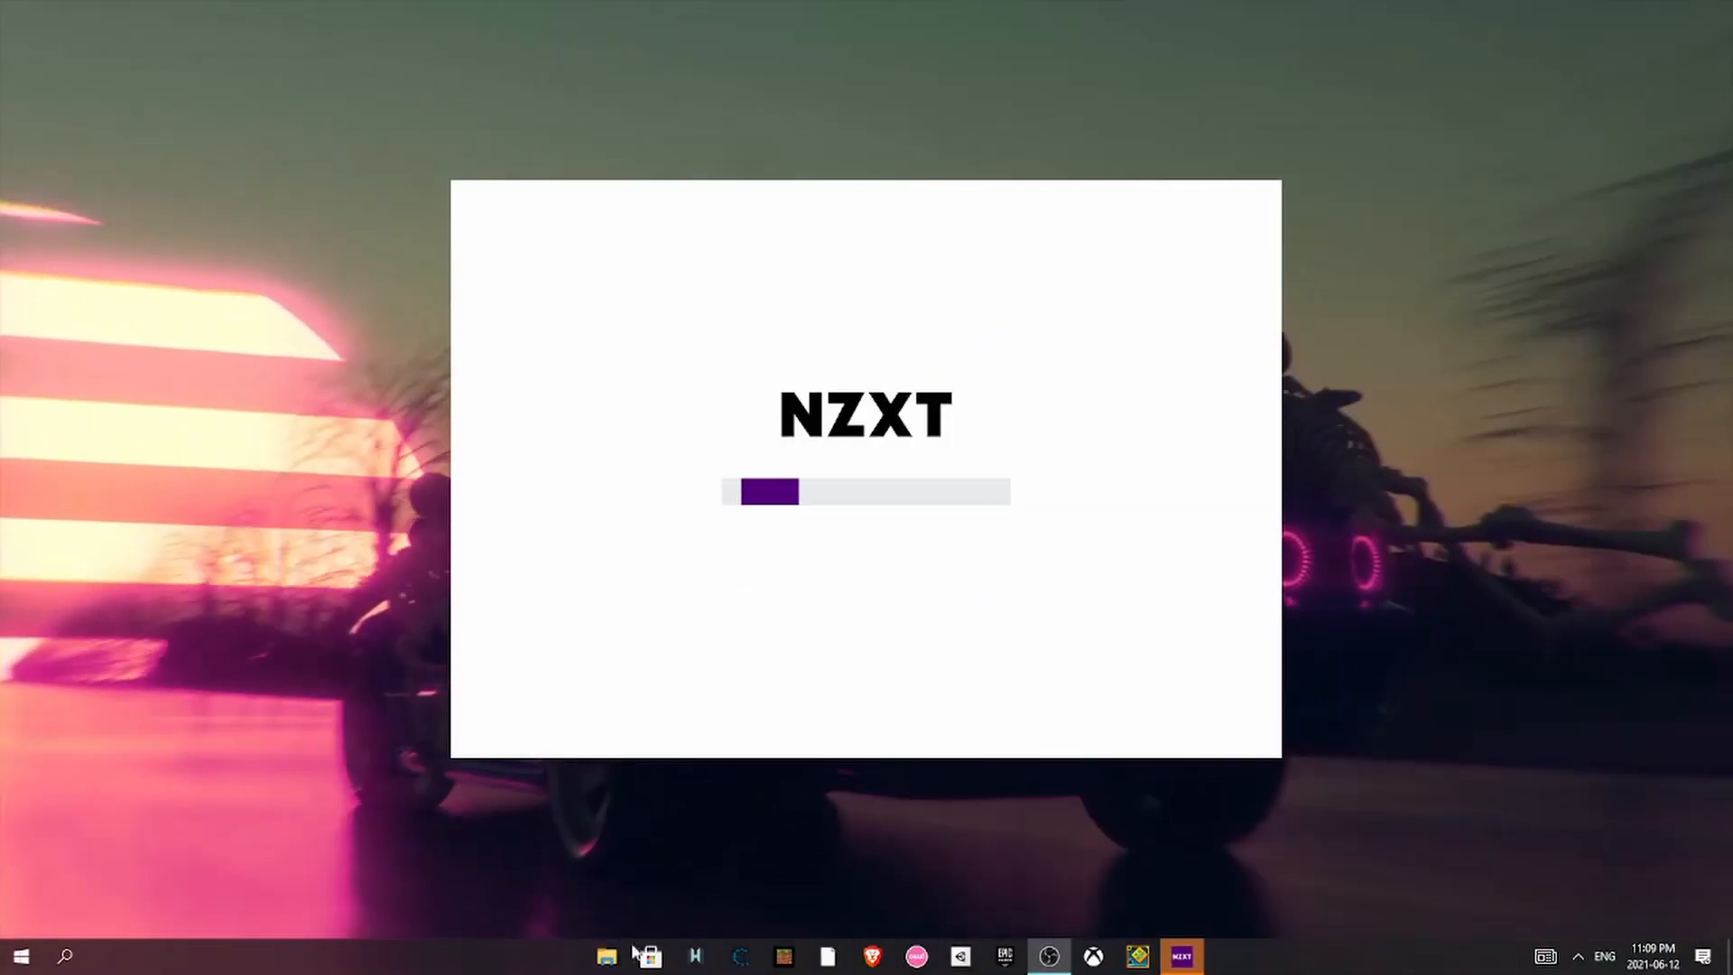
# - Search Windows for "av" and open the Xbox app
pyautogui.click(74, 958)
pyautogui.write('cpuz')
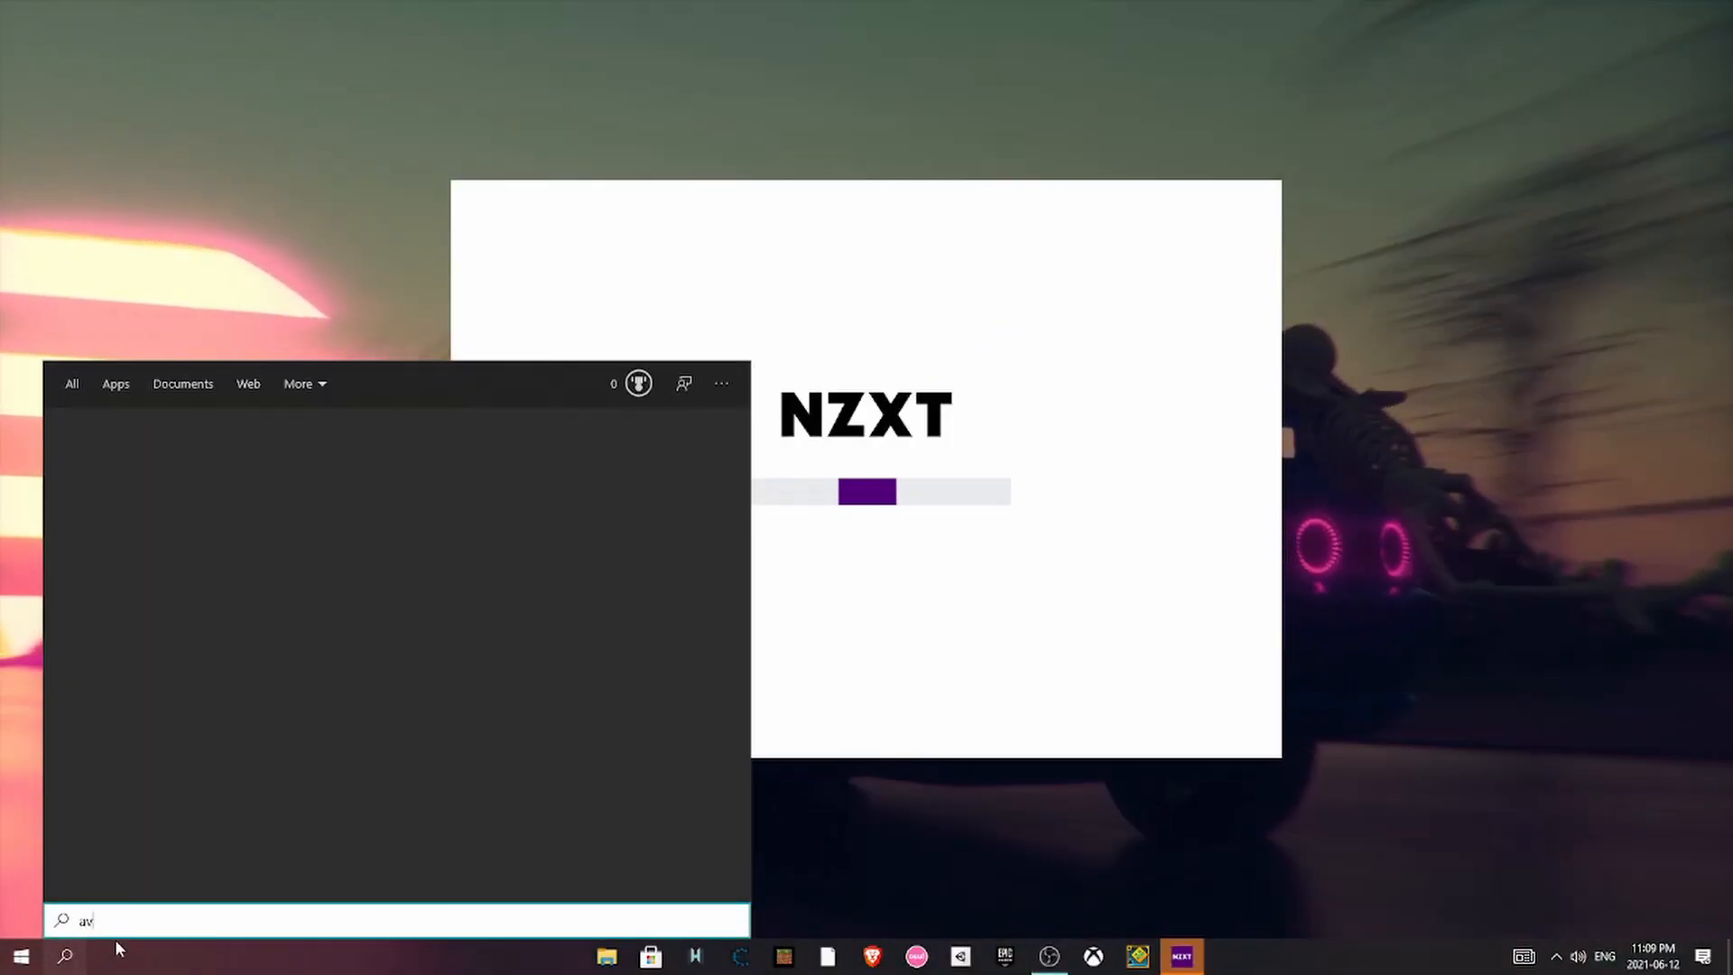
pyautogui.press('Return')
pyautogui.click(1092, 949)
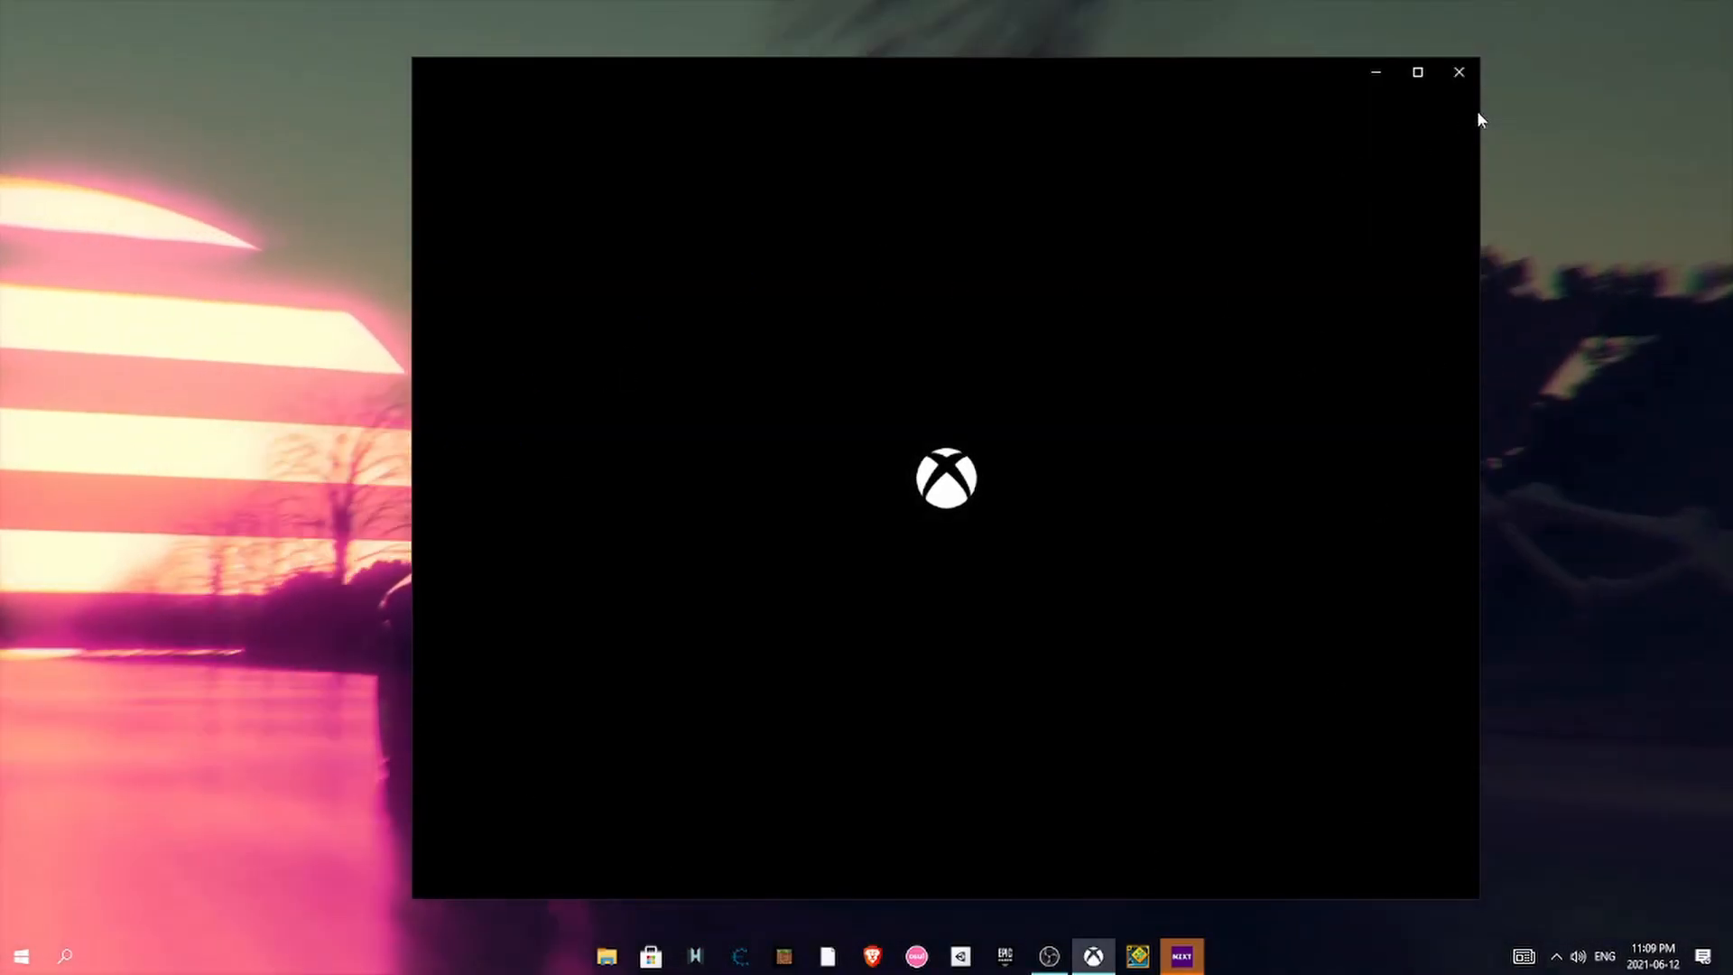
# - Close the Xbox app, search Windows for "avg" to open AVG AntiVirus Free, and run a Smart Scan
pyautogui.click(1459, 71)
pyautogui.click(72, 952)
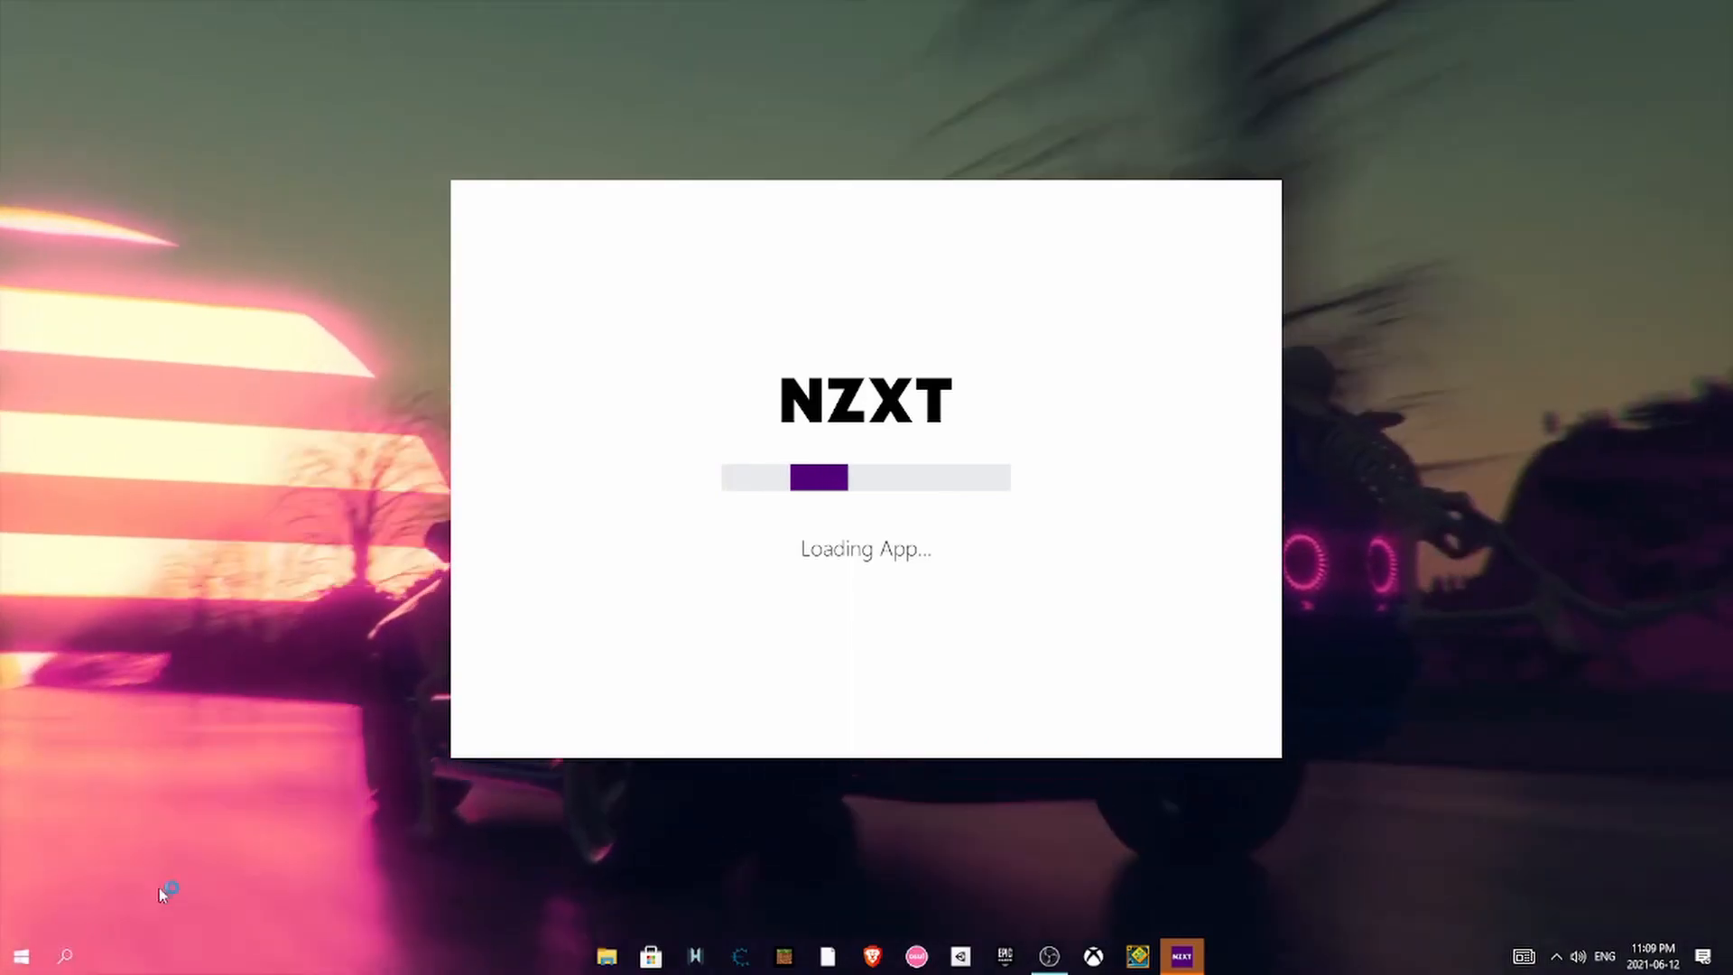
pyautogui.write('avg')
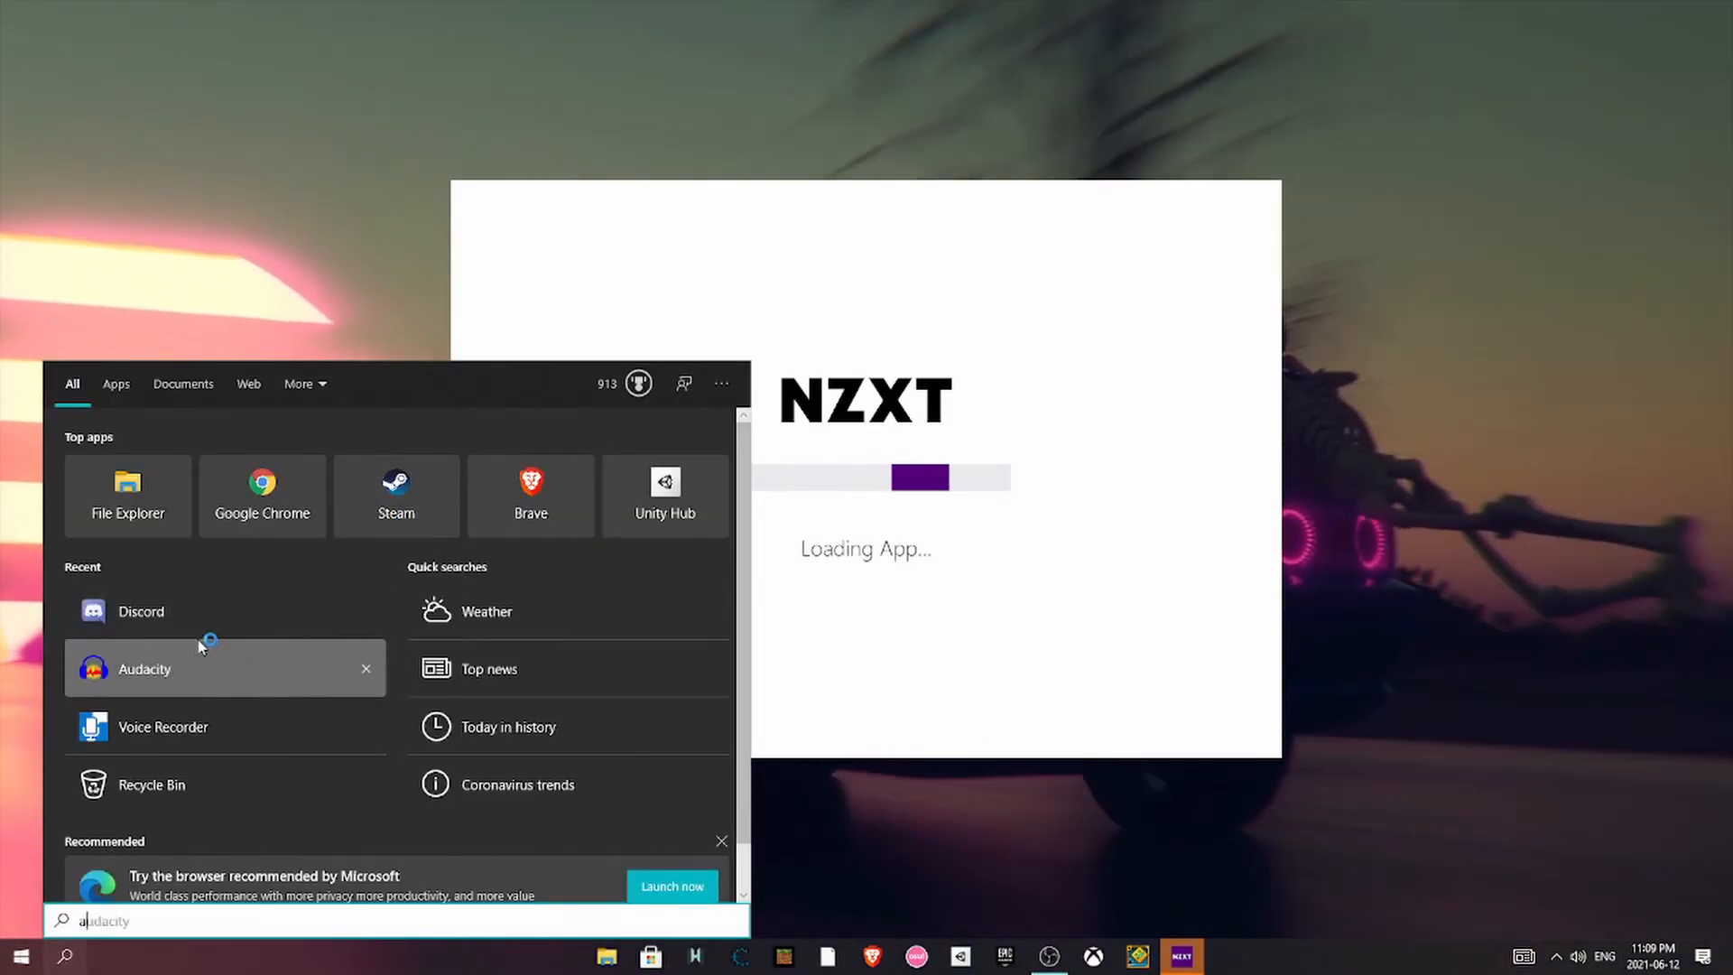
pyautogui.press('Return')
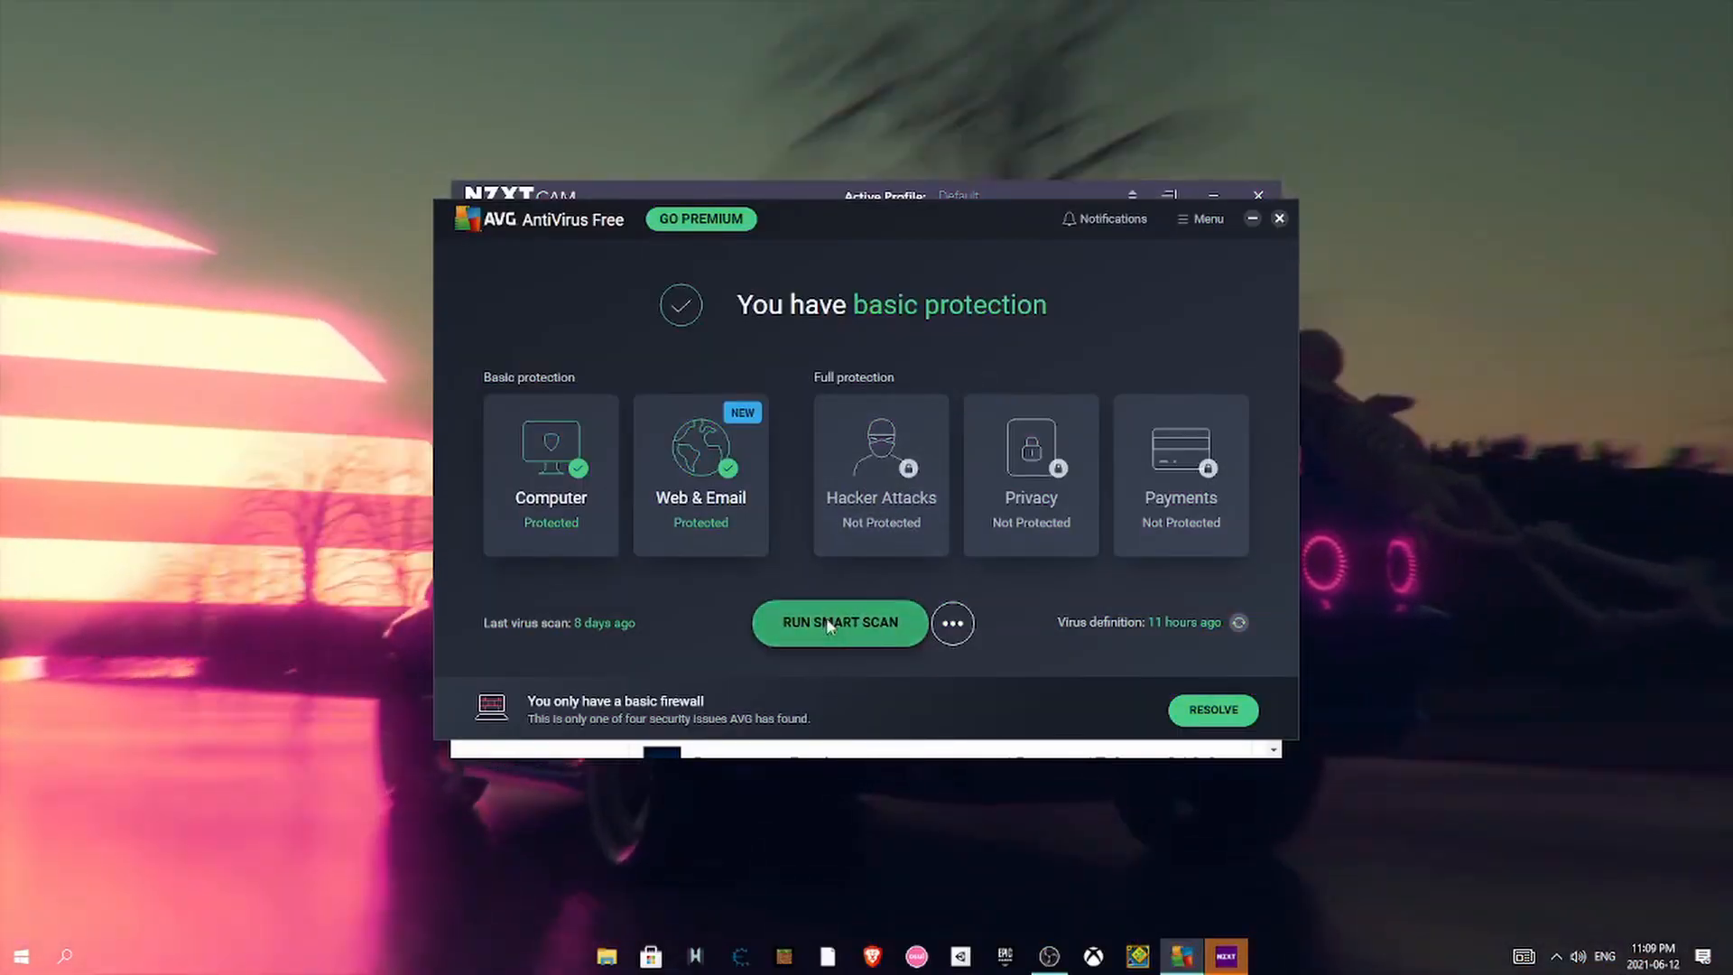
pyautogui.click(828, 623)
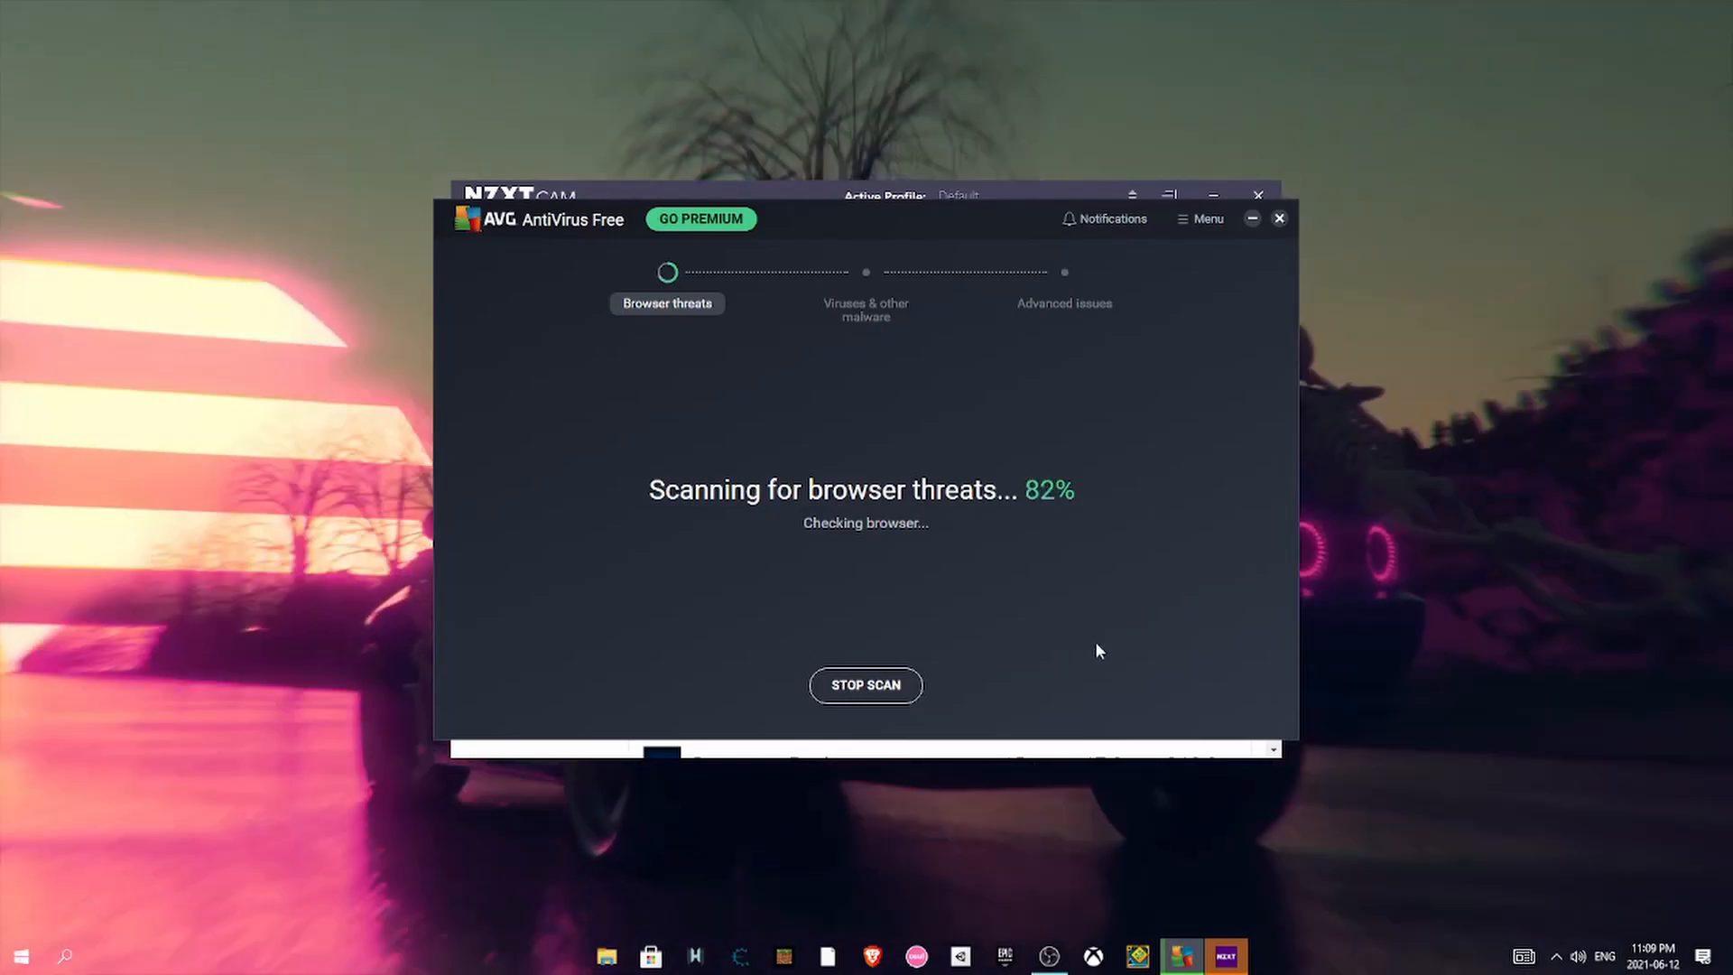
pyautogui.click(86, 963)
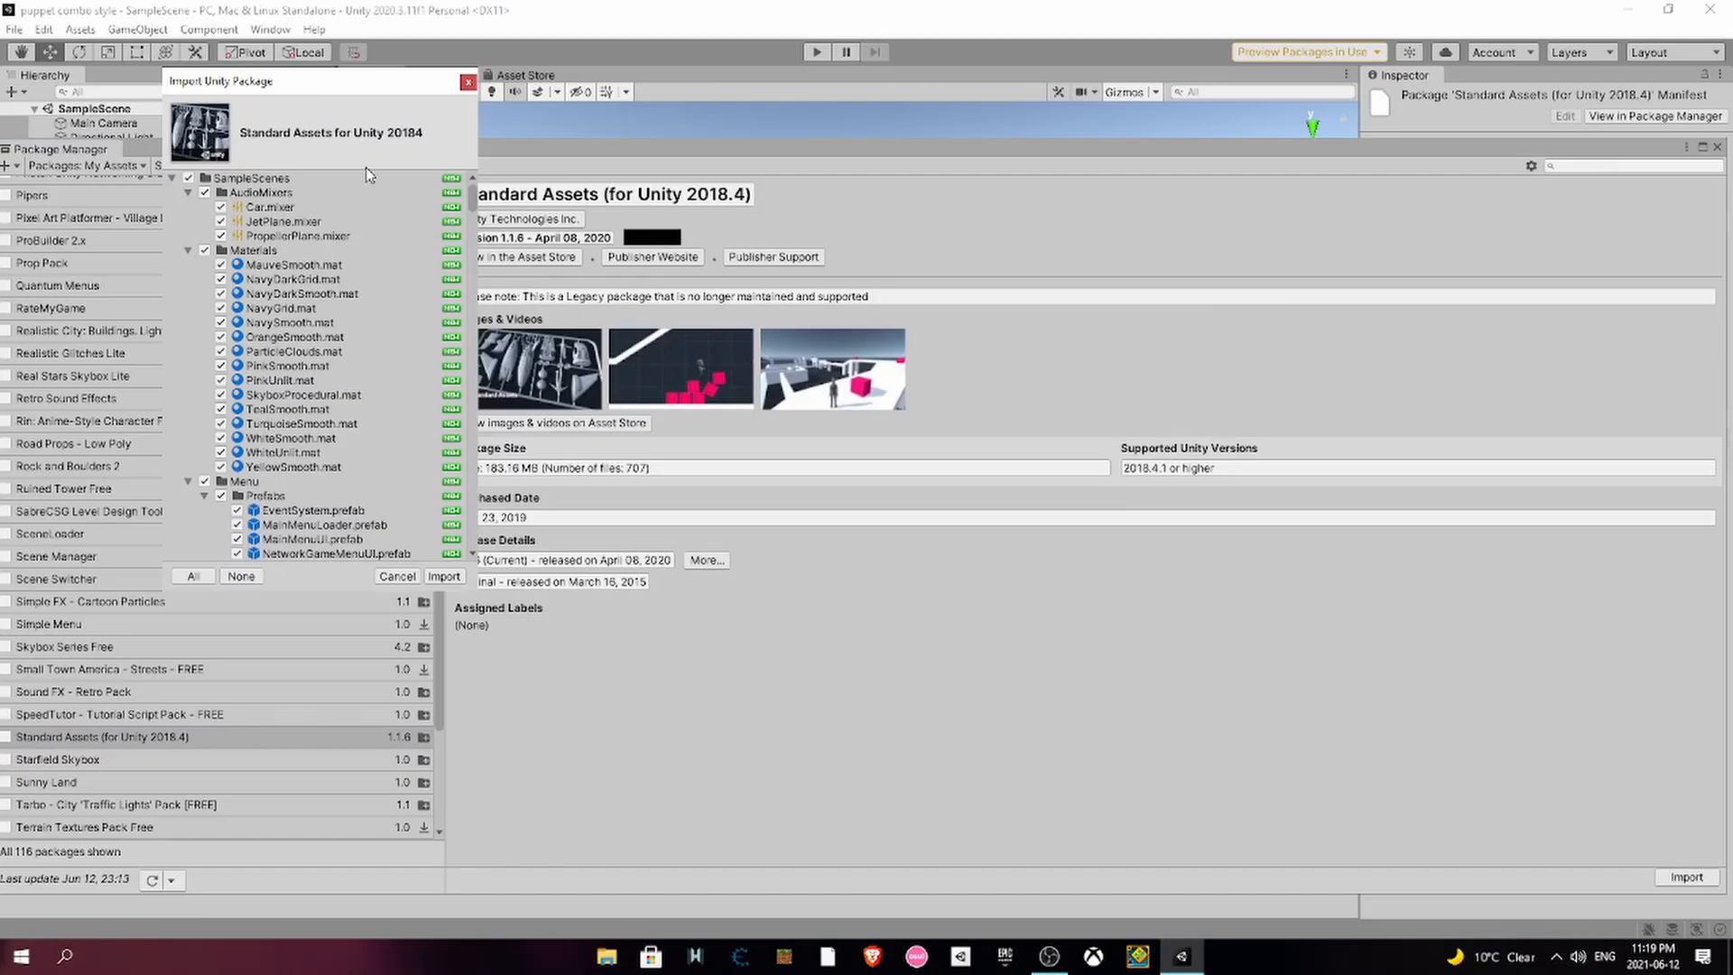
# - Import all items of the Standard Assets (for Unity 2018.4) package and close the Package Manager
pyautogui.click(443, 576)
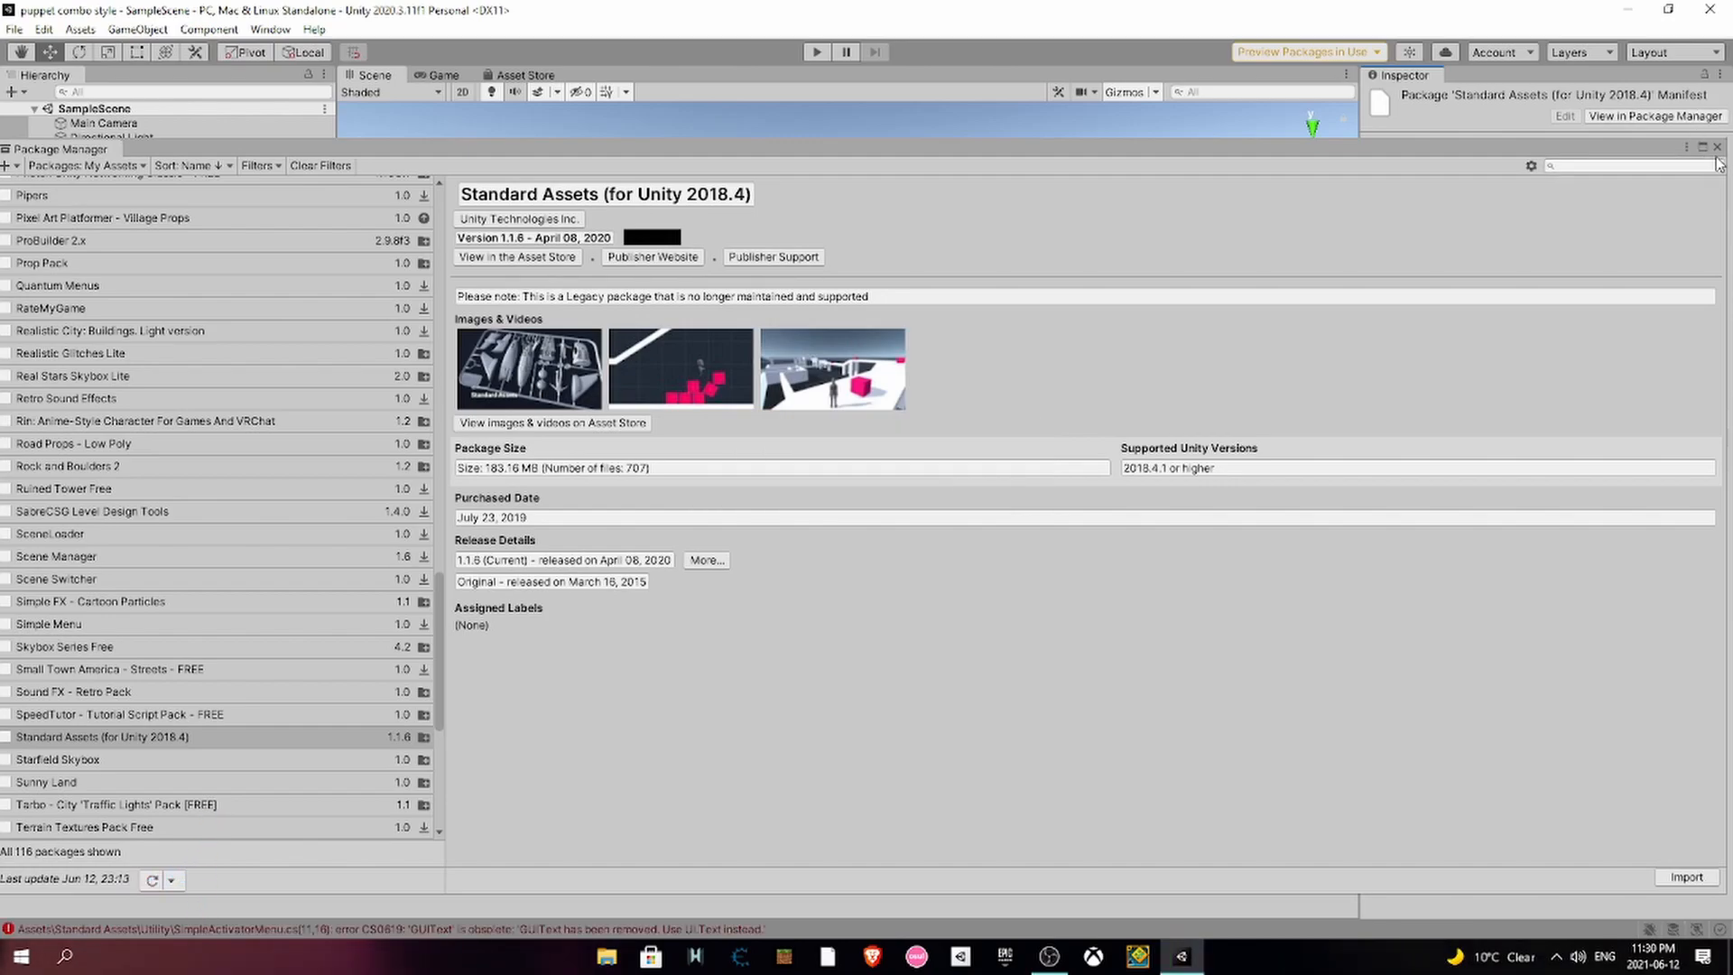
pyautogui.click(1719, 147)
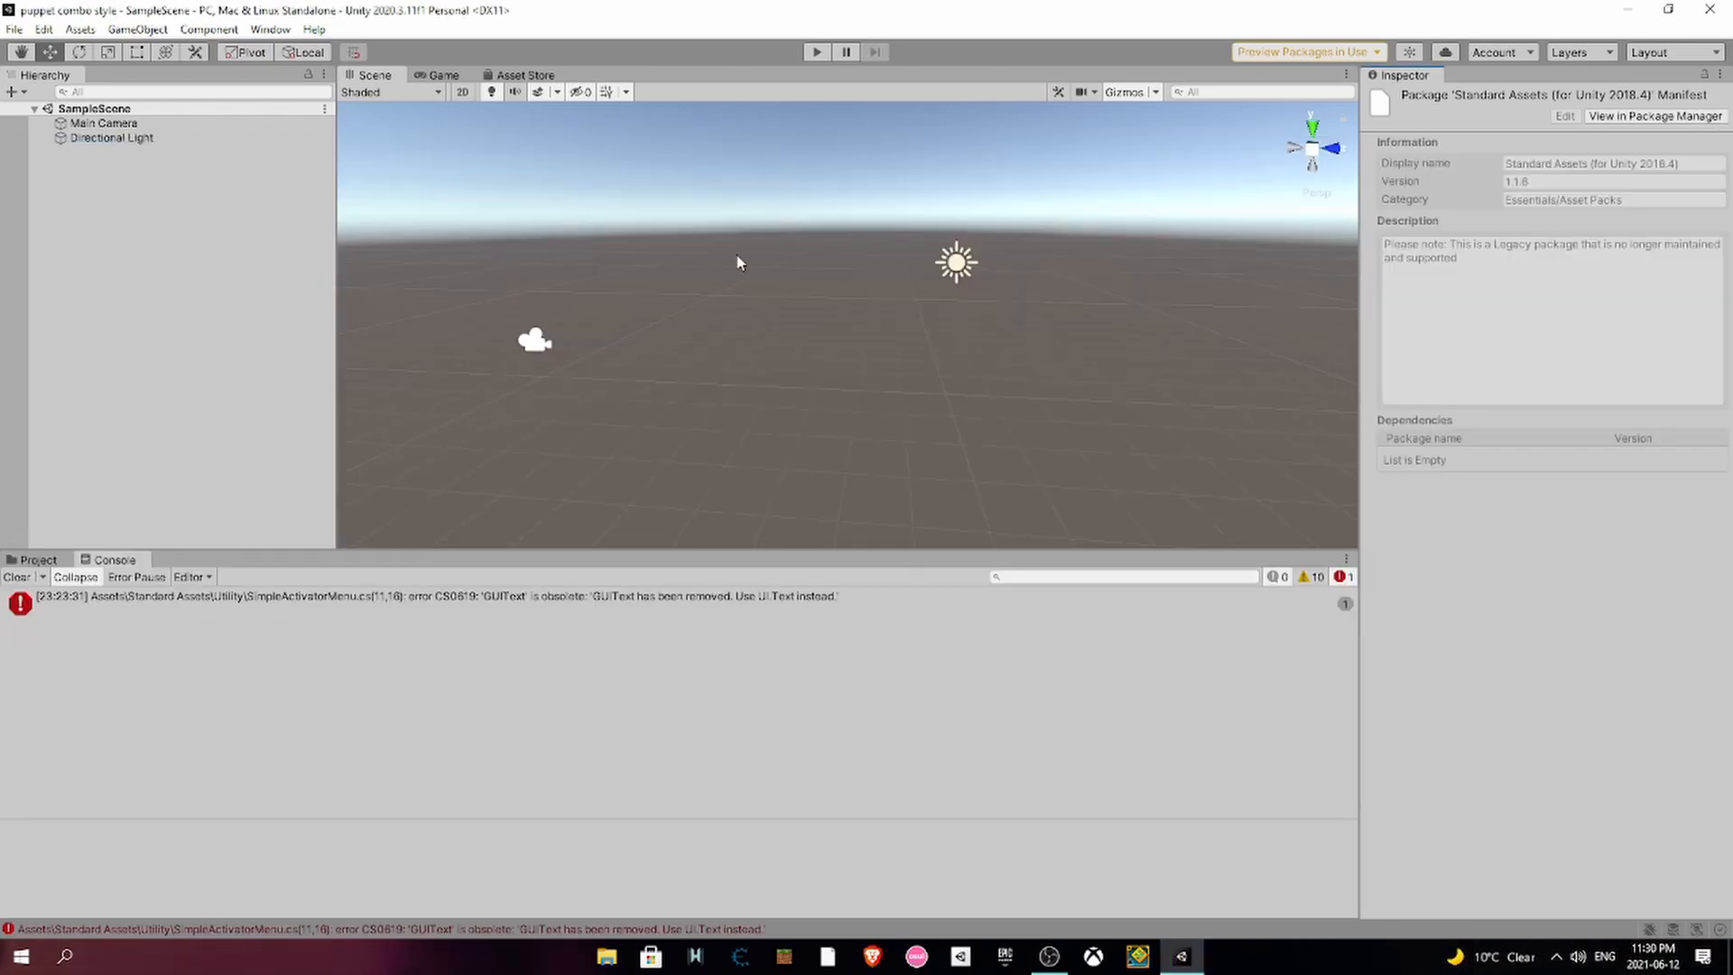
# - Check the Console error and select the SimpleActivatorMenu script in the project's Standard Assets > Utility folder
pyautogui.click(50, 597)
pyautogui.click(45, 561)
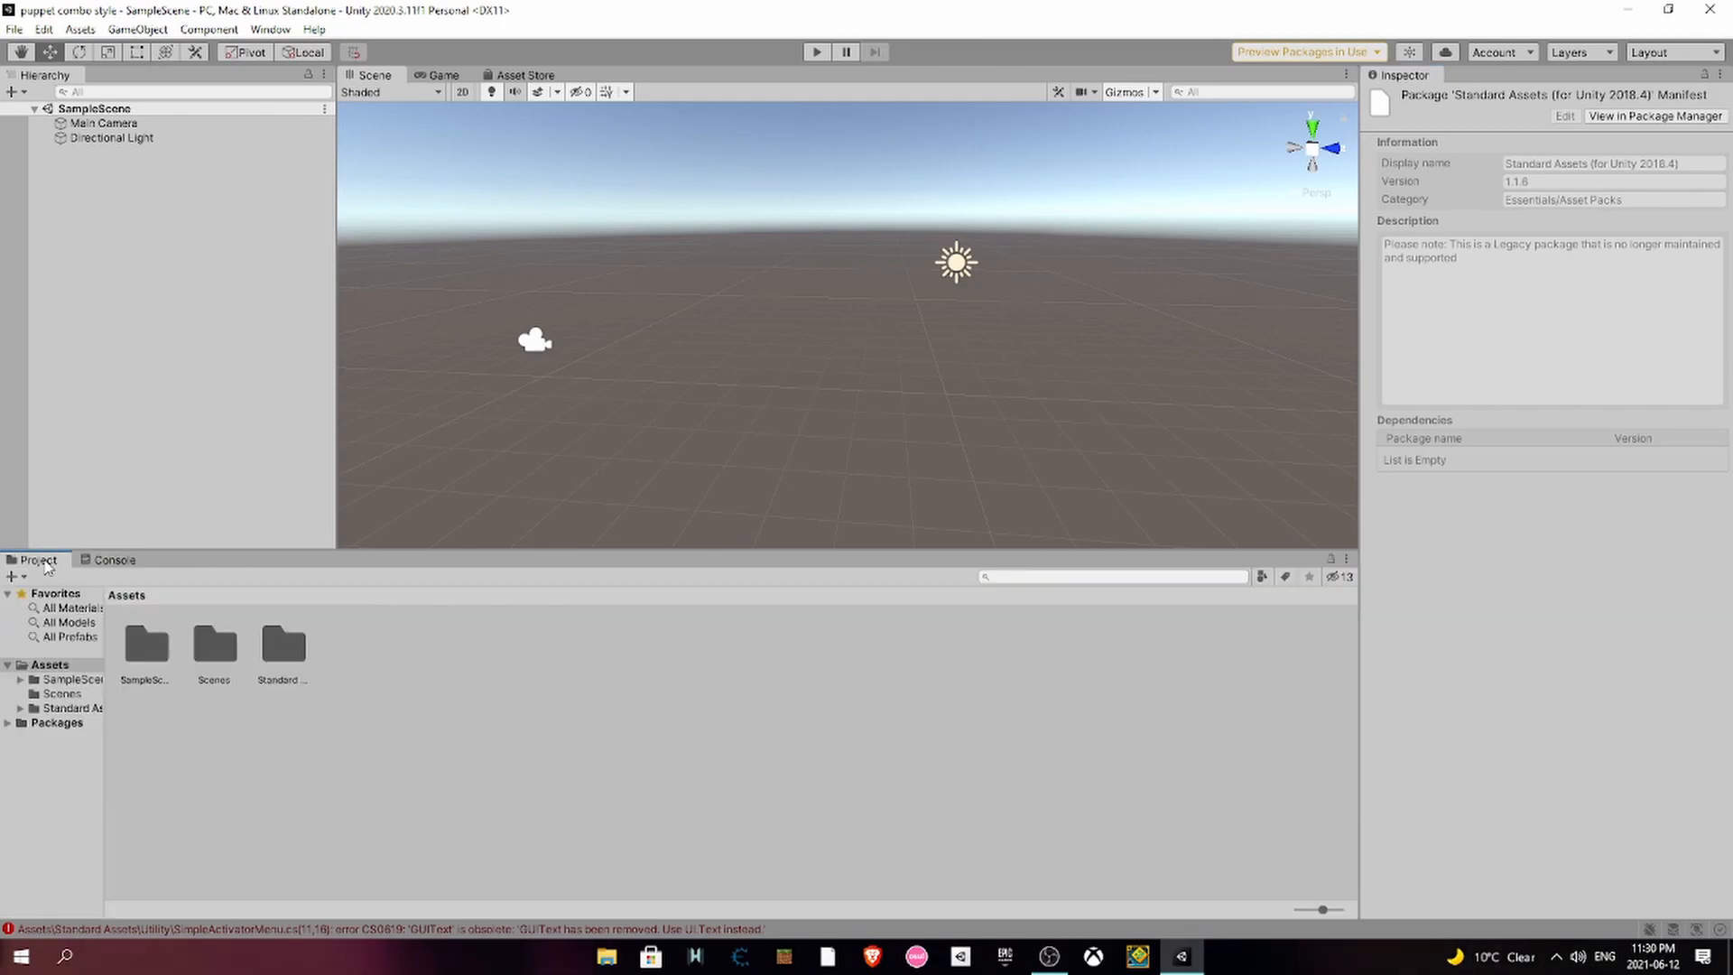
pyautogui.click(113, 560)
pyautogui.click(43, 559)
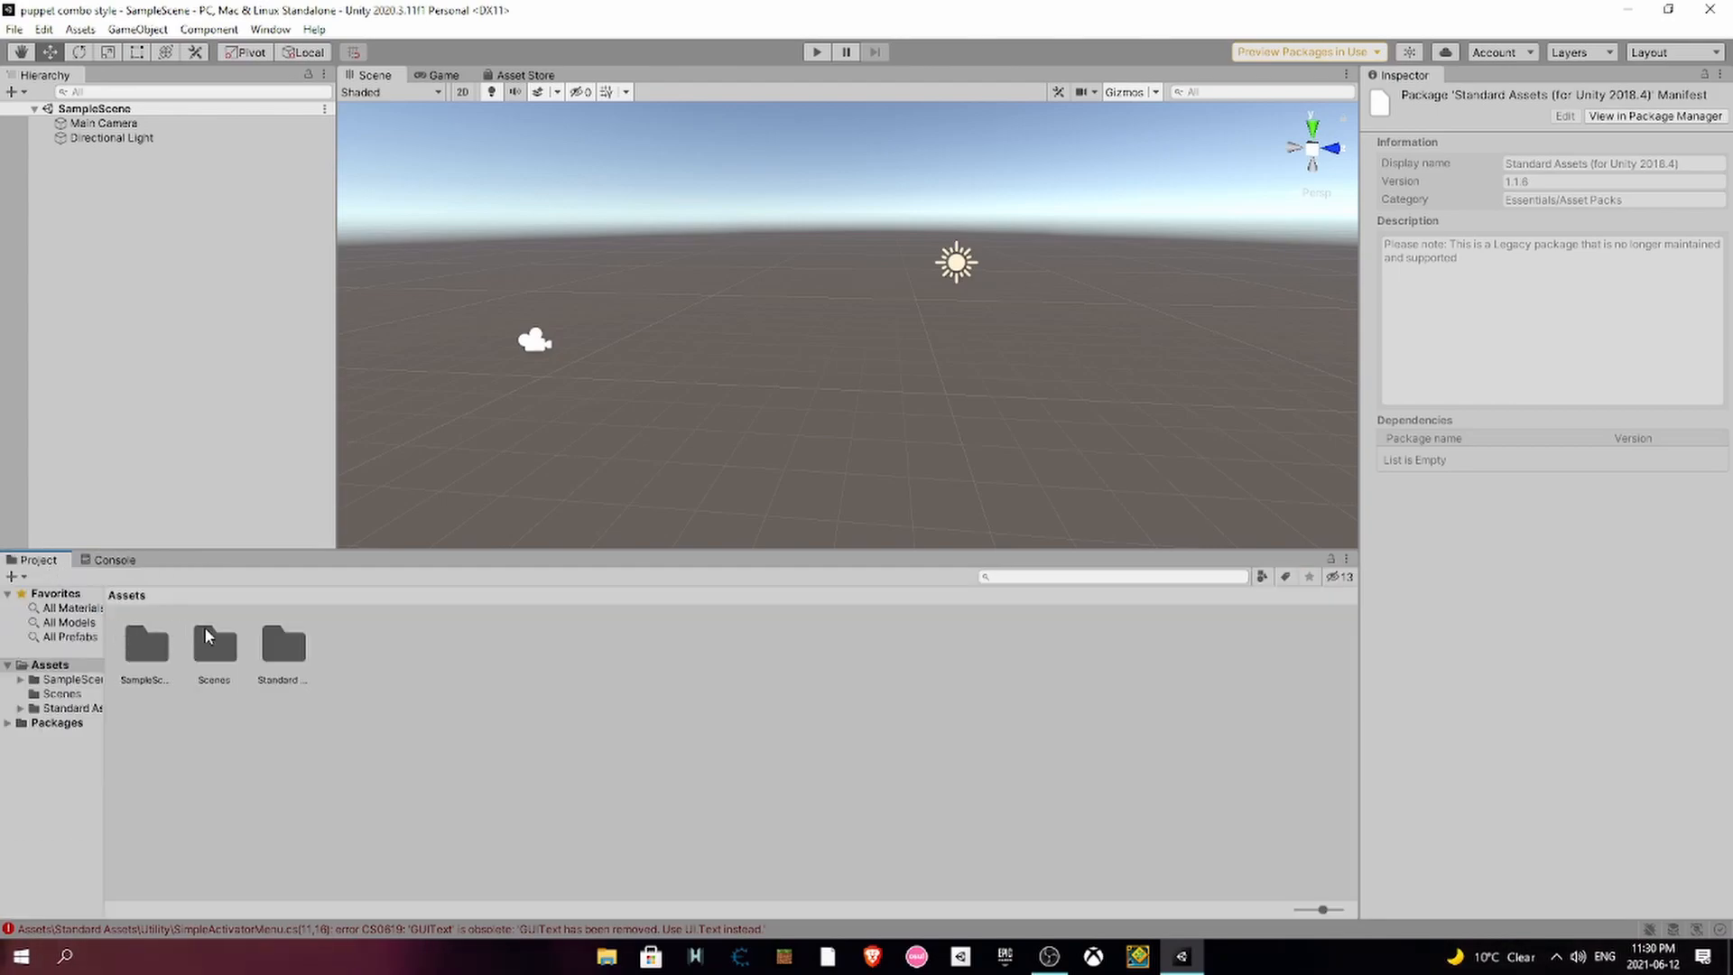
pyautogui.click(274, 650)
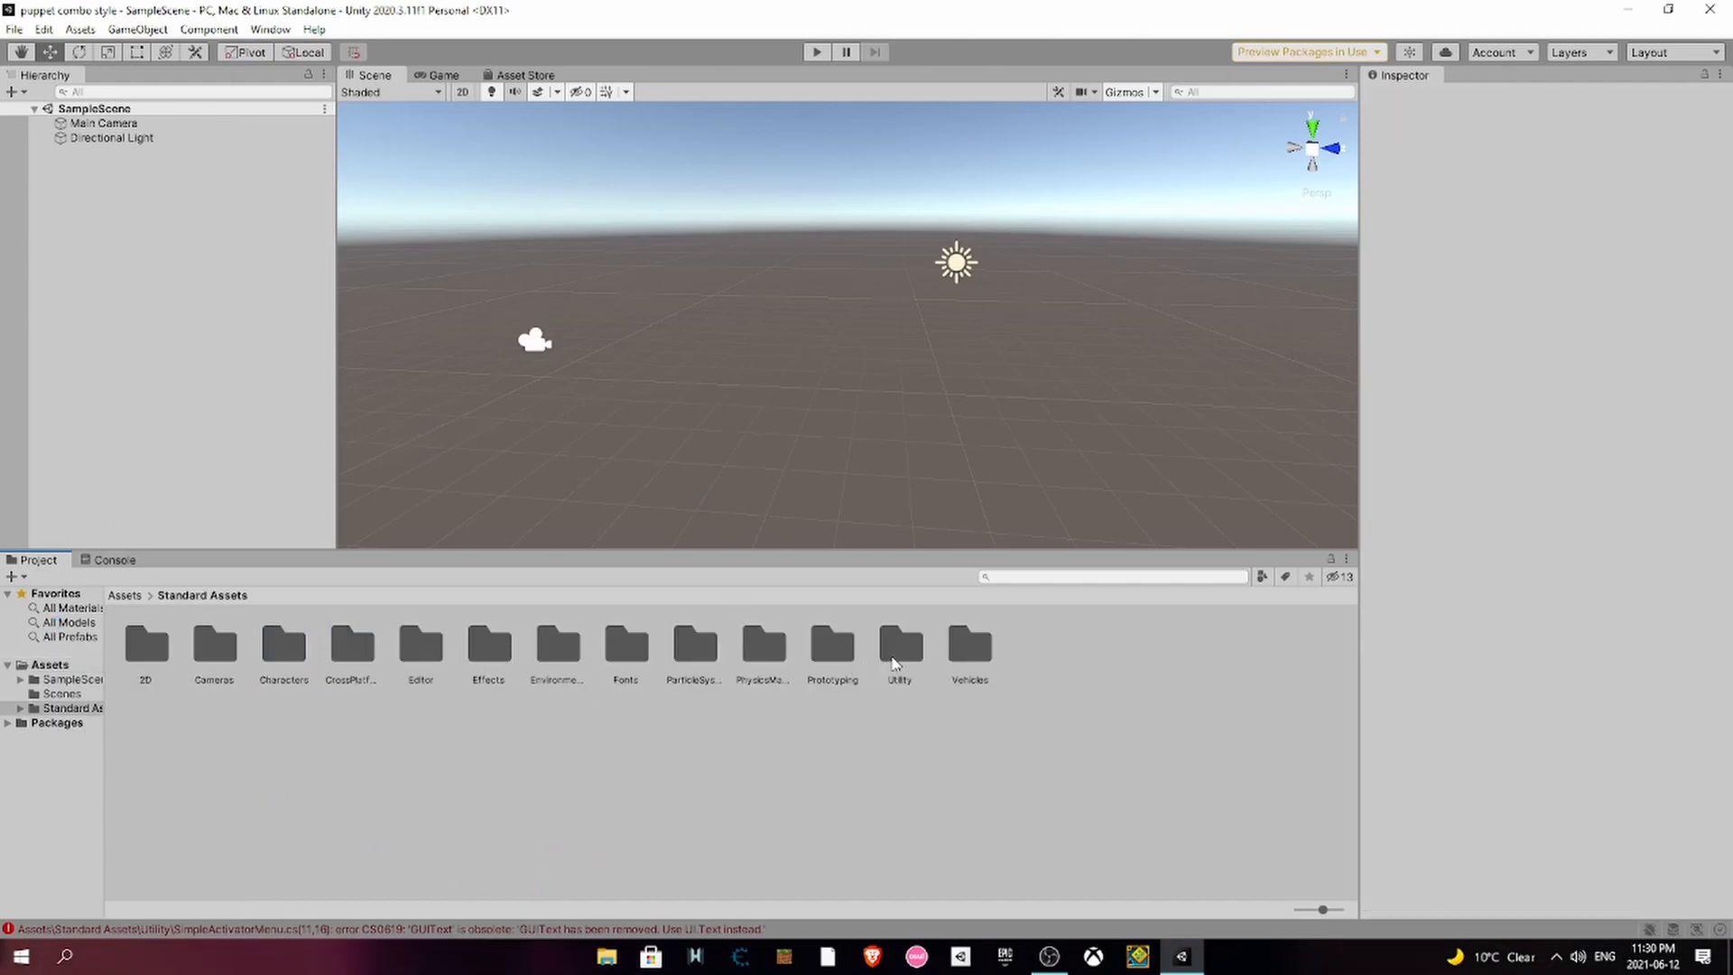
pyautogui.doubleClick(887, 663)
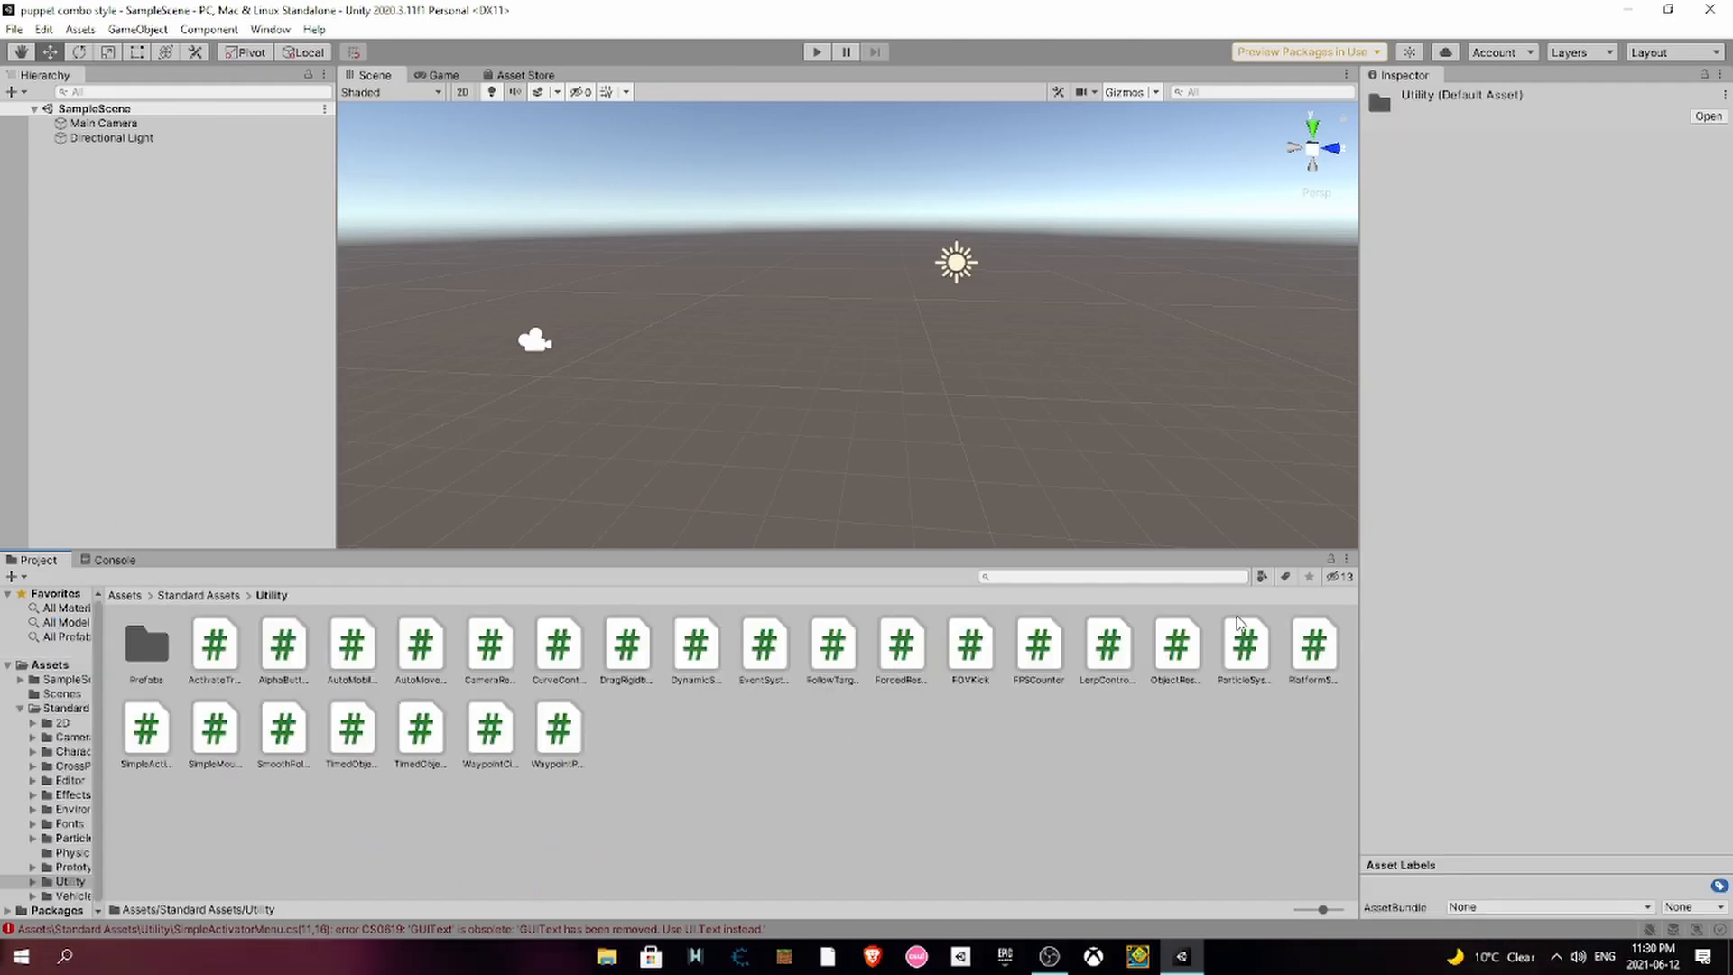
pyautogui.click(147, 732)
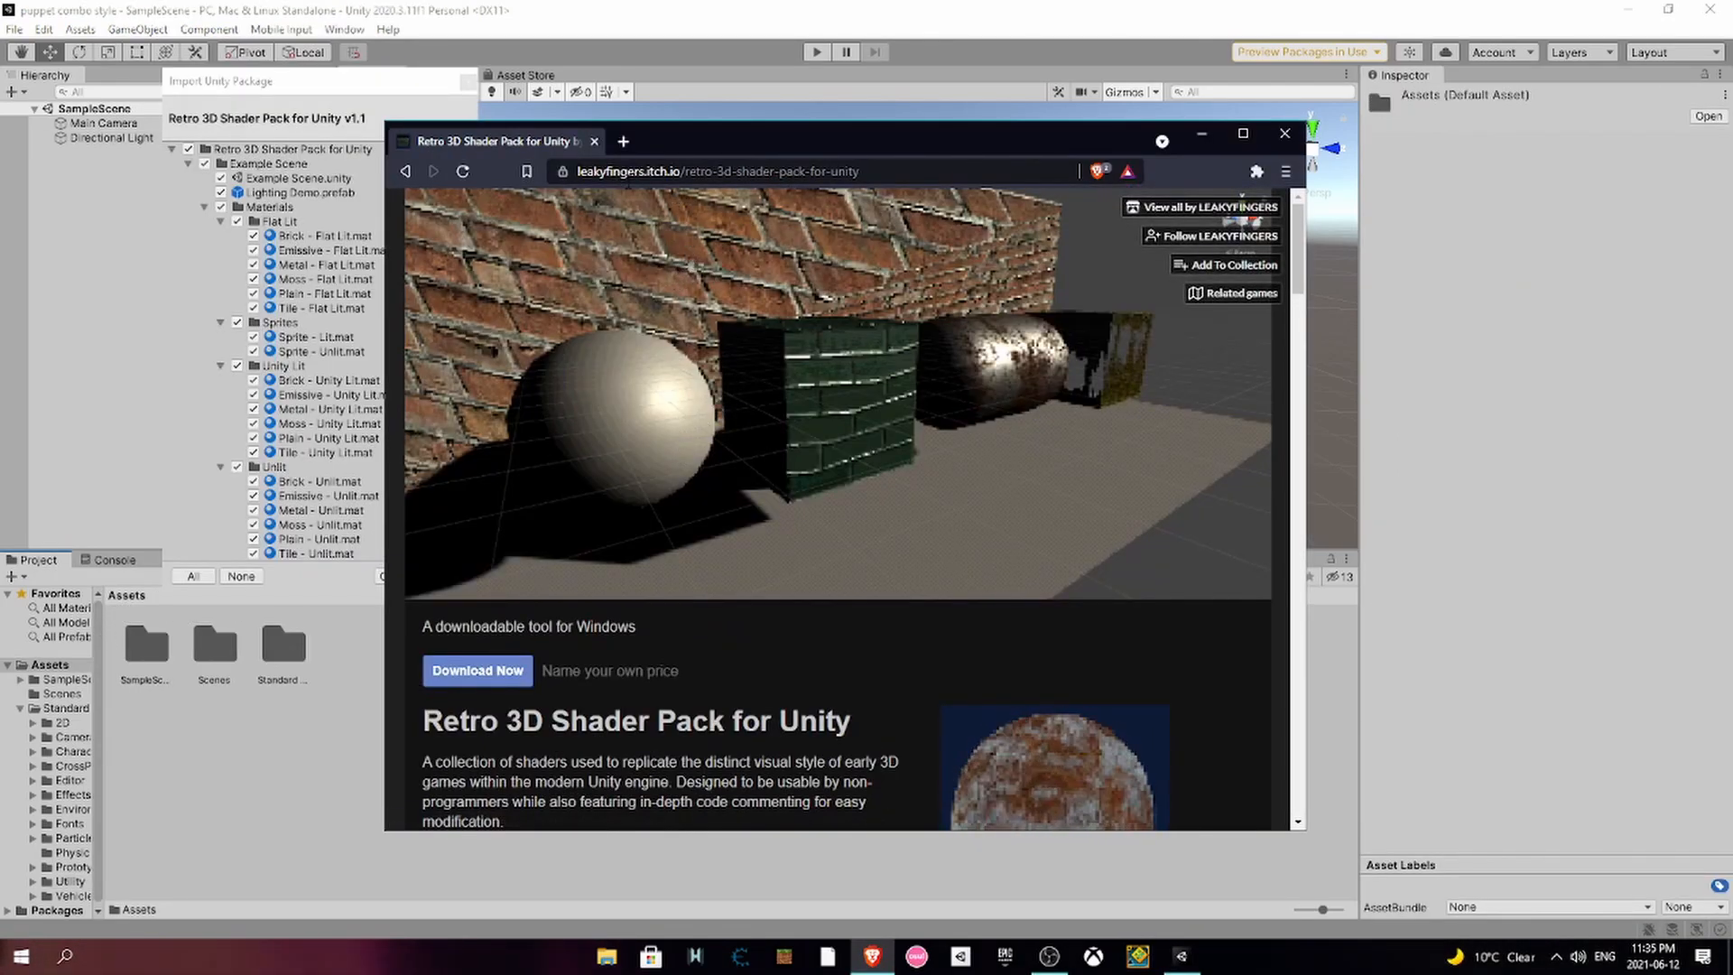
# - Review the Retro 3D Shader Pack for Unity page on itch.io, including its features, licensing, download files and comments
pyautogui.scroll(-5, 641, 226)
pyautogui.scroll(5, 637, 277)
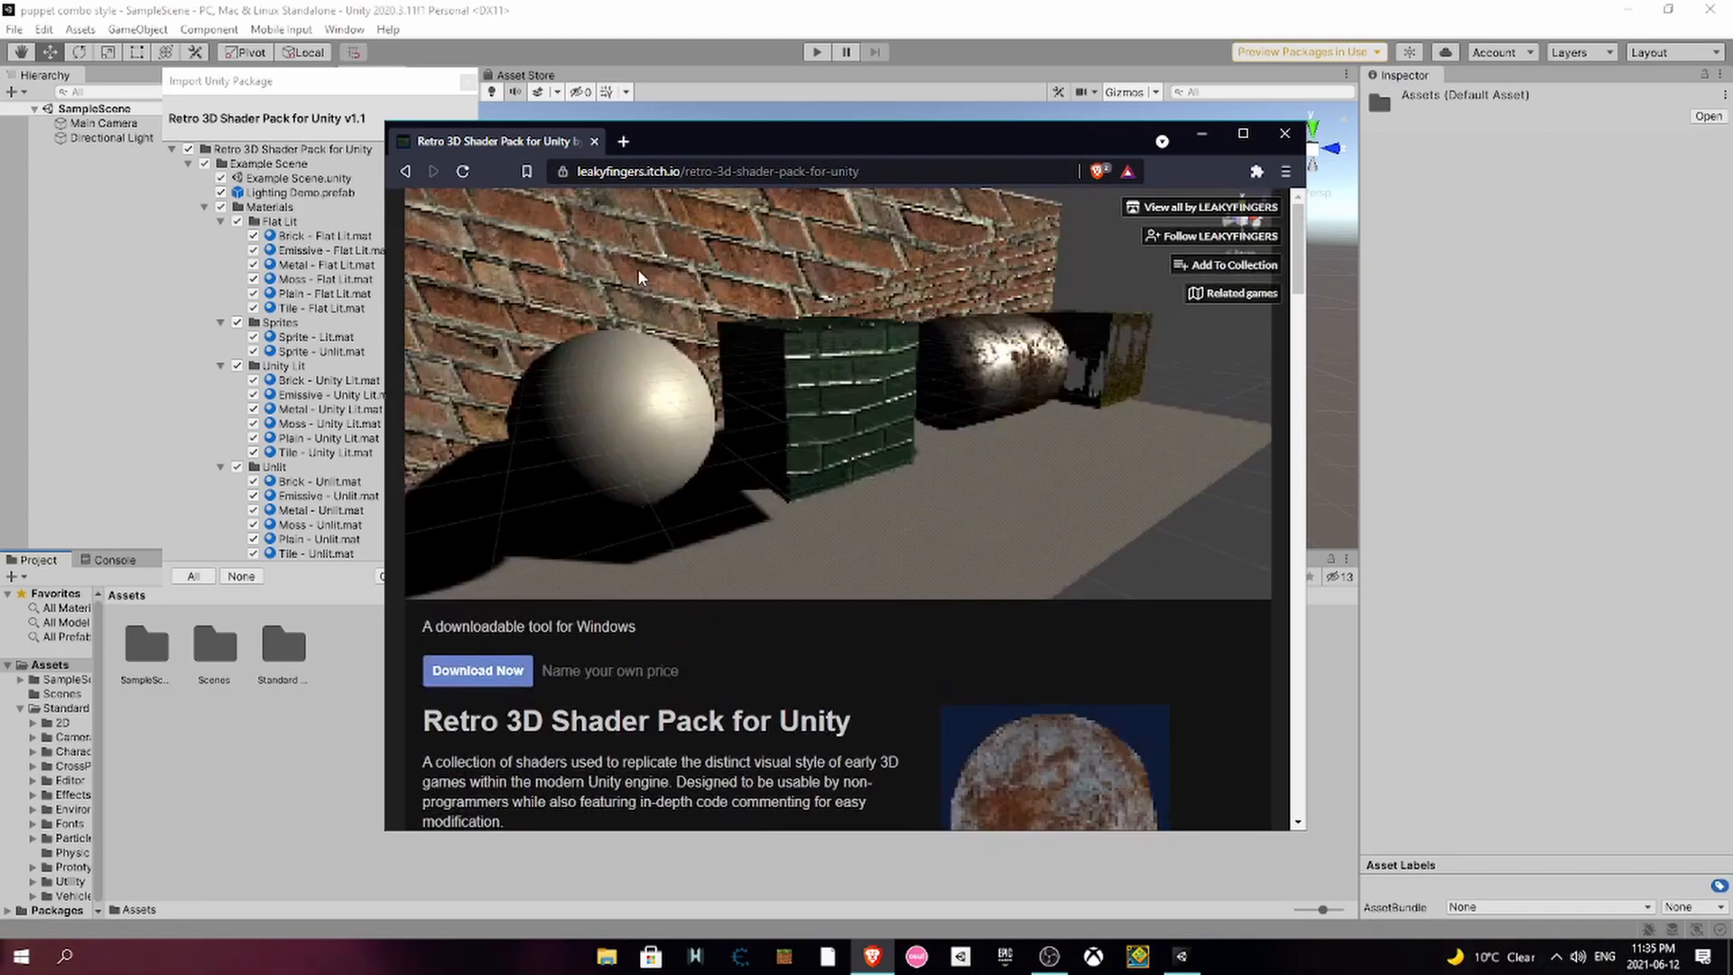
pyautogui.scroll(-3, 636, 257)
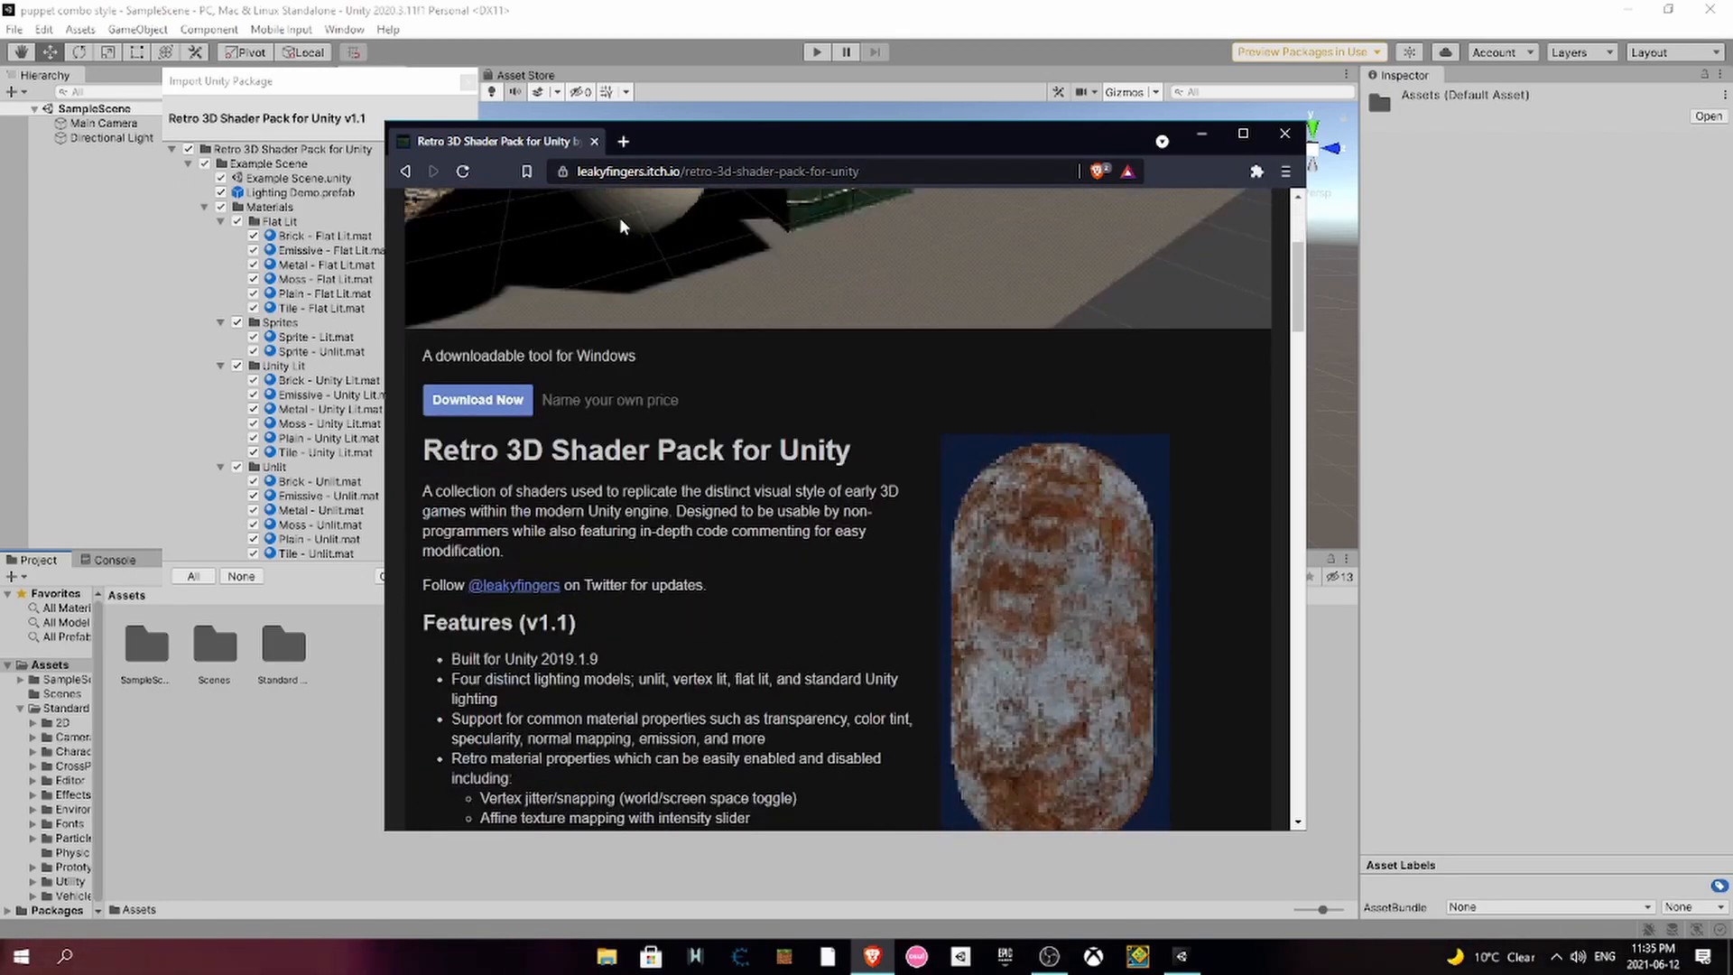
pyautogui.scroll(-8, 622, 225)
pyautogui.scroll(-5, 661, 511)
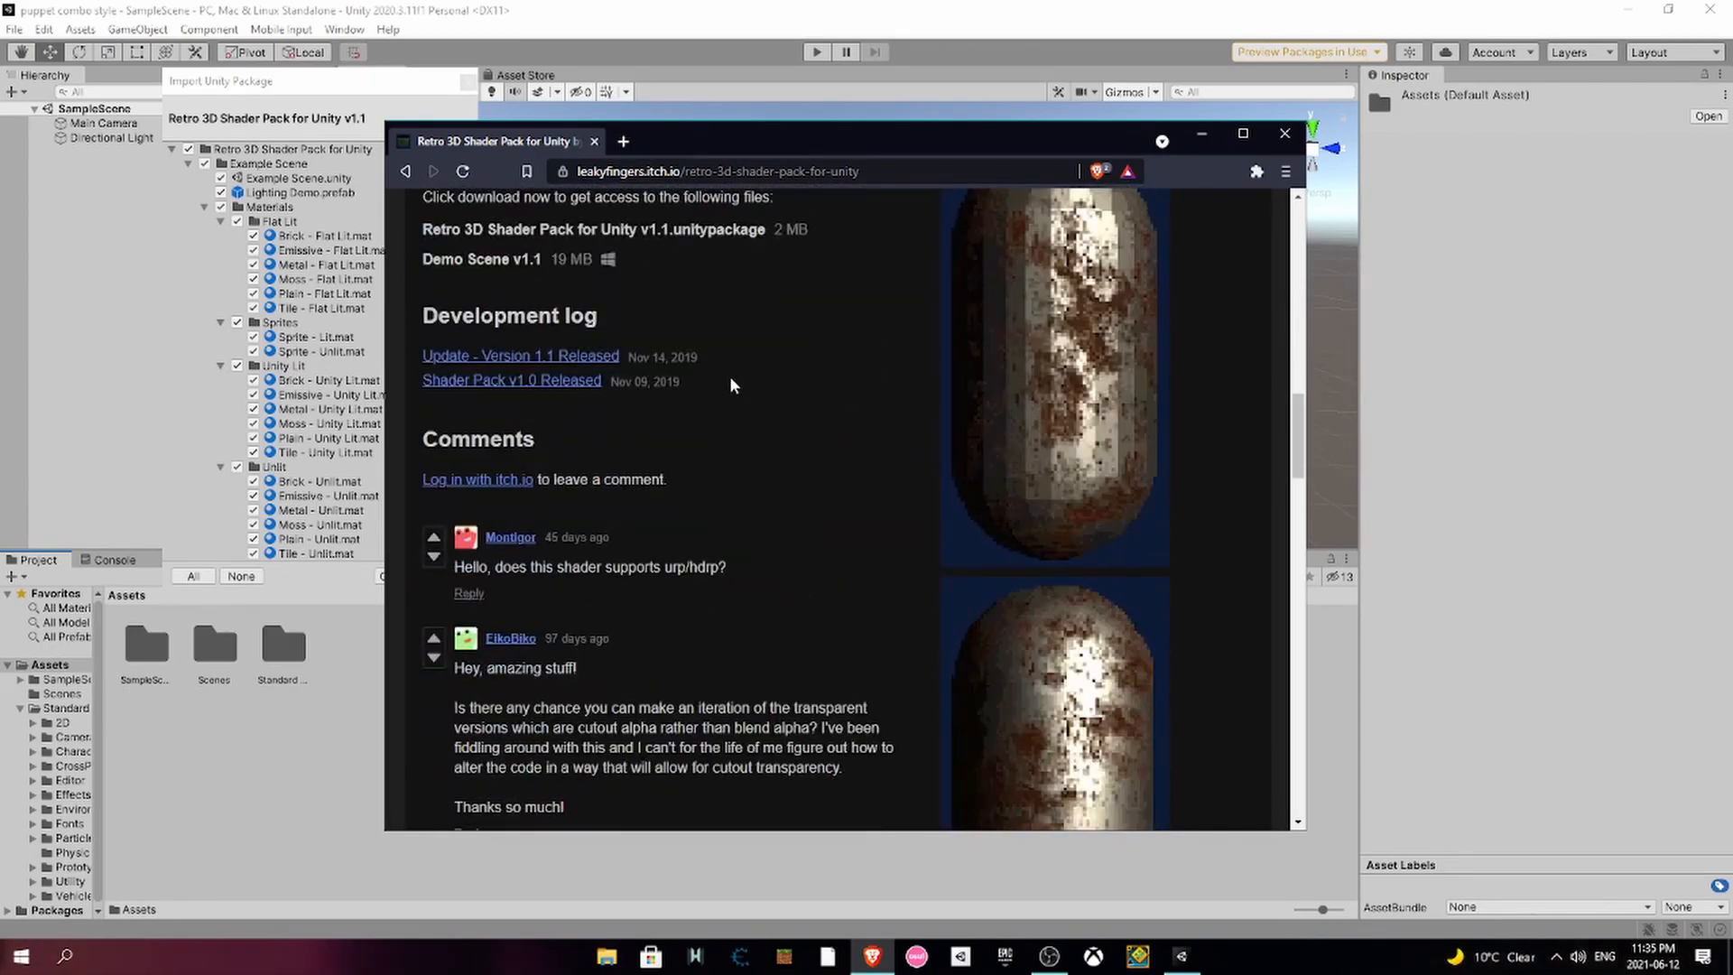
pyautogui.scroll(-4, 731, 385)
pyautogui.scroll(-5, 726, 389)
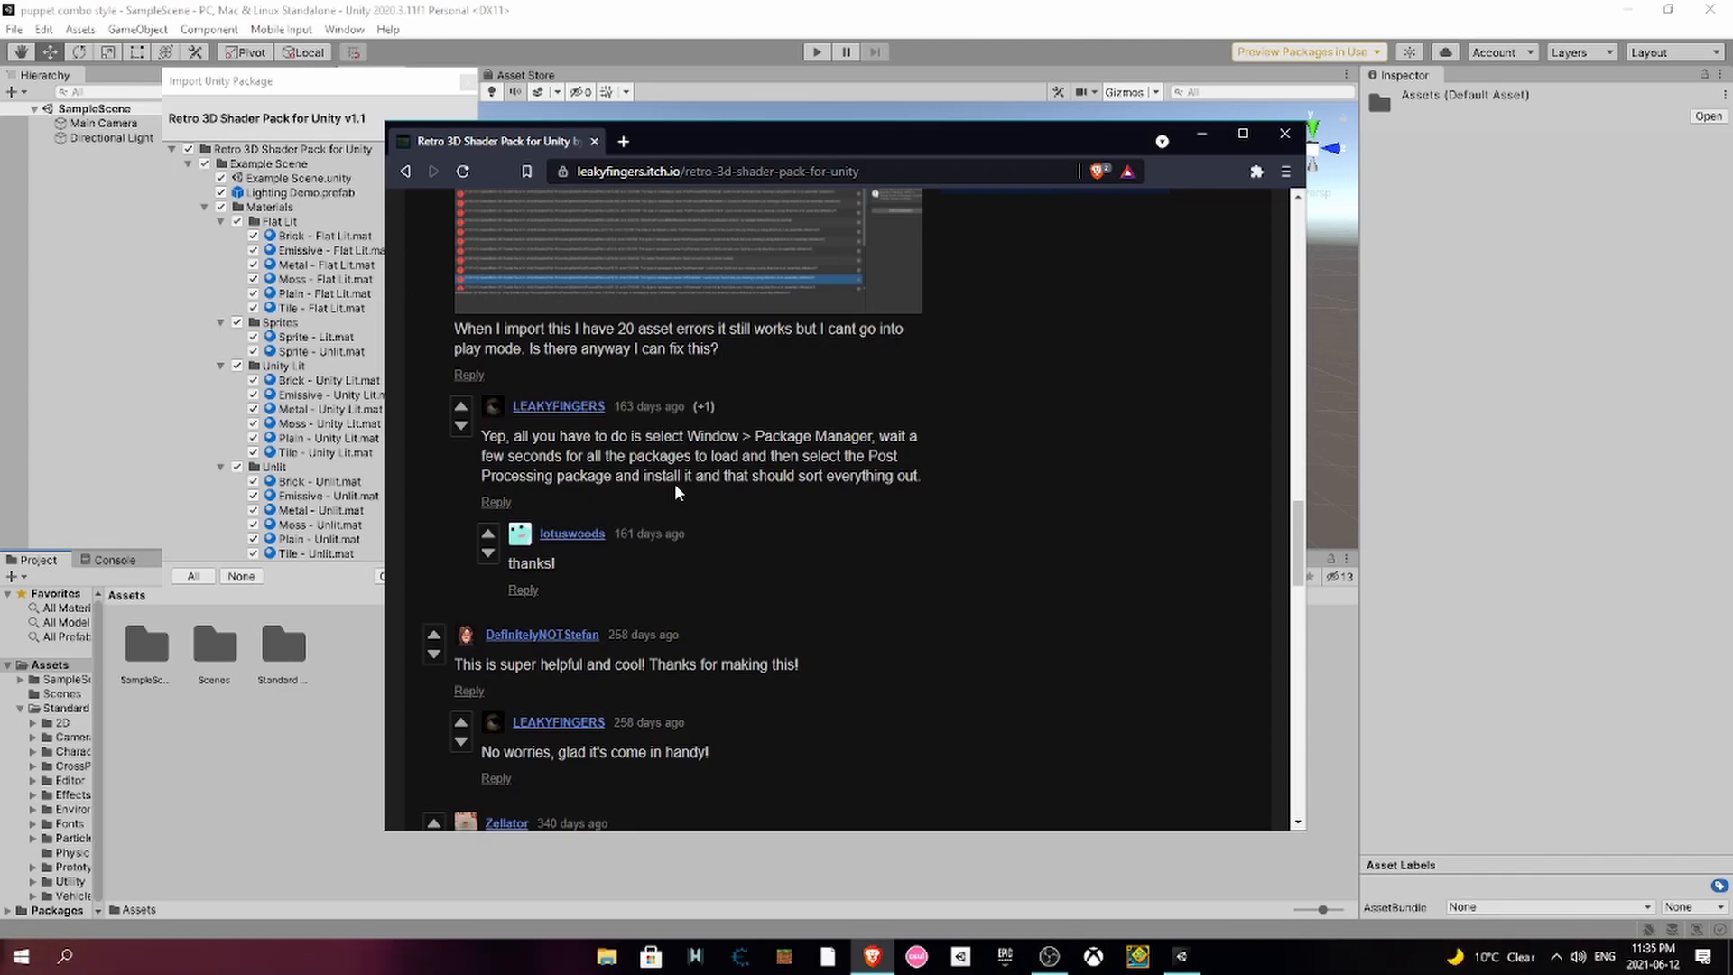
pyautogui.scroll(15, 722, 417)
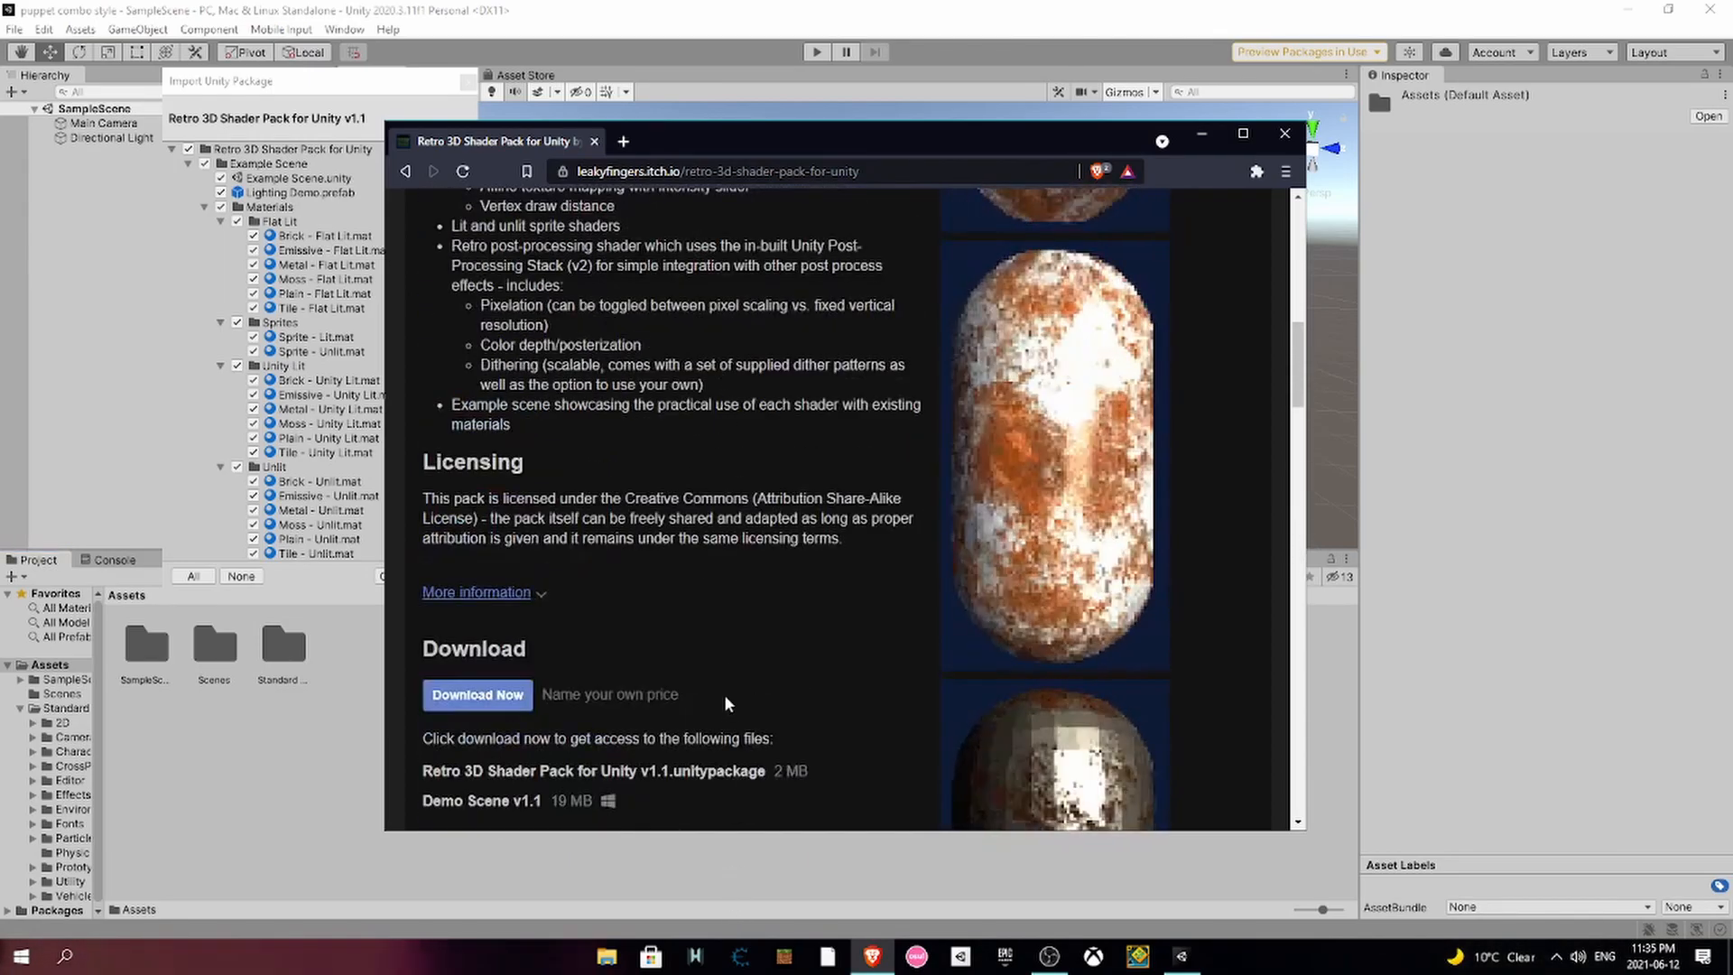
pyautogui.scroll(-2, 729, 709)
pyautogui.scroll(14, 729, 709)
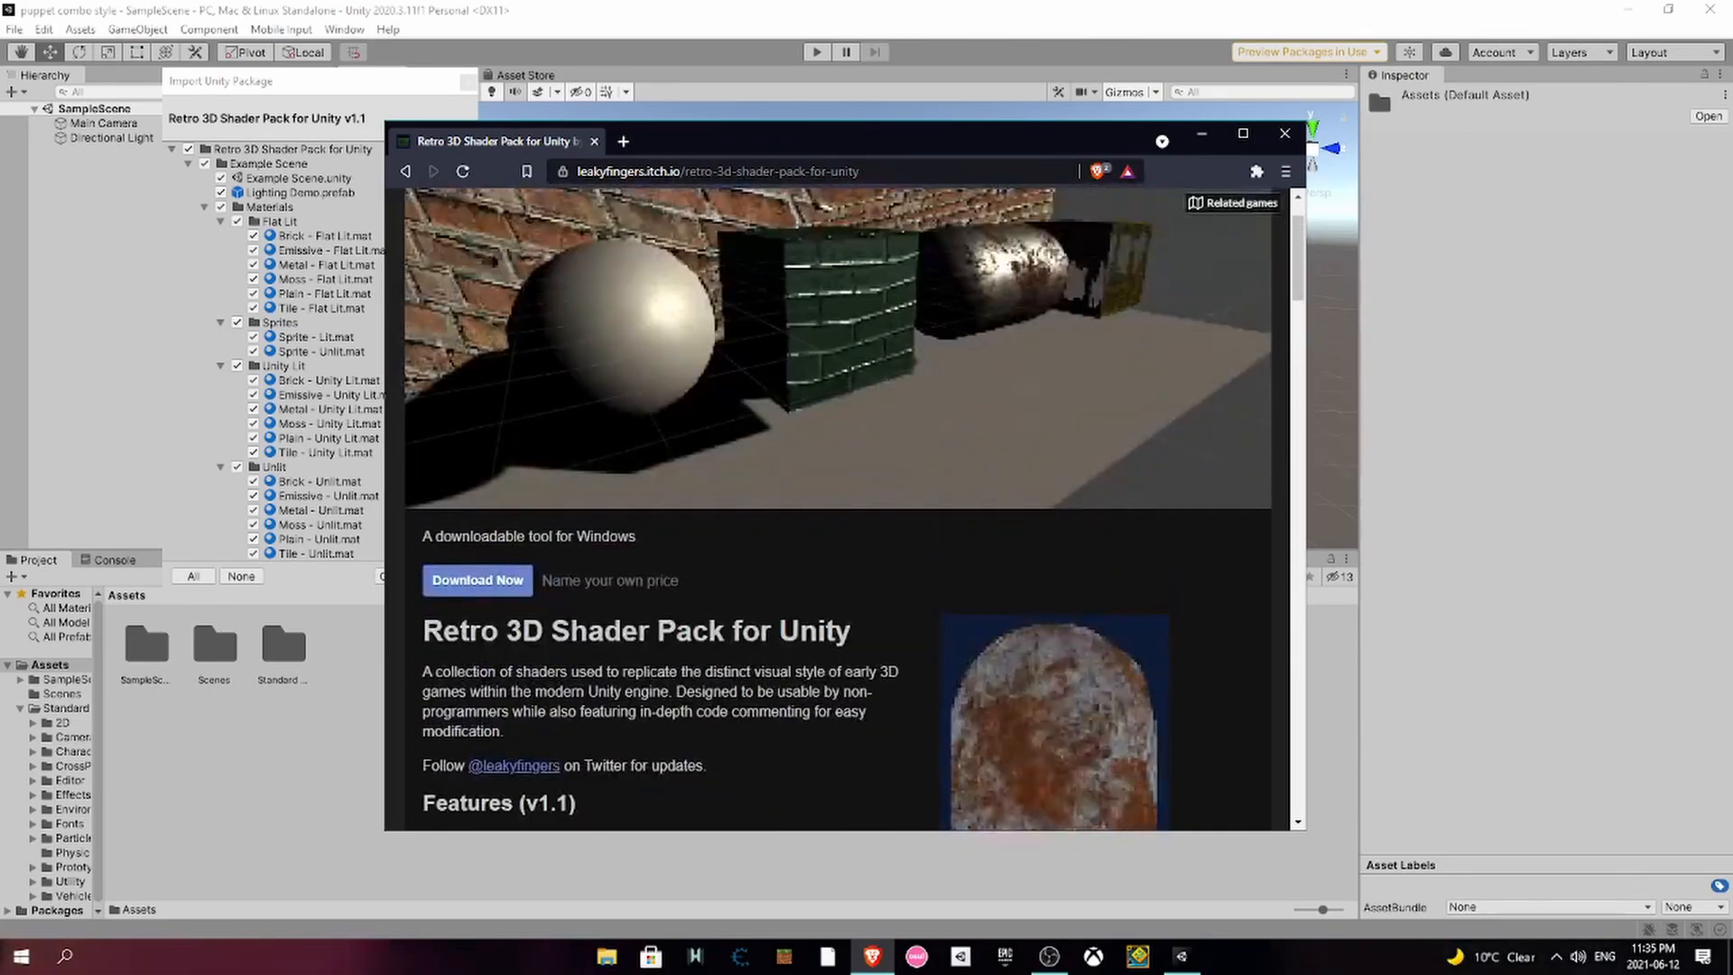
pyautogui.scroll(2, 659, 468)
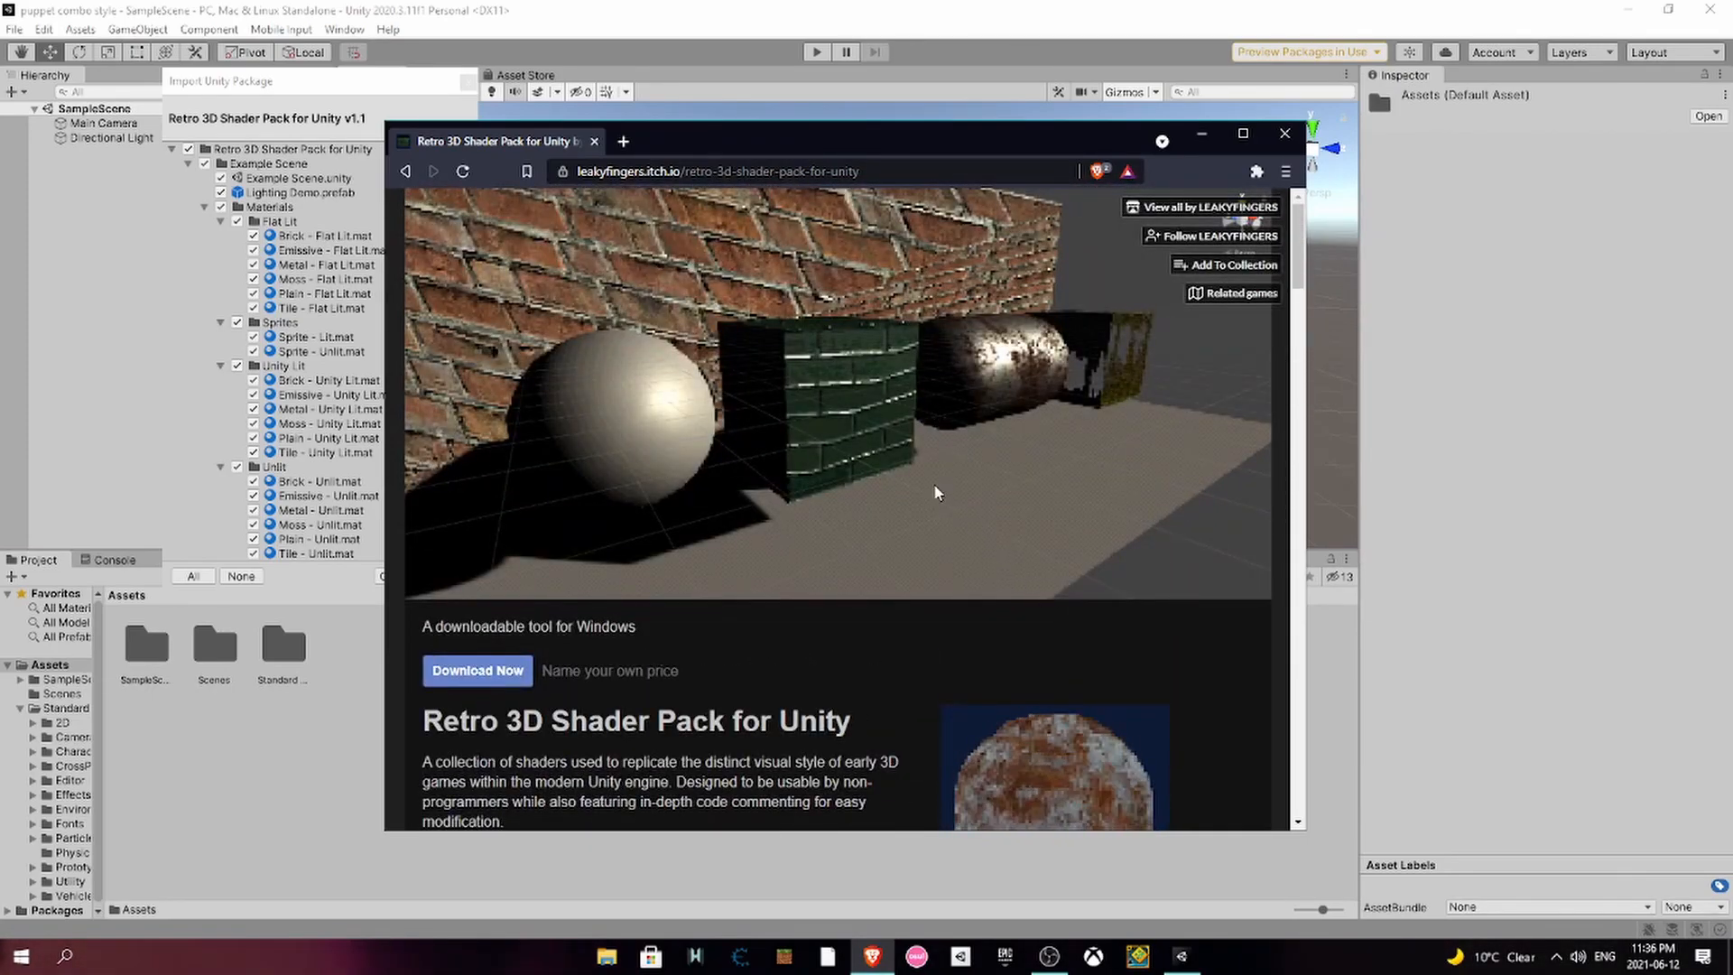
pyautogui.scroll(-4, 914, 471)
pyautogui.scroll(-20, 691, 385)
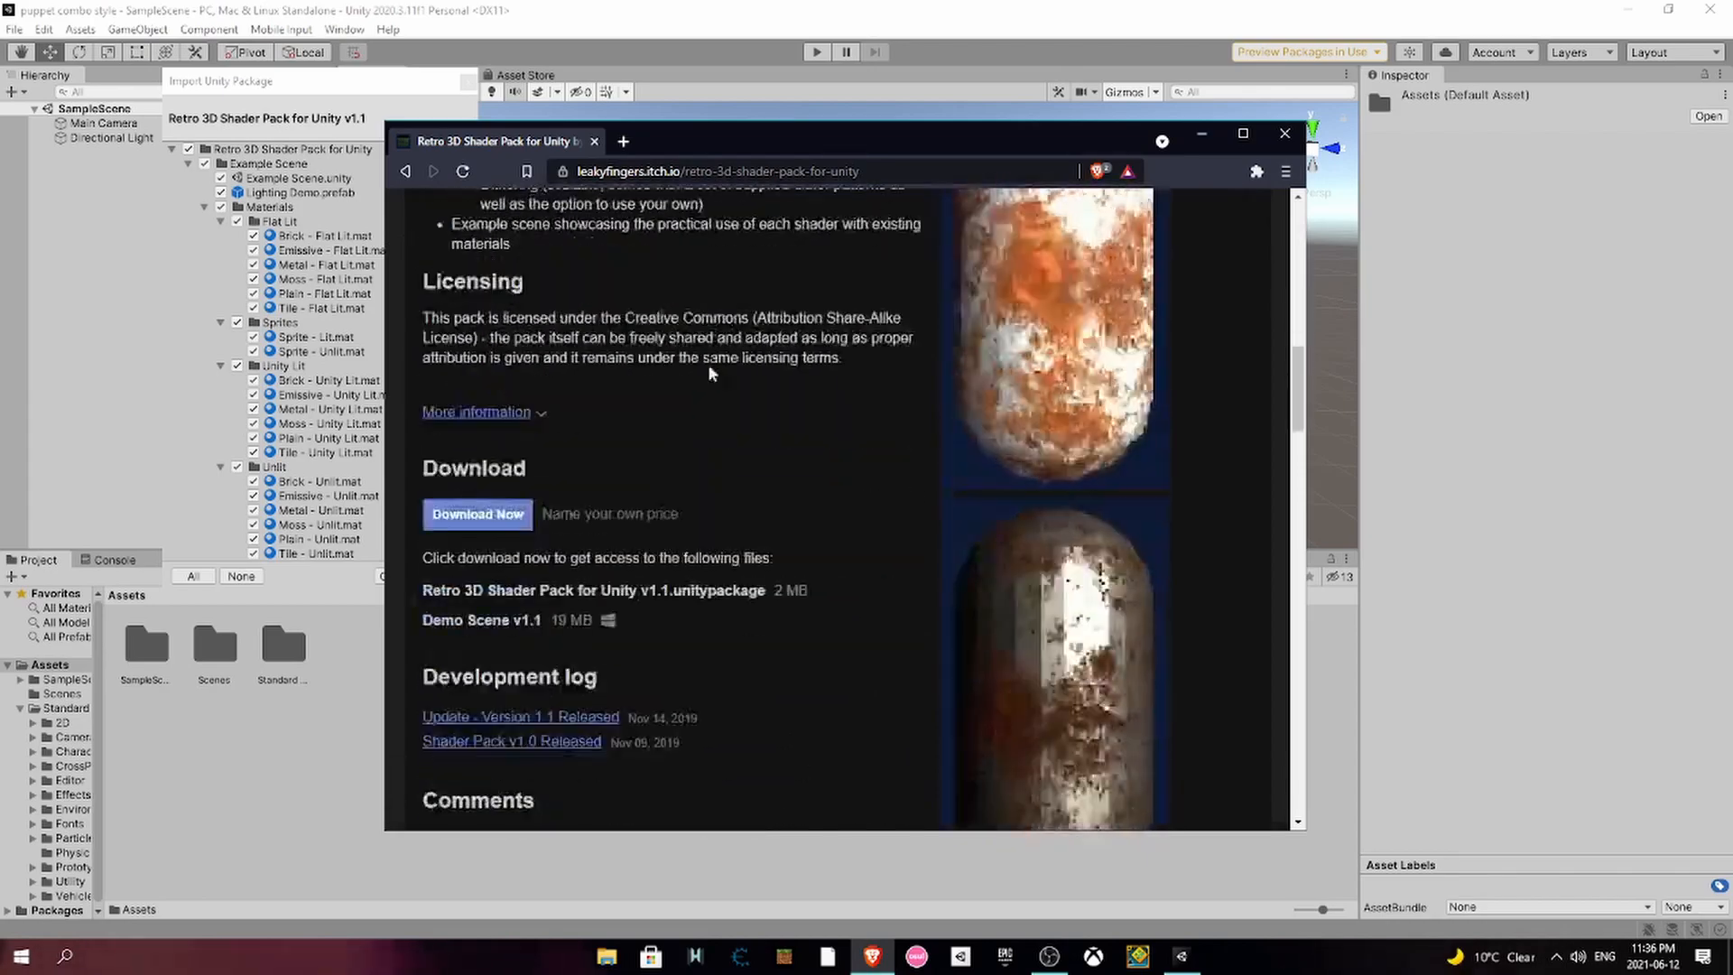
pyautogui.scroll(-5, 570, 296)
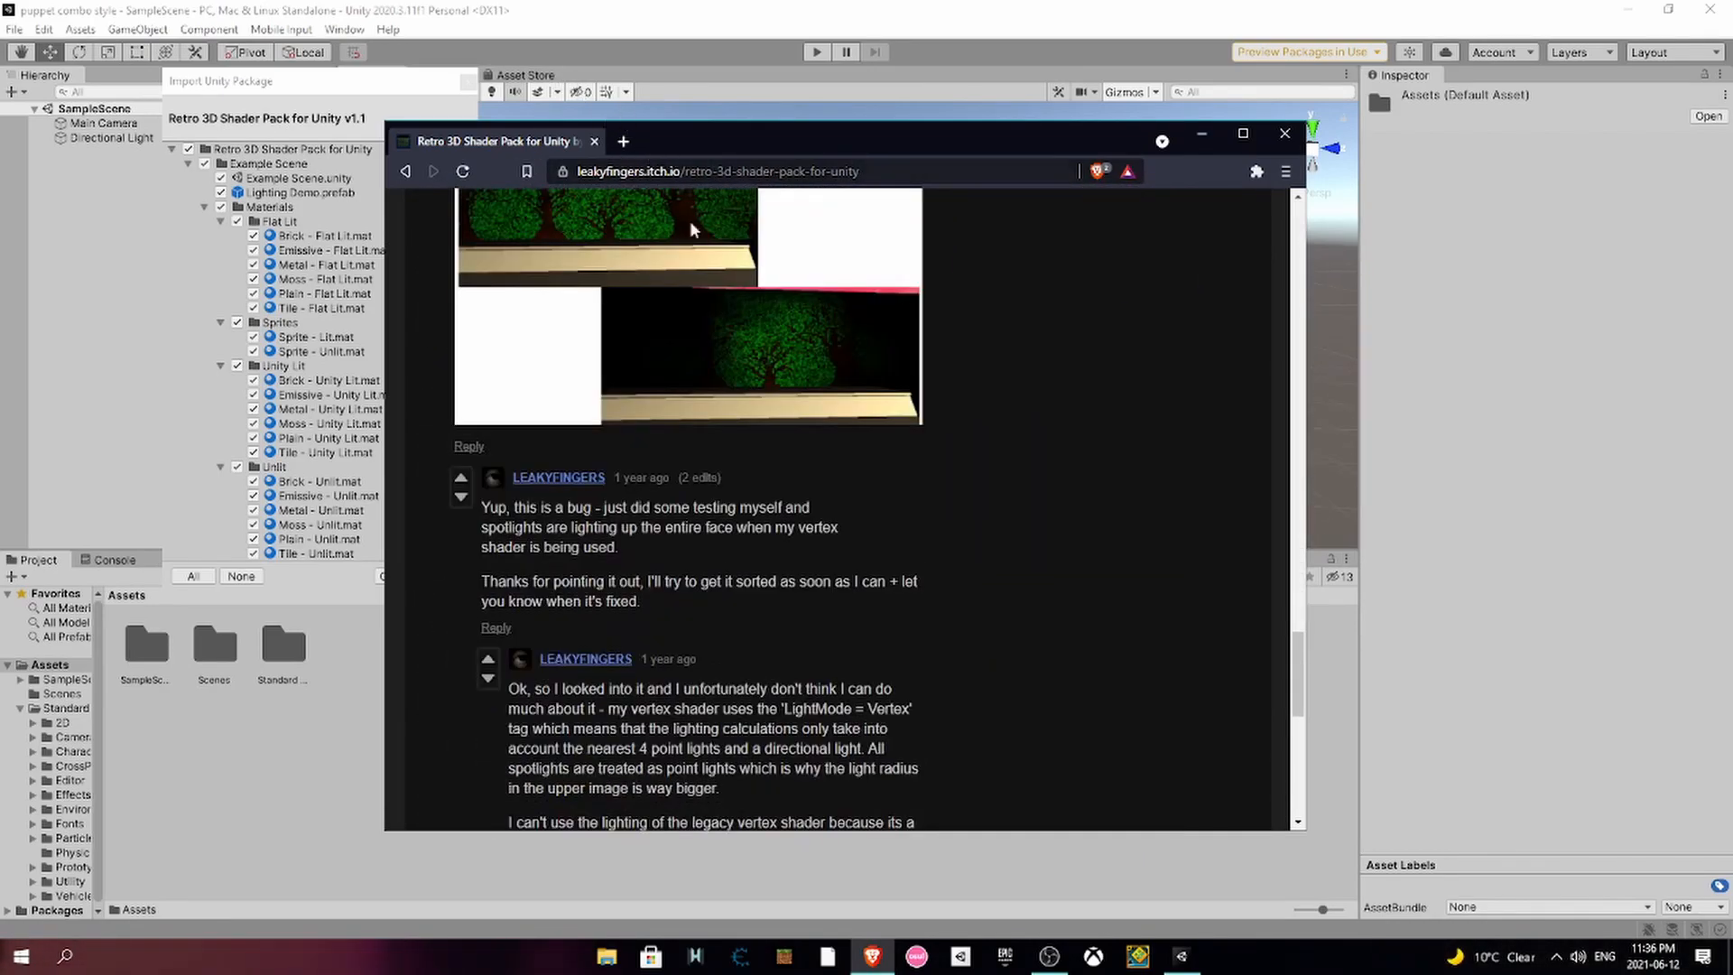
pyautogui.scroll(20, 858, 487)
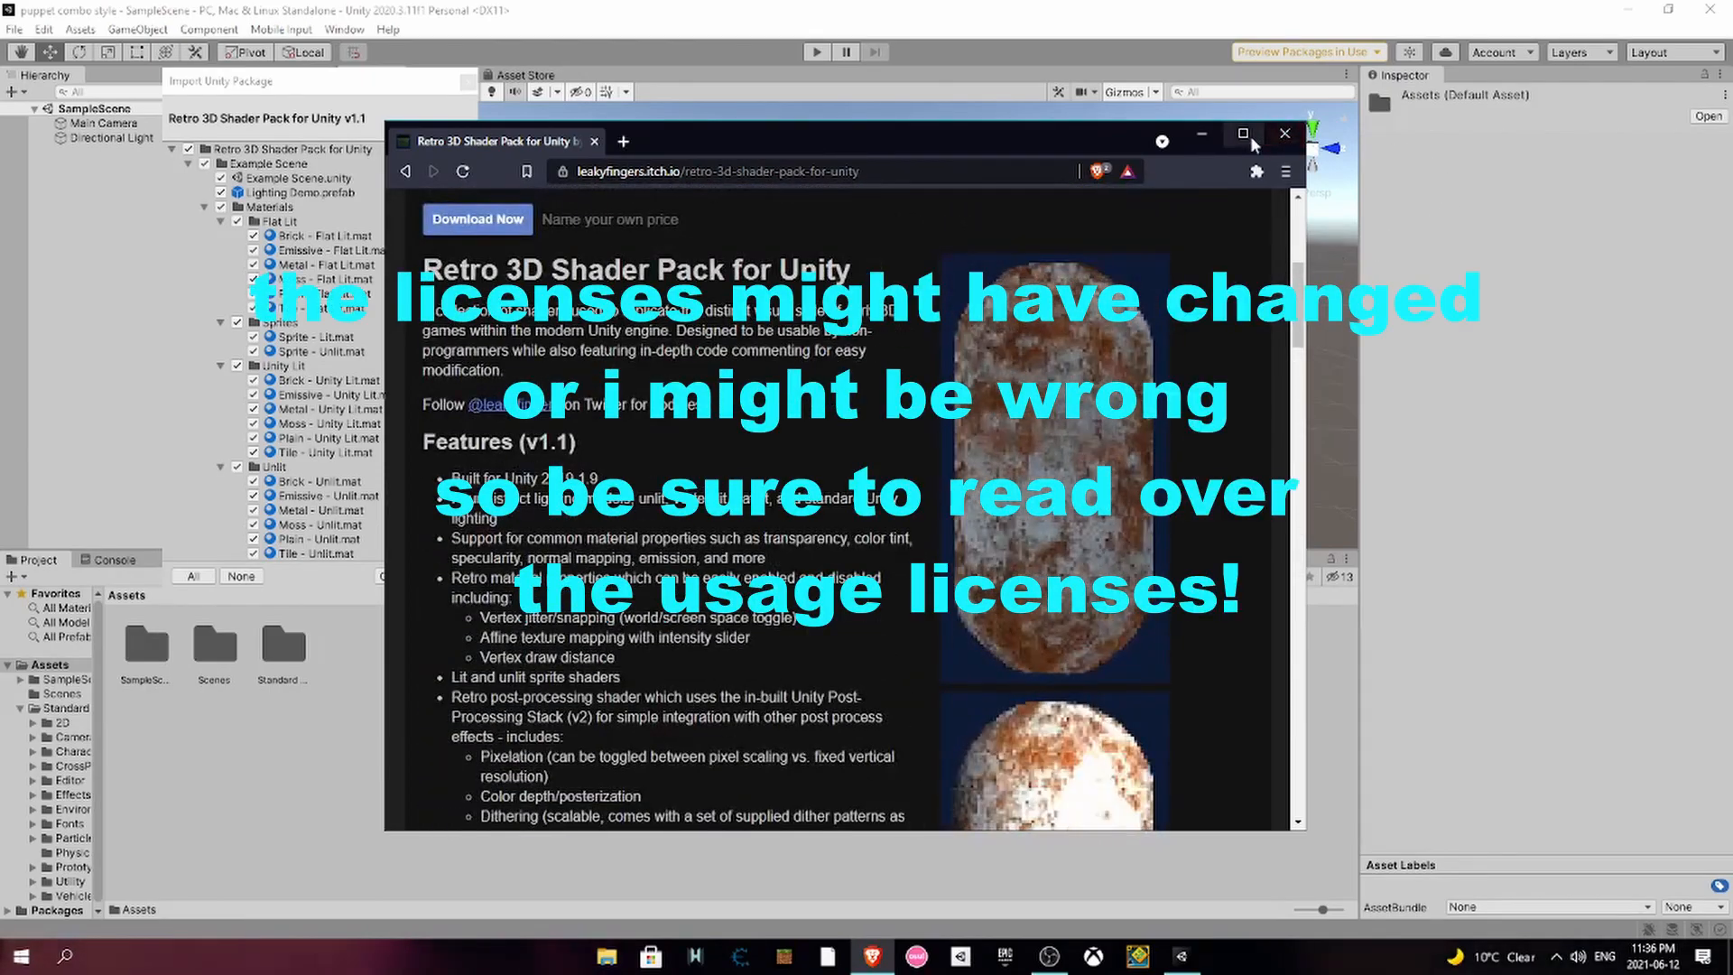
# - Maximize the browser, replace the shader pack page with a new tab, and search for "psx shader github"
pyautogui.click(1251, 137)
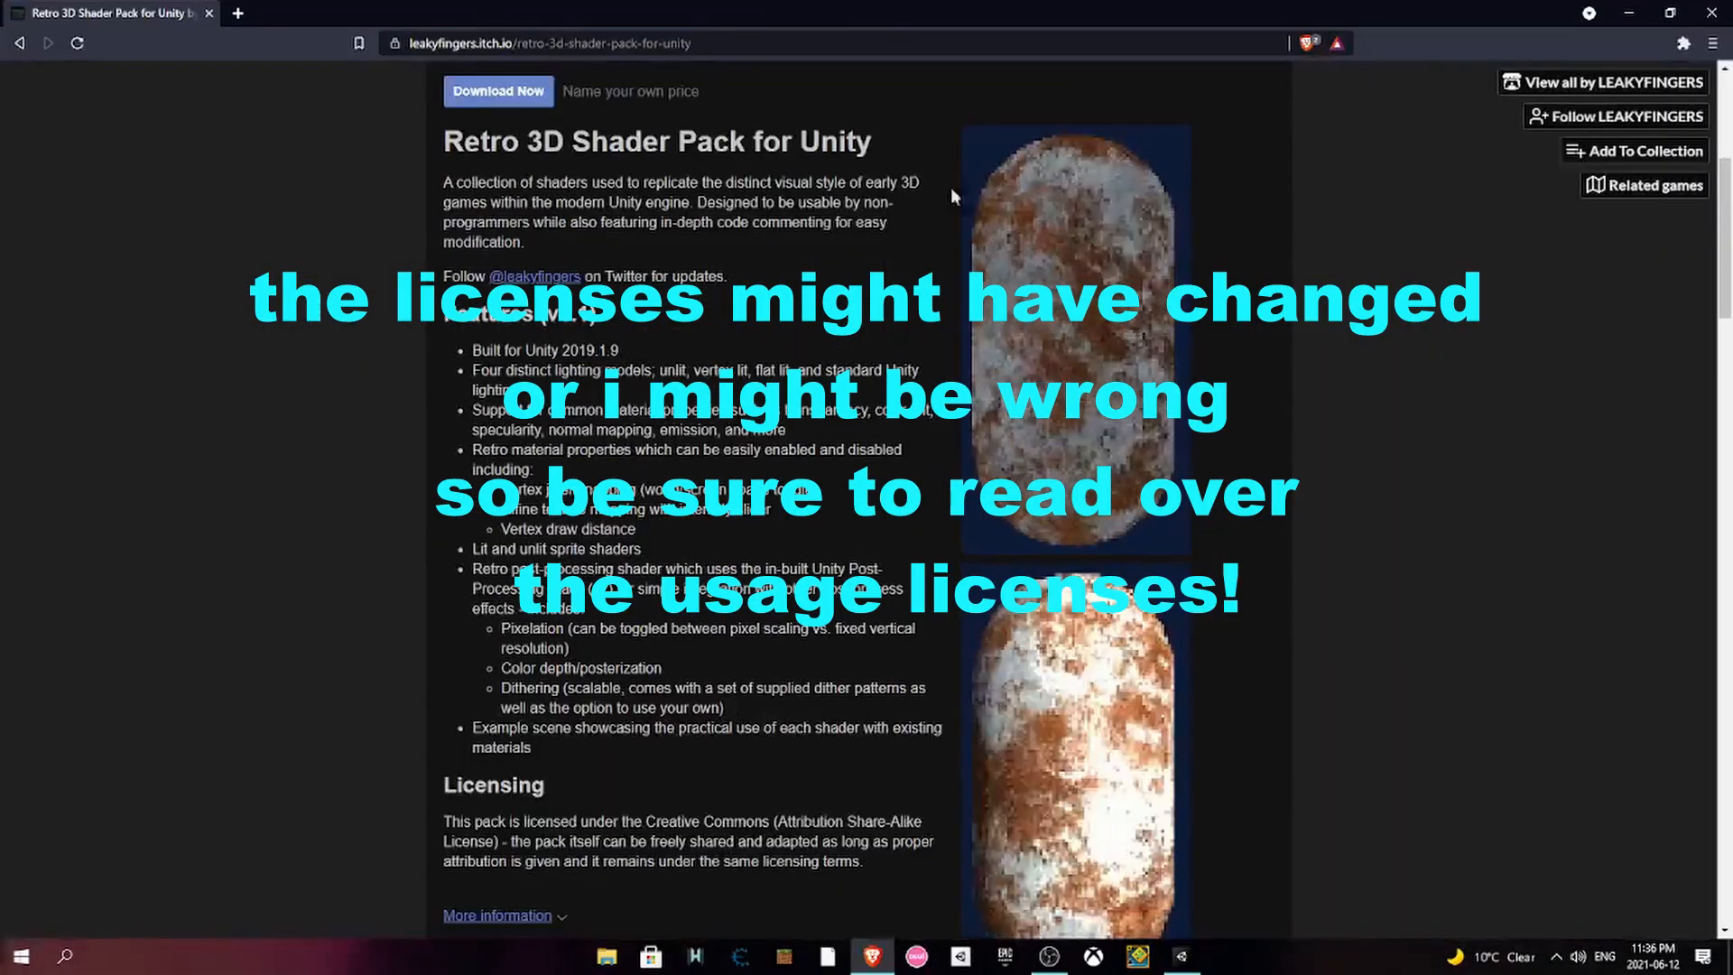
pyautogui.click(239, 13)
pyautogui.click(208, 13)
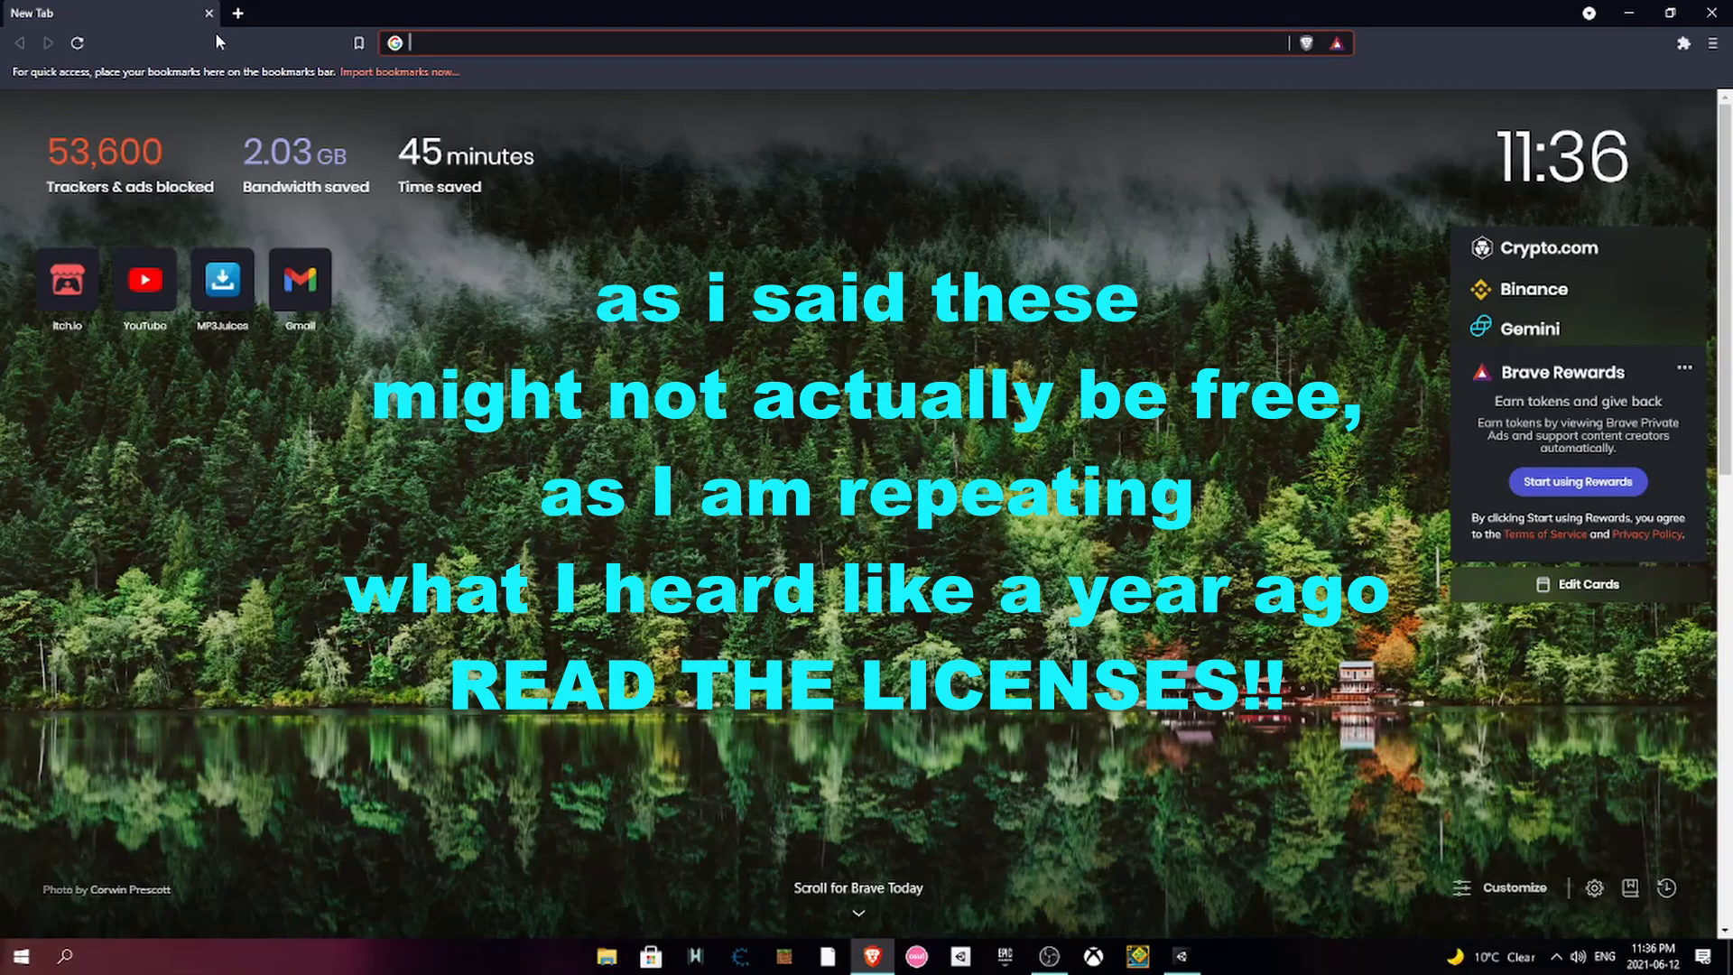
pyautogui.write('psx sha')
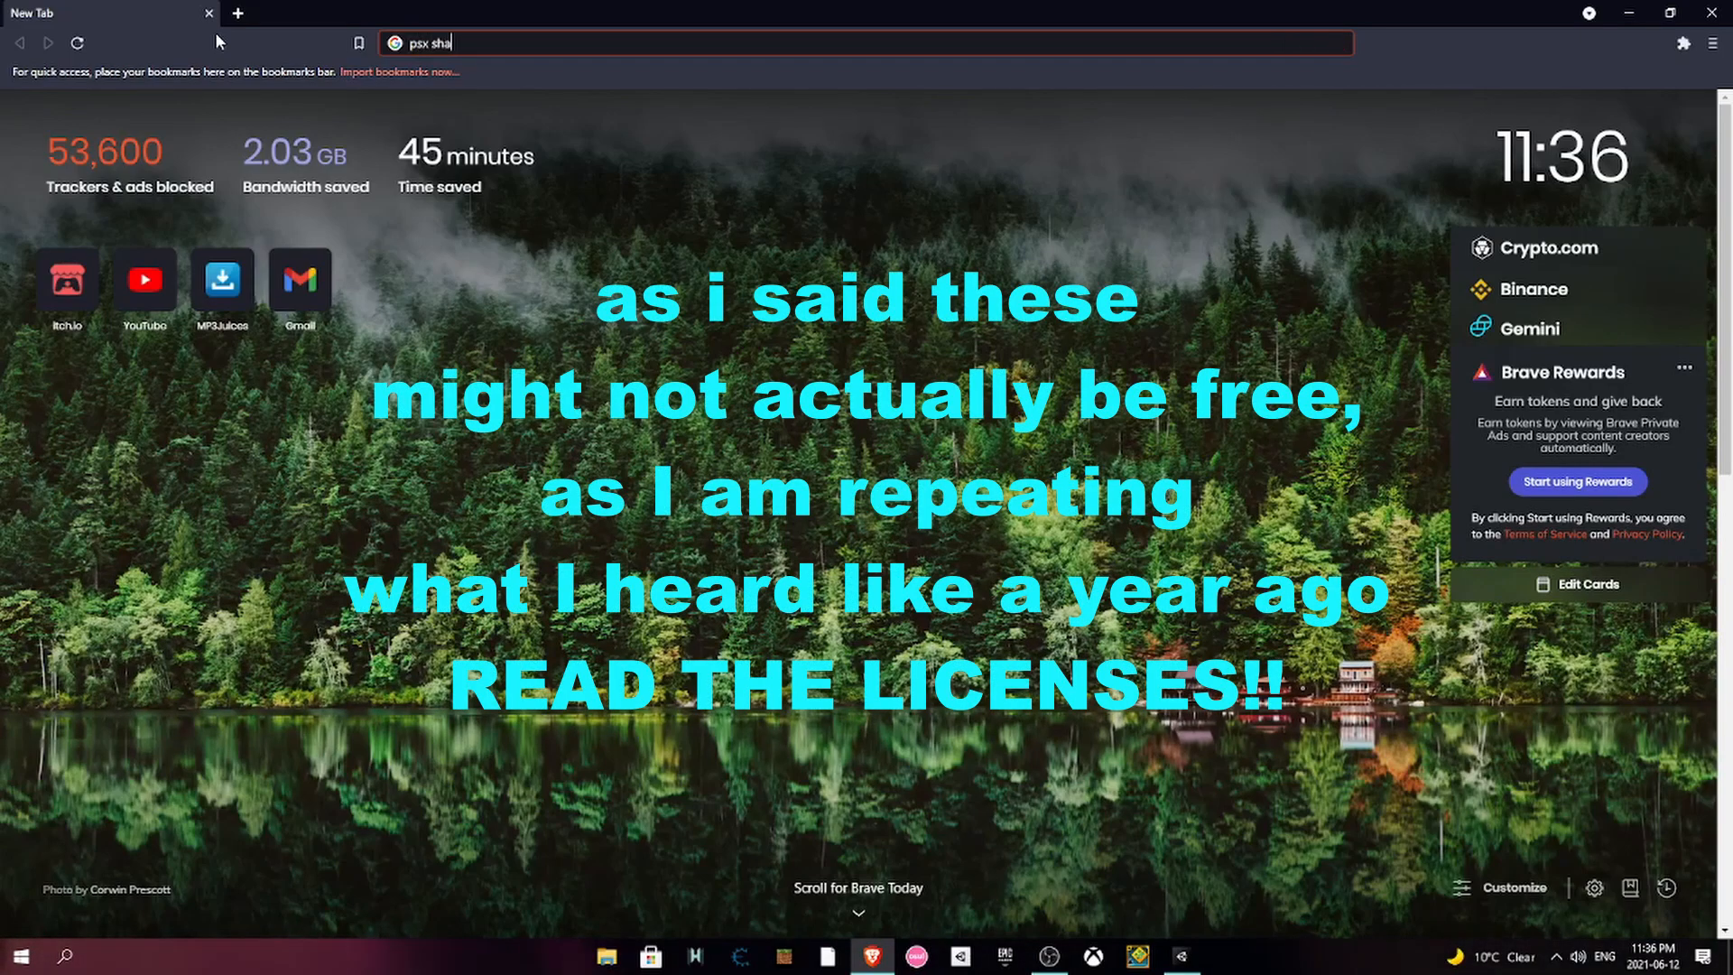
pyautogui.write('der github')
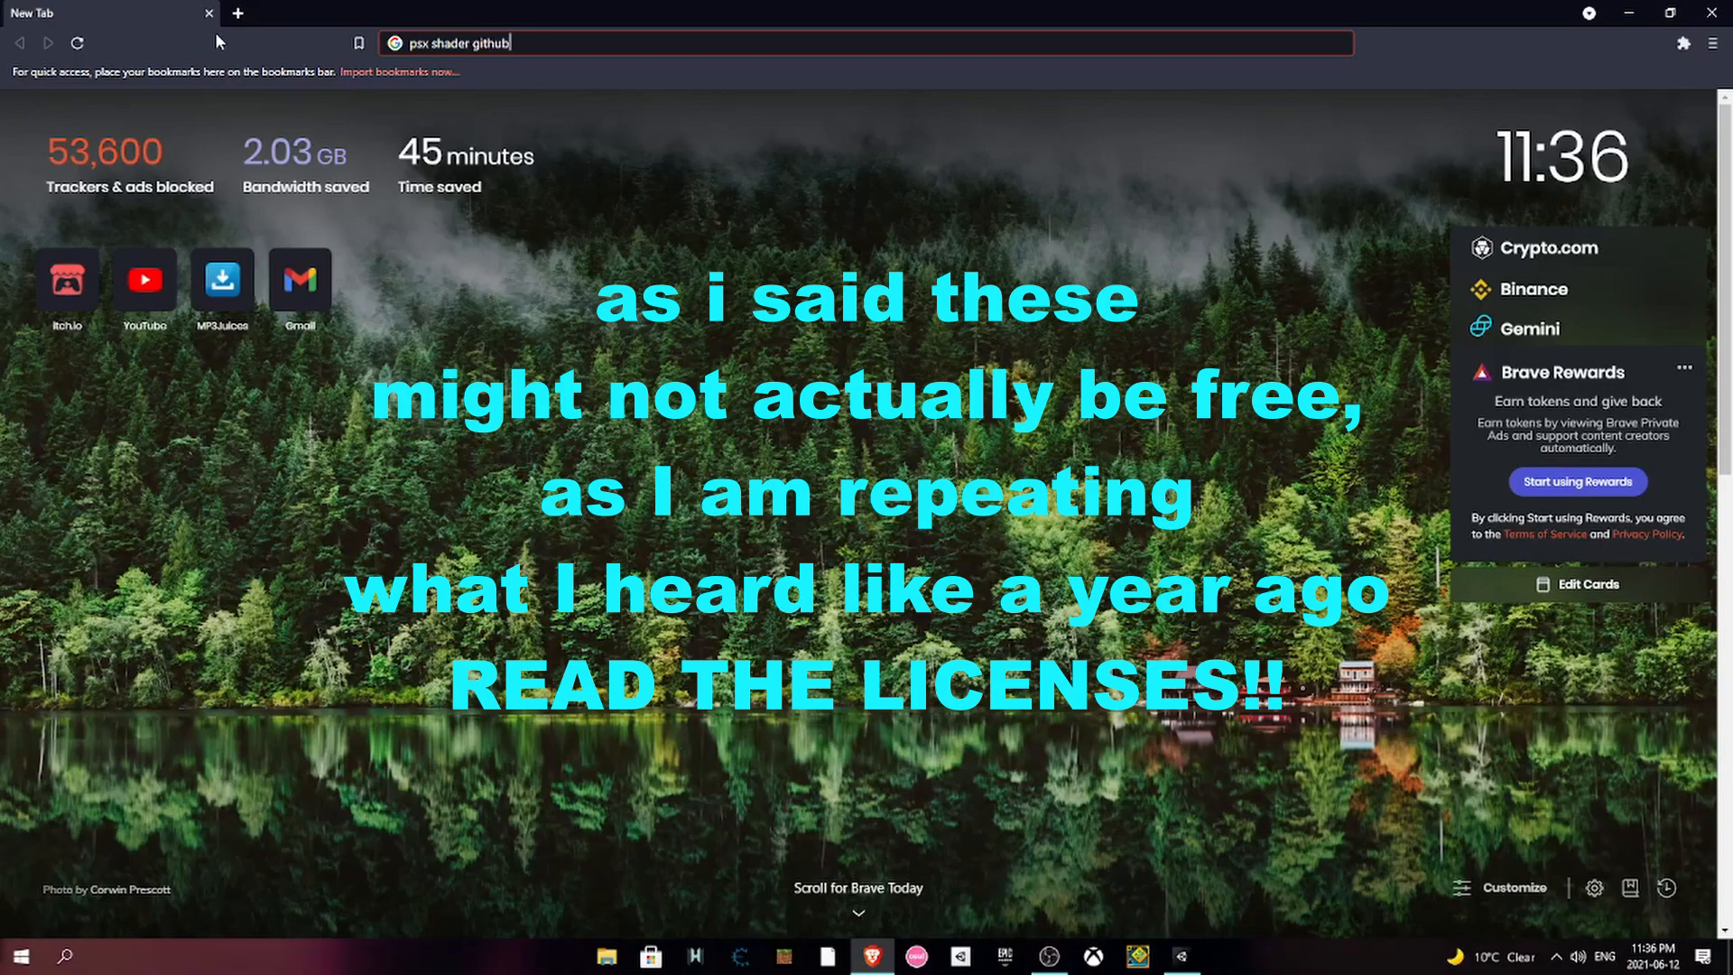
pyautogui.press('Return')
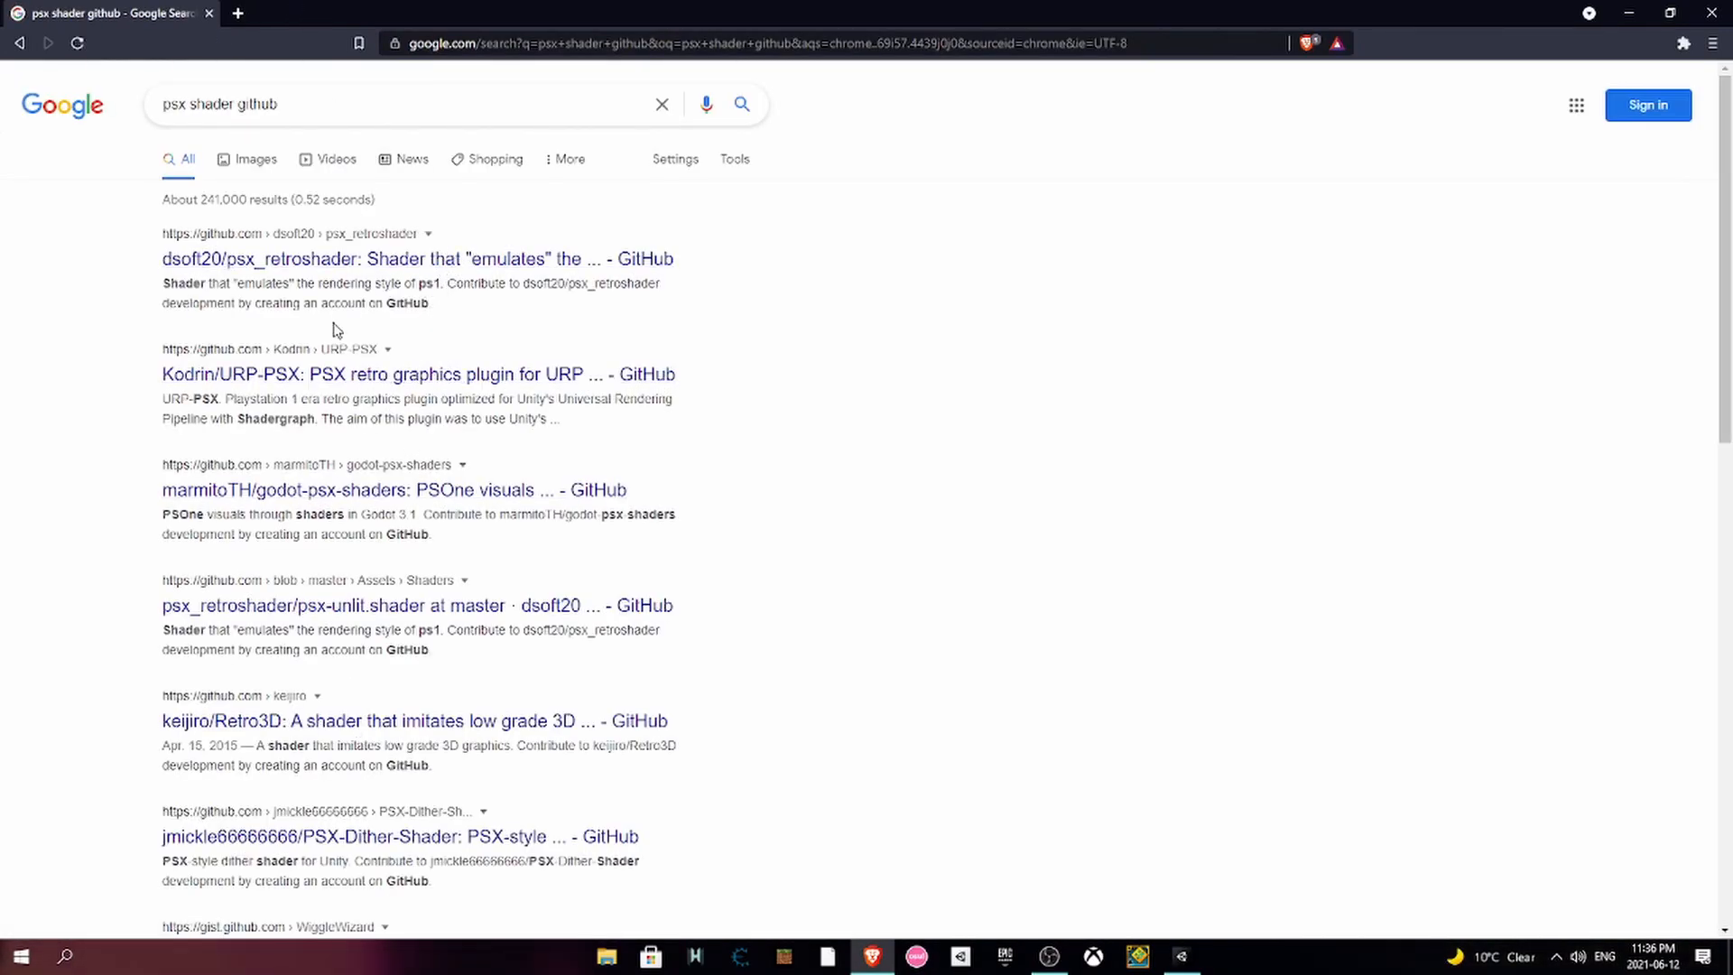
# - Open the dsoft20/psx_retroshader repository on GitHub, read through its README, and close the browser
pyautogui.click(357, 260)
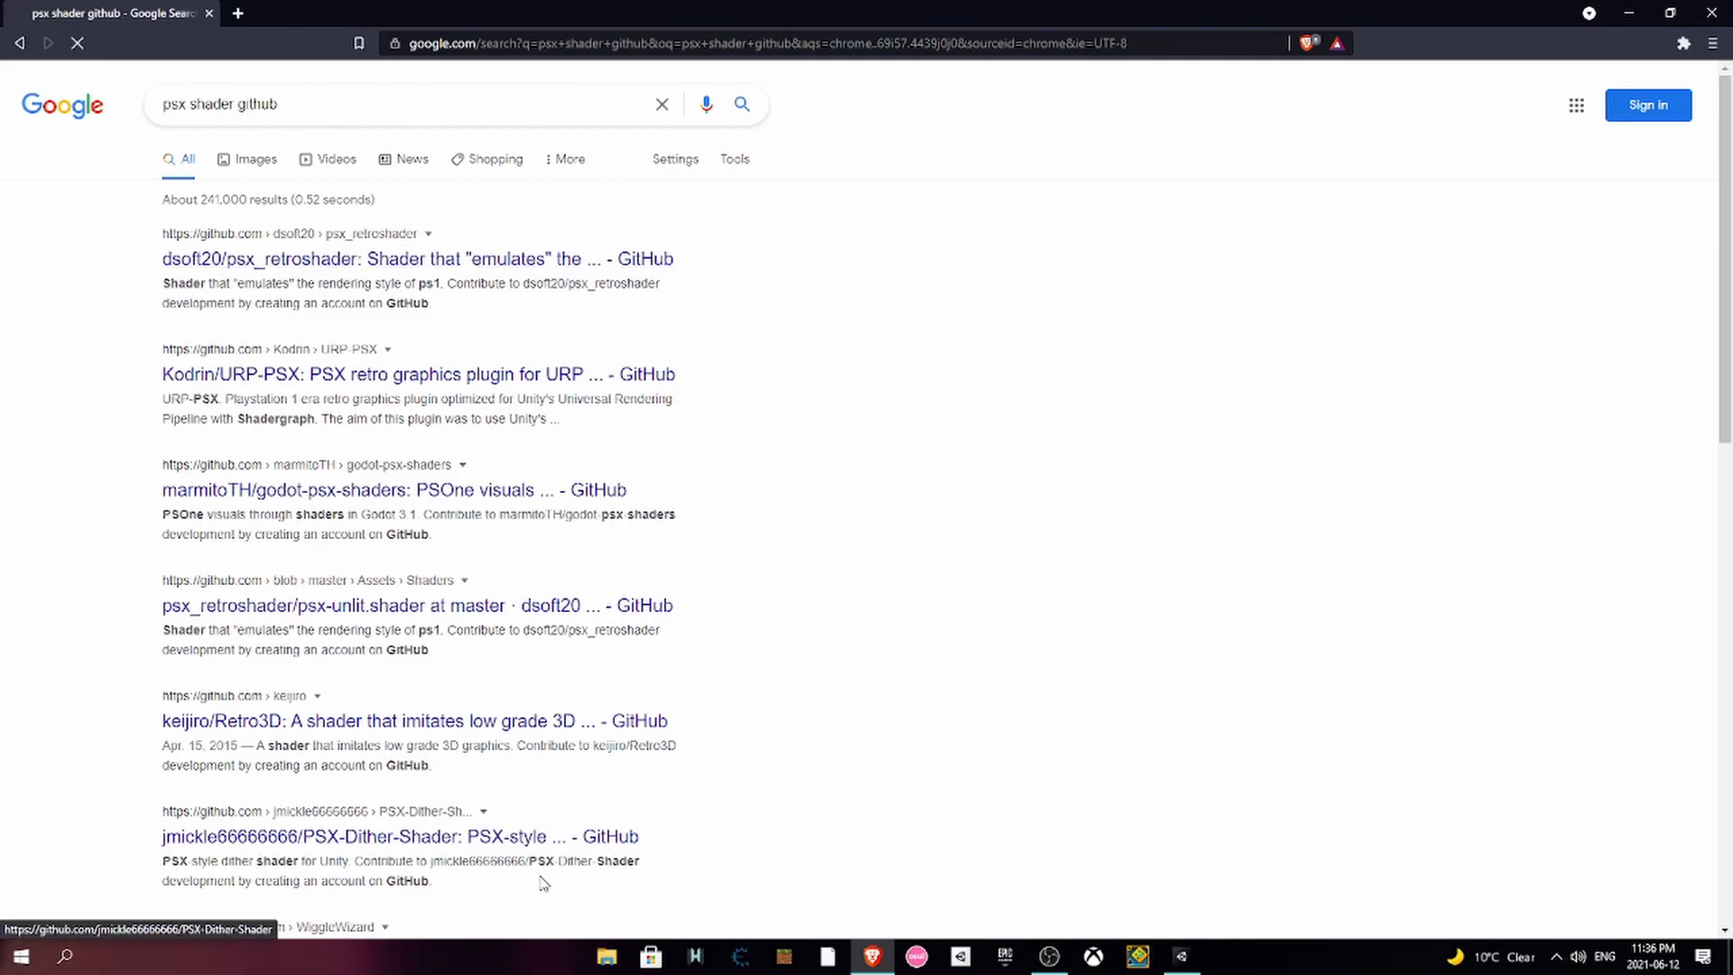
pyautogui.scroll(-5, 836, 605)
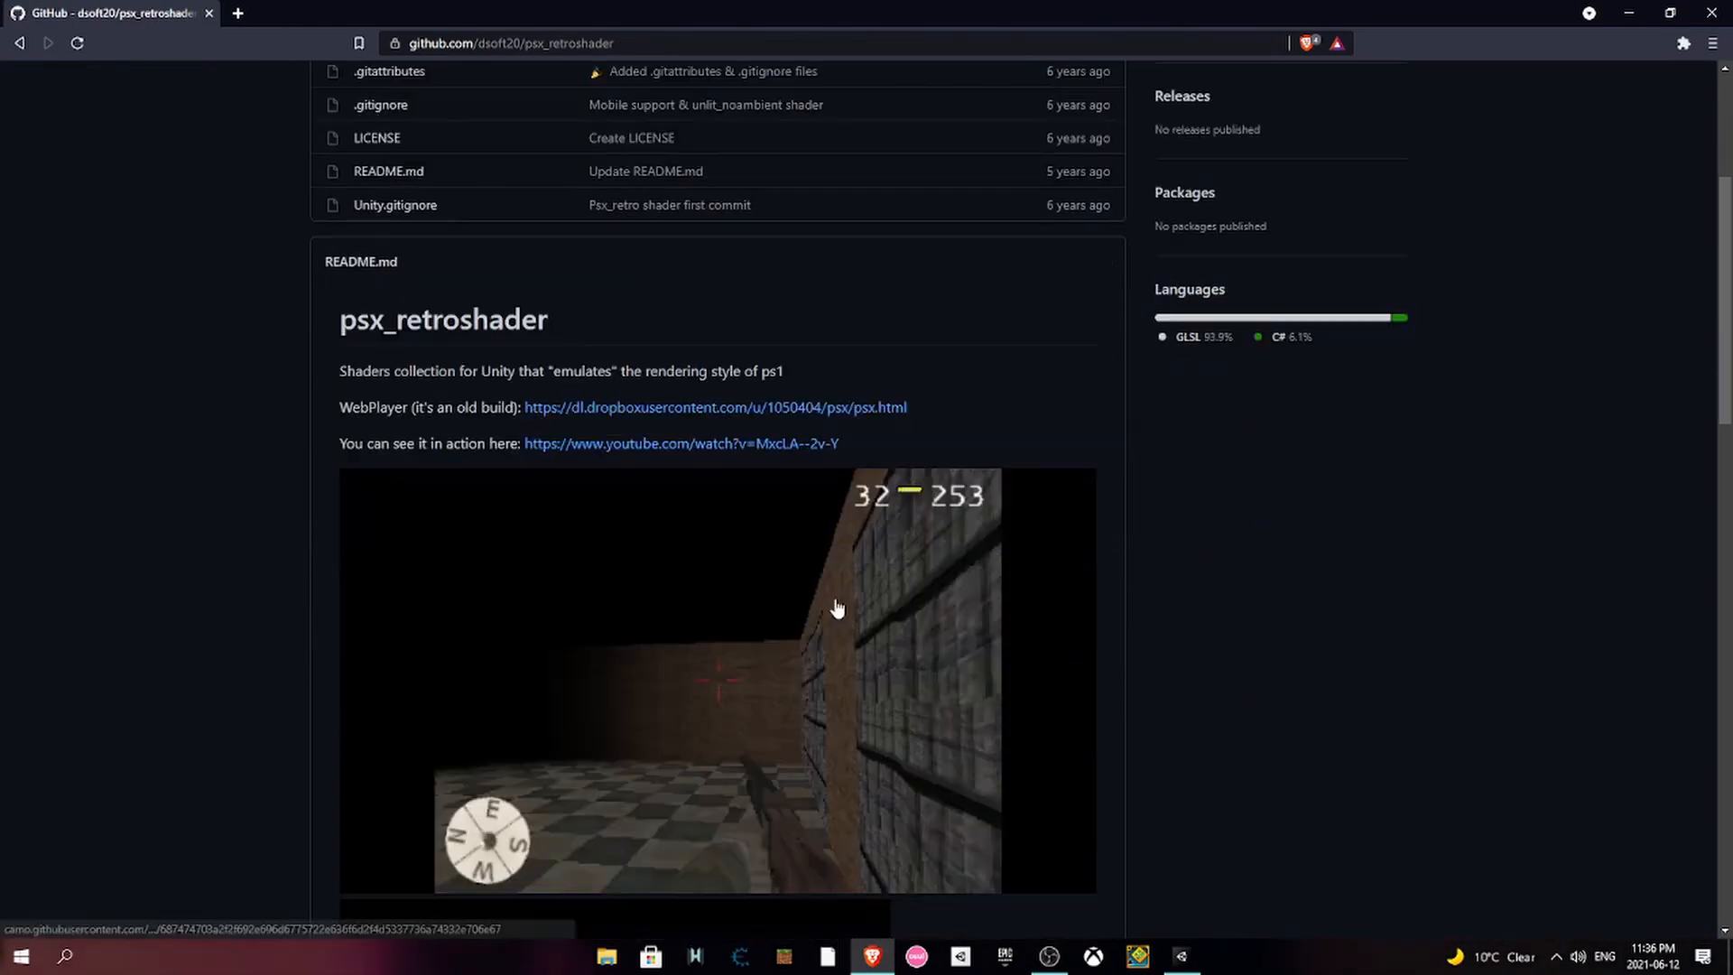
pyautogui.scroll(-13, 635, 524)
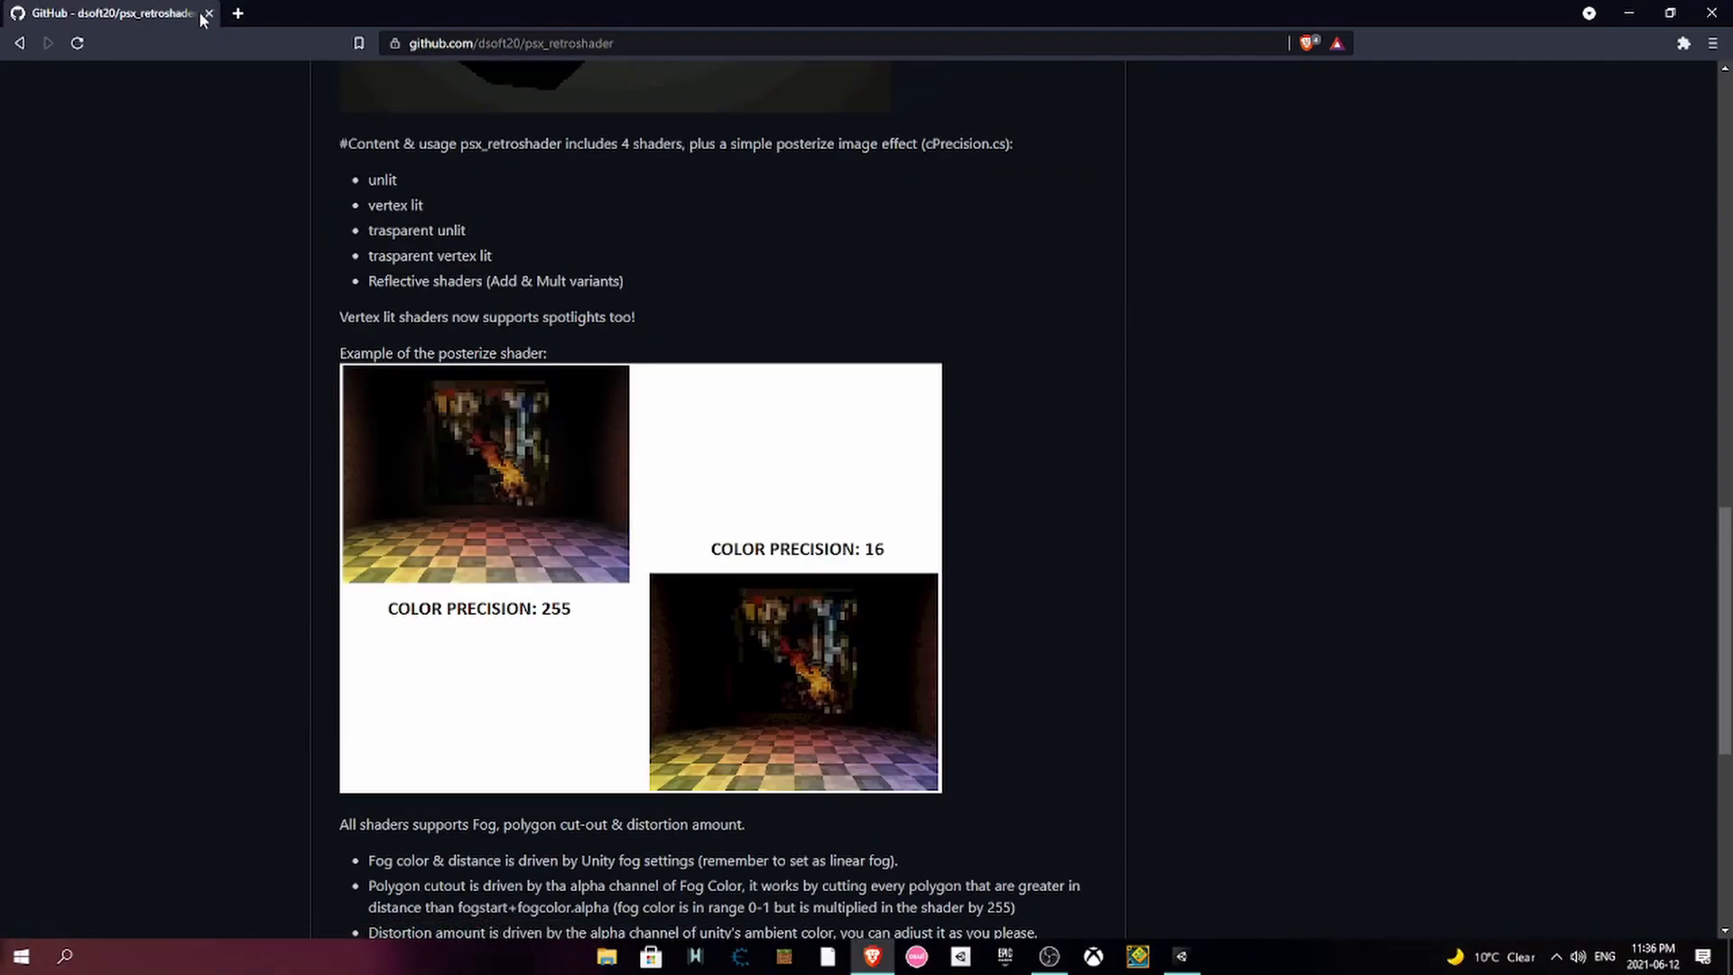
pyautogui.scroll(-4, 377, 308)
pyautogui.scroll(-3, 377, 308)
pyautogui.scroll(20, 898, 685)
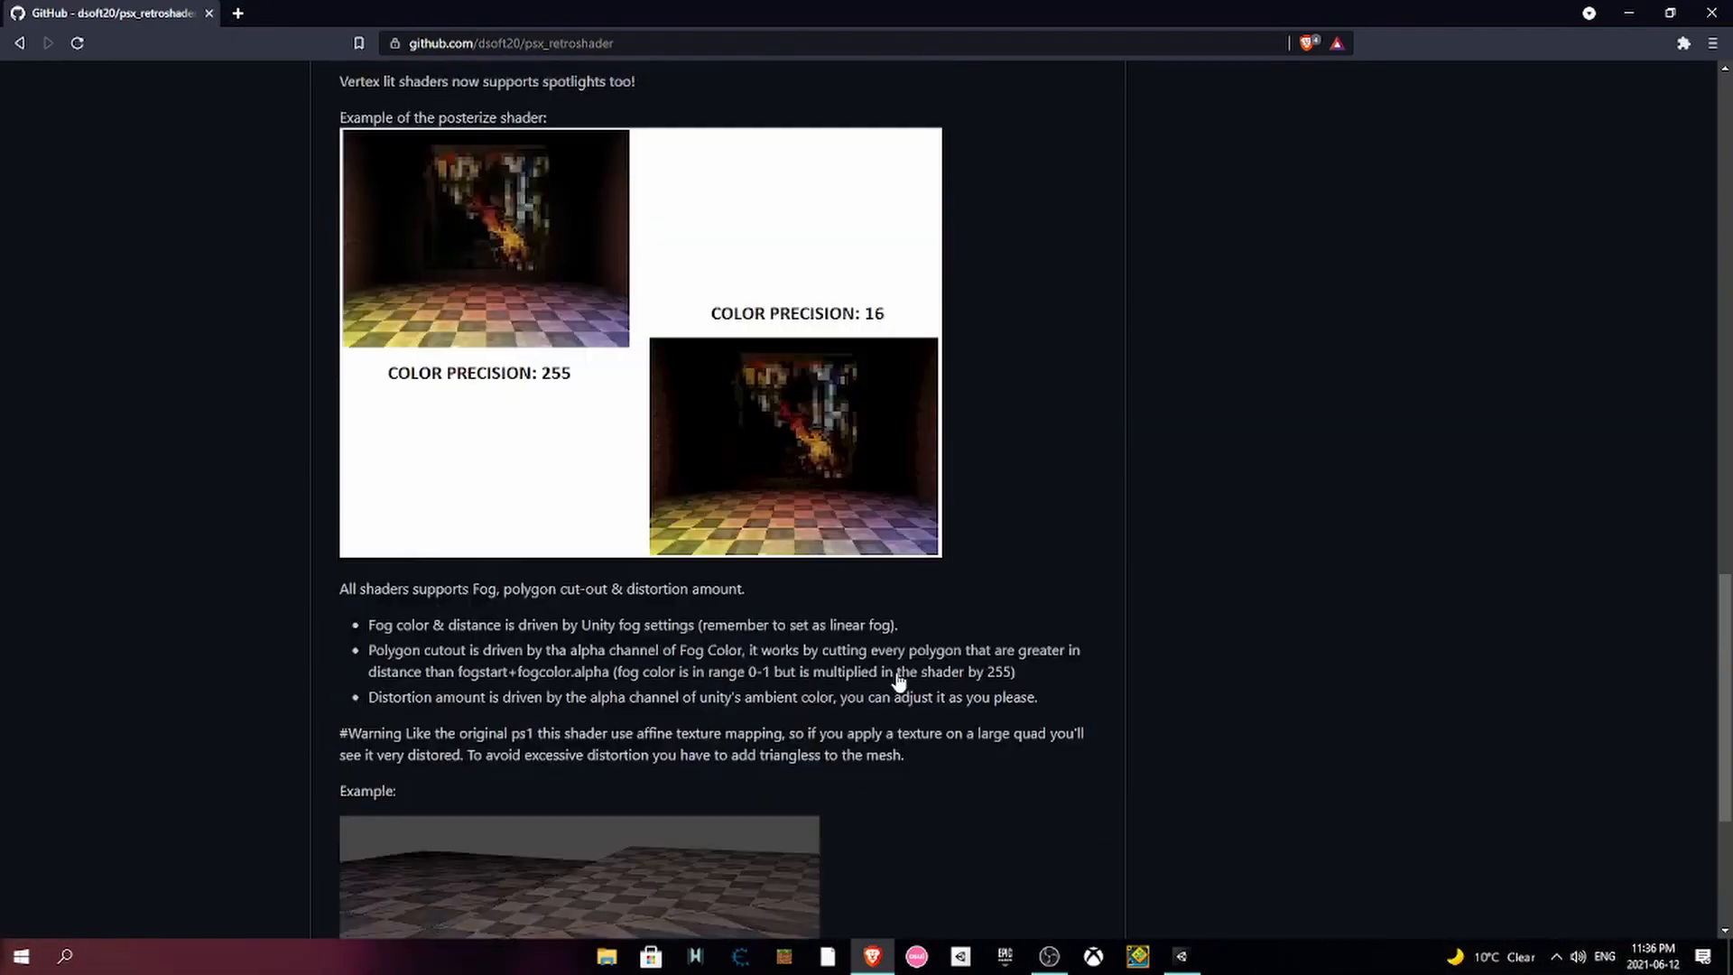
pyautogui.click(1716, 14)
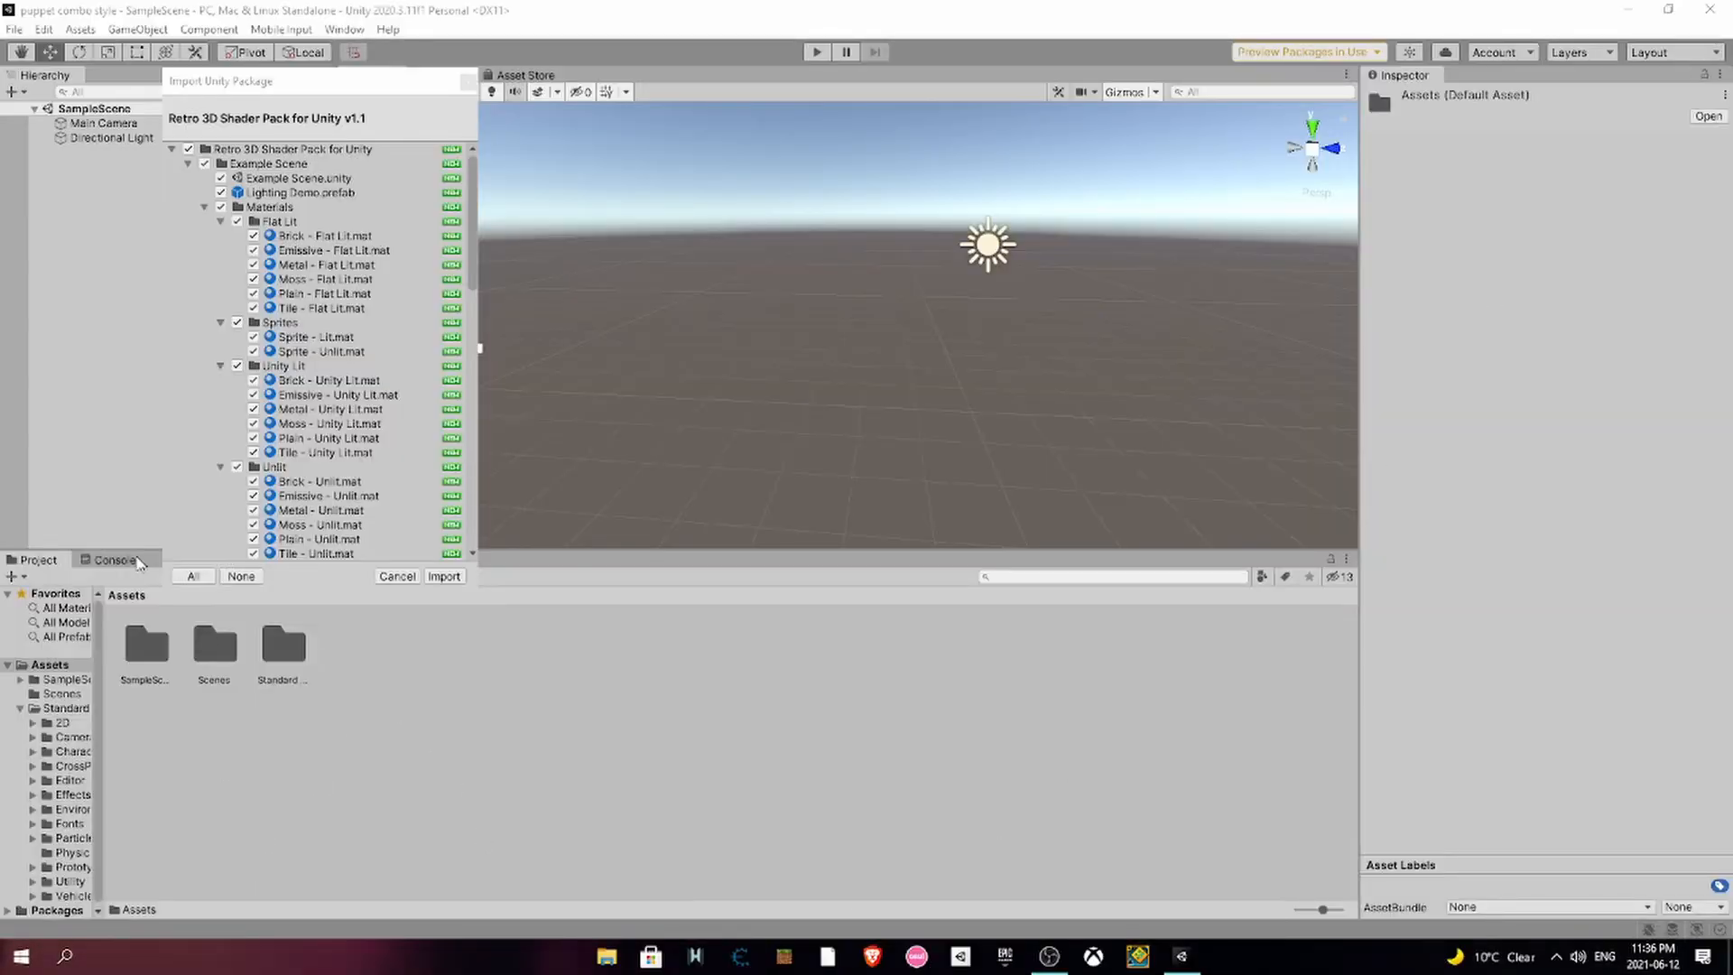
# - Import all items of the Retro 3D Shader Pack for Unity v1.1 package and bring up the Console
pyautogui.scroll(-2, 301, 354)
pyautogui.scroll(2, 334, 215)
pyautogui.scroll(-2, 298, 237)
pyautogui.scroll(2, 270, 281)
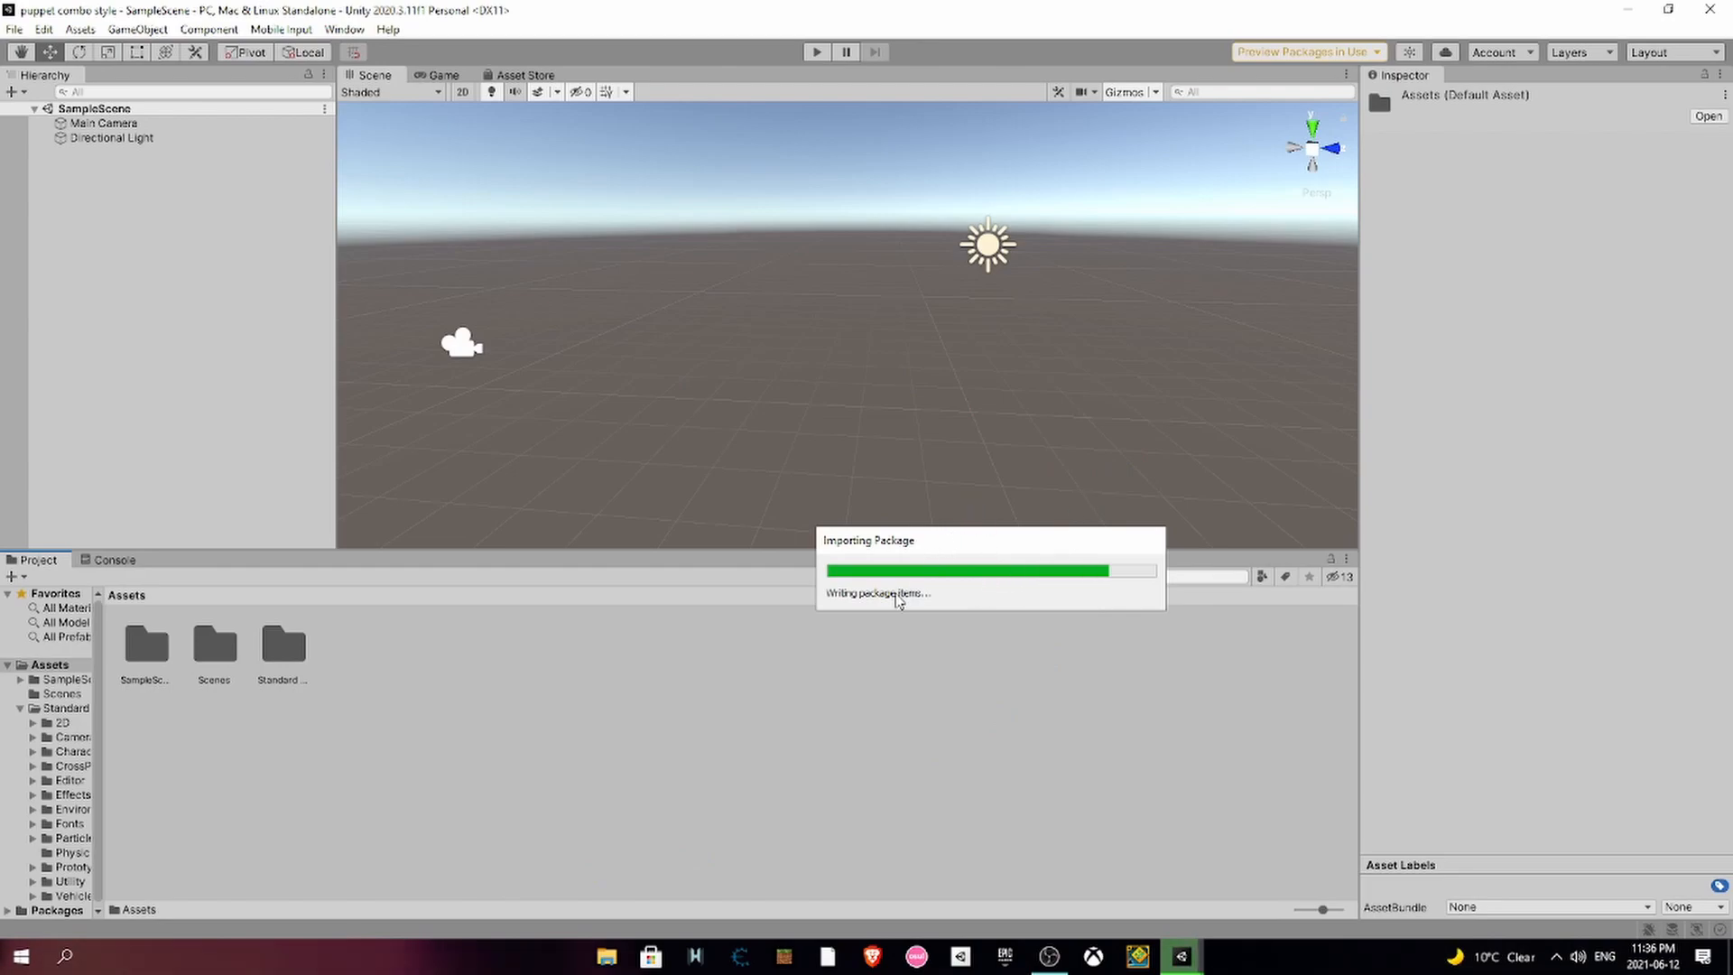
pyautogui.moveTo(932, 547); pyautogui.dragTo(503, 281)
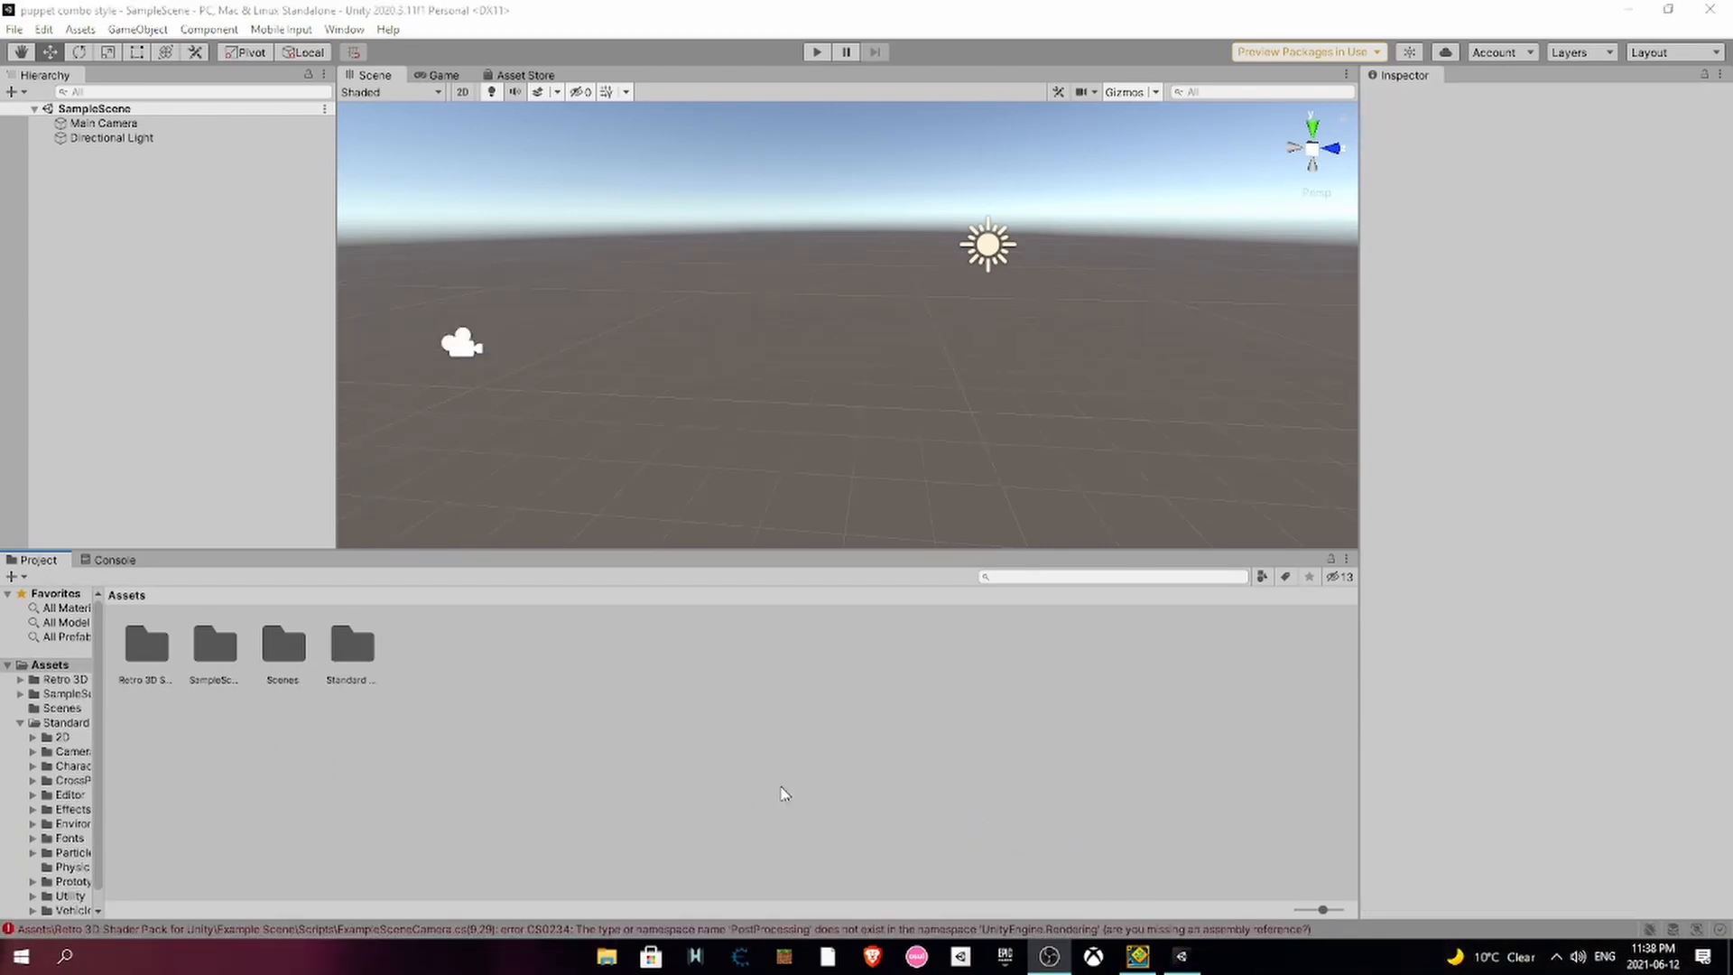
pyautogui.click(110, 560)
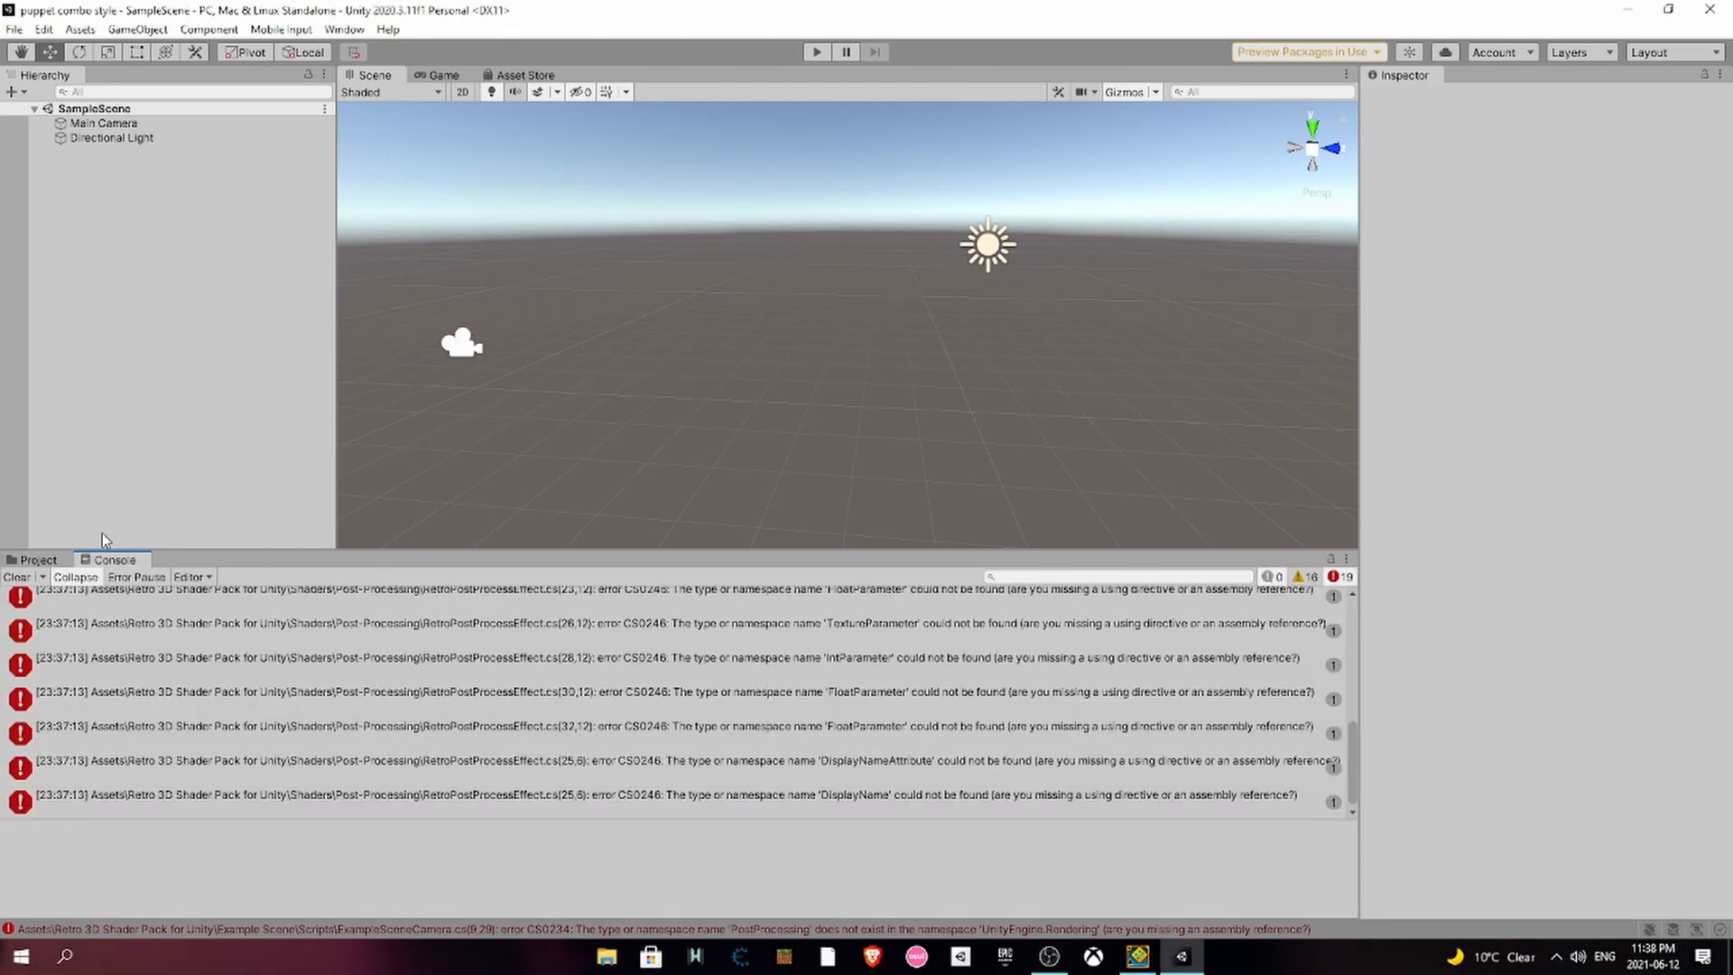
# - Look through the shader pack's compile errors in the Console, clear the log, and return to the project files
pyautogui.scroll(4, 79, 668)
pyautogui.scroll(4, 280, 673)
pyautogui.scroll(-8, 295, 659)
pyautogui.scroll(8, 290, 698)
pyautogui.click(18, 577)
pyautogui.click(38, 559)
# - Install the Post Processing 3.1.1 package from the Unity Registry and close the Package Manager
pyautogui.click(344, 29)
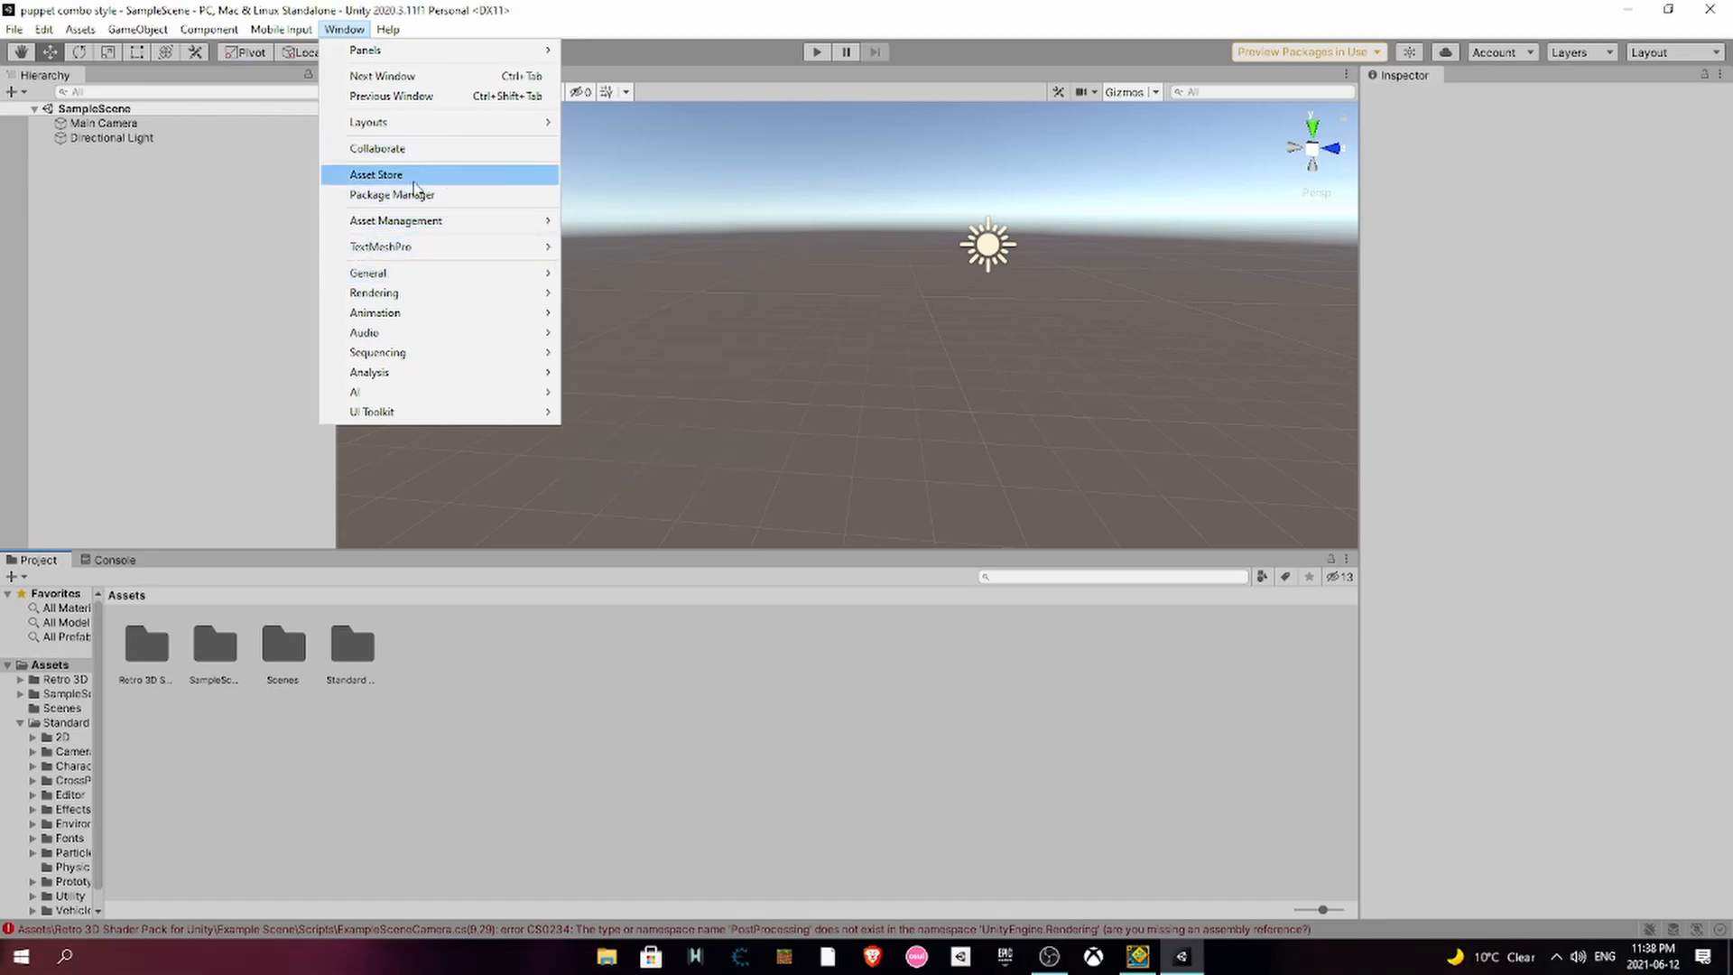
pyautogui.click(420, 195)
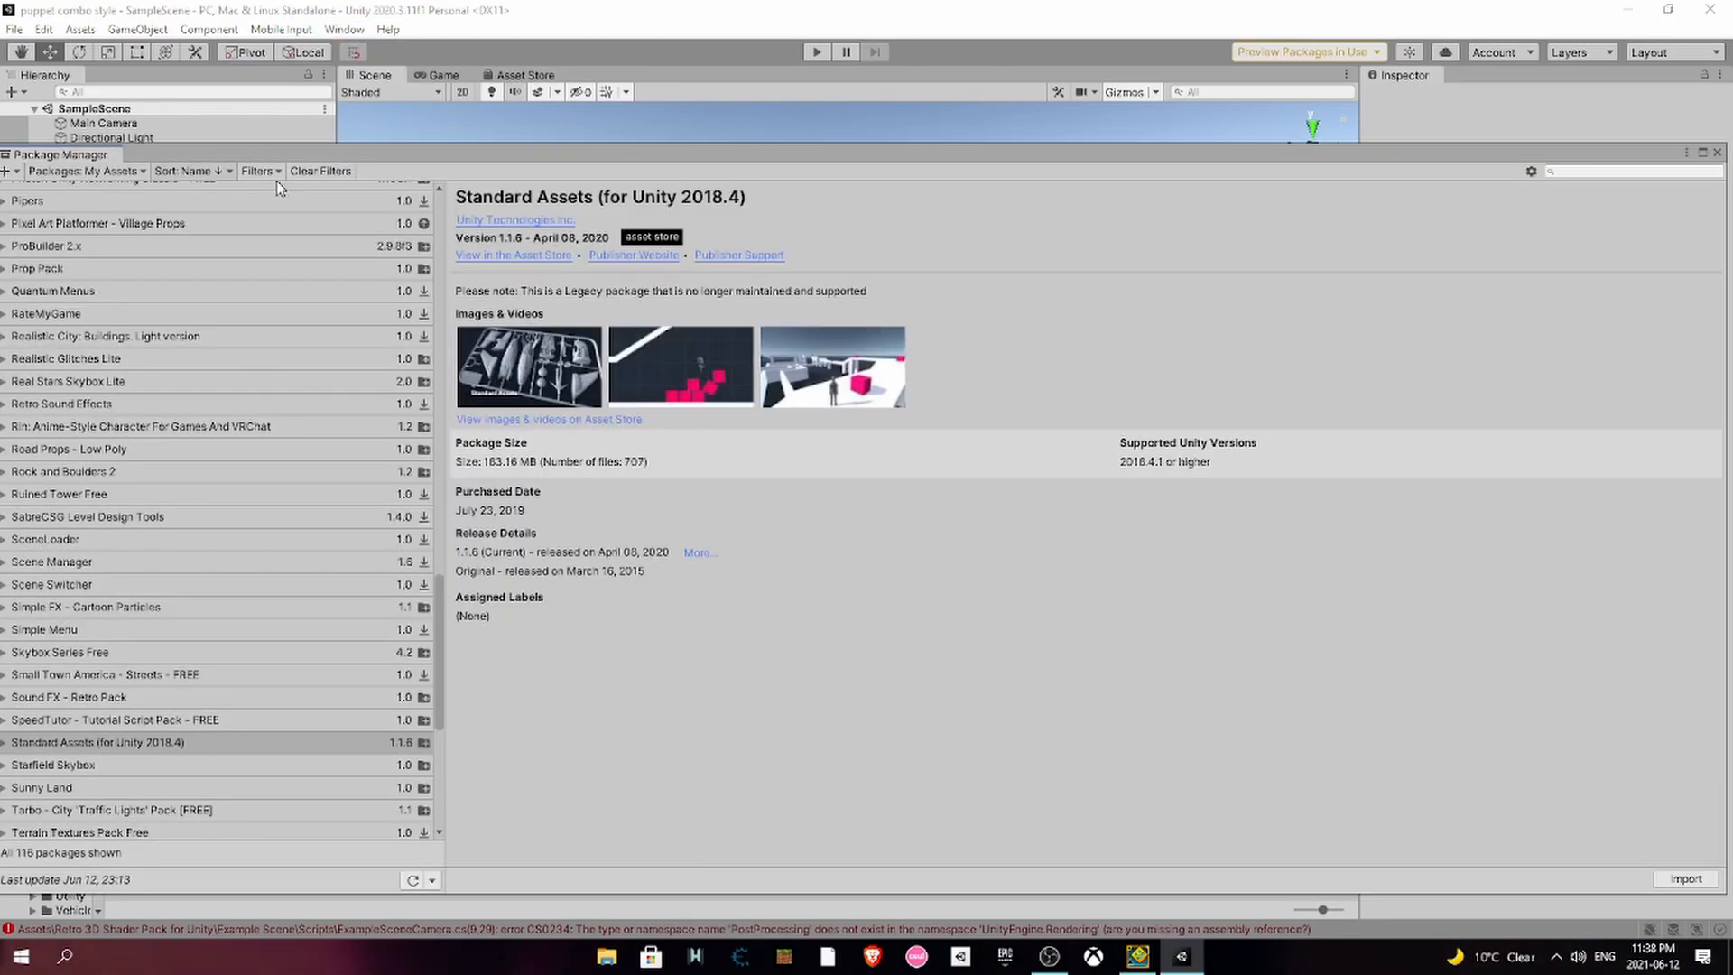
pyautogui.click(1703, 152)
pyautogui.click(48, 28)
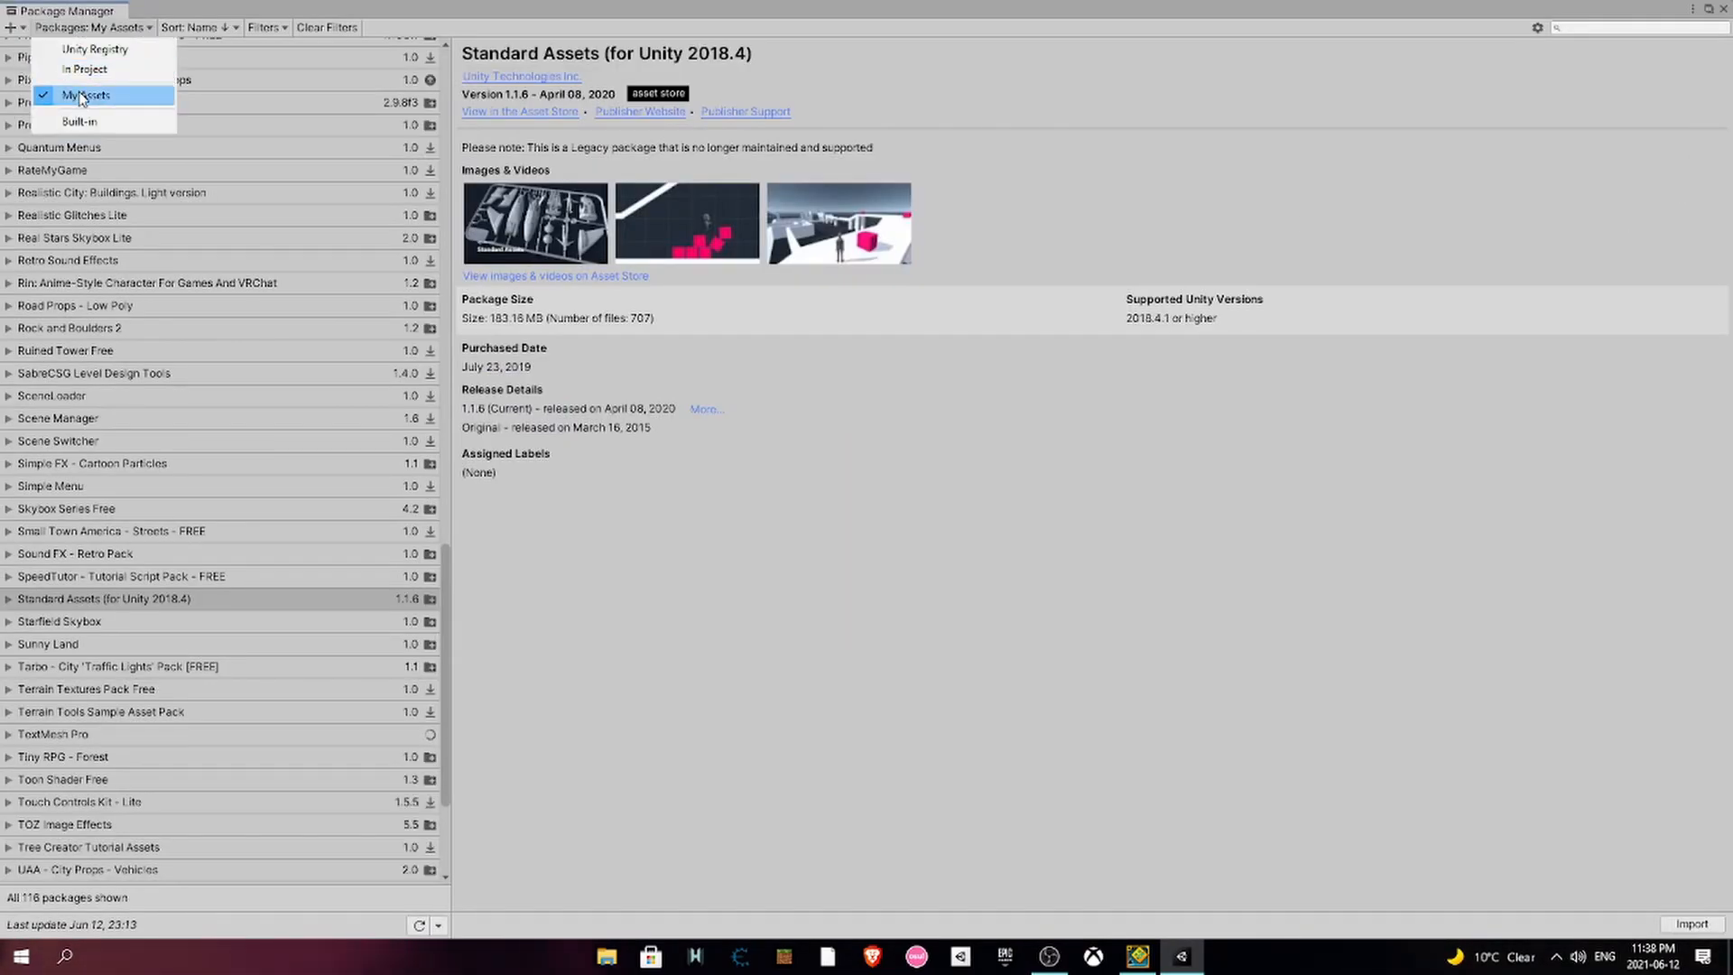
pyautogui.click(88, 51)
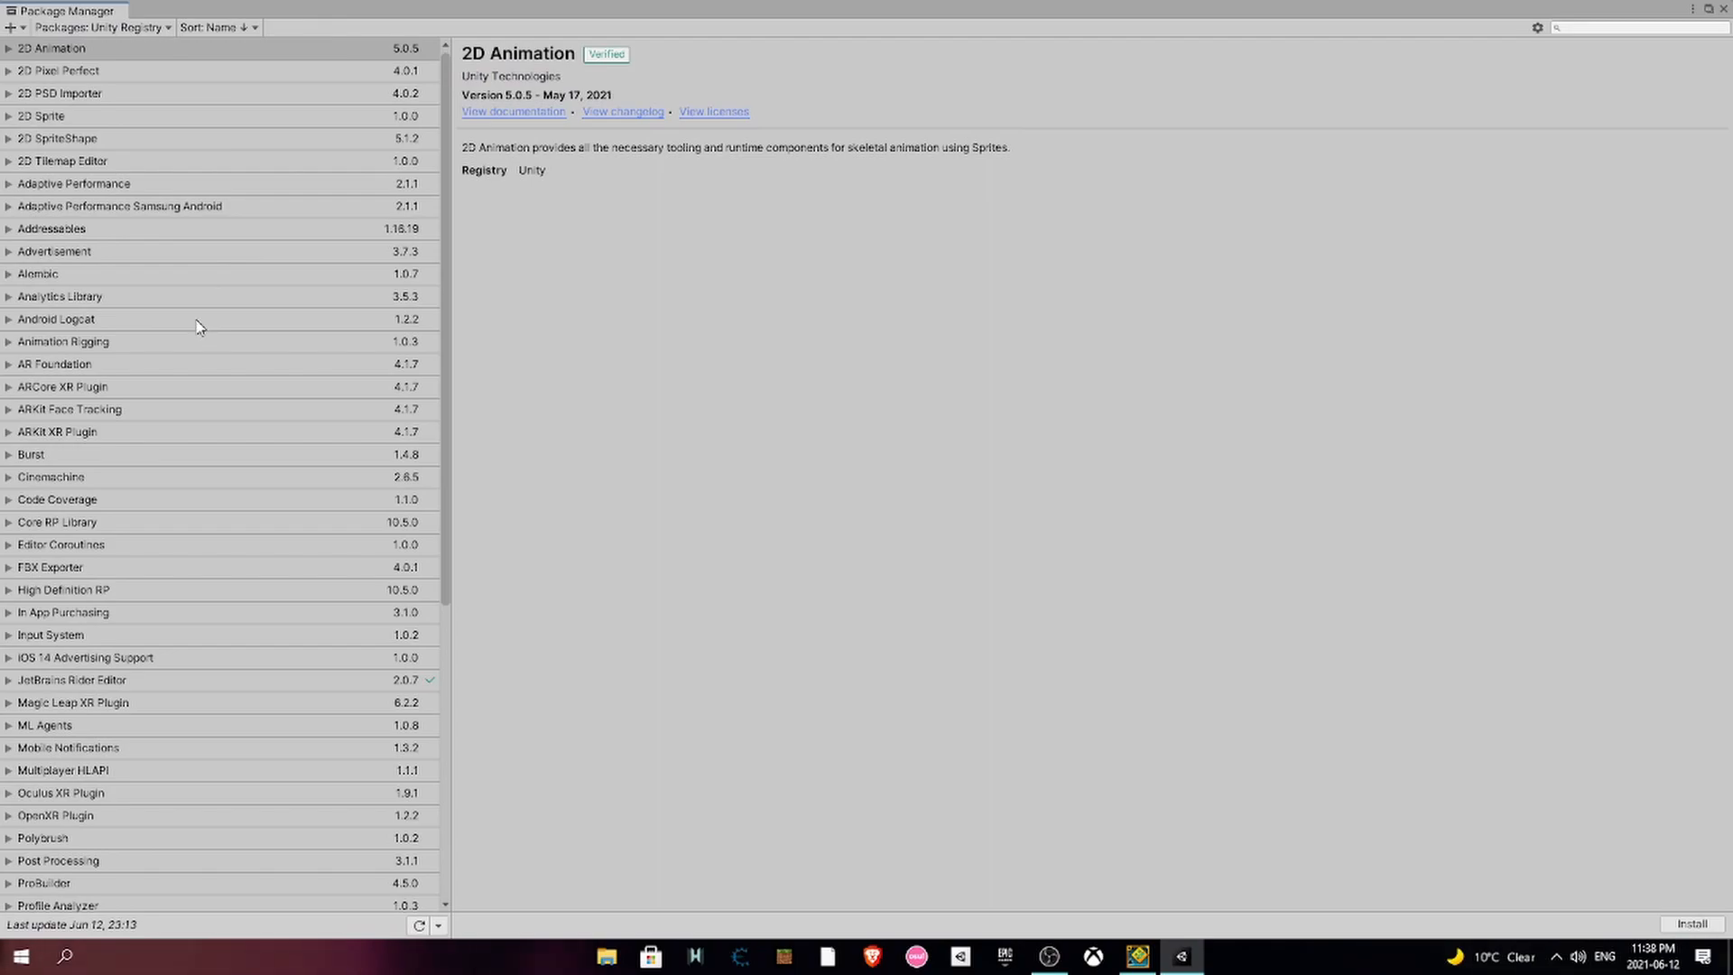
pyautogui.scroll(-5, 194, 325)
pyautogui.click(47, 426)
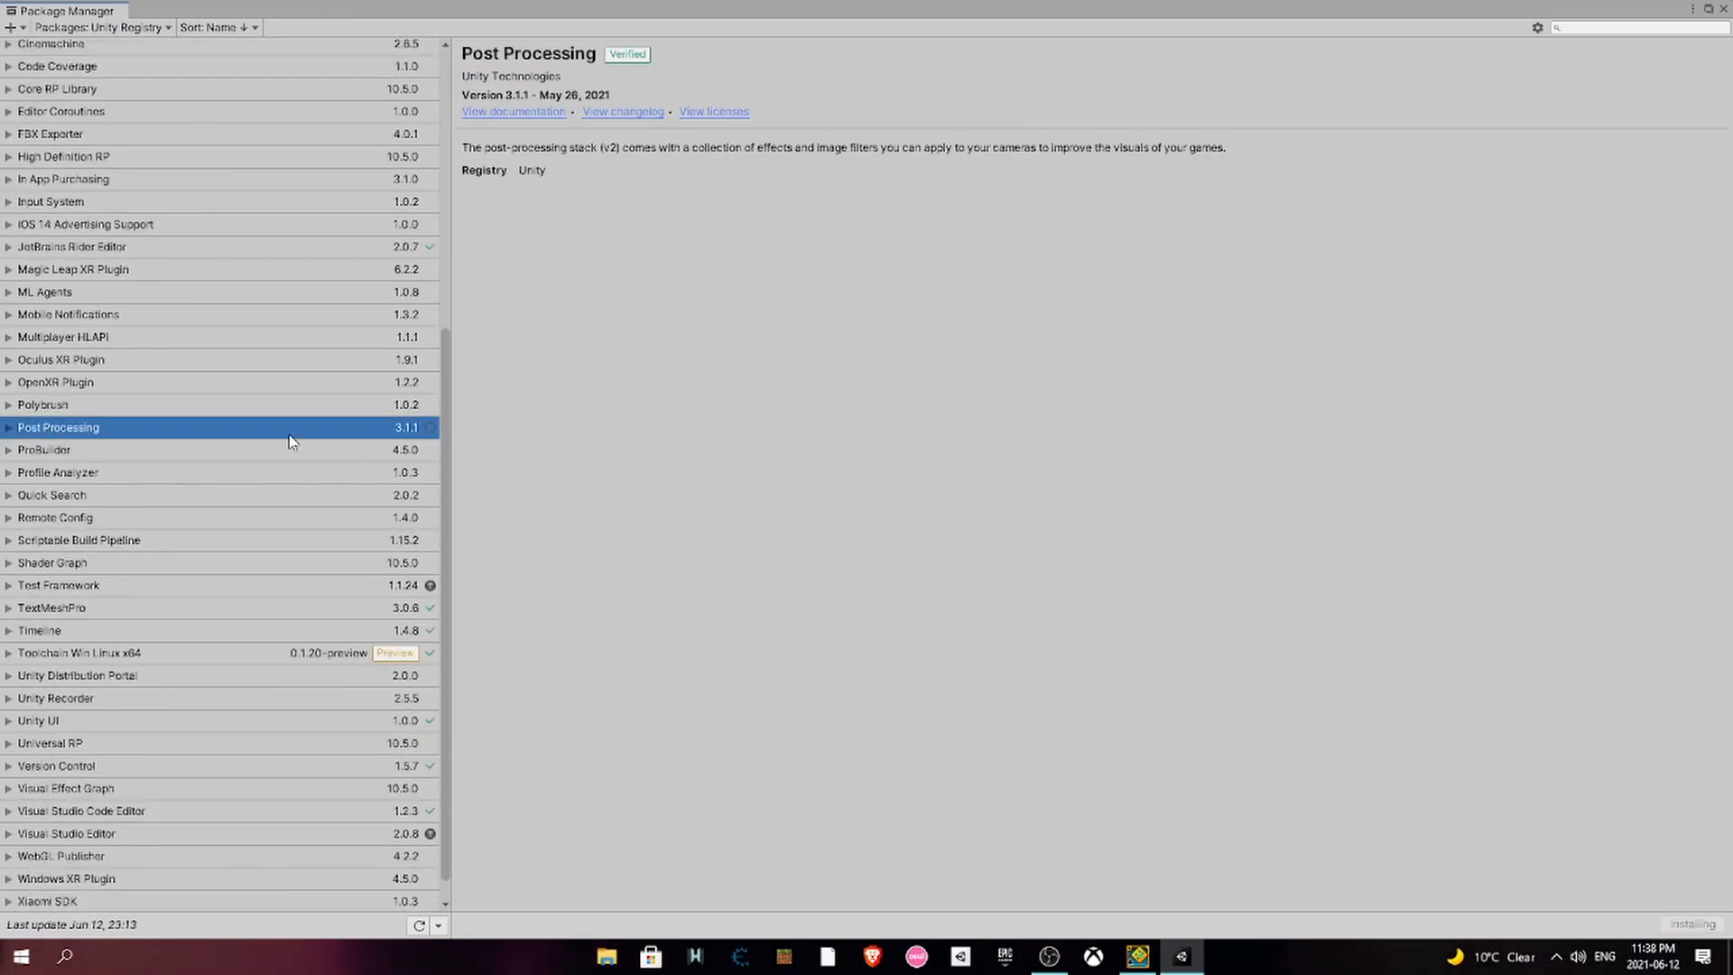
pyautogui.click(11, 434)
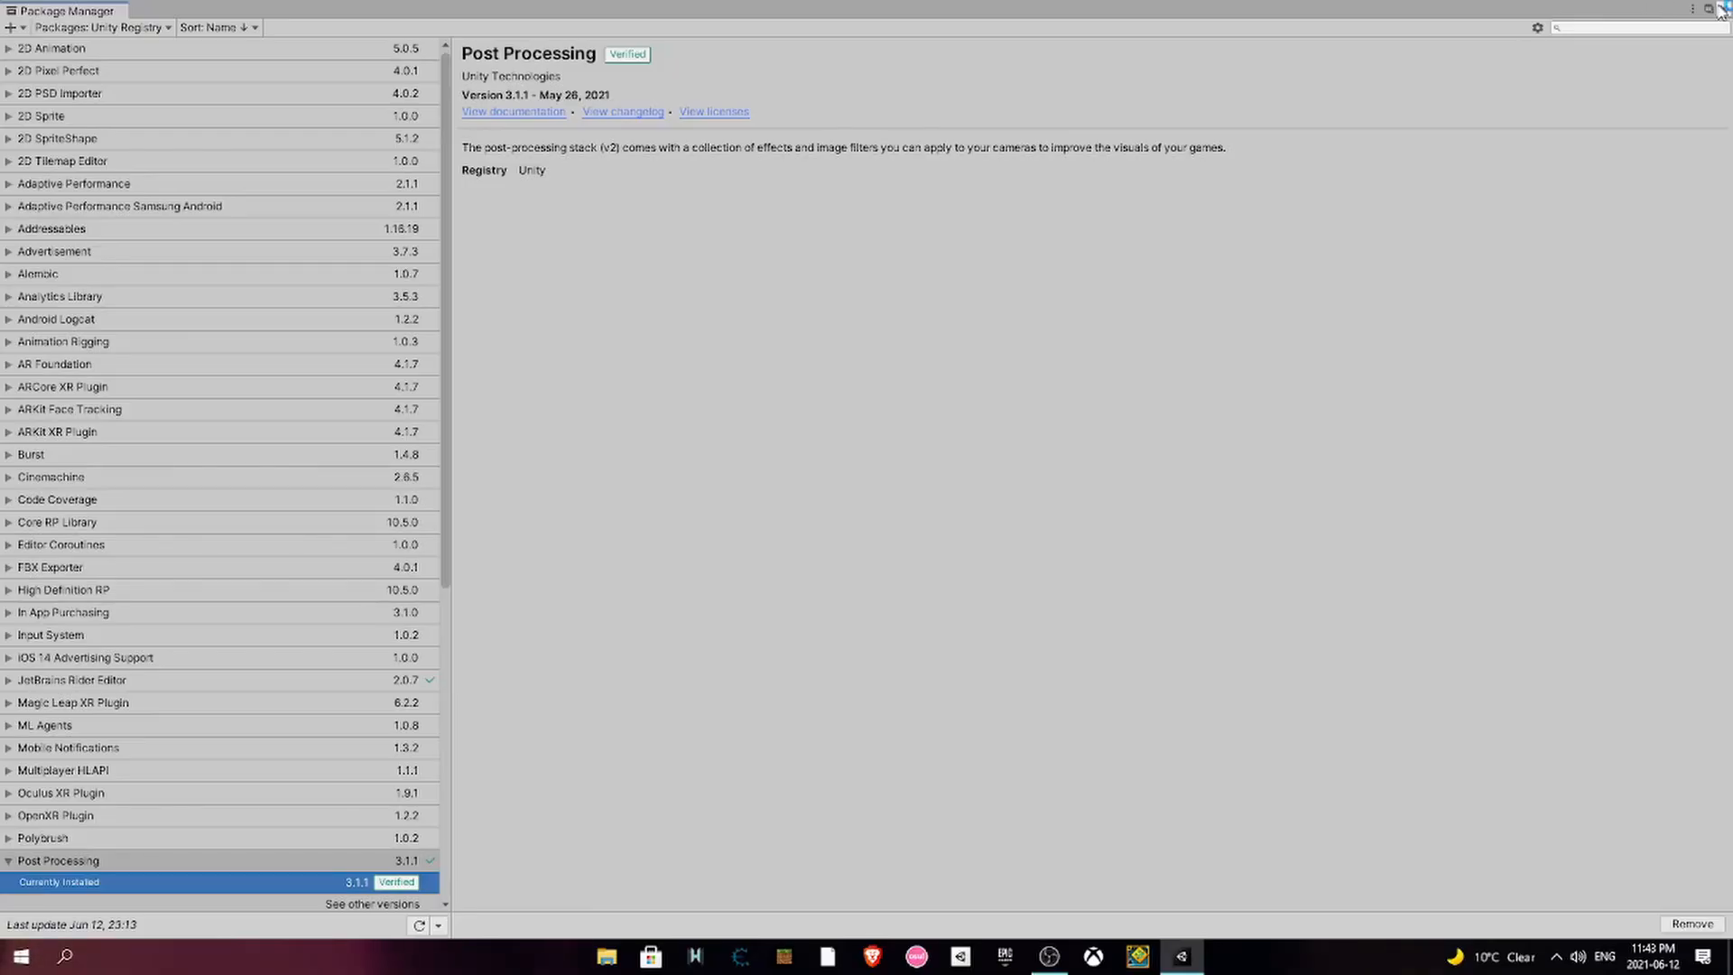
pyautogui.click(1722, 9)
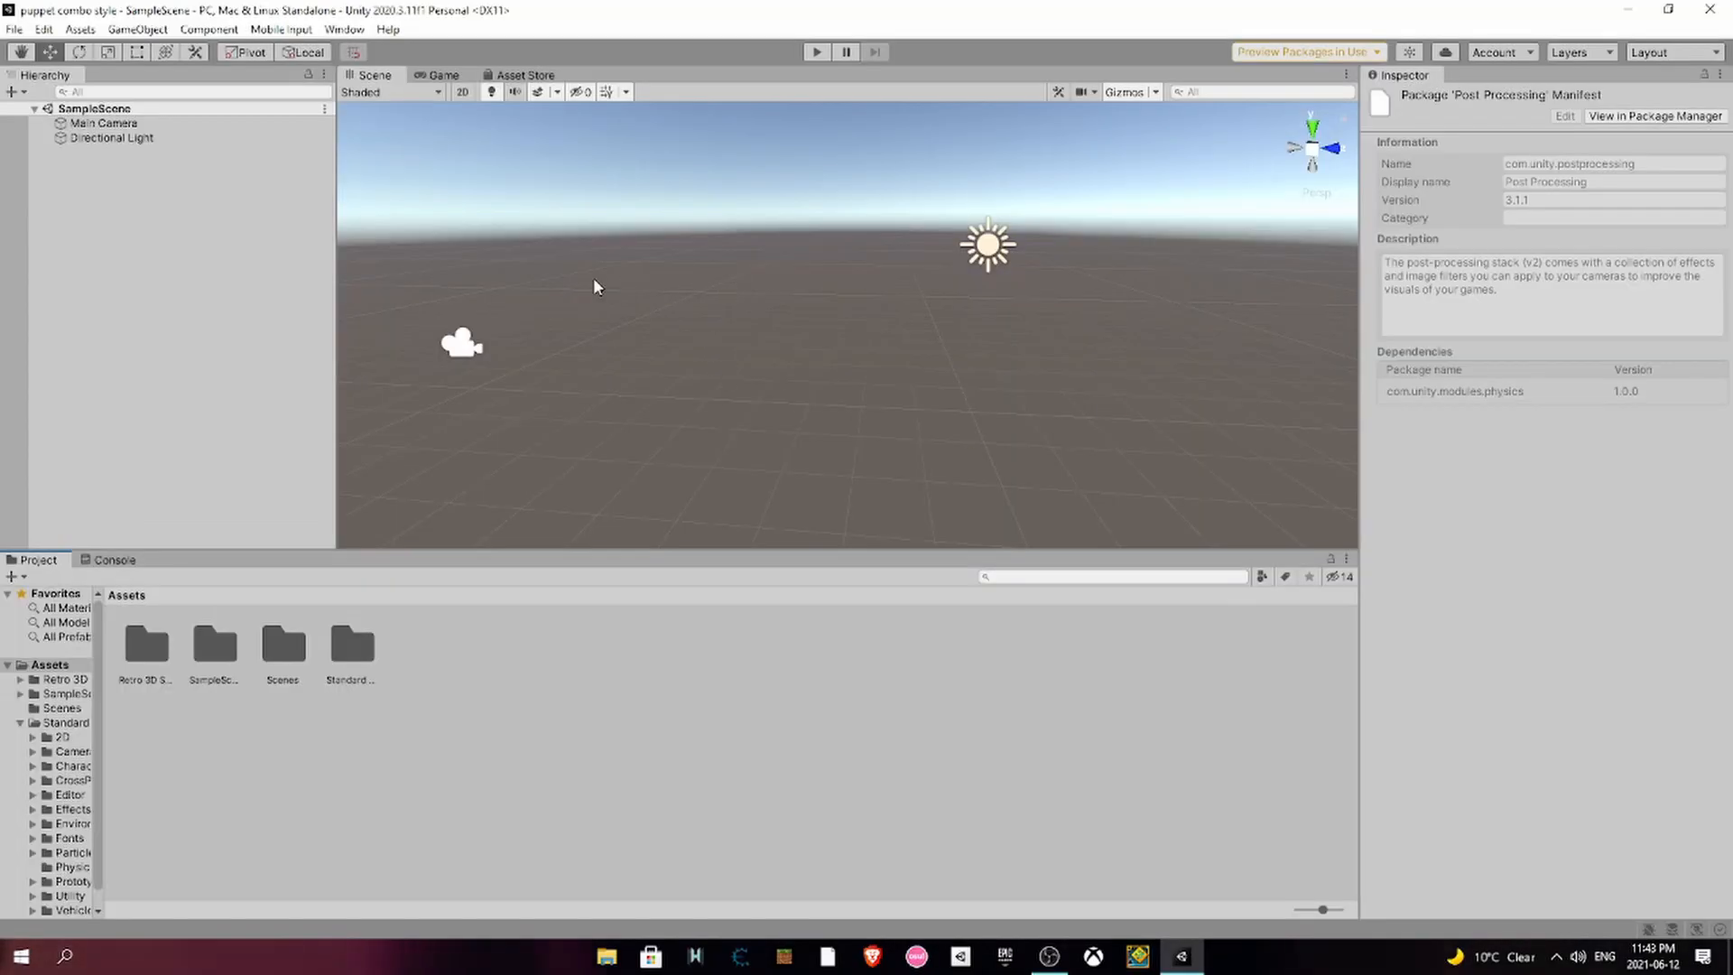
# - Delete the Main Camera from the scene and add a 3D plane
pyautogui.click(464, 344)
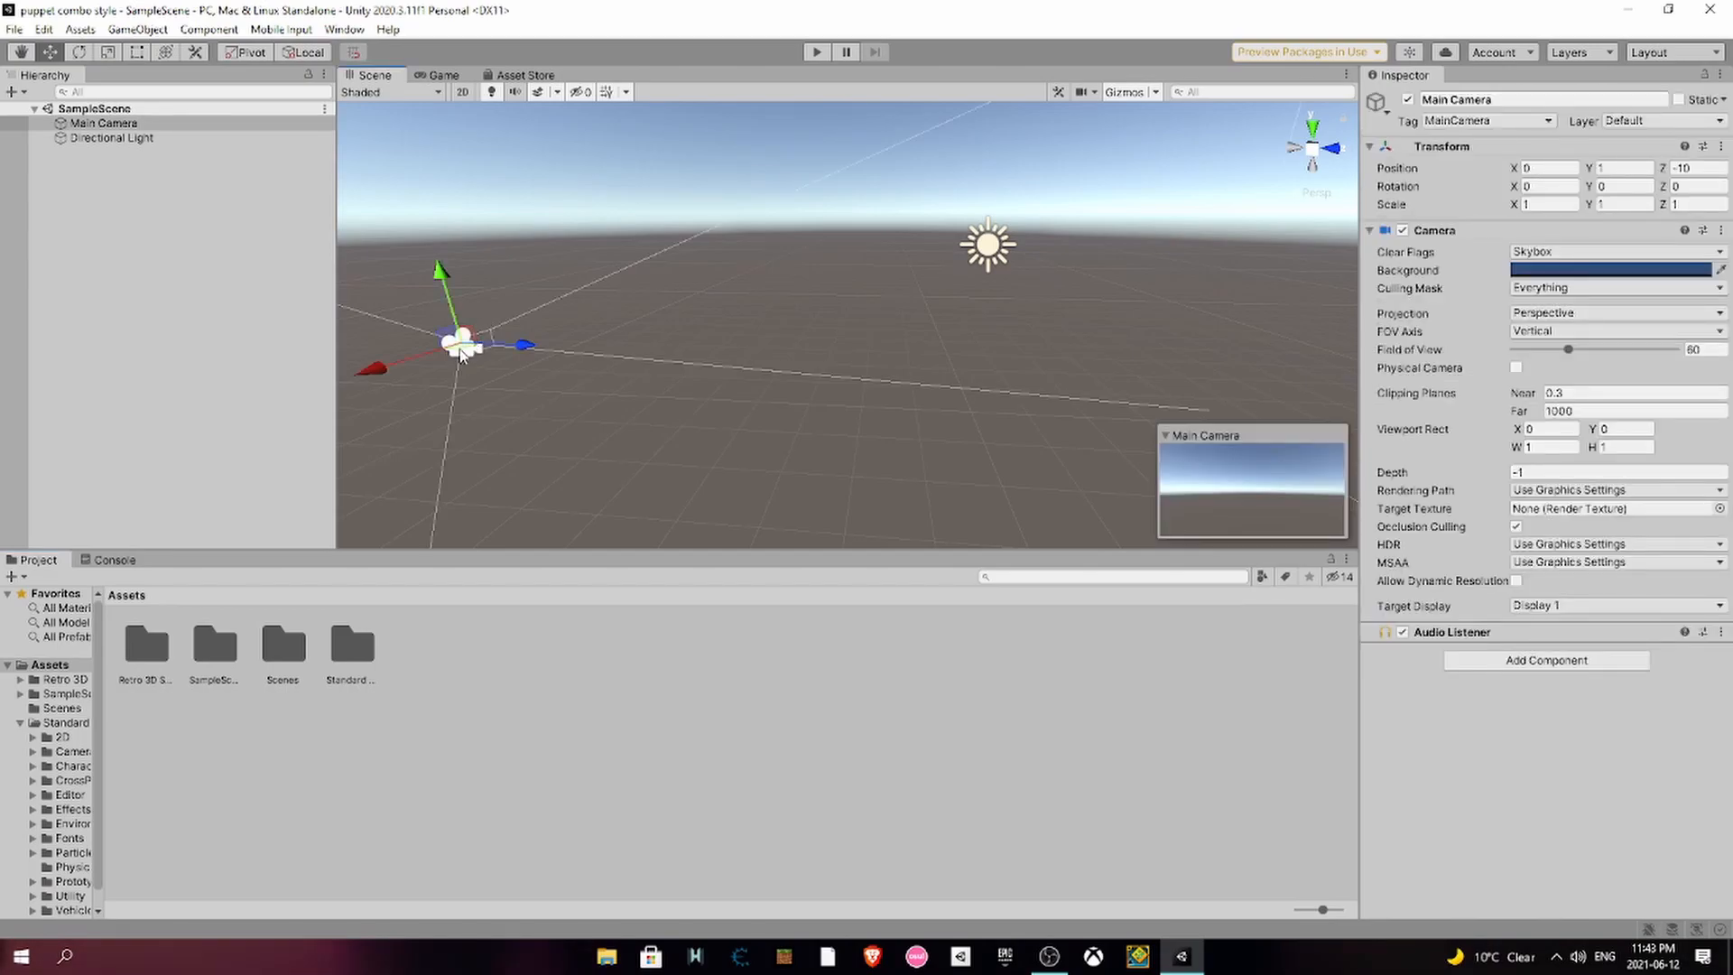
pyautogui.press('Delete')
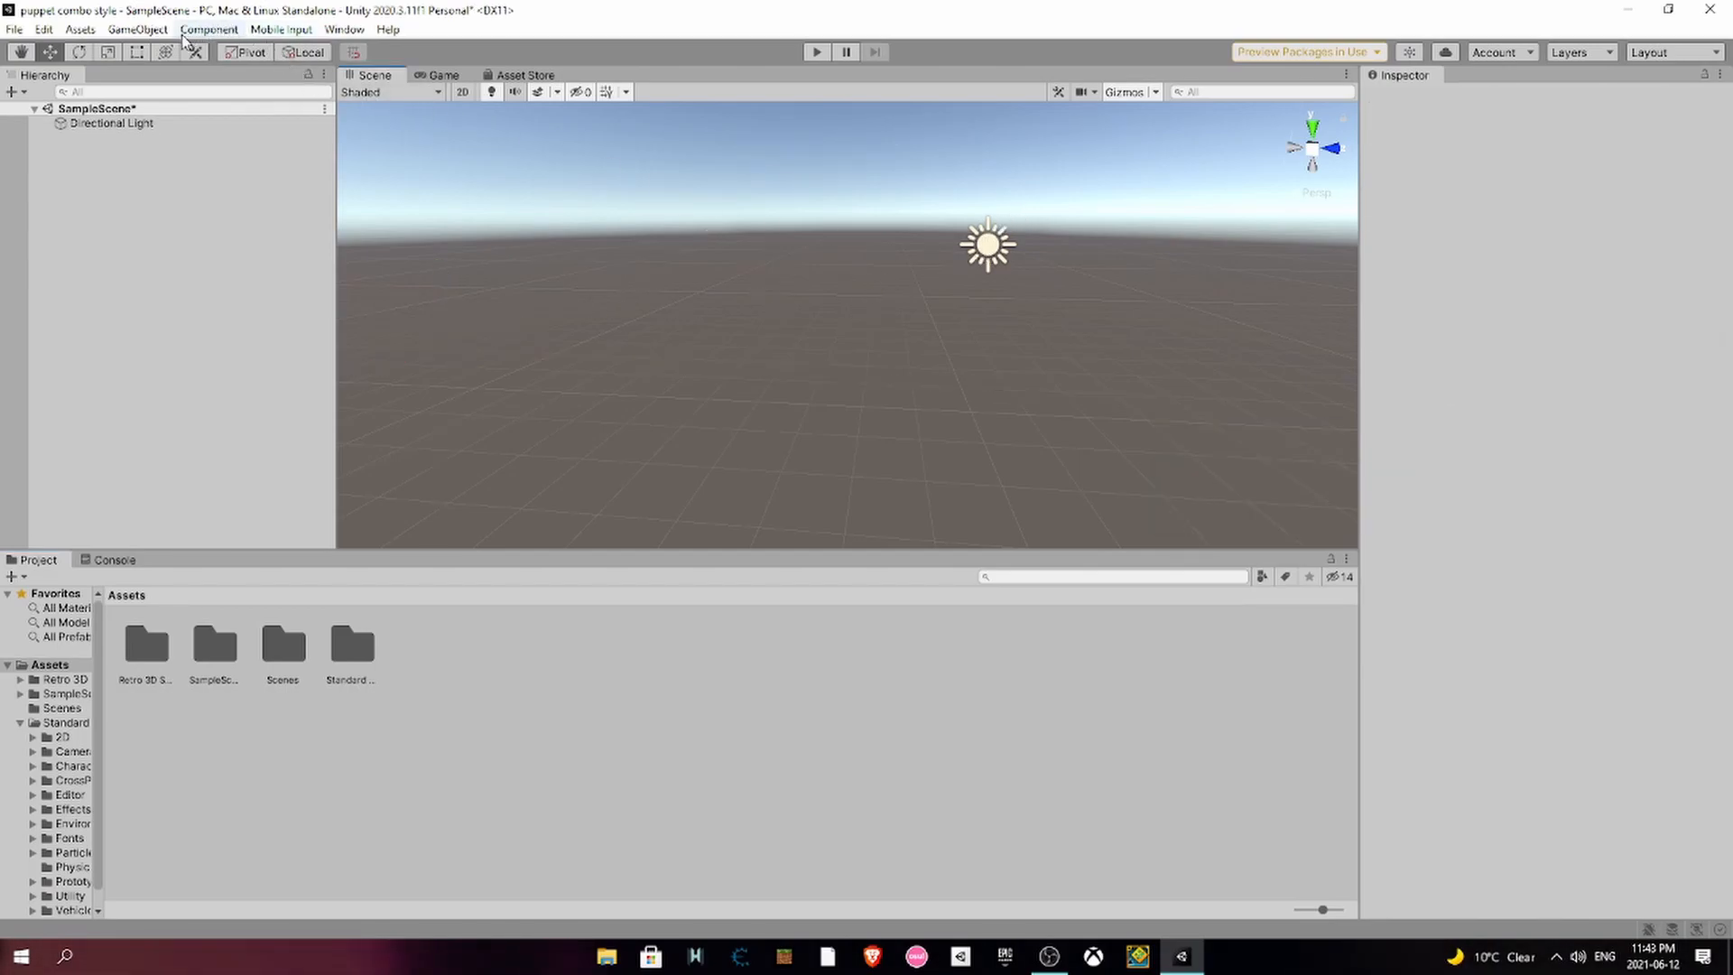
pyautogui.click(138, 29)
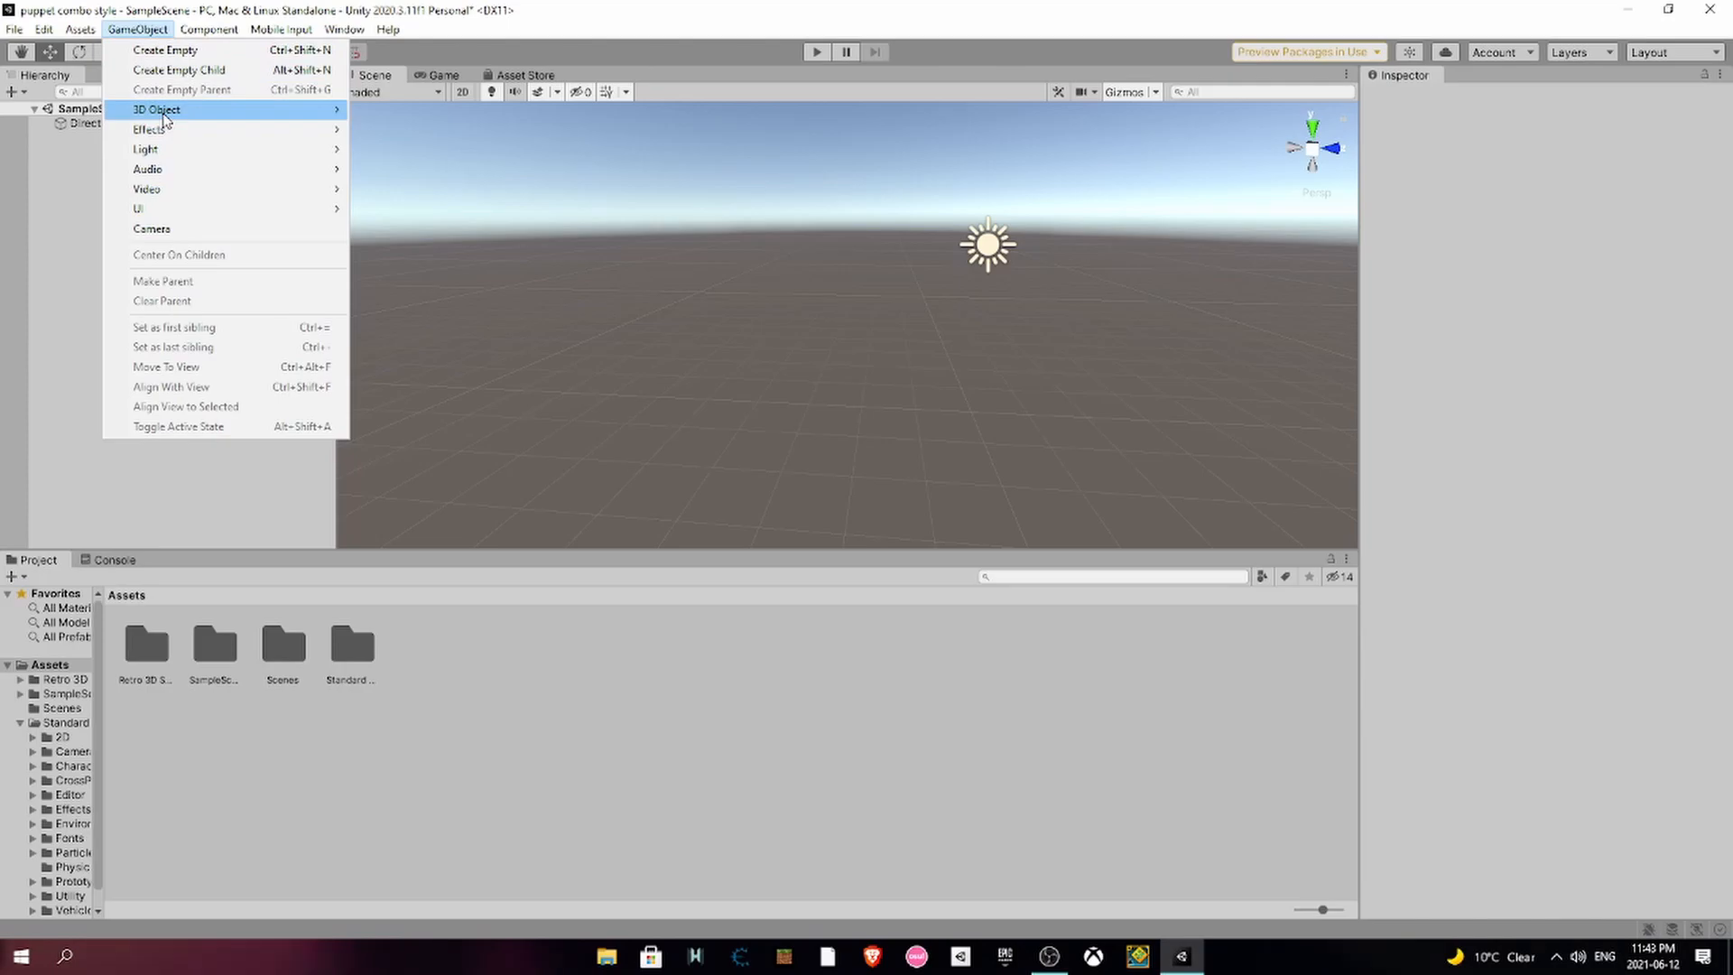
pyautogui.moveTo(165, 120)
pyautogui.click(389, 188)
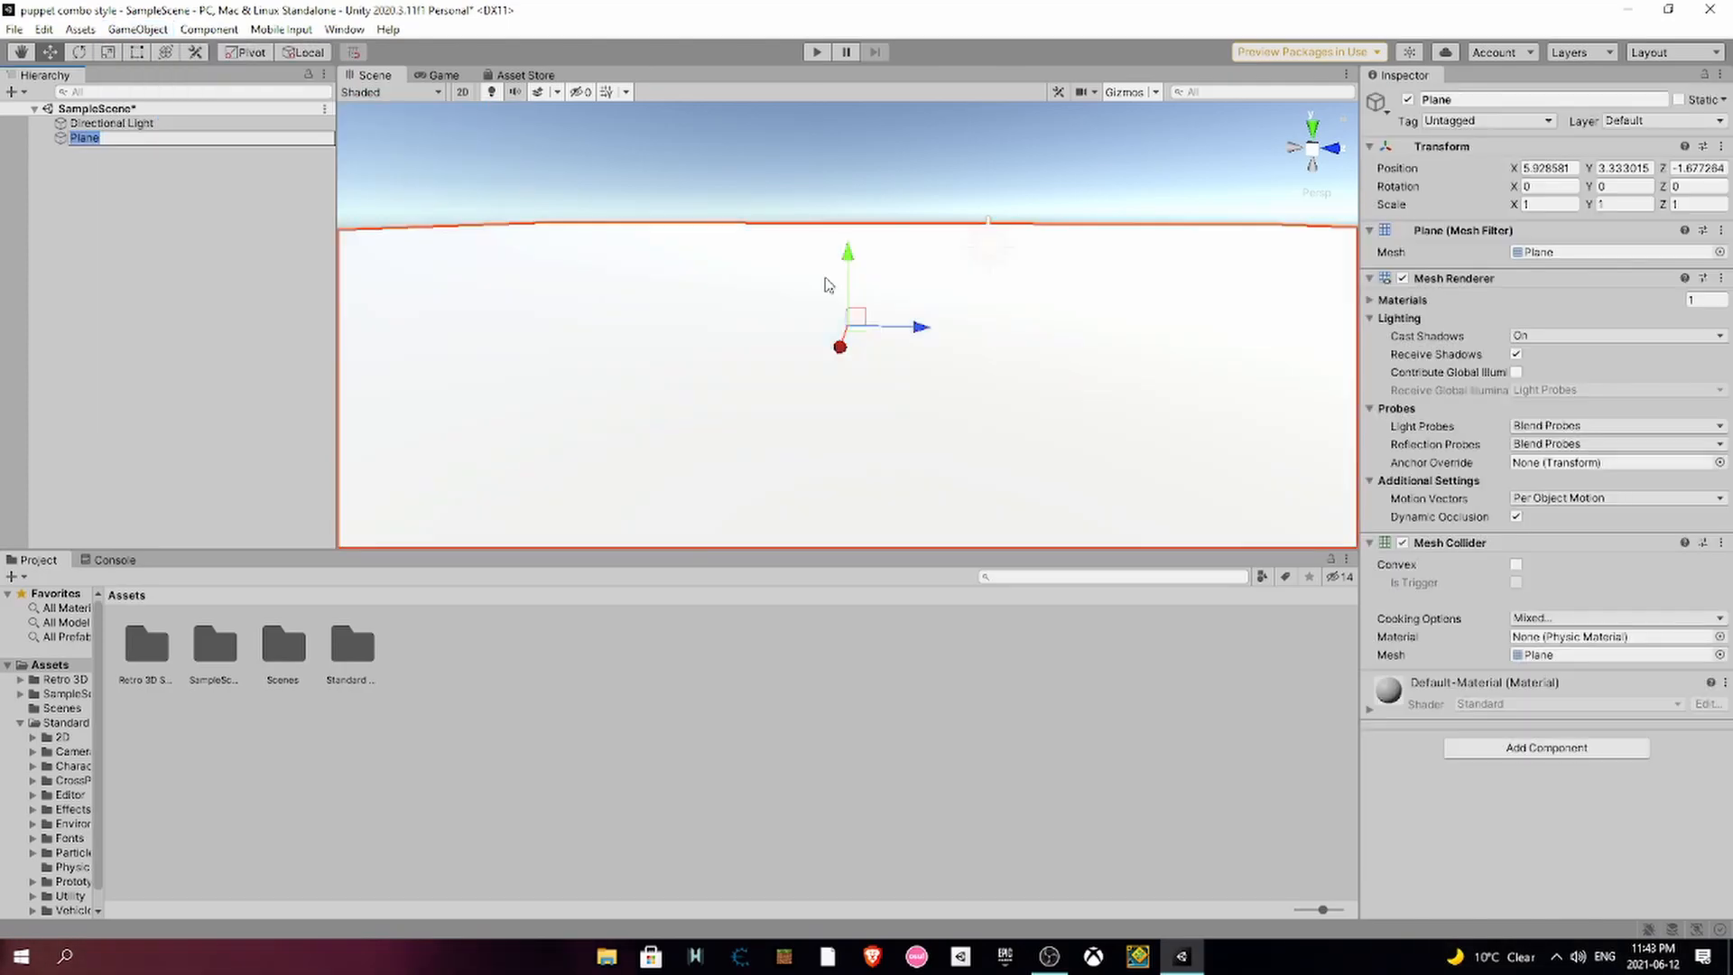
# - Keep the plane's default name, lower the plane vertically in the scene, and deselect it
pyautogui.scroll(-8, 828, 284)
pyautogui.click(880, 231)
pyautogui.click(813, 342)
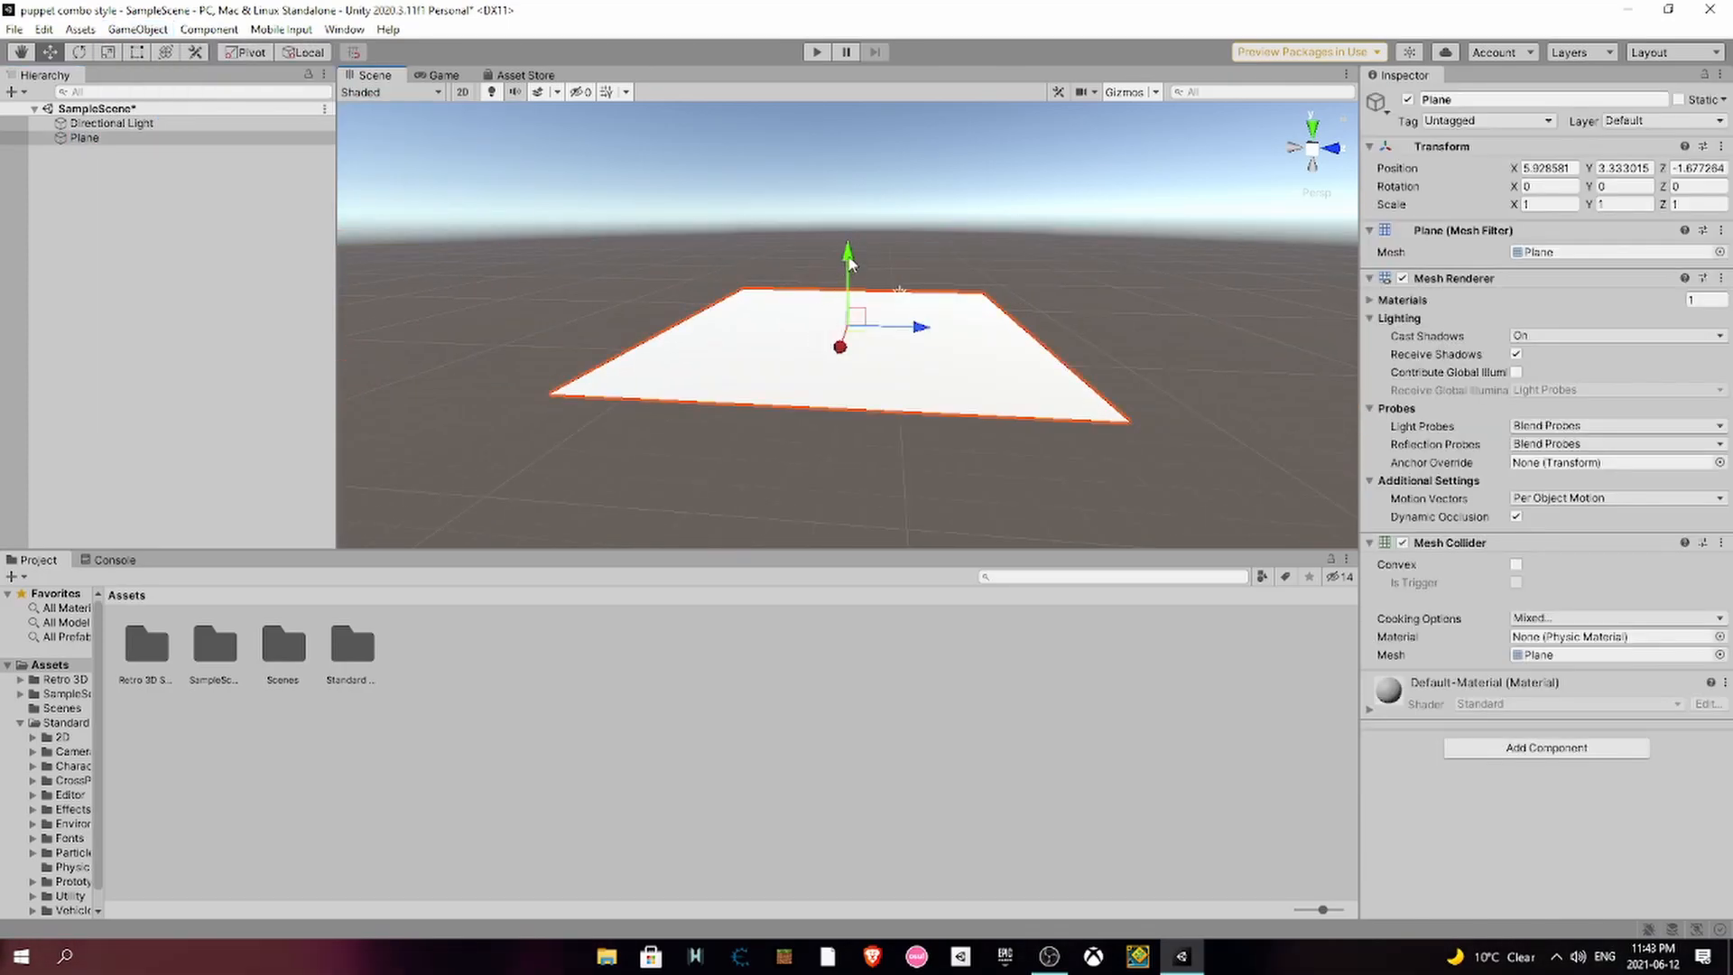
pyautogui.moveTo(848, 262); pyautogui.dragTo(843, 310)
pyautogui.click(824, 327)
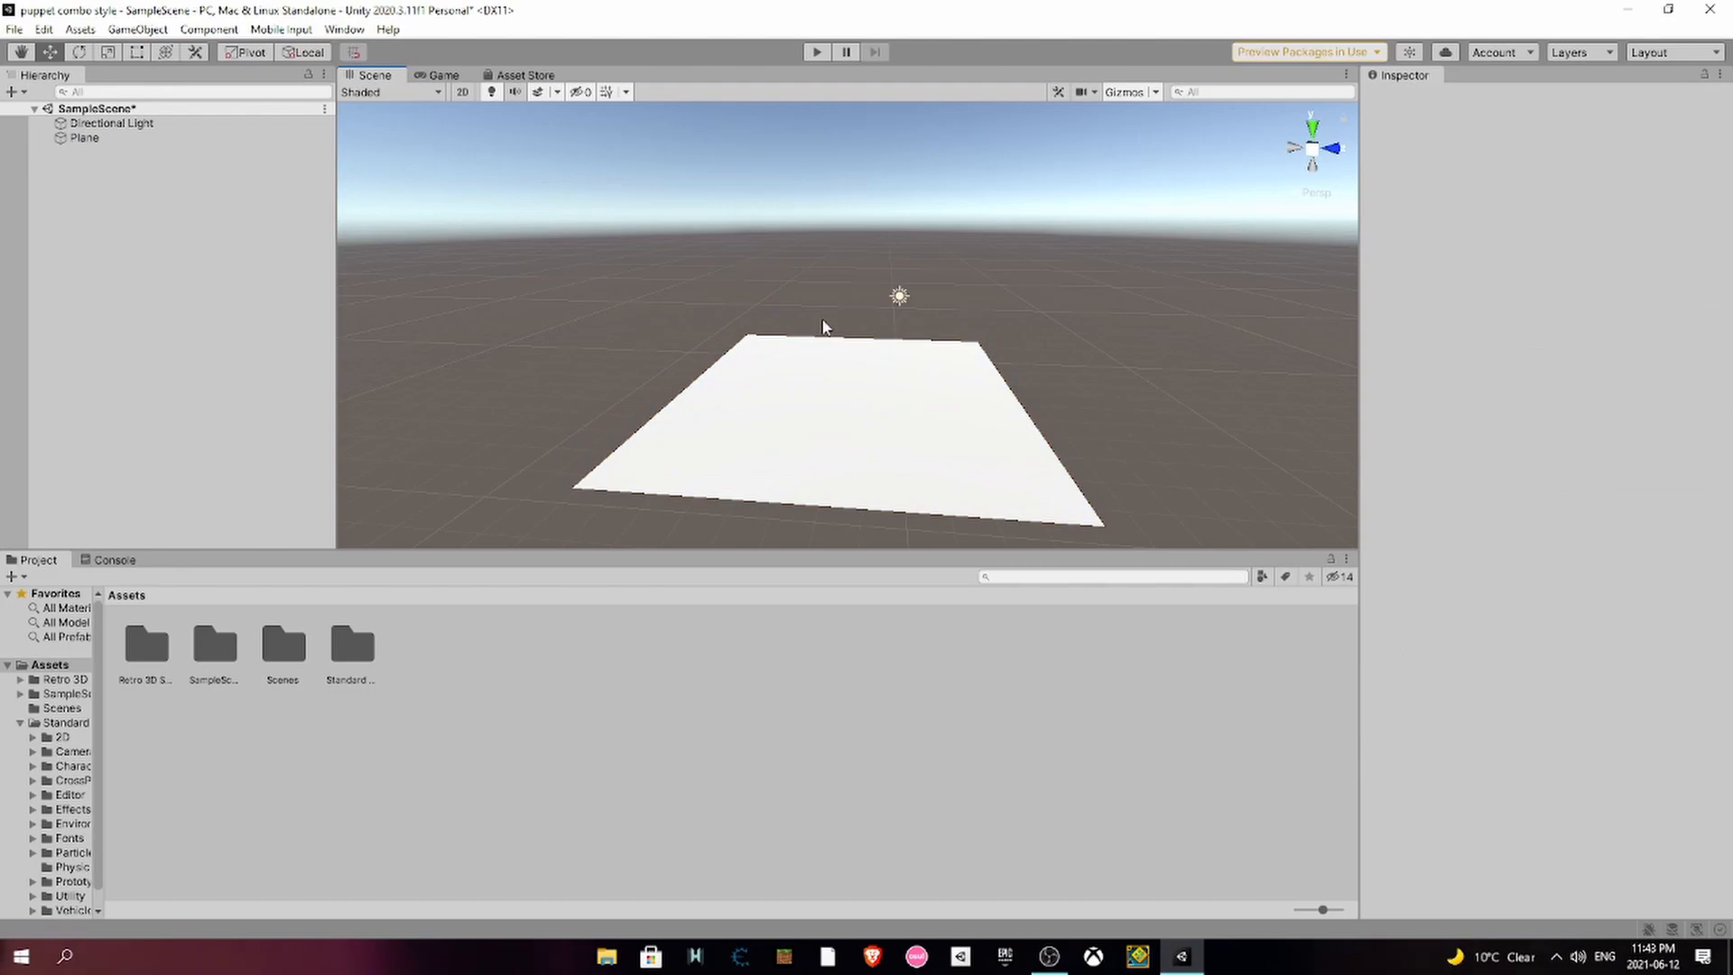
# - Apply the GrassHill texture from the Standard Assets terrain SurfaceTextures folder to the plane
pyautogui.doubleClick(341, 661)
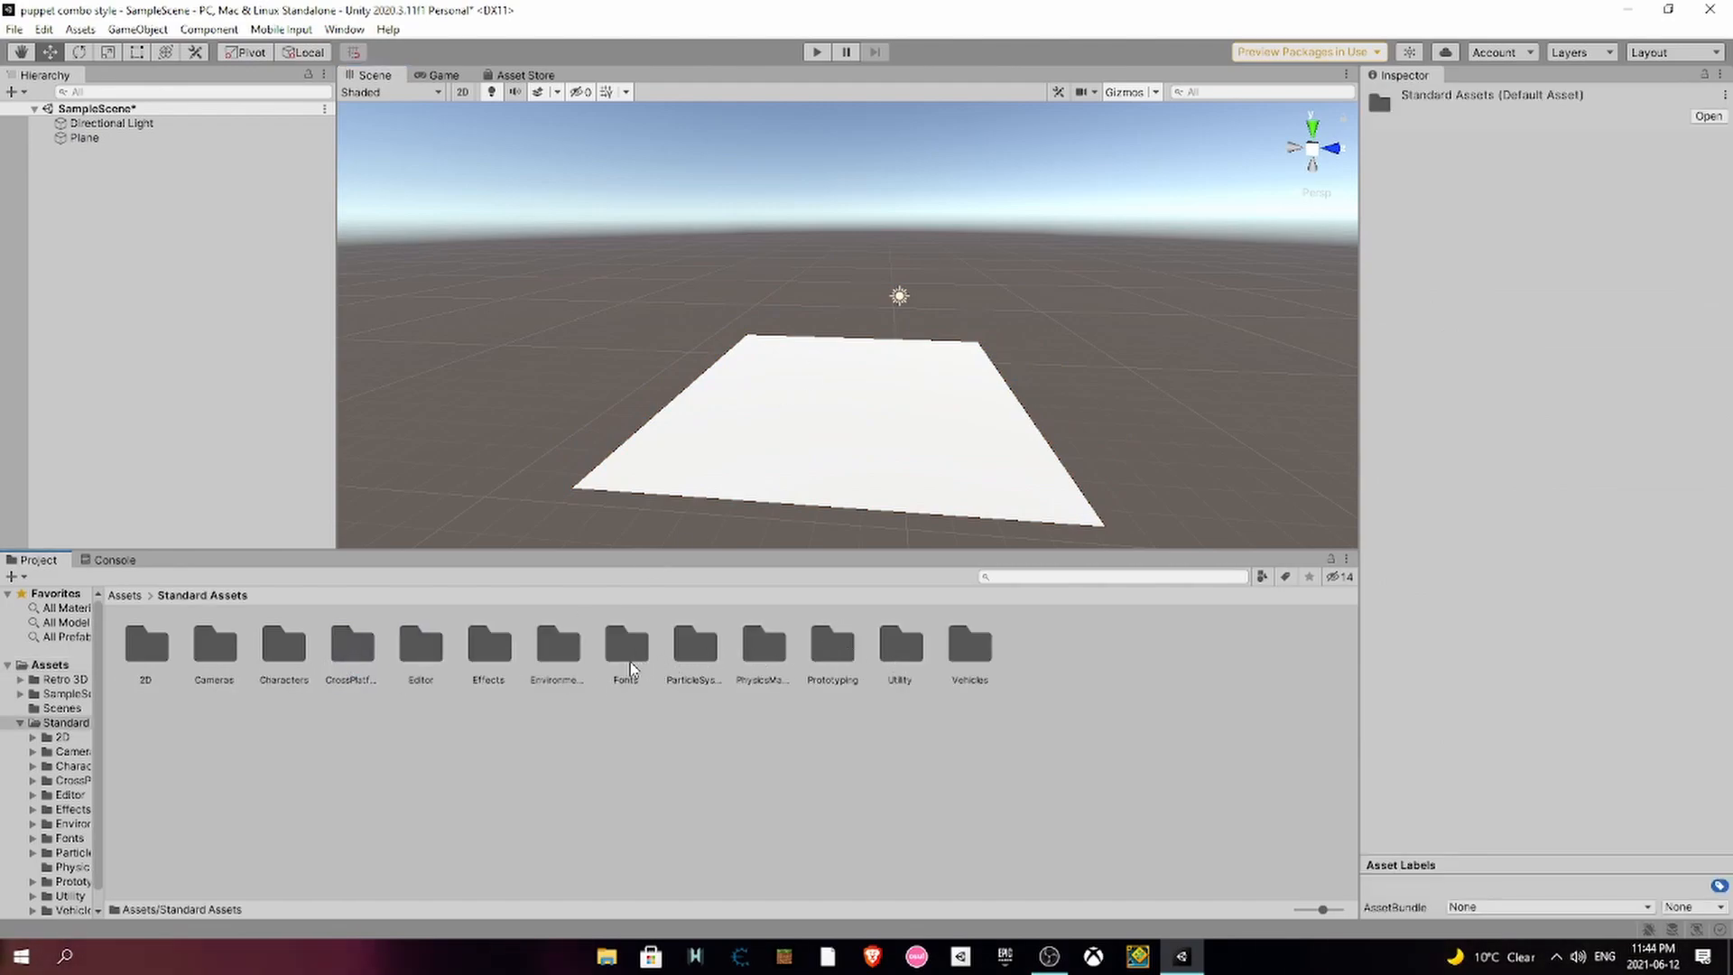
pyautogui.doubleClick(559, 654)
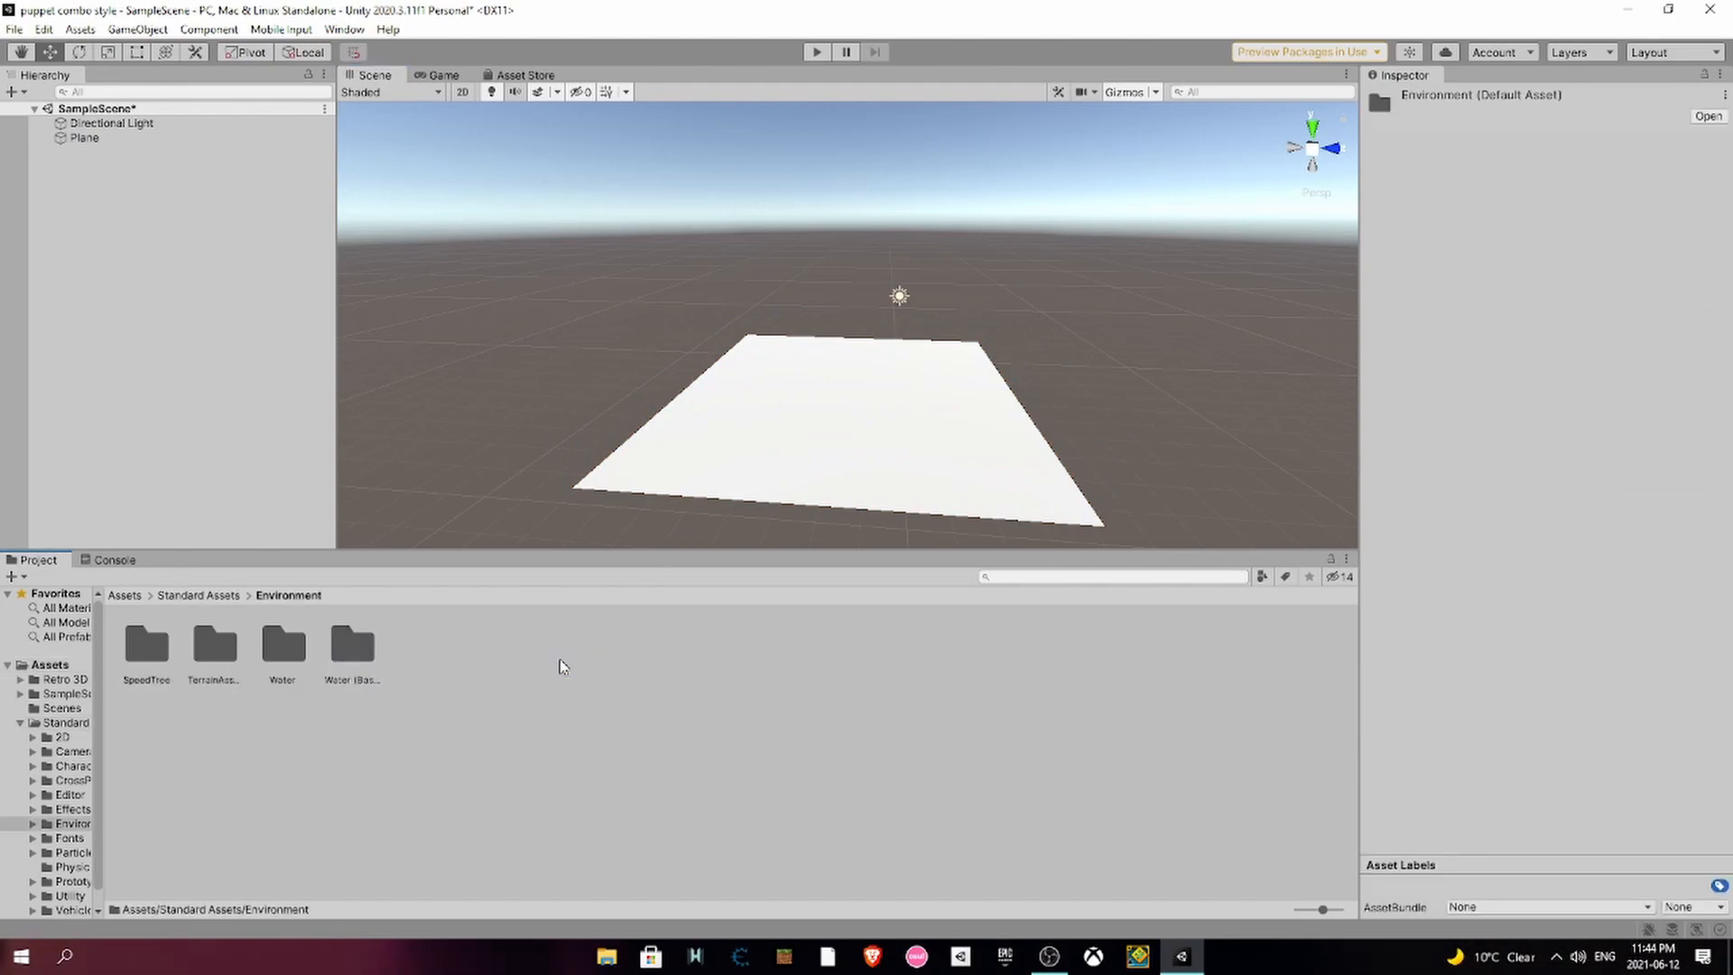
pyautogui.doubleClick(230, 654)
pyautogui.doubleClick(158, 663)
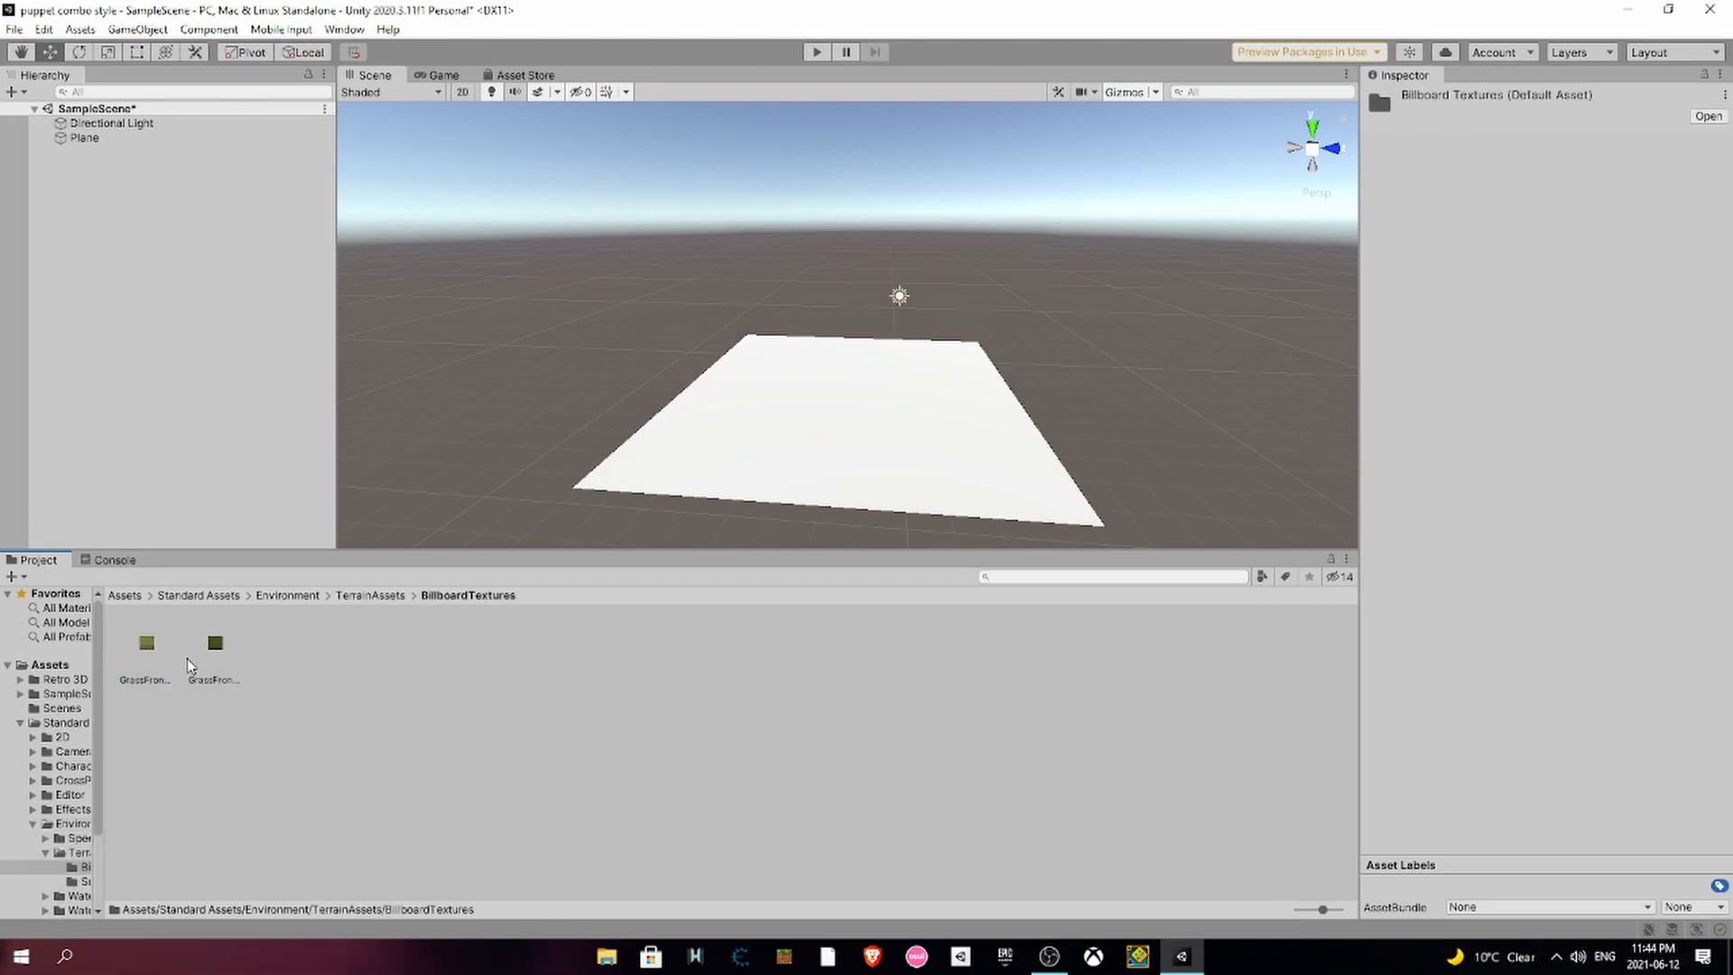
pyautogui.click(370, 596)
pyautogui.doubleClick(215, 643)
pyautogui.moveTo(215, 643); pyautogui.dragTo(755, 429)
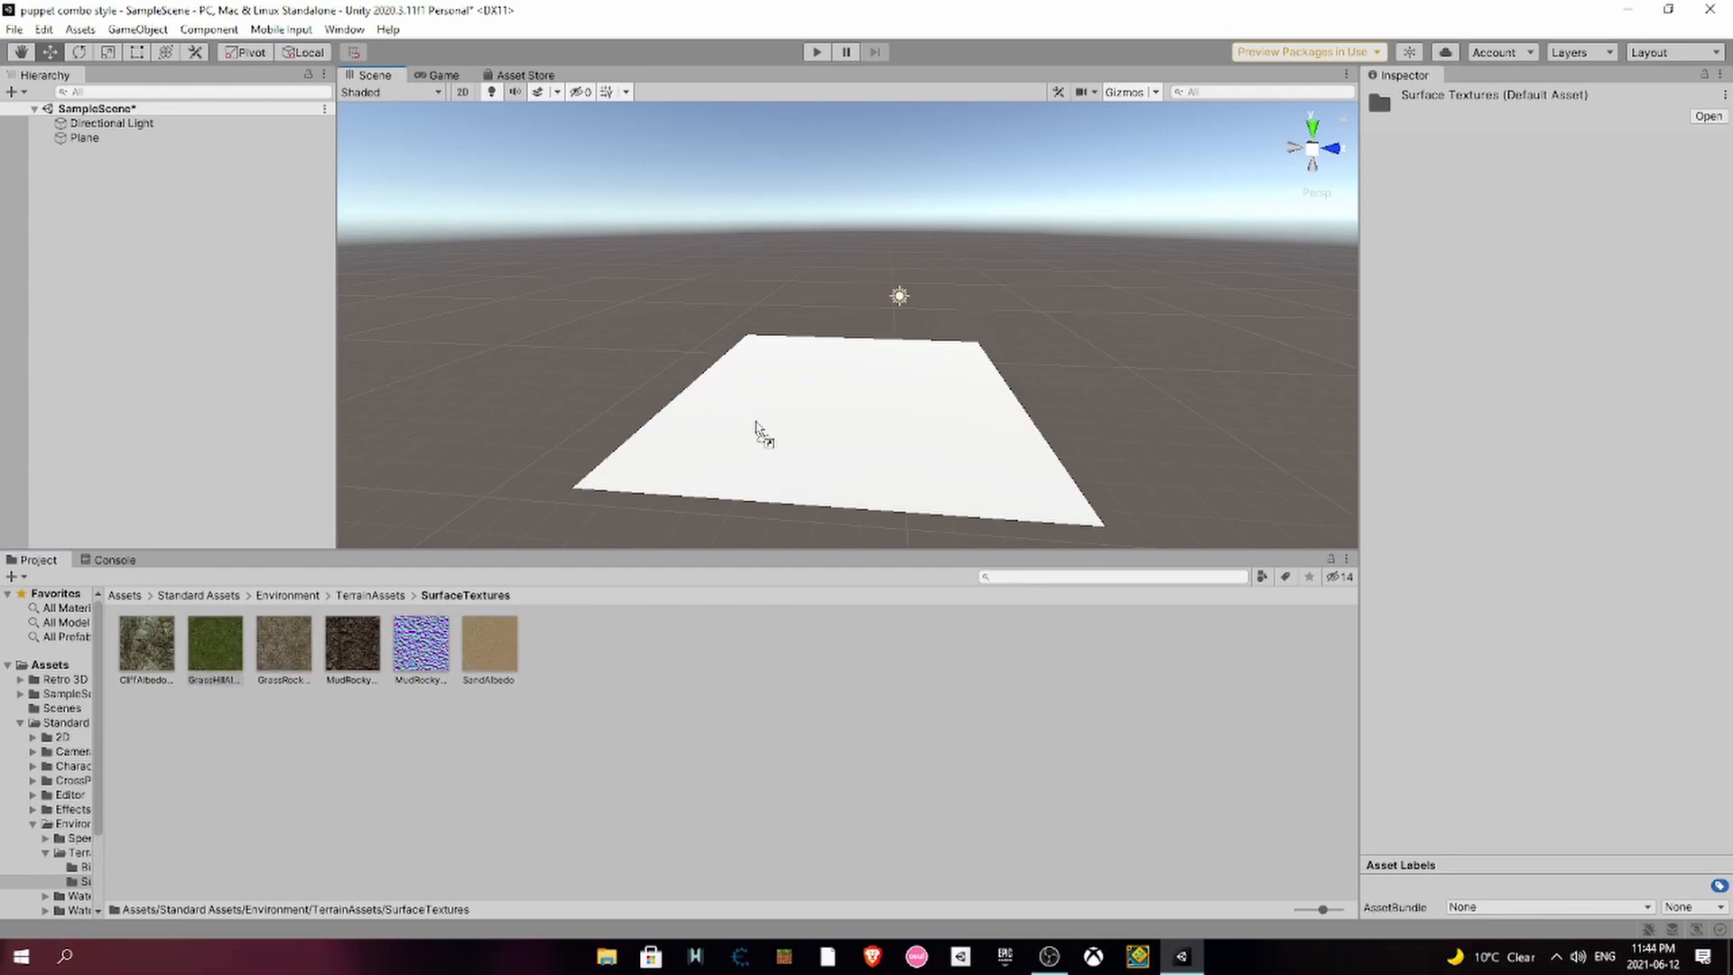
pyautogui.moveTo(864, 379); pyautogui.dragTo(894, 440, button='right')
pyautogui.press('w')
# - Place the FPSController prefab from the Standard Assets FirstPersonCharacter Prefabs folder on the grass plane
pyautogui.click(126, 596)
pyautogui.click(355, 768)
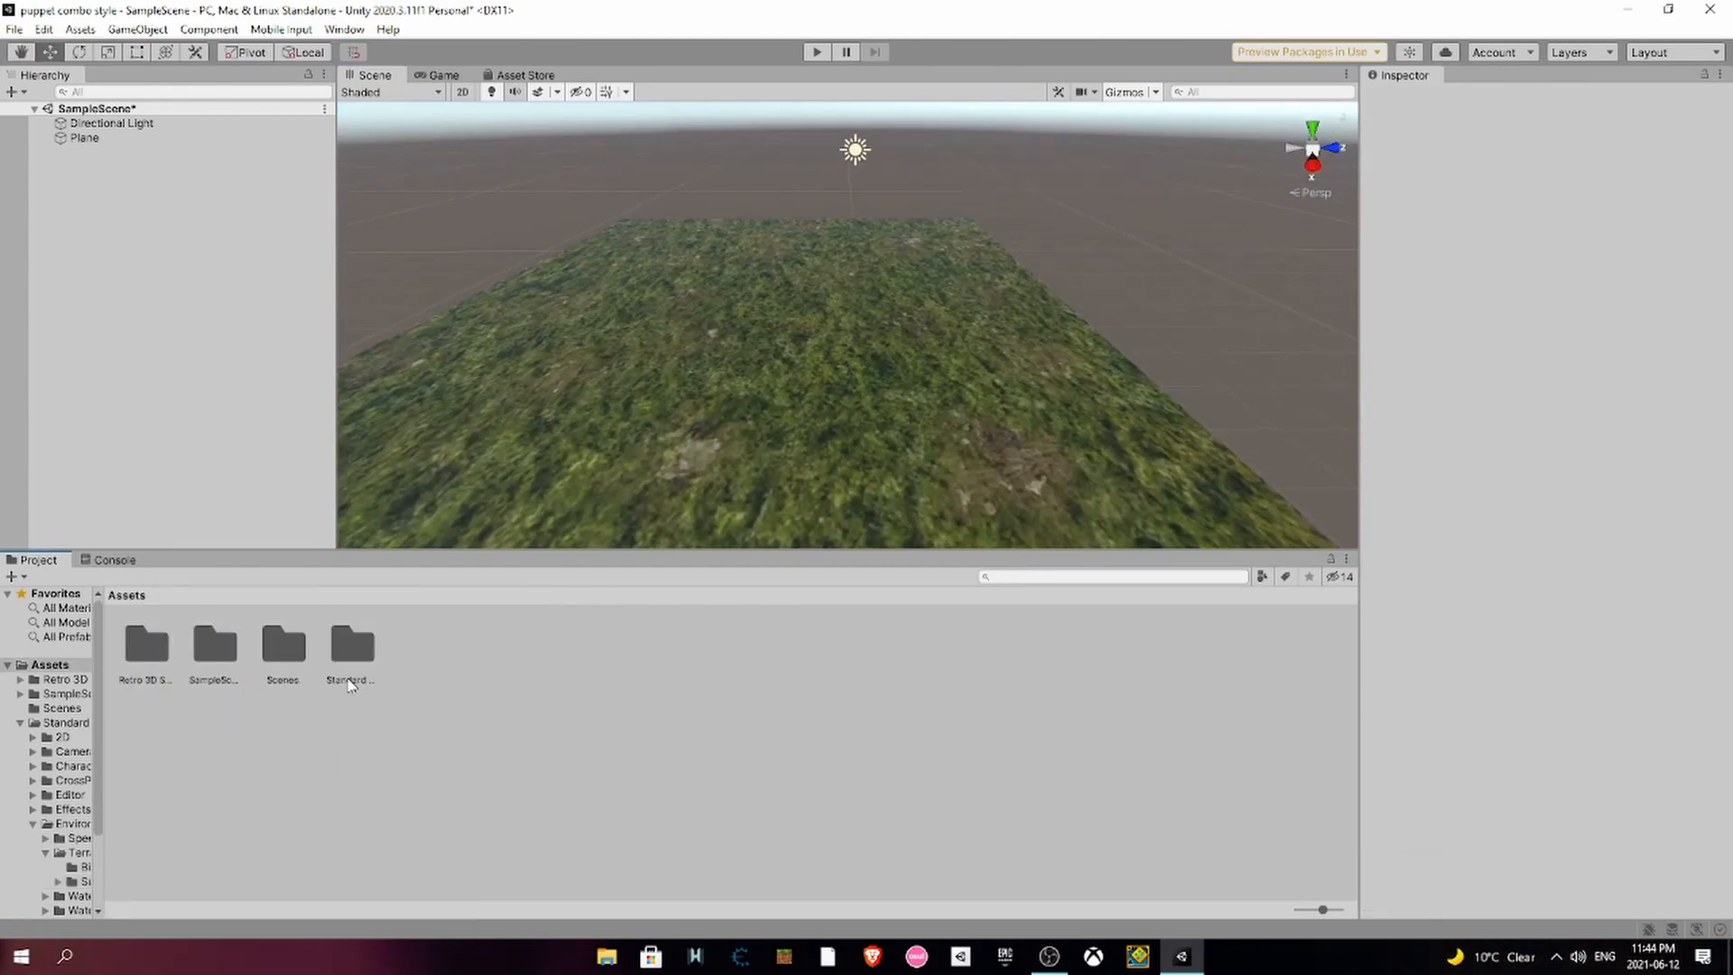
pyautogui.doubleClick(357, 683)
pyautogui.click(215, 678)
pyautogui.doubleClick(273, 662)
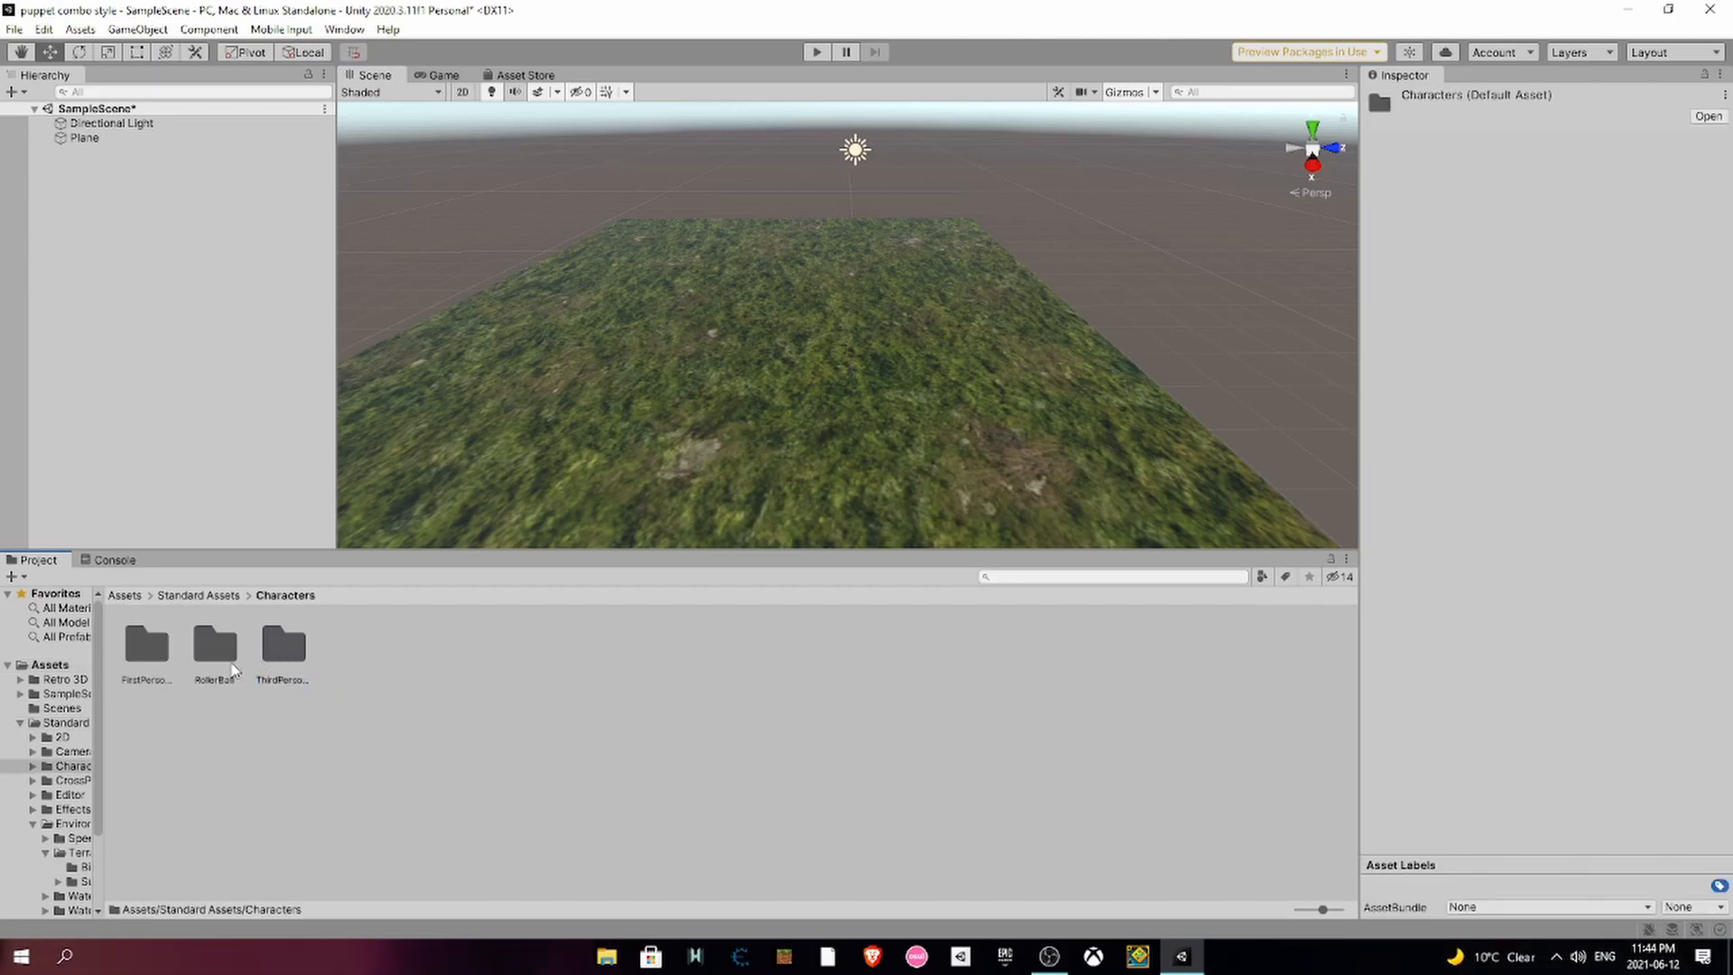
pyautogui.doubleClick(159, 673)
pyautogui.doubleClick(215, 648)
pyautogui.click(144, 645)
pyautogui.moveTo(145, 644); pyautogui.dragTo(611, 296)
# - Raise the FPSController above the grass plane to a Y position of about 2.77 and check its placement
pyautogui.moveTo(591, 222); pyautogui.dragTo(572, 125)
pyautogui.click(1203, 287)
pyautogui.moveTo(953, 327); pyautogui.dragTo(1089, 215, button='right')
pyautogui.press('a')
pyautogui.press('w')
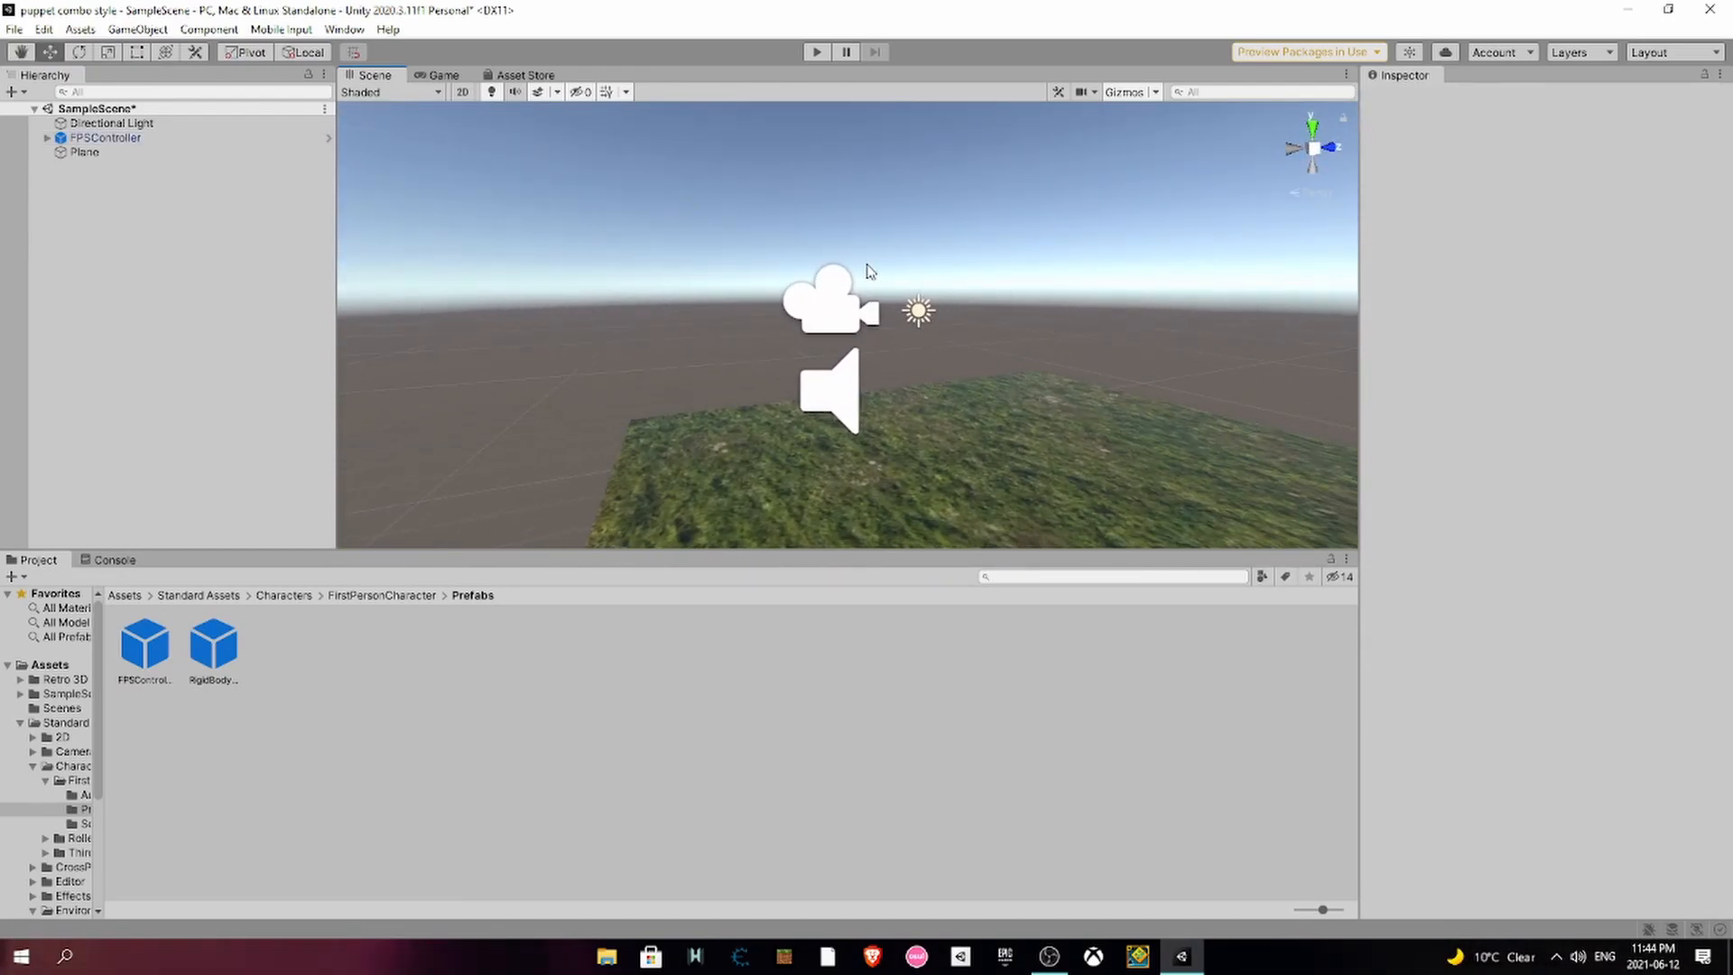
# - Examine the FPSController's placement and First Person Controller settings, expanding its footstep sounds
pyautogui.click(824, 301)
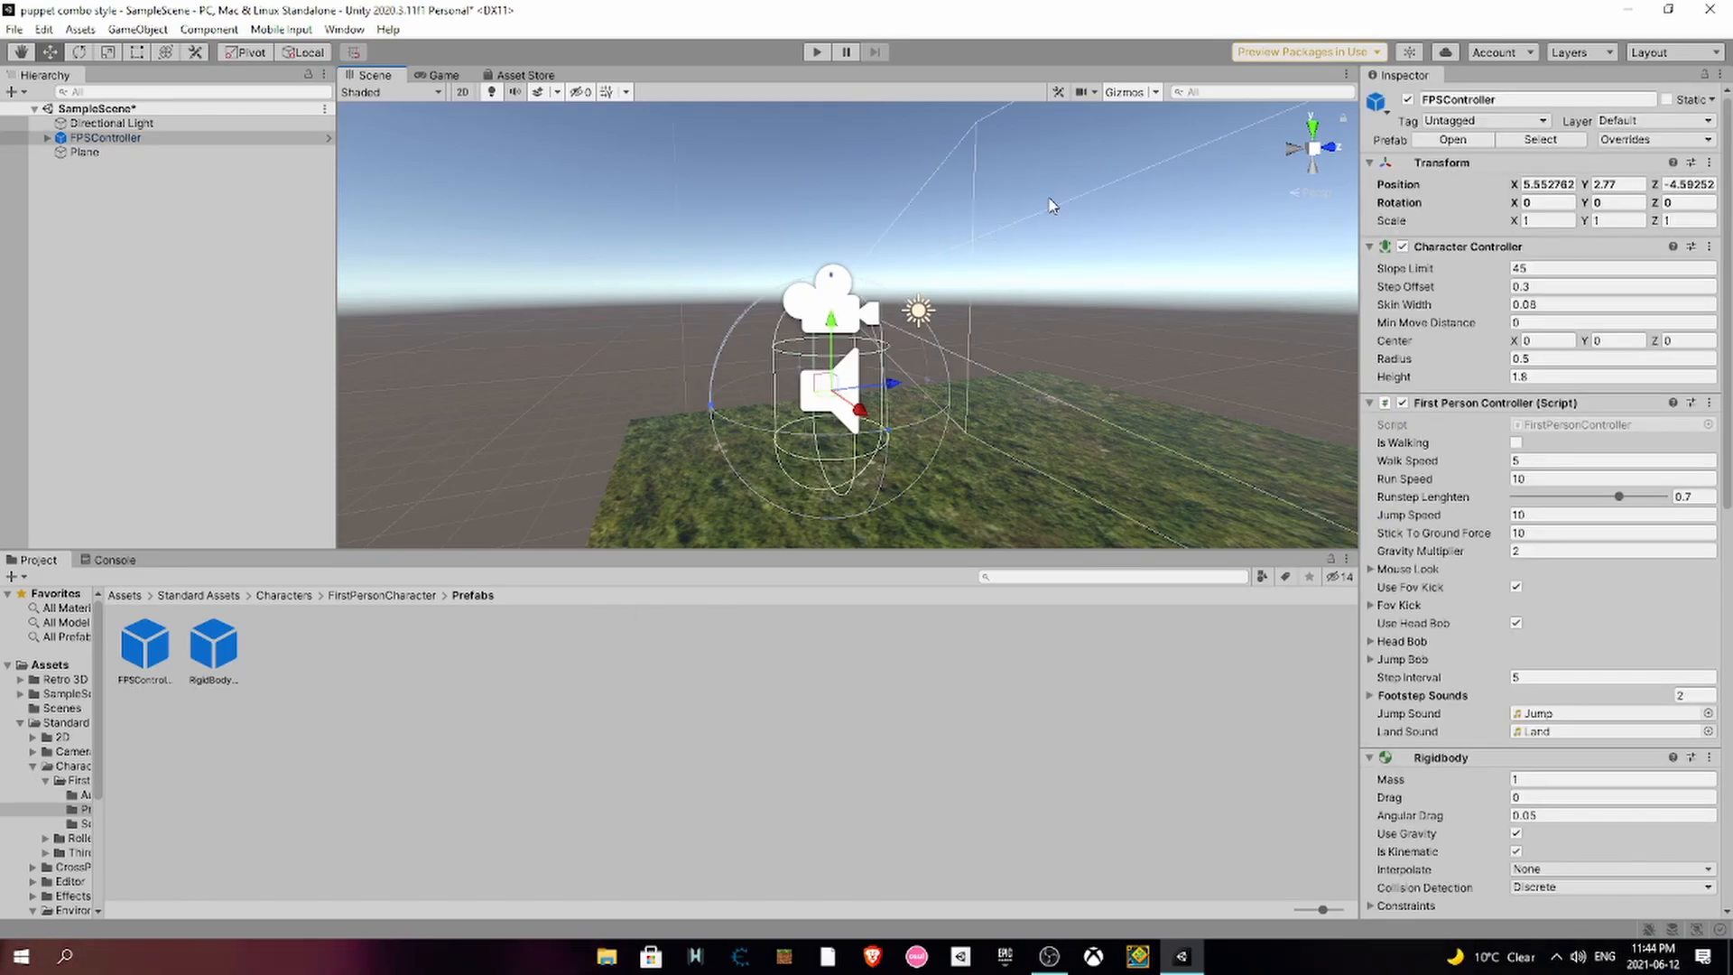
pyautogui.moveTo(864, 185); pyautogui.dragTo(920, 266, button='right')
pyautogui.moveTo(928, 271); pyautogui.dragTo(992, 236, button='middle')
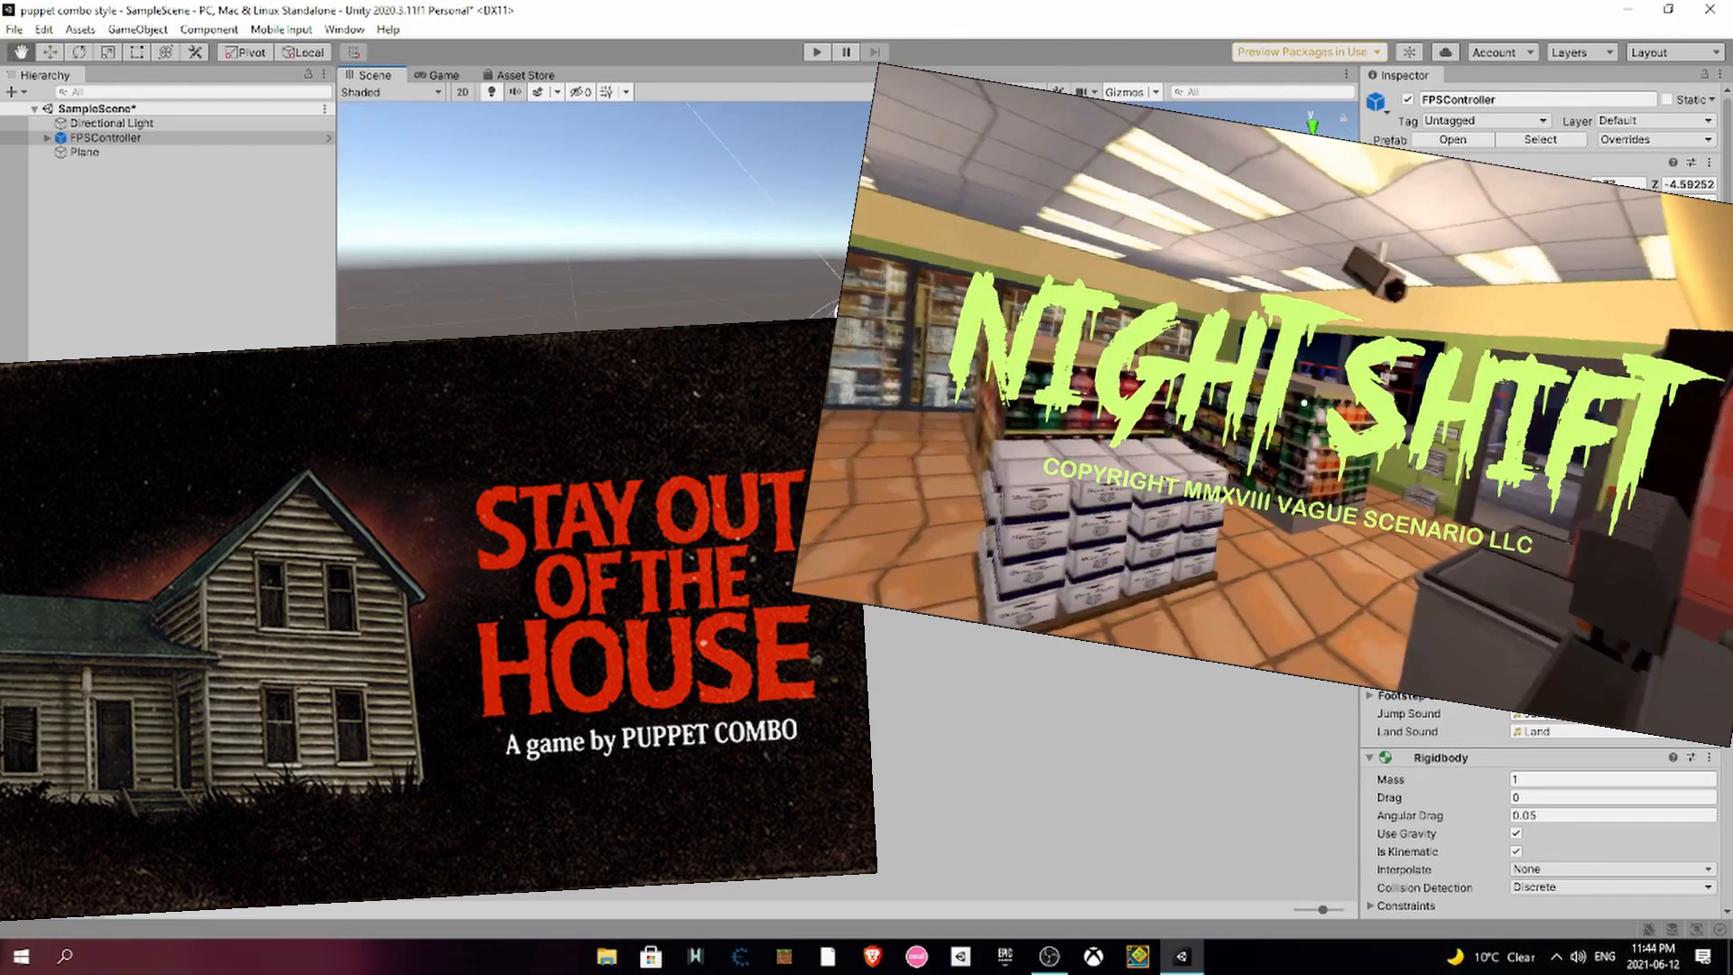
pyautogui.moveTo(1066, 262); pyautogui.dragTo(903, 271, button='middle')
pyautogui.moveTo(842, 240); pyautogui.dragTo(921, 311, button='right')
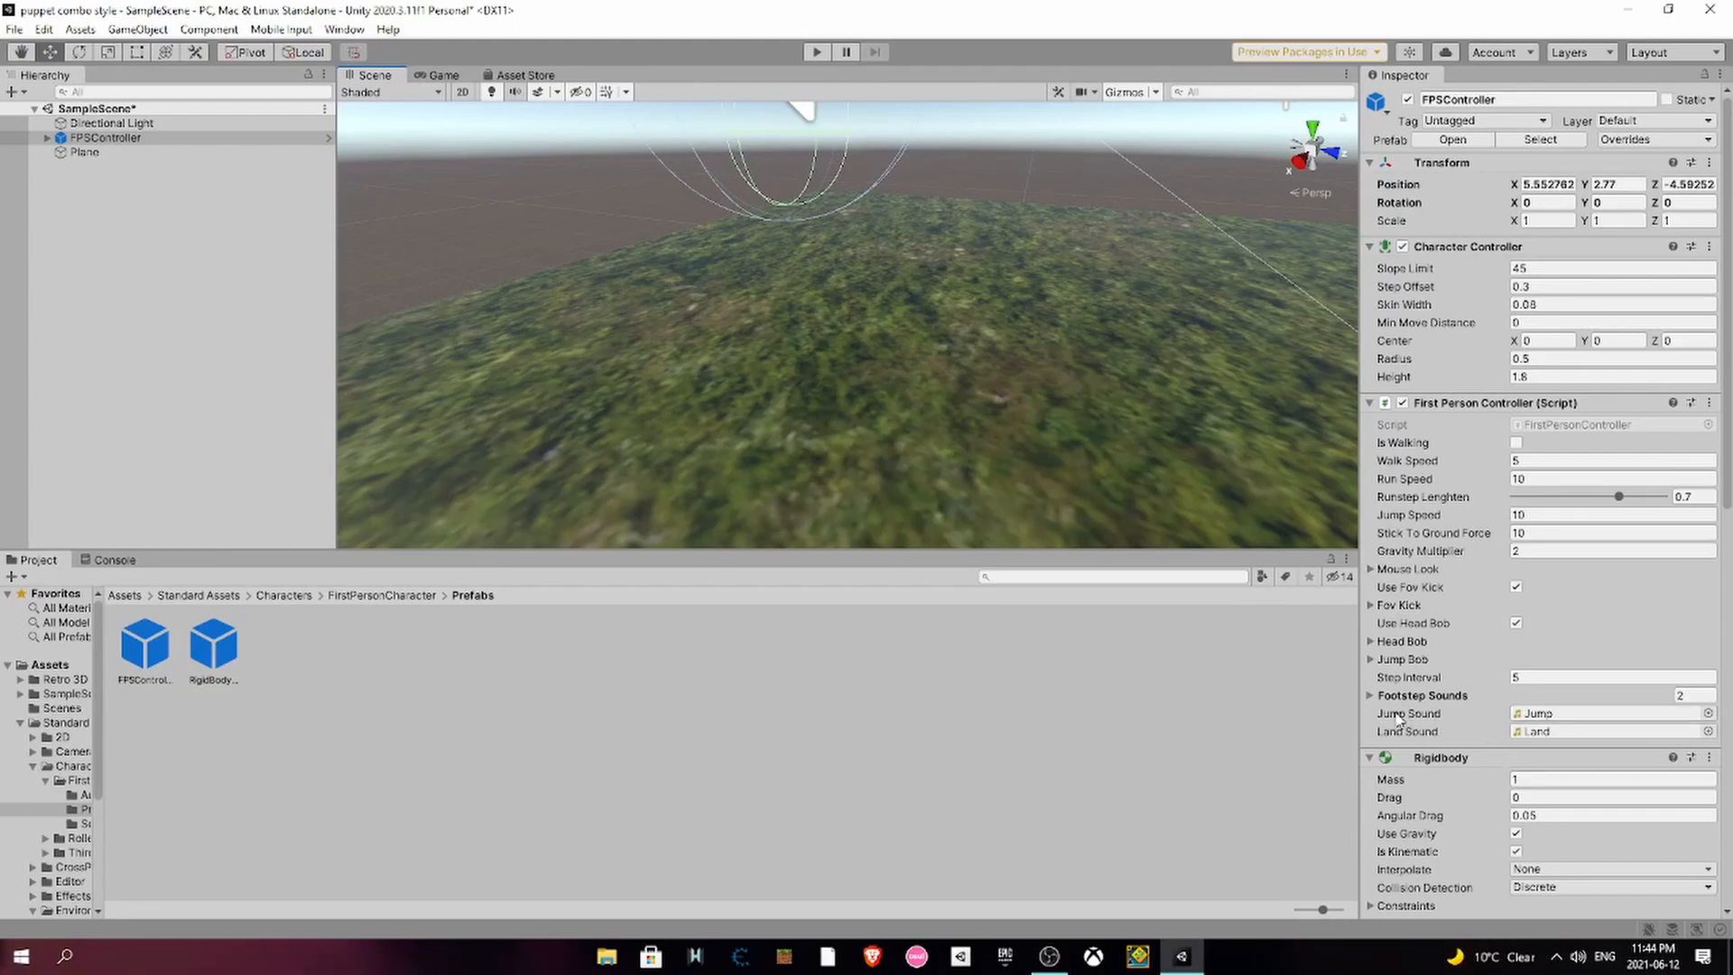
pyautogui.click(1373, 697)
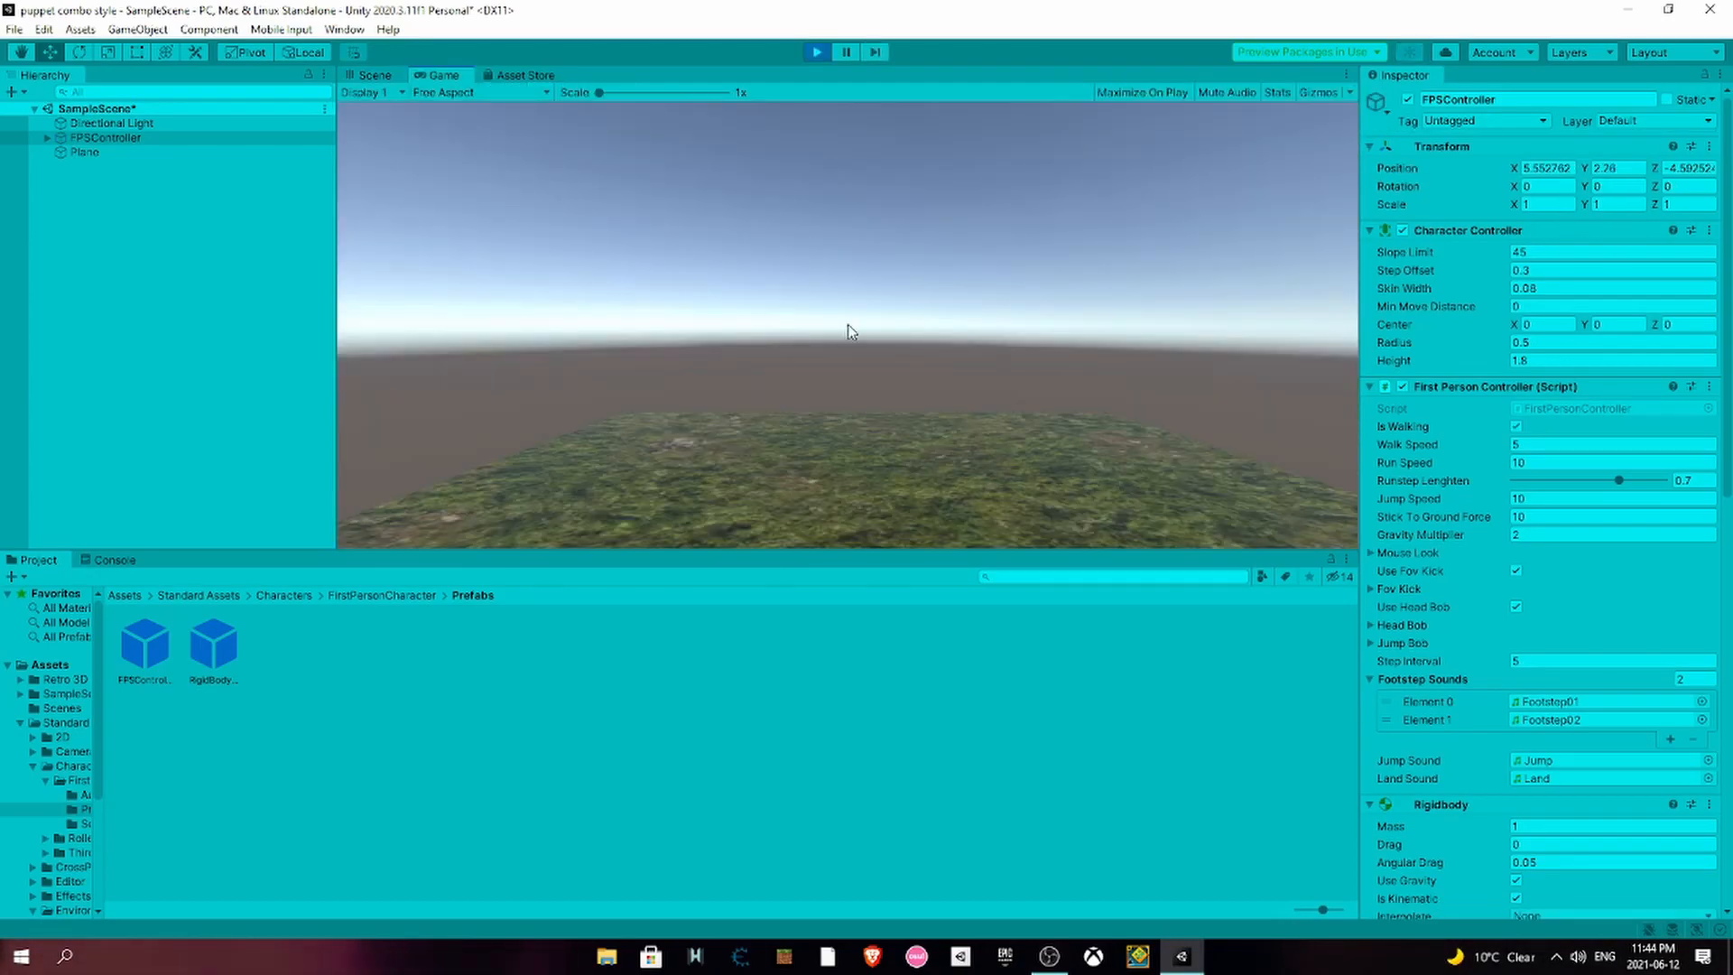
# - Play-test the scene by walking and jumping around the grass plane, and stop the game
pyautogui.press('w')
pyautogui.press('space')
pyautogui.press('w')
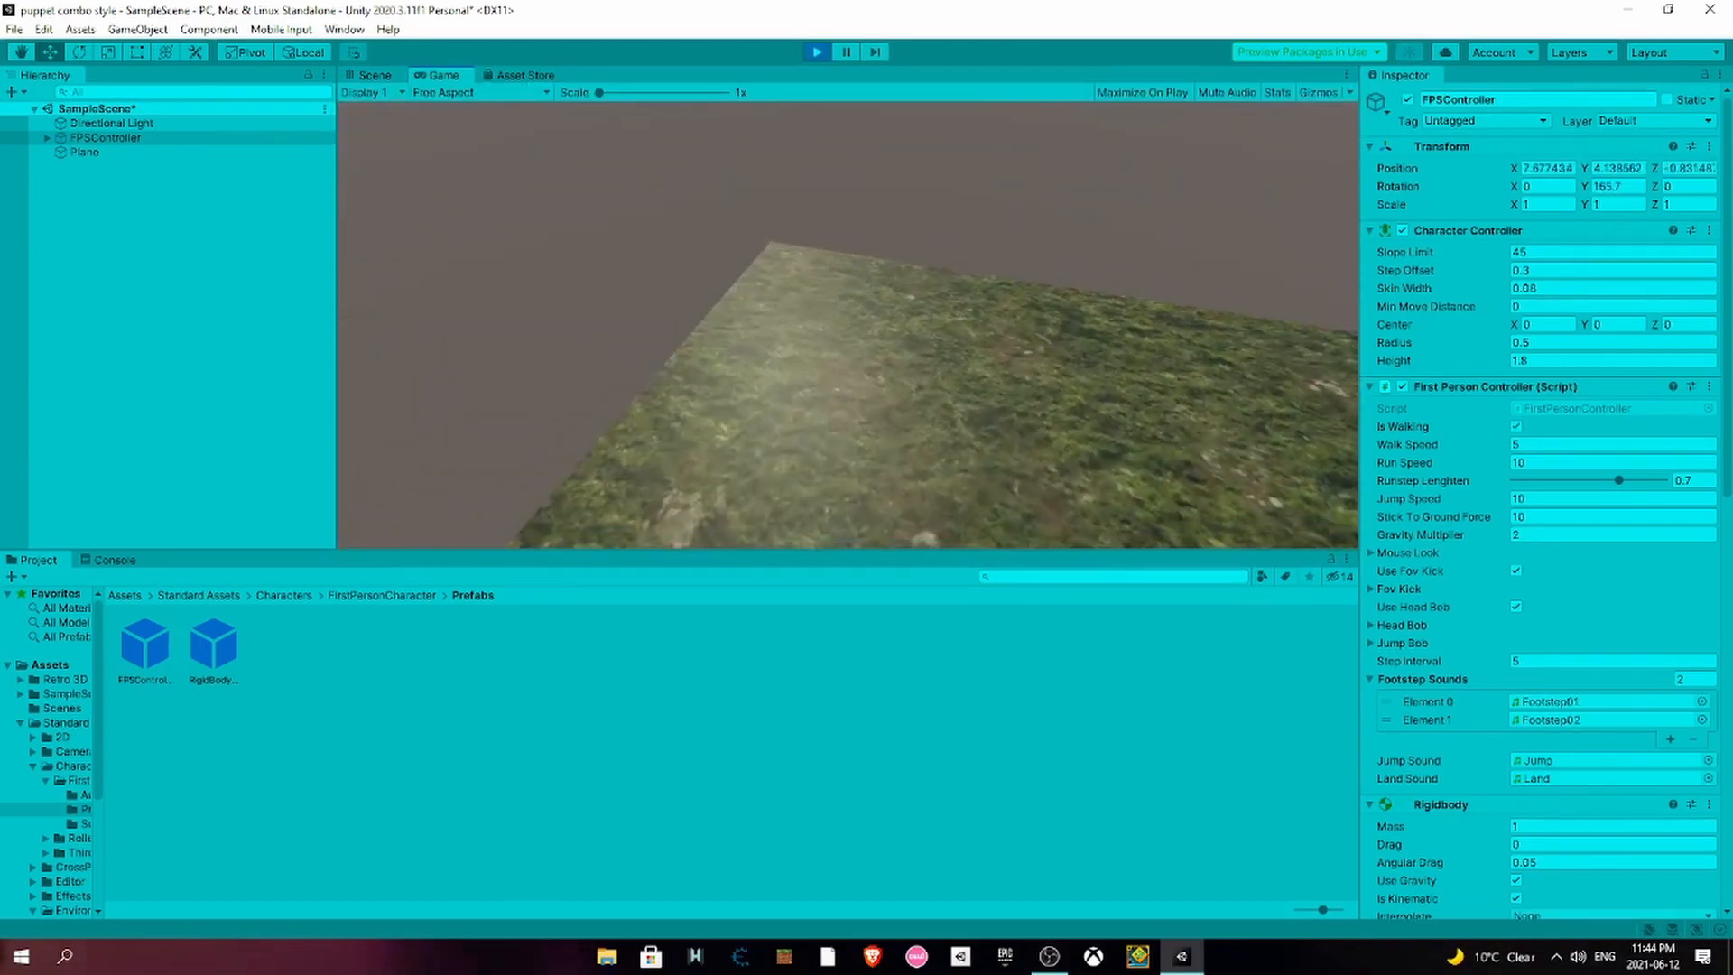
pyautogui.press('space')
pyautogui.press('w')
pyautogui.press('space')
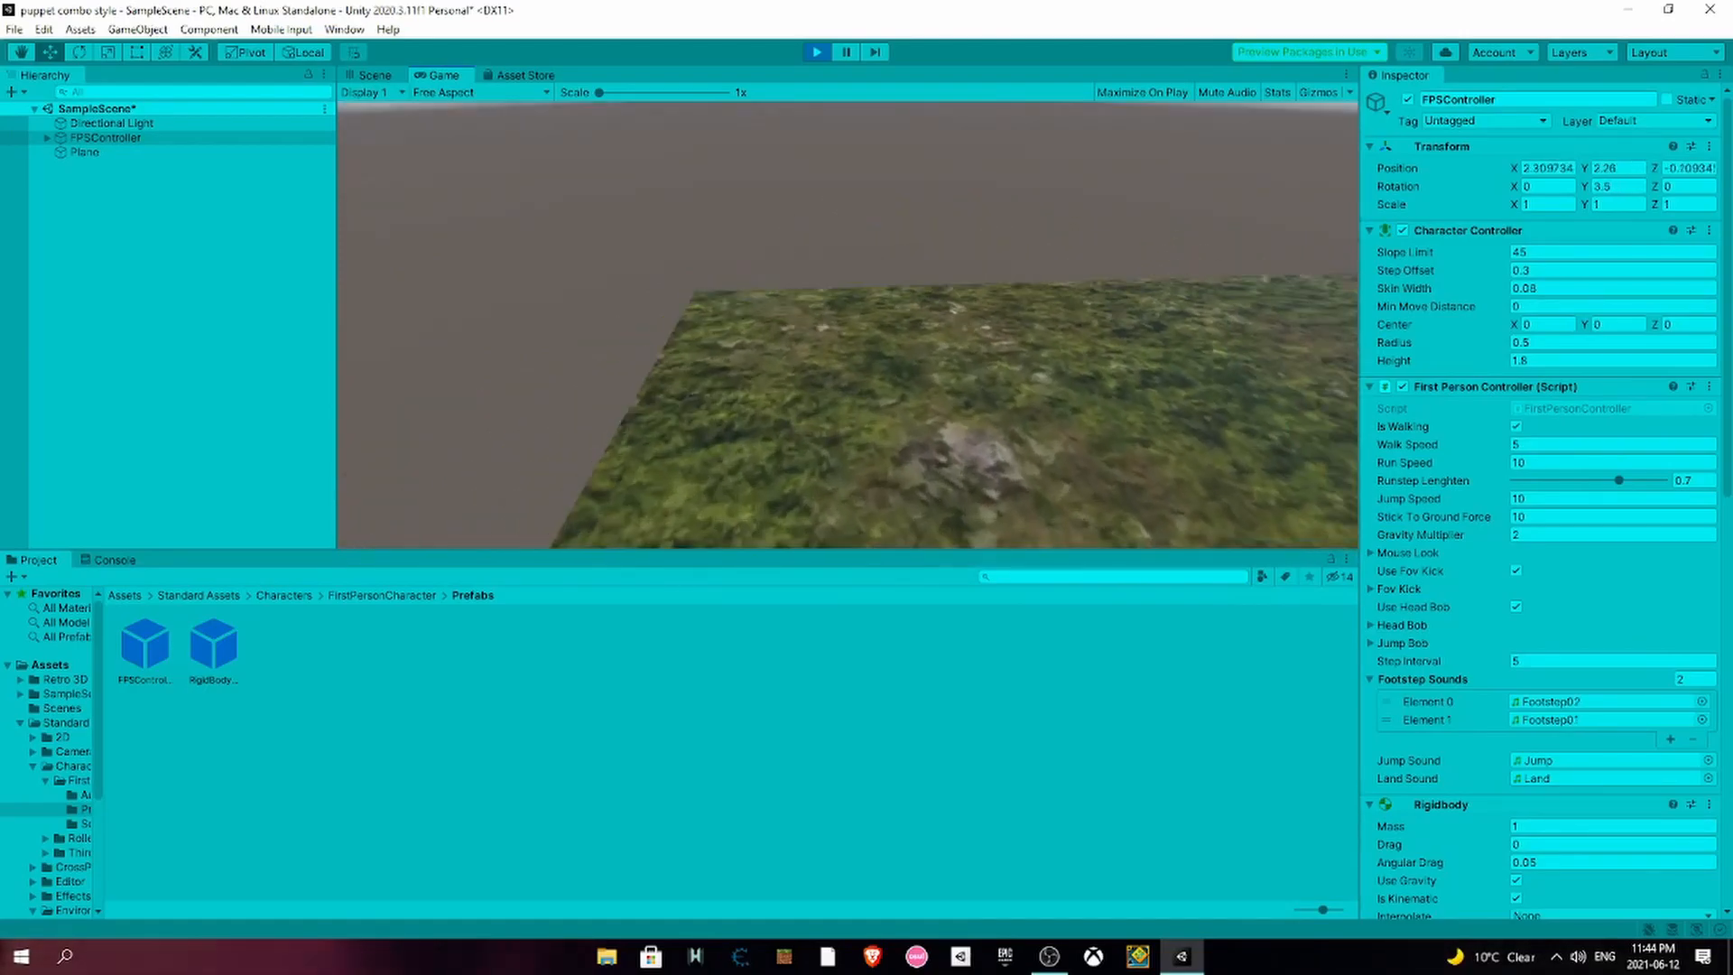
pyautogui.press('space')
pyautogui.press('space')
pyautogui.press('s')
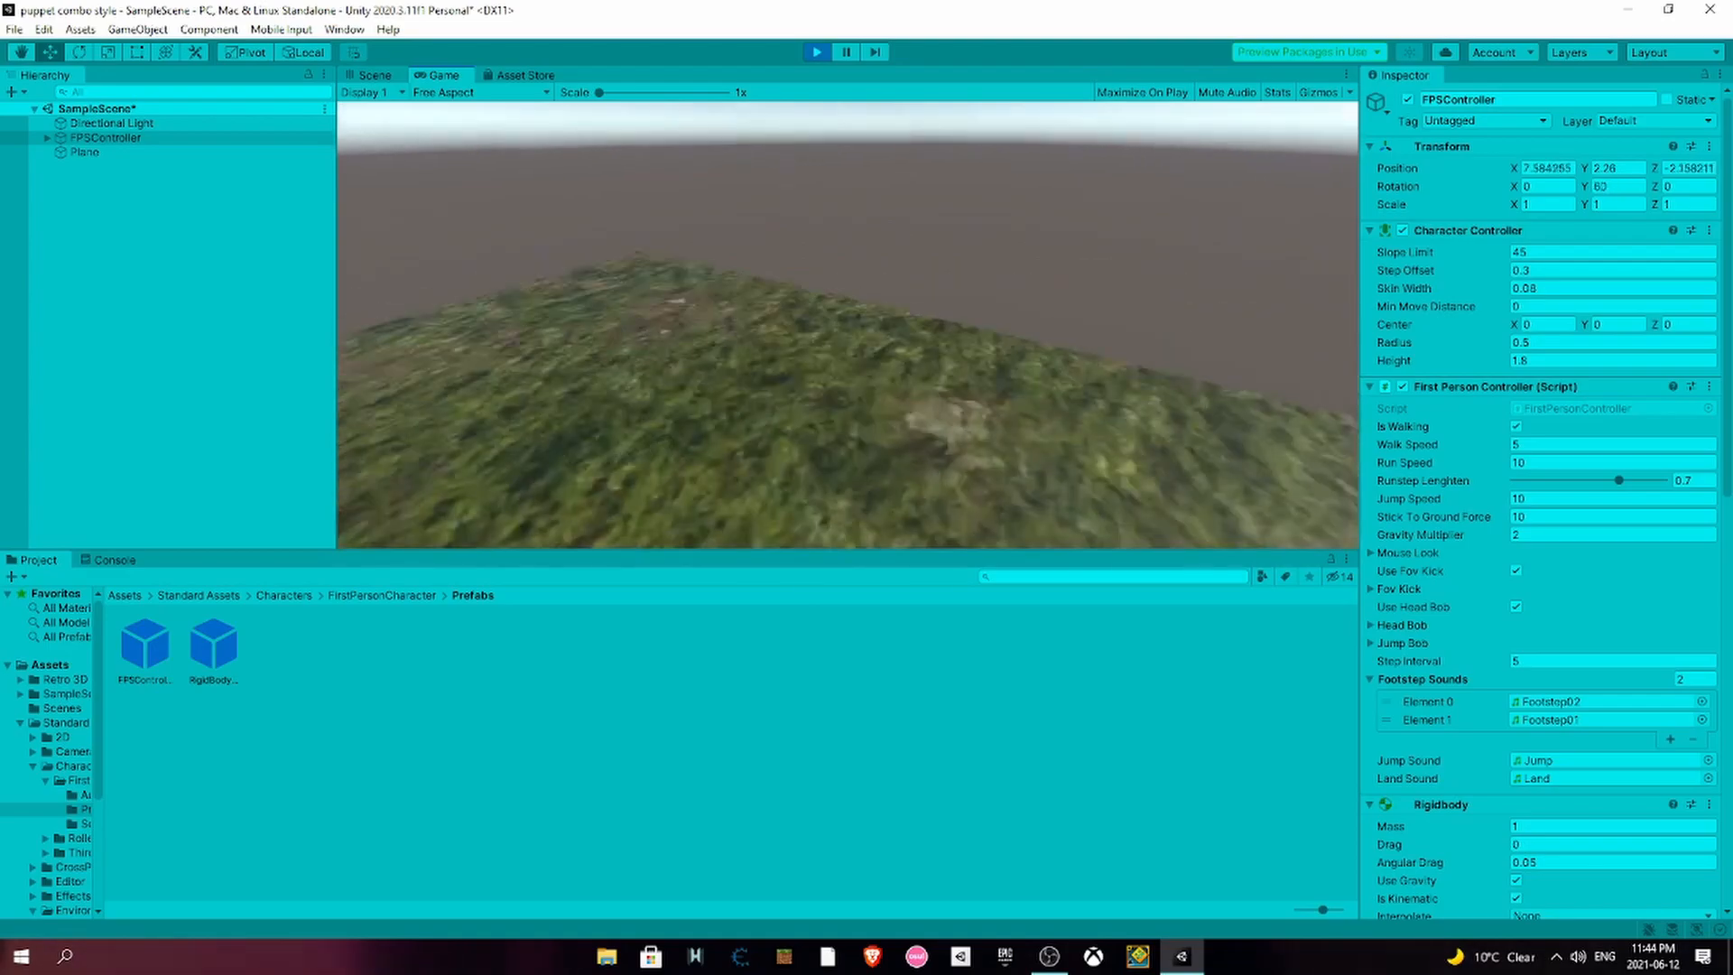
pyautogui.press('w')
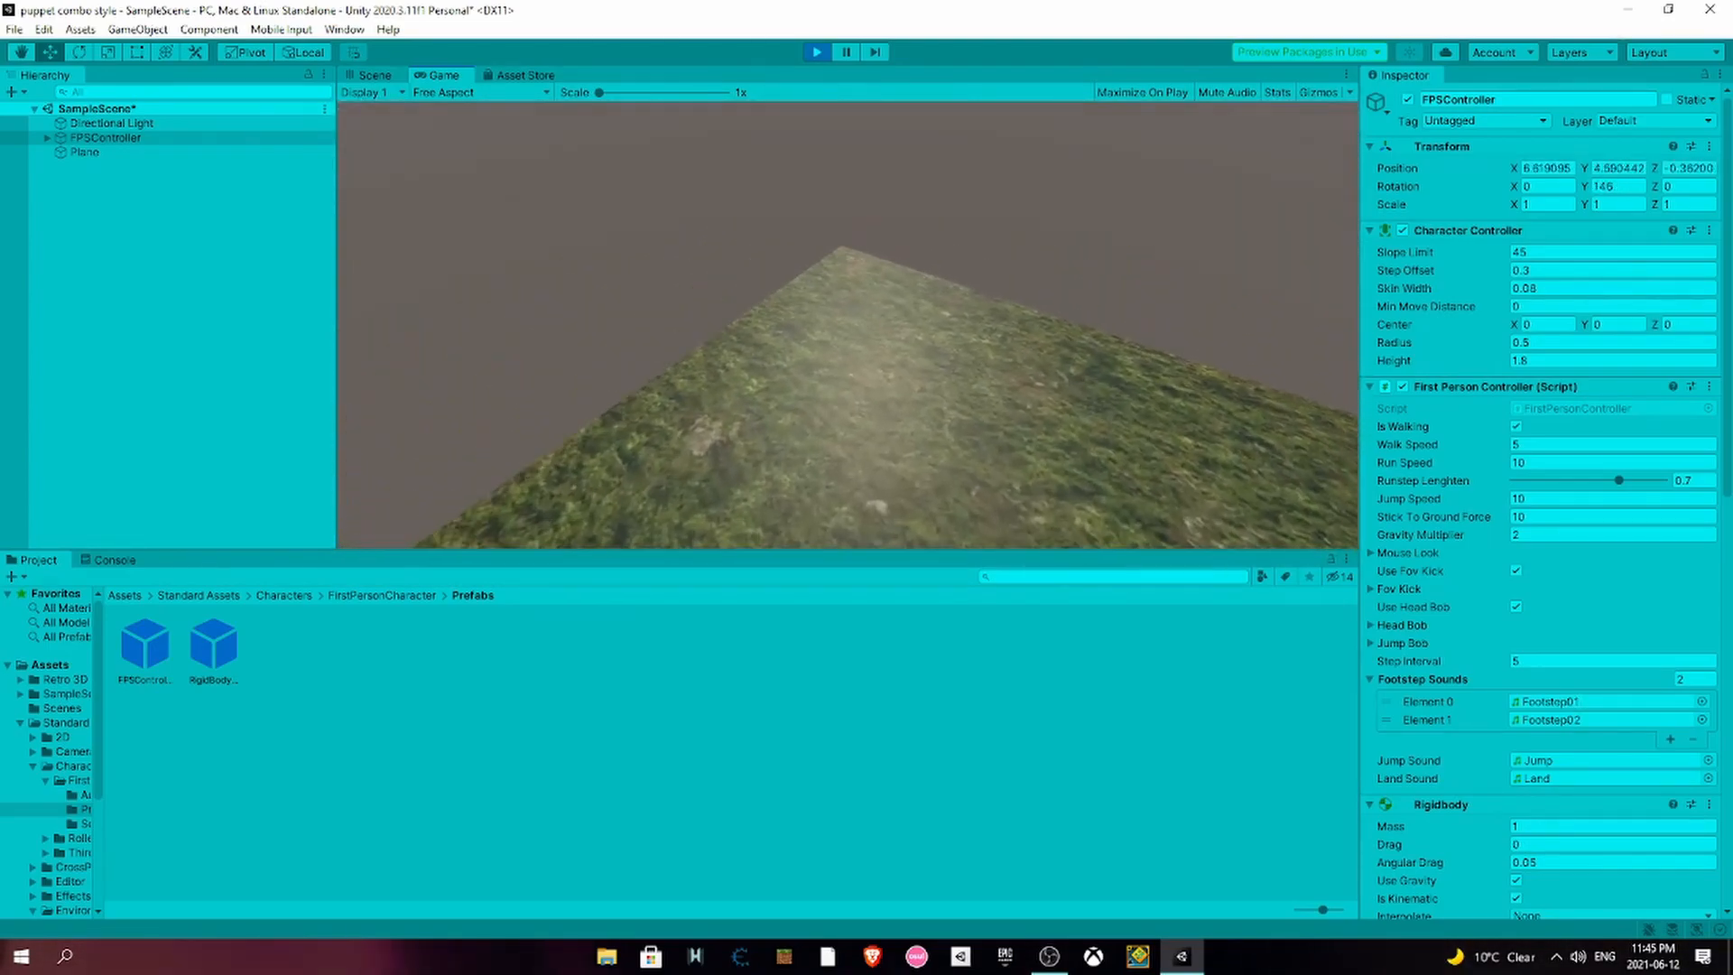
pyautogui.press('Escape')
pyautogui.click(816, 53)
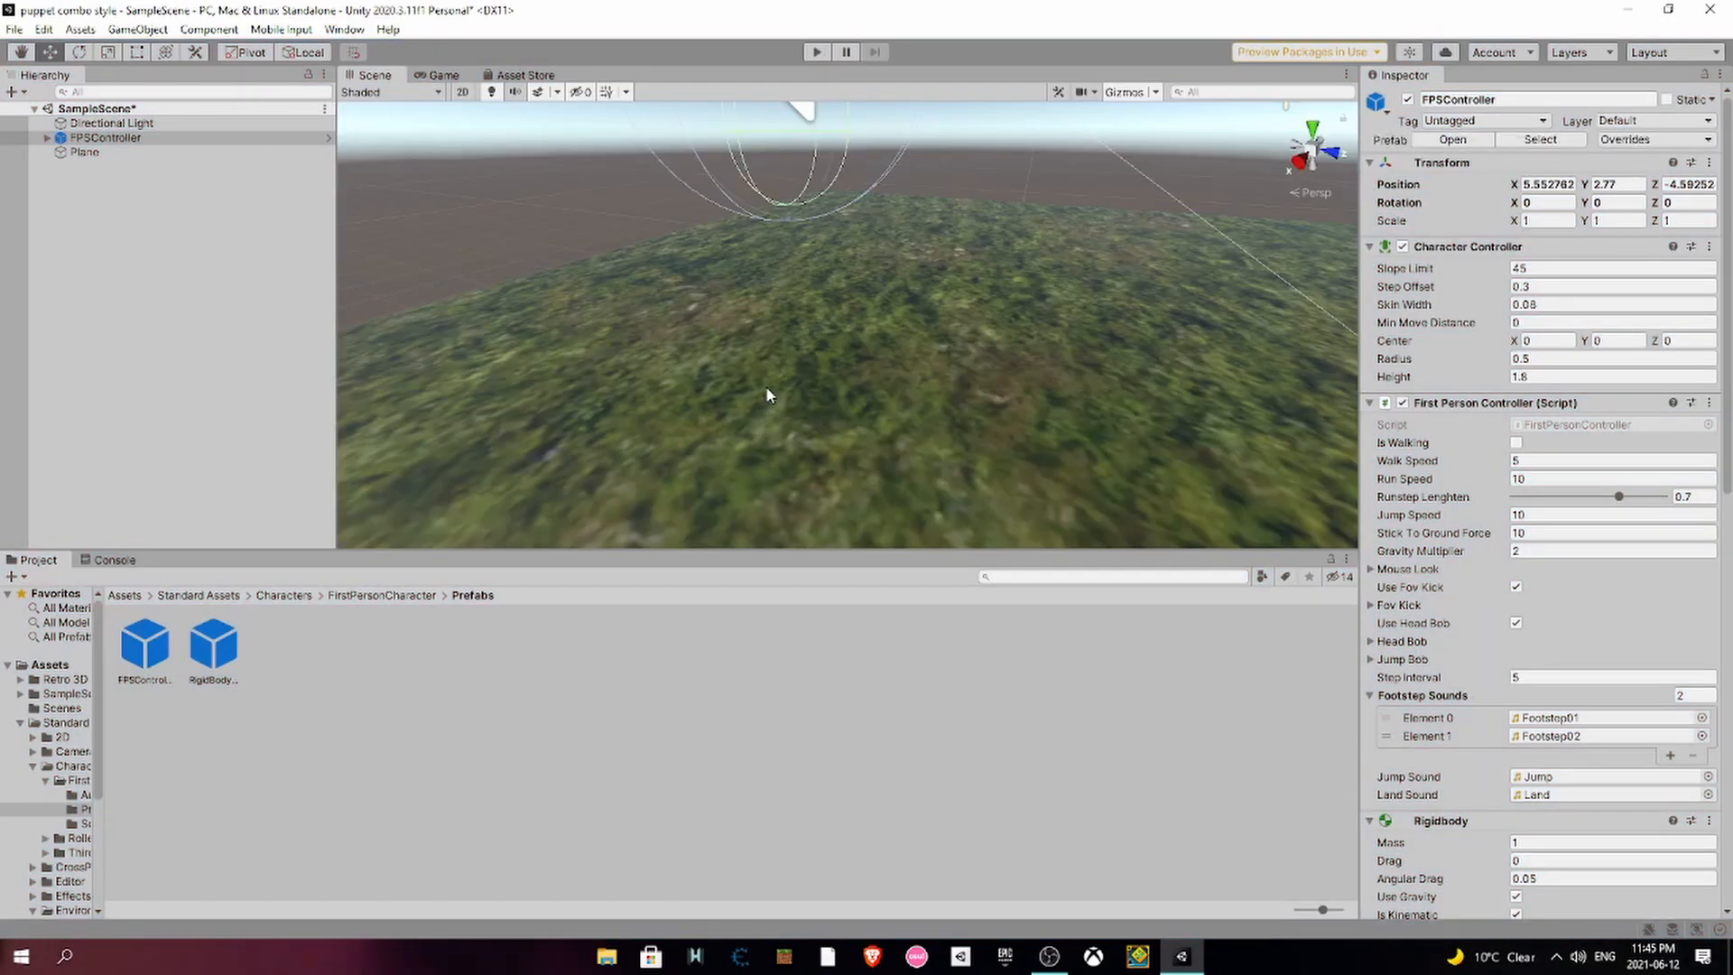
# - Add a Post-process Layer component to the FPSController
pyautogui.click(658, 310)
pyautogui.moveTo(658, 311); pyautogui.dragTo(580, 532, button='right')
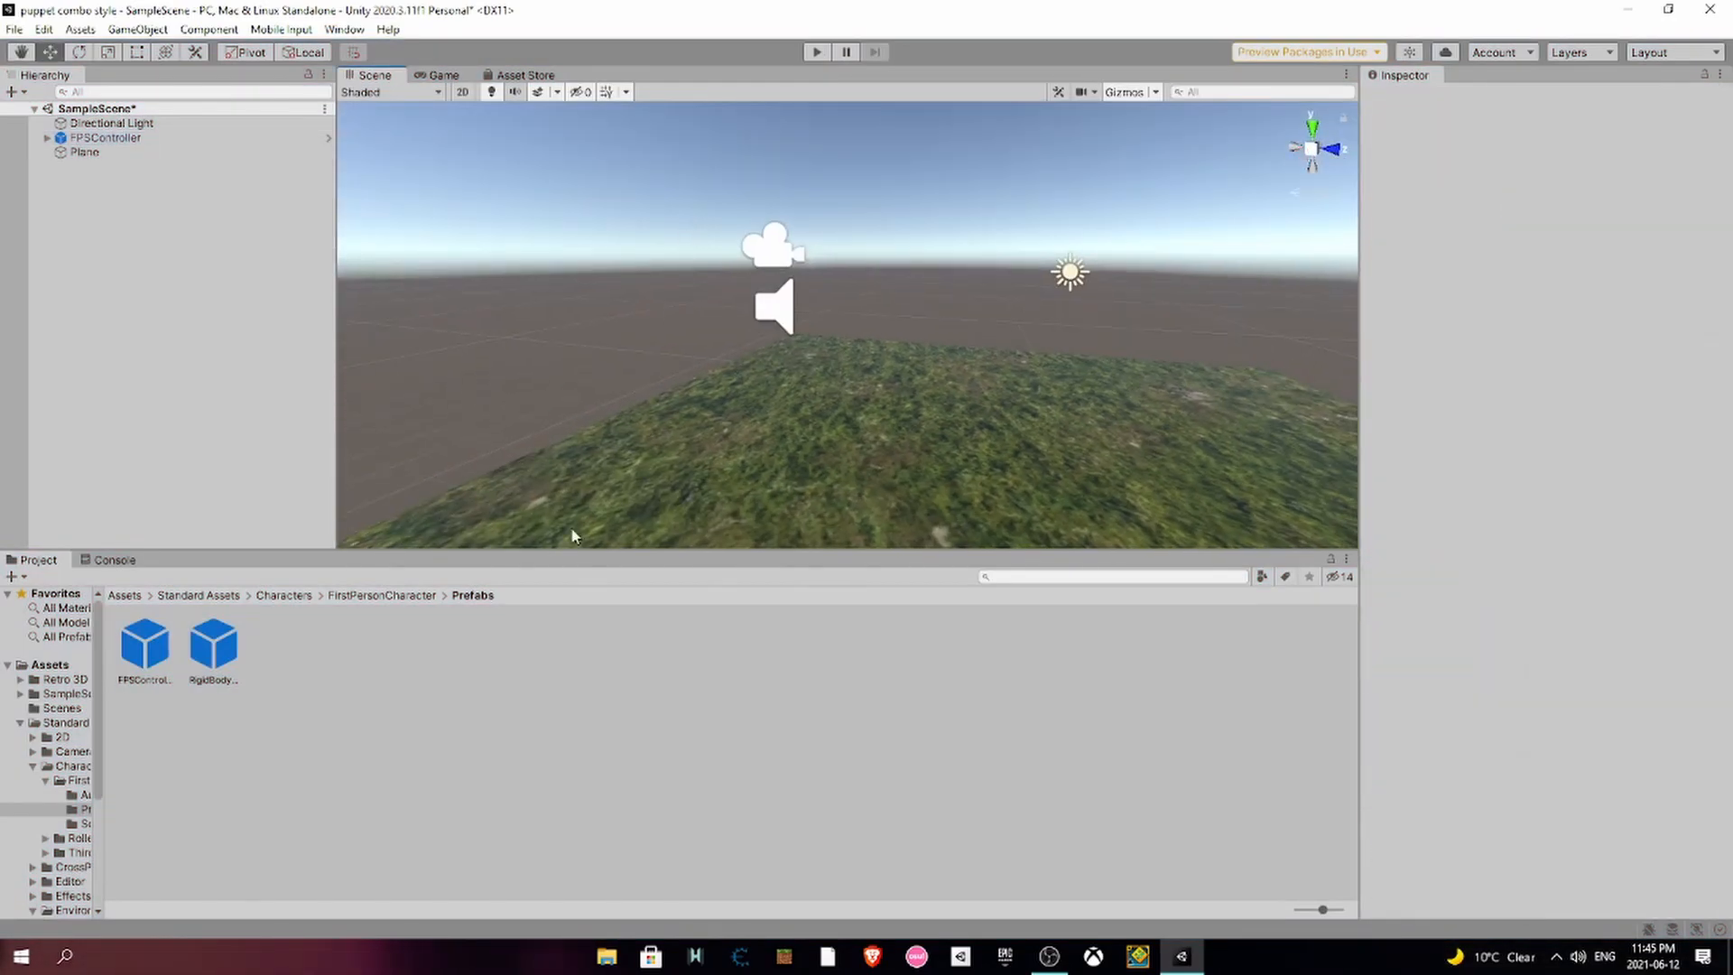
pyautogui.click(124, 596)
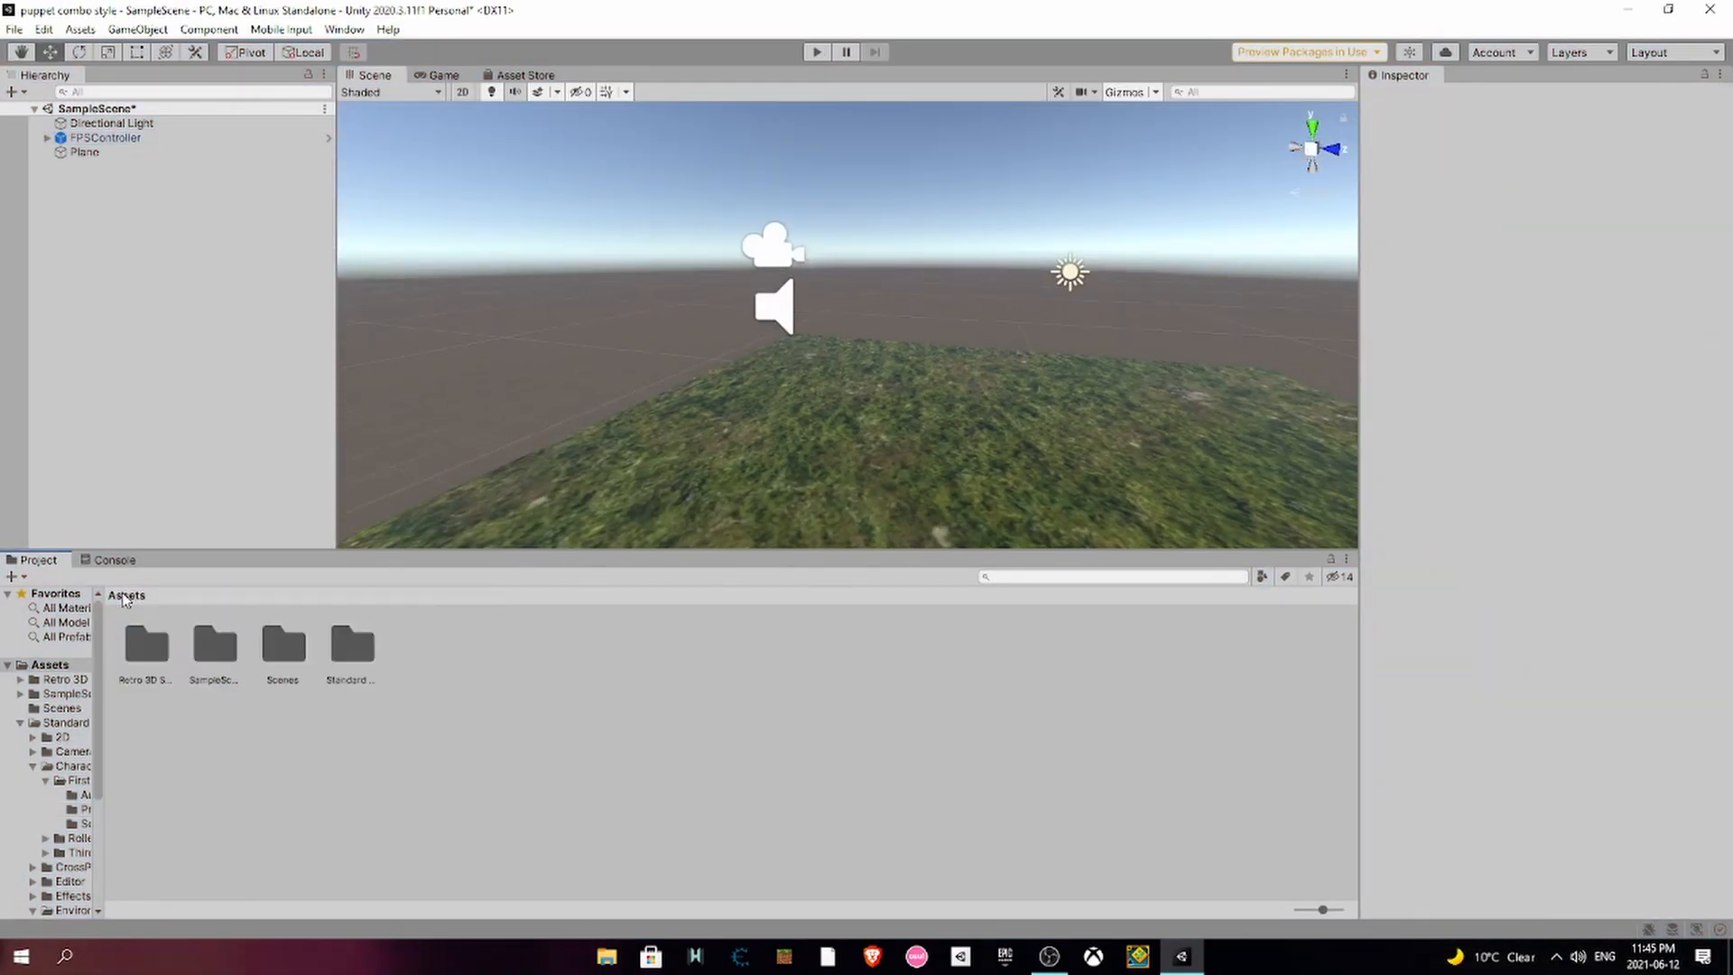
pyautogui.click(798, 236)
pyautogui.scroll(-10, 1490, 397)
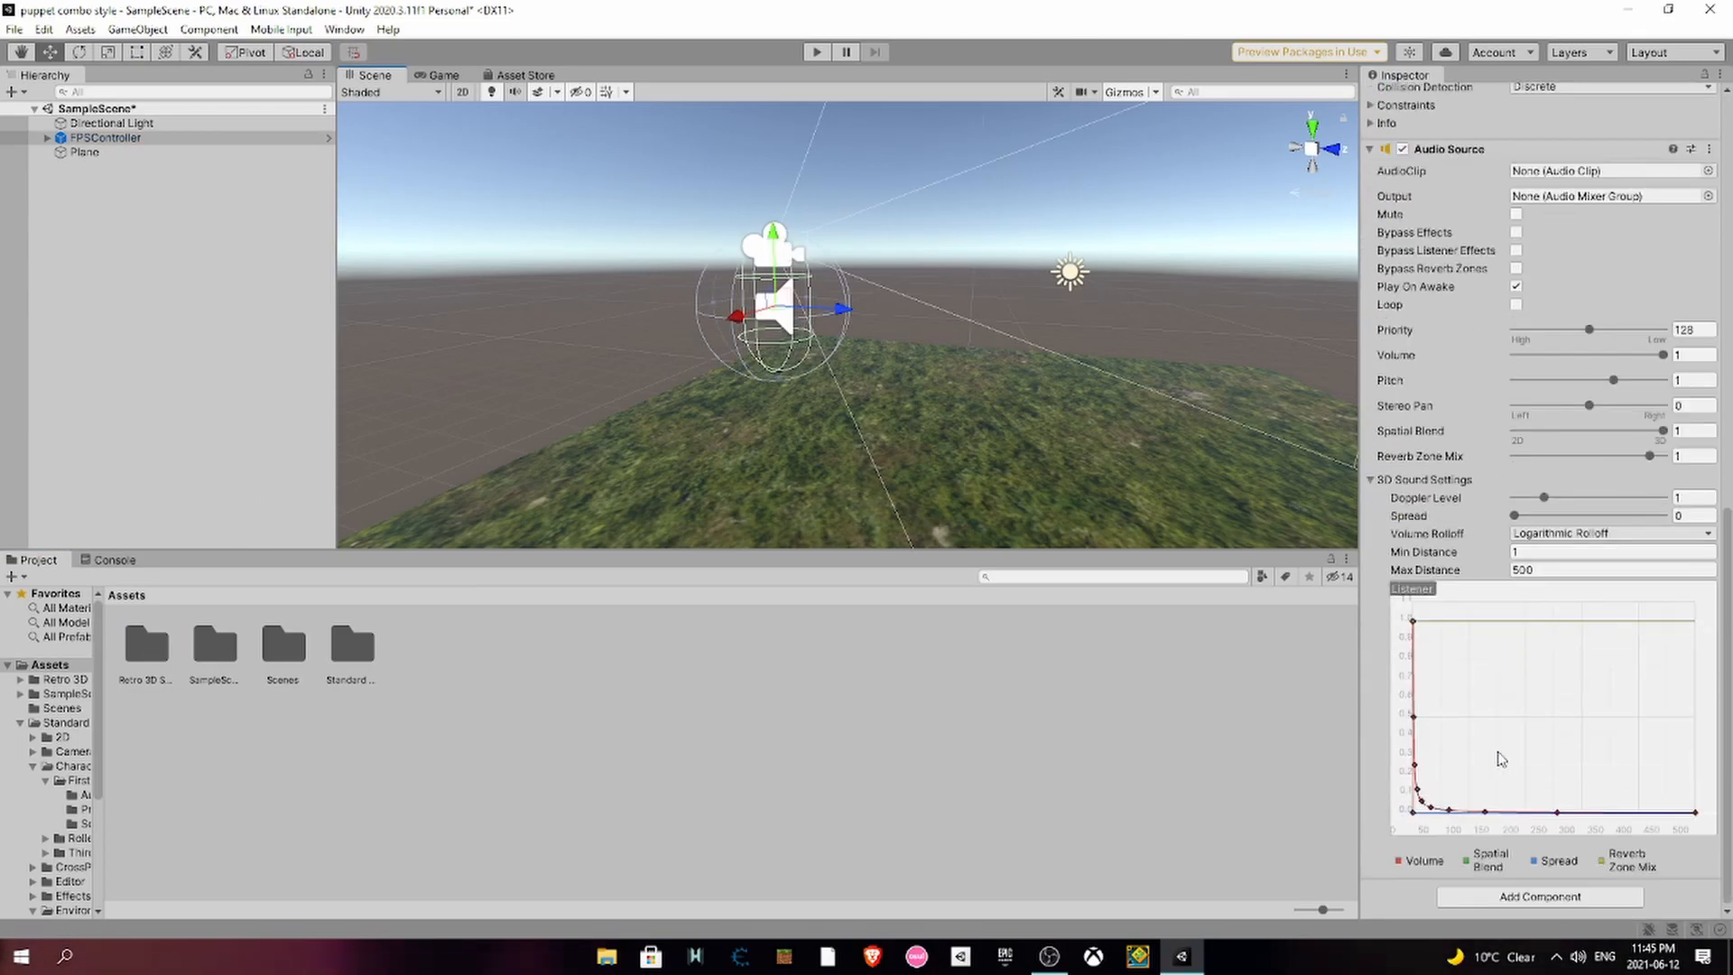
pyautogui.click(1540, 896)
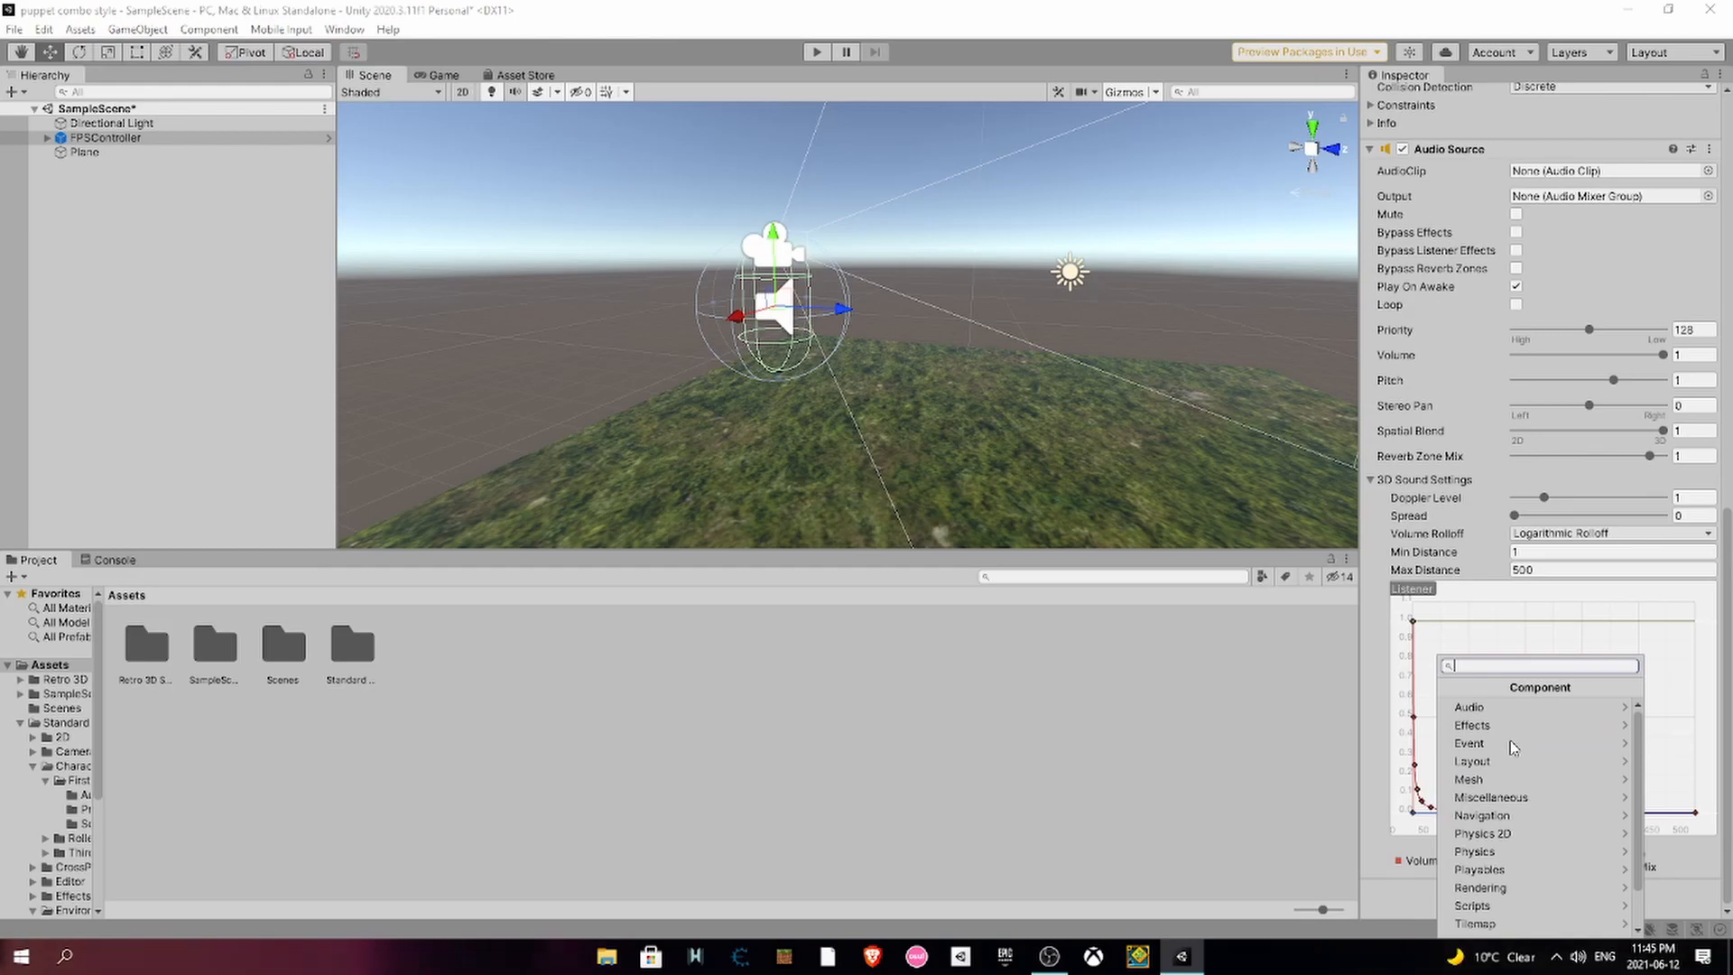
pyautogui.click(1510, 740)
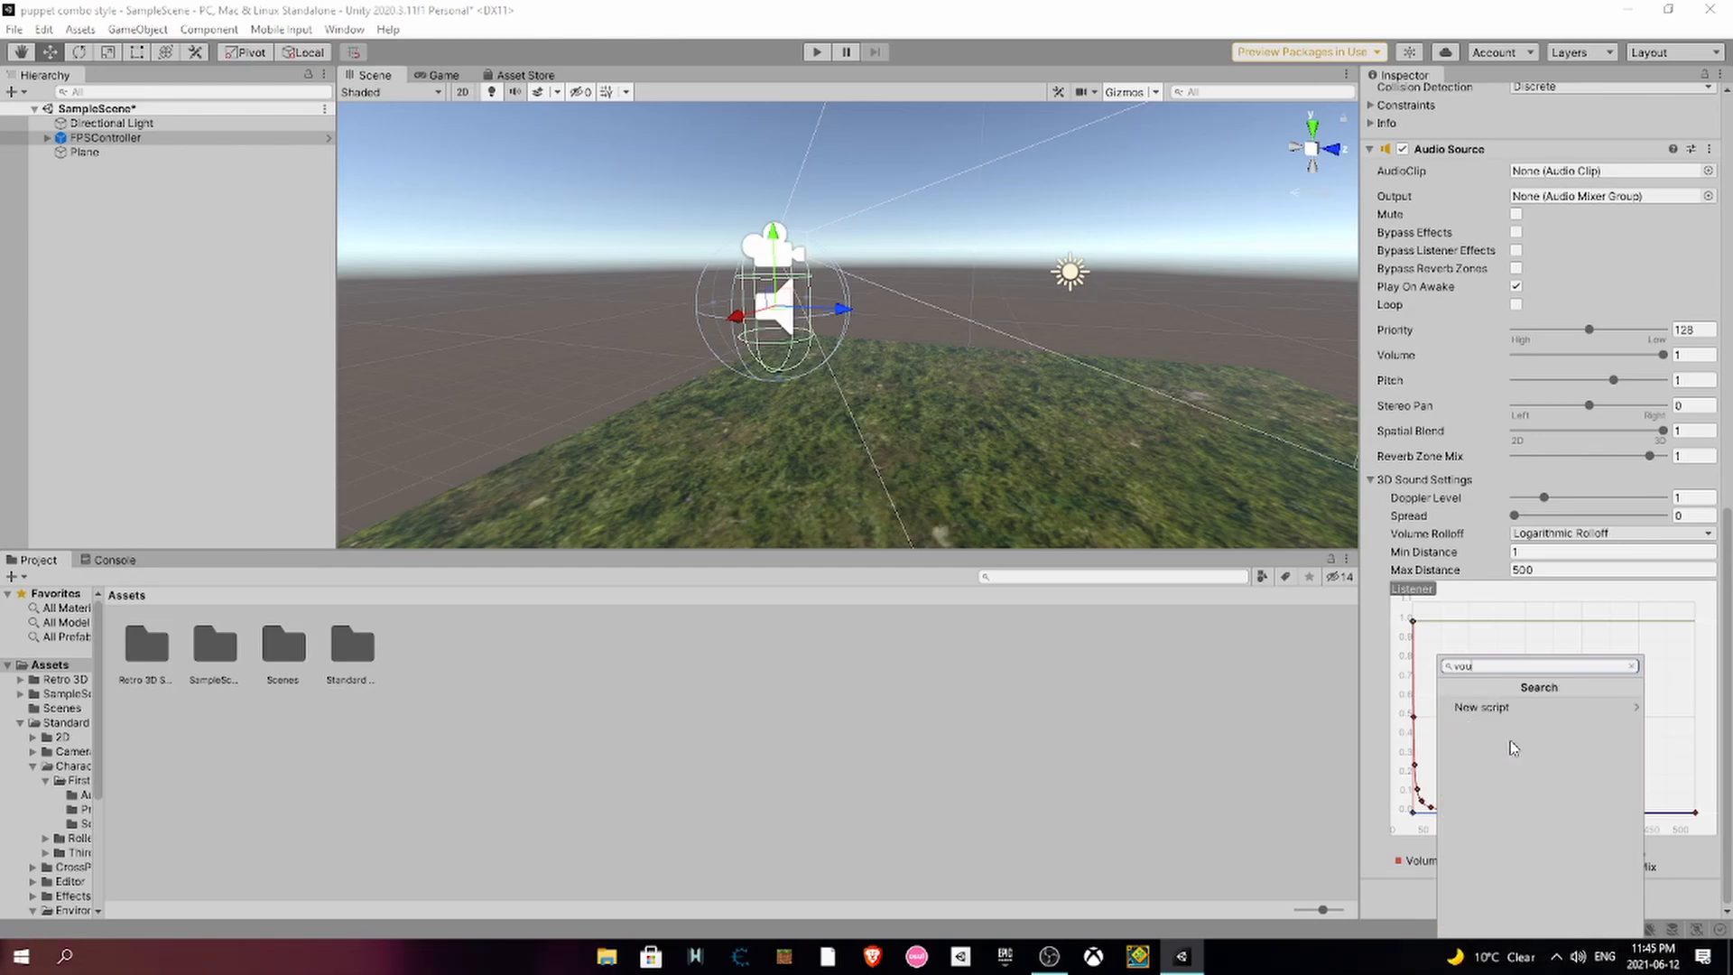
pyautogui.press('Left')
pyautogui.write('po')
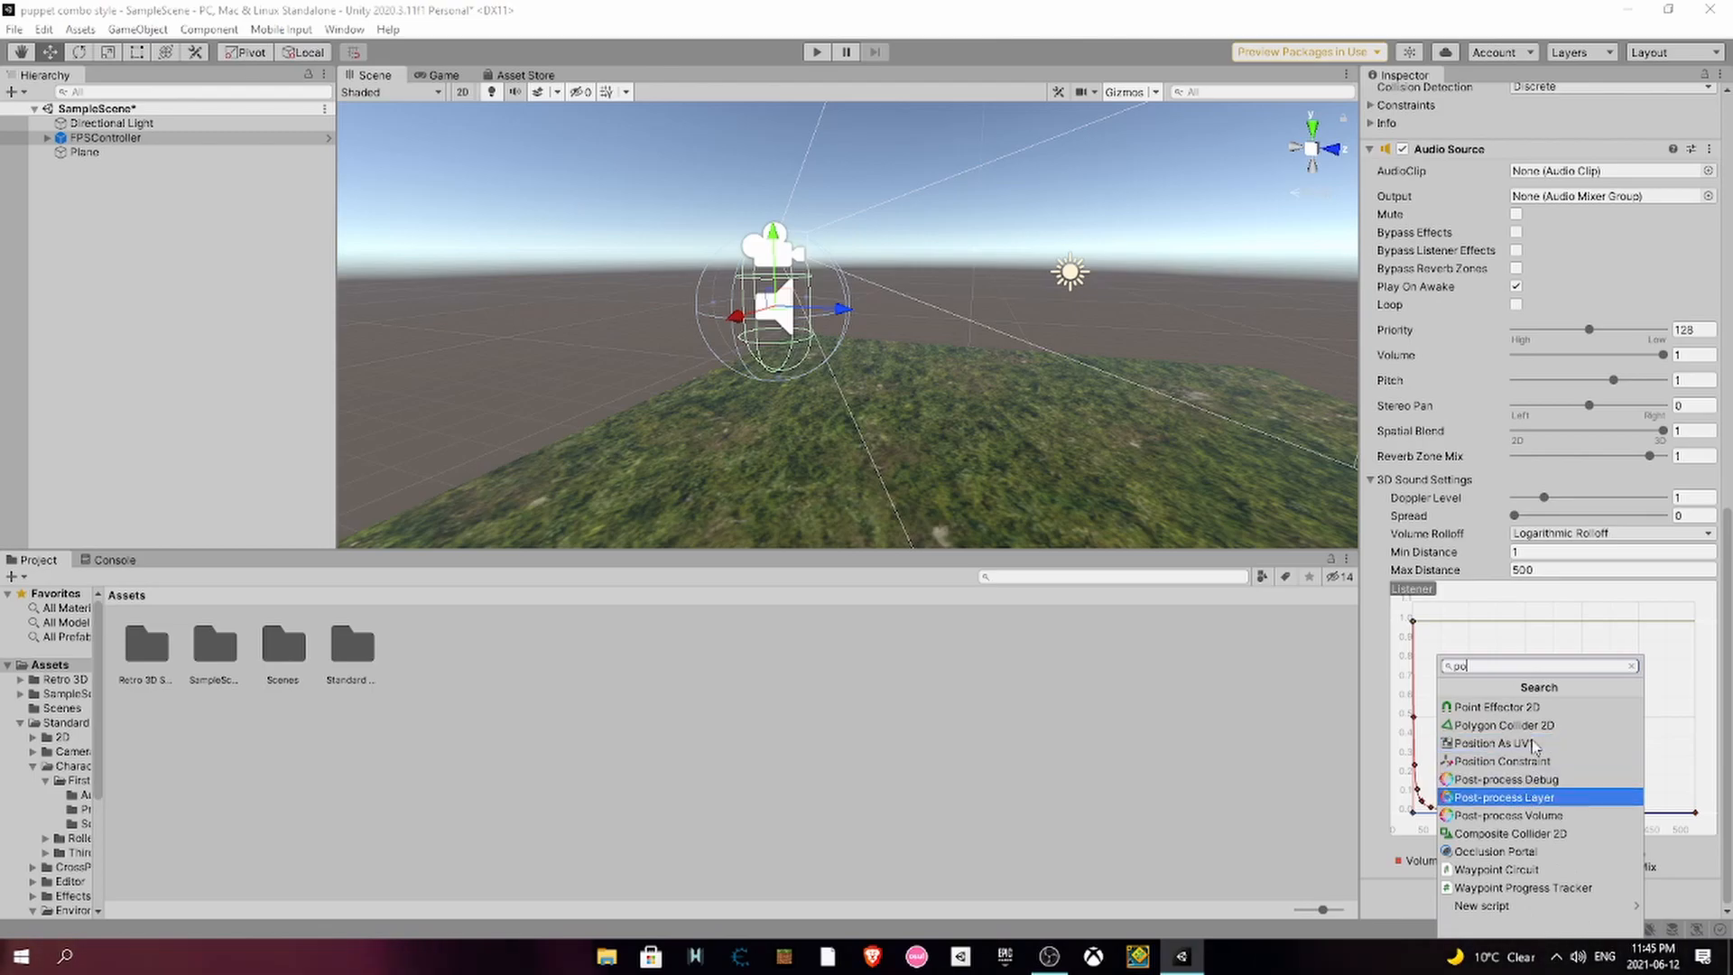
pyautogui.press('Return')
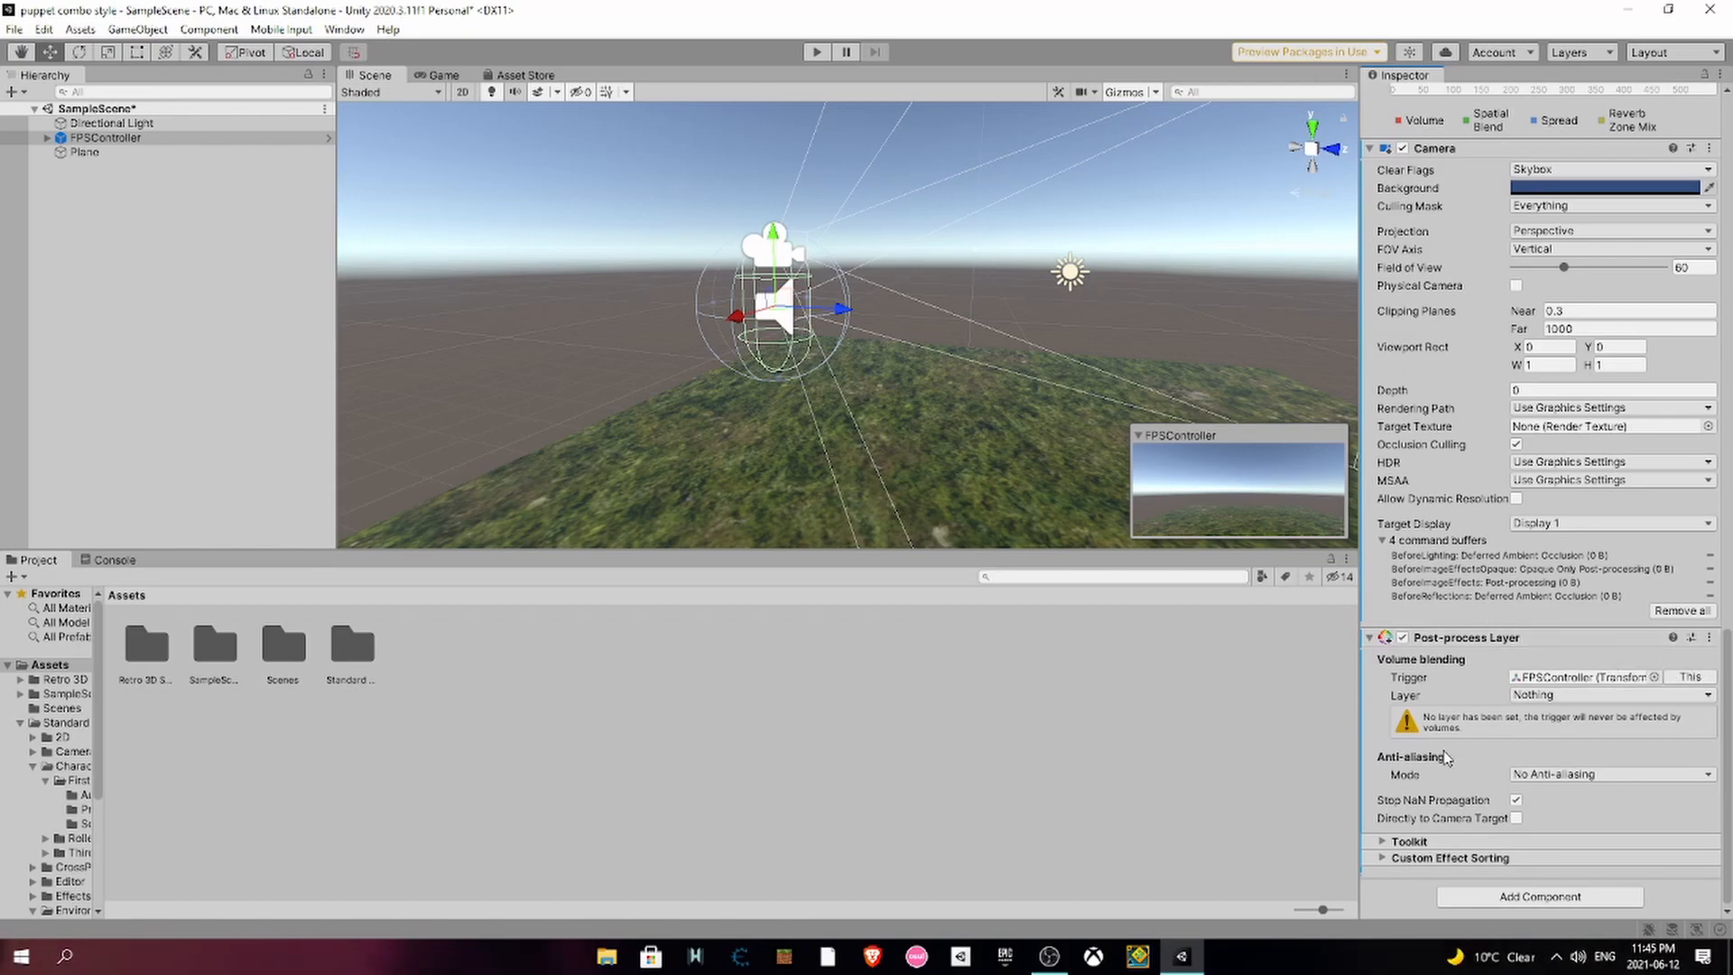
# - Collapse the FPSController's component sections from Character Controller through Camera, leaving the Post-process Layer settings expanded
pyautogui.scroll(10, 1472, 456)
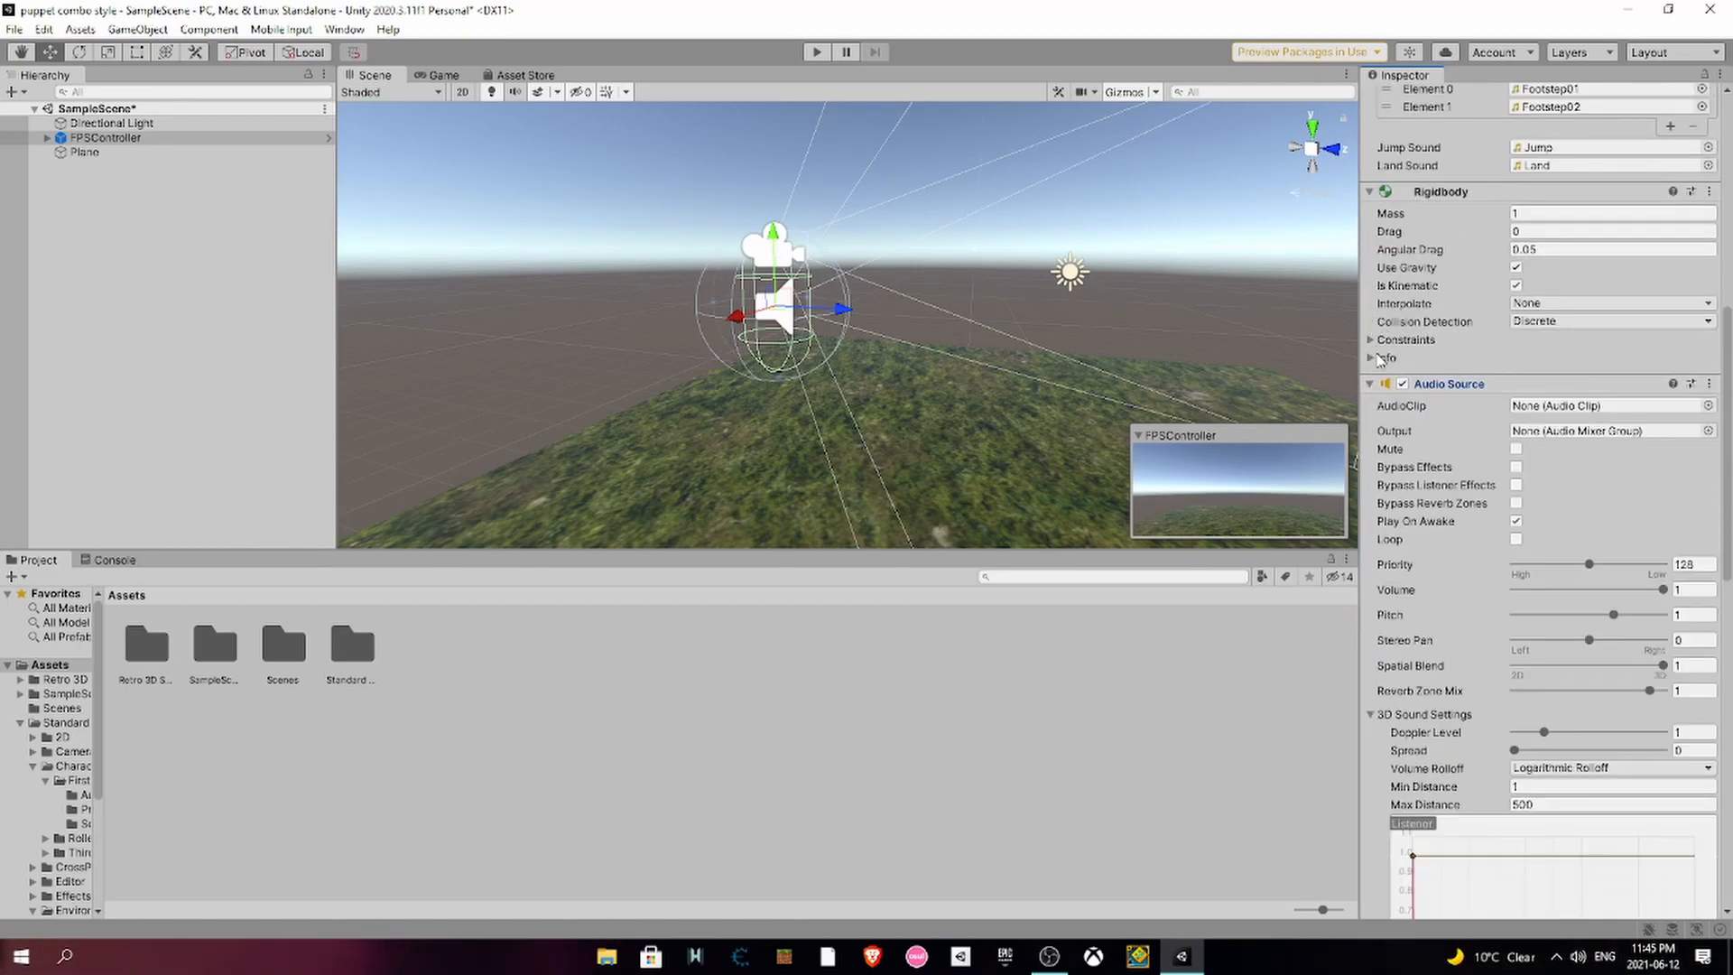
pyautogui.click(1370, 385)
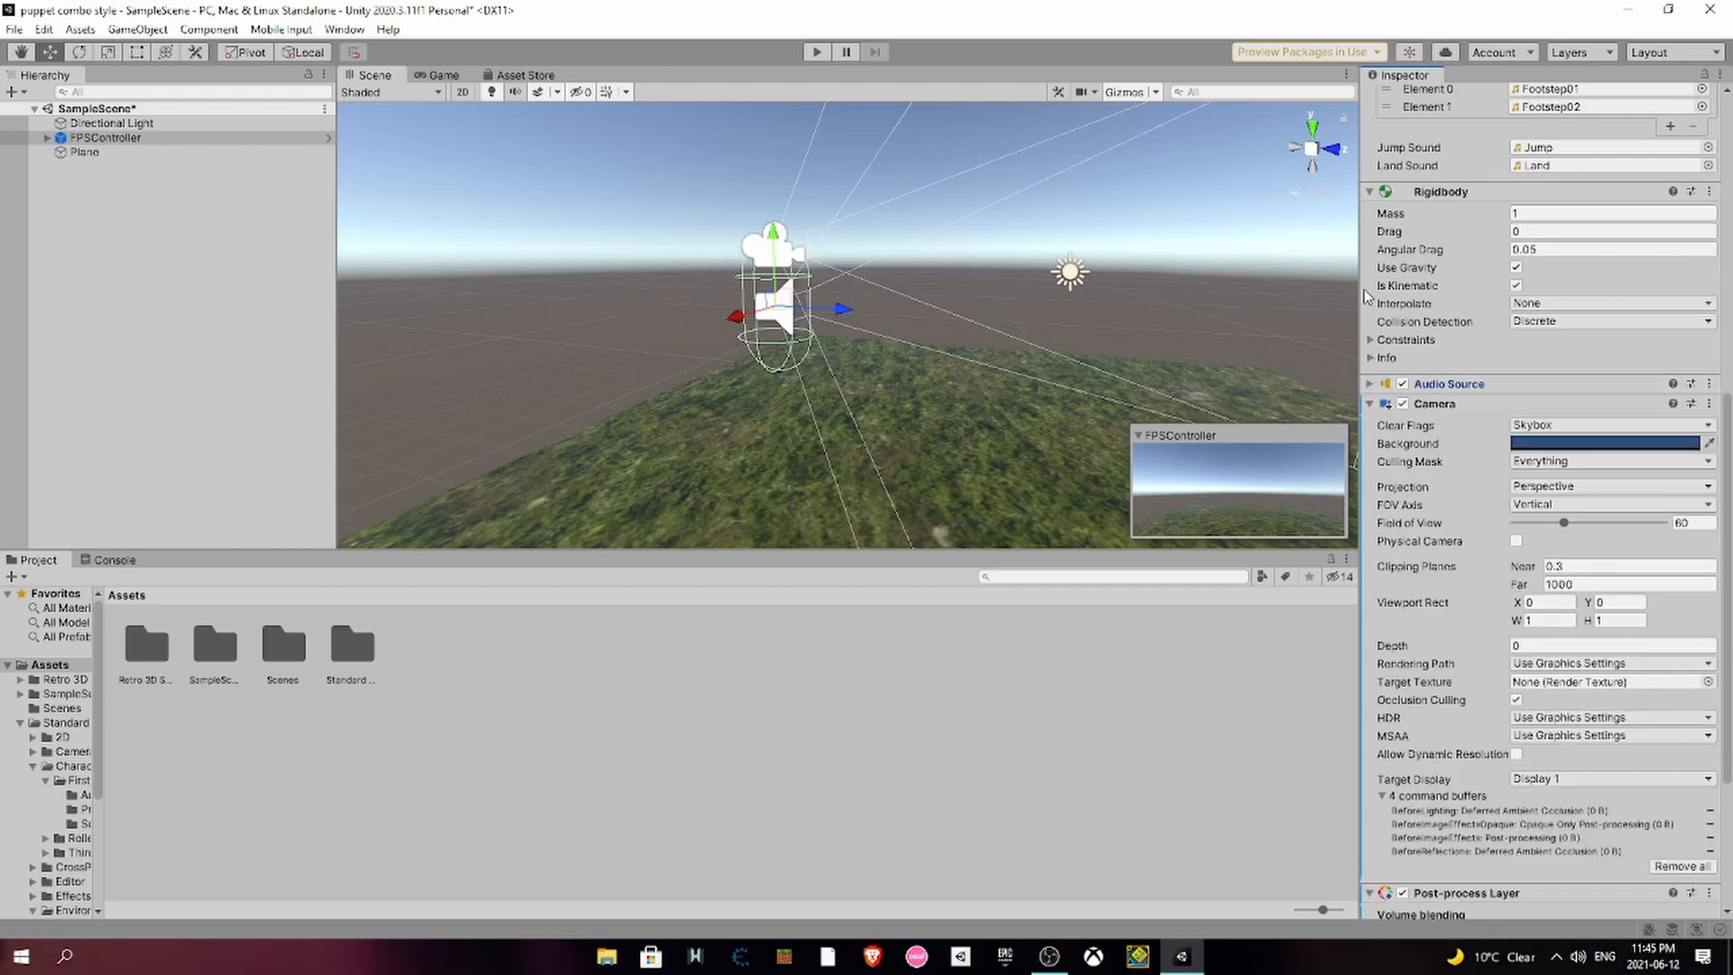
pyautogui.click(1371, 192)
pyautogui.click(1371, 233)
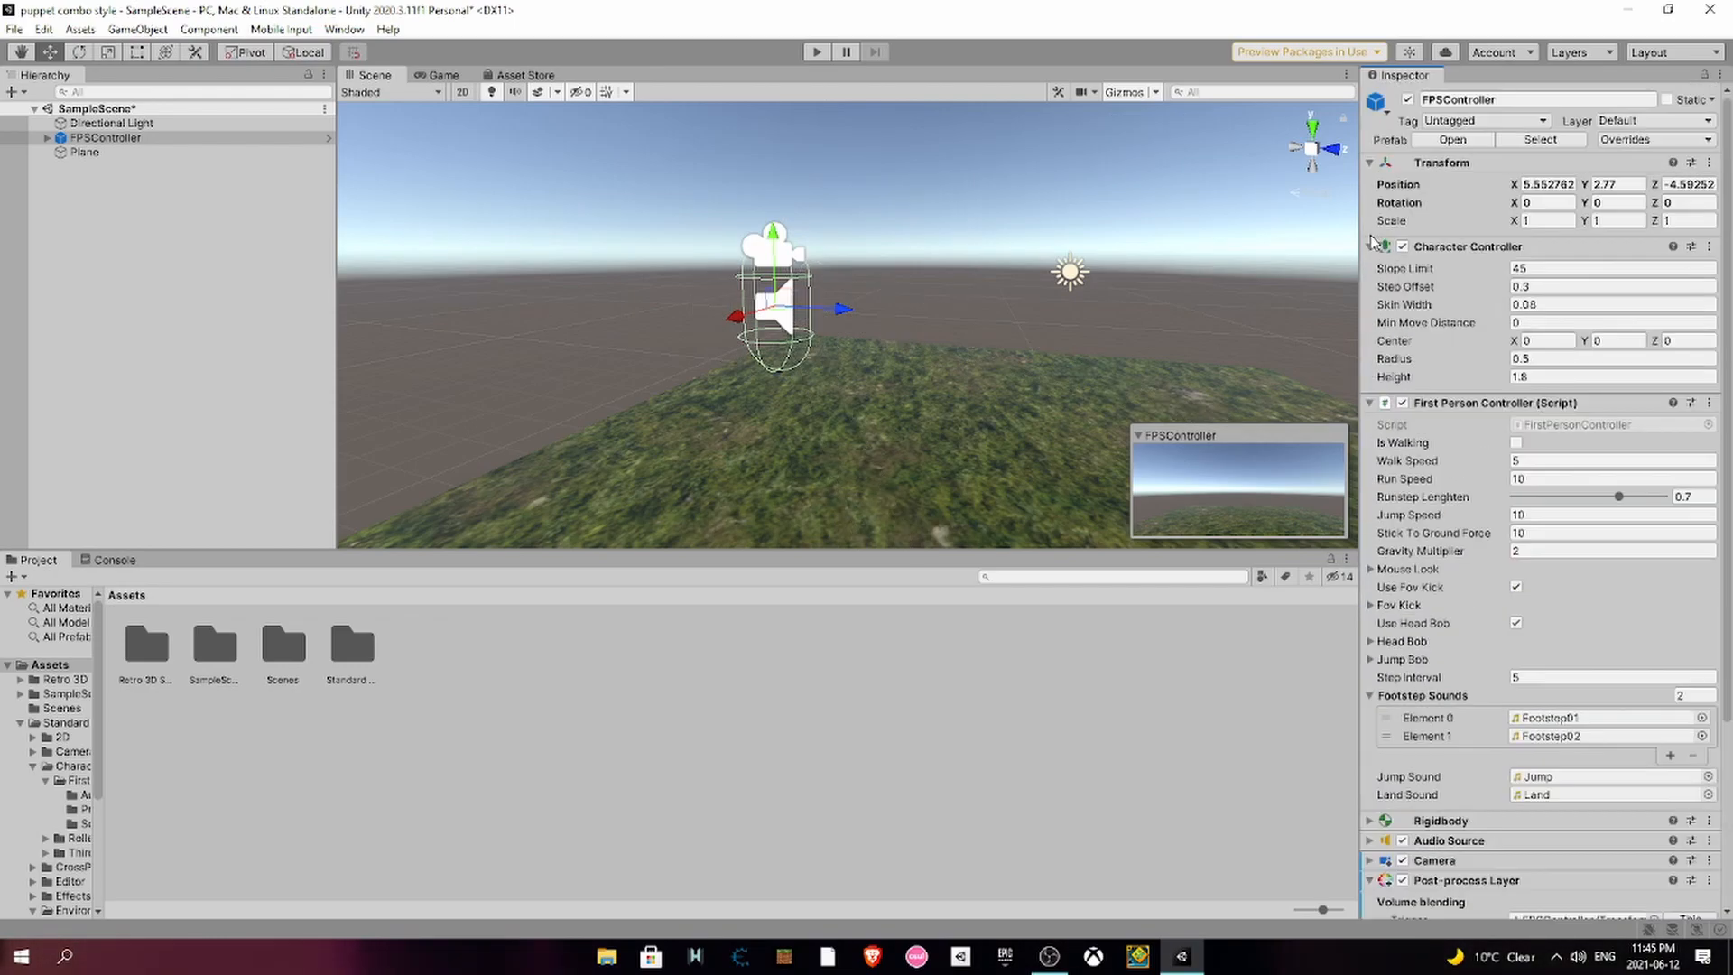
pyautogui.click(1369, 247)
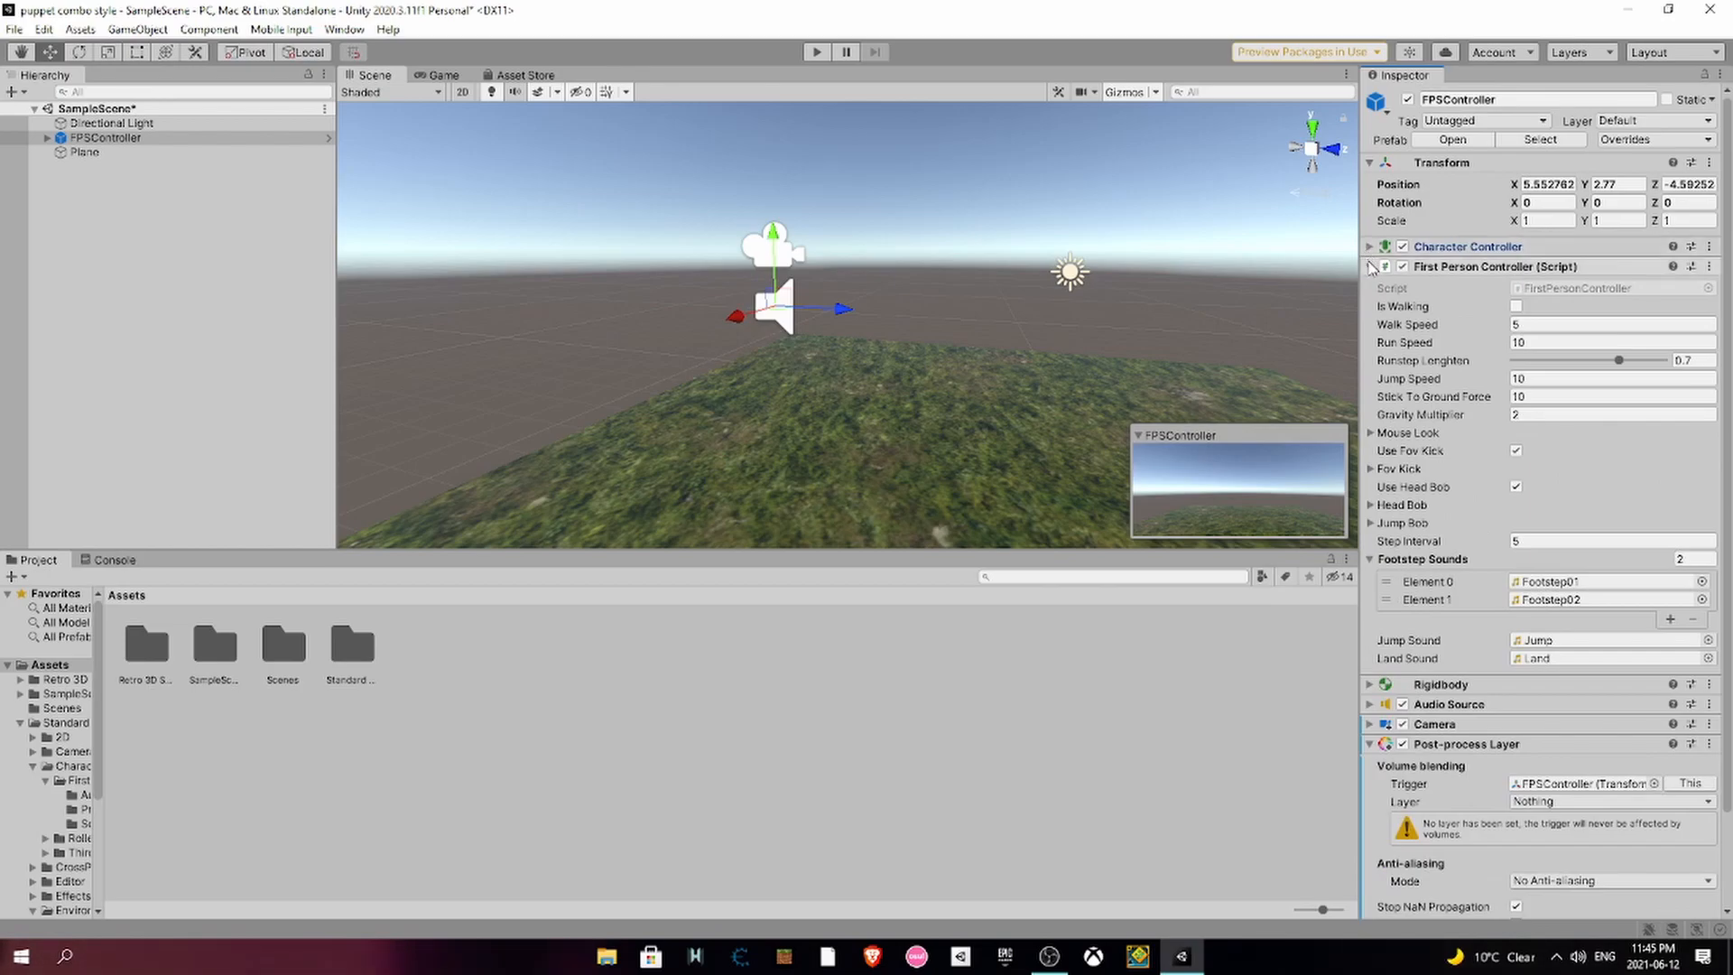
pyautogui.click(1371, 266)
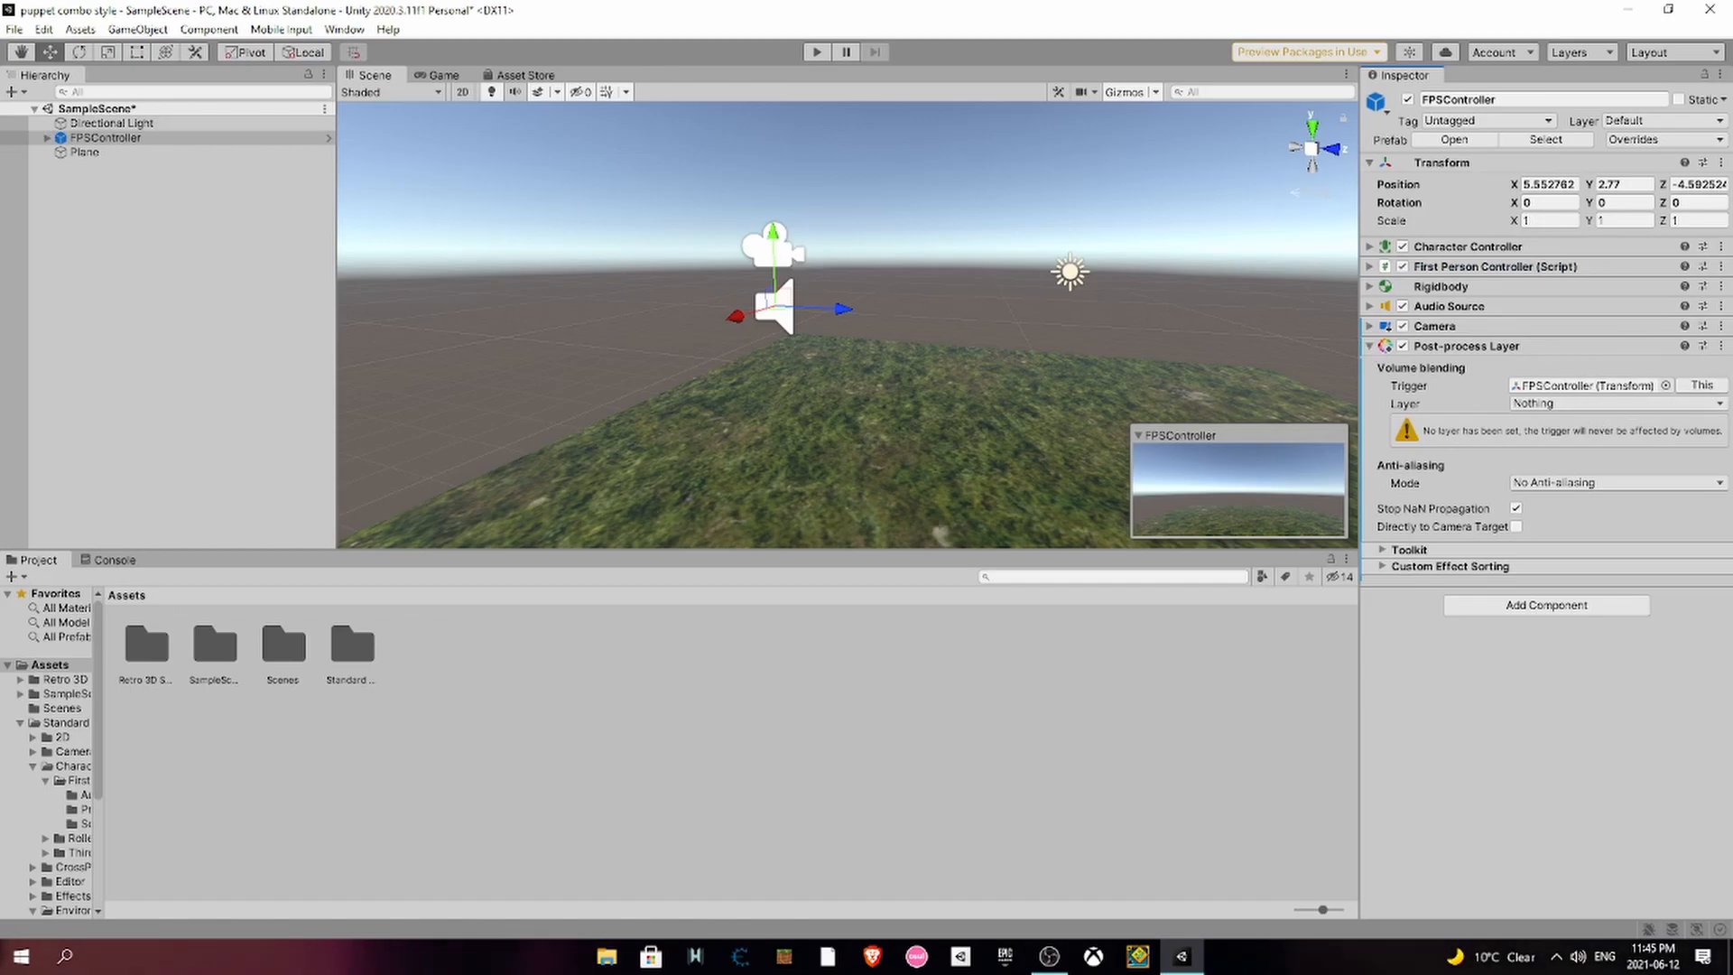
# - Move the Post-process Layer component onto the FirstPersonCharacter child and set its trigger to that same object
pyautogui.click(47, 137)
pyautogui.moveTo(1454, 346); pyautogui.dragTo(140, 158)
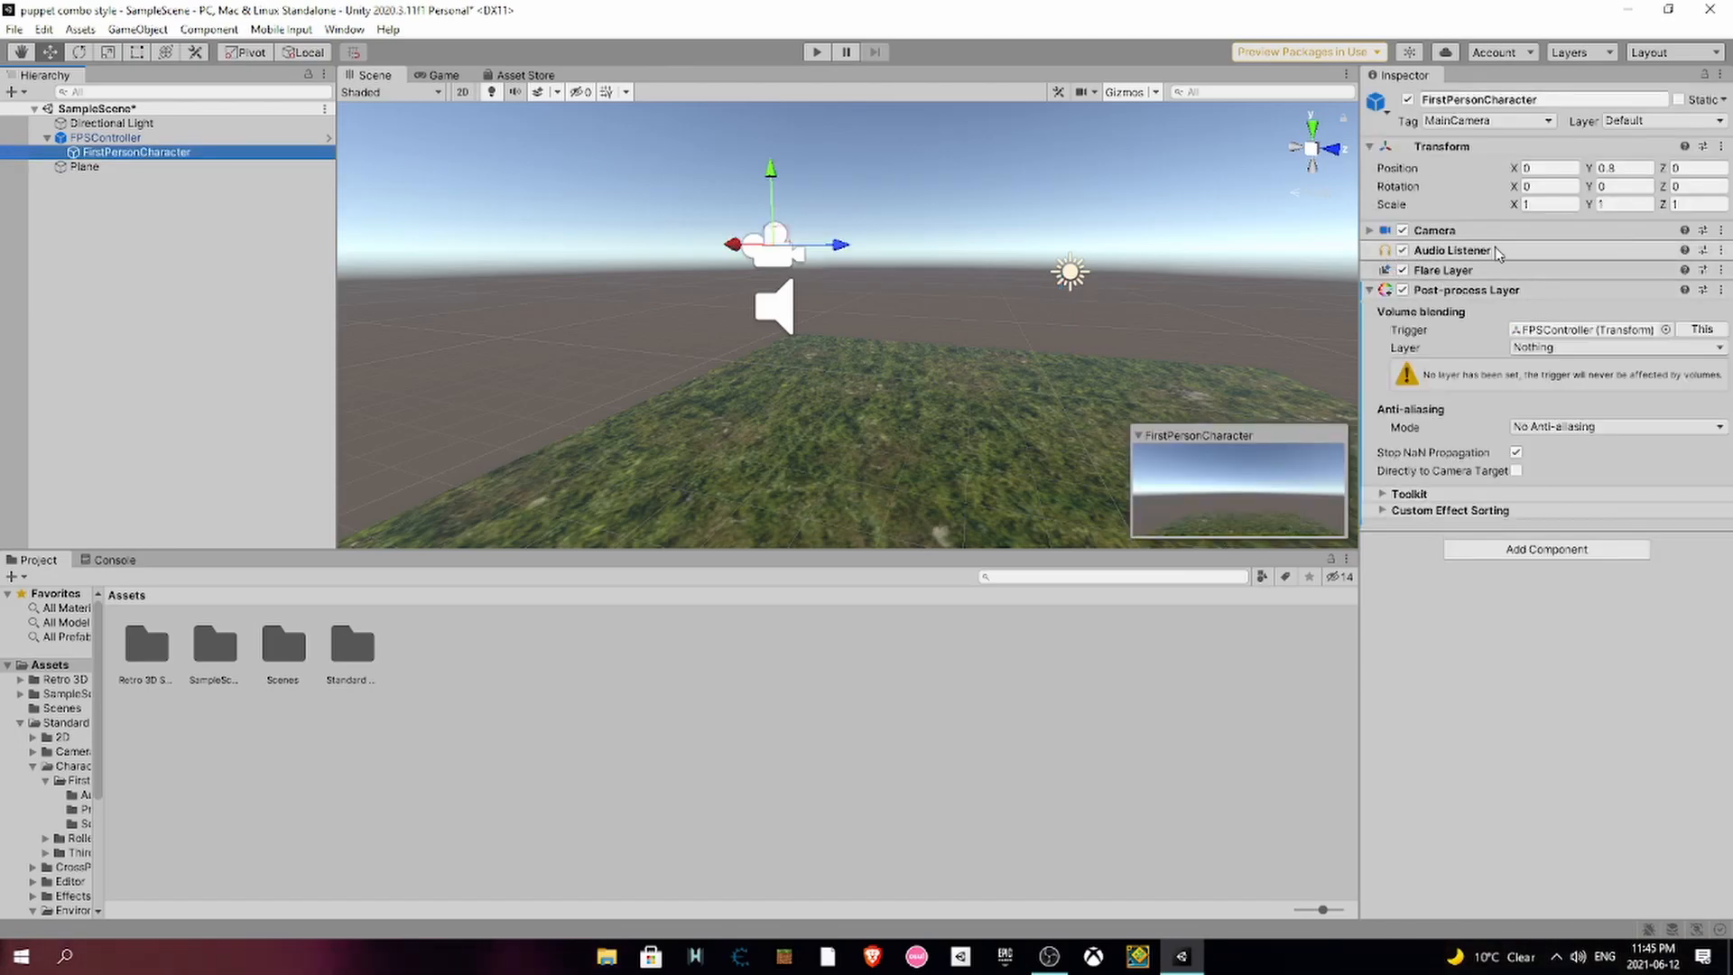
pyautogui.click(1702, 330)
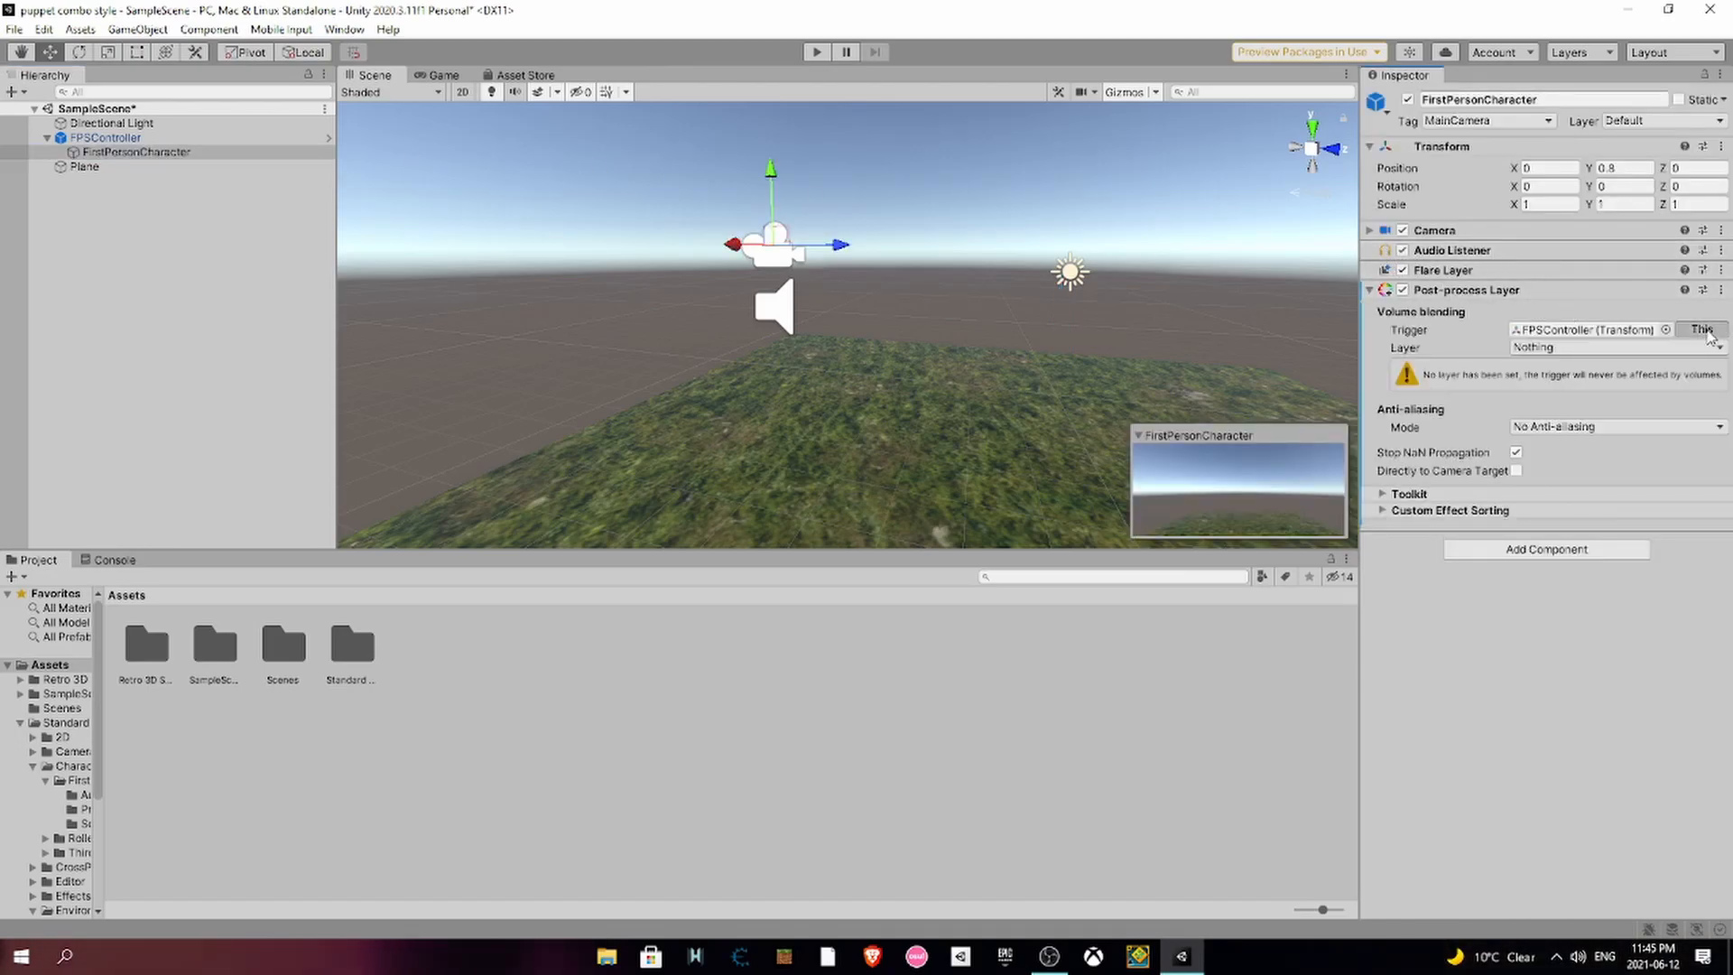
# - Create a new layer named "post processing" as User Layer 6 in the project's Tags & Layers settings
pyautogui.click(1622, 349)
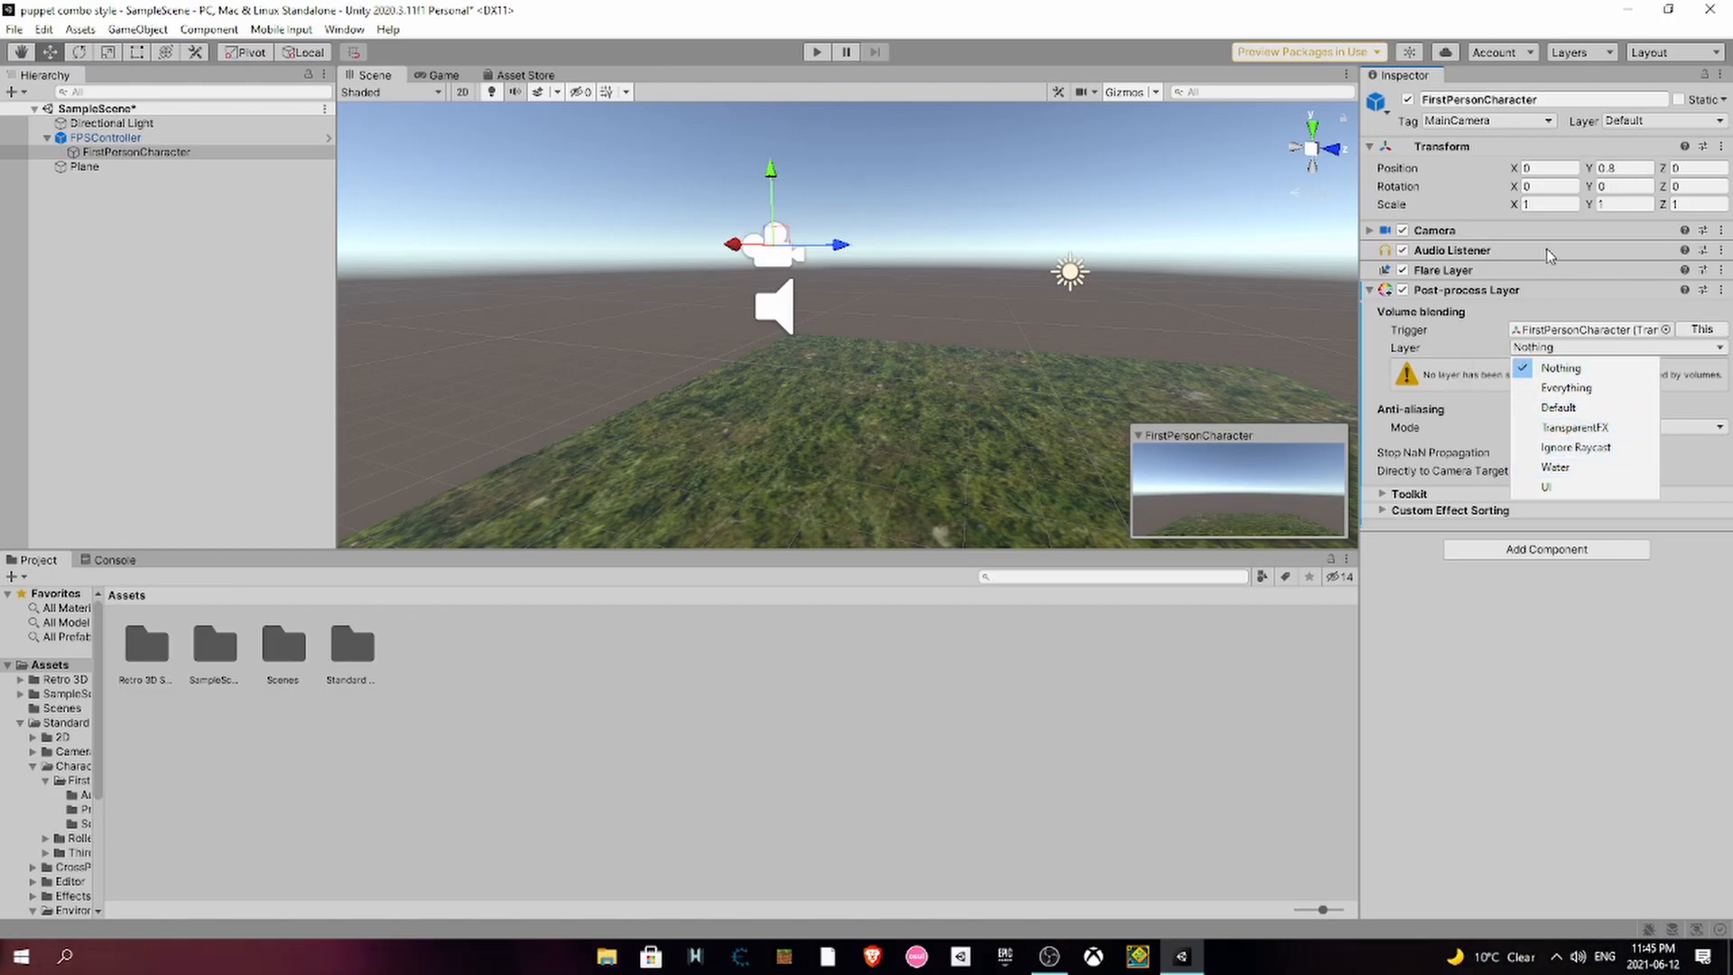
pyautogui.click(1520, 122)
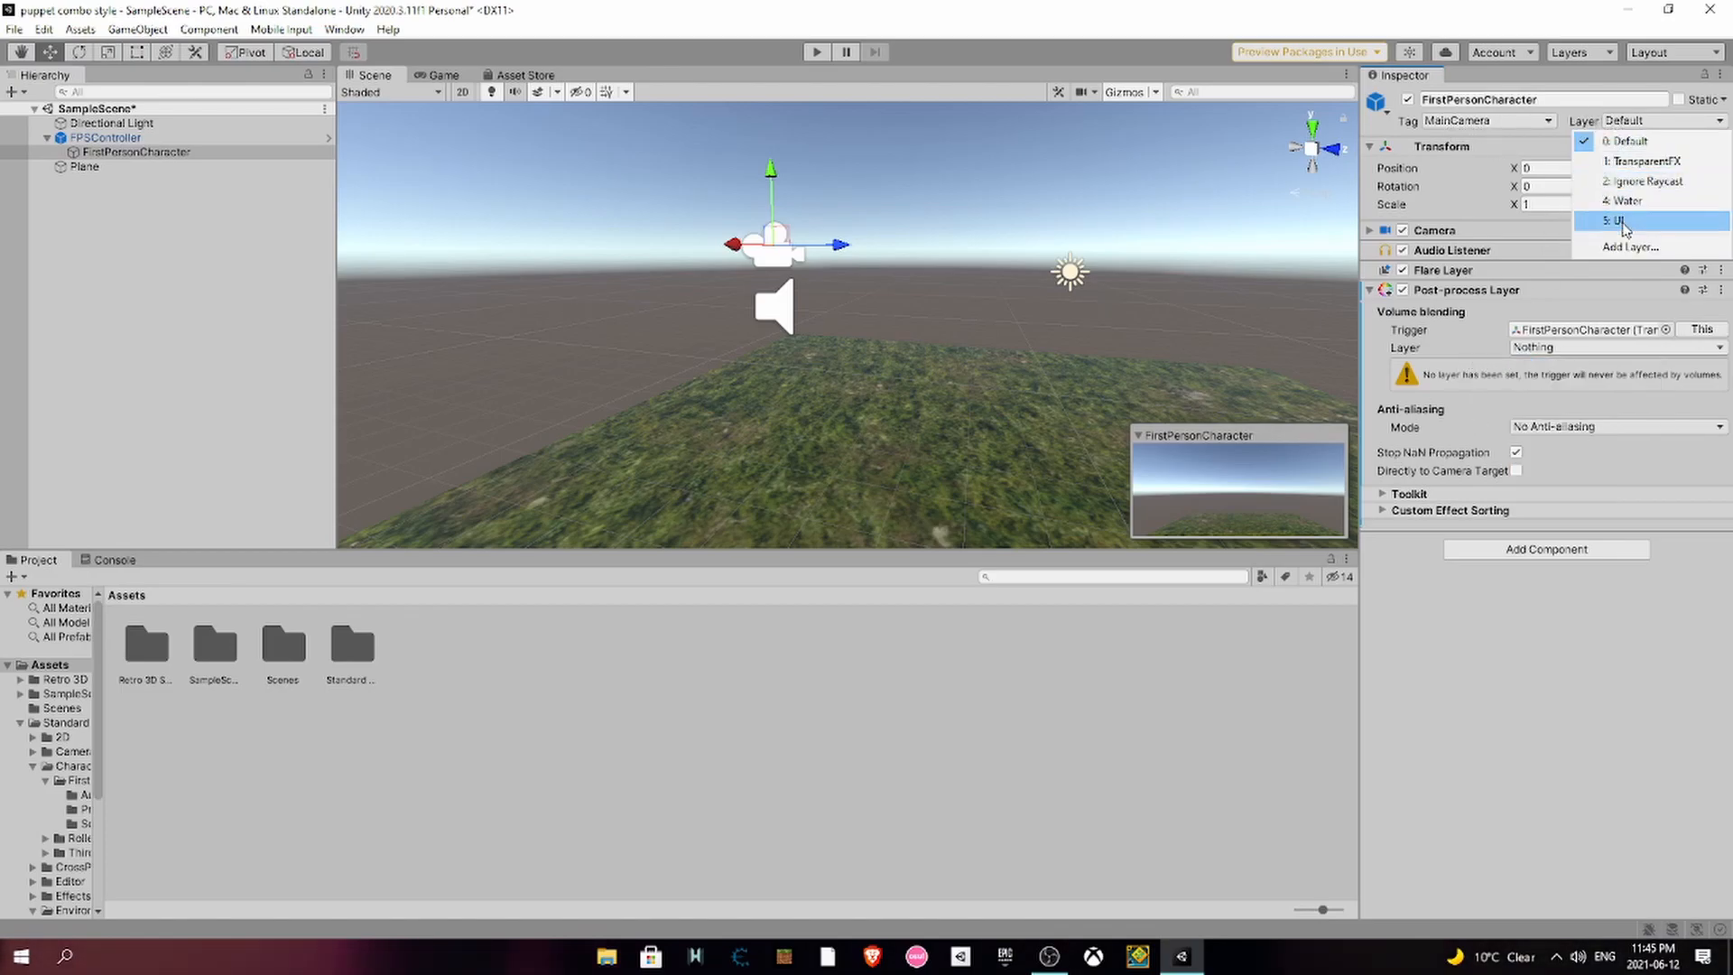
pyautogui.click(1490, 158)
pyautogui.click(1488, 147)
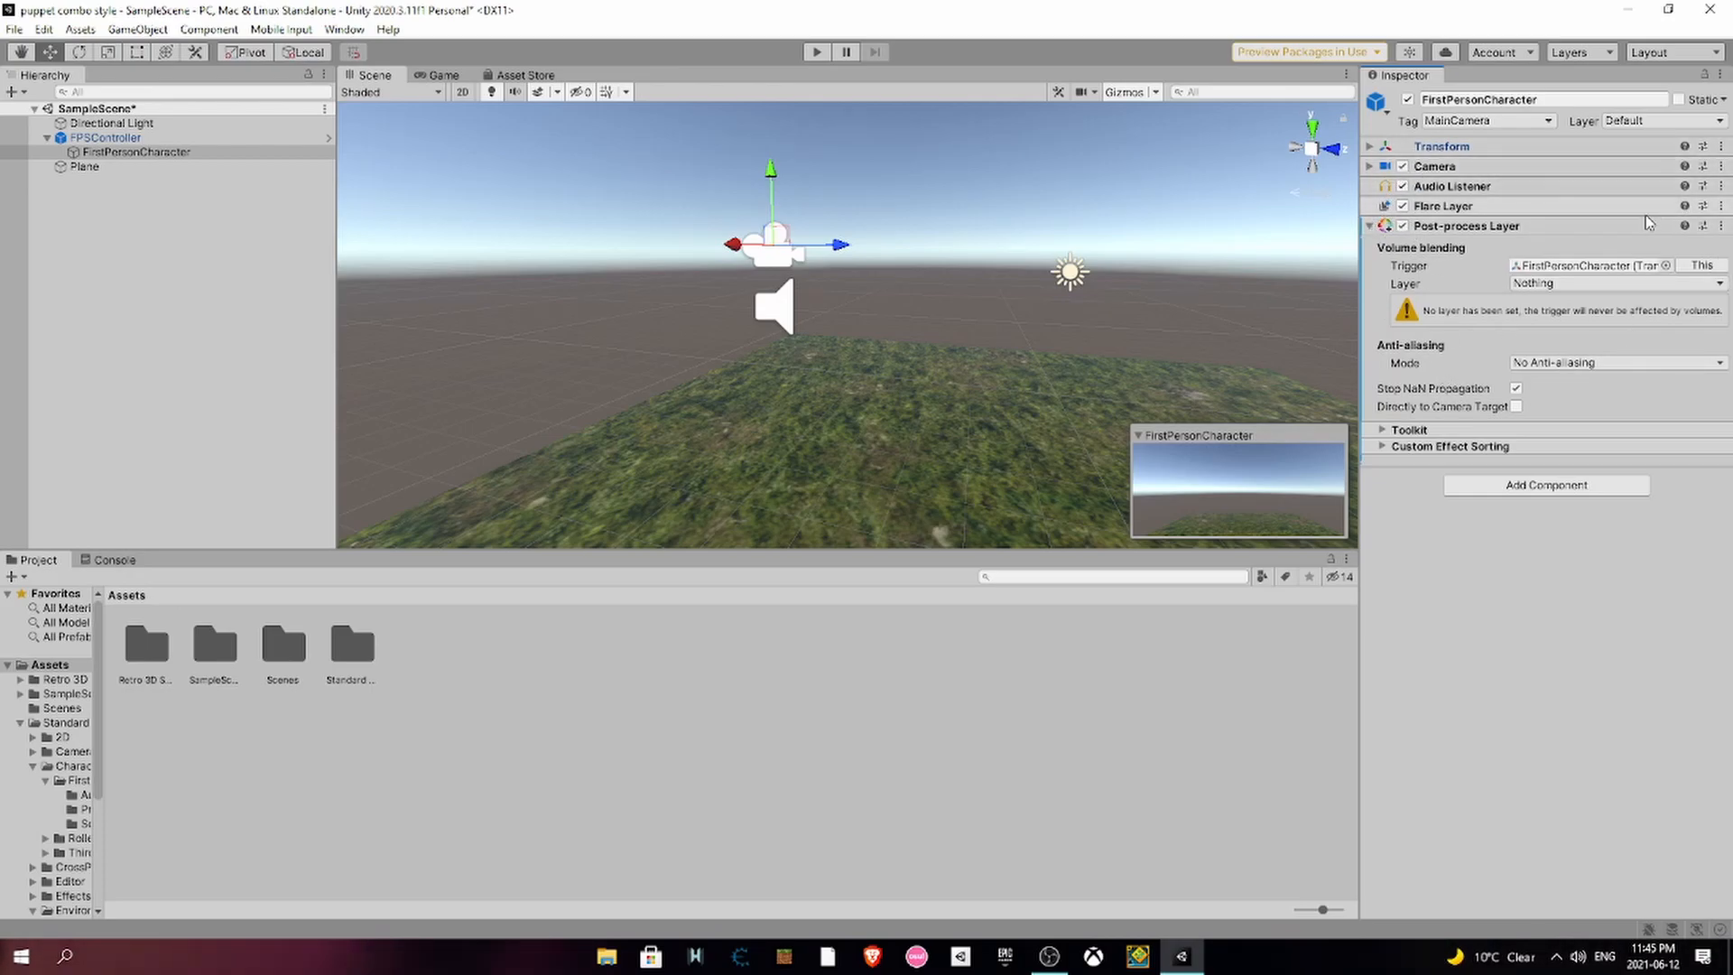
pyautogui.click(1663, 124)
pyautogui.click(1621, 268)
pyautogui.click(1537, 314)
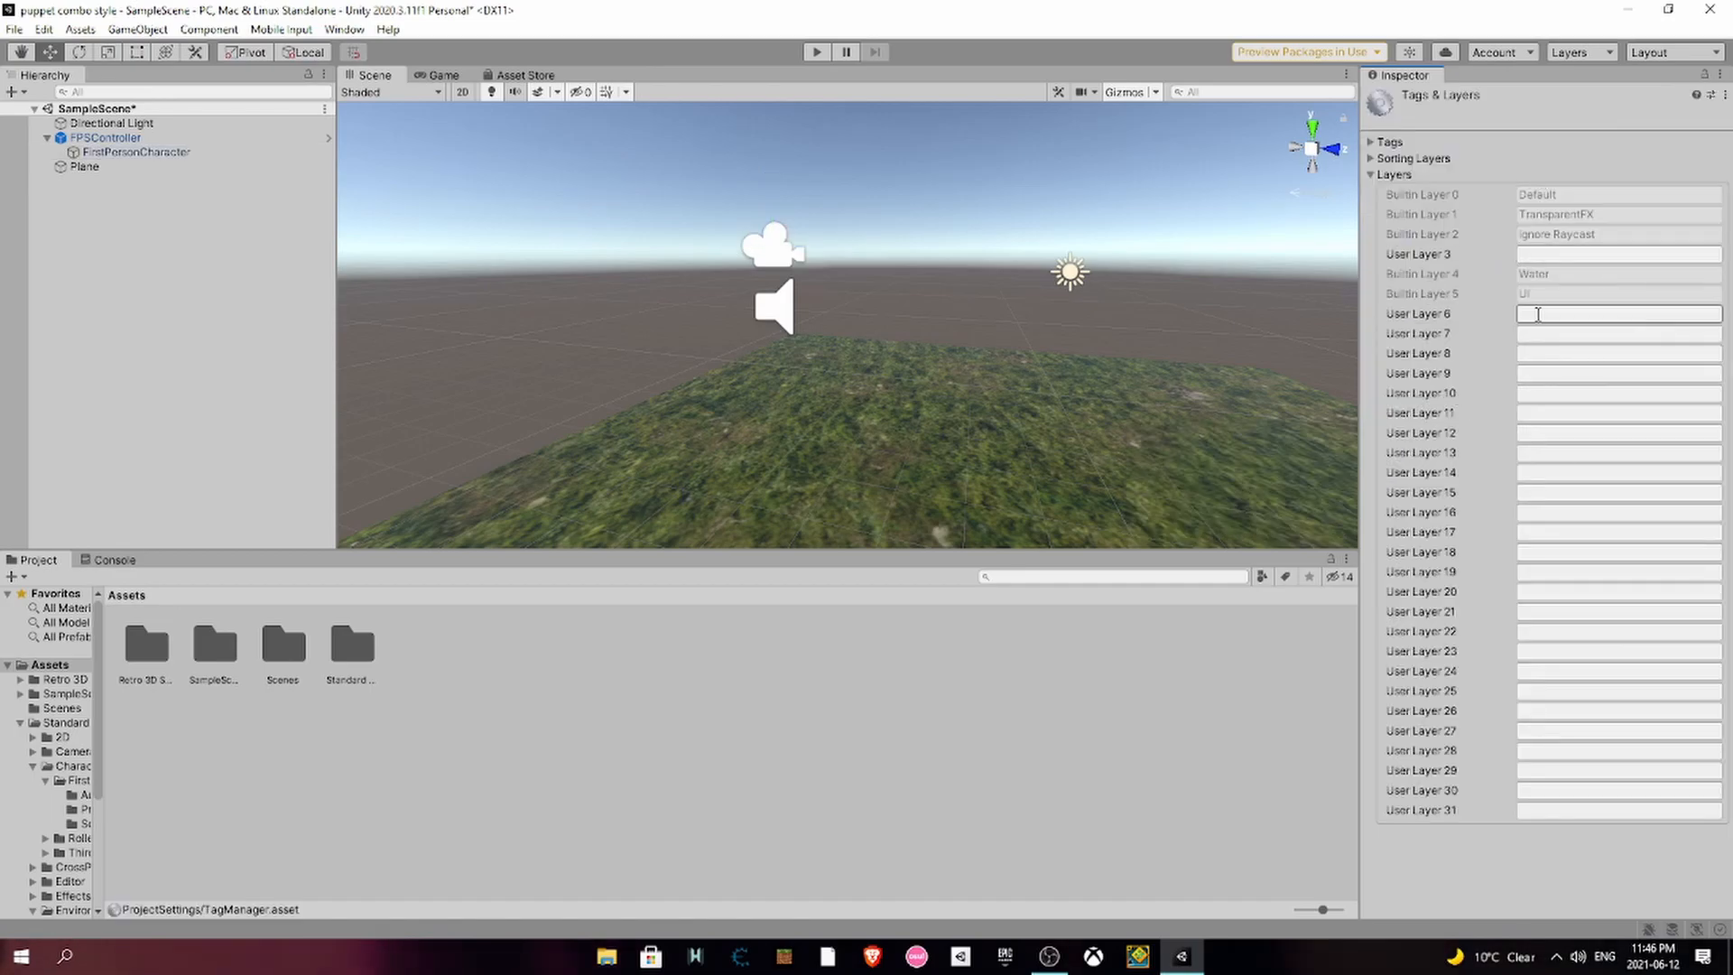
pyautogui.click(1533, 316)
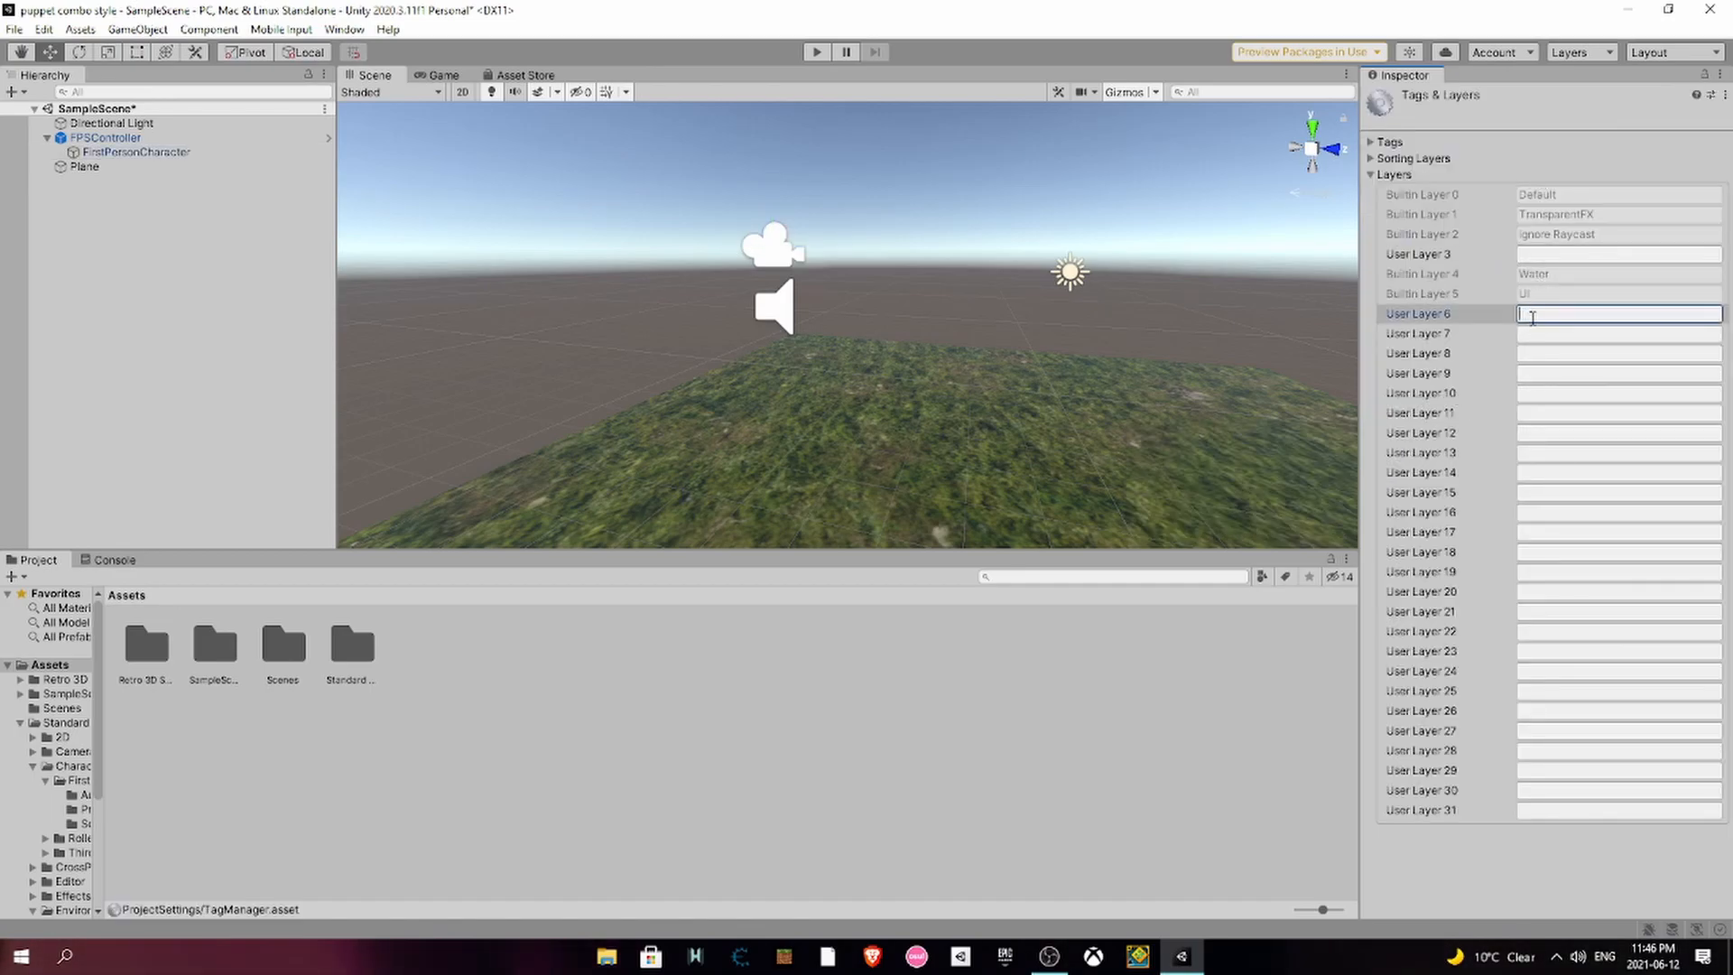
pyautogui.write('post processing')
pyautogui.click(870, 437)
# - Set the volume blending layer of the FirstPersonCharacter's Post-process Layer to post processing
pyautogui.click(189, 151)
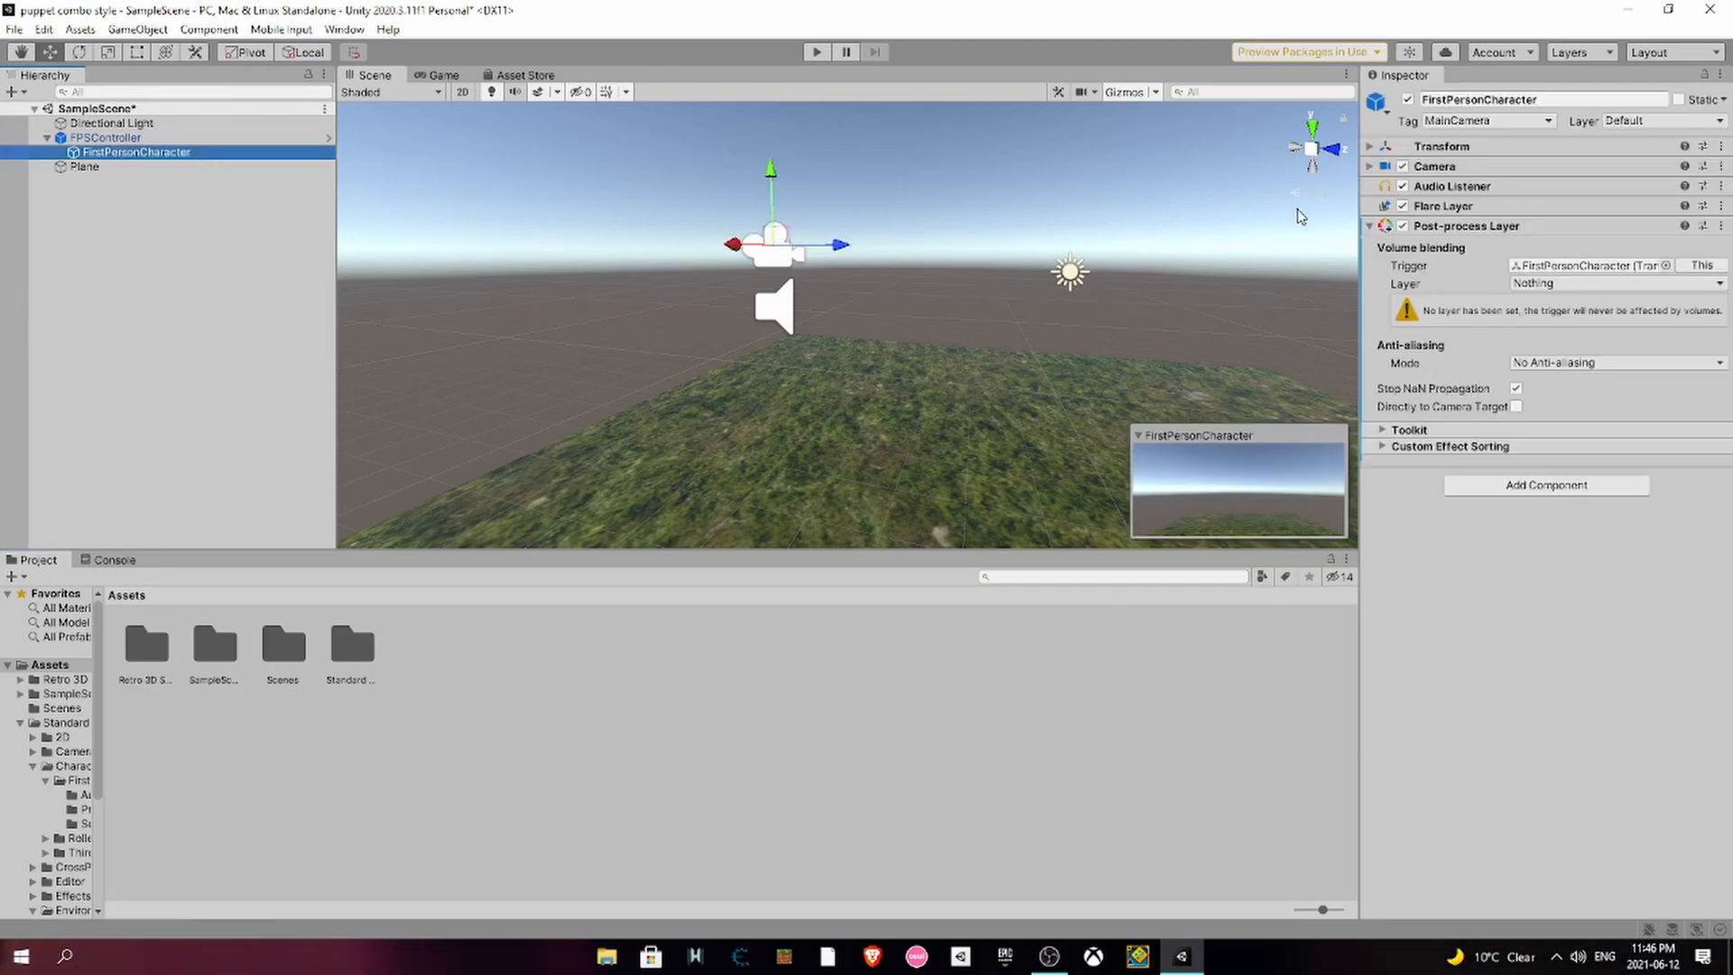
pyautogui.click(1554, 284)
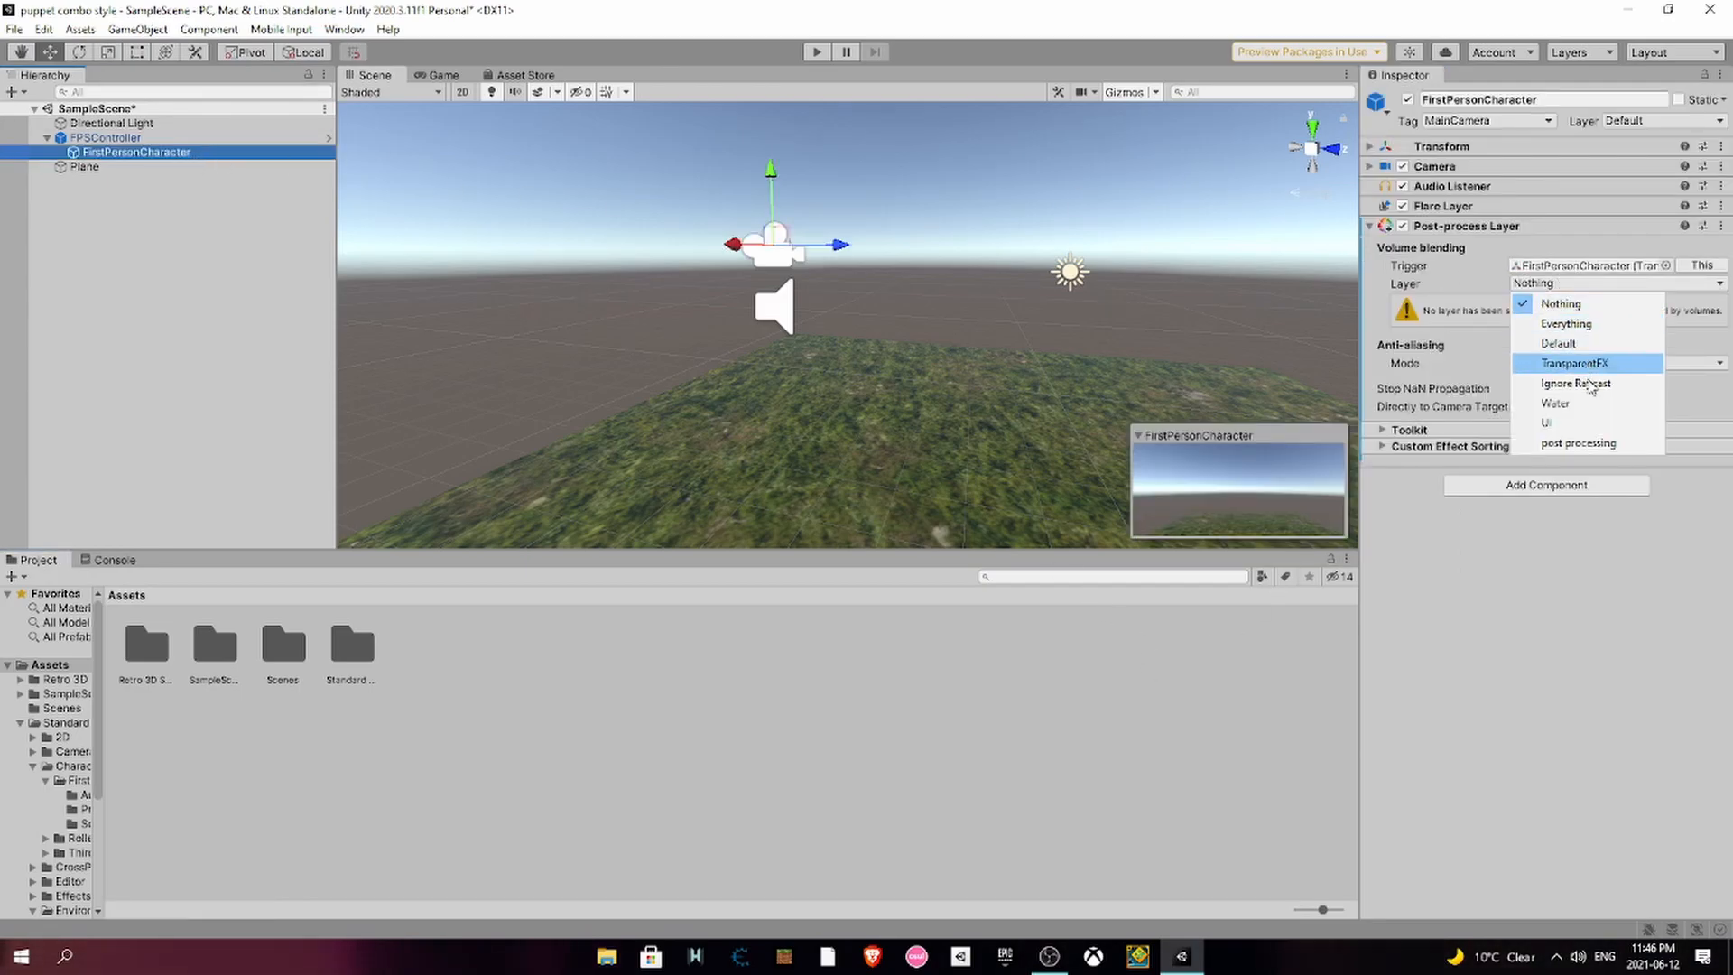
pyautogui.click(1578, 444)
# - Add a global Post-process Volume with a new profile to the FirstPersonCharacter
pyautogui.click(1547, 449)
pyautogui.write('po')
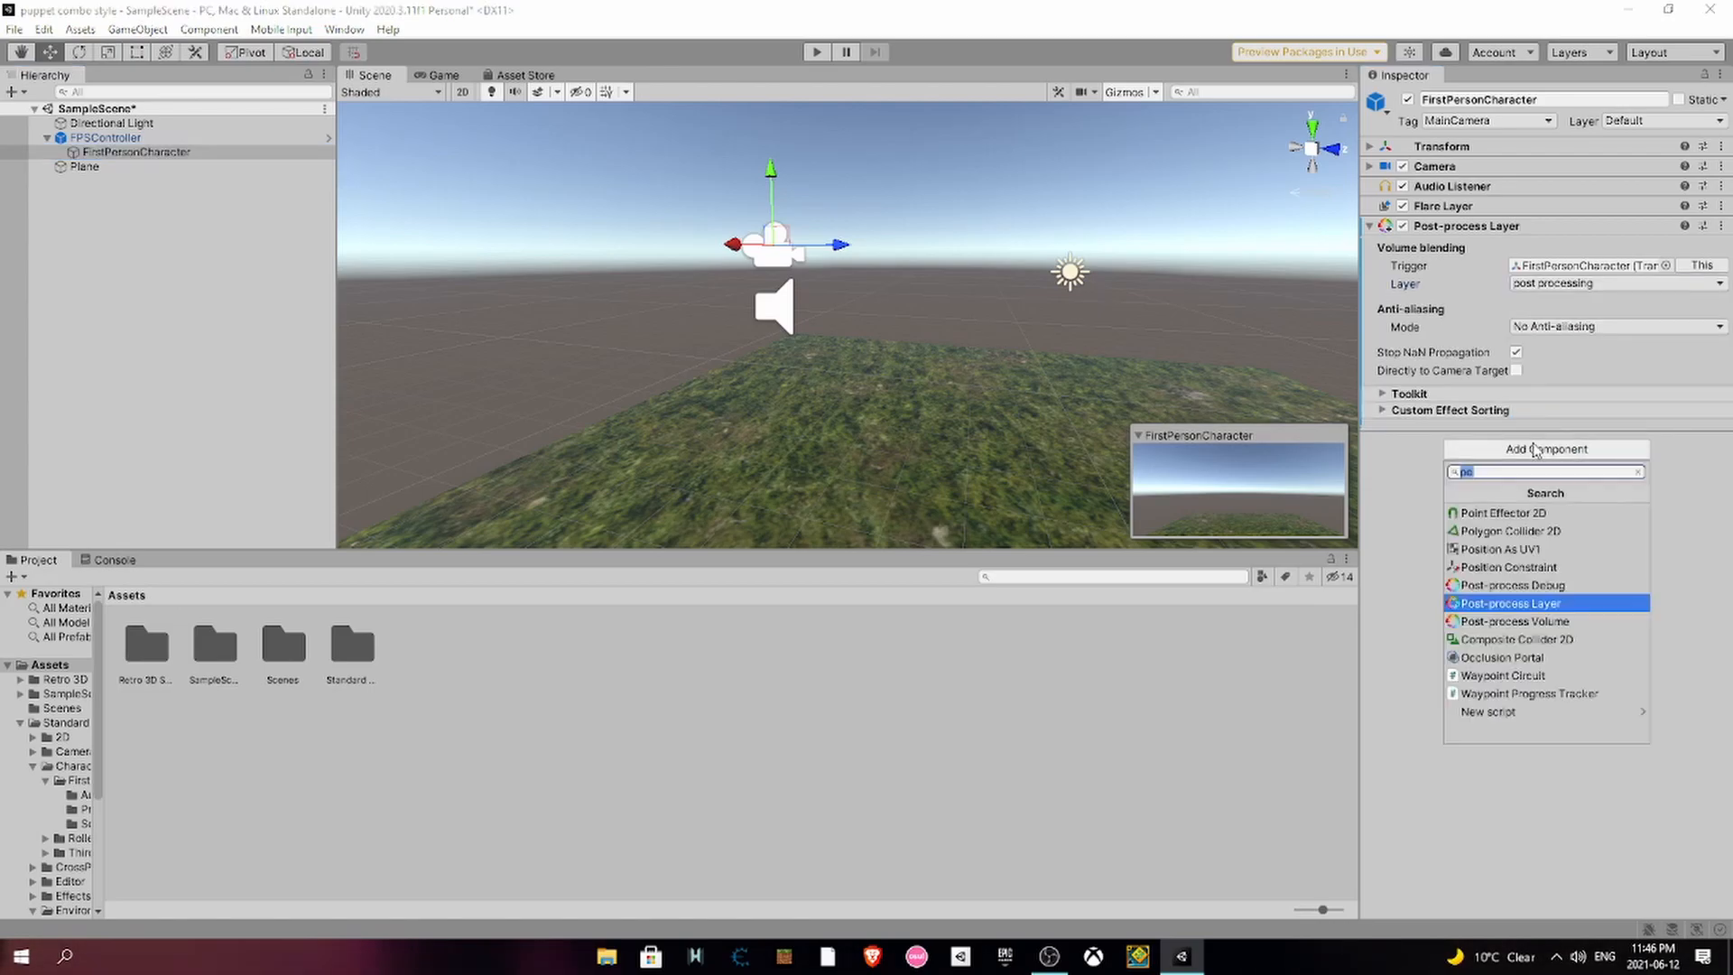
pyautogui.click(1495, 623)
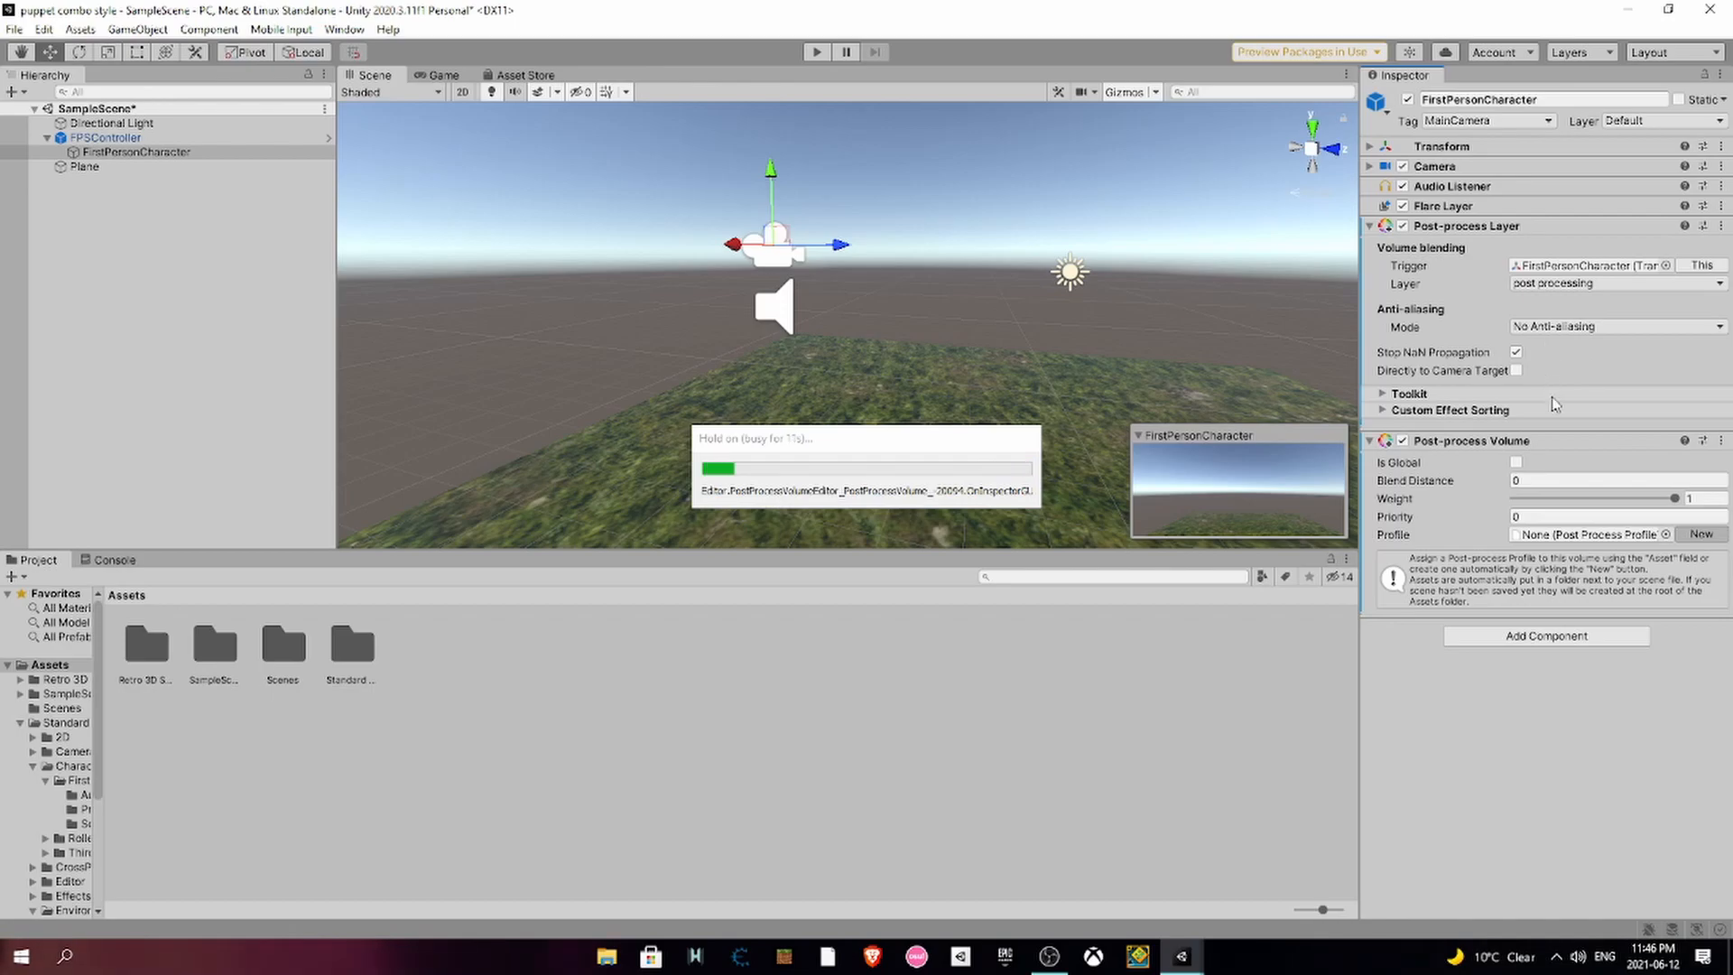
pyautogui.click(1517, 463)
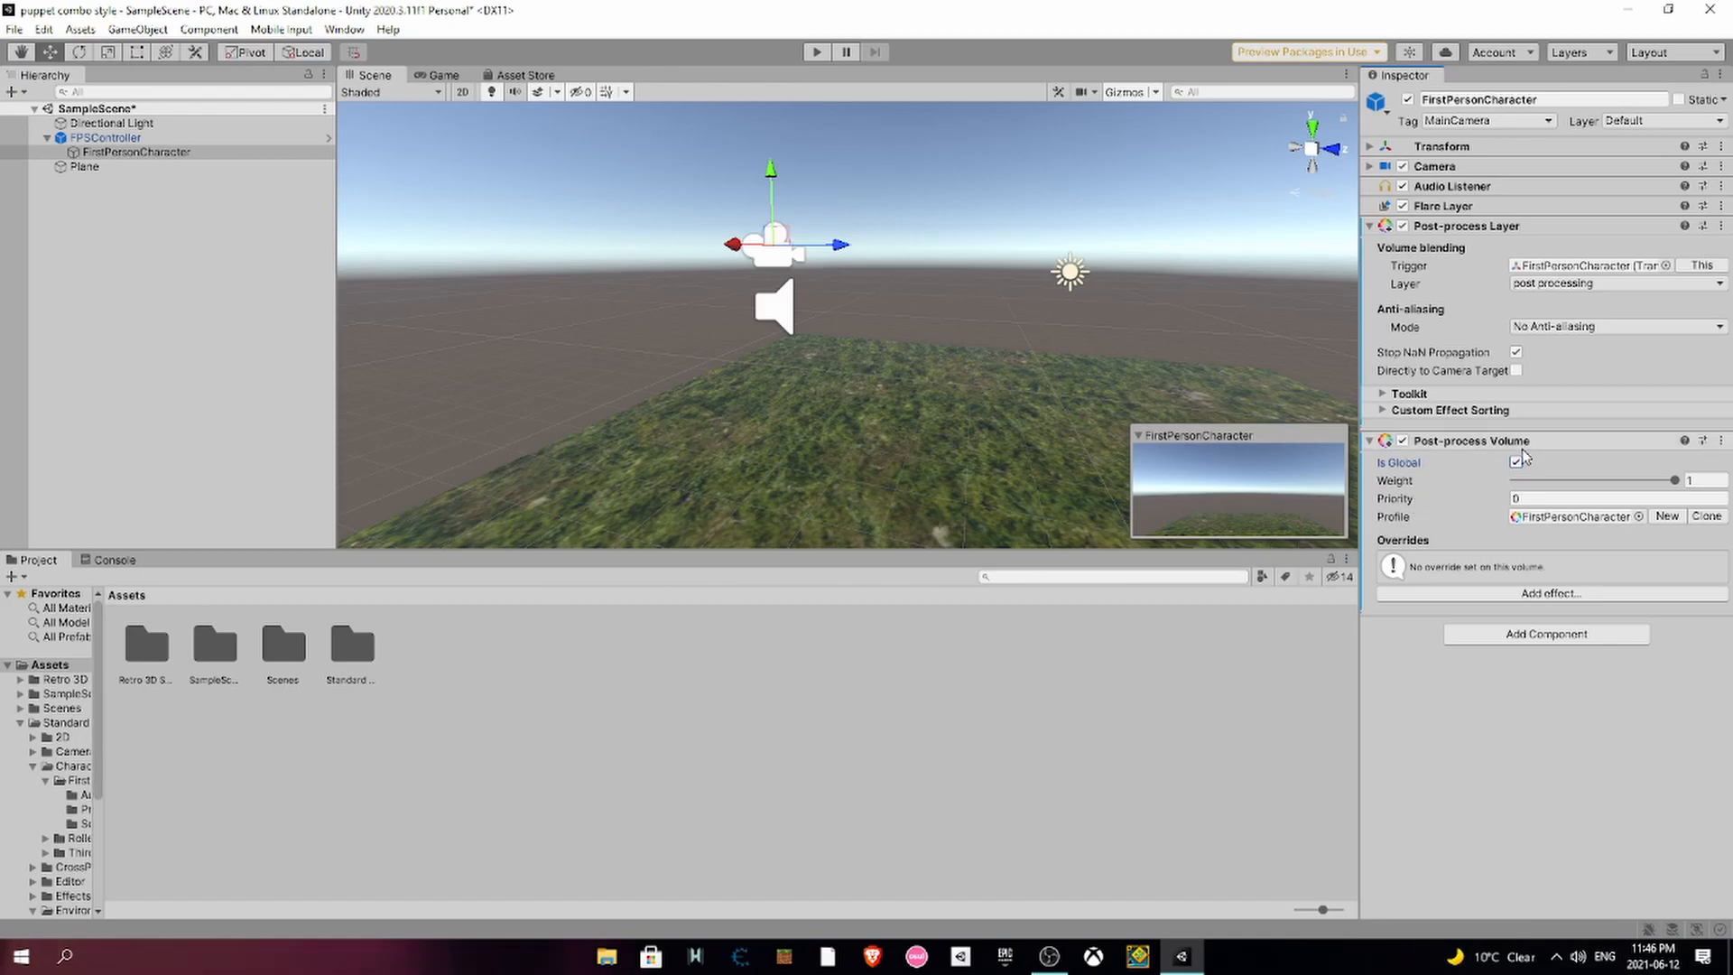
# - Add the Retro Effects override to the Post-process Volume and expand its settings
pyautogui.click(1594, 594)
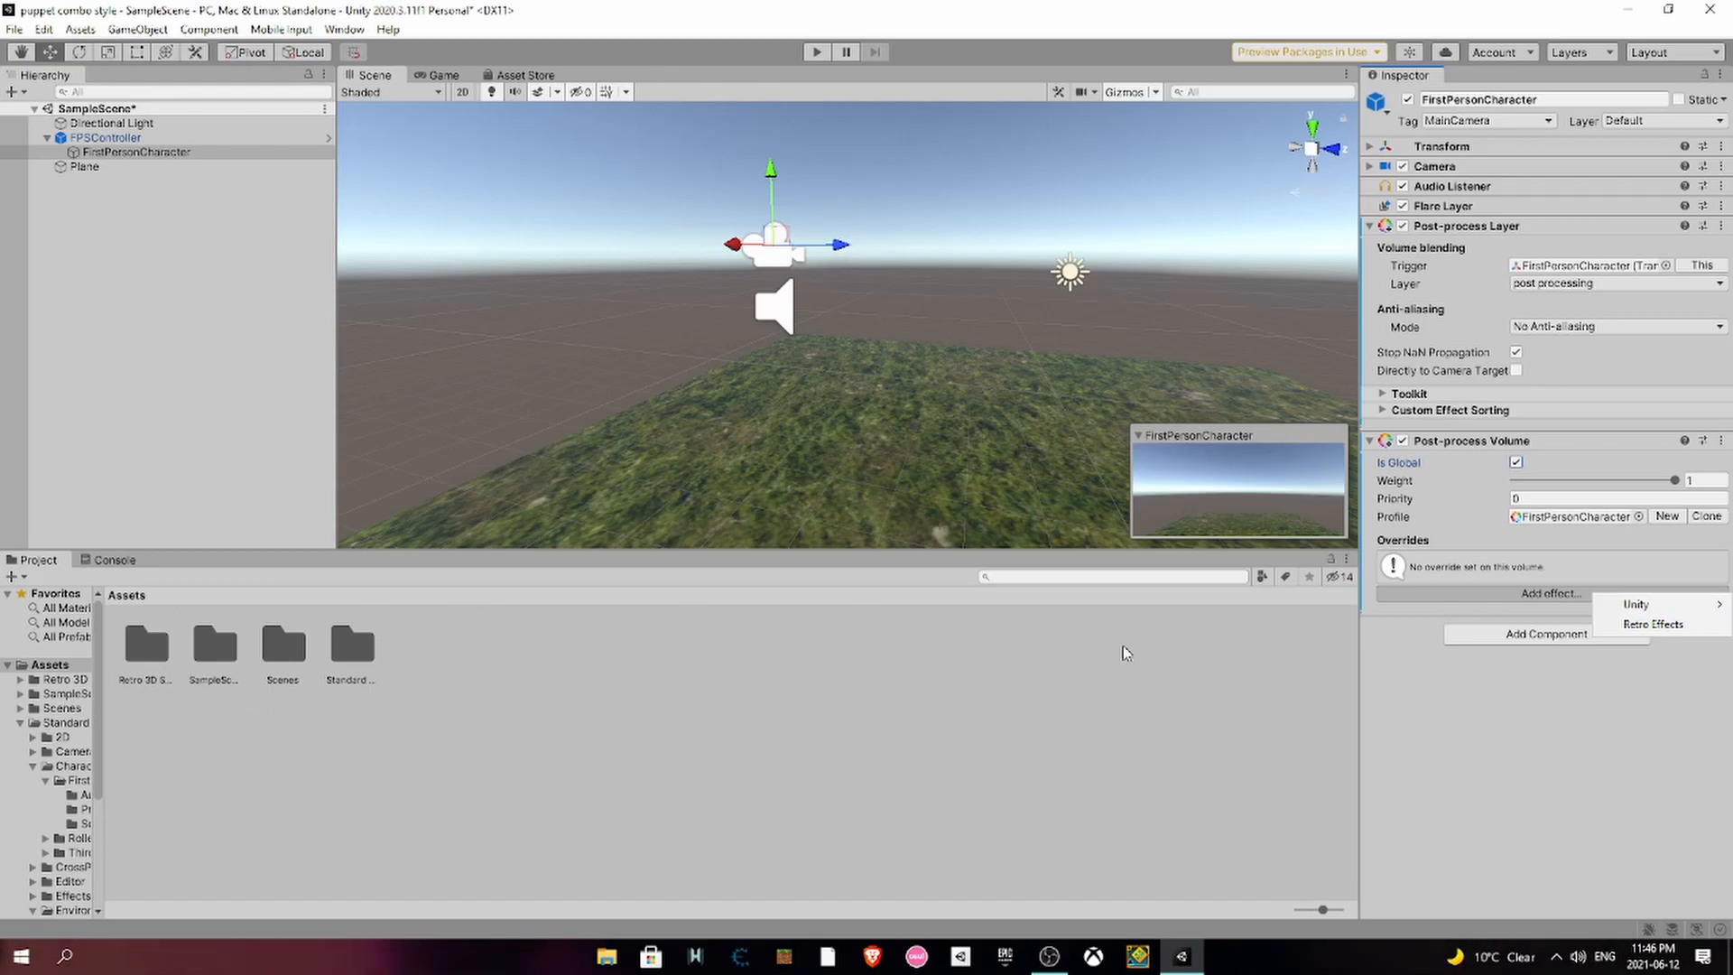
pyautogui.click(1633, 625)
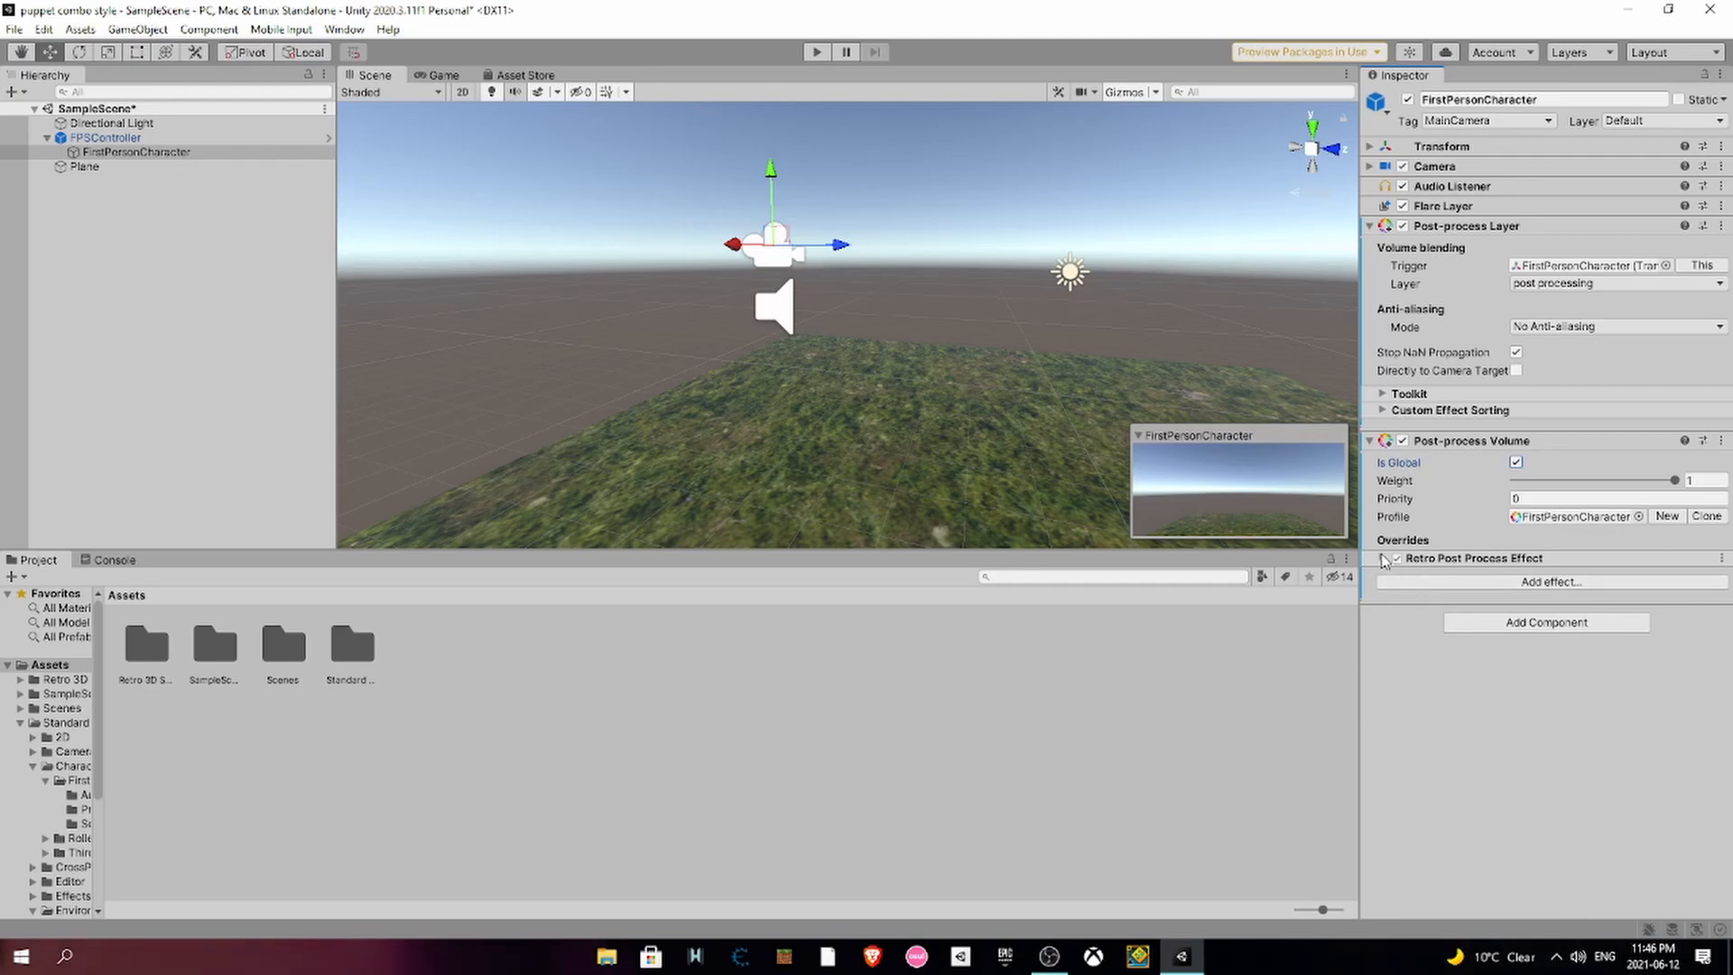
pyautogui.click(1383, 559)
pyautogui.click(1384, 573)
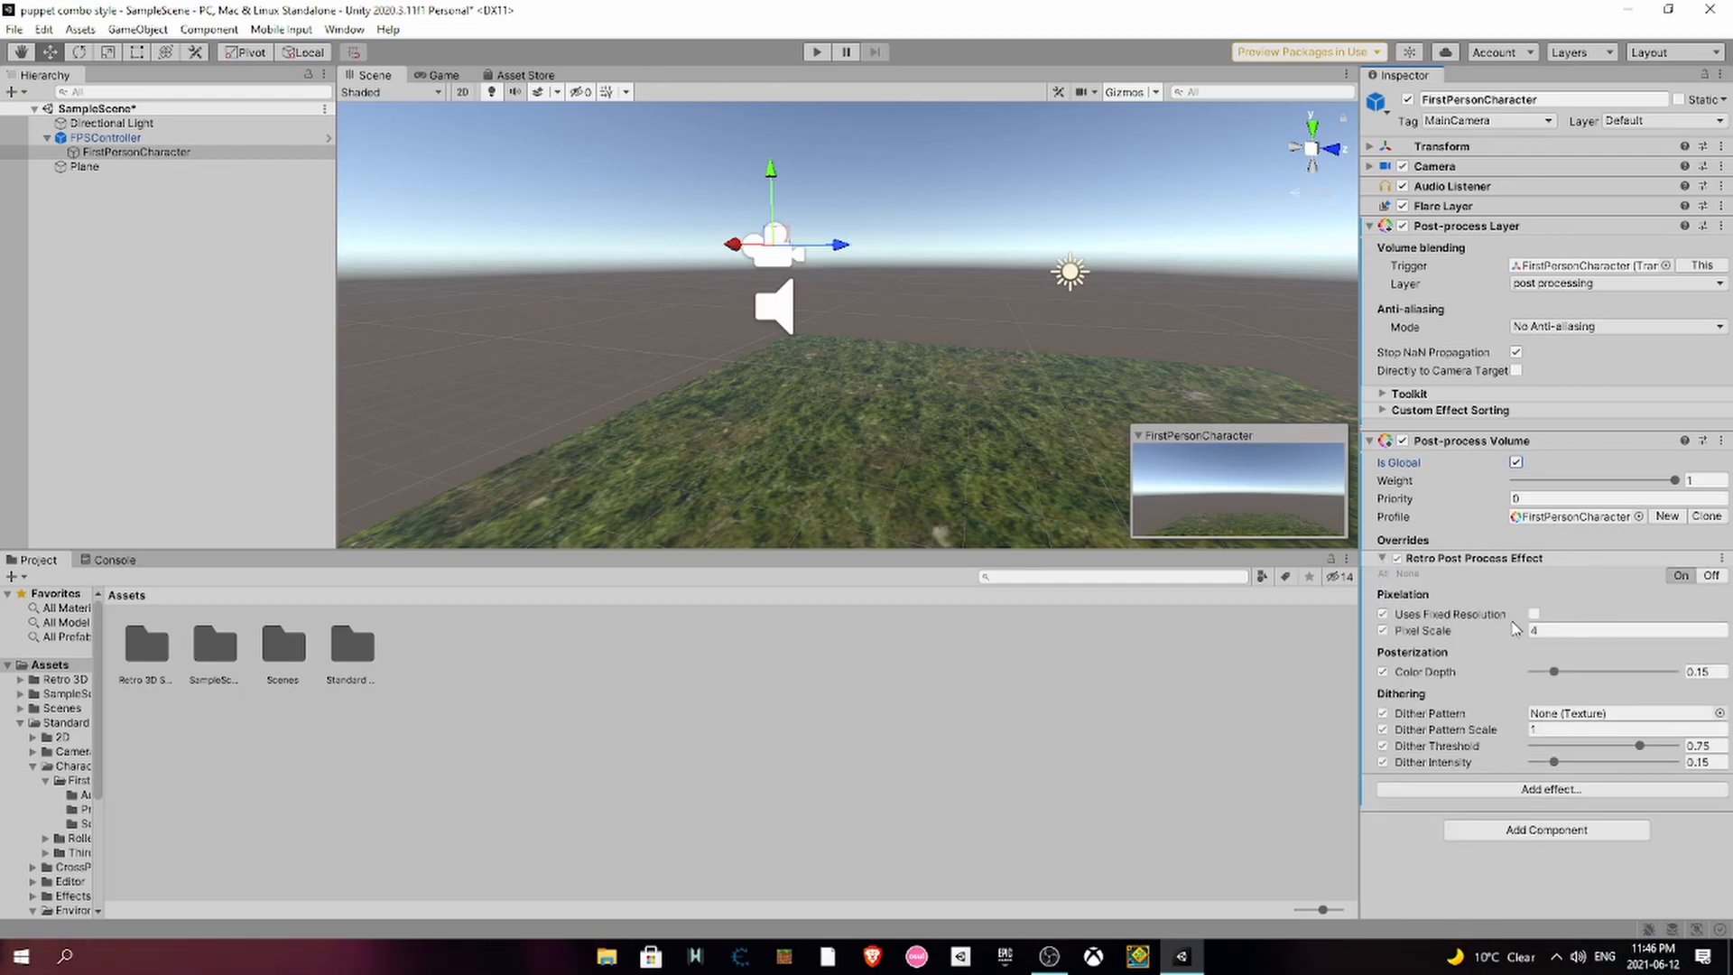
# - Assign the FirstPersonCharacter object to the post processing layer and enable Uses Fixed Resolution on the retro effect
pyautogui.click(442, 75)
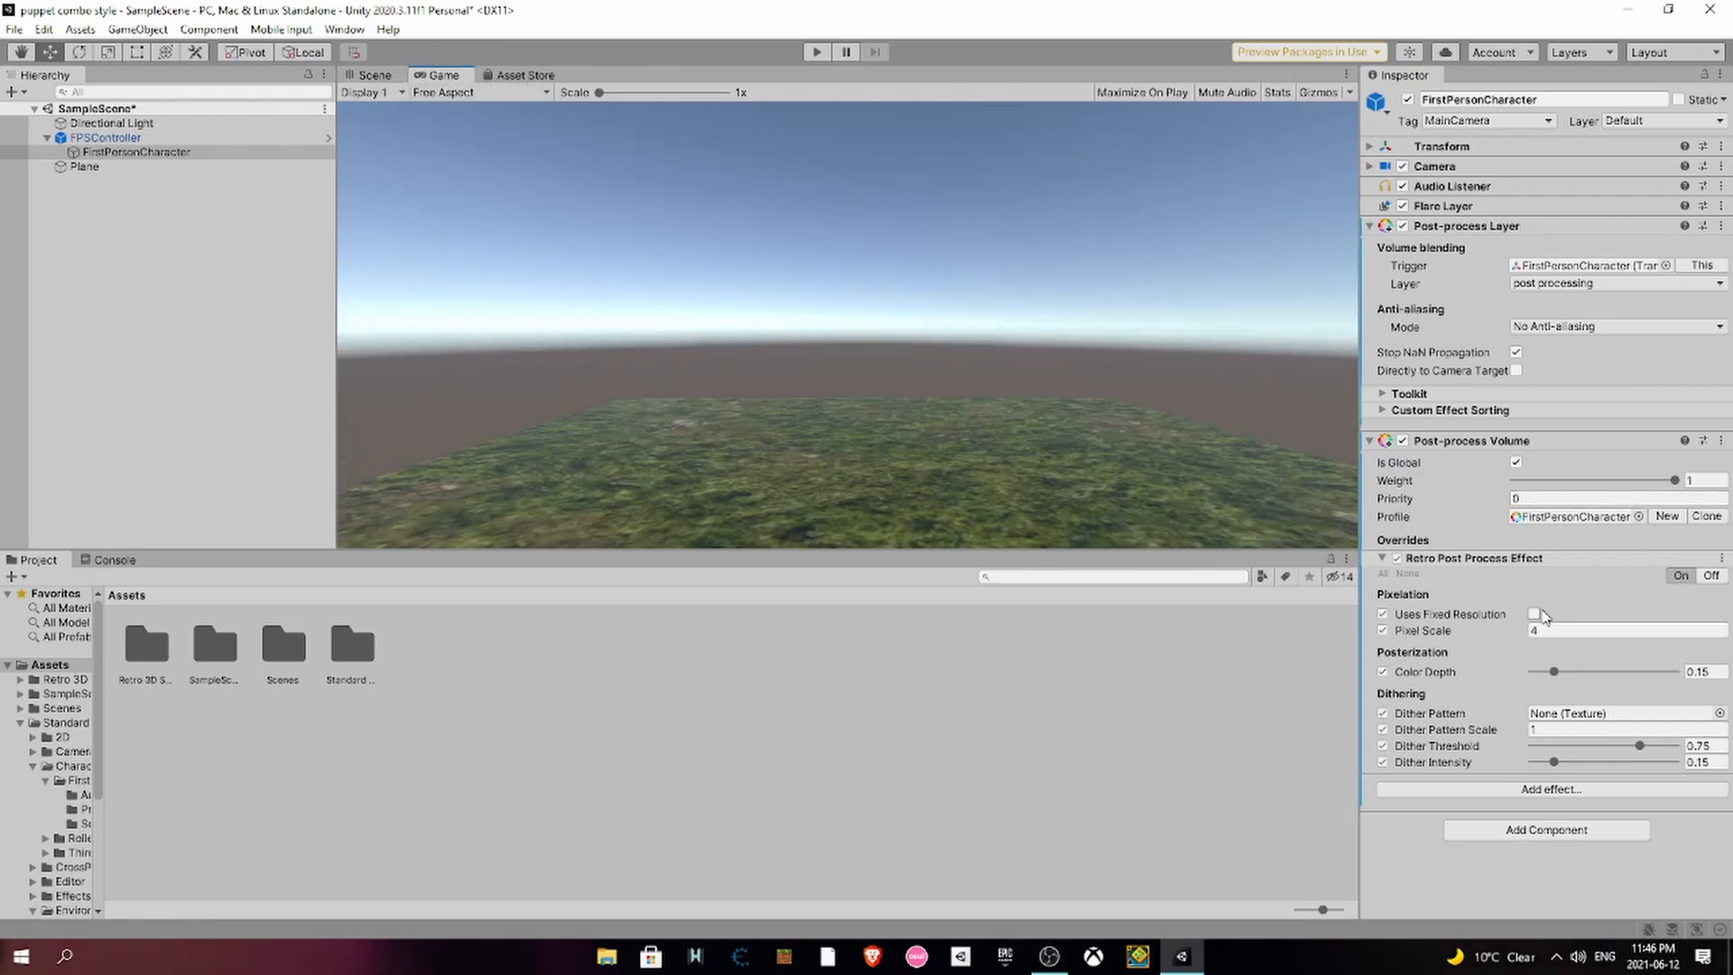
pyautogui.click(1657, 121)
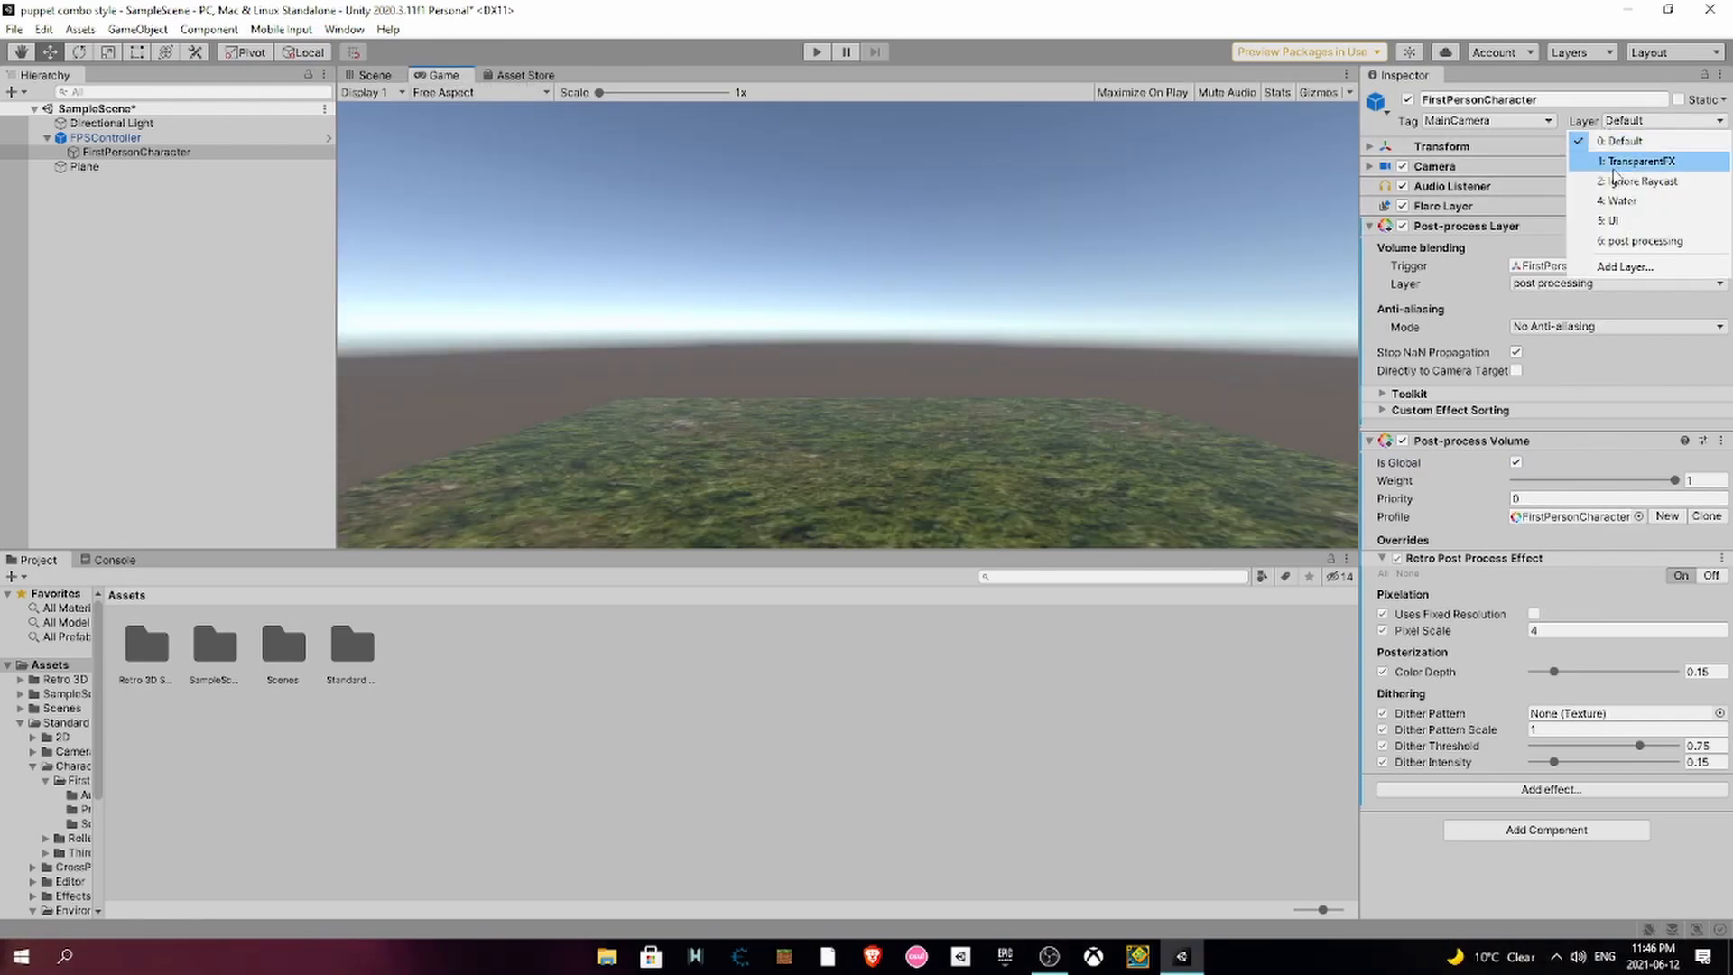
pyautogui.click(1625, 241)
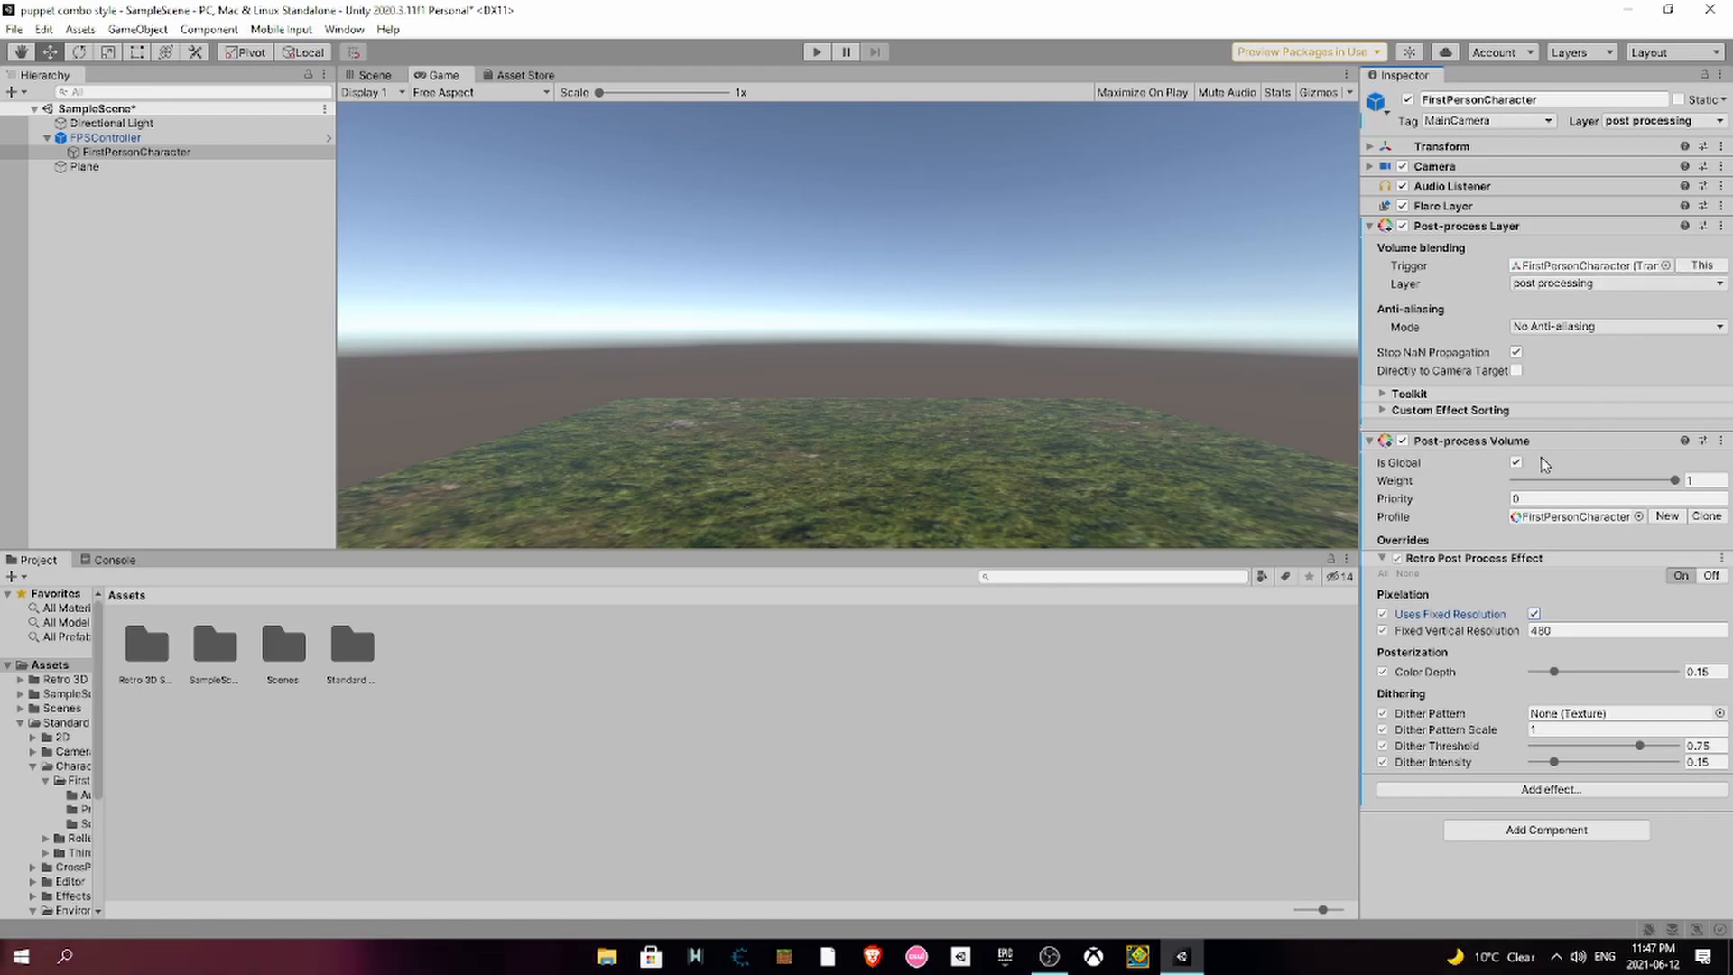
# - Examine how the grass plane and the magenta shape near the Directional Light render in the Scene view
pyautogui.click(359, 80)
pyautogui.moveTo(553, 206); pyautogui.dragTo(657, 230, button='right')
pyautogui.moveTo(657, 230)
pyautogui.mouseDown(button='middle')
pyautogui.moveTo(733, 215)
pyautogui.moveTo(792, 240)
pyautogui.mouseUp(button='middle')
pyautogui.moveTo(793, 240); pyautogui.dragTo(874, 254, button='right')
pyautogui.moveTo(874, 253); pyautogui.dragTo(1043, 270, button='middle')
pyautogui.click(826, 285)
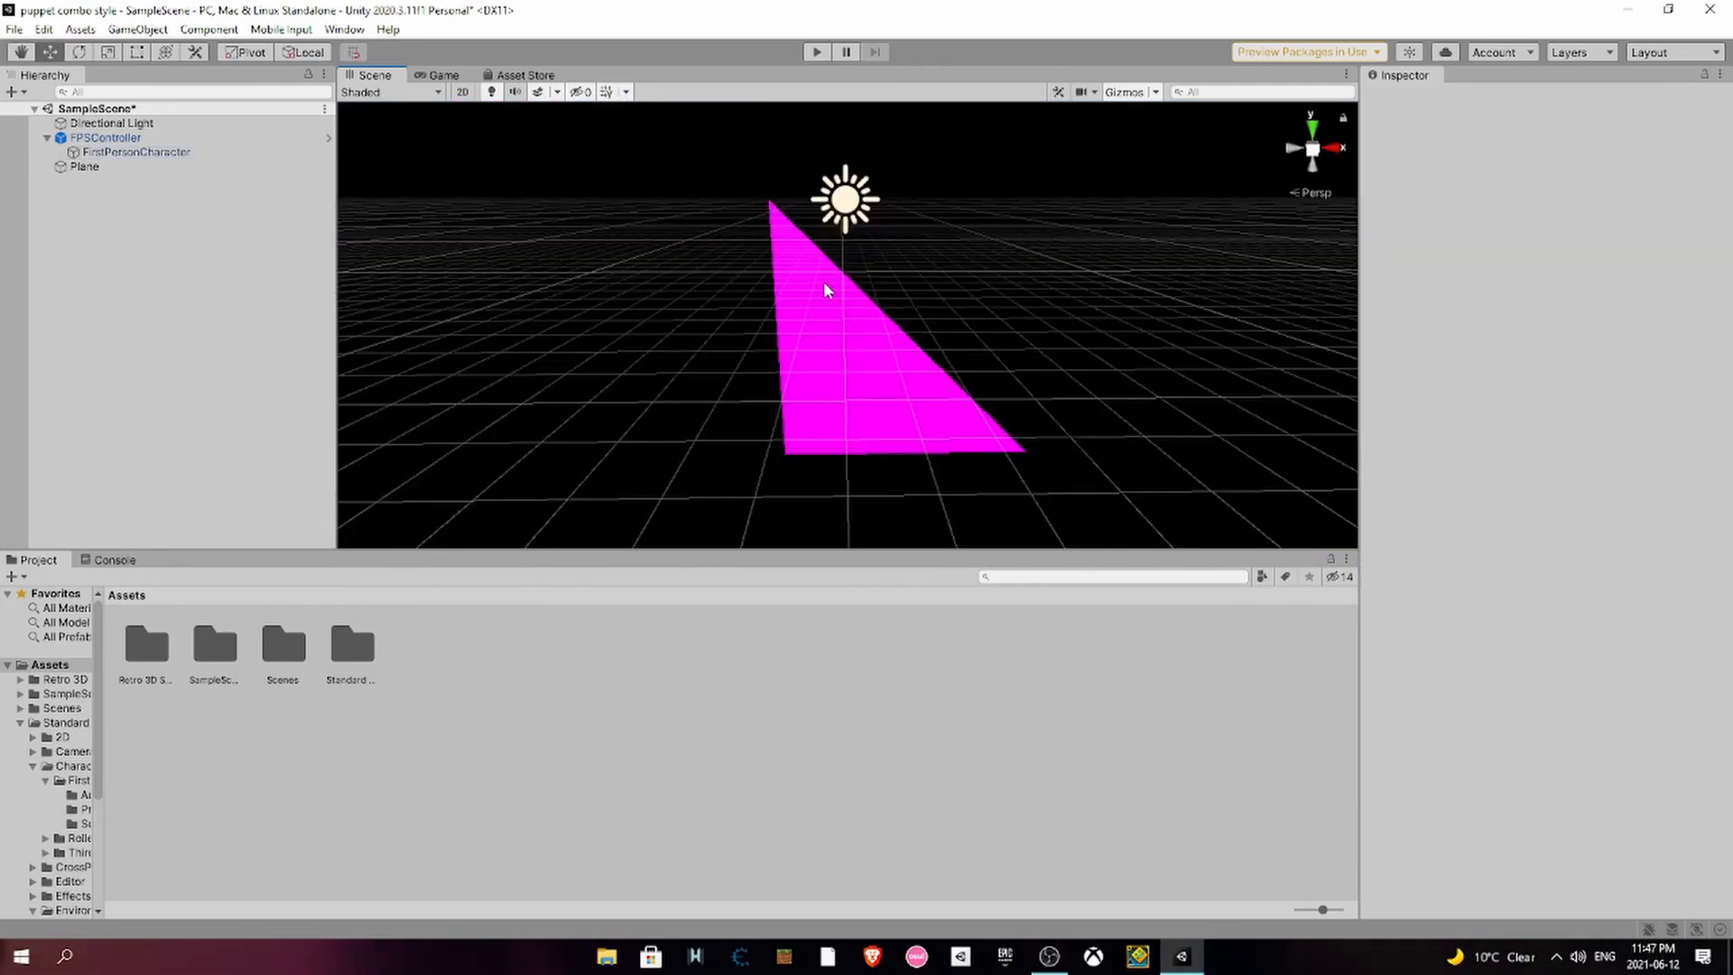
pyautogui.moveTo(859, 240); pyautogui.dragTo(802, 240, button='middle')
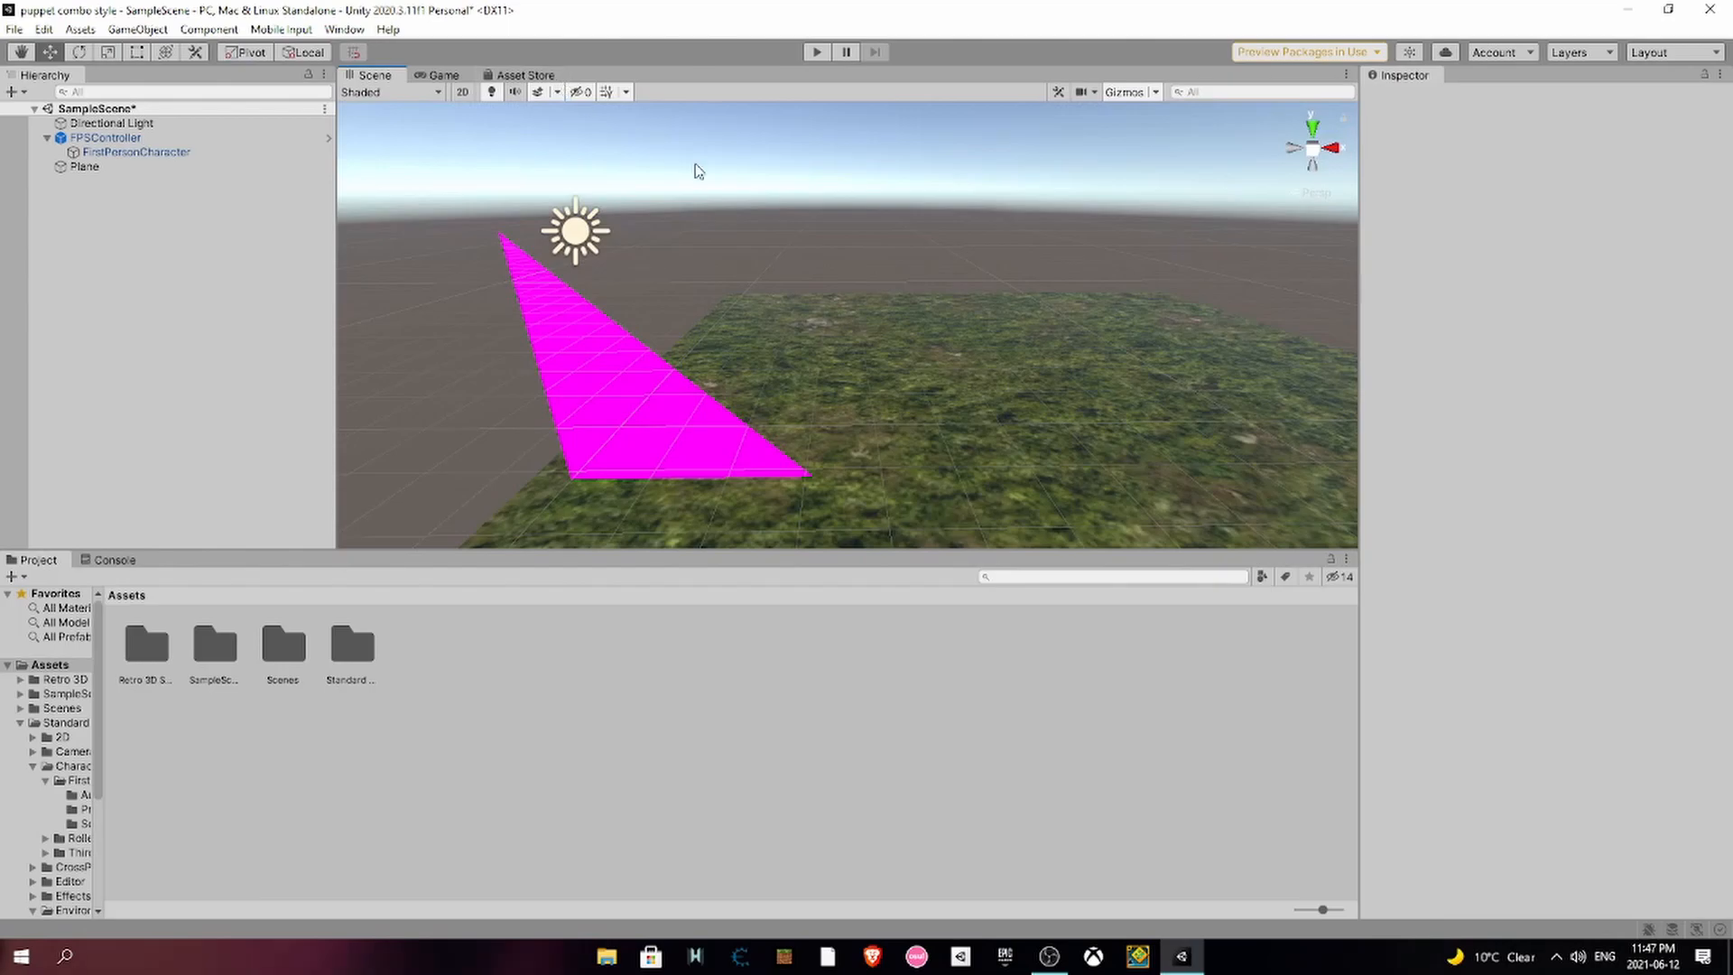
# - Delete the Directional Light and check the scene's appearance in the Game view
pyautogui.click(575, 231)
pyautogui.click(575, 283)
pyautogui.press('Delete')
pyautogui.moveTo(669, 285); pyautogui.dragTo(808, 406)
pyautogui.moveTo(762, 306); pyautogui.dragTo(1068, 495)
pyautogui.keyDown('alt'); pyautogui.moveTo(731, 221); pyautogui.dragTo(639, 329); pyautogui.keyUp('alt')
pyautogui.click(443, 76)
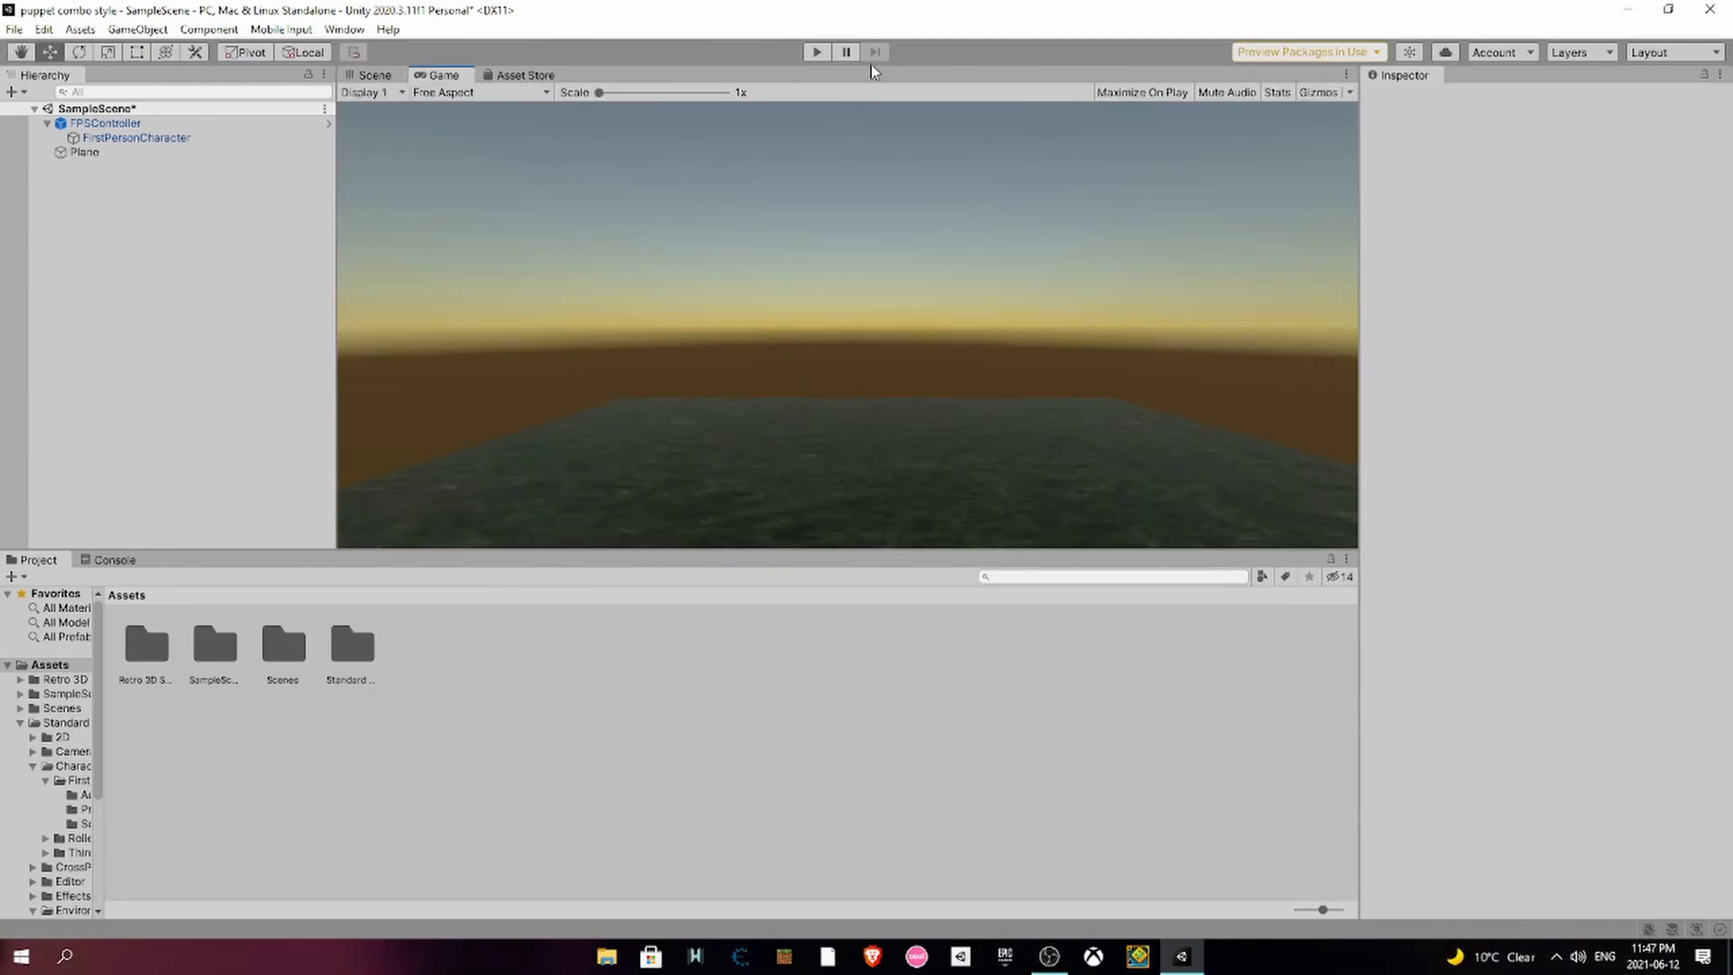
# - Select the FPSController in the Scene view and expand its Camera component to examine the settings
pyautogui.click(375, 75)
pyautogui.keyDown('alt'); pyautogui.moveTo(835, 370); pyautogui.dragTo(695, 332); pyautogui.keyUp('alt')
pyautogui.click(648, 345)
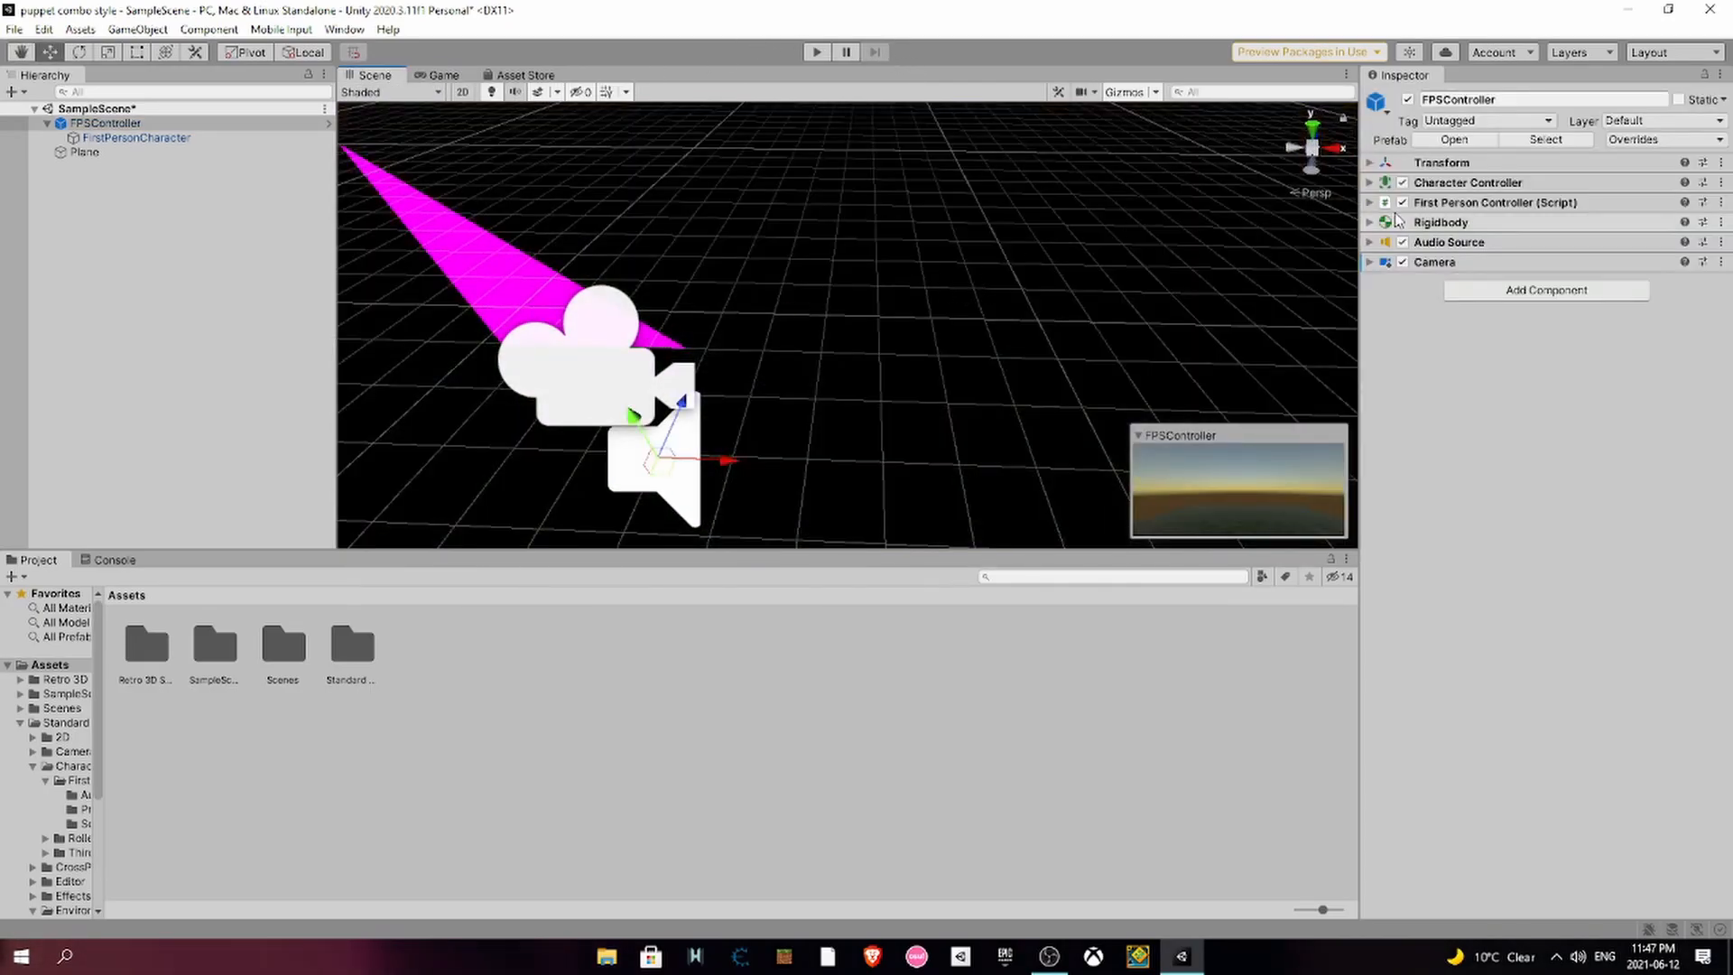
pyautogui.click(1369, 264)
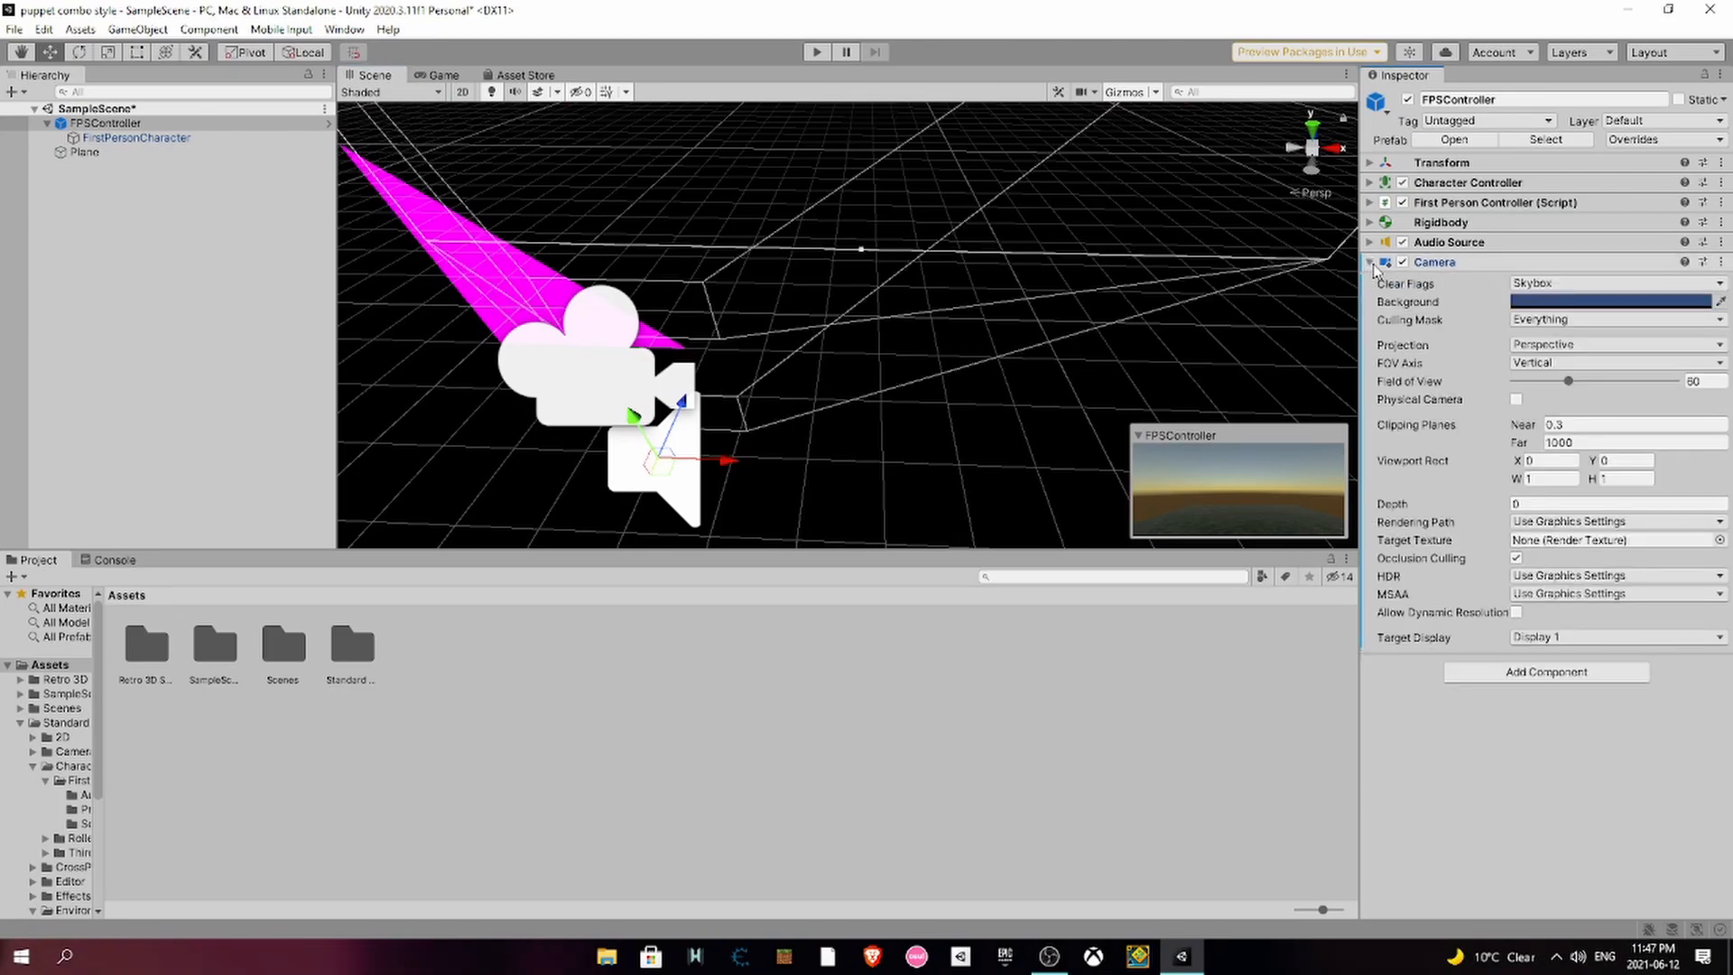
# - Examine the Post-process Layer and Post-process Volume settings on the FirstPersonCharacter
pyautogui.keyDown('alt'); pyautogui.moveTo(901, 186); pyautogui.dragTo(748, 163); pyautogui.keyUp('alt')
pyautogui.moveTo(749, 163); pyautogui.dragTo(688, 85, button='middle')
pyautogui.scroll(-3, 696, 102)
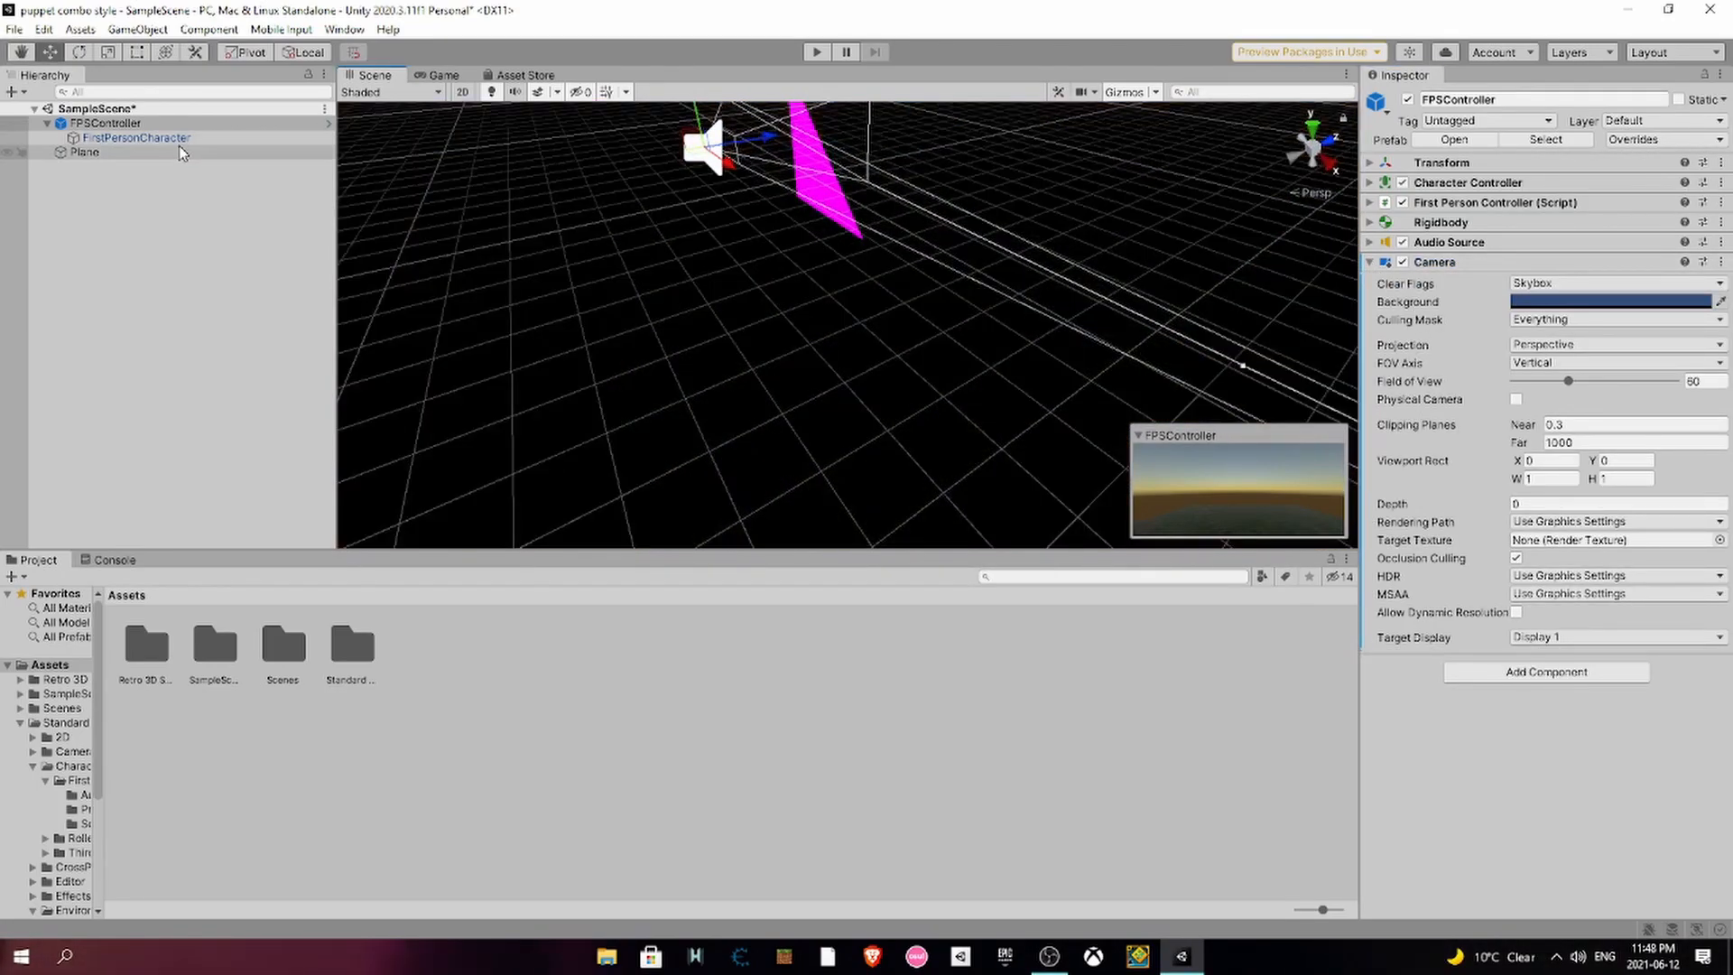
pyautogui.click(271, 137)
pyautogui.scroll(-5, 1488, 487)
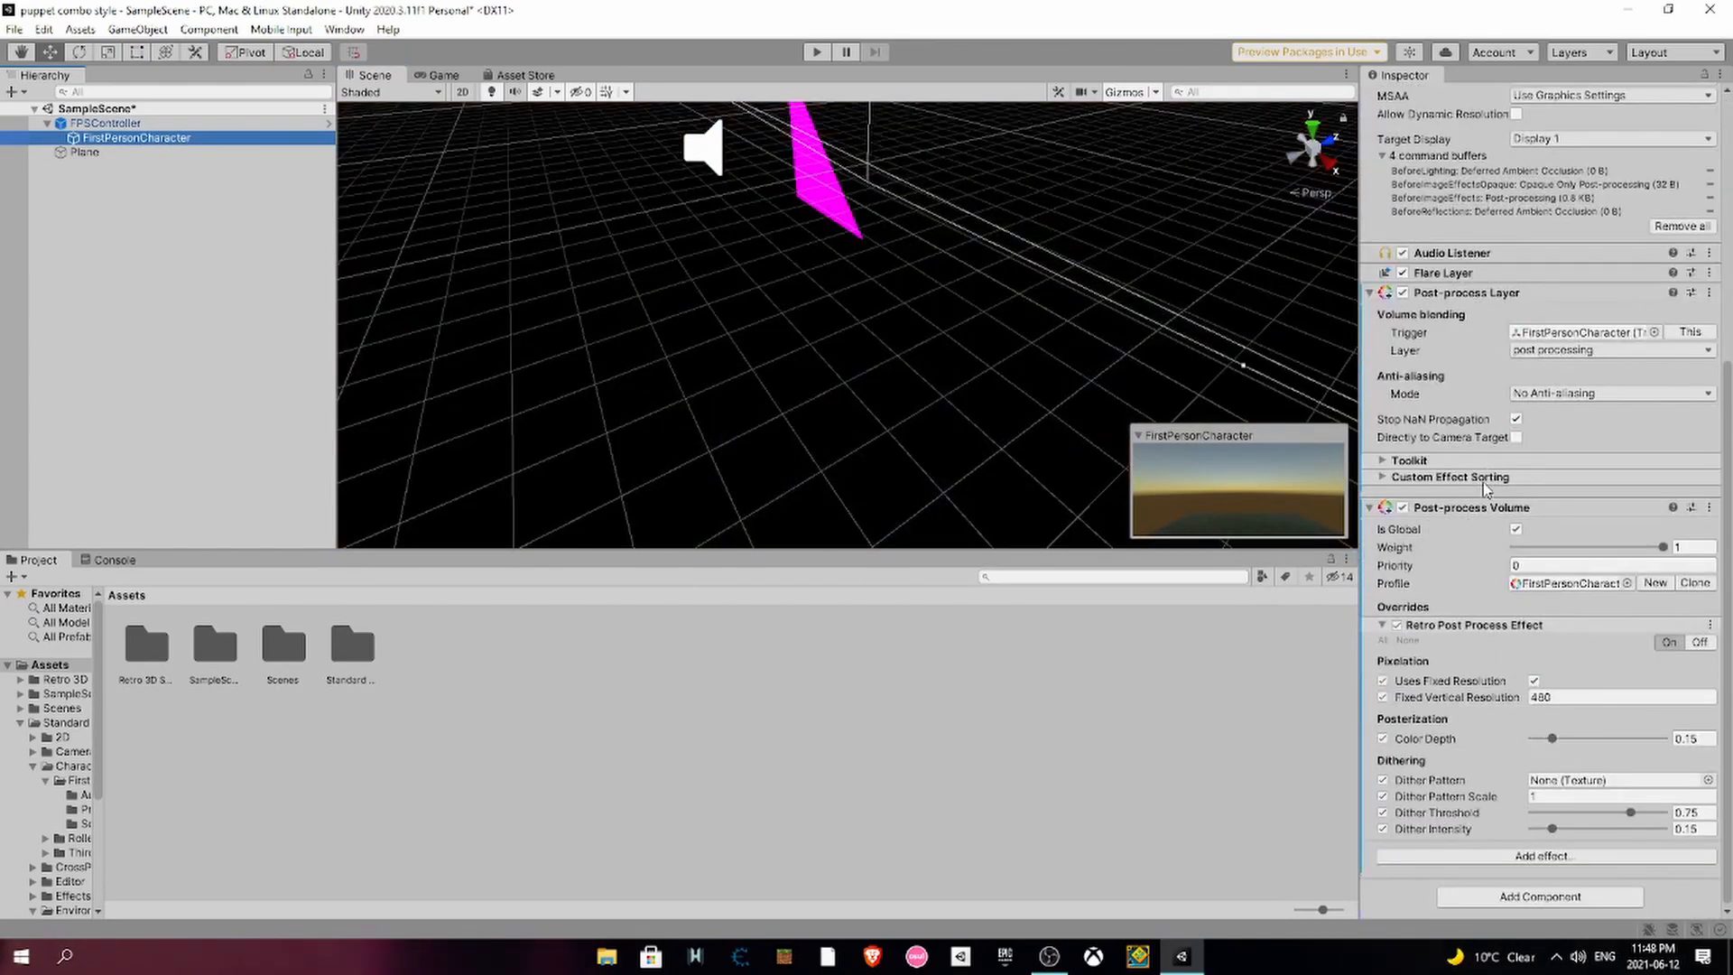
# - Close the project without saving the scene and reopen "puppet combo style" from Unity Hub
pyautogui.click(1710, 9)
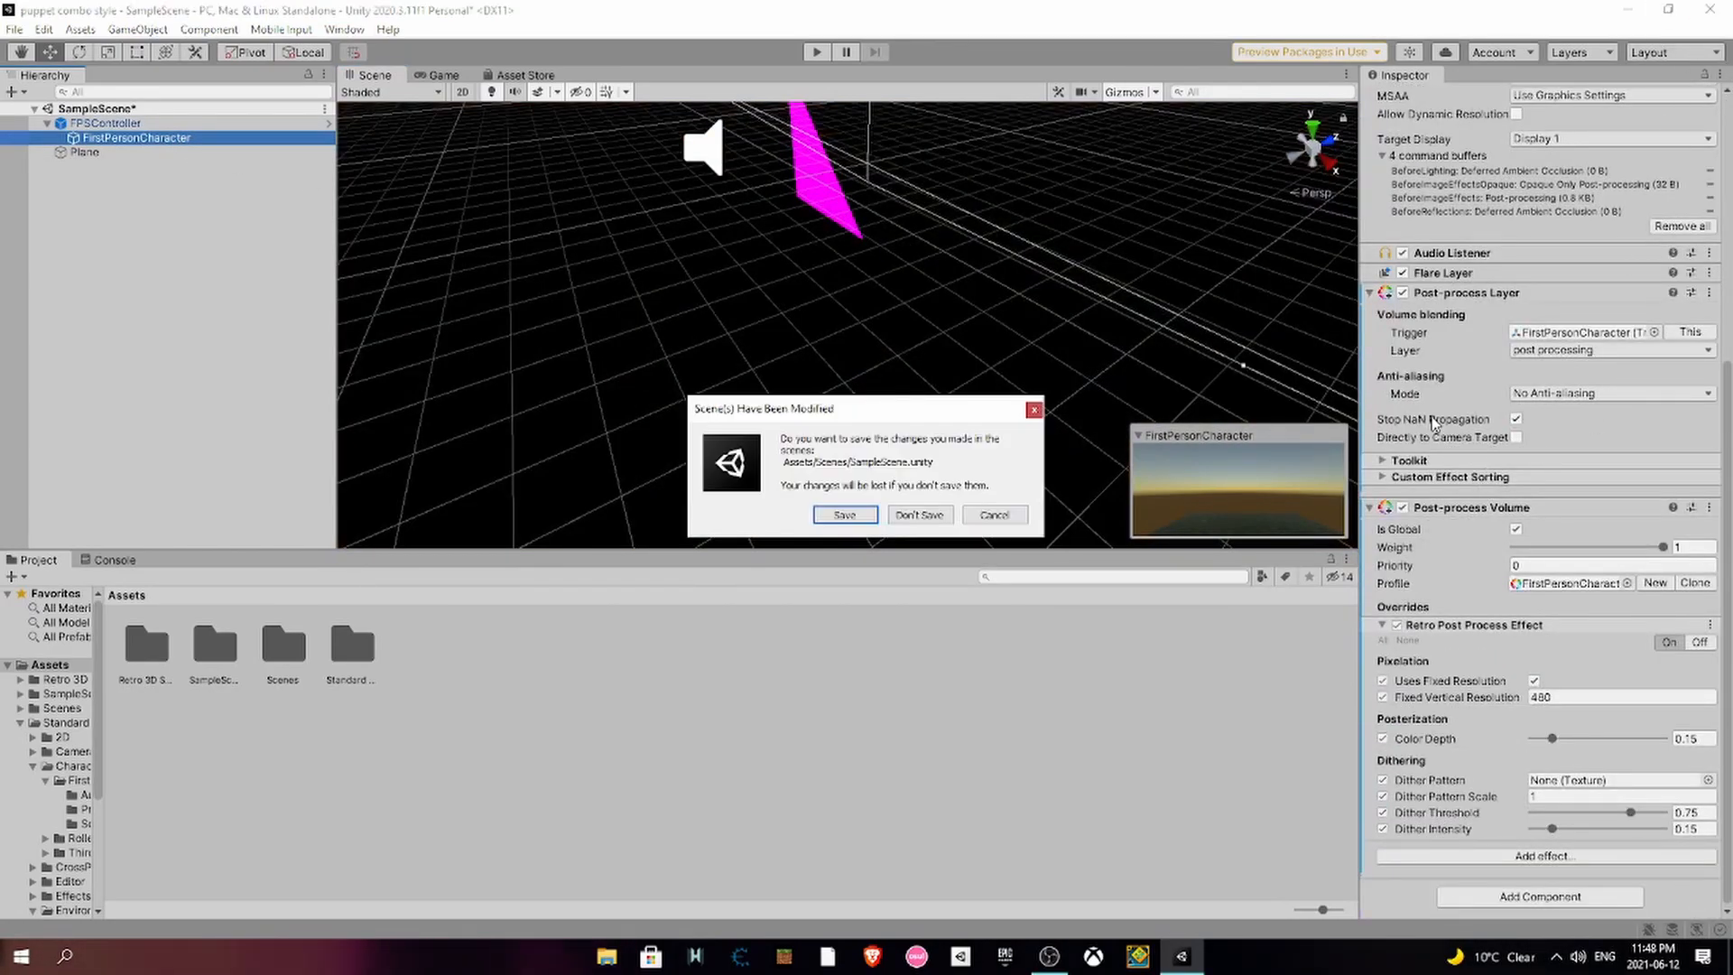
pyautogui.click(921, 511)
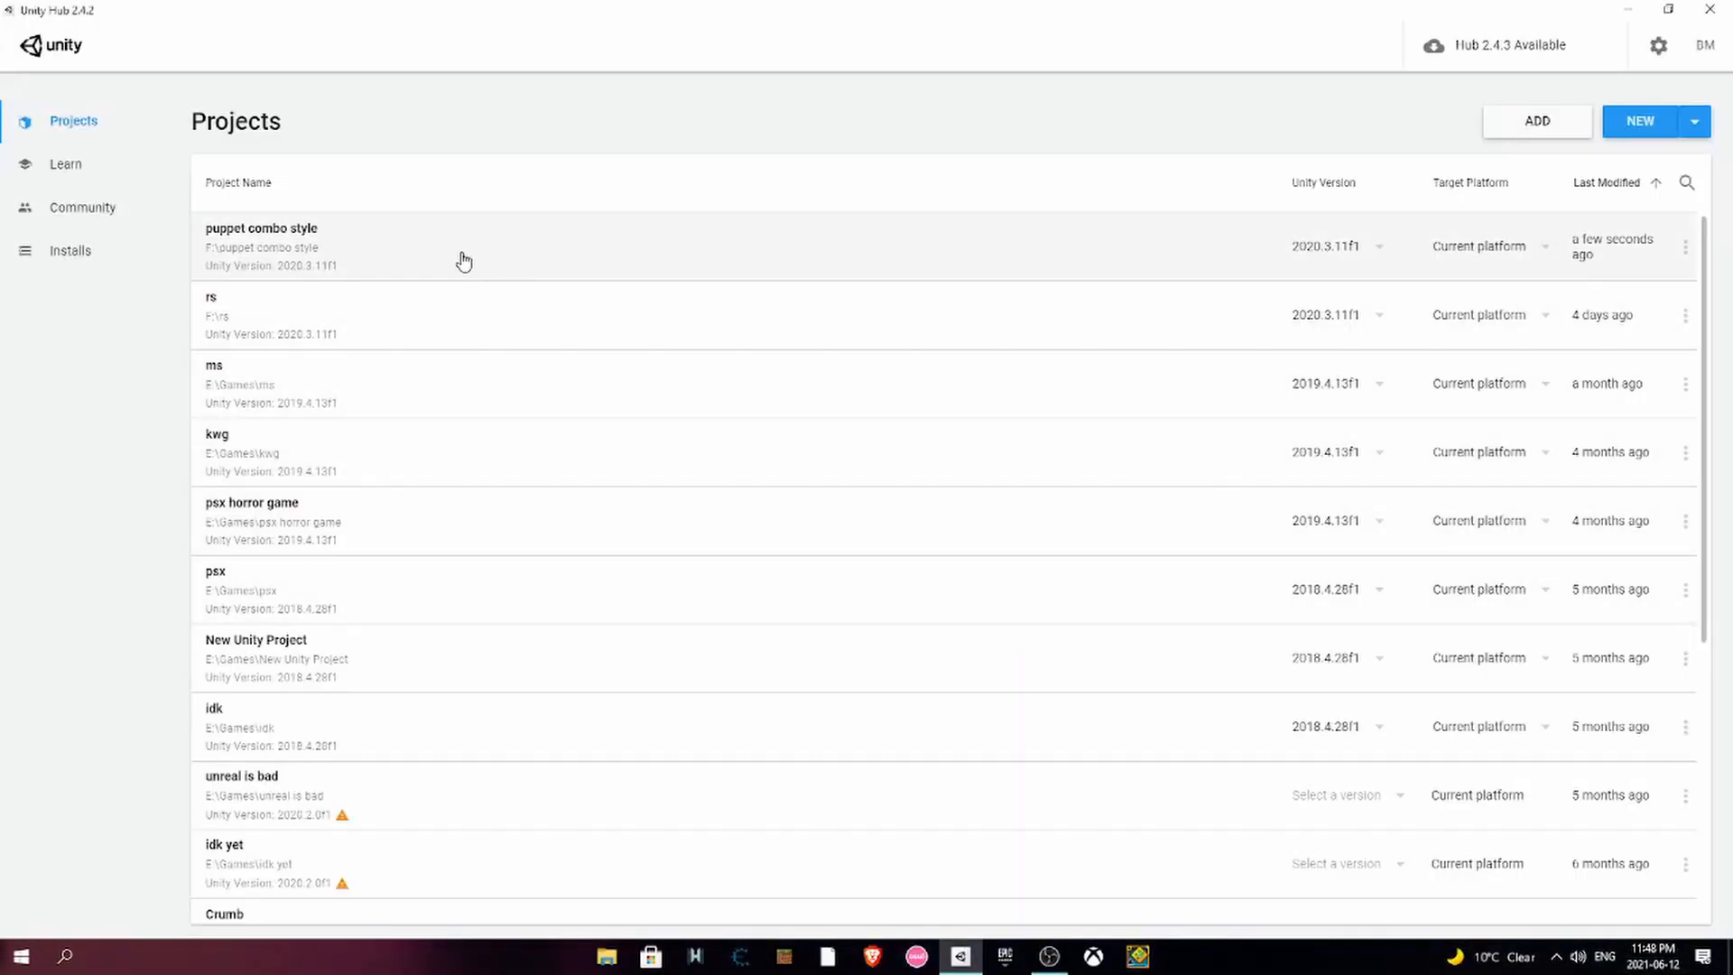
pyautogui.click(460, 253)
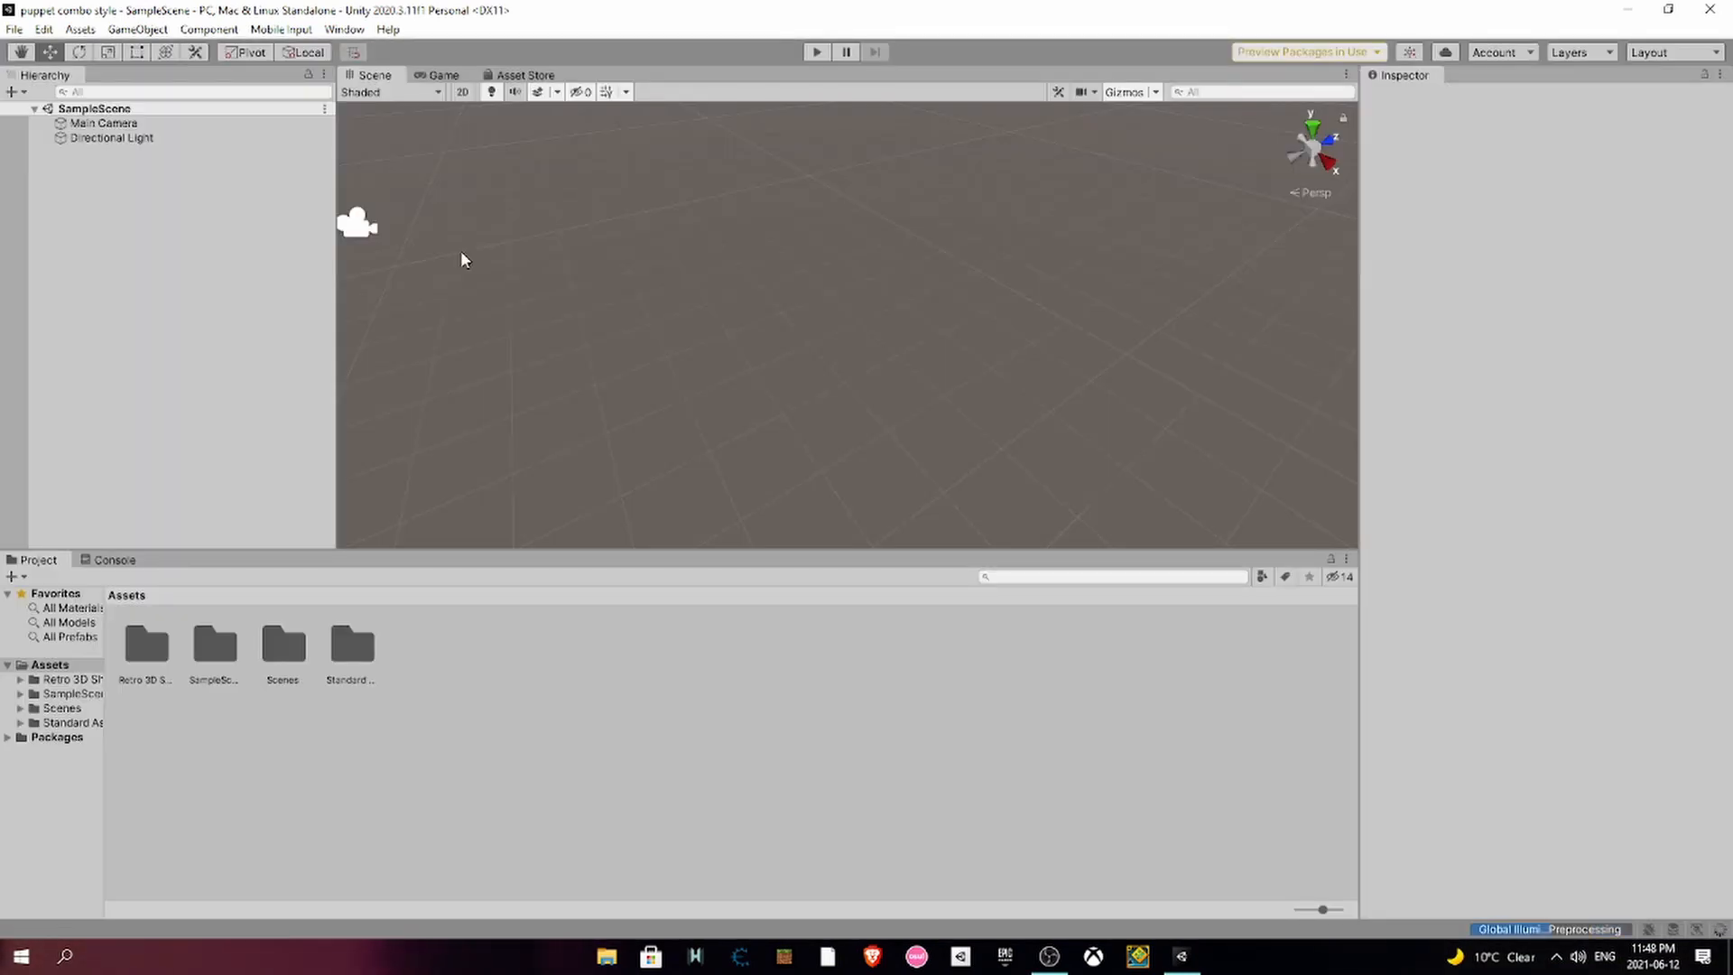
# - Delete the Main Camera from the sample scene
pyautogui.moveTo(755, 193); pyautogui.dragTo(692, 218, button='right')
pyautogui.click(705, 262)
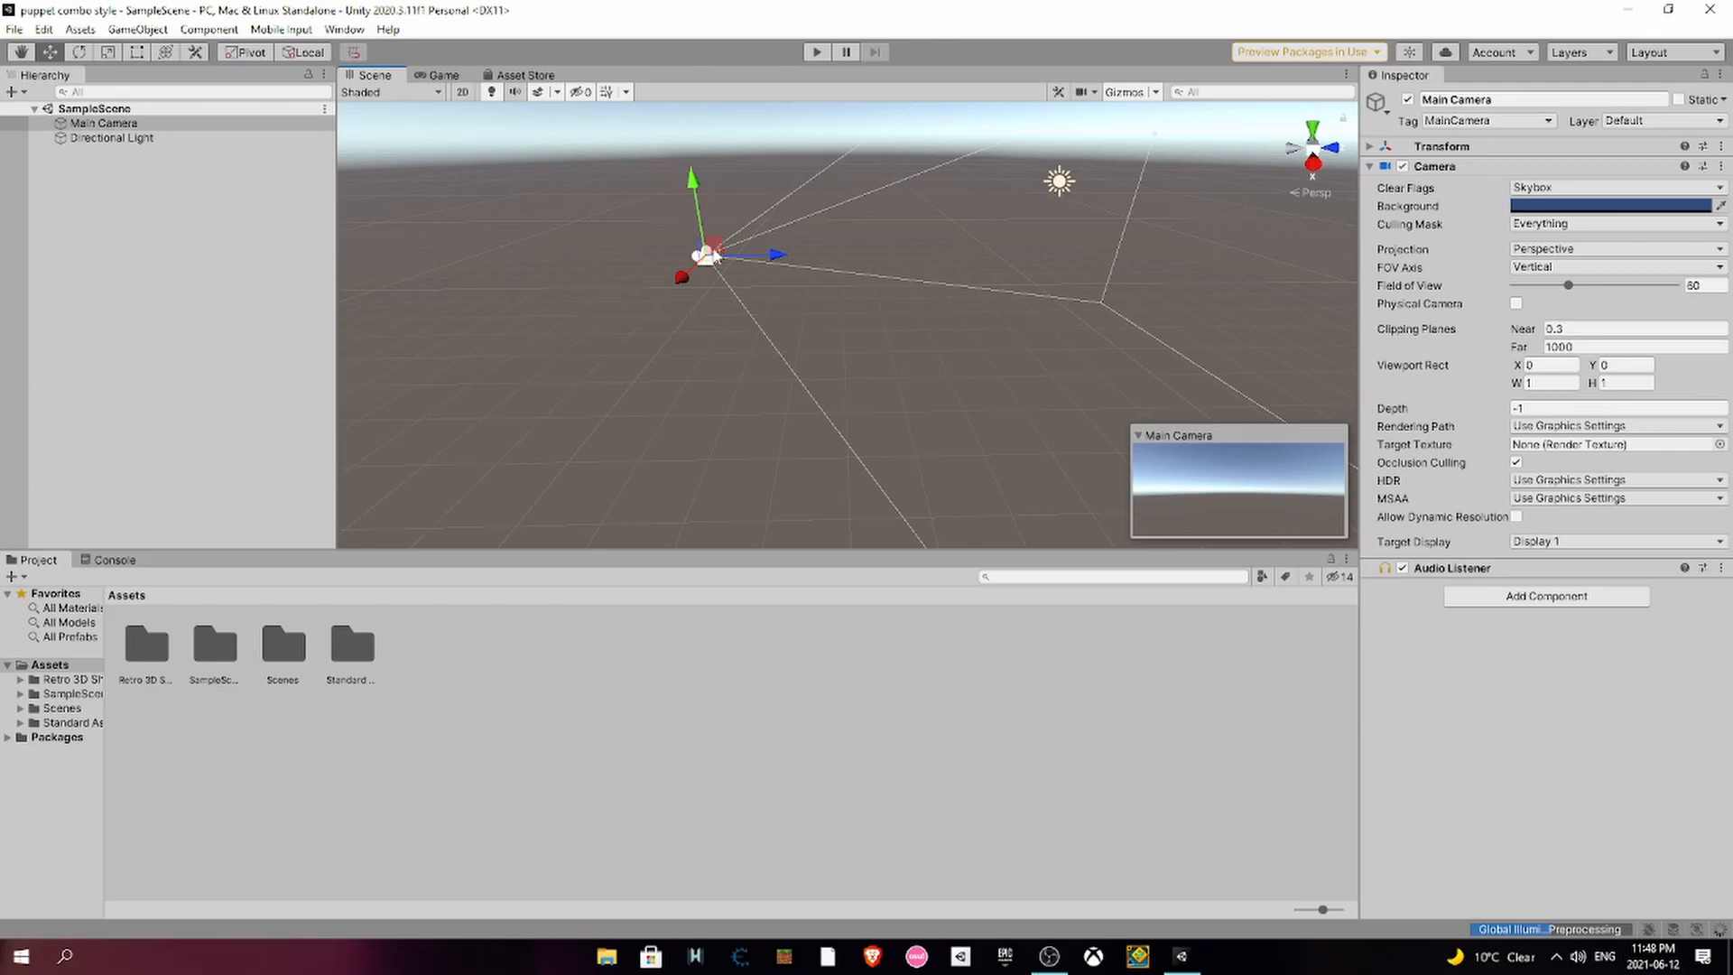
pyautogui.press('Delete')
# - Delete the Directional Light and undo that deletion
pyautogui.click(1061, 189)
pyautogui.press('Delete')
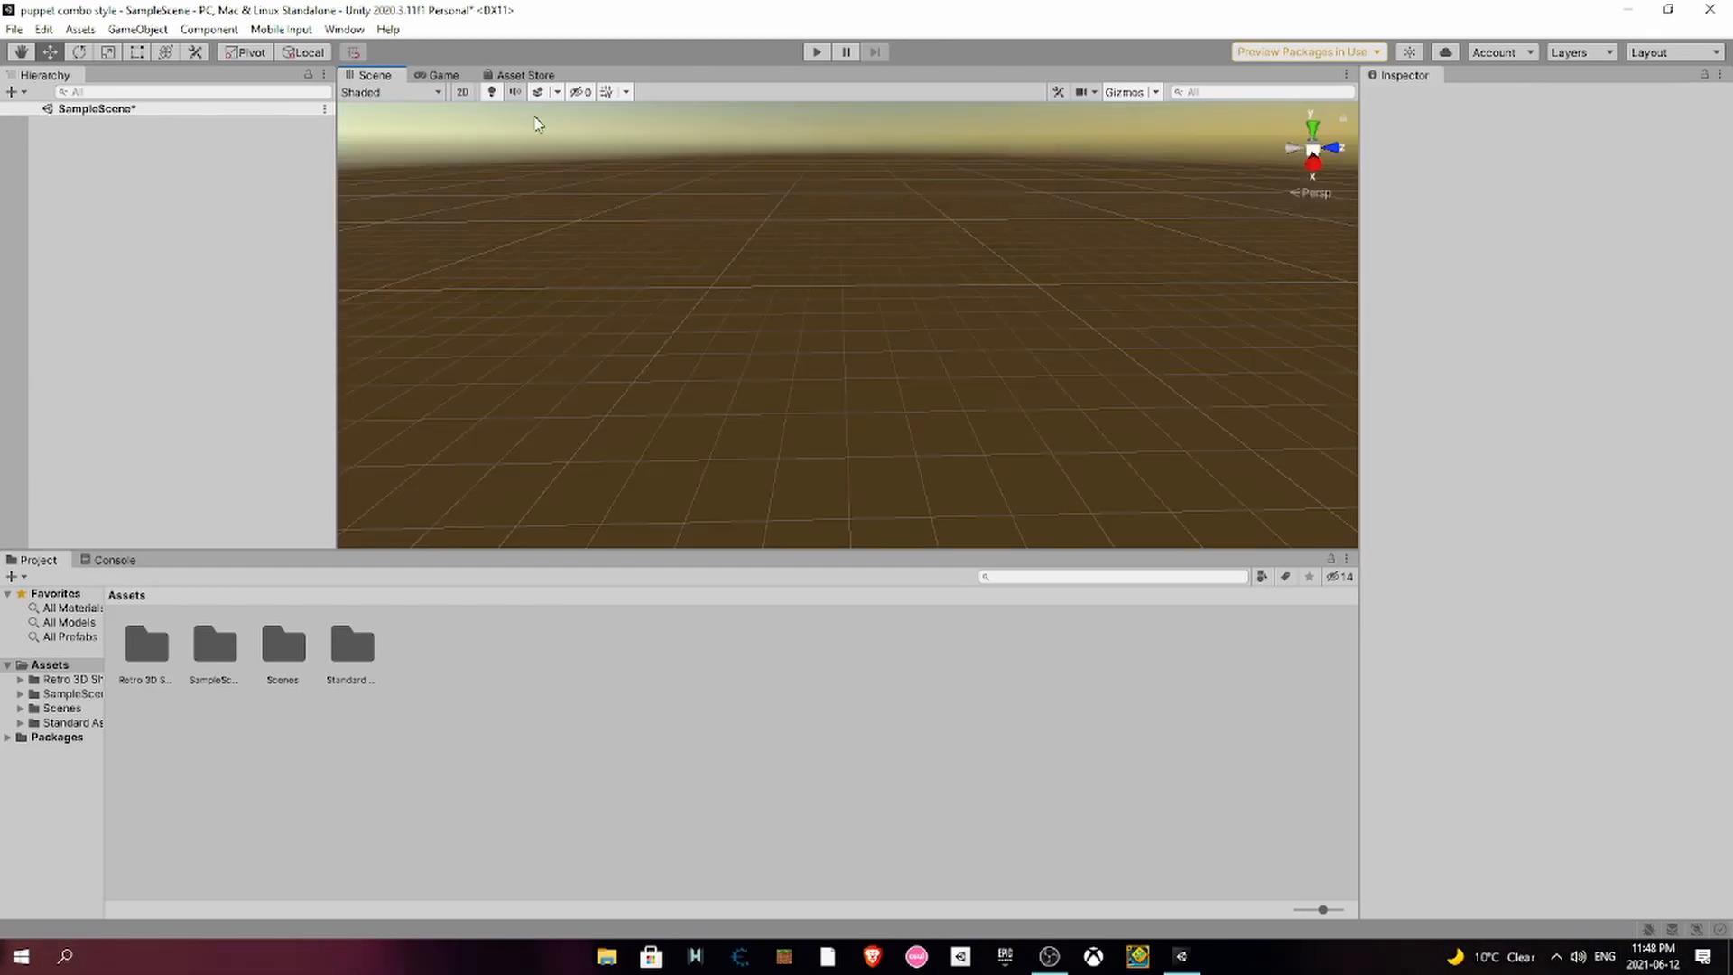
pyautogui.click(43, 29)
pyautogui.click(99, 46)
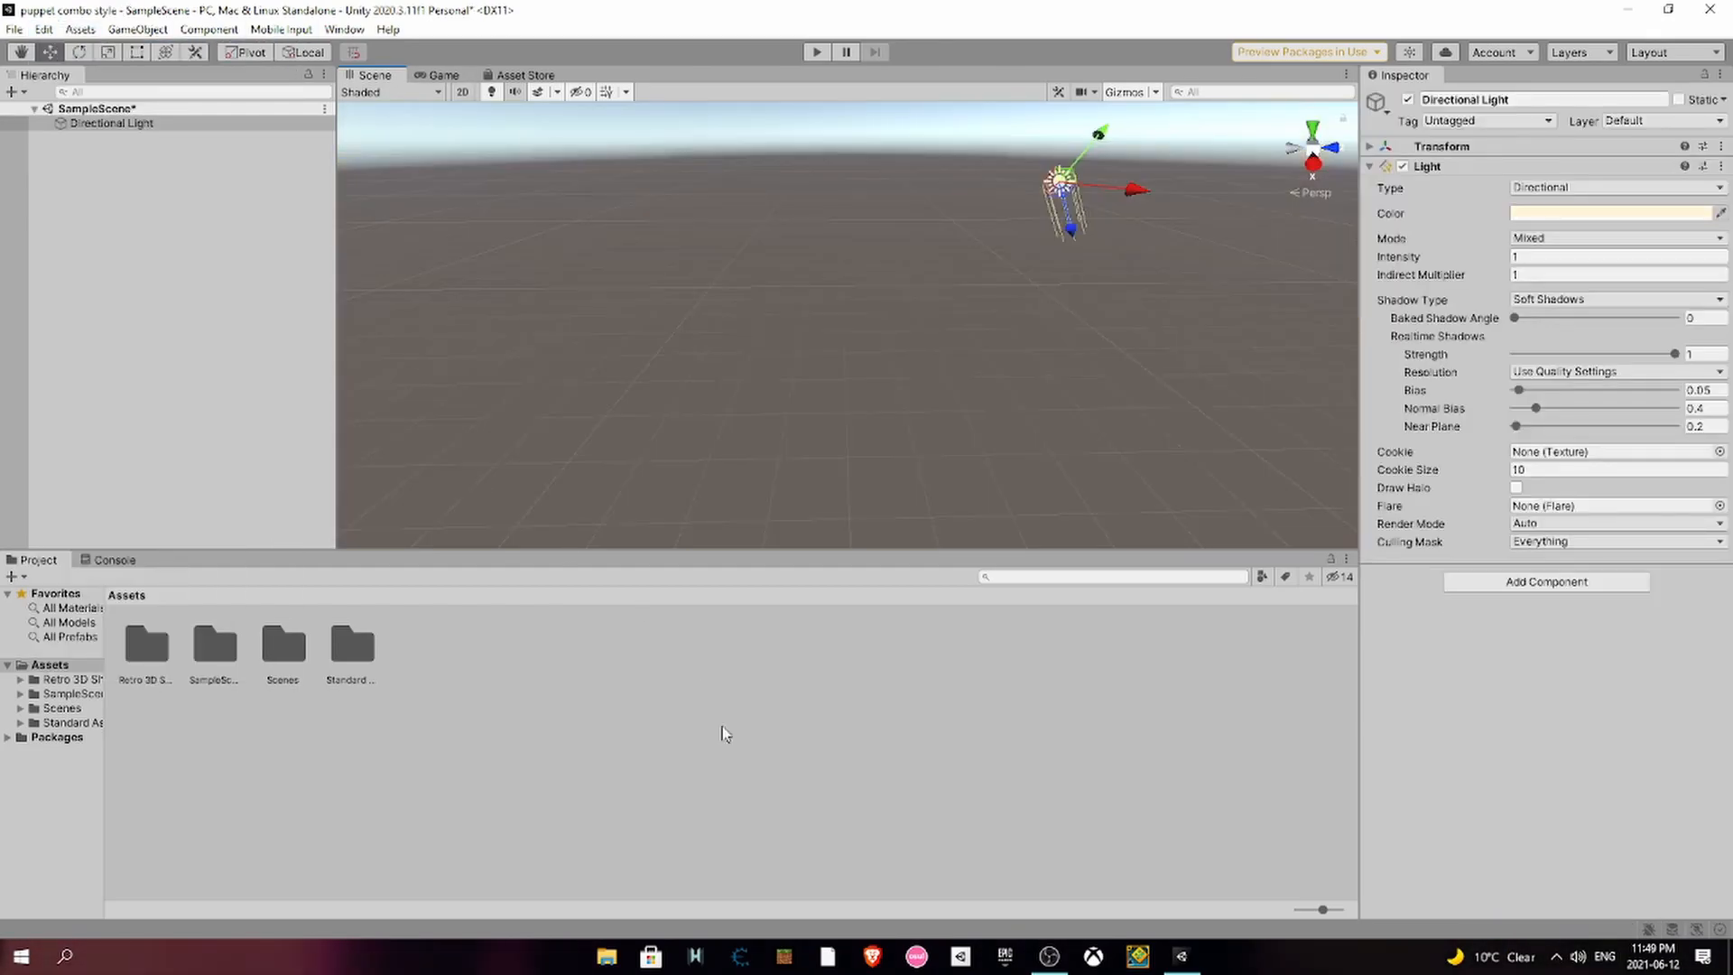
pyautogui.click(708, 477)
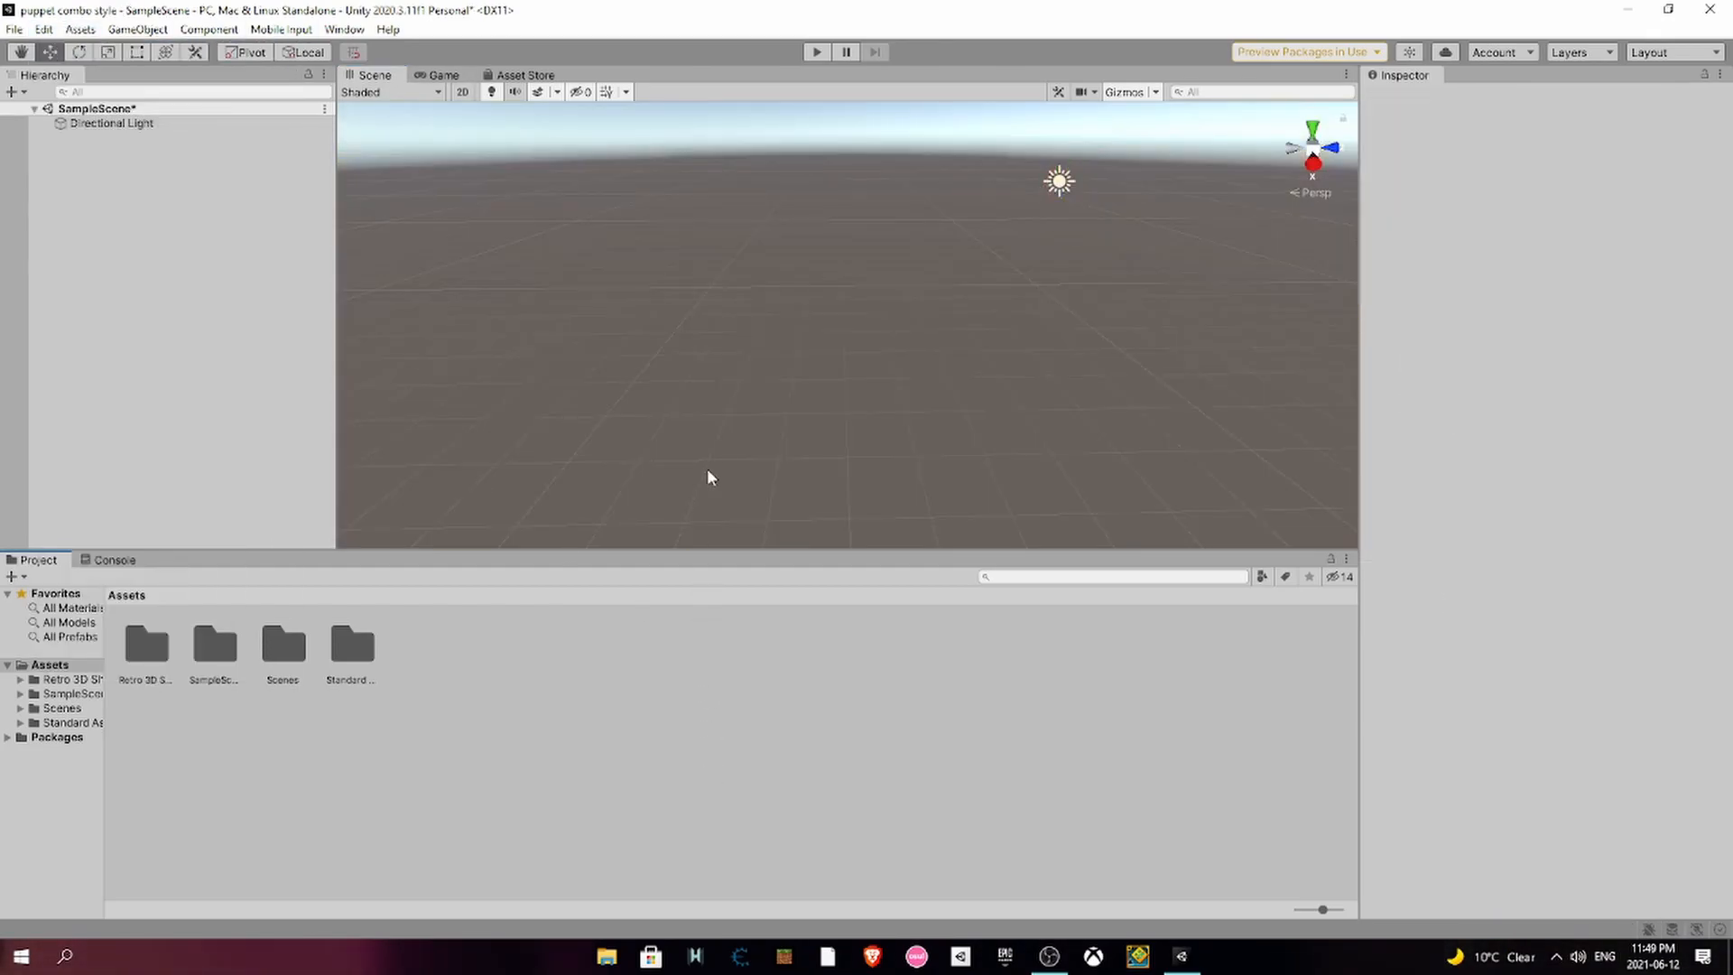
# - Add a 3D plane to the scene and select it in the Scene view
pyautogui.click(137, 29)
pyautogui.moveTo(157, 110)
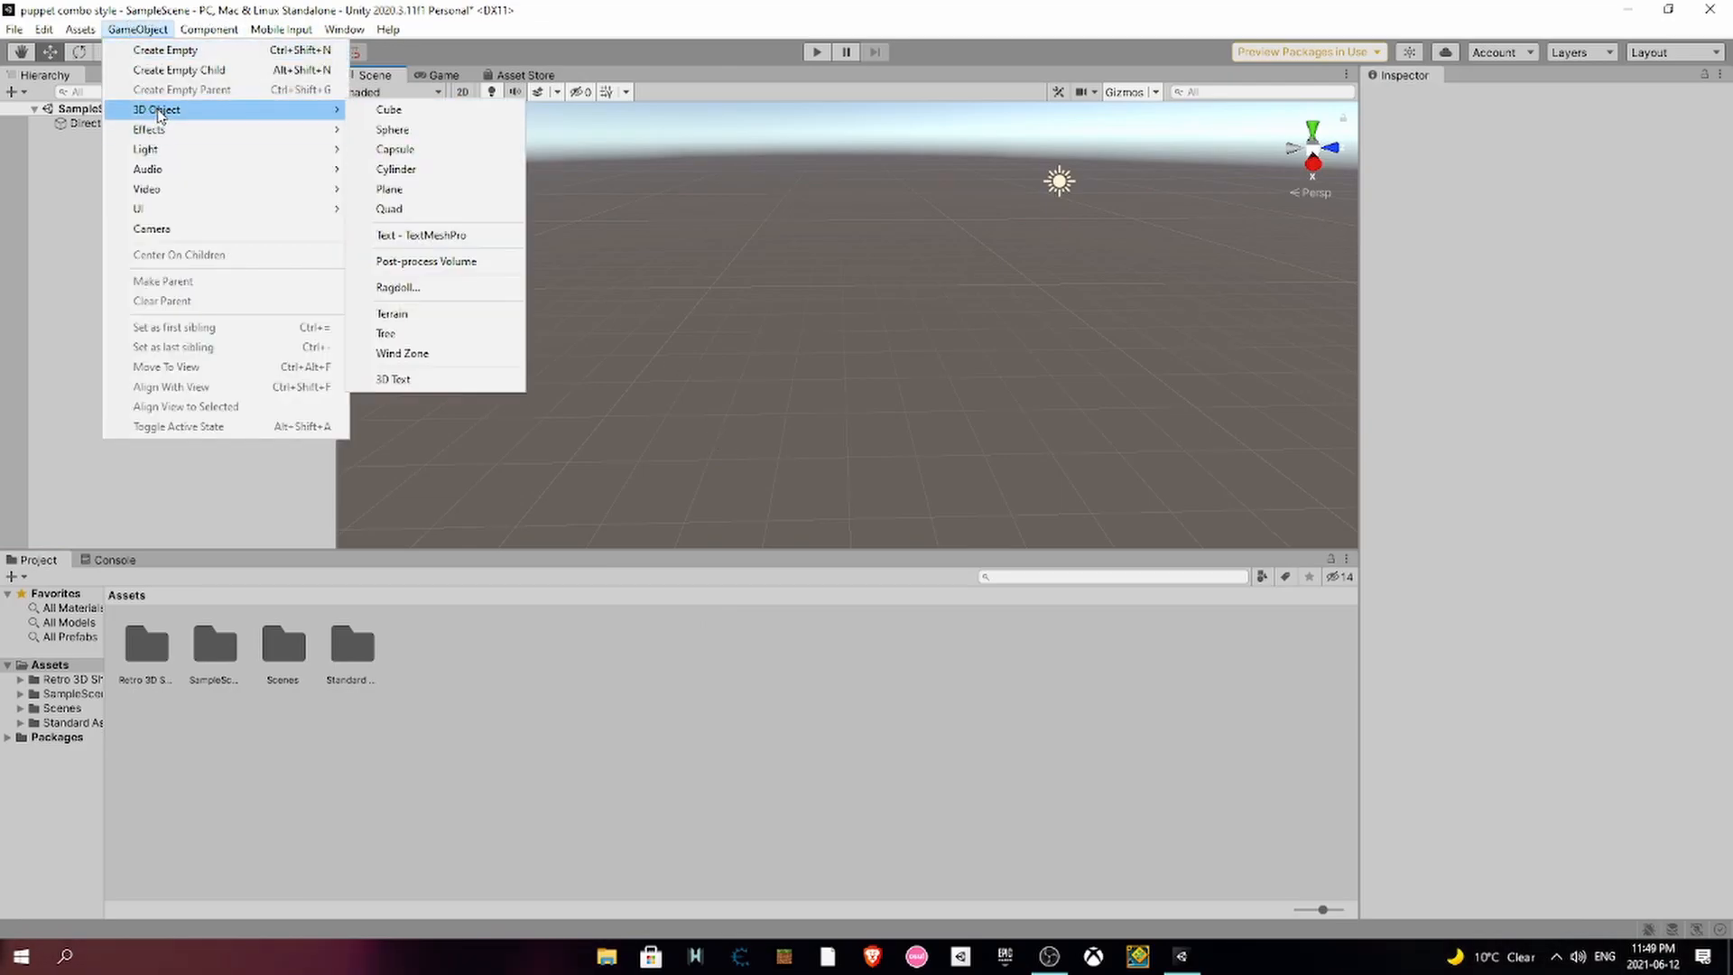
pyautogui.click(445, 188)
pyautogui.click(623, 336)
pyautogui.scroll(4, 626, 333)
pyautogui.click(806, 300)
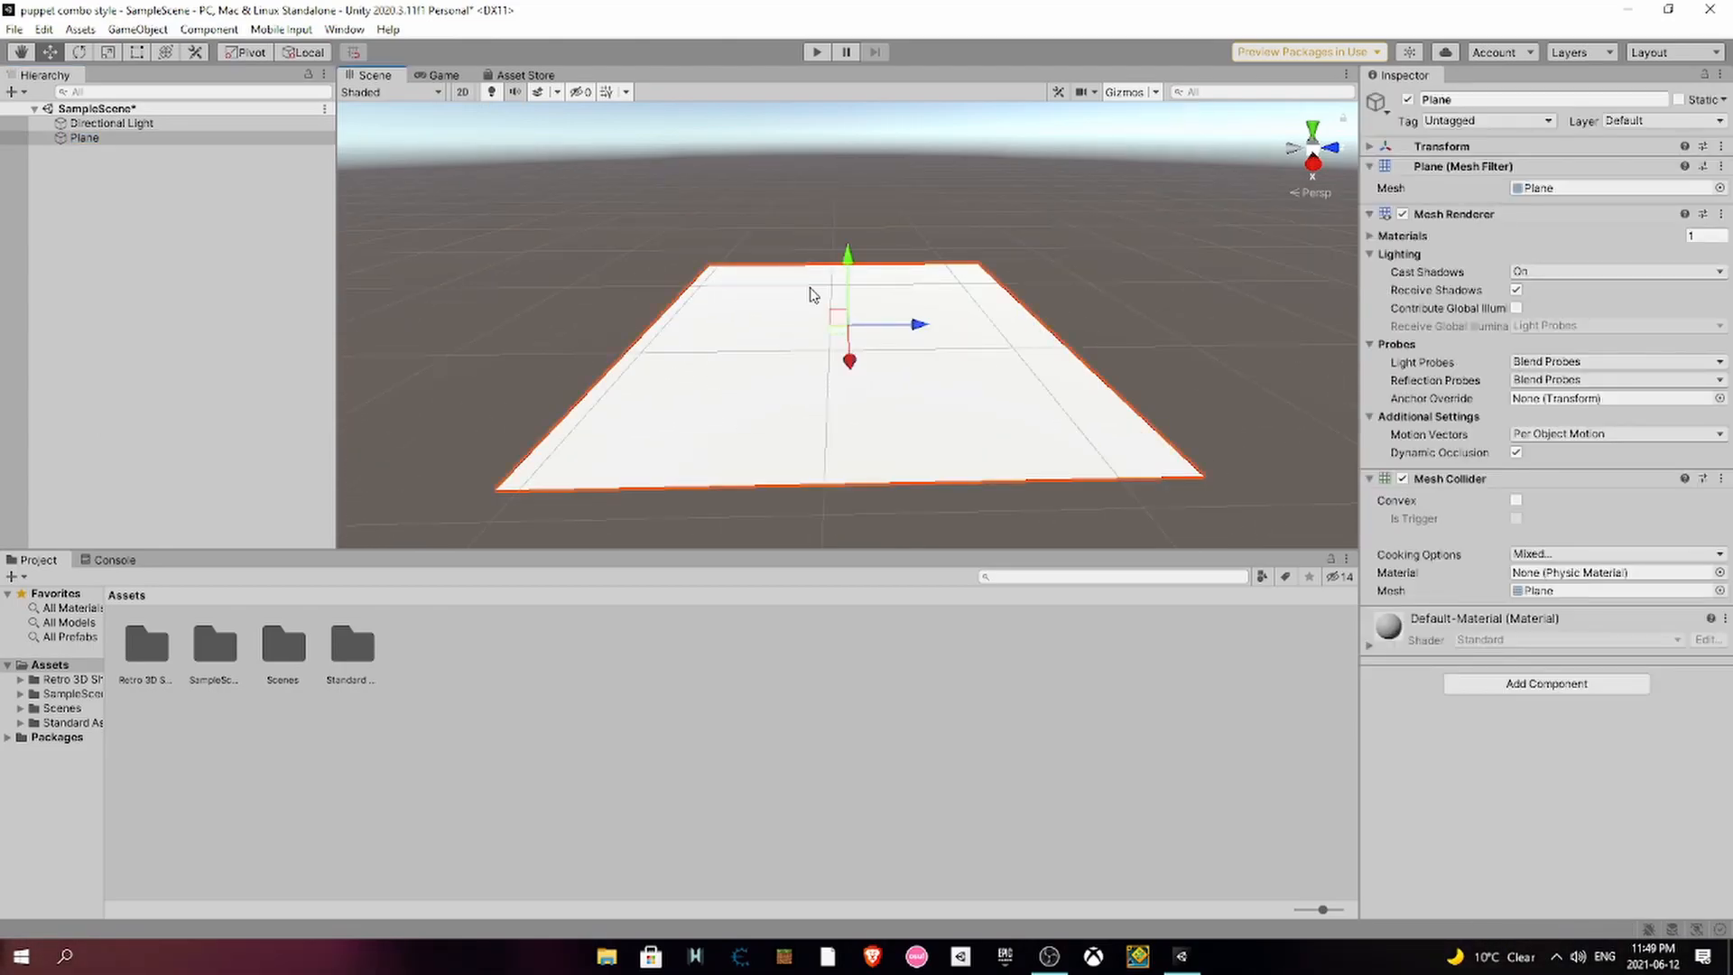
# - Raise the plane vertically above the scene grid and deselect it
pyautogui.click(831, 263)
pyautogui.click(849, 263)
pyautogui.moveTo(848, 257); pyautogui.dragTo(874, 97)
pyautogui.moveTo(825, 192); pyautogui.dragTo(818, 388, button='middle')
pyautogui.click(803, 214)
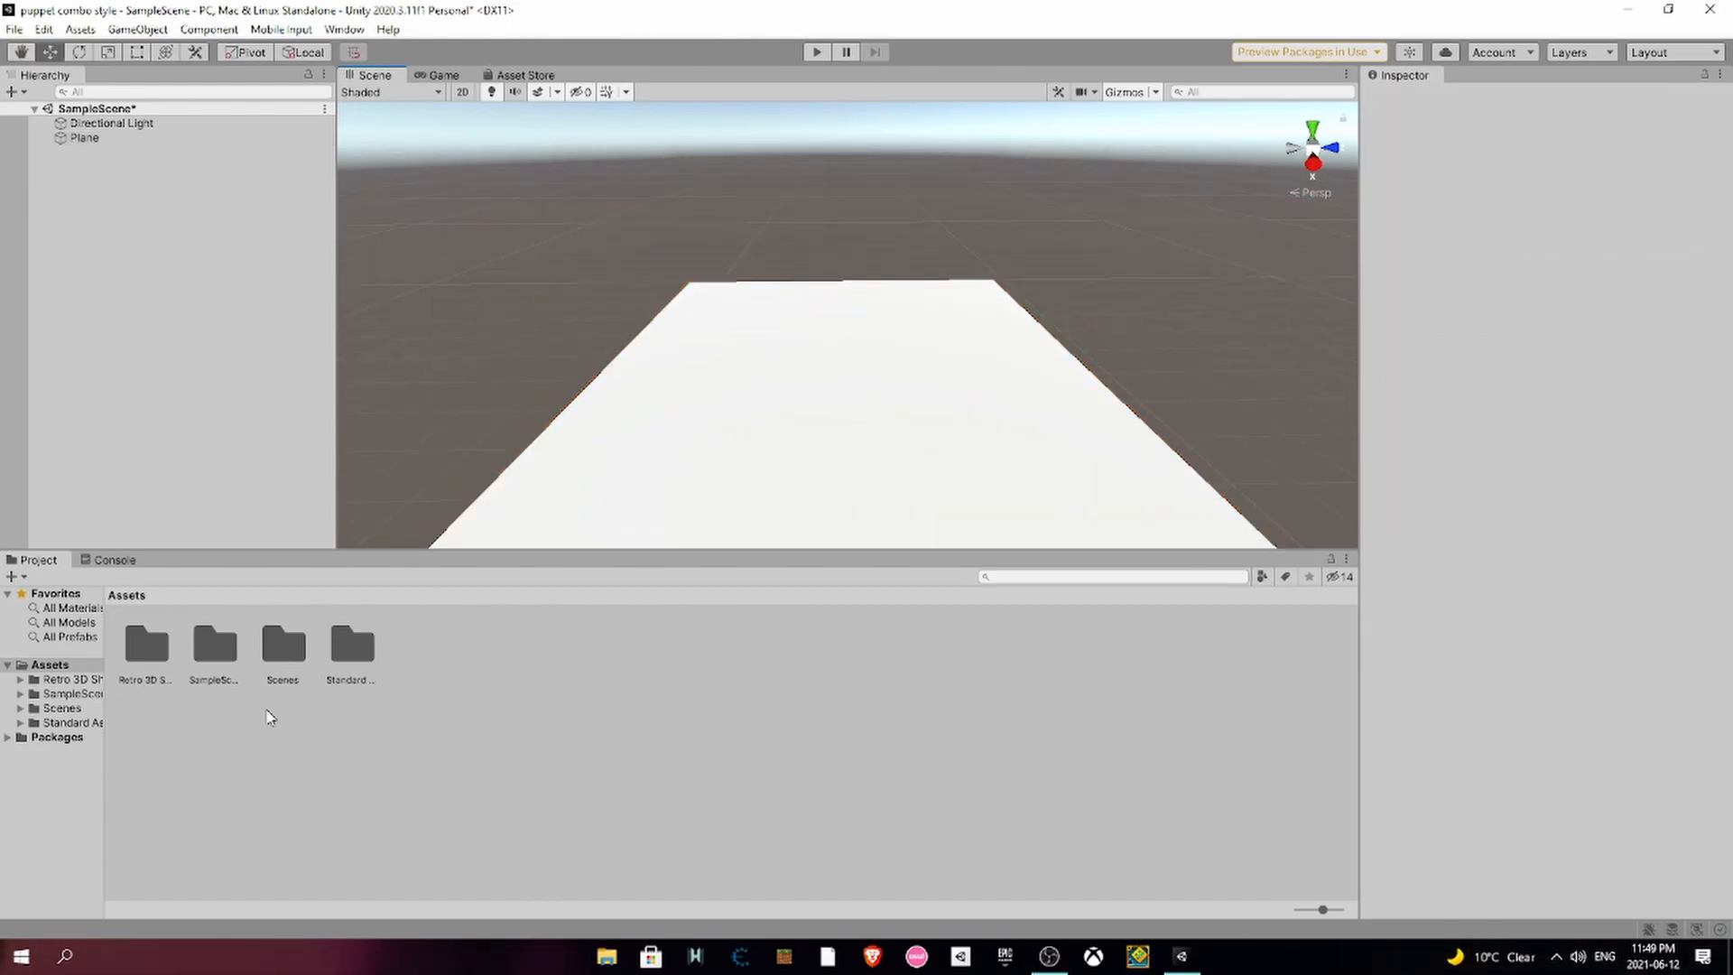
# - Place the FPSController prefab from the Standard Assets FirstPersonCharacter prefabs folder into the scene by the plane
pyautogui.doubleClick(365, 666)
pyautogui.click(214, 663)
pyautogui.doubleClick(214, 663)
pyautogui.doubleClick(149, 650)
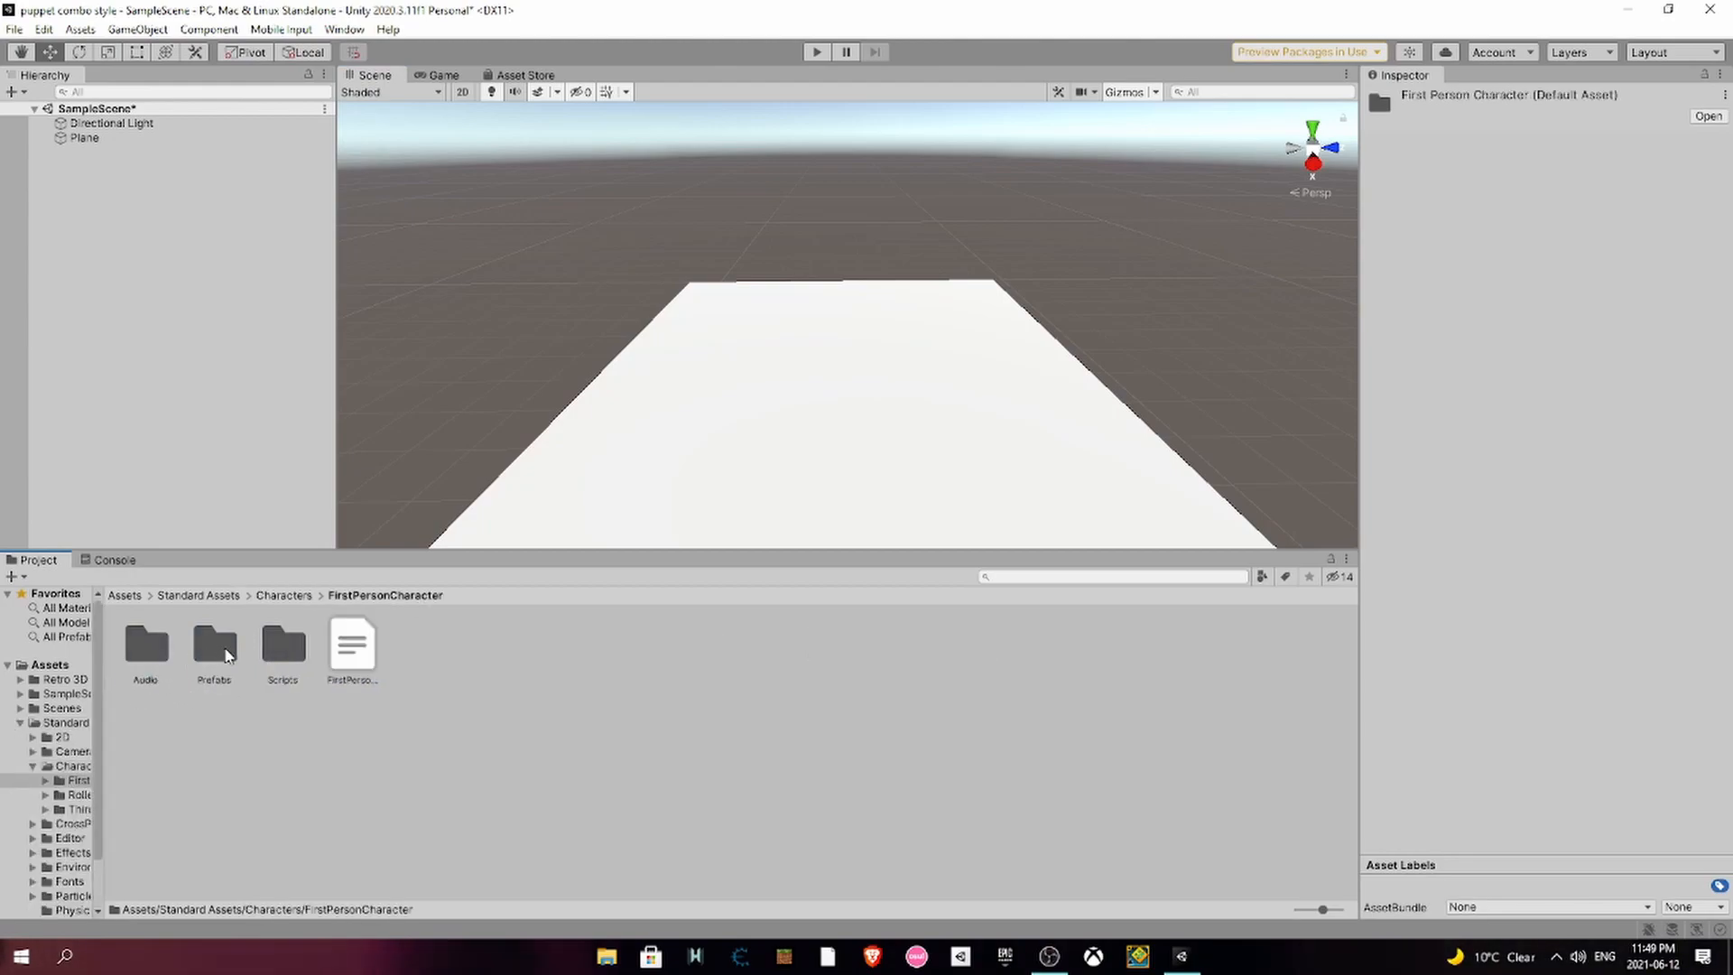
pyautogui.doubleClick(198, 668)
pyautogui.moveTo(156, 664); pyautogui.dragTo(449, 462)
# - Raise the FPSController so that it stands above the surface of the plane
pyautogui.moveTo(730, 327); pyautogui.dragTo(729, 325)
pyautogui.moveTo(718, 257); pyautogui.dragTo(713, 166)
pyautogui.click(816, 151)
pyautogui.moveTo(817, 173); pyautogui.dragTo(746, 99, button='right')
pyautogui.press('w')
pyautogui.click(757, 249)
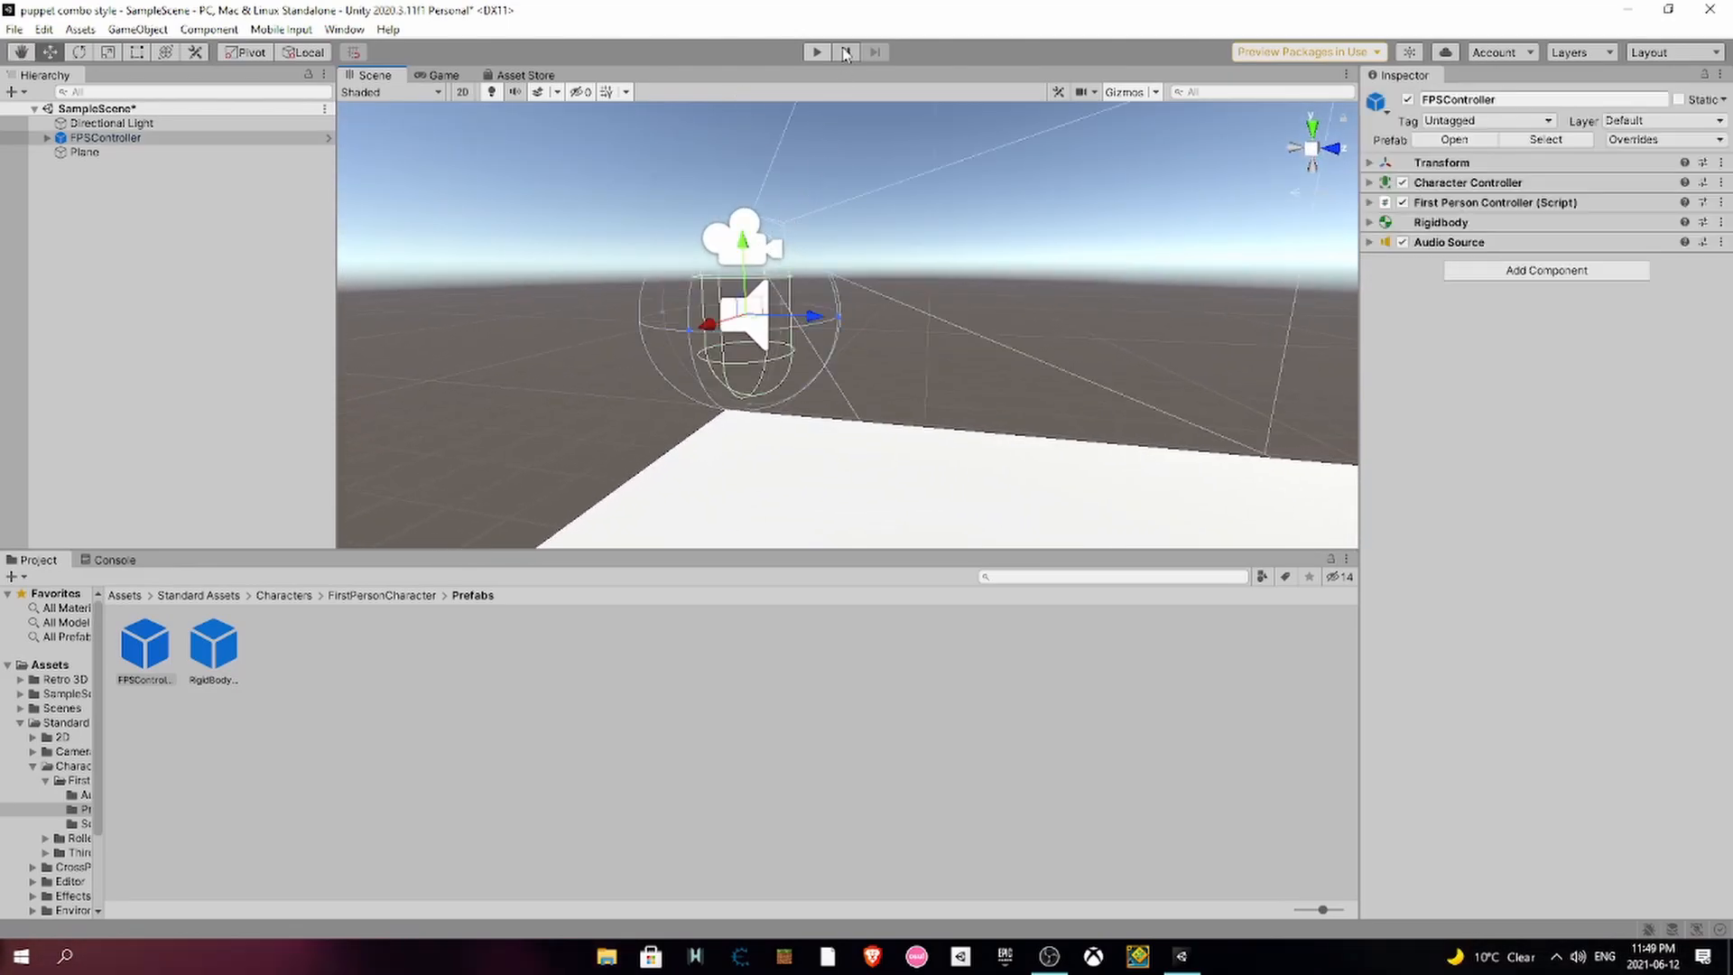
# - Run the scene to test walking and looking around on the plane, and return to the Scene view
pyautogui.click(817, 52)
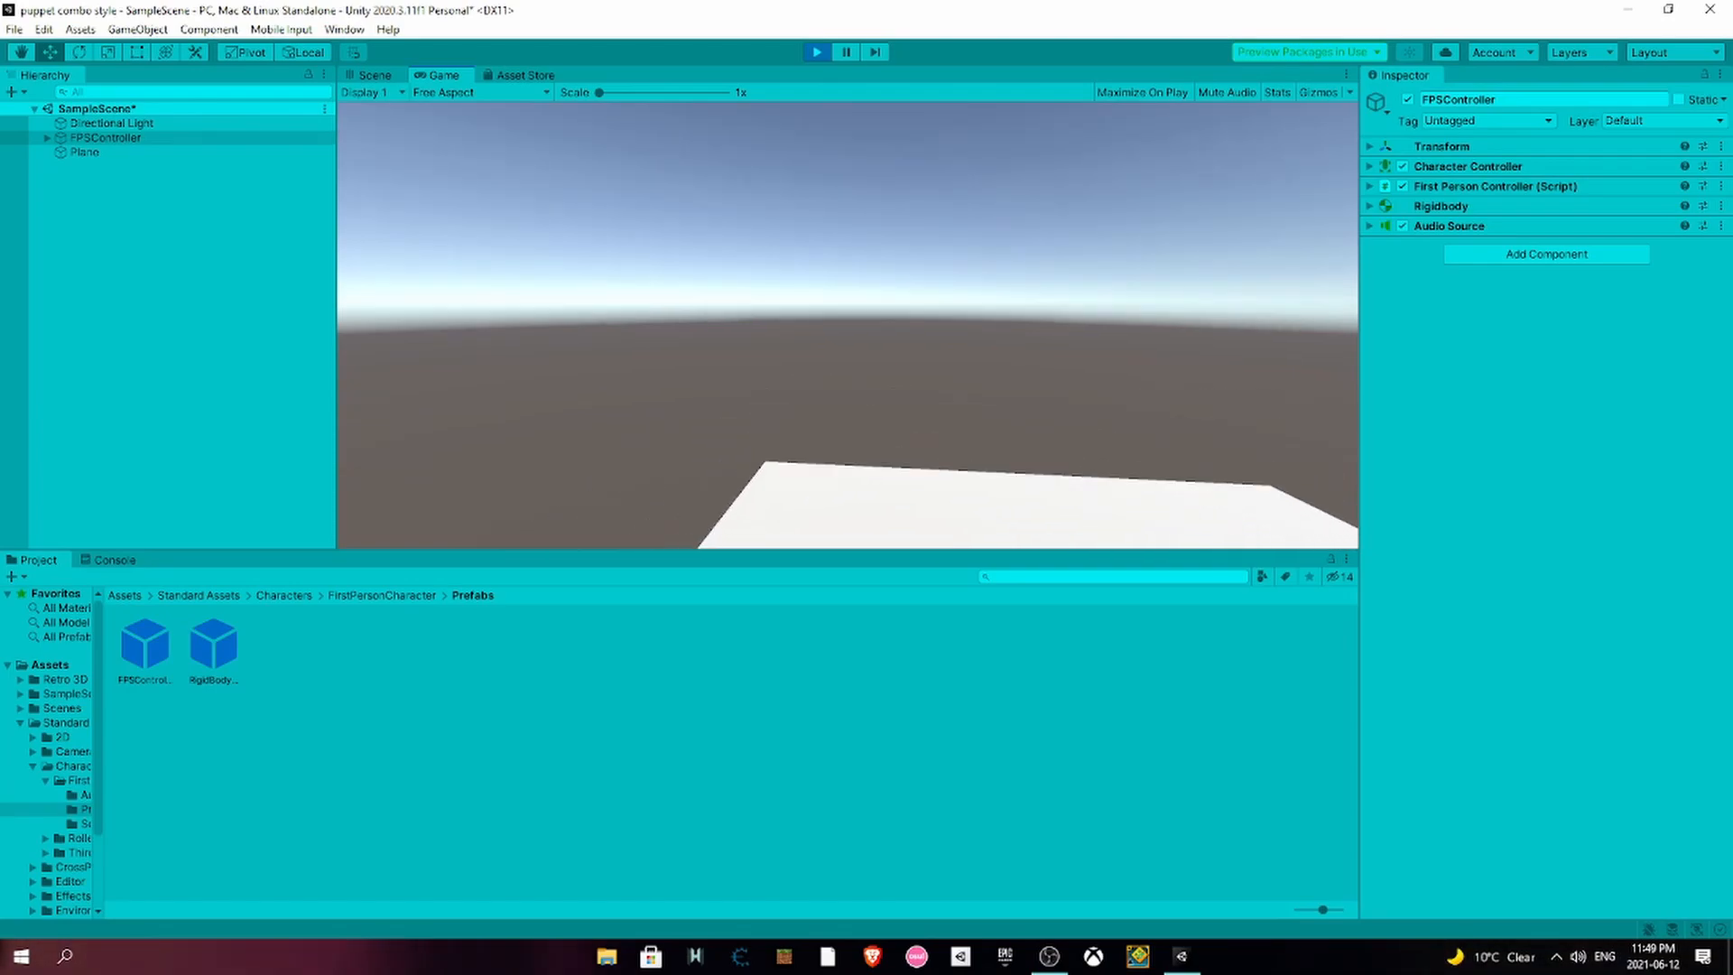
pyautogui.press('w')
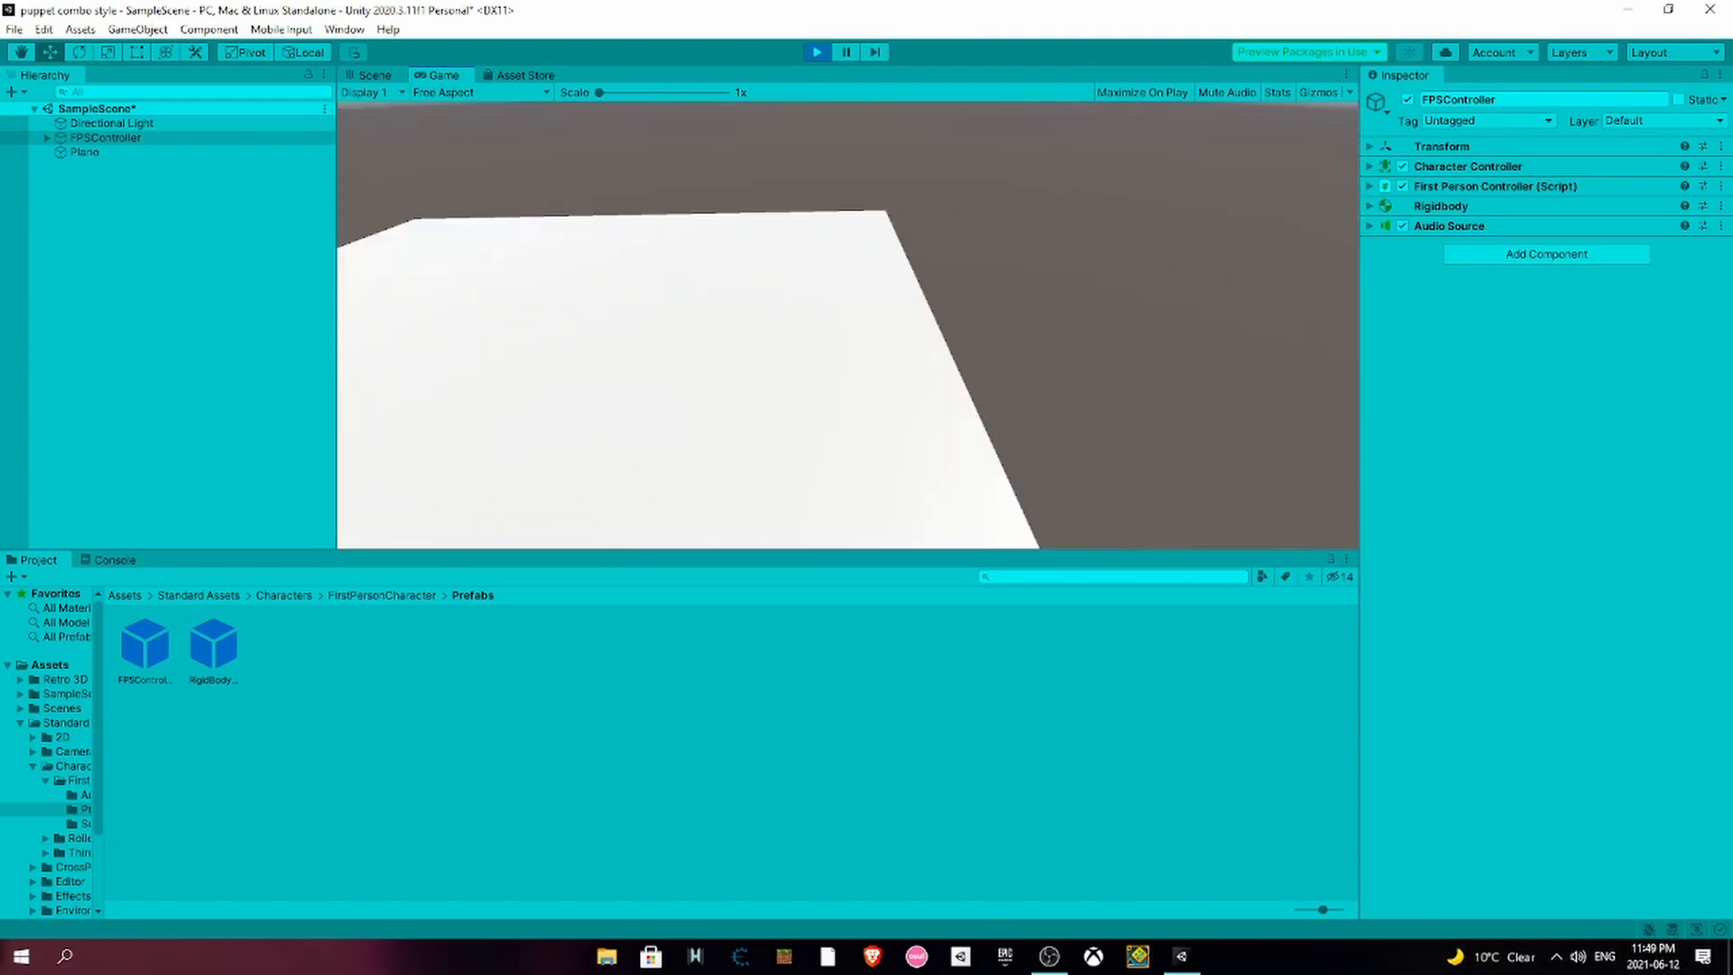
pyautogui.click(818, 52)
pyautogui.moveTo(915, 373); pyautogui.dragTo(953, 389, button='right')
pyautogui.click(953, 387)
pyautogui.moveTo(812, 323); pyautogui.dragTo(1061, 313, button='right')
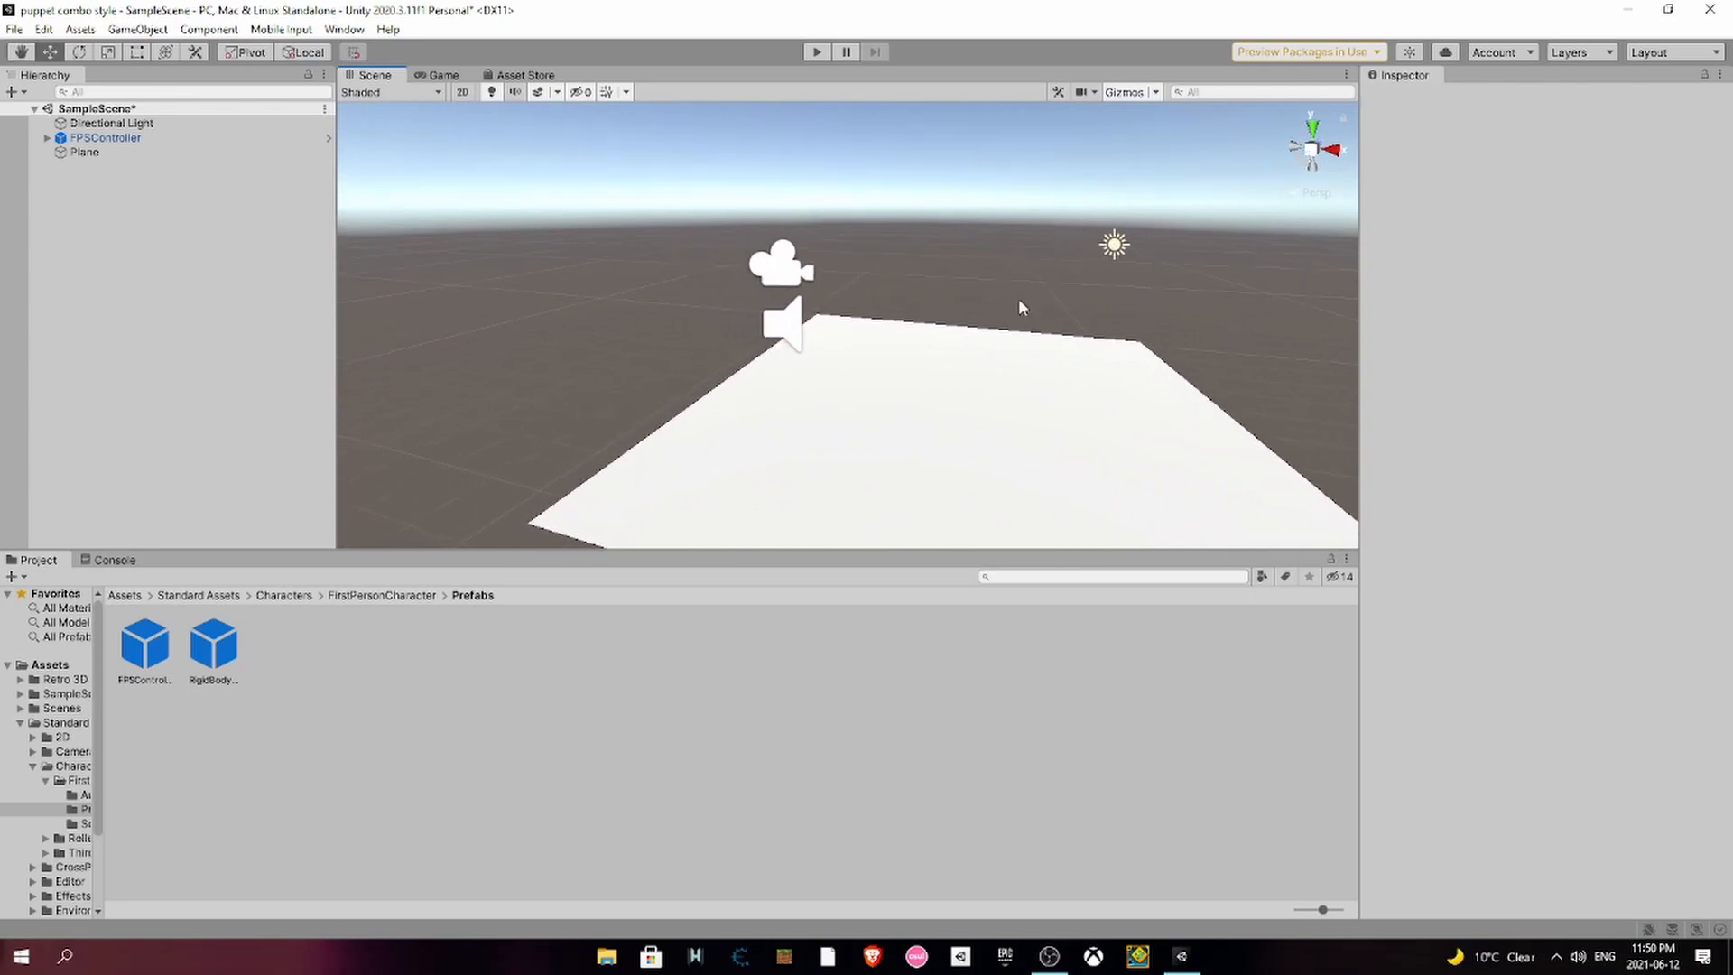
# - Assign the FPSController's FirstPersonCharacter child object to the post processing layer
pyautogui.click(778, 271)
pyautogui.click(135, 593)
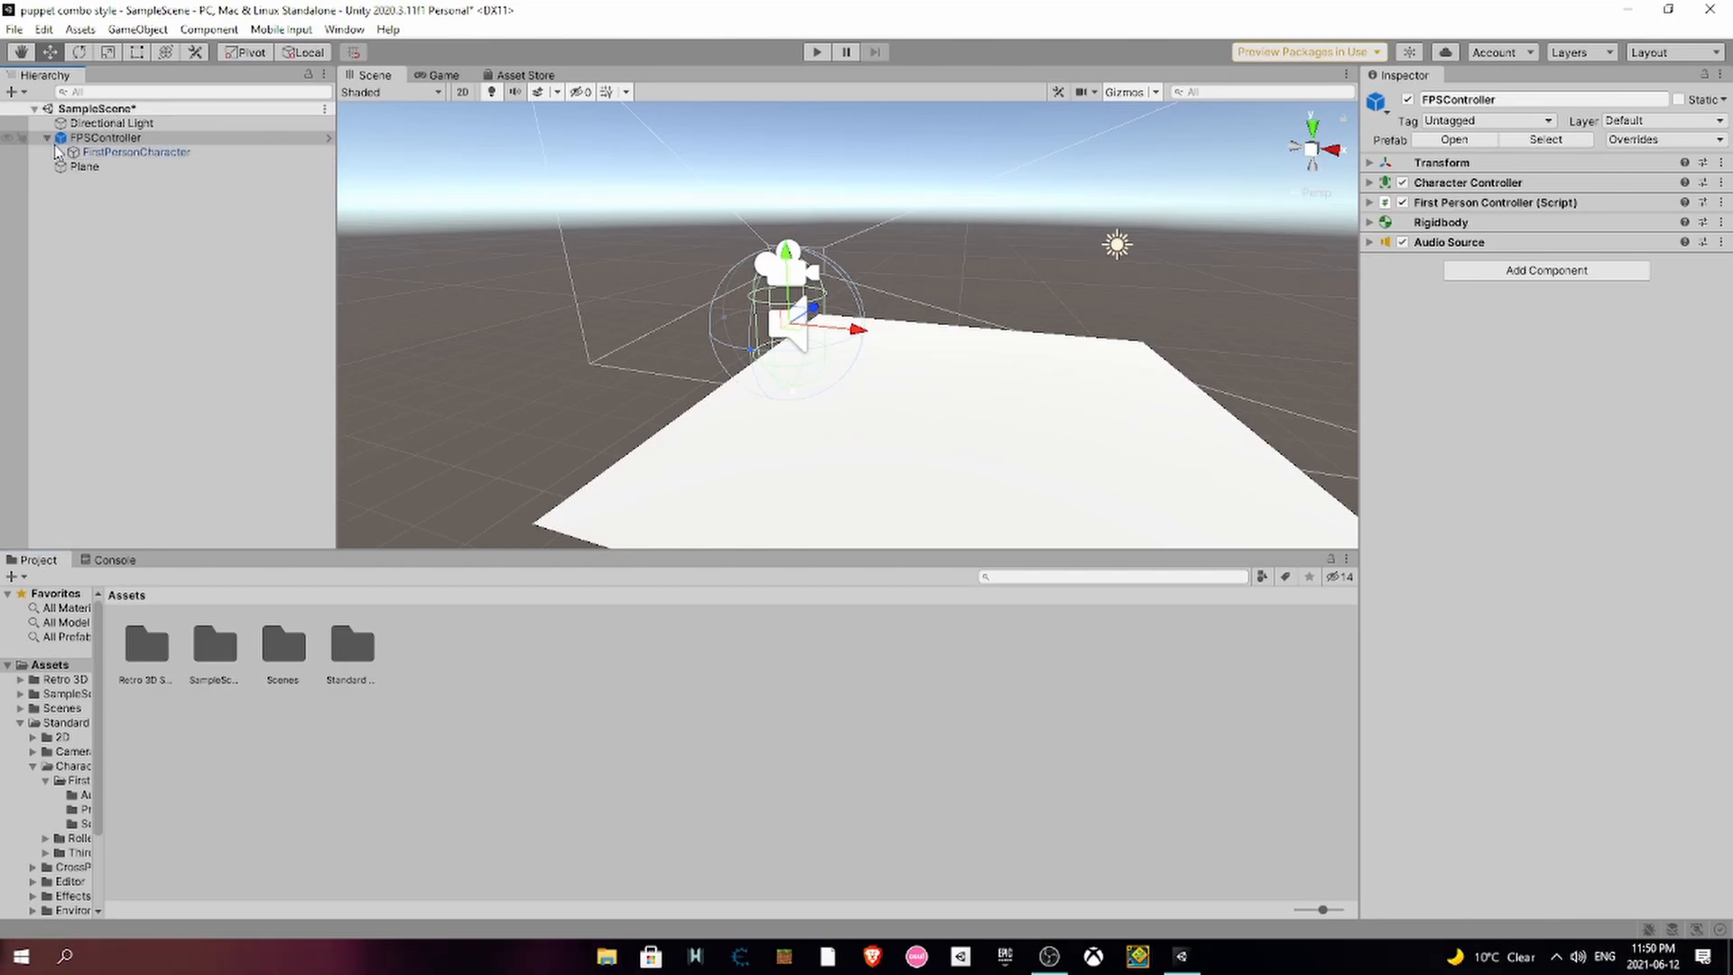
pyautogui.click(61, 154)
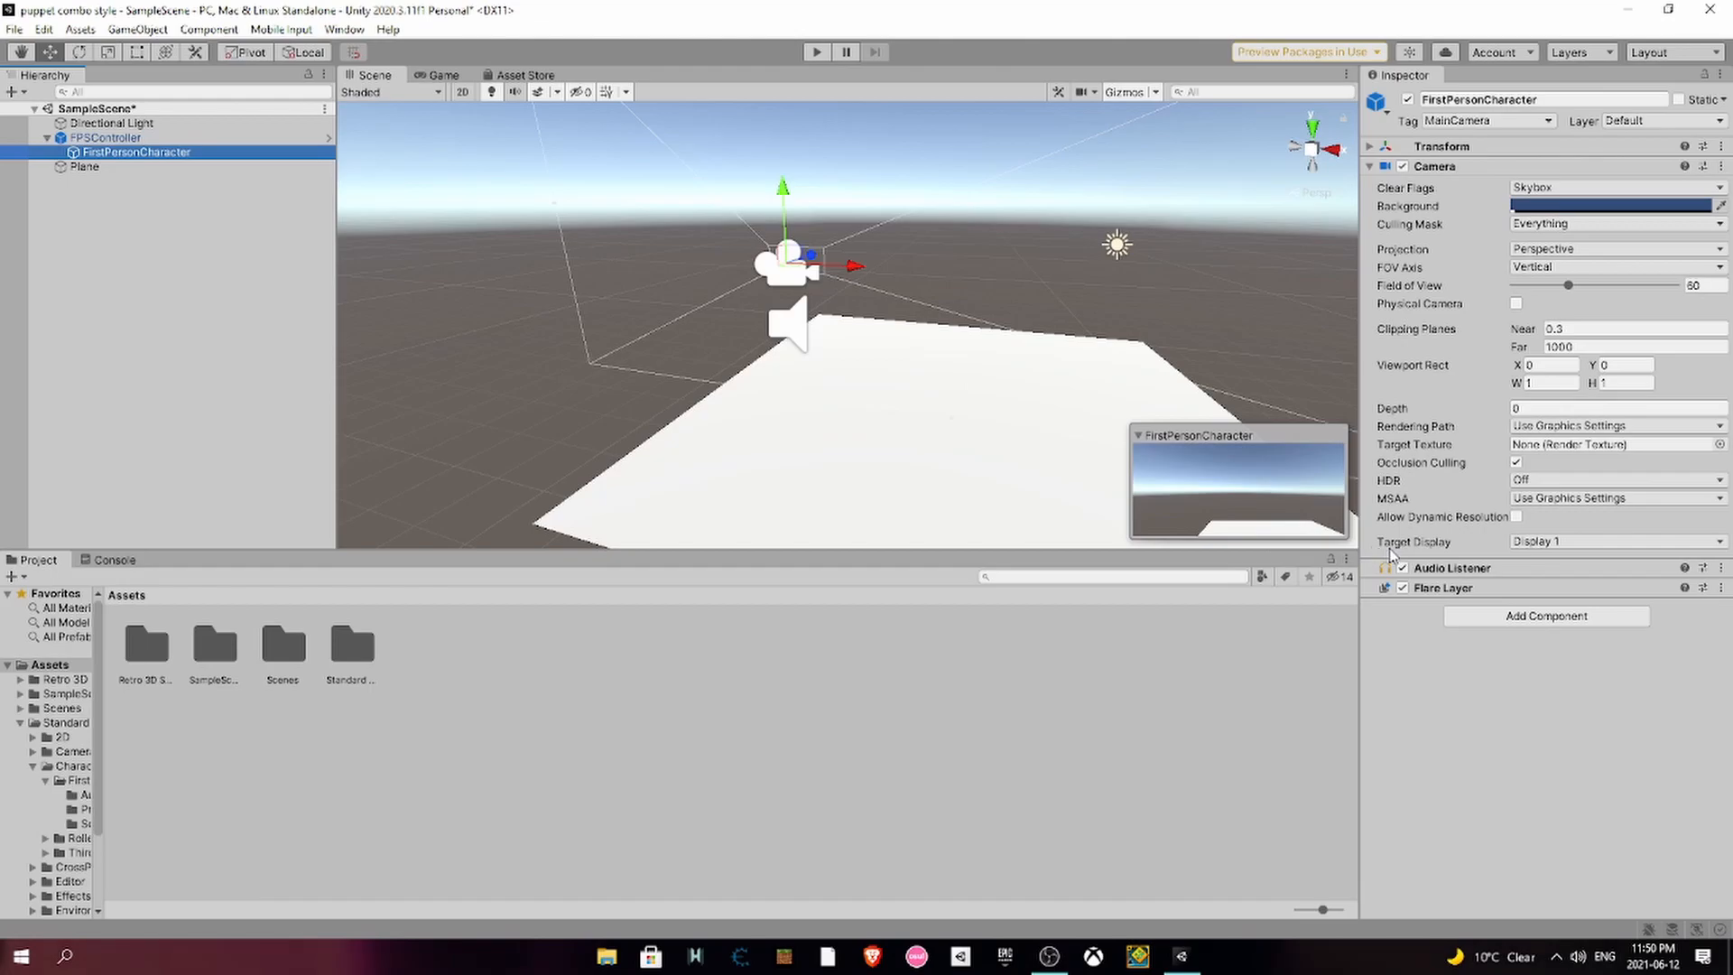
pyautogui.click(1666, 121)
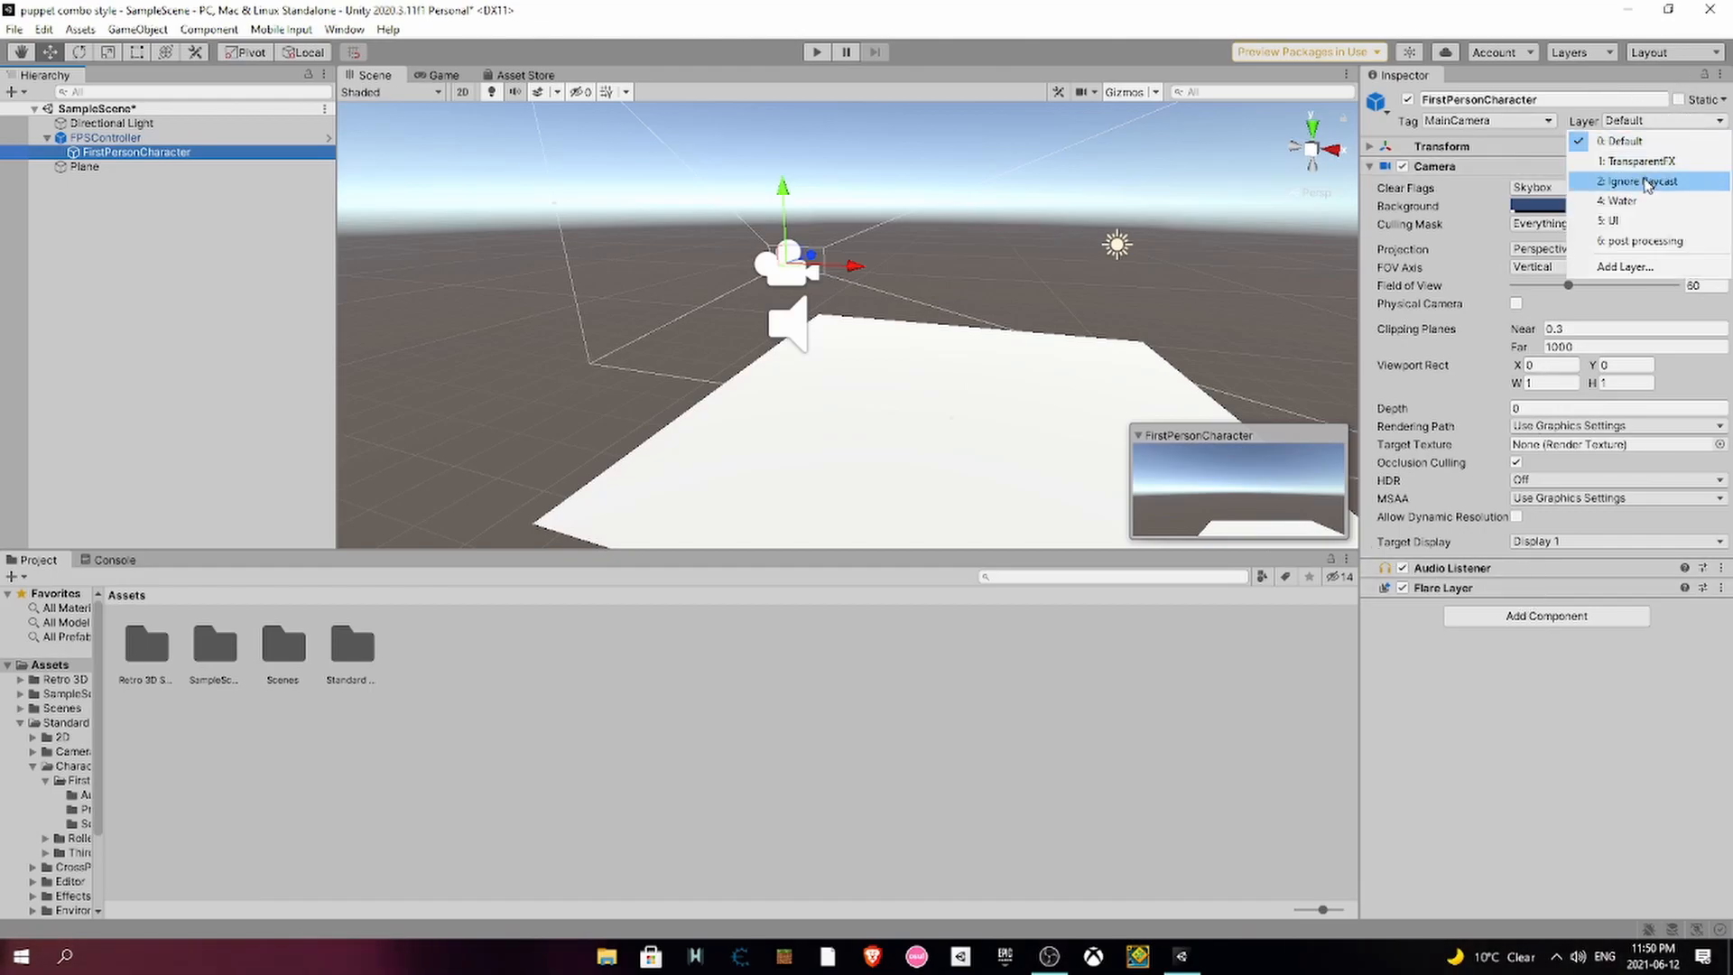
pyautogui.click(1623, 267)
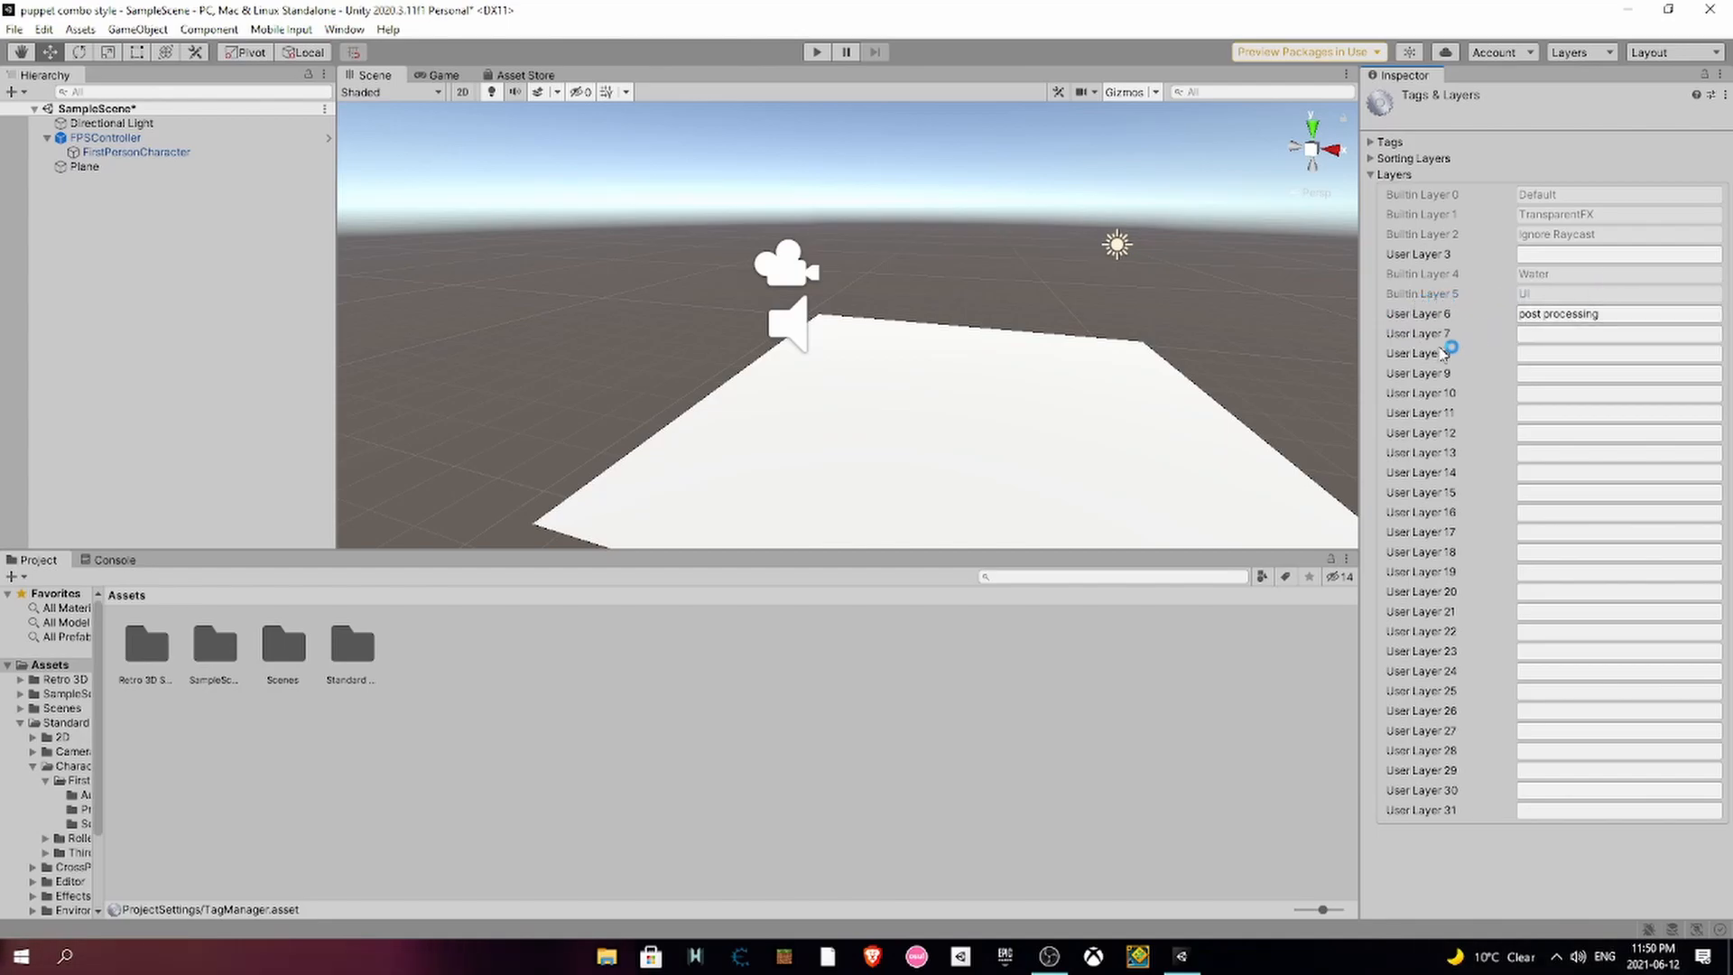
pyautogui.click(149, 153)
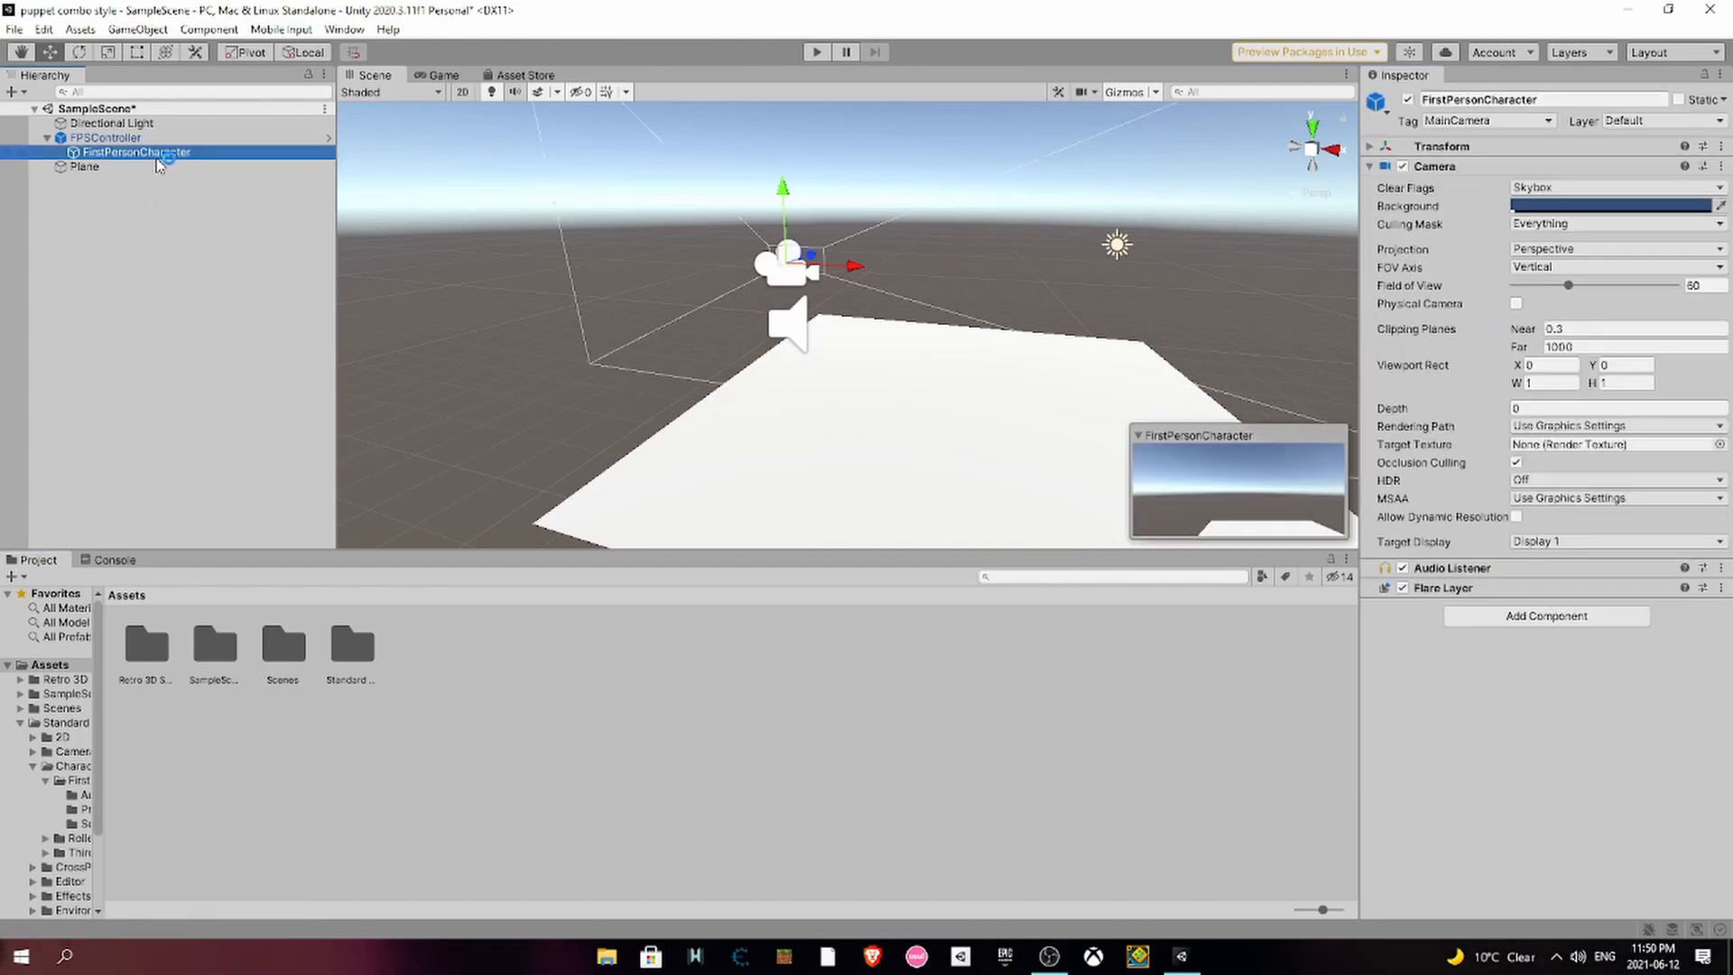
pyautogui.click(1664, 121)
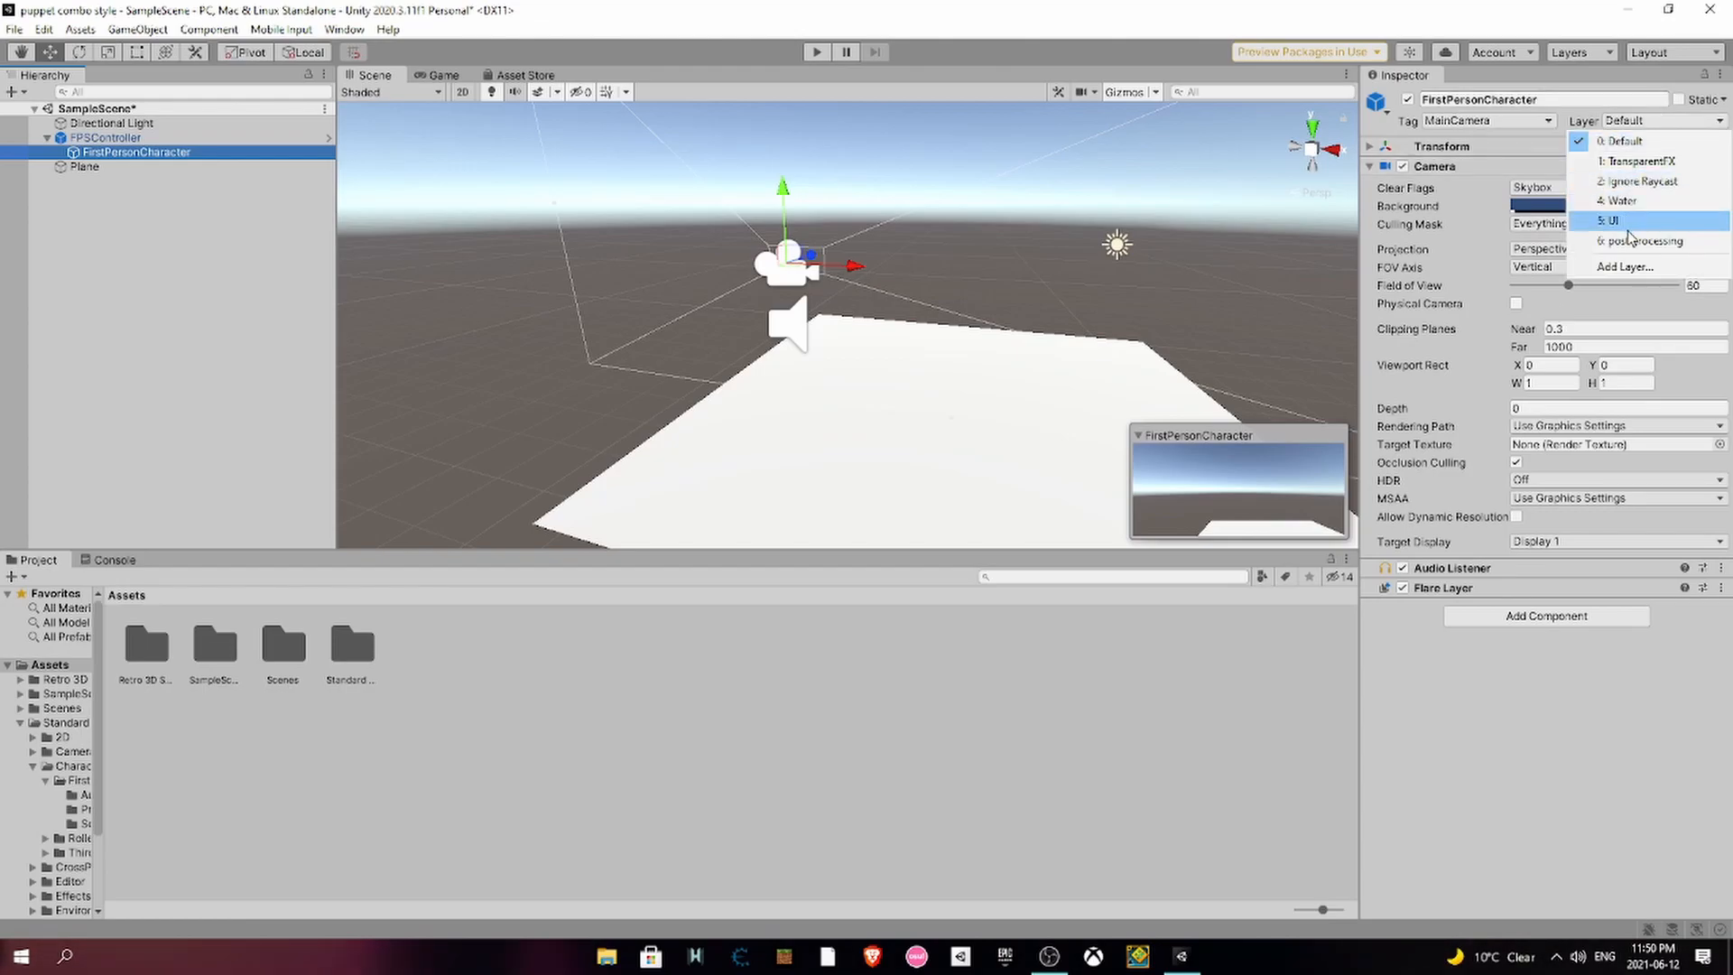
pyautogui.click(1634, 242)
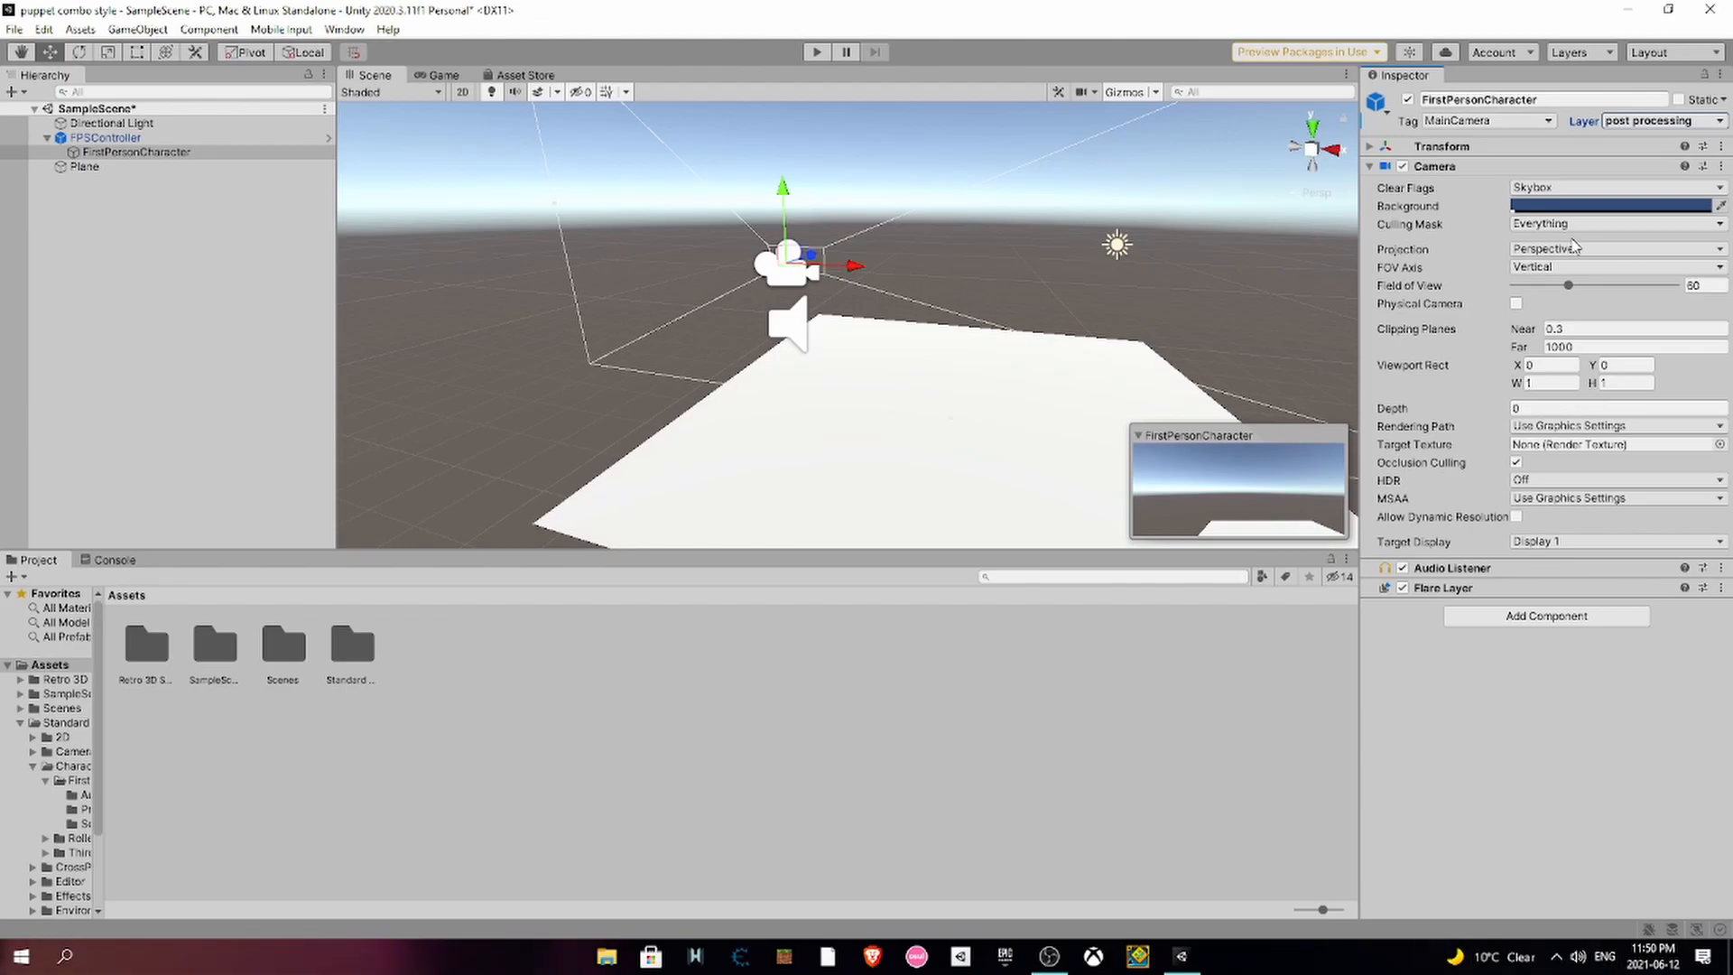
# - Add a Post-process Layer component to the FirstPersonCharacter and set its volume blending layer to post processing
pyautogui.click(1480, 618)
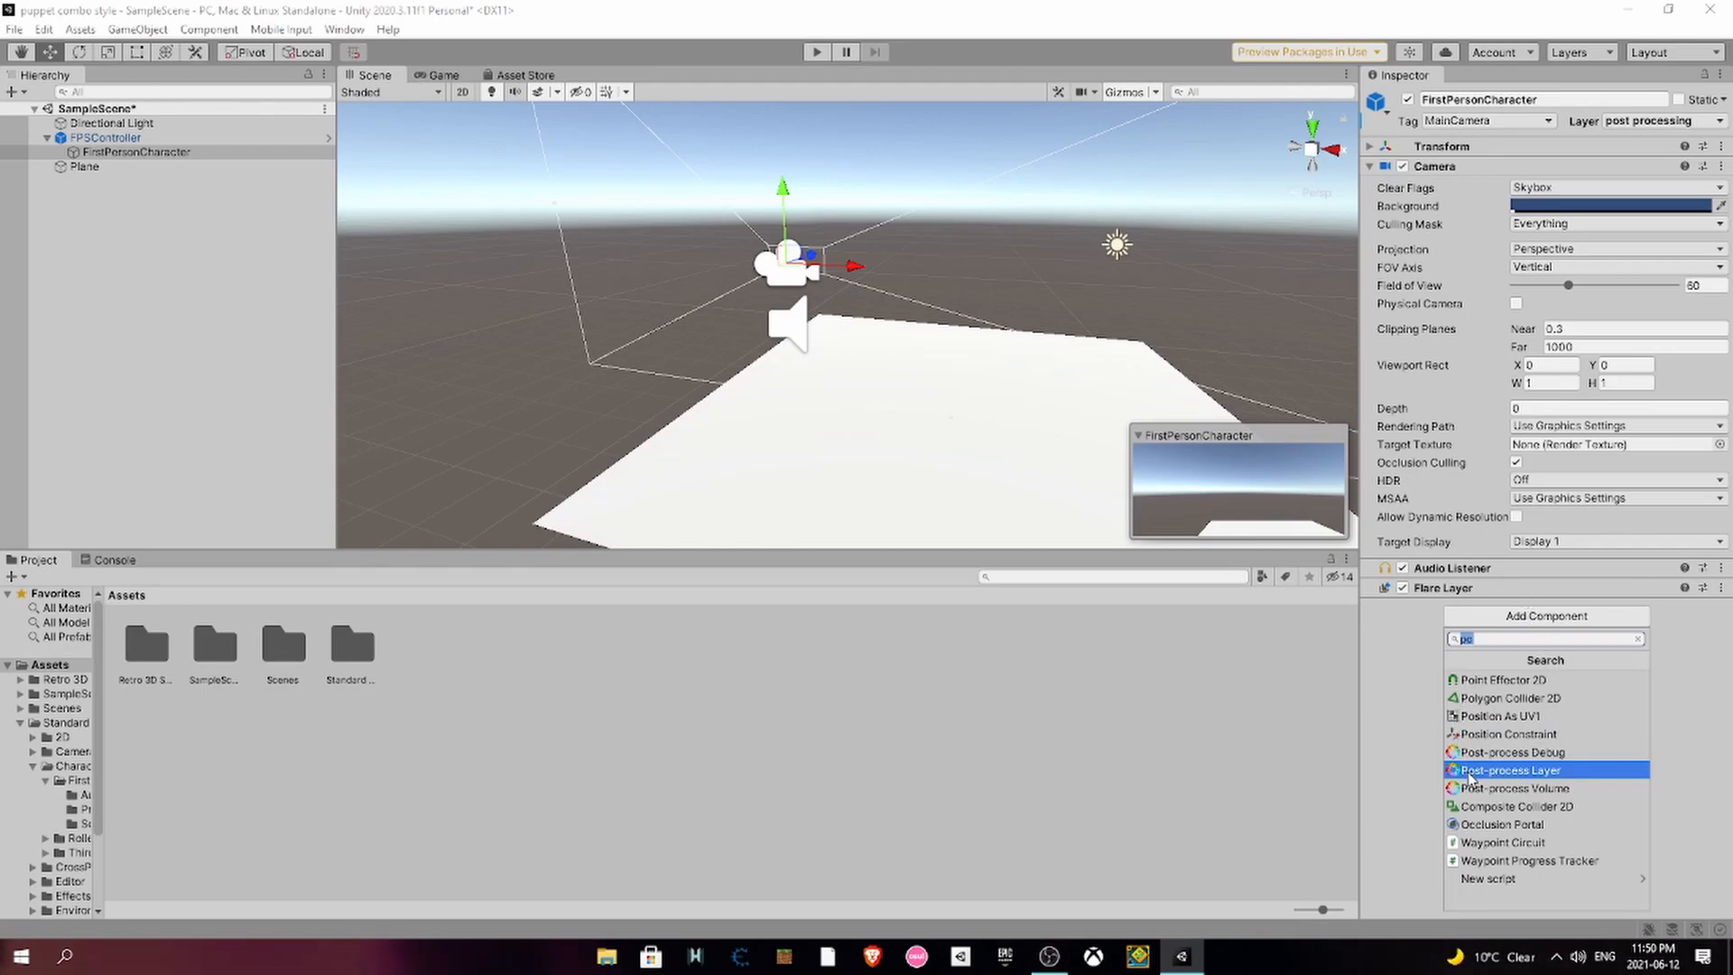
pyautogui.click(1498, 770)
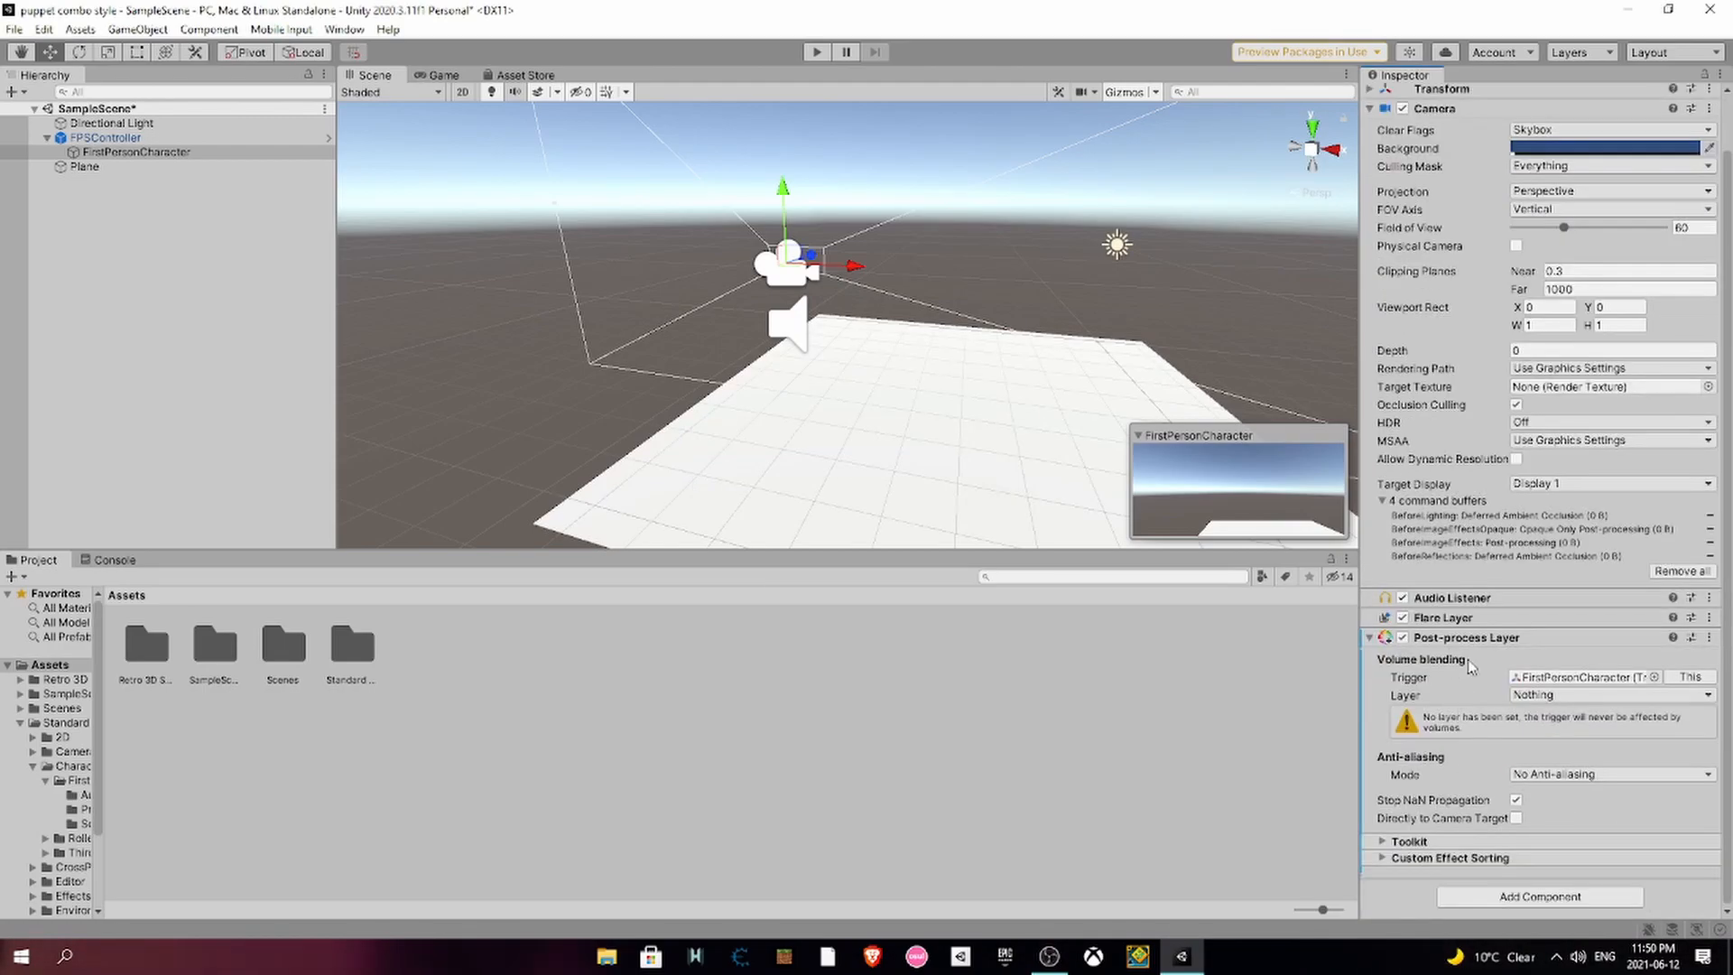
pyautogui.click(1675, 698)
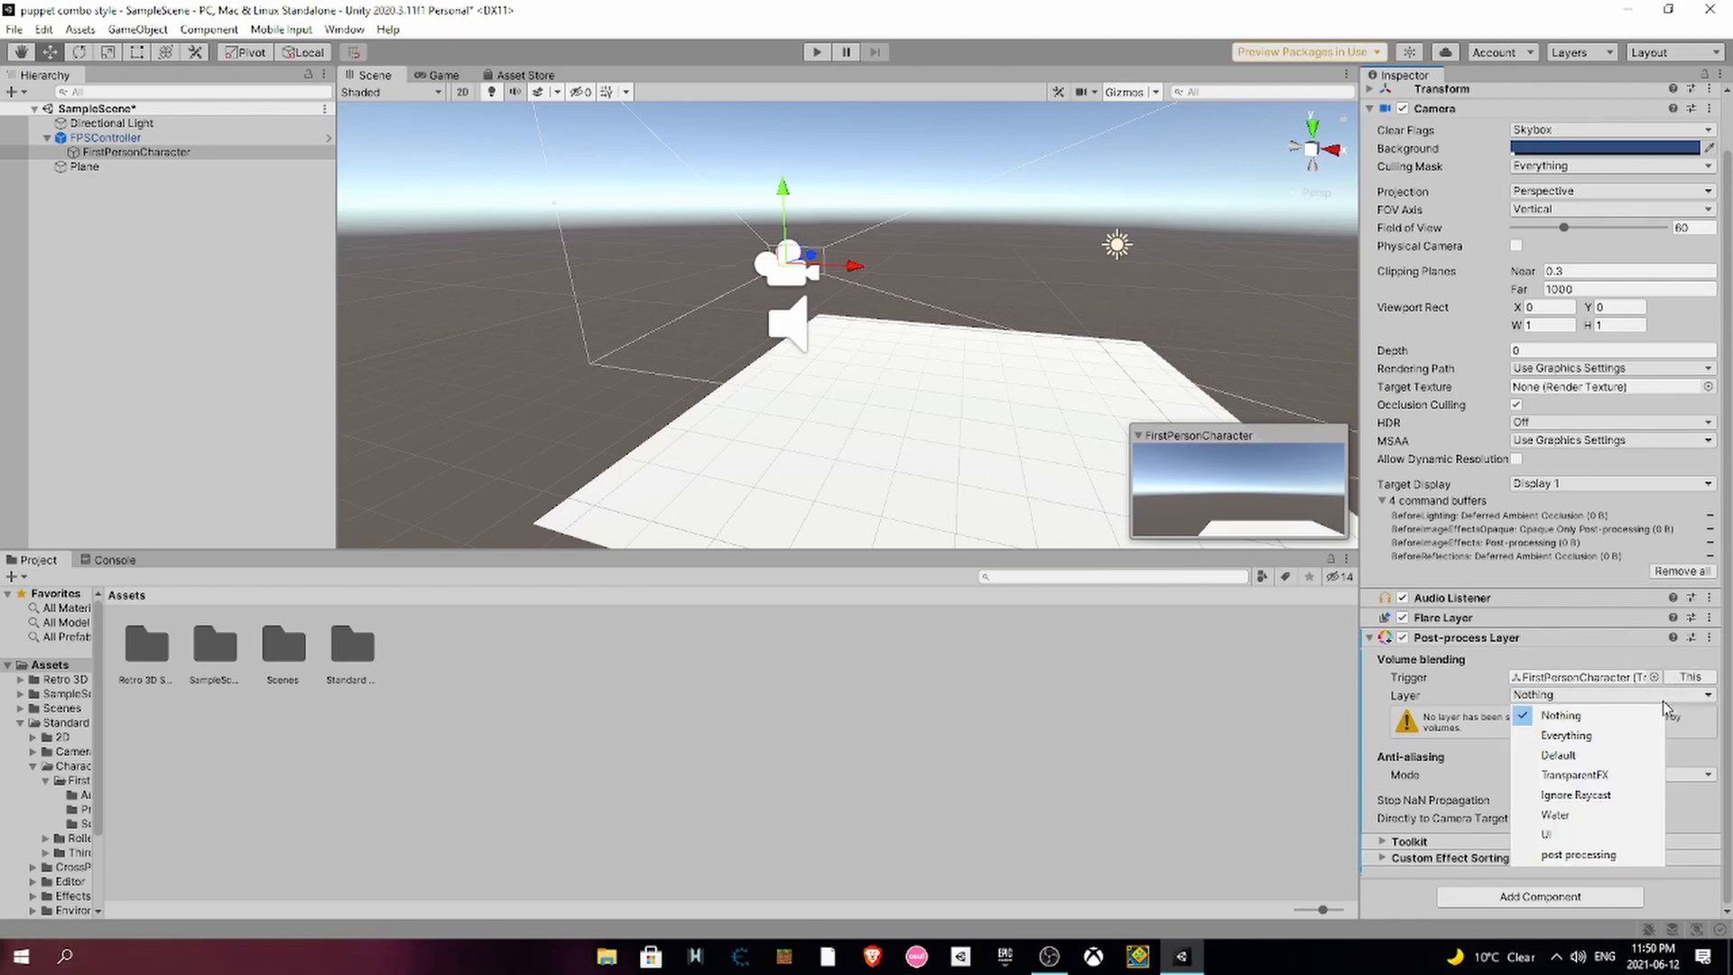
pyautogui.click(1586, 856)
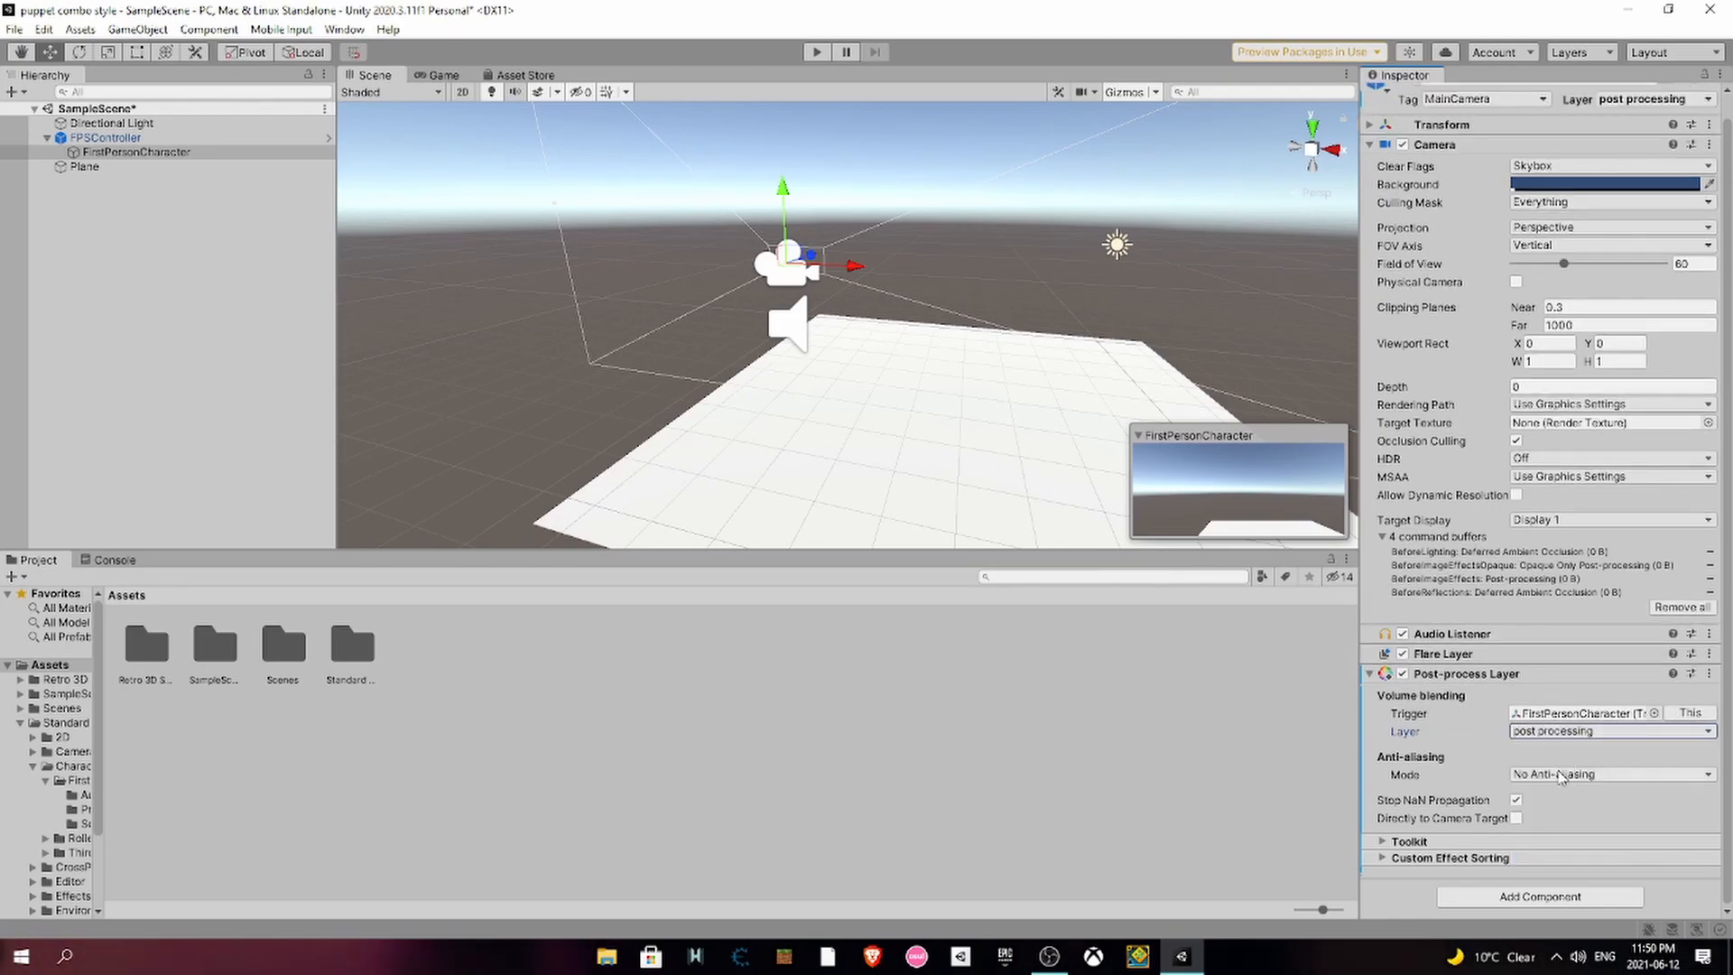
# - Add a Post-process Volume to the FirstPersonCharacter, make it global and create a new profile for it
pyautogui.click(1474, 896)
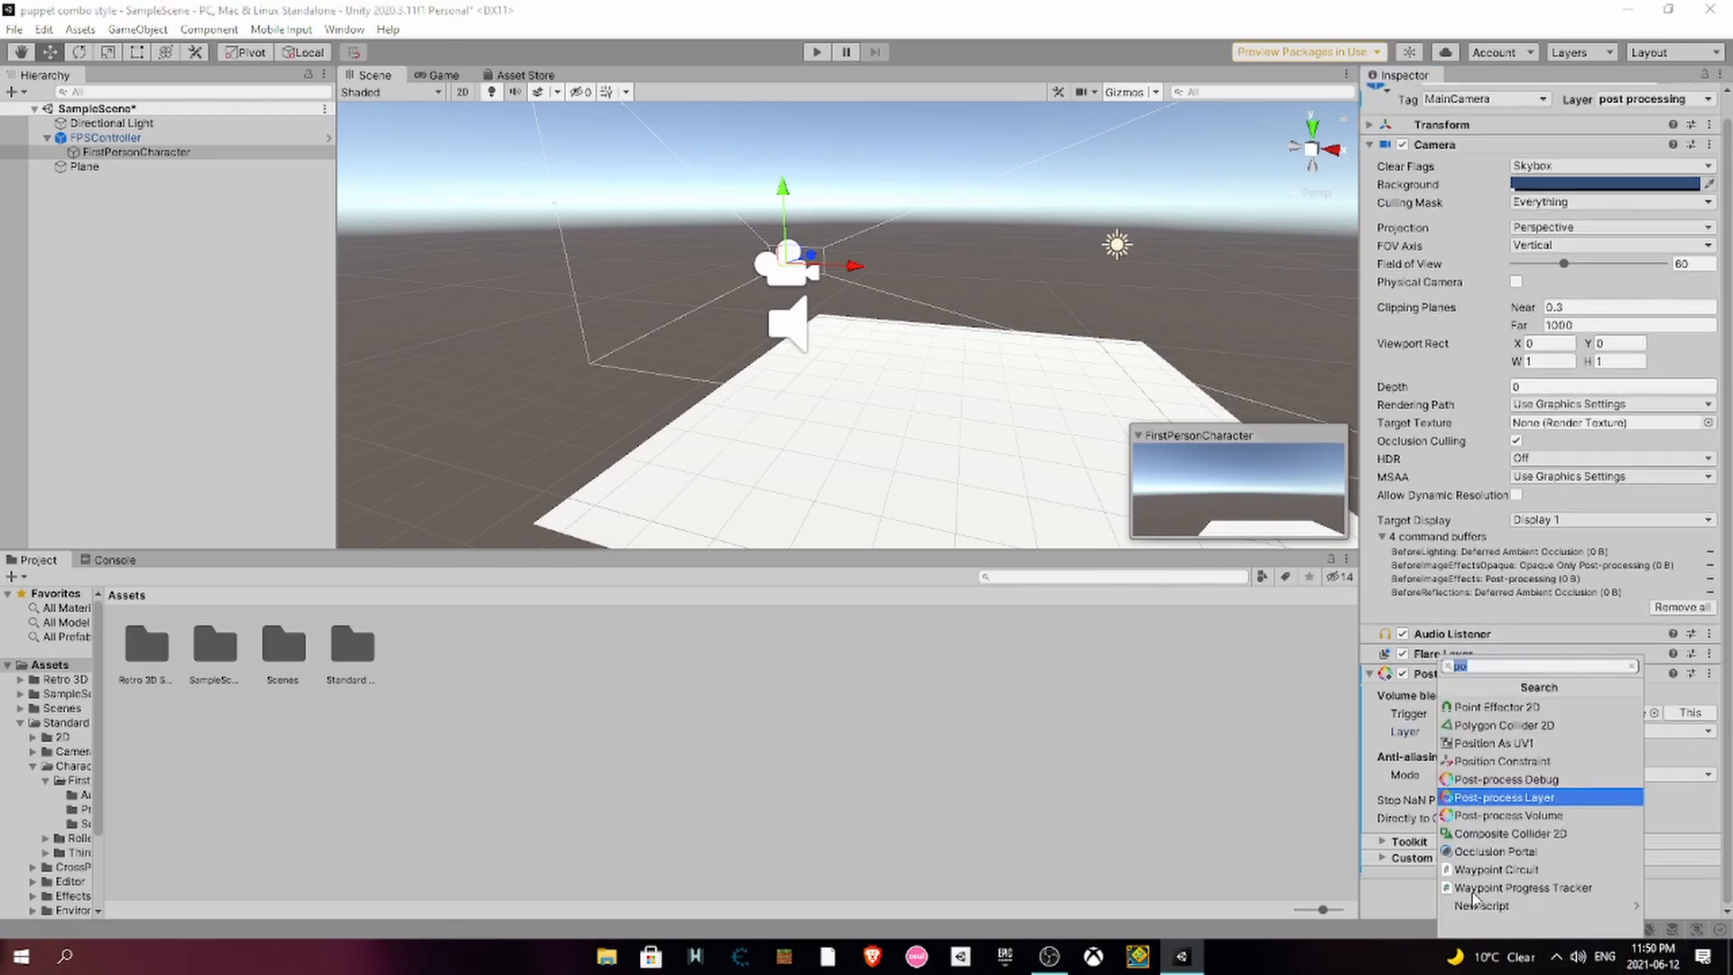
pyautogui.click(1502, 817)
pyautogui.scroll(-3, 1504, 879)
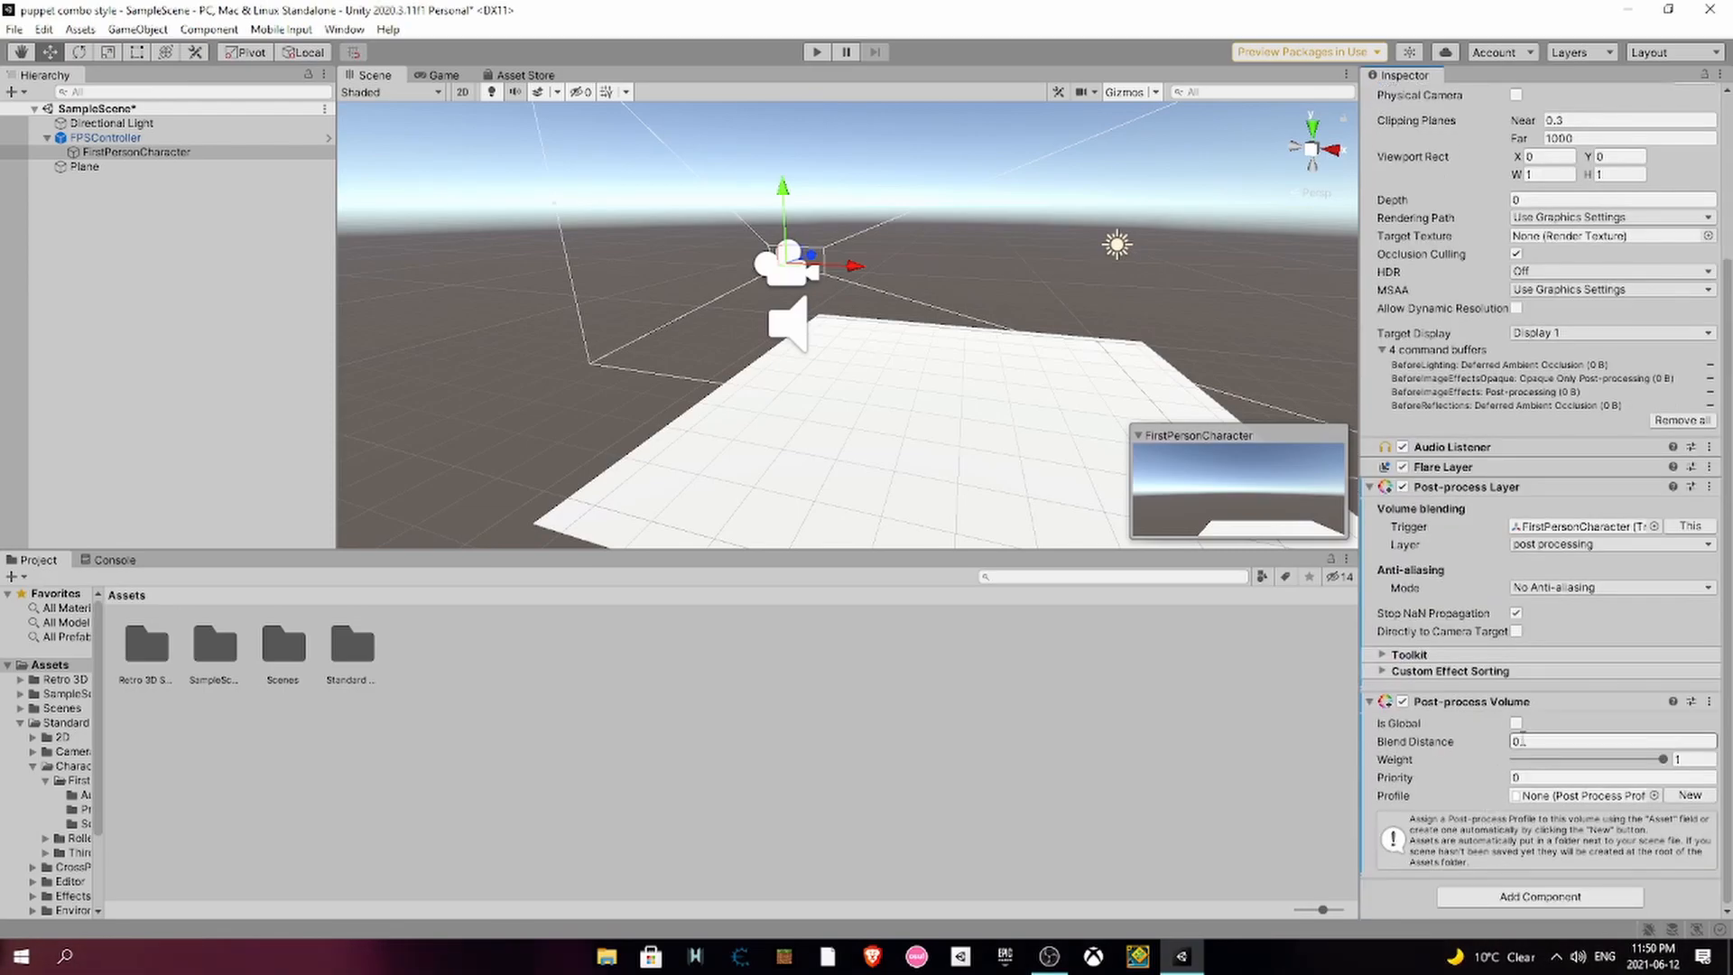
pyautogui.click(1517, 723)
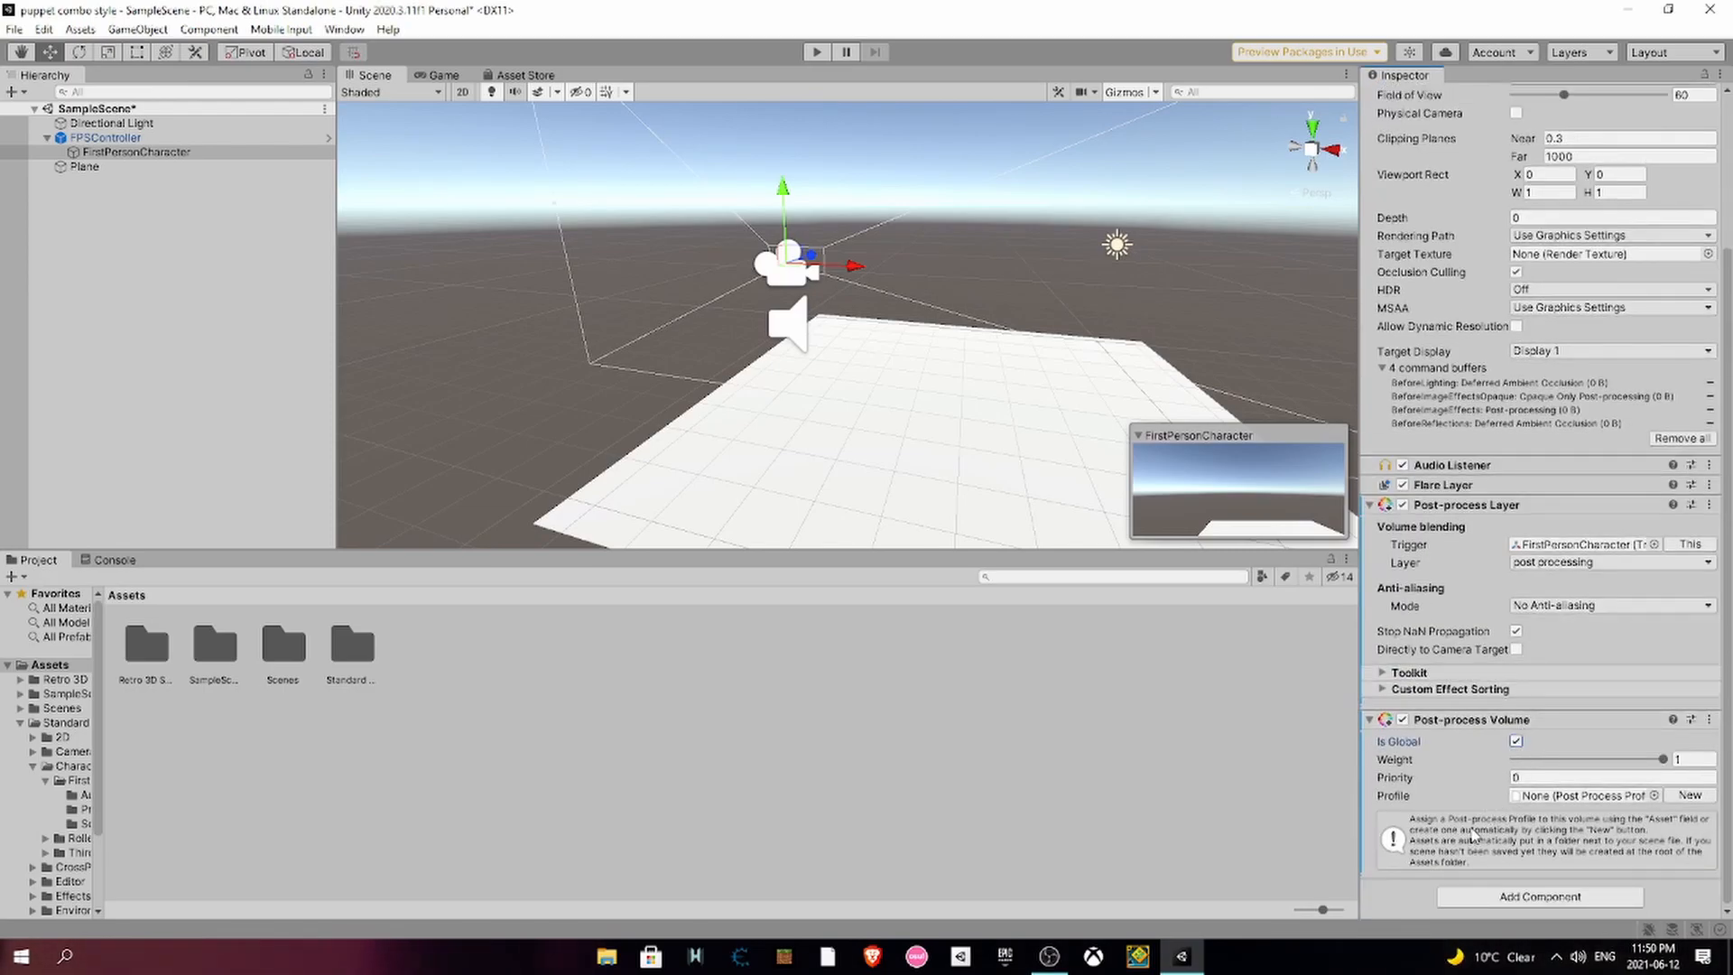
pyautogui.click(1681, 797)
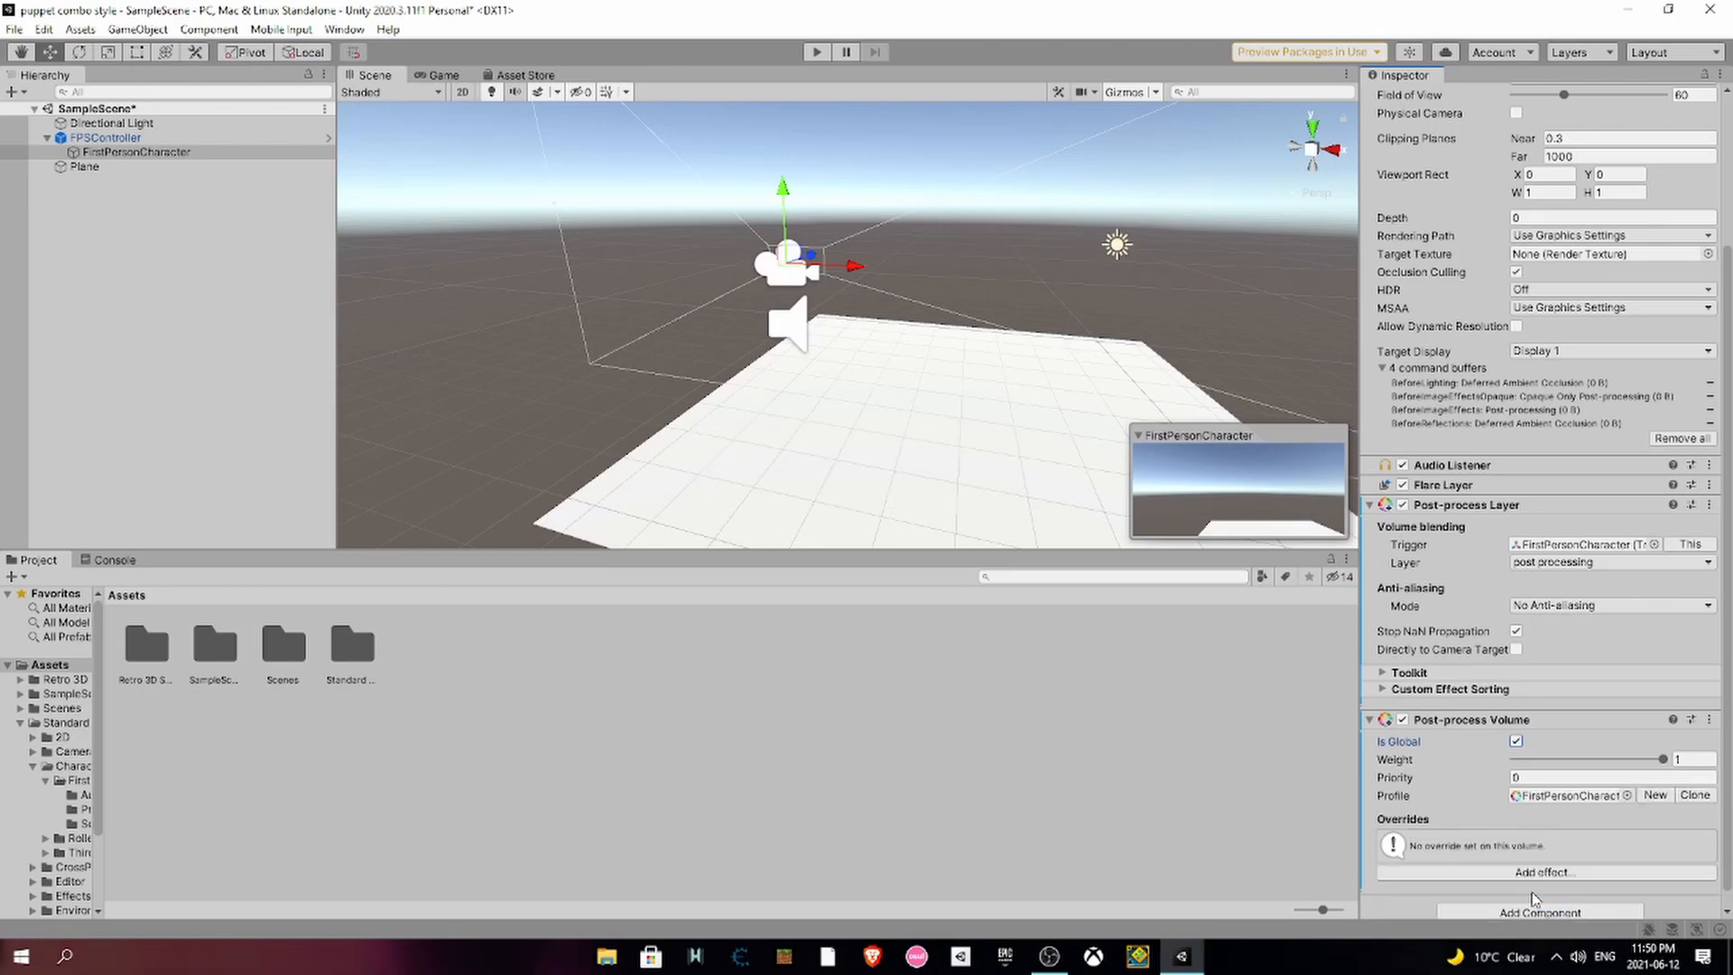
# - Add the Retro Effects override to the post-process volume and check how it renders in the Scene view
pyautogui.click(1578, 870)
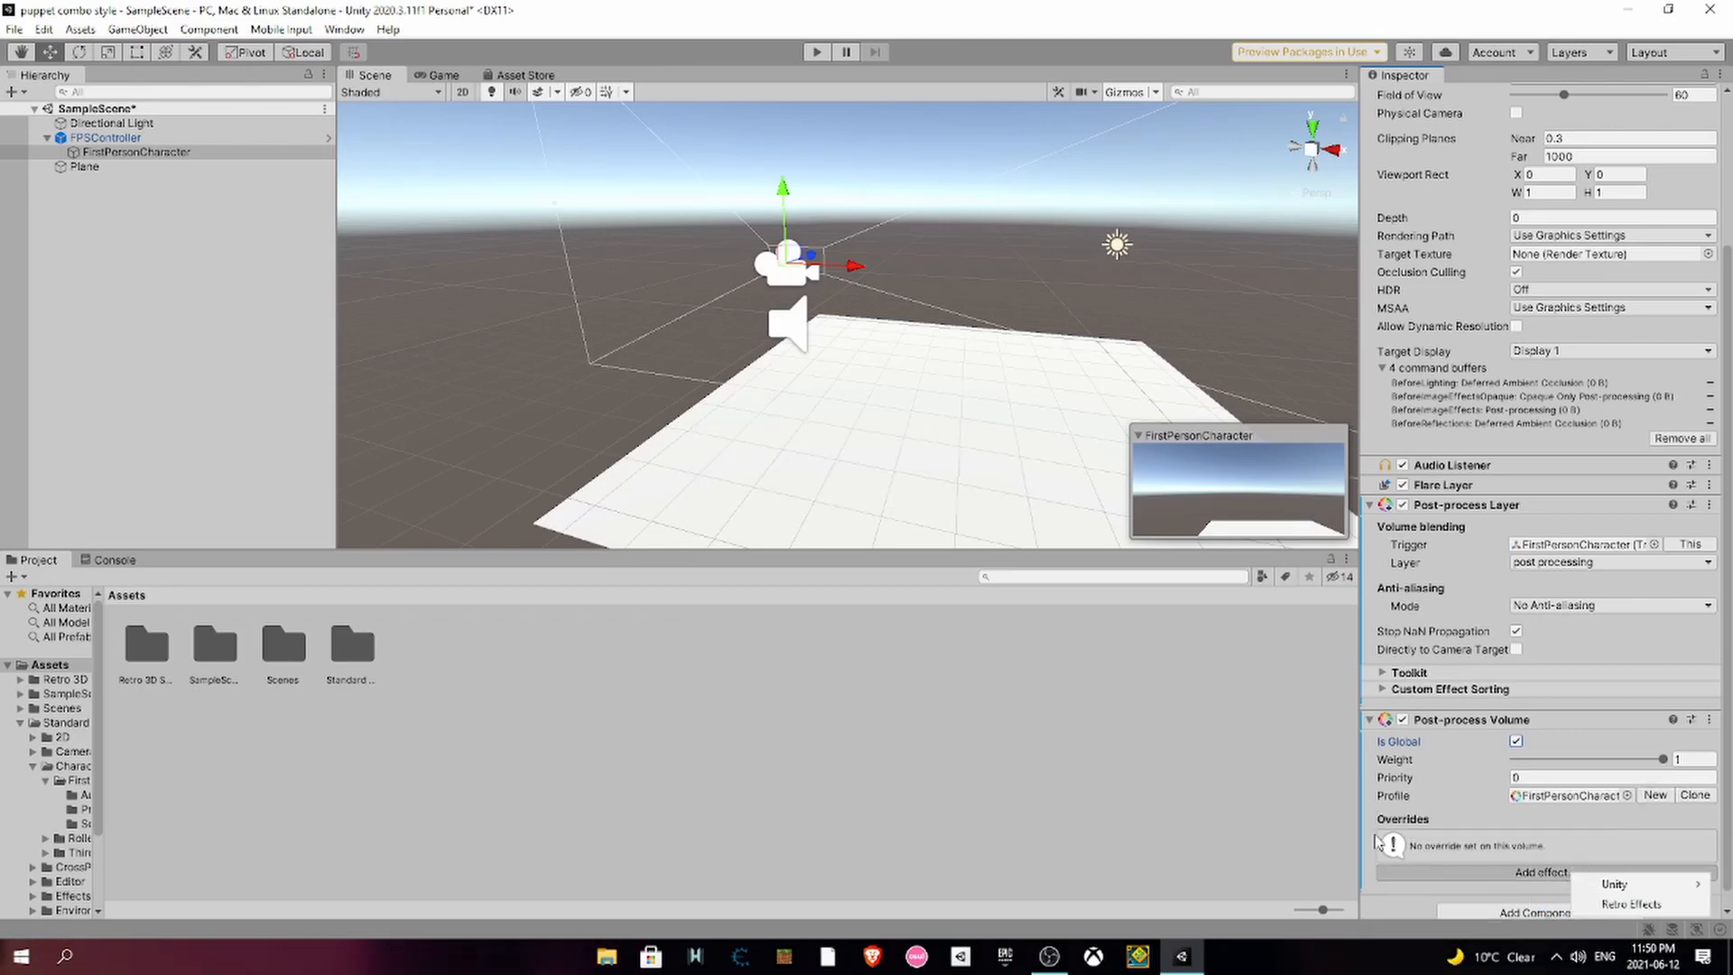
pyautogui.click(1607, 906)
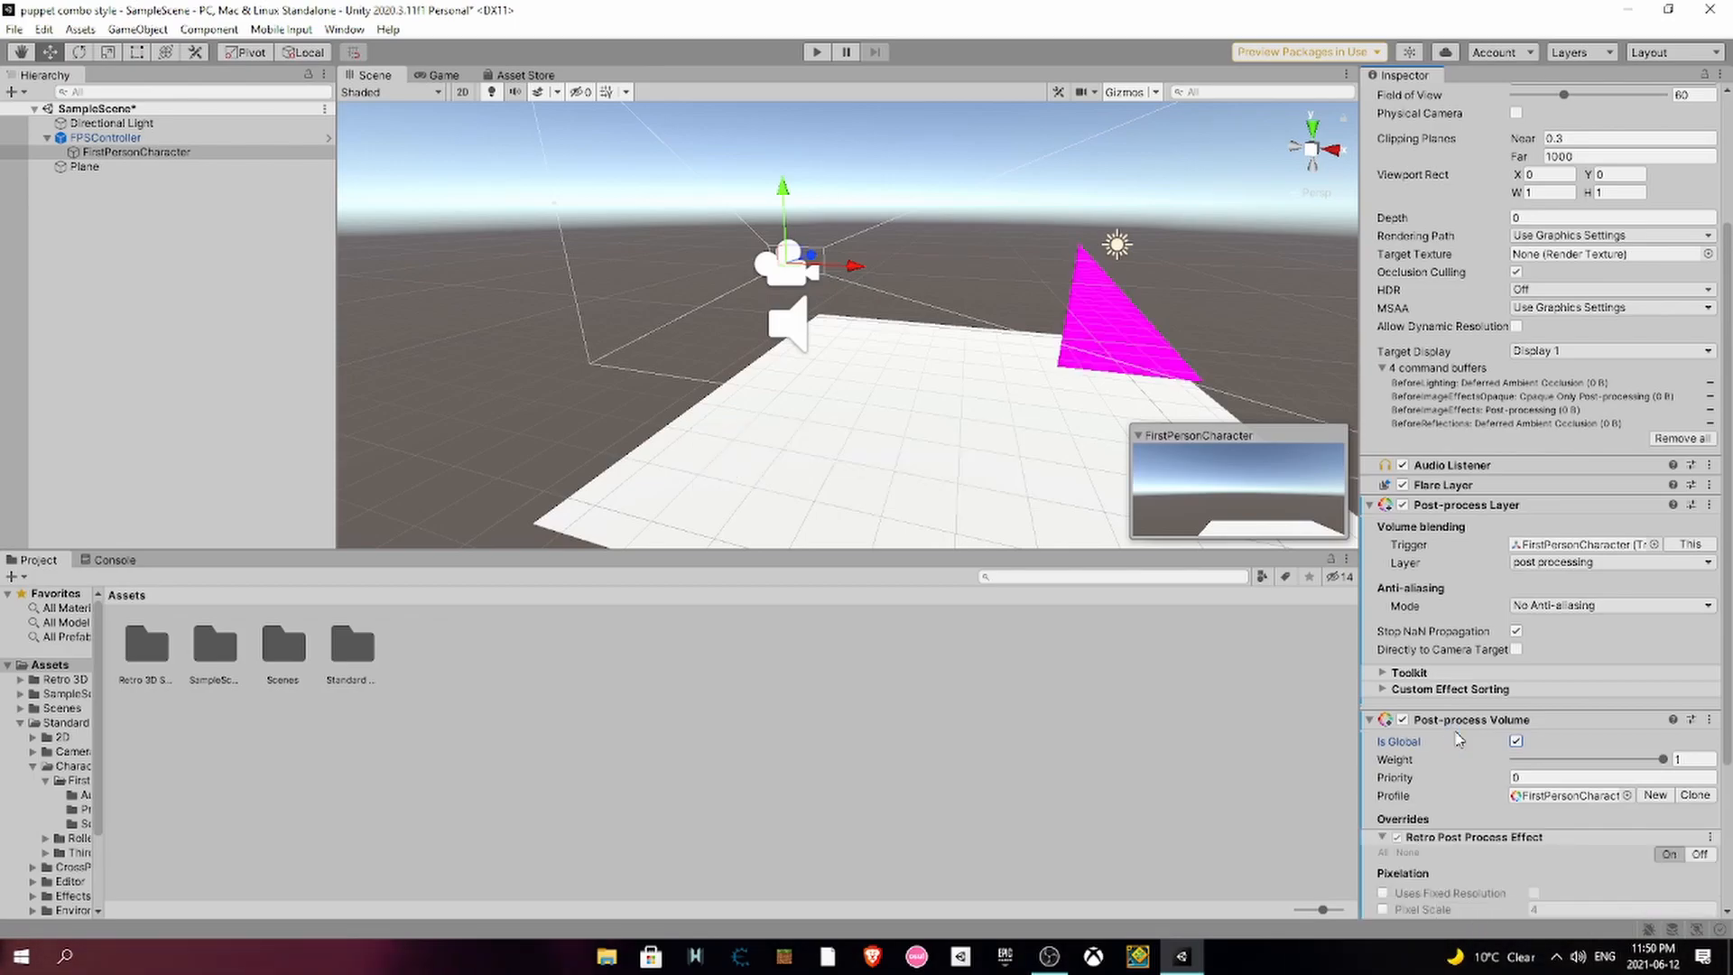
pyautogui.moveTo(1166, 338); pyautogui.dragTo(1101, 327, button='middle')
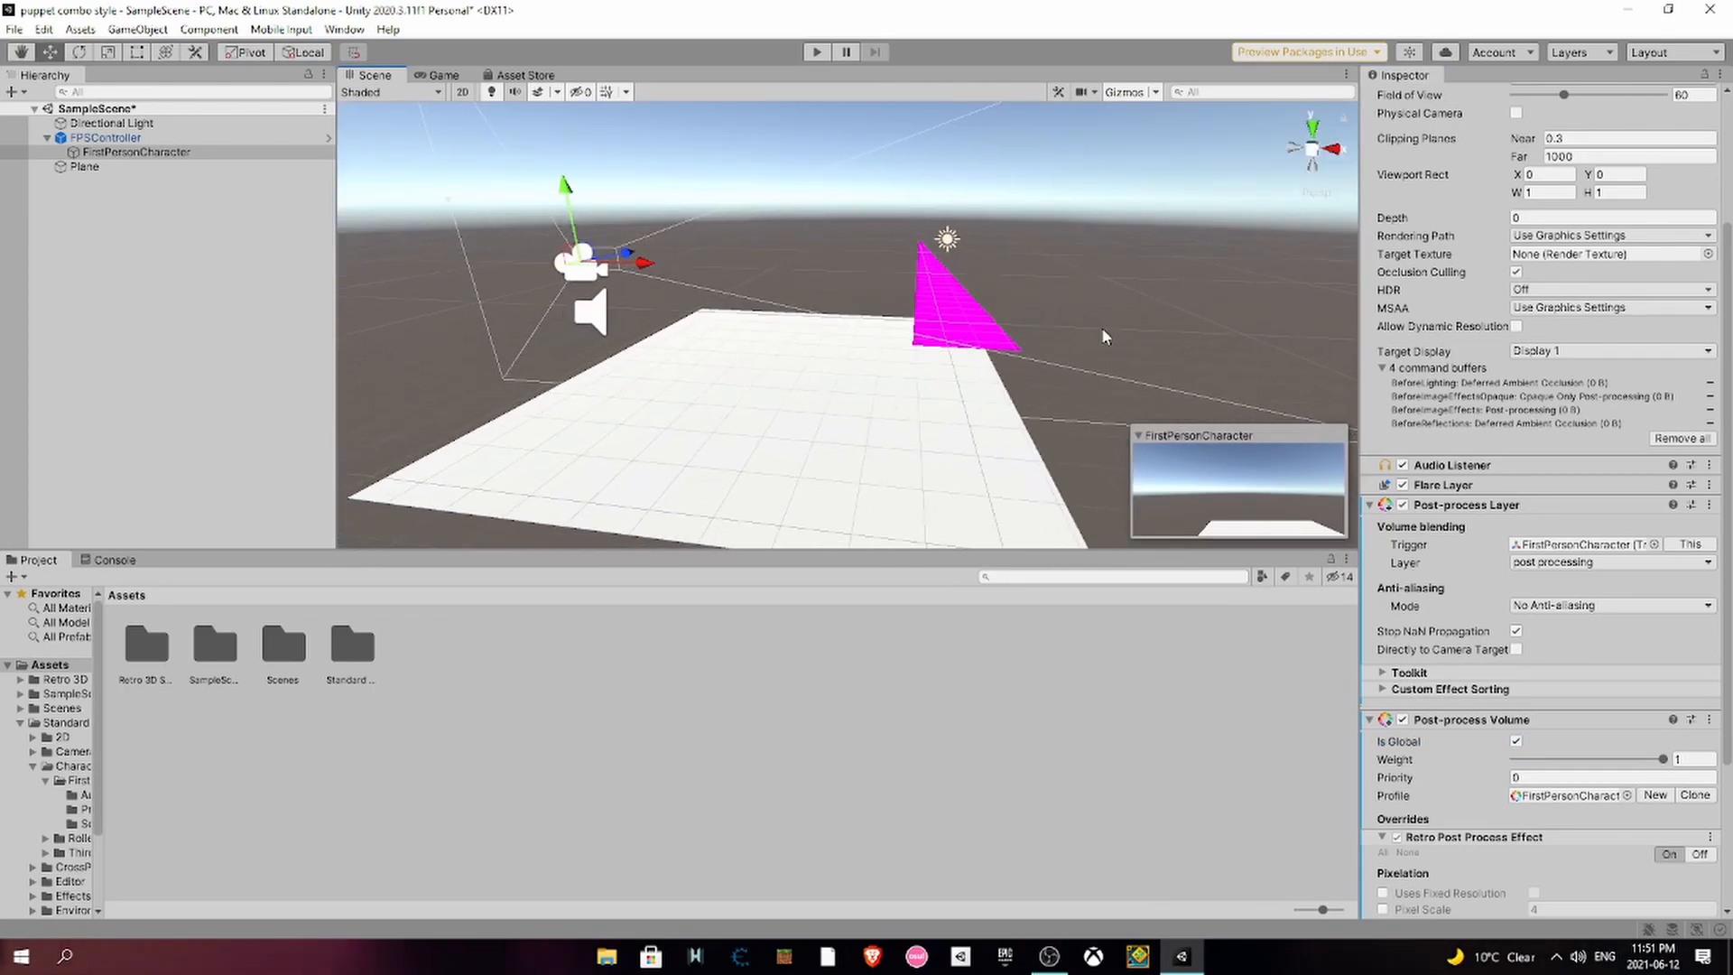
# - Enable all settings of the Retro Post Process Effect override, set Pixel Scale to 7 and turn on Uses Fixed Resolution
pyautogui.scroll(-5, 1371, 650)
pyautogui.click(1384, 641)
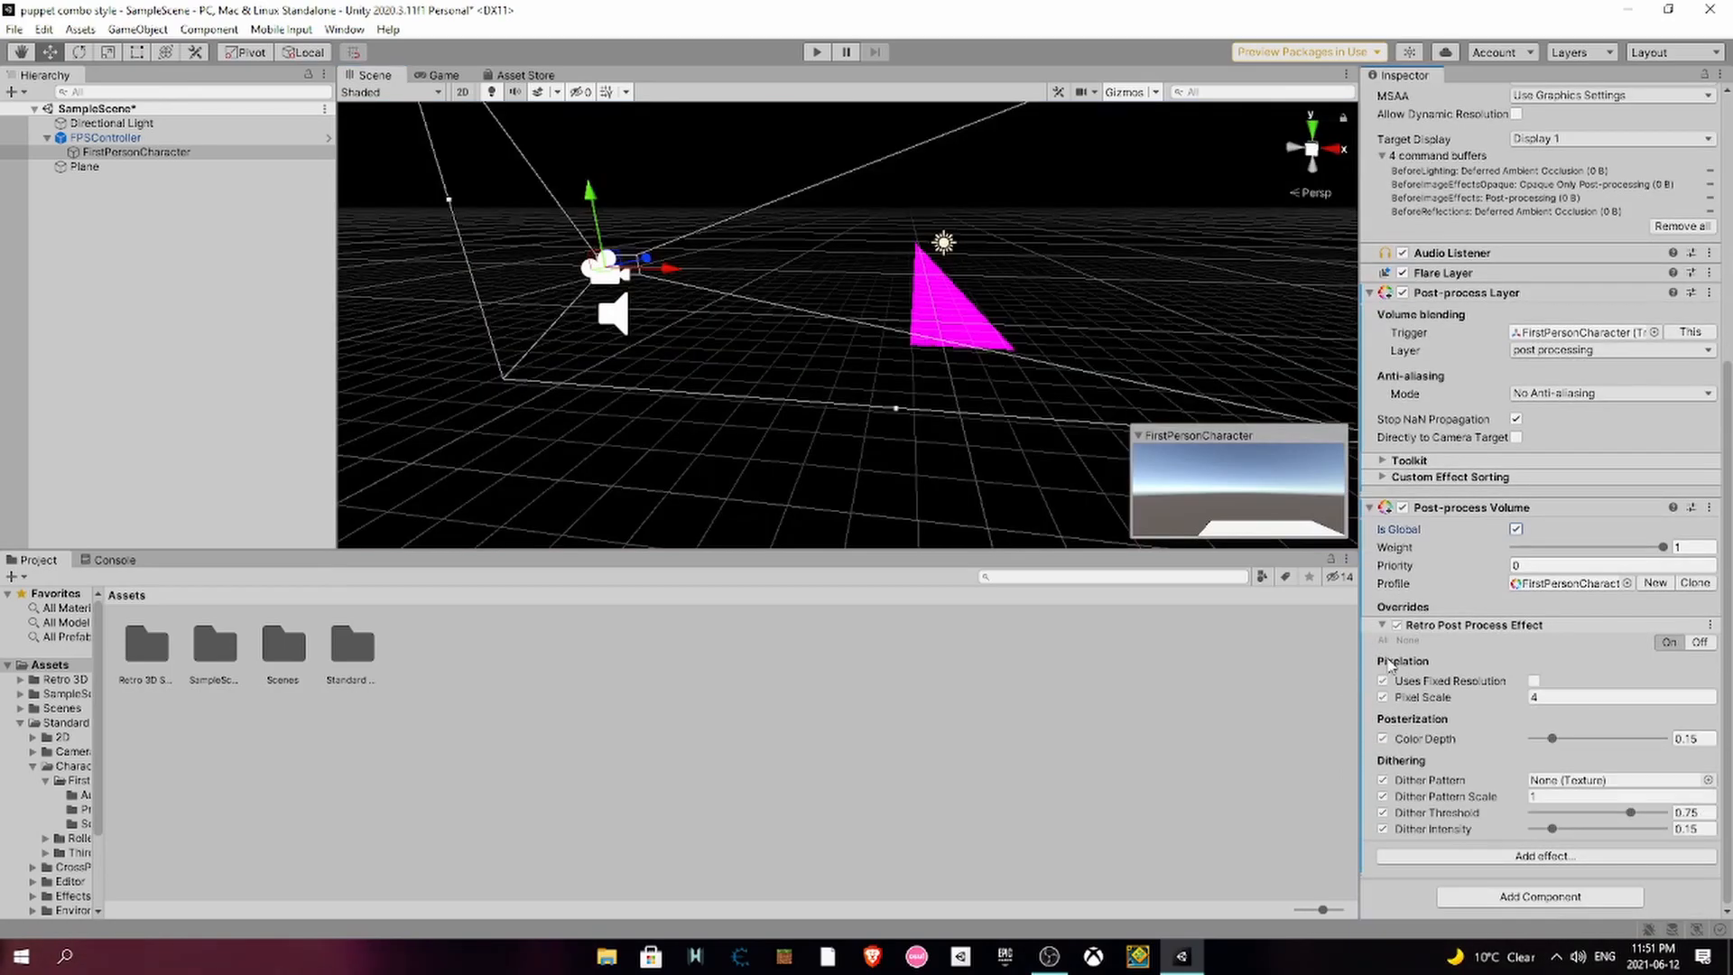
pyautogui.moveTo(1472, 702); pyautogui.dragTo(1477, 704)
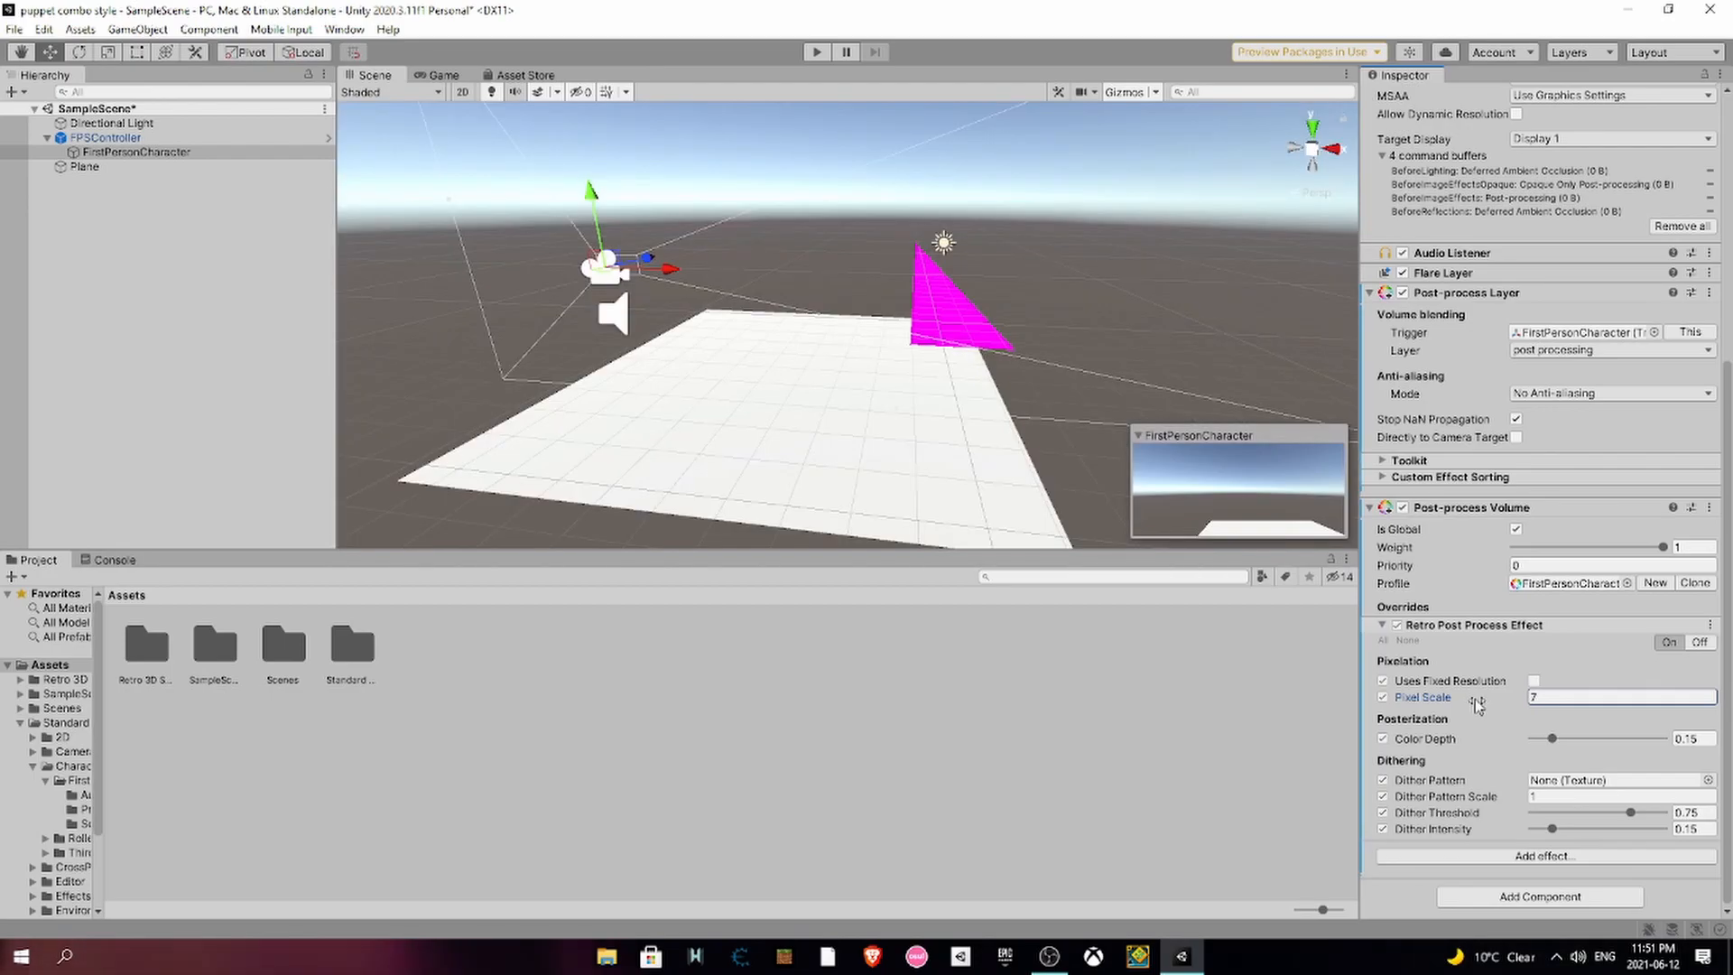
pyautogui.click(1534, 681)
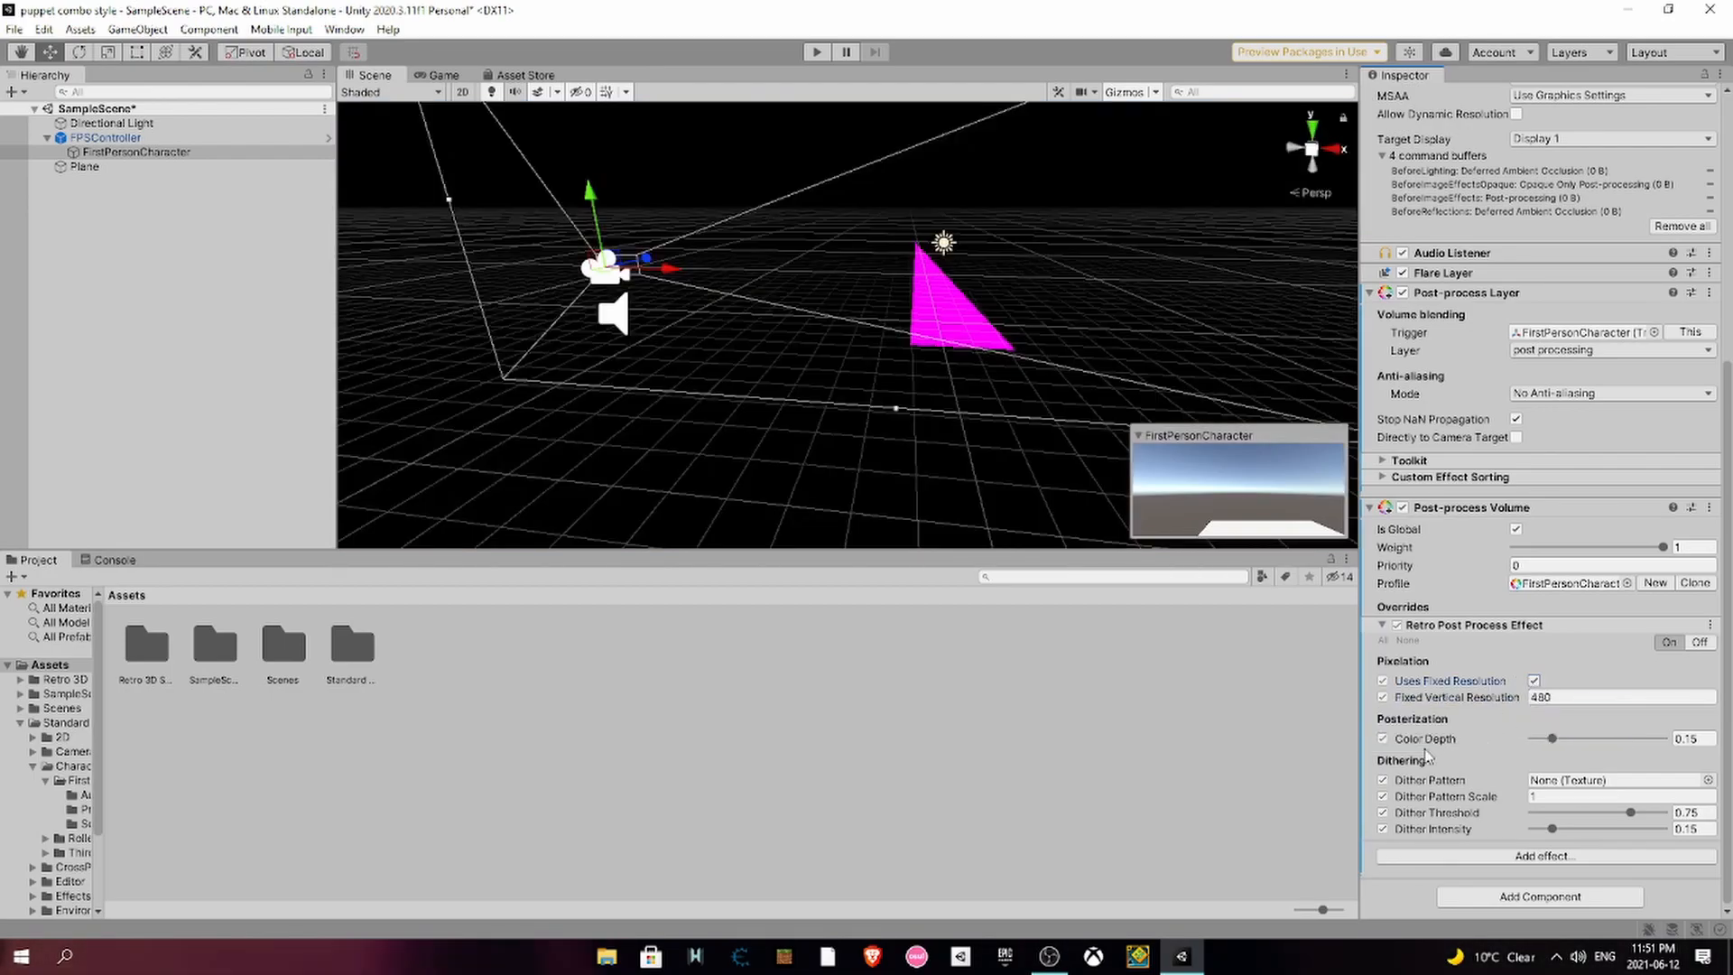
pyautogui.click(1384, 780)
pyautogui.click(1383, 780)
# - Toggle the Retro Post Process Effect override to compare the Scene view rendering, and remove it from the post-process volume
pyautogui.click(1398, 626)
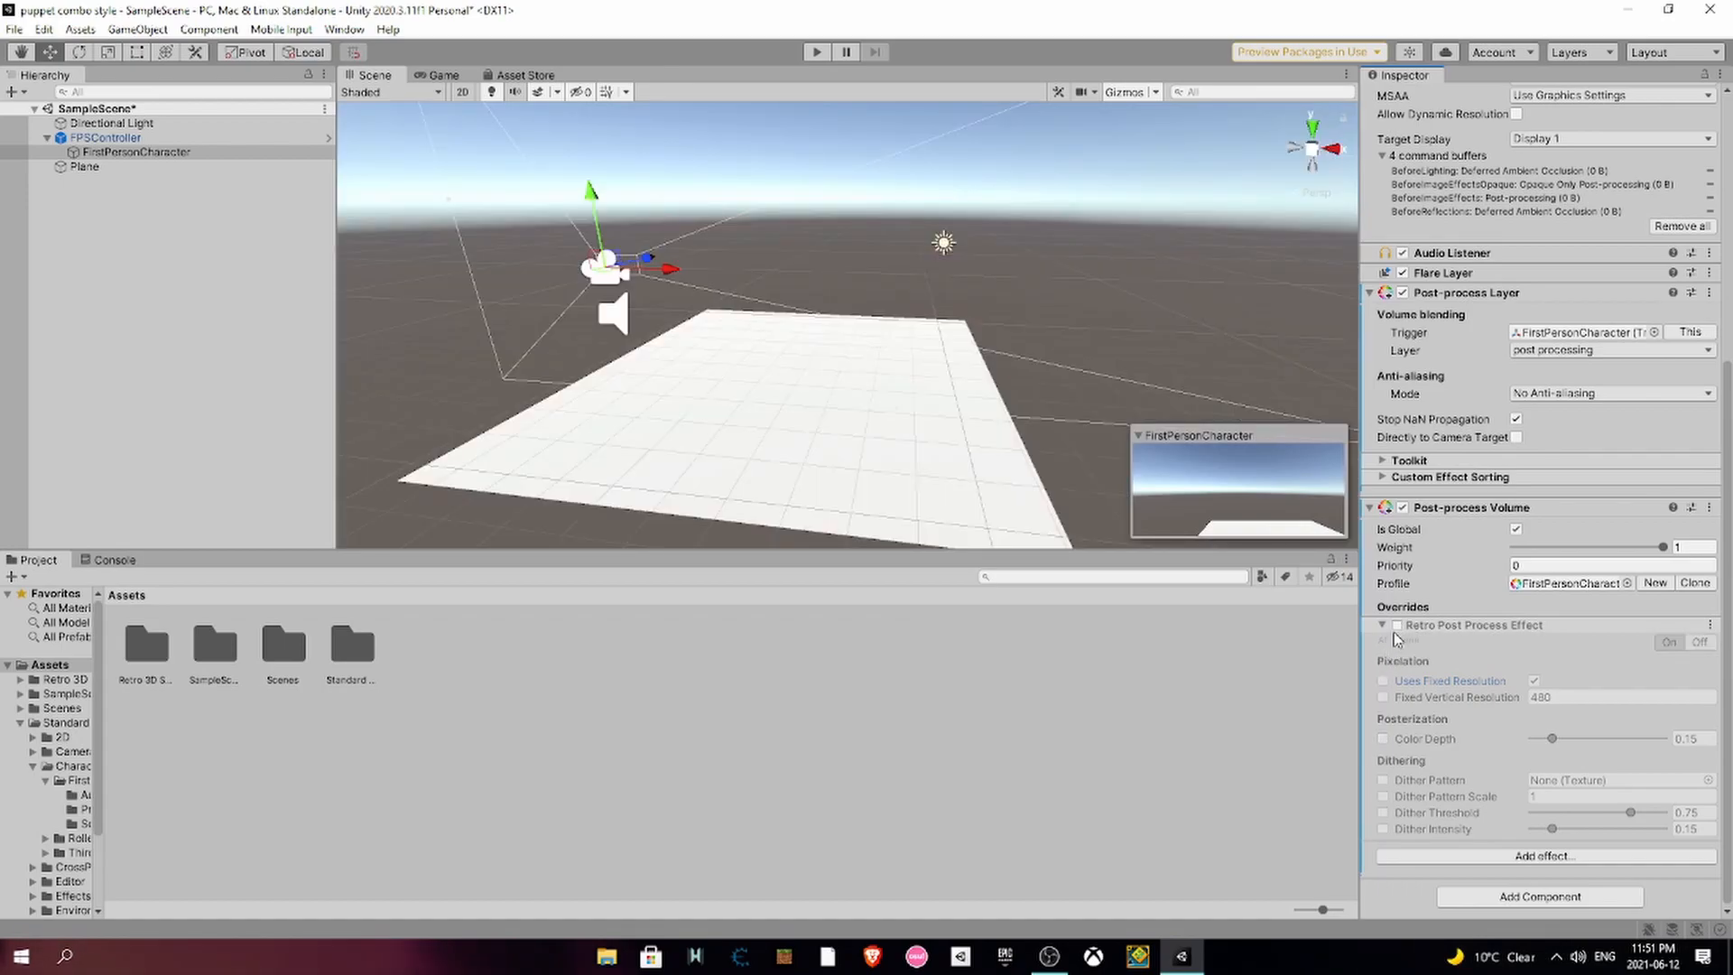
pyautogui.click(1398, 625)
pyautogui.click(1397, 626)
pyautogui.click(1397, 625)
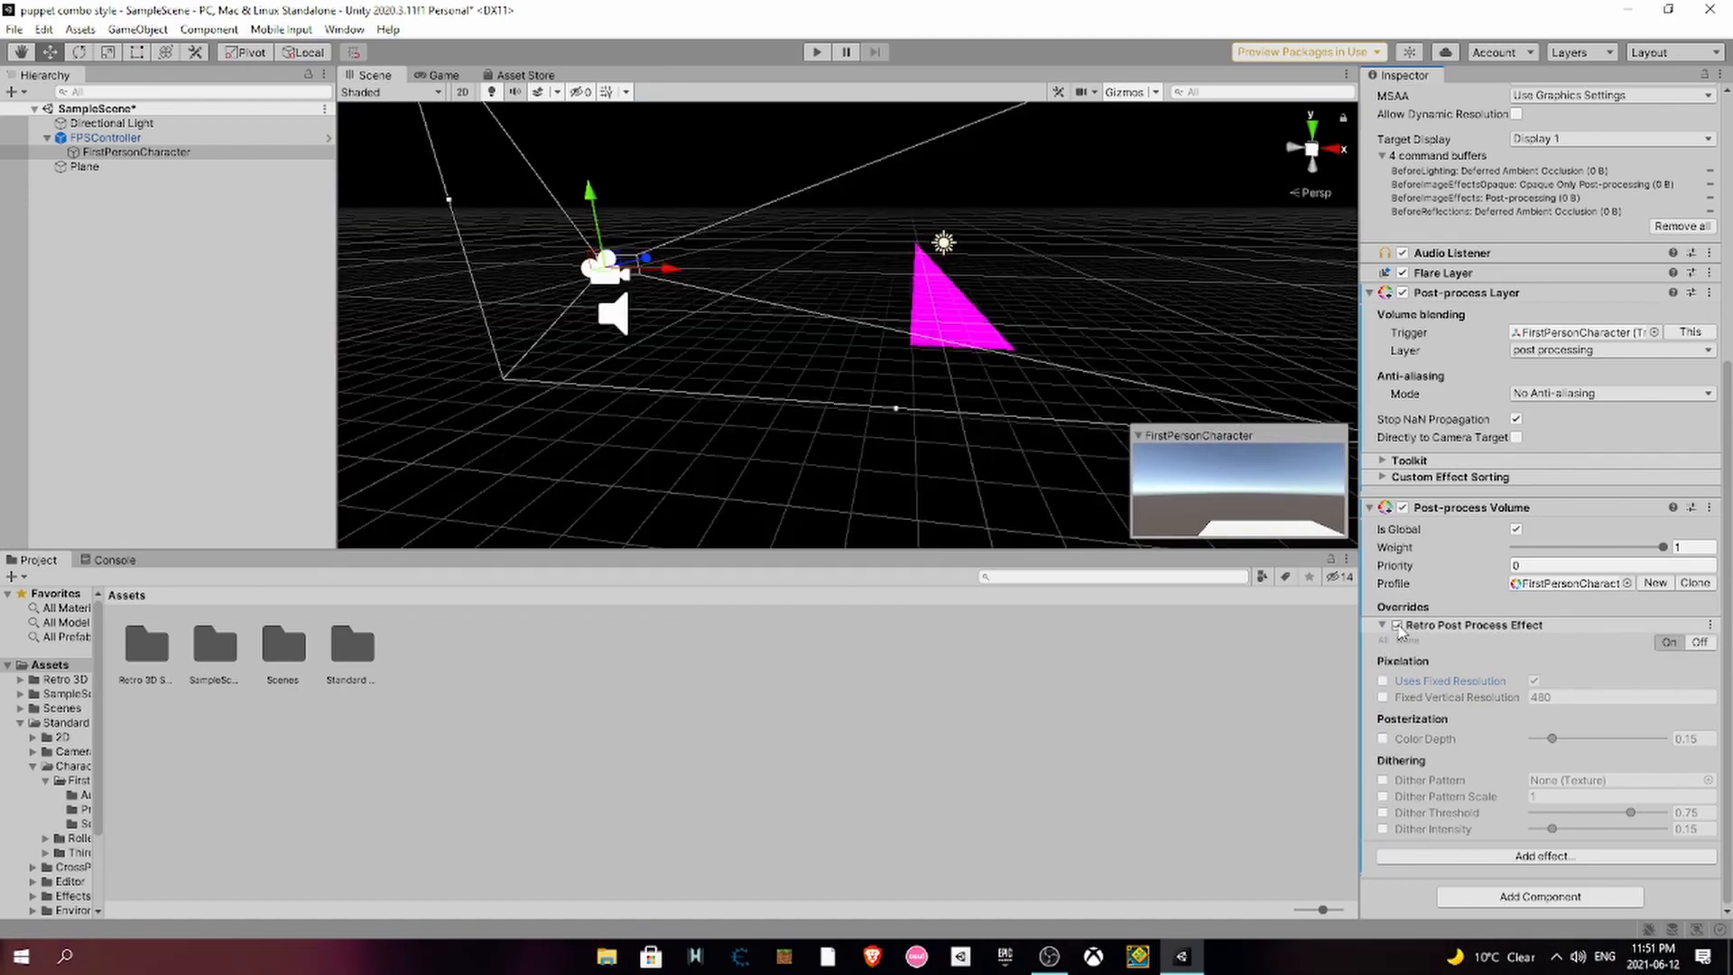
pyautogui.click(1708, 642)
pyautogui.click(1710, 625)
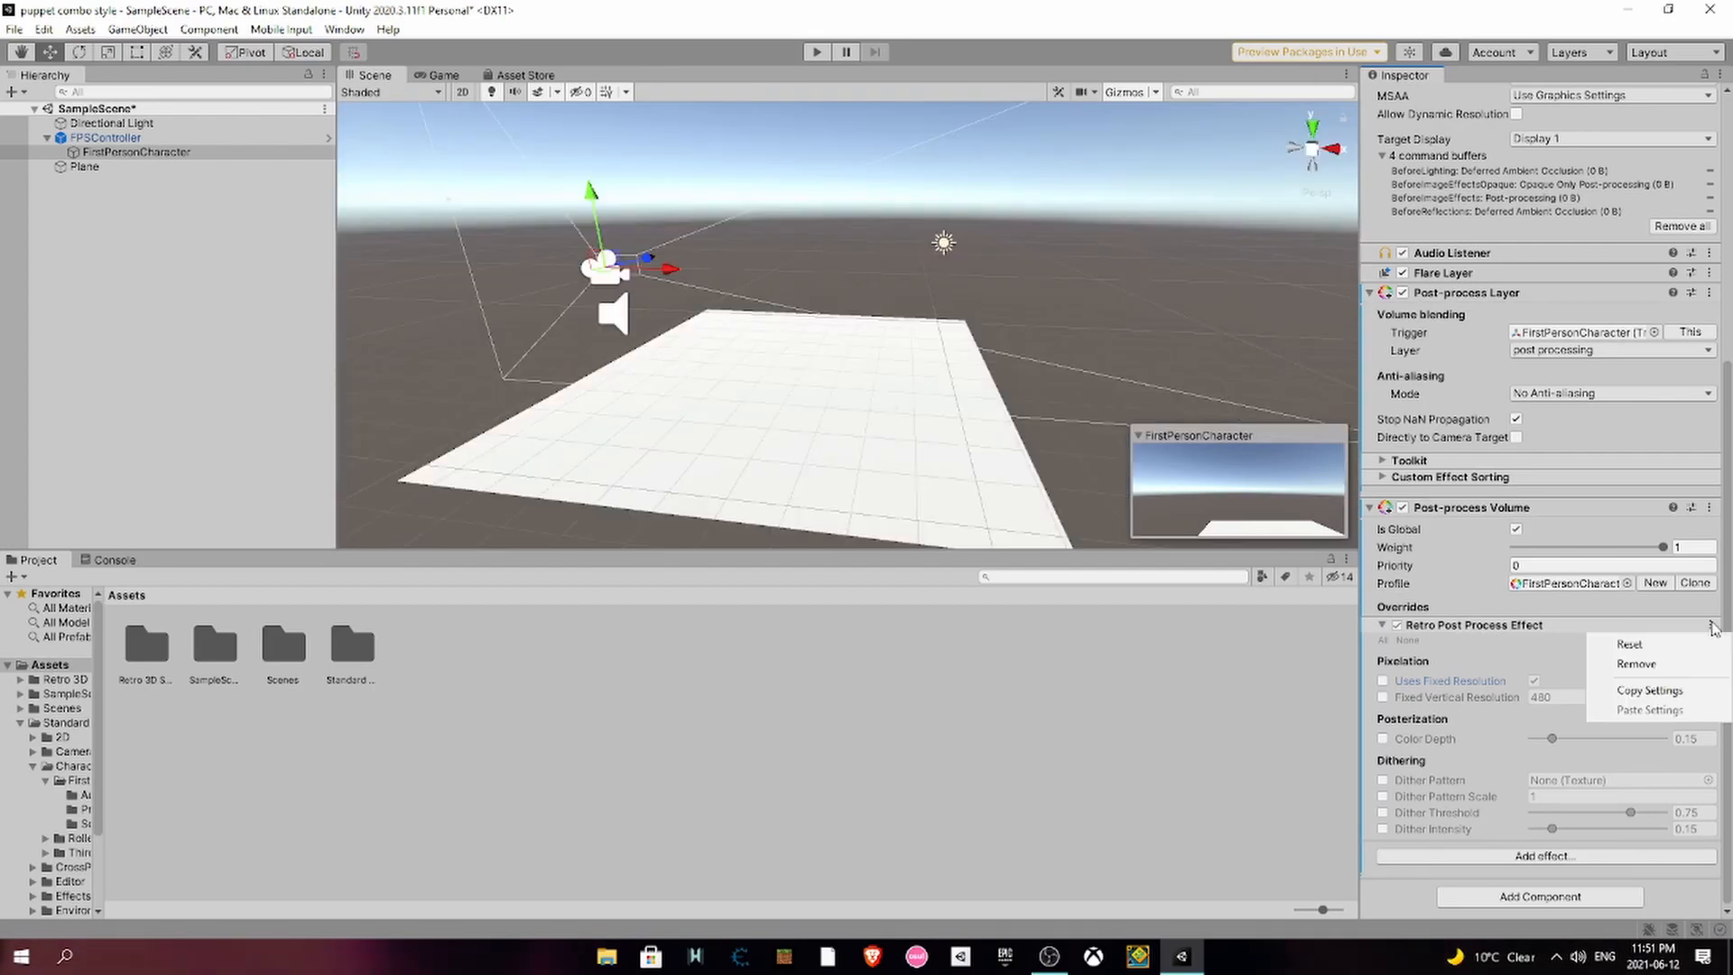
pyautogui.click(1603, 631)
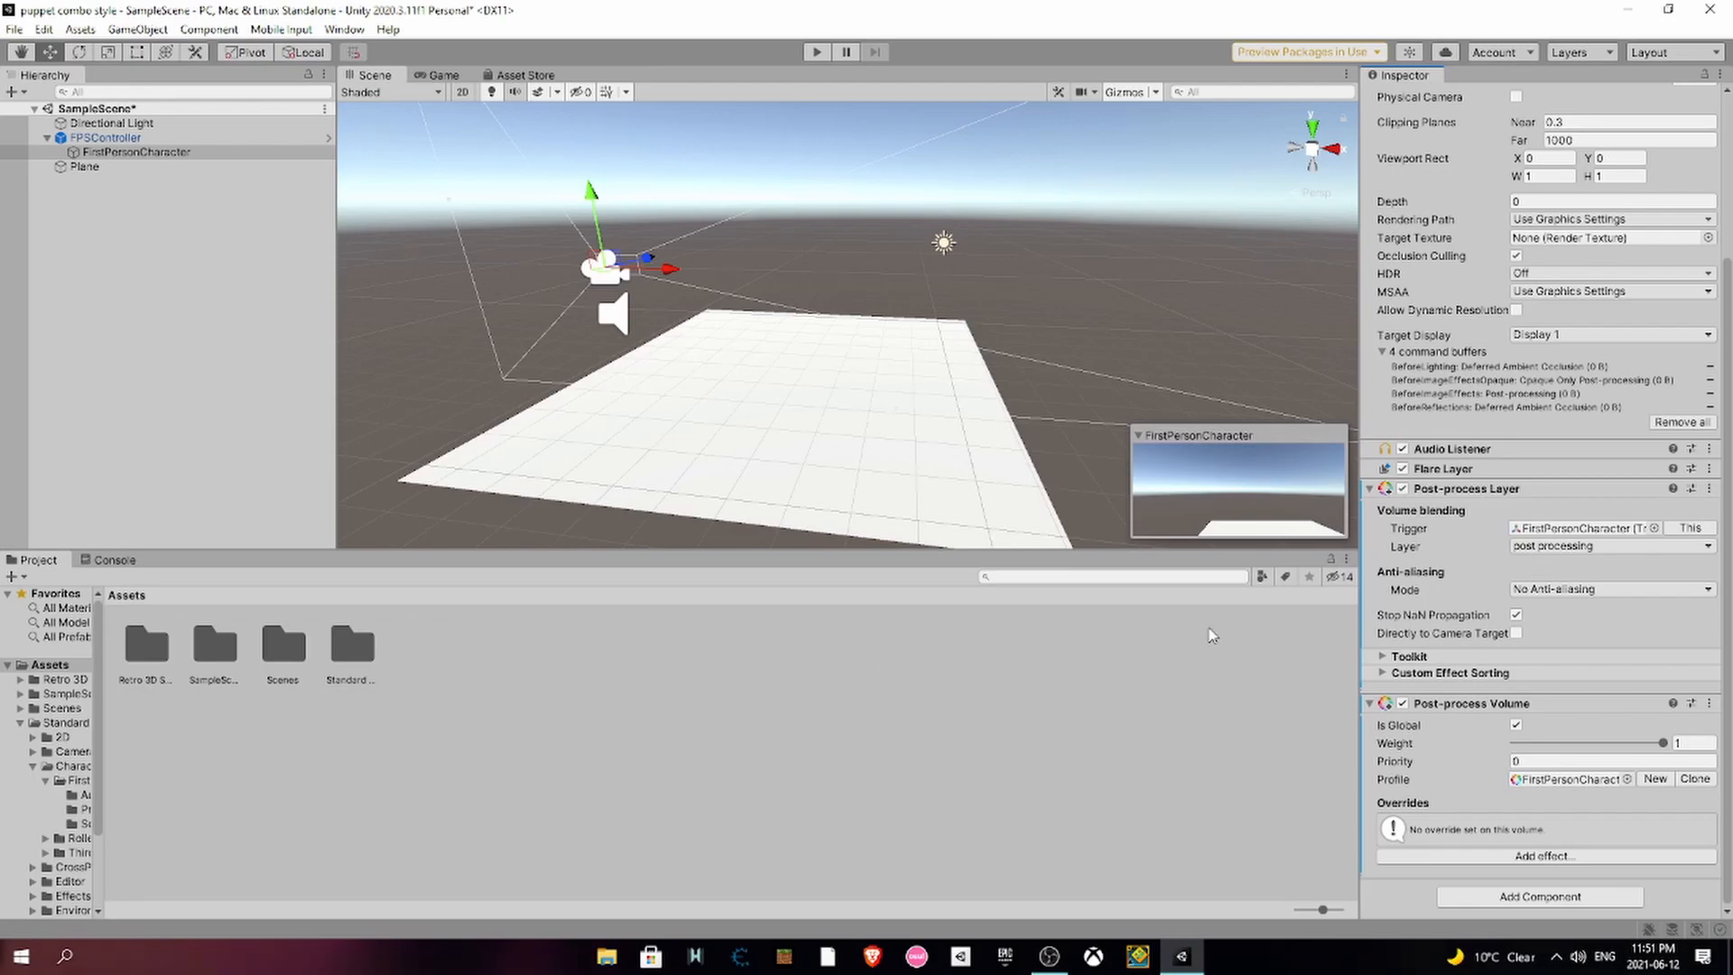
pyautogui.click(904, 770)
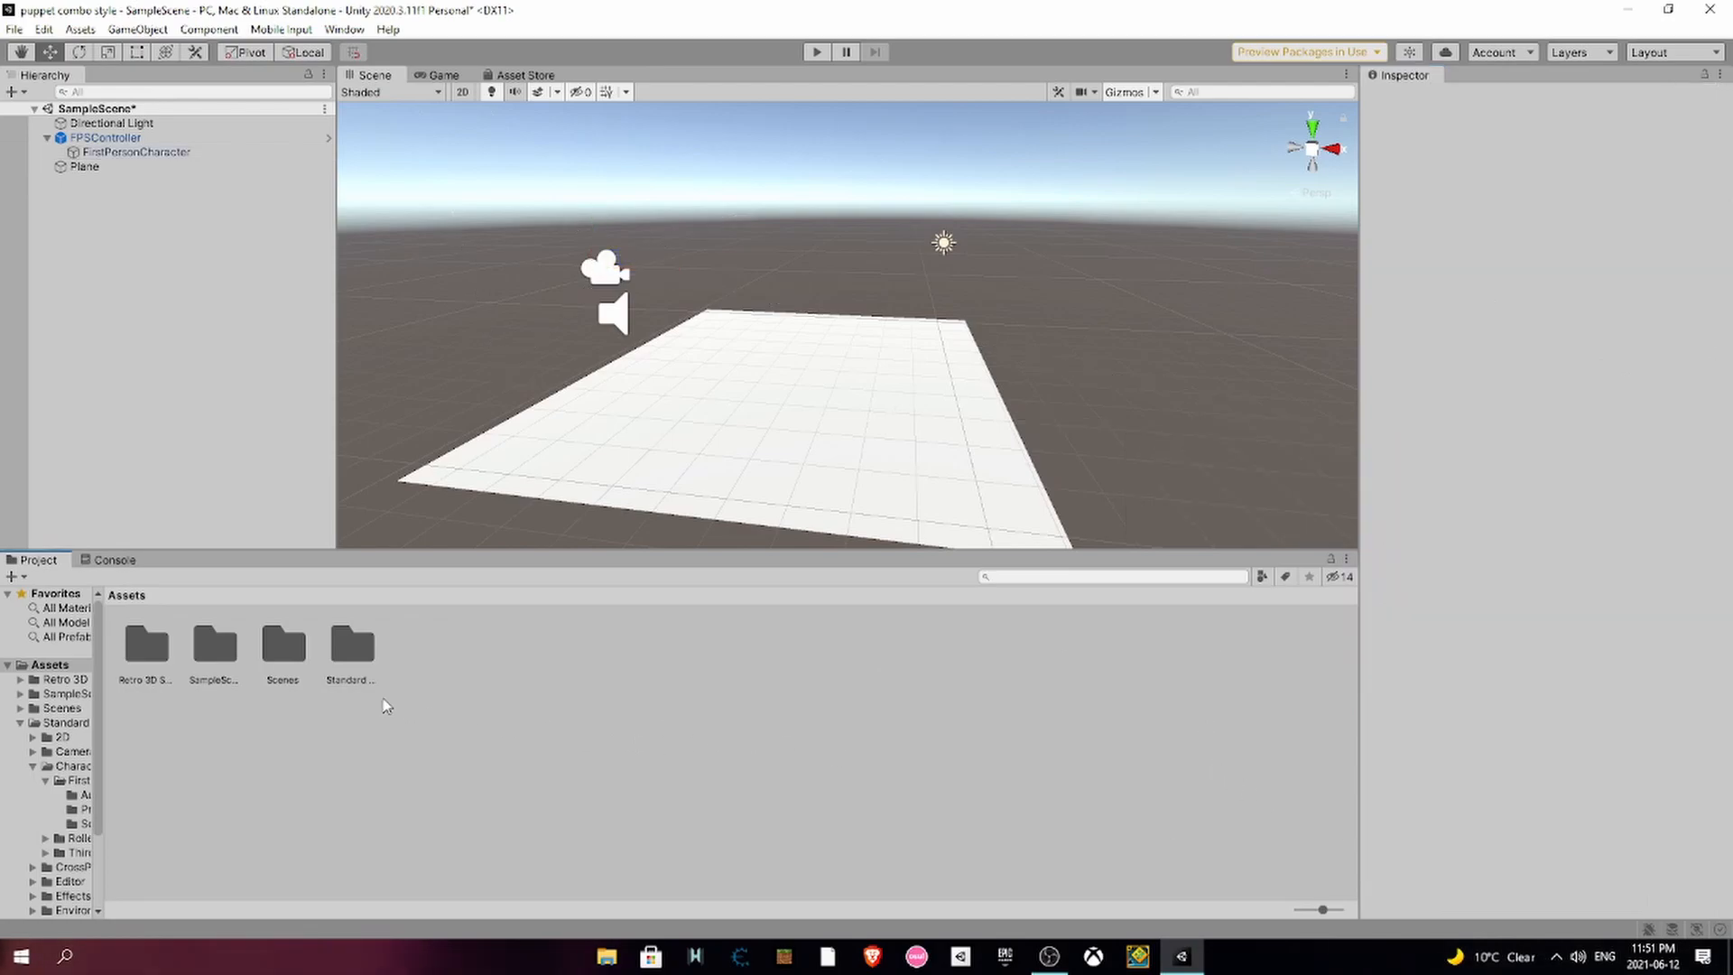
# - Find the grass hill albedo texture in the Standard Assets terrain SurfaceTextures folder and apply it to the plane
pyautogui.click(341, 673)
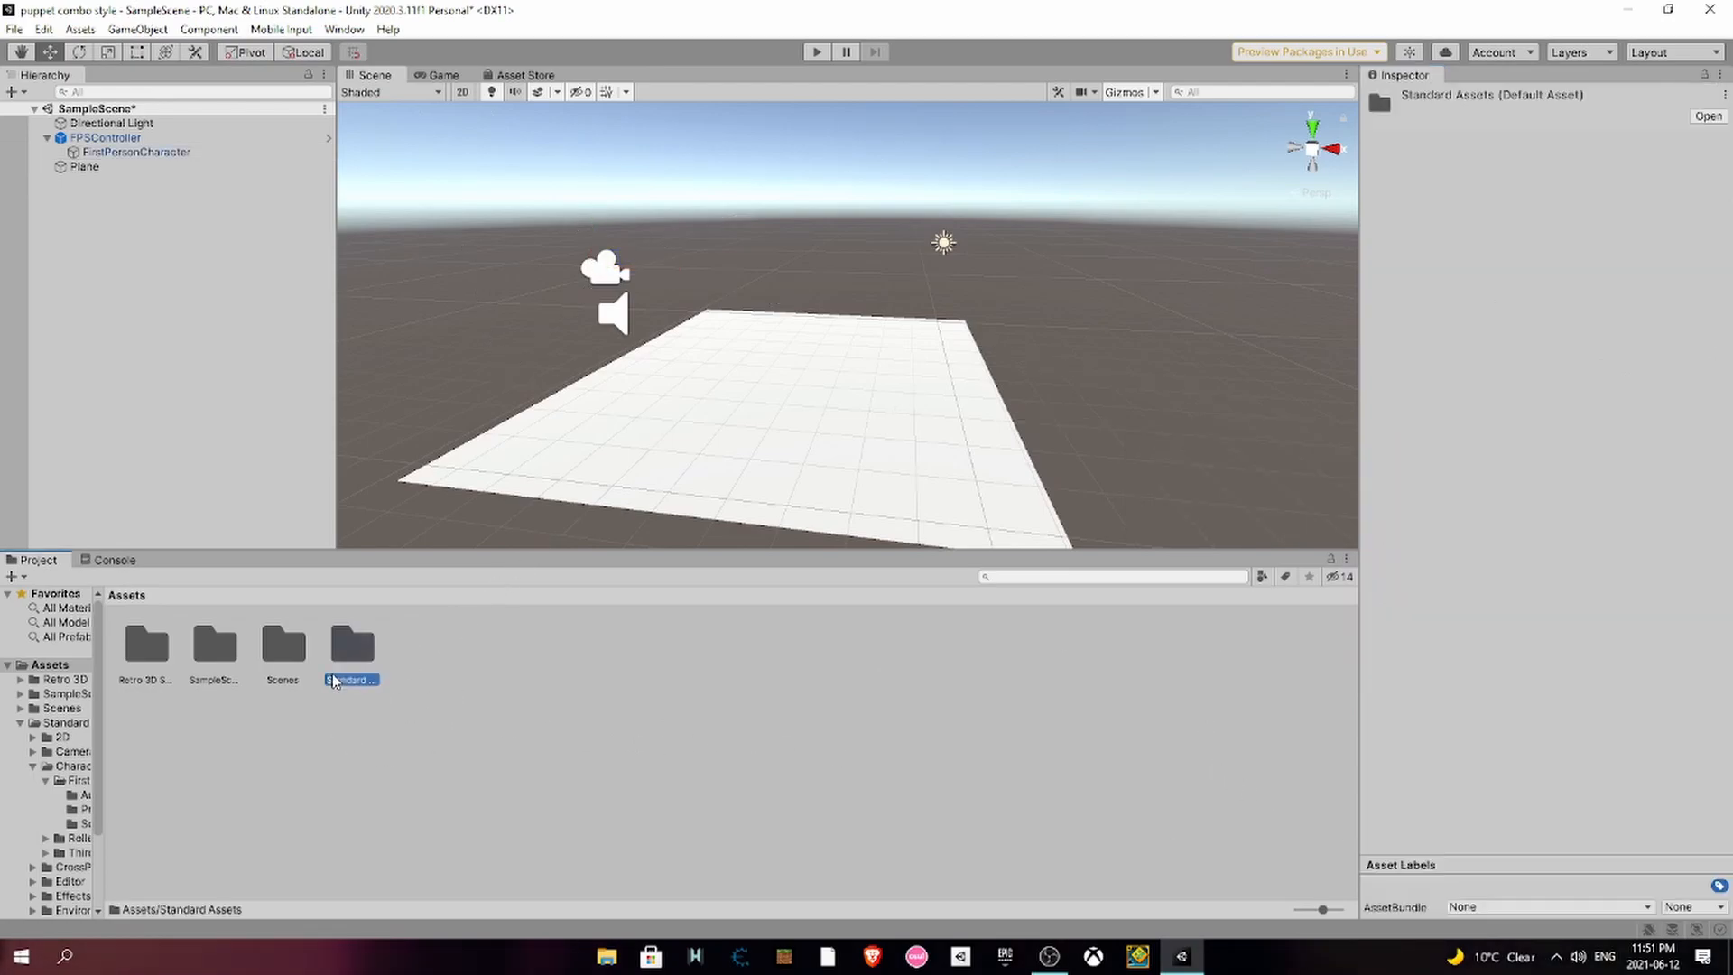
pyautogui.doubleClick(366, 657)
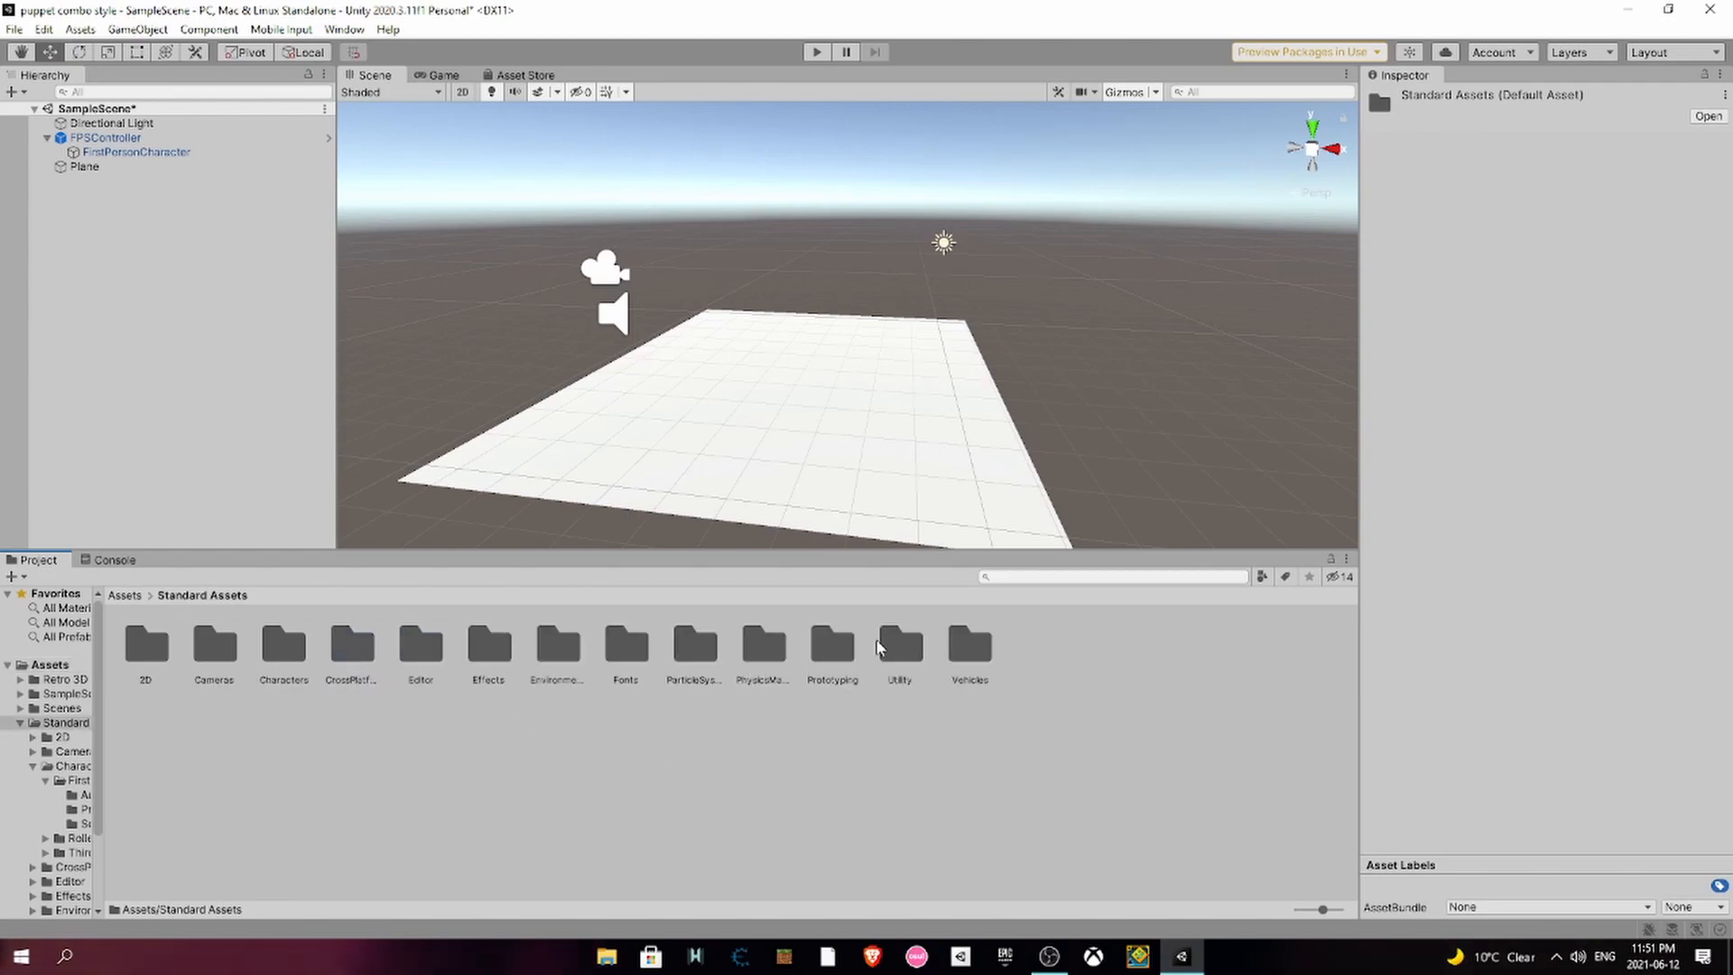
pyautogui.doubleClick(578, 657)
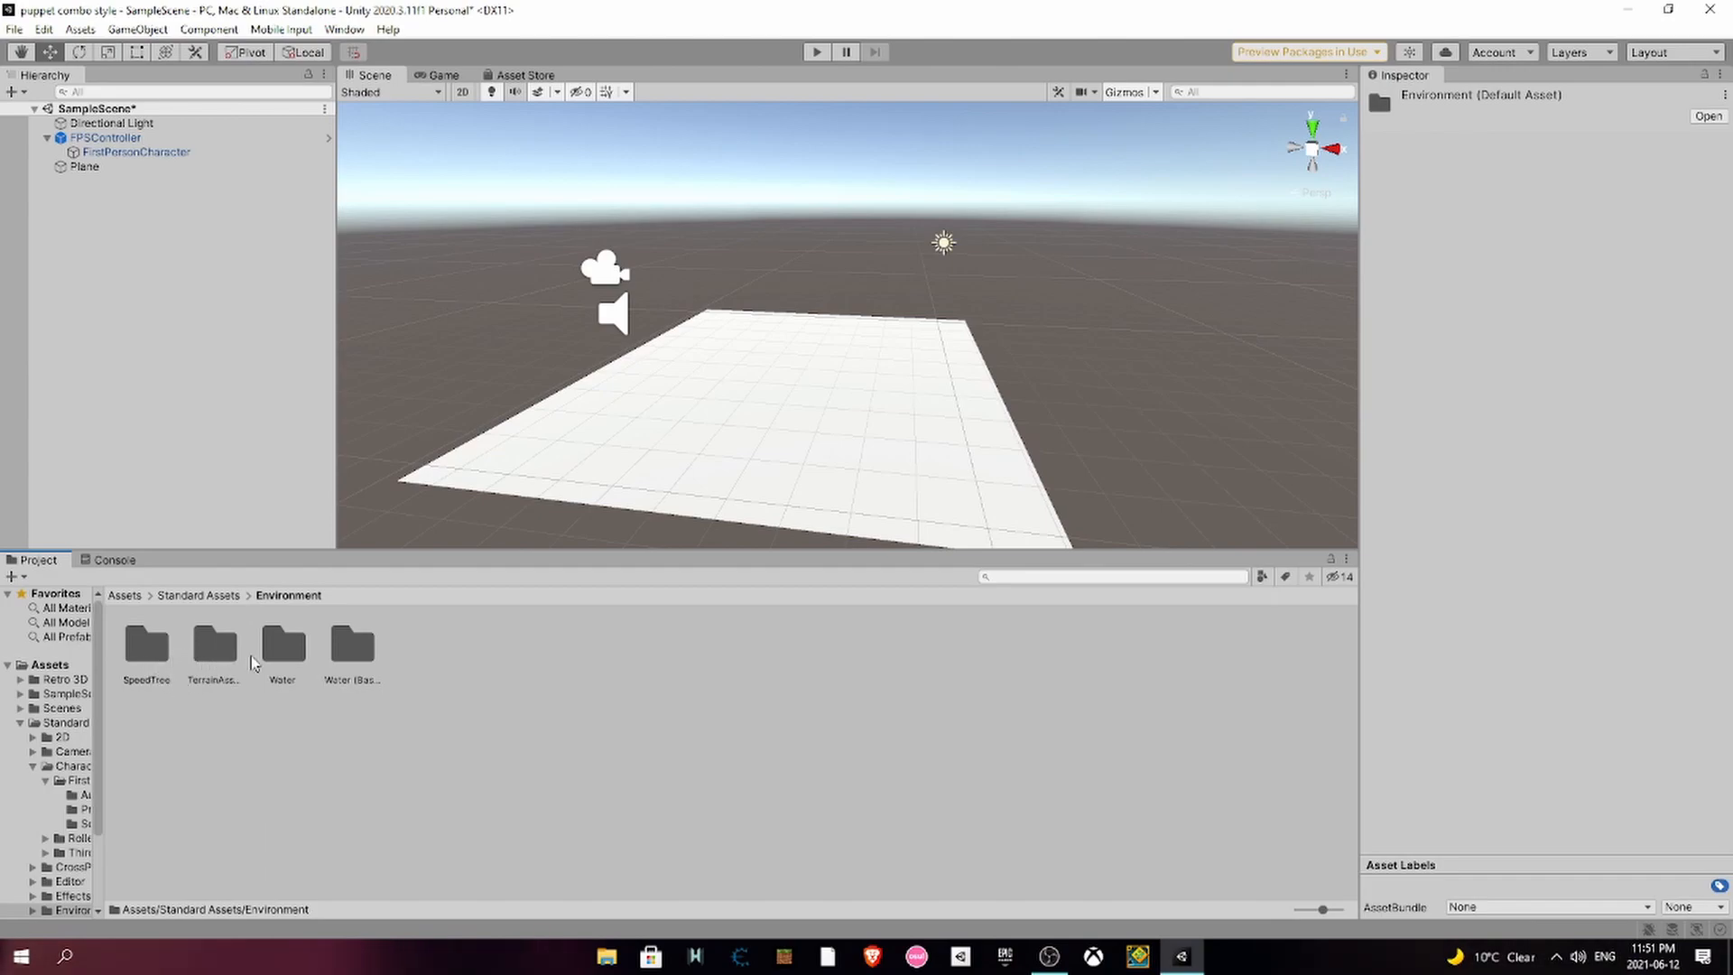
pyautogui.doubleClick(216, 650)
pyautogui.click(216, 676)
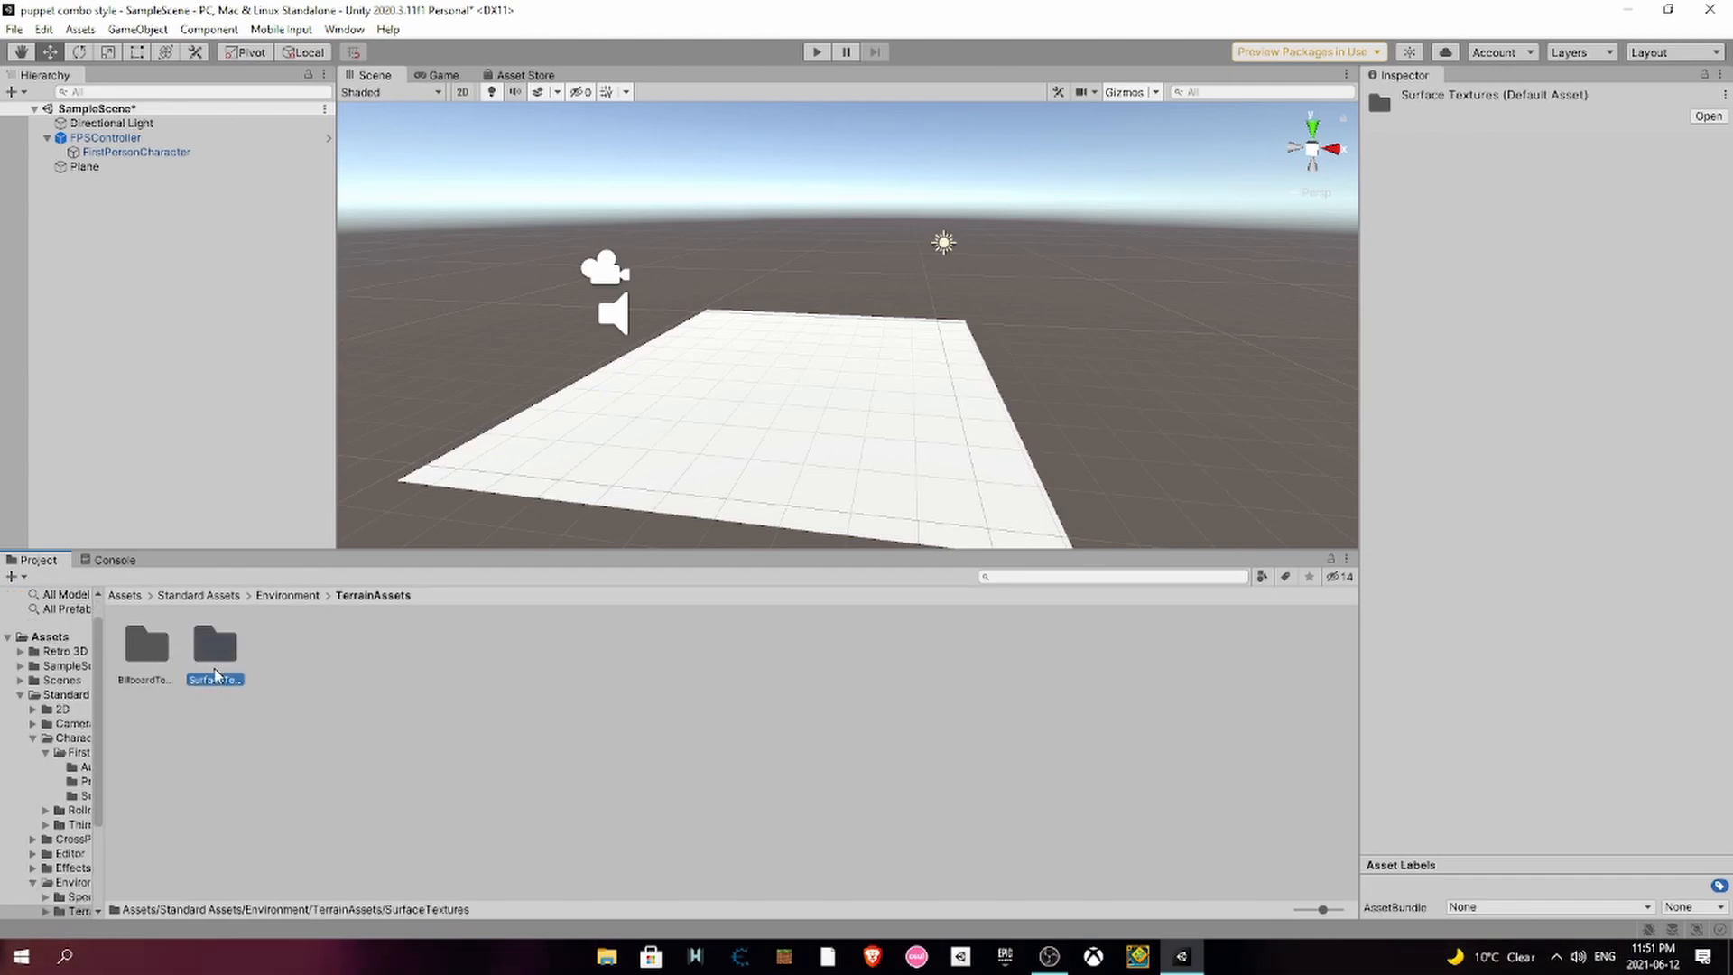
pyautogui.doubleClick(147, 677)
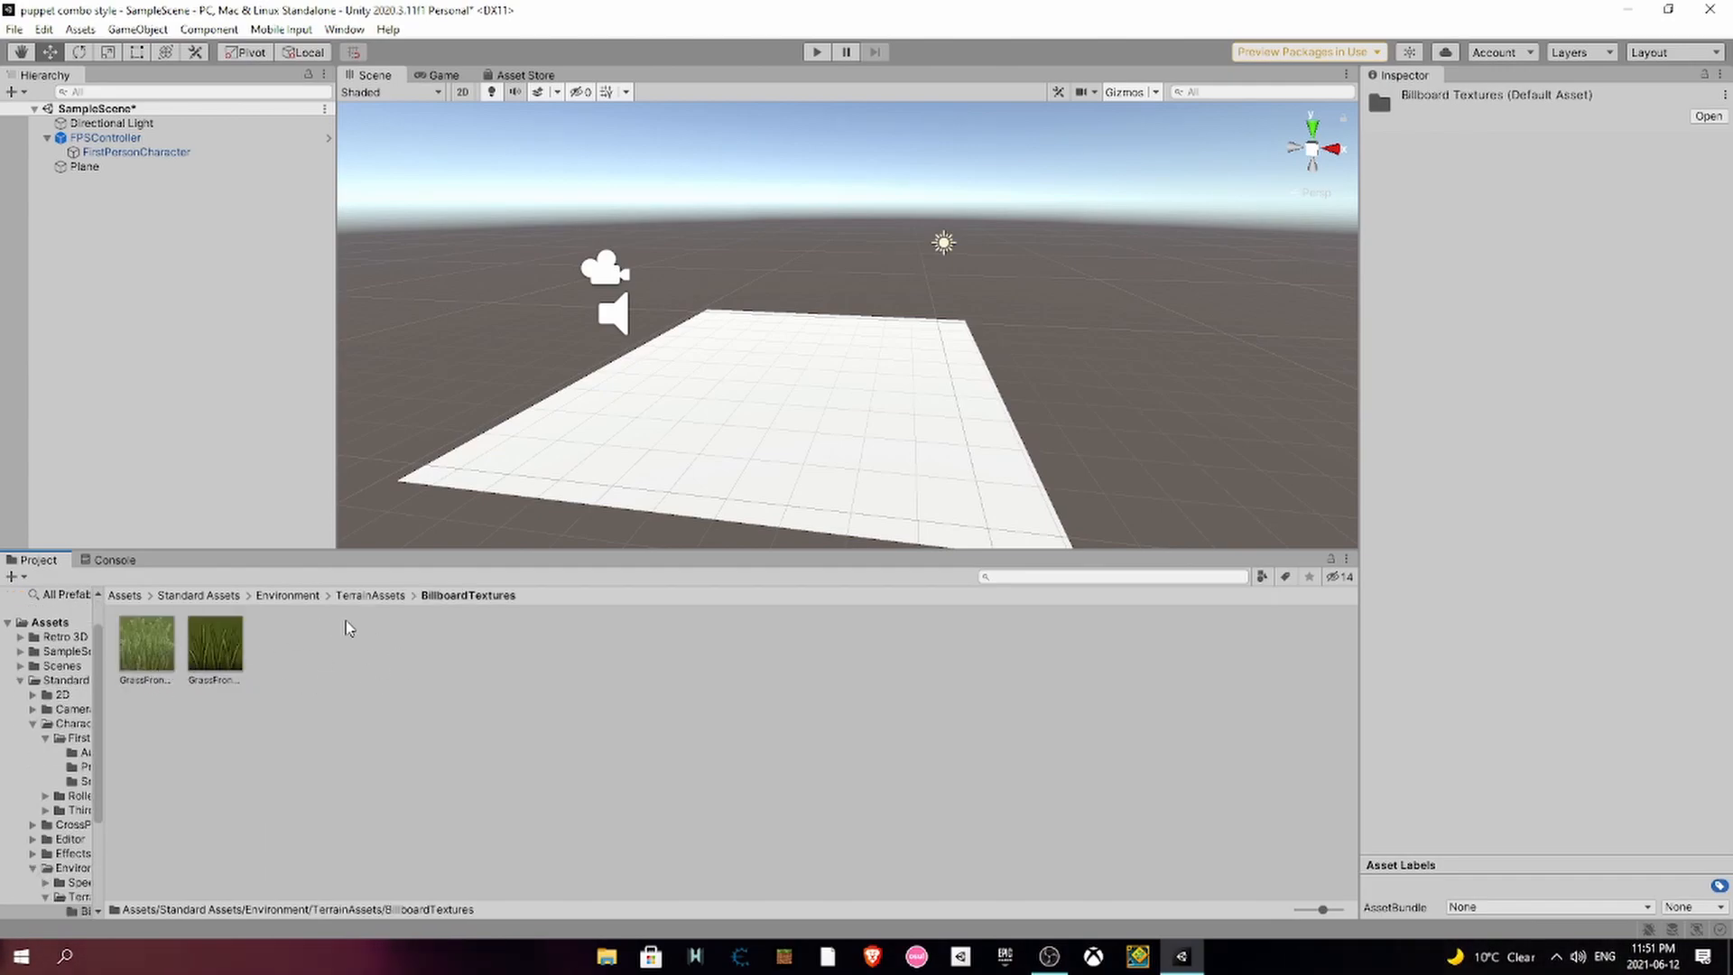
pyautogui.click(370, 594)
pyautogui.doubleClick(215, 645)
pyautogui.moveTo(260, 669); pyautogui.dragTo(713, 474)
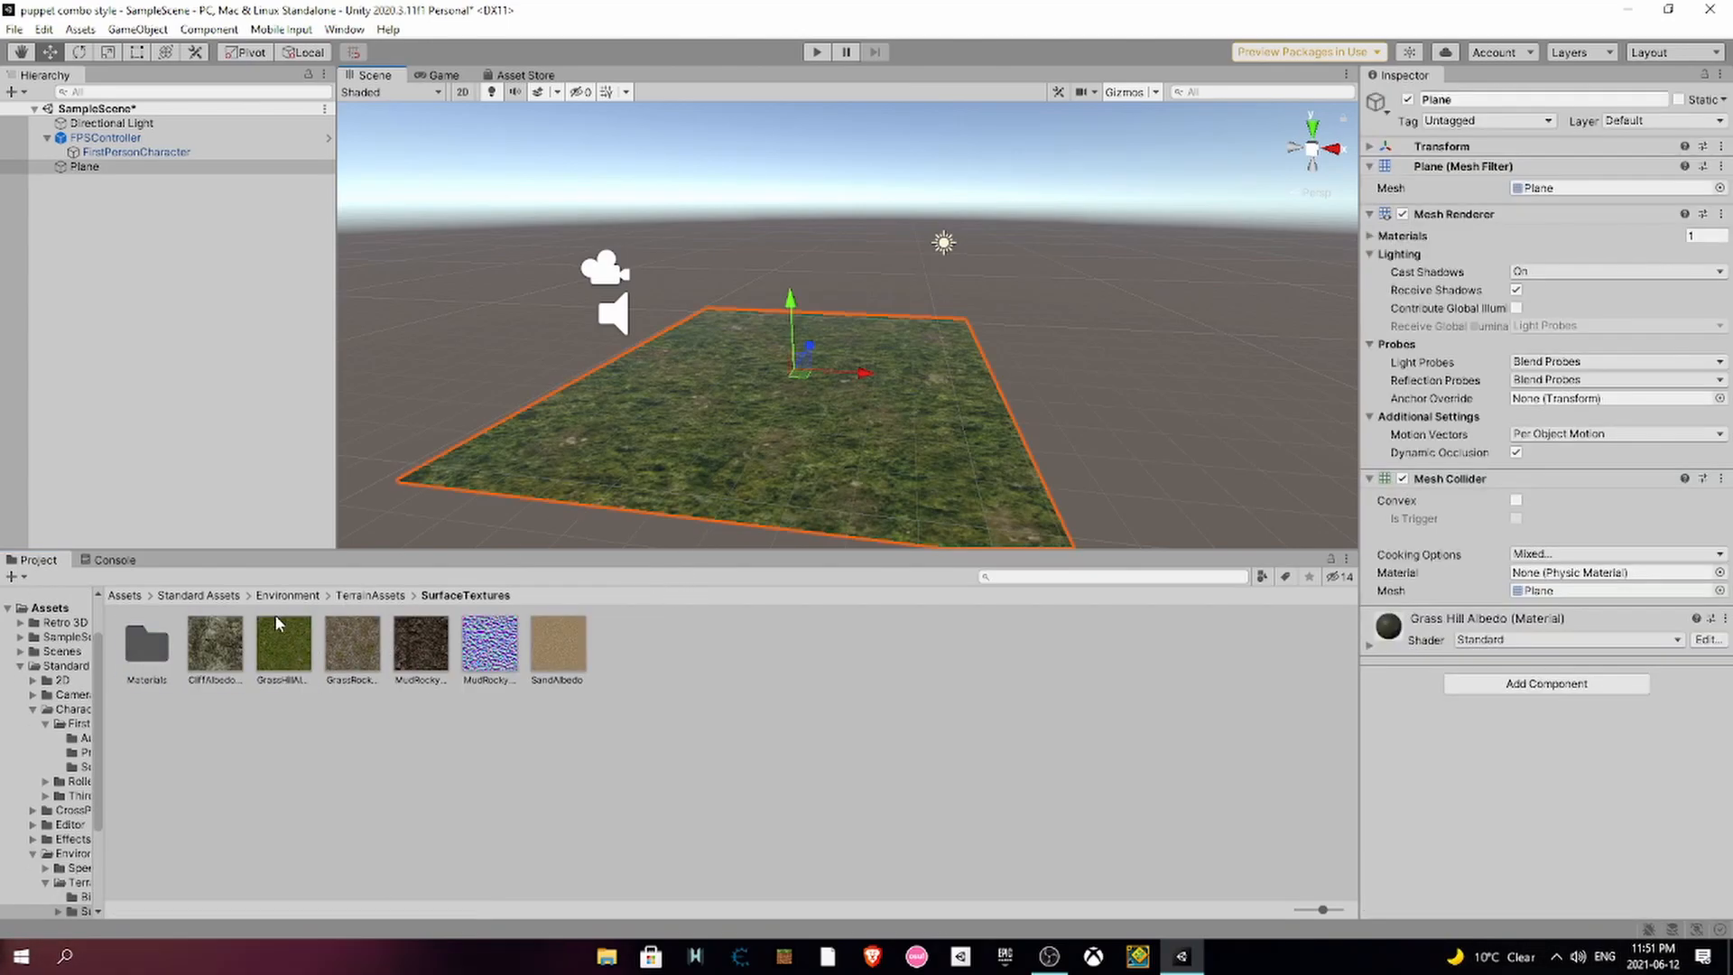
# - Assign the RetroFlatLit shader from the Retro 3D Shader Pack's Shaders folder to the plane's grass material
pyautogui.click(124, 595)
pyautogui.click(460, 739)
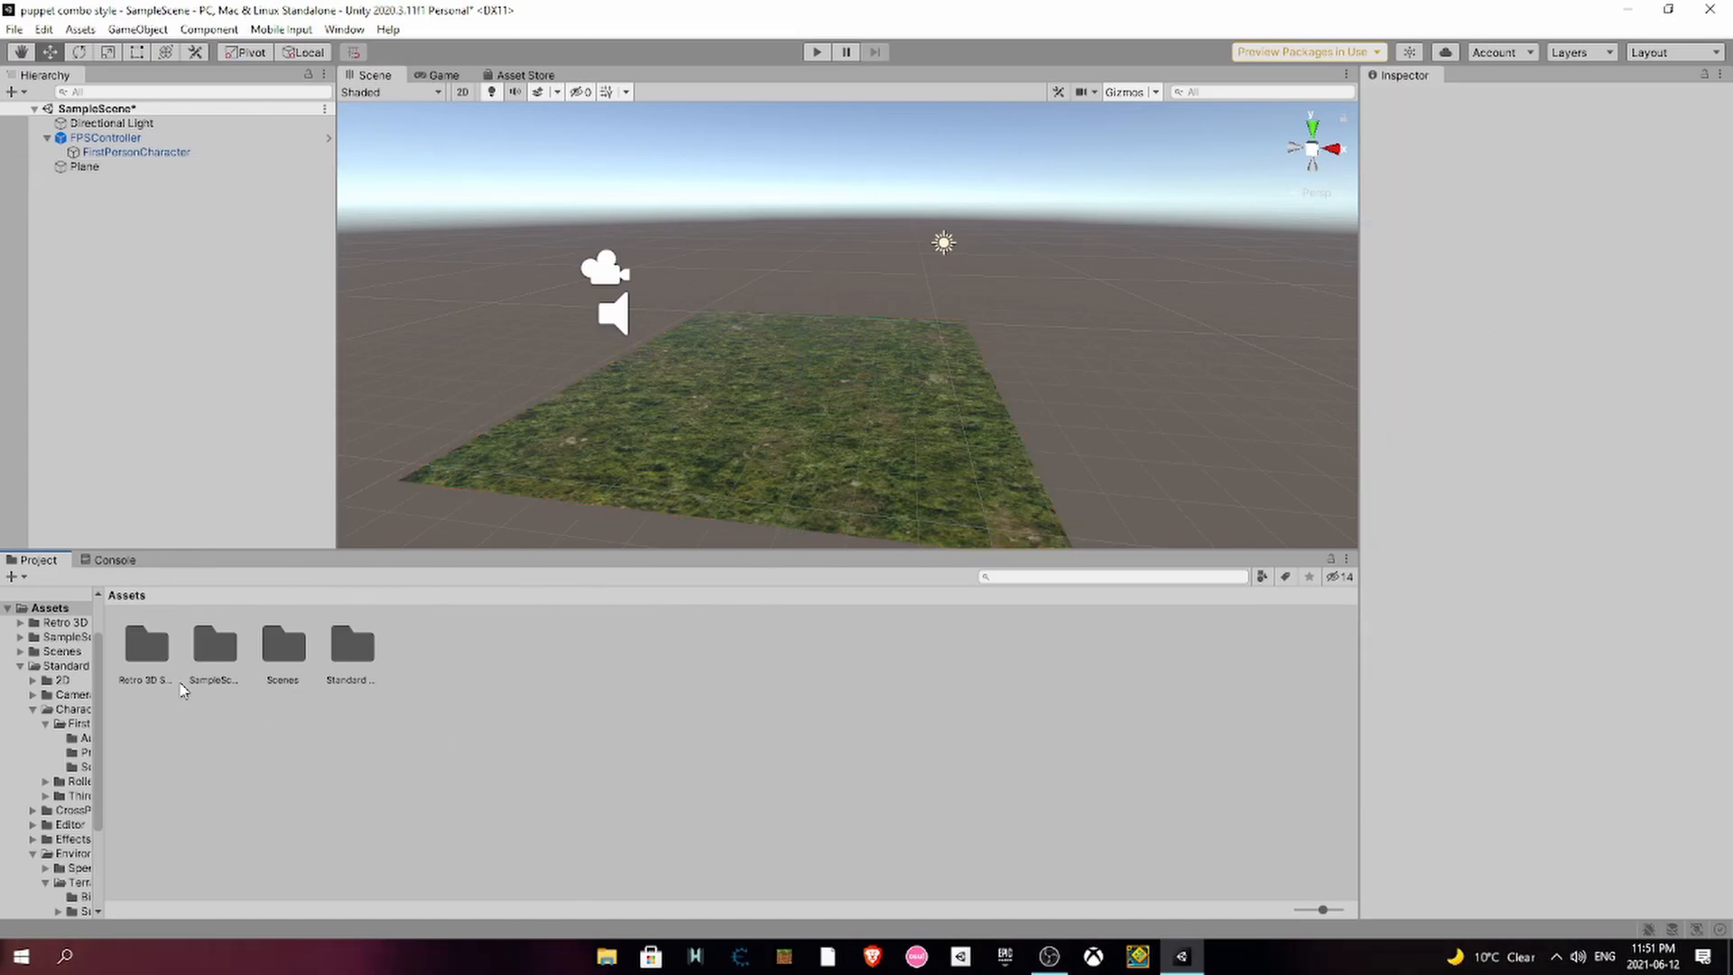
pyautogui.doubleClick(145, 664)
pyautogui.doubleClick(217, 646)
pyautogui.click(577, 497)
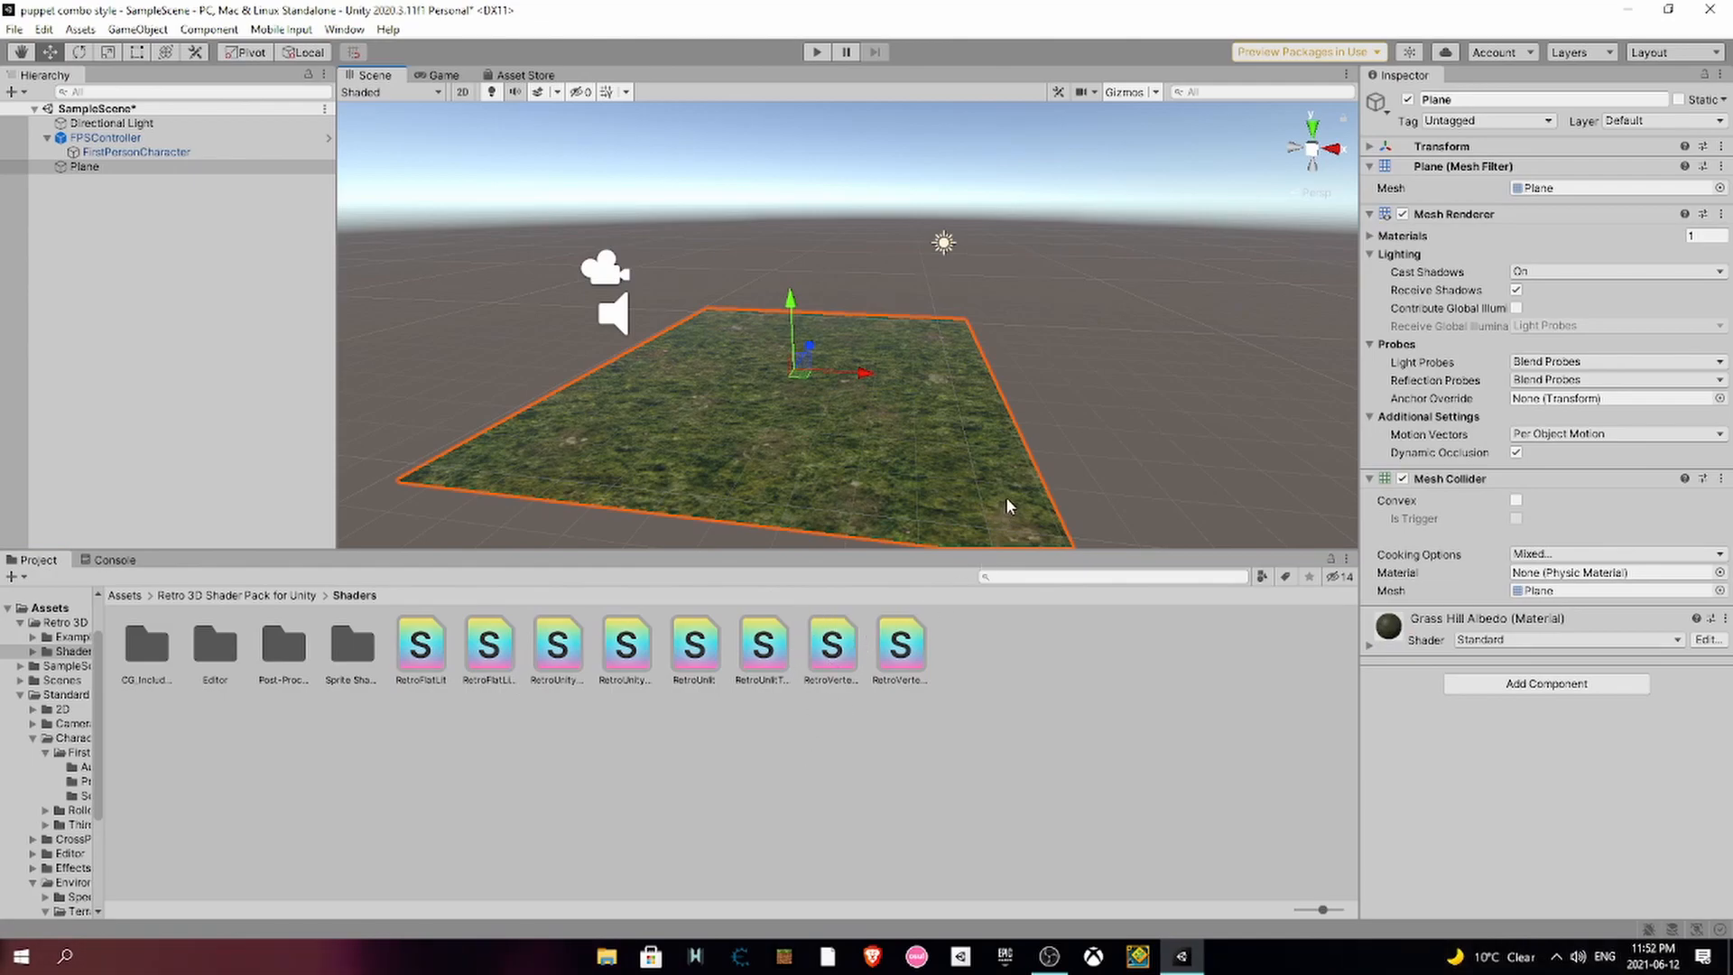
pyautogui.scroll(5, 603, 435)
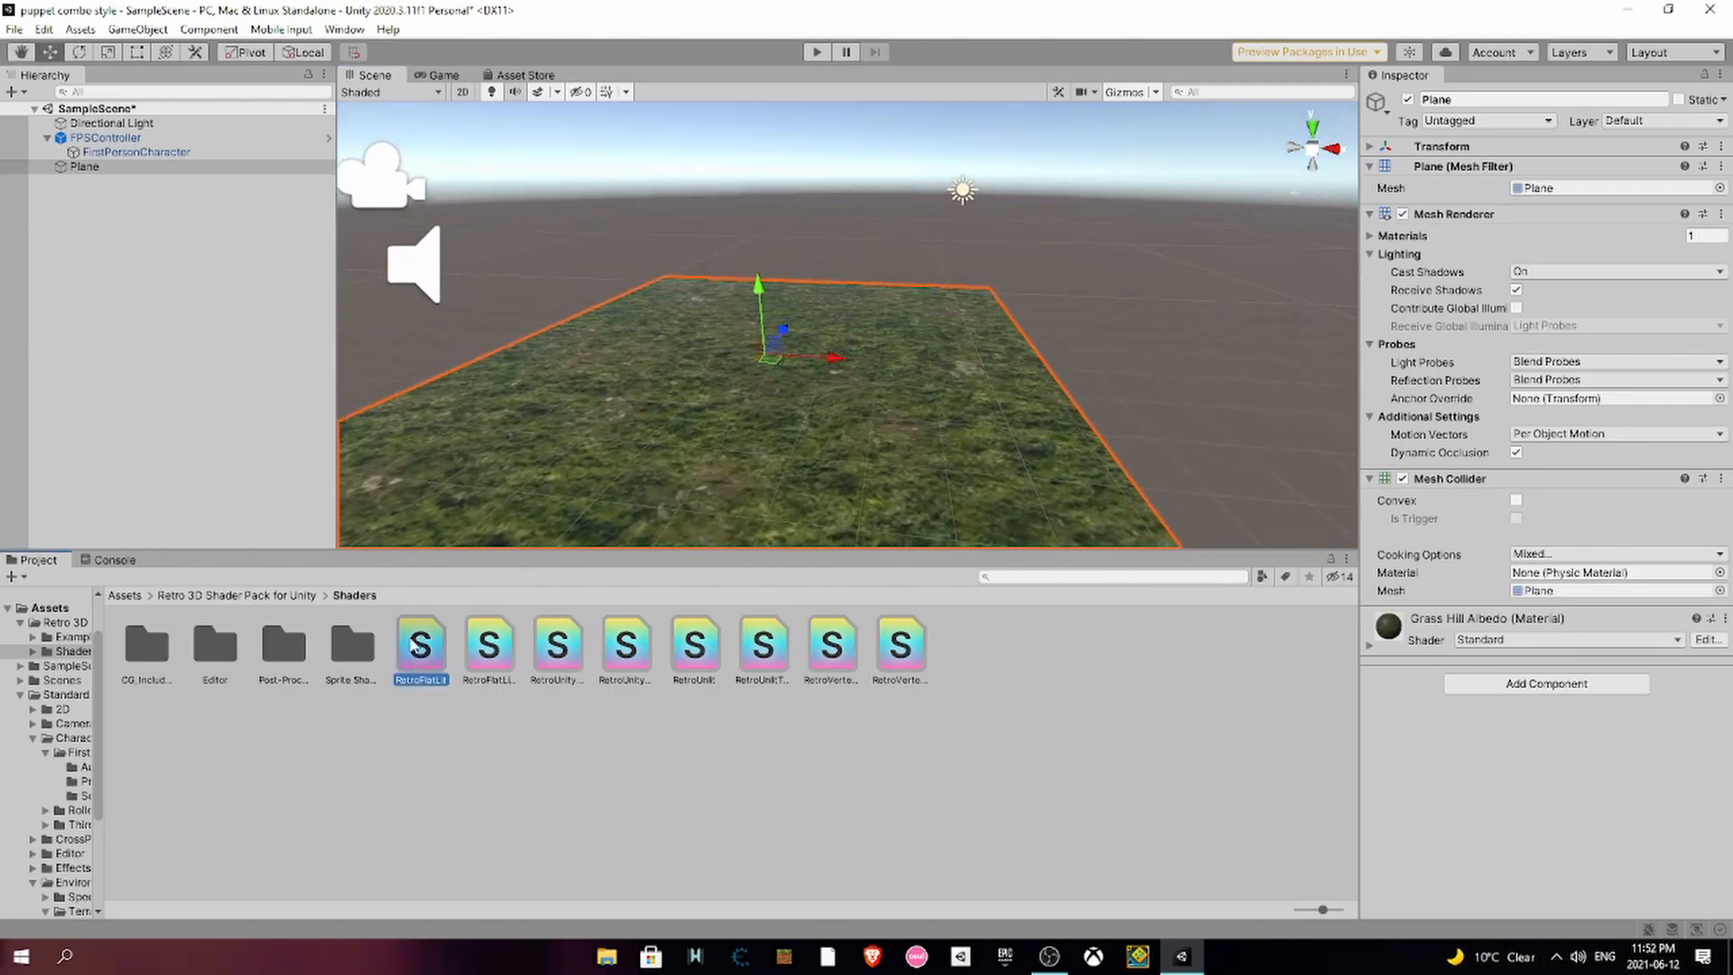
pyautogui.moveTo(421, 645); pyautogui.dragTo(1400, 644)
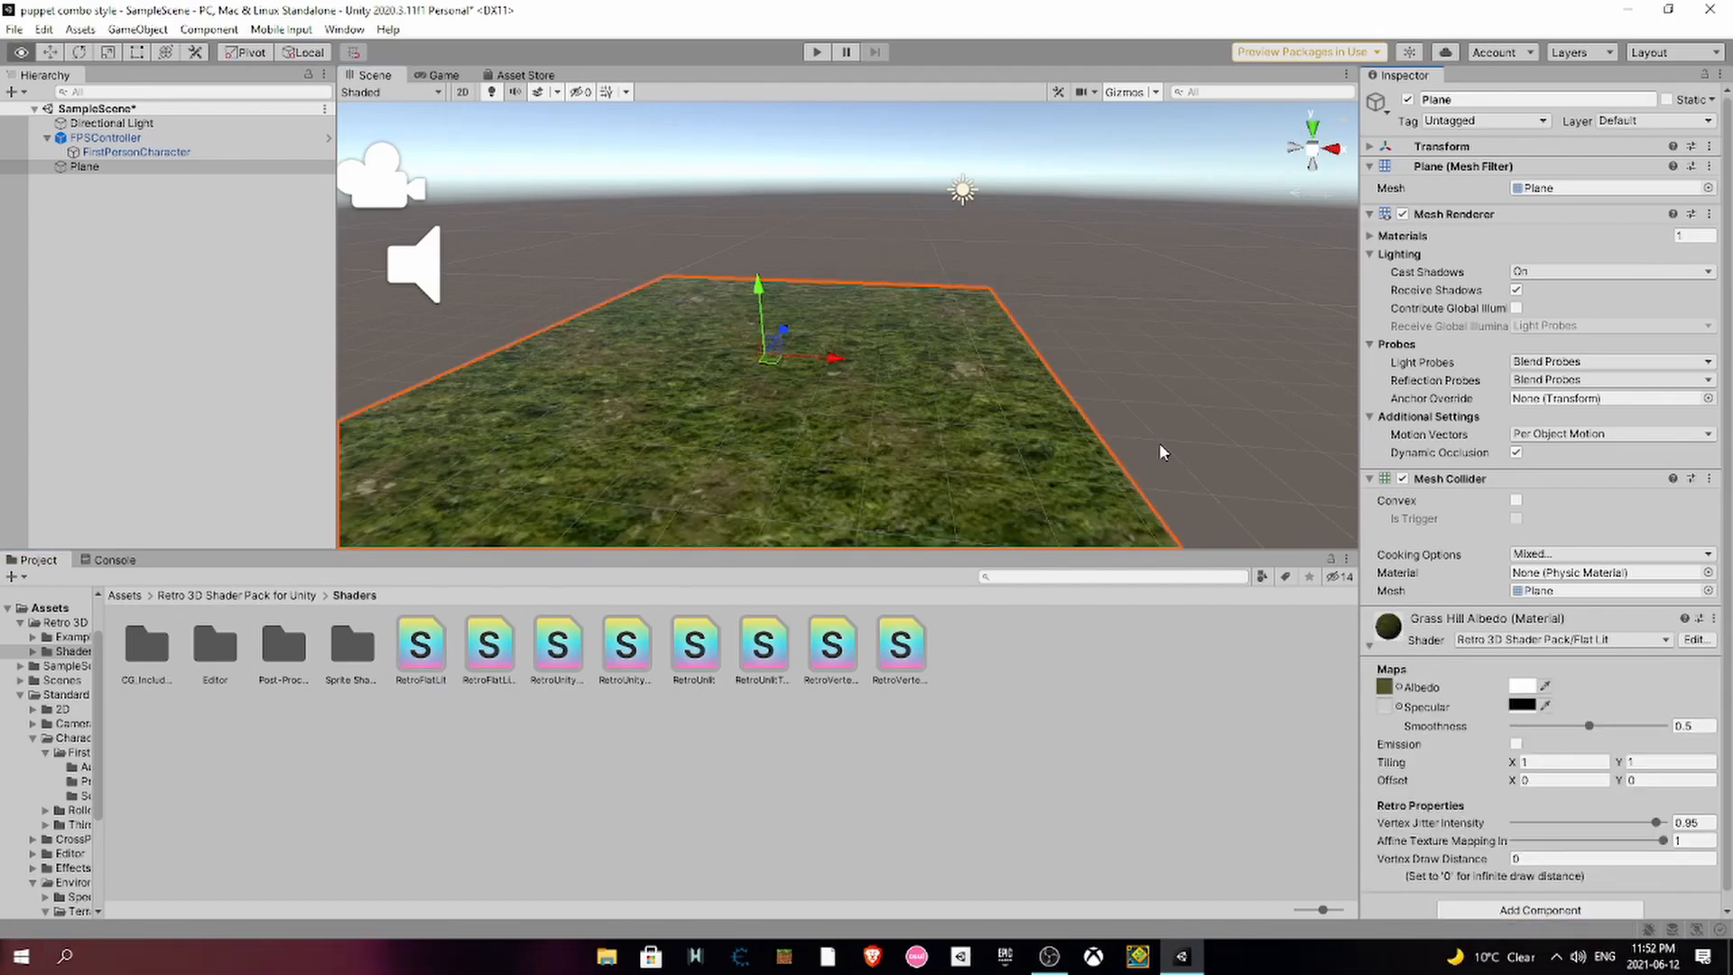
# - Set the grass material's Vertex Jitter Intensity to 0.993 and check the plane in the Scene view
pyautogui.scroll(-3, 1164, 453)
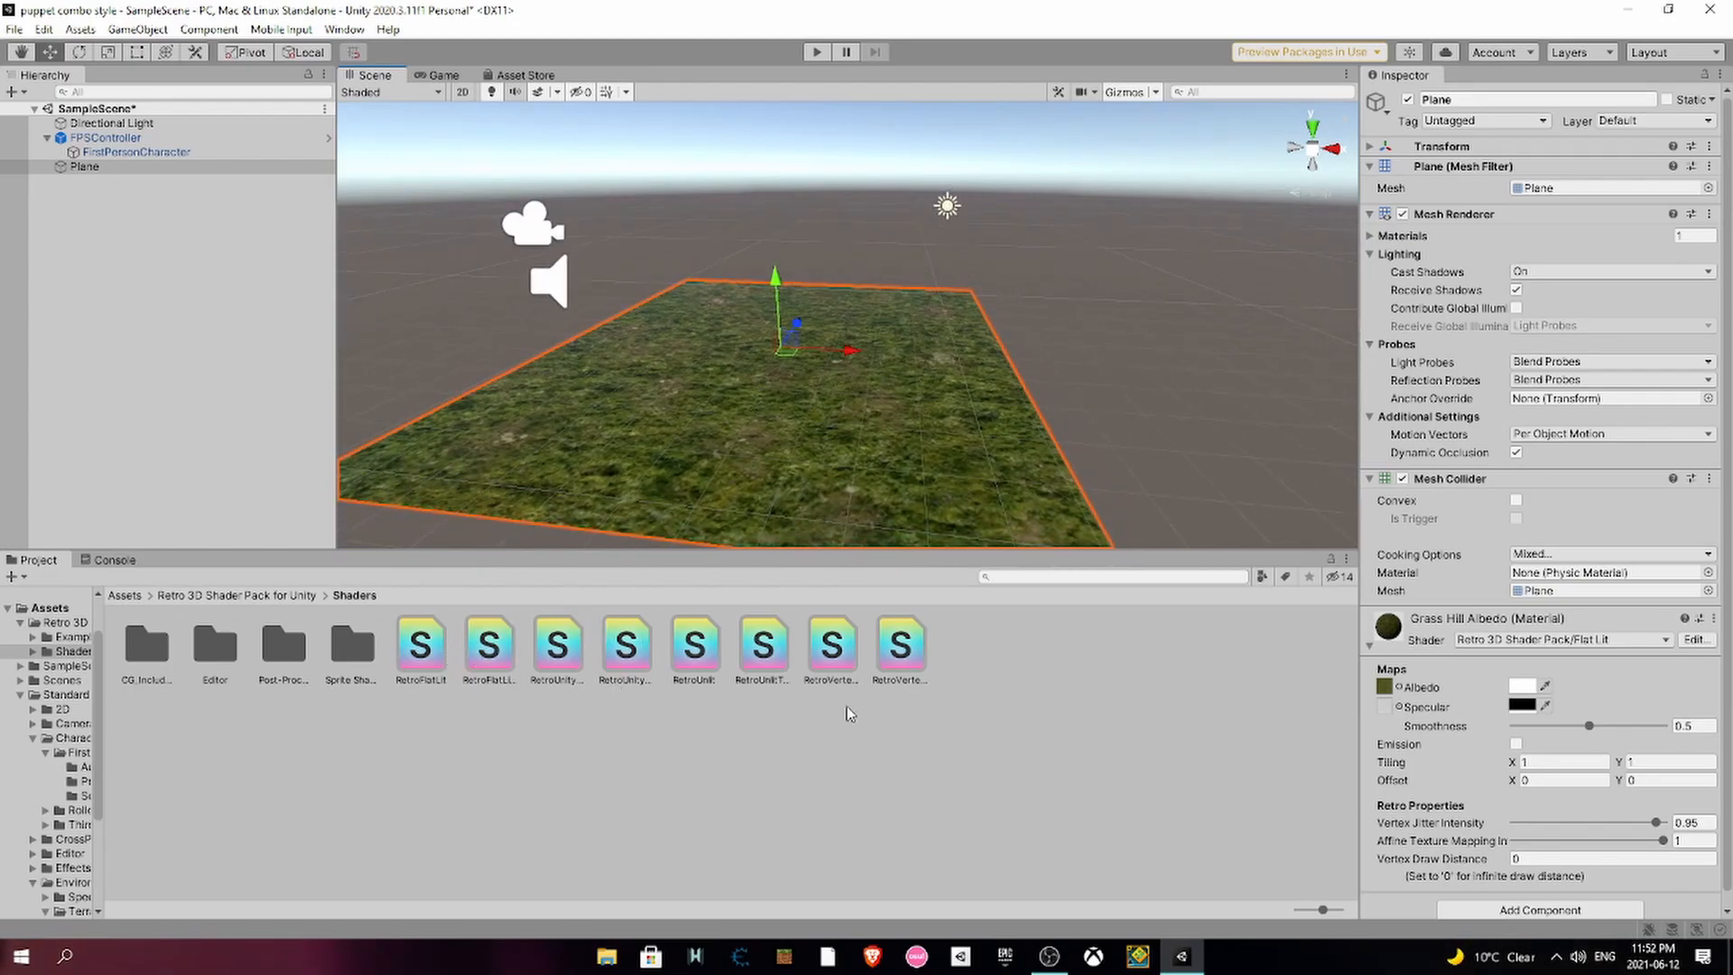
pyautogui.moveTo(889, 397); pyautogui.dragTo(892, 423, button='right')
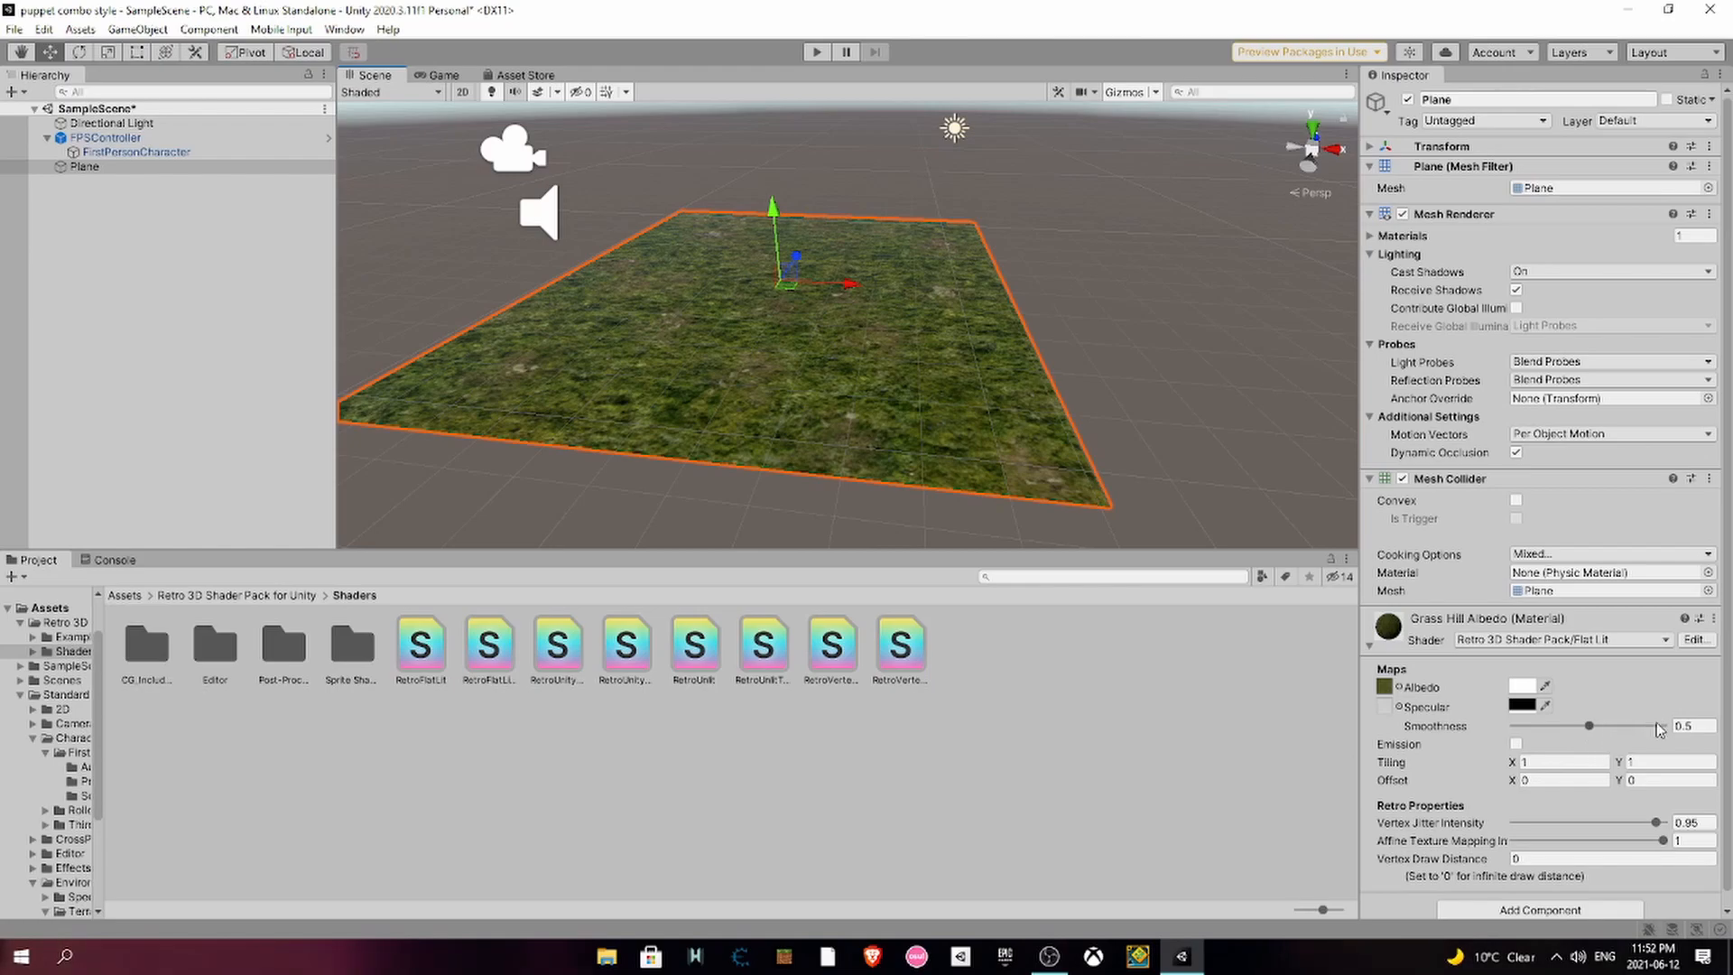
pyautogui.moveTo(1291, 447); pyautogui.dragTo(799, 371, button='right')
pyautogui.scroll(2, 885, 404)
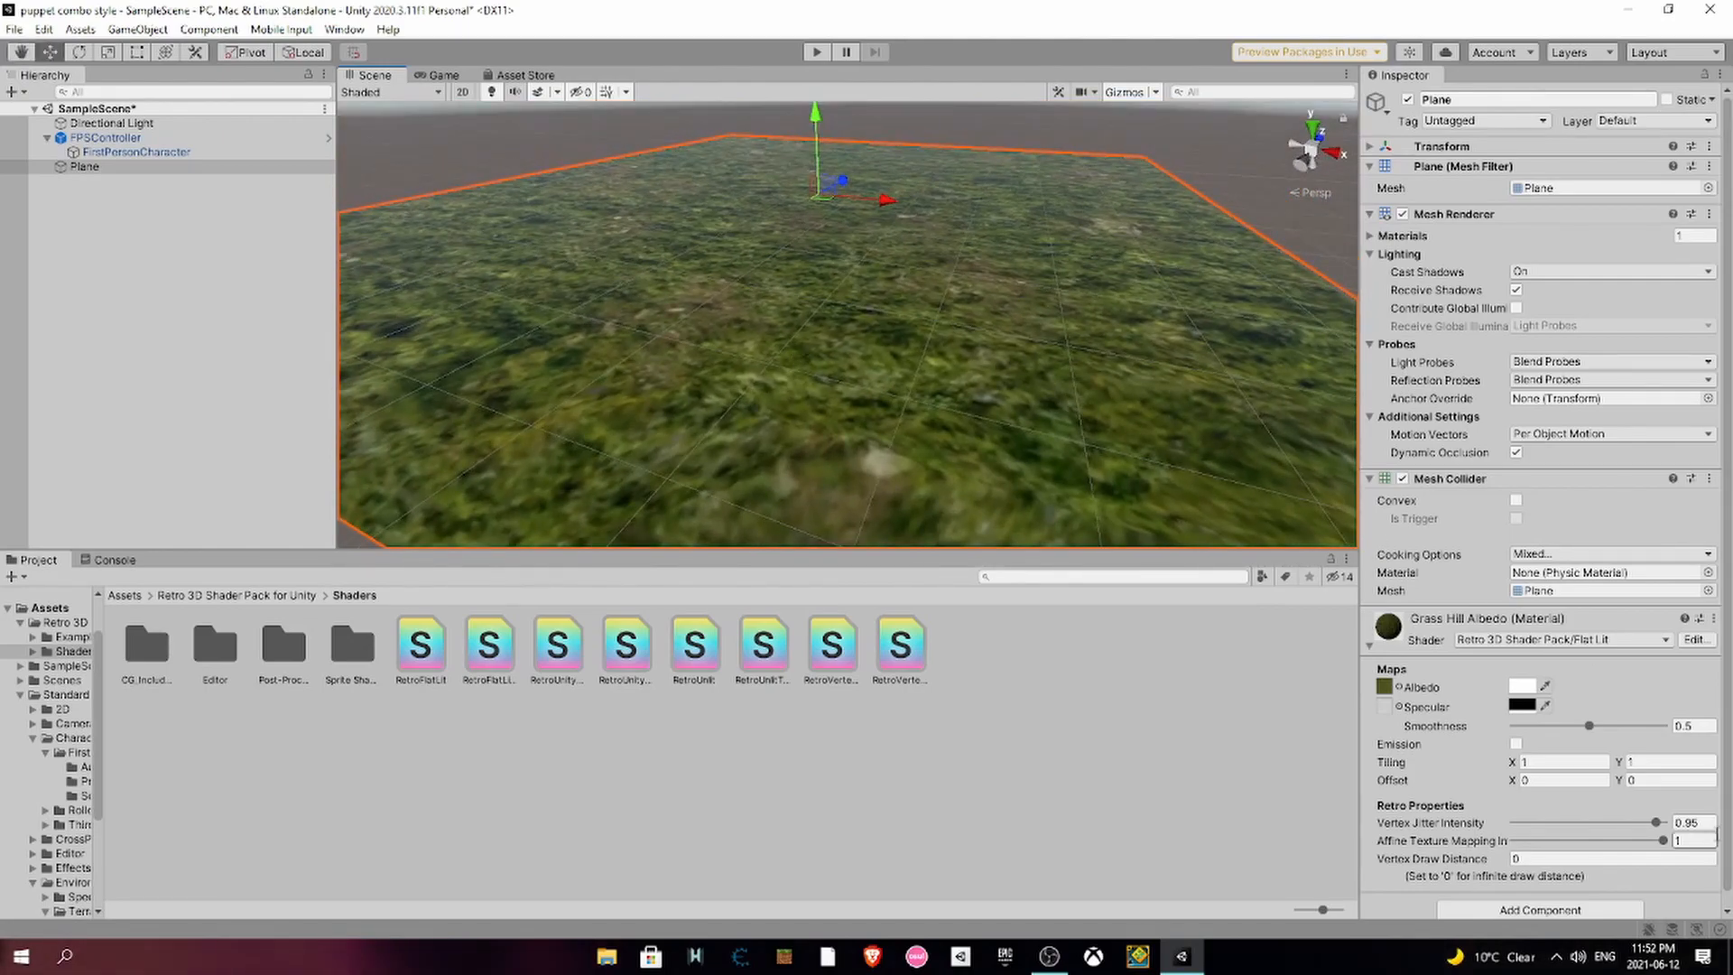
pyautogui.click(1711, 824)
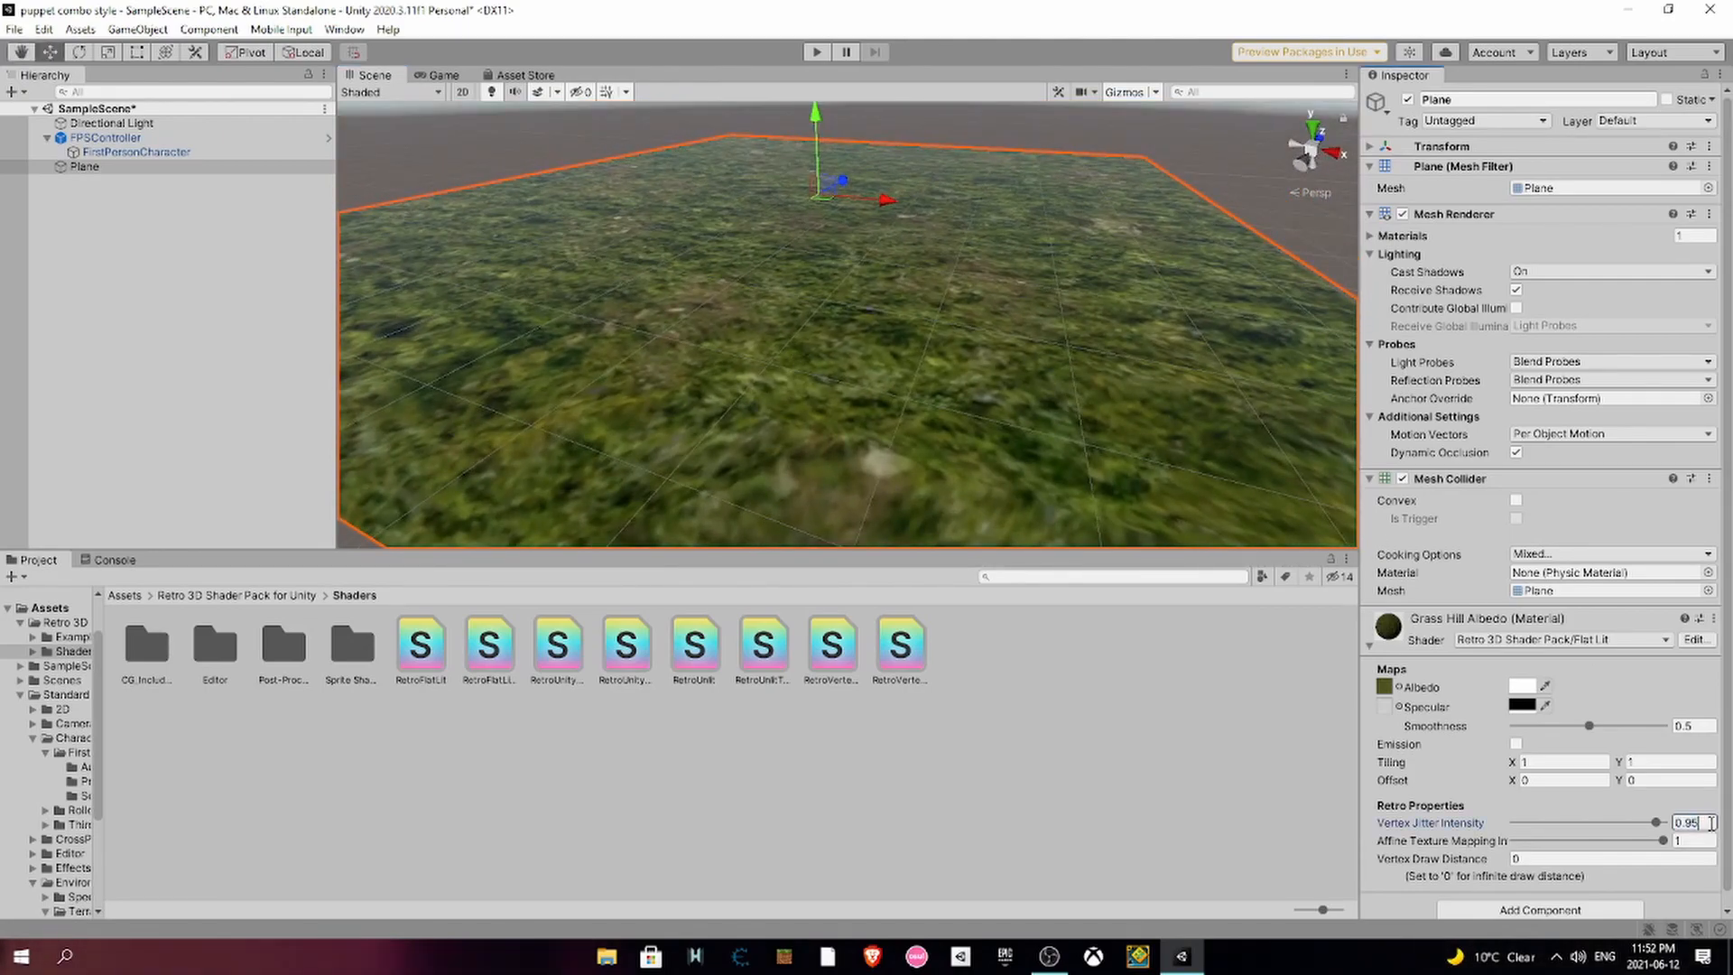
pyautogui.press('BackSpace')
pyautogui.write('93')
pyautogui.moveTo(1106, 344); pyautogui.dragTo(898, 291, button='right')
pyautogui.press('s')
# - Play the scene, walk across the grass plane to test the retro shader, and stop the play session
pyautogui.click(817, 53)
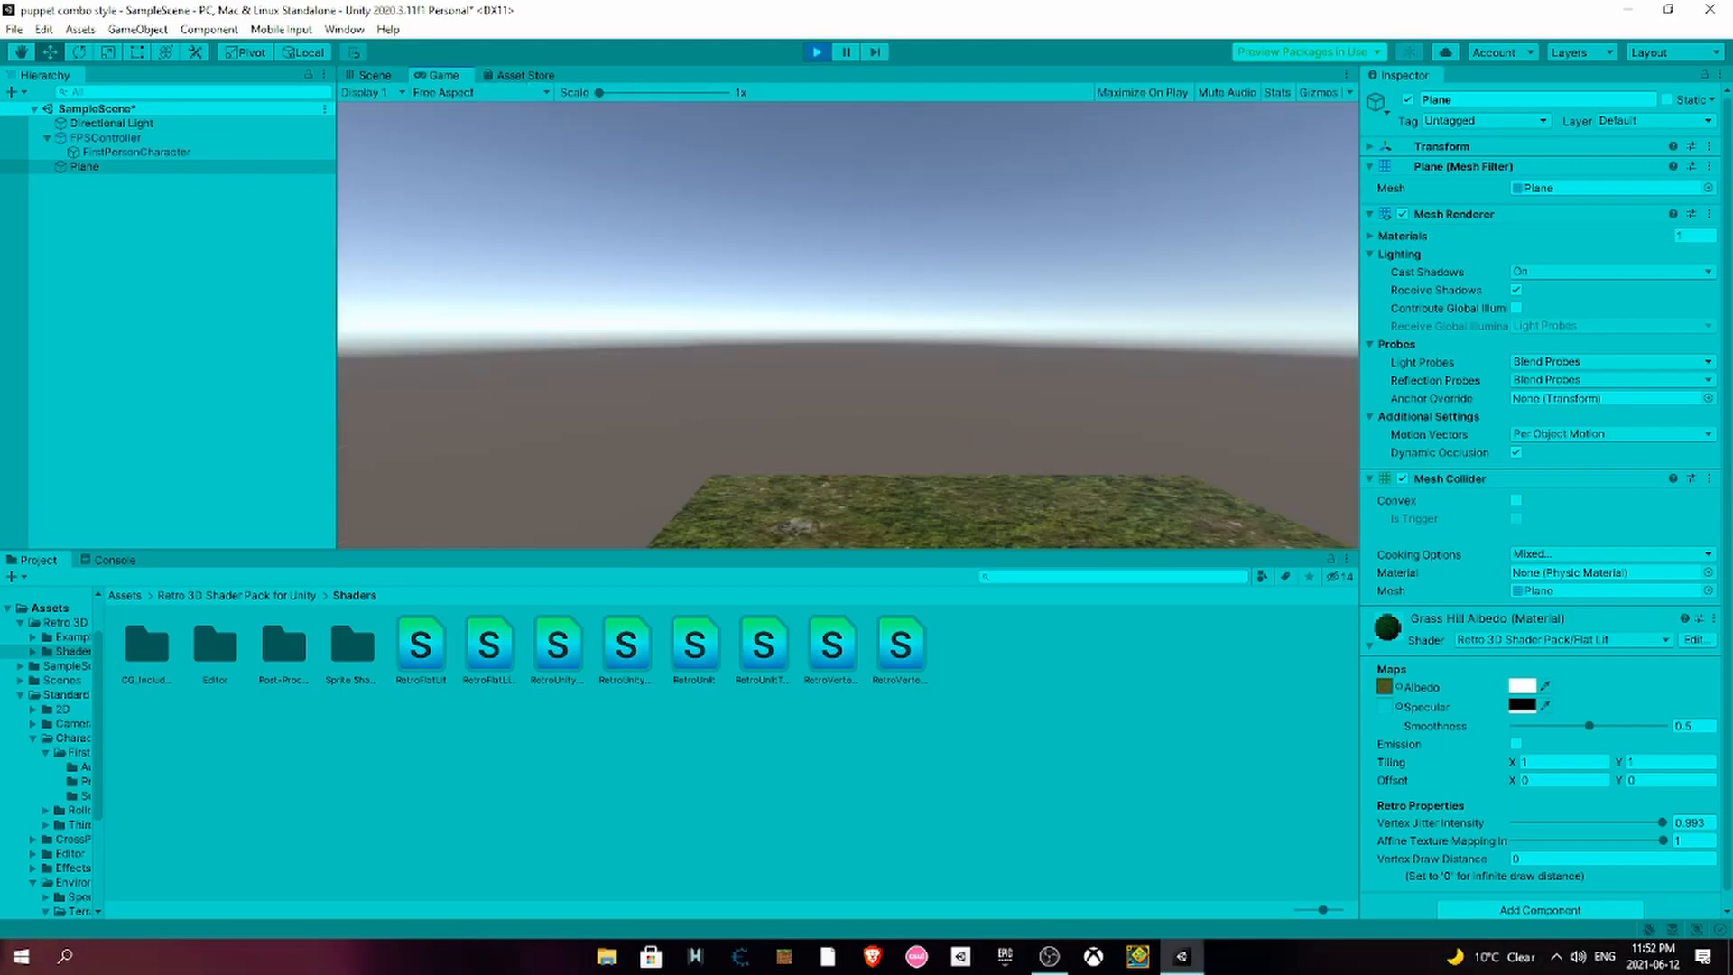
pyautogui.click(953, 638)
pyautogui.click(908, 500)
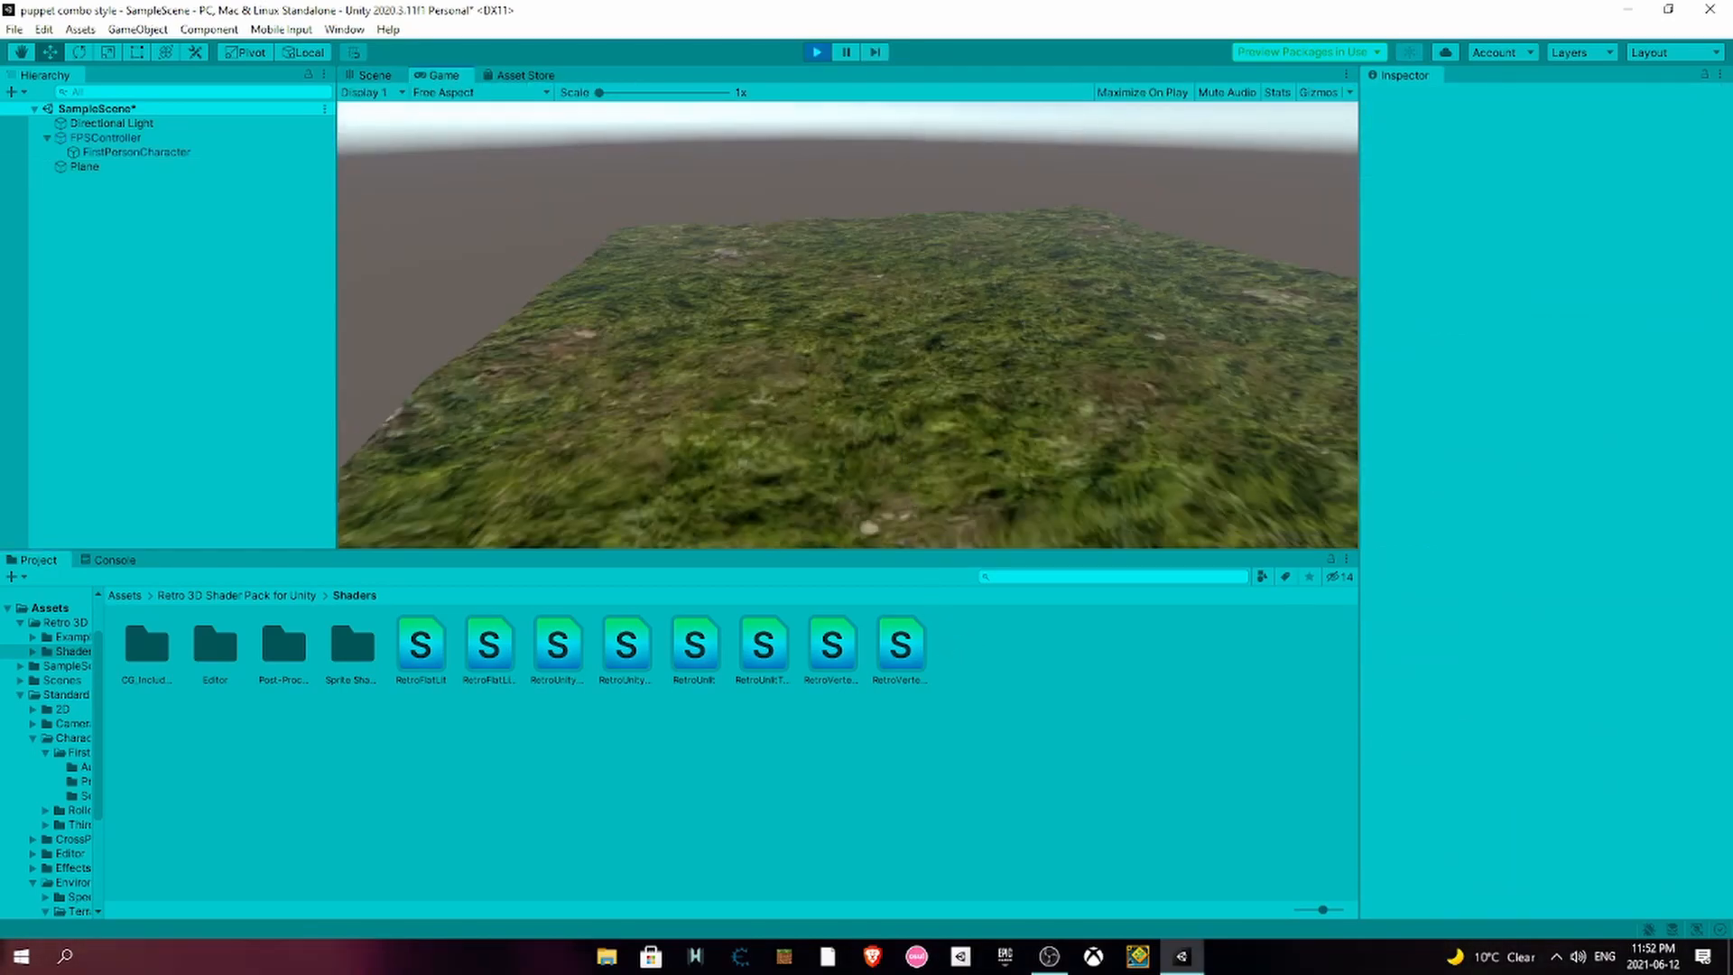
pyautogui.press('w')
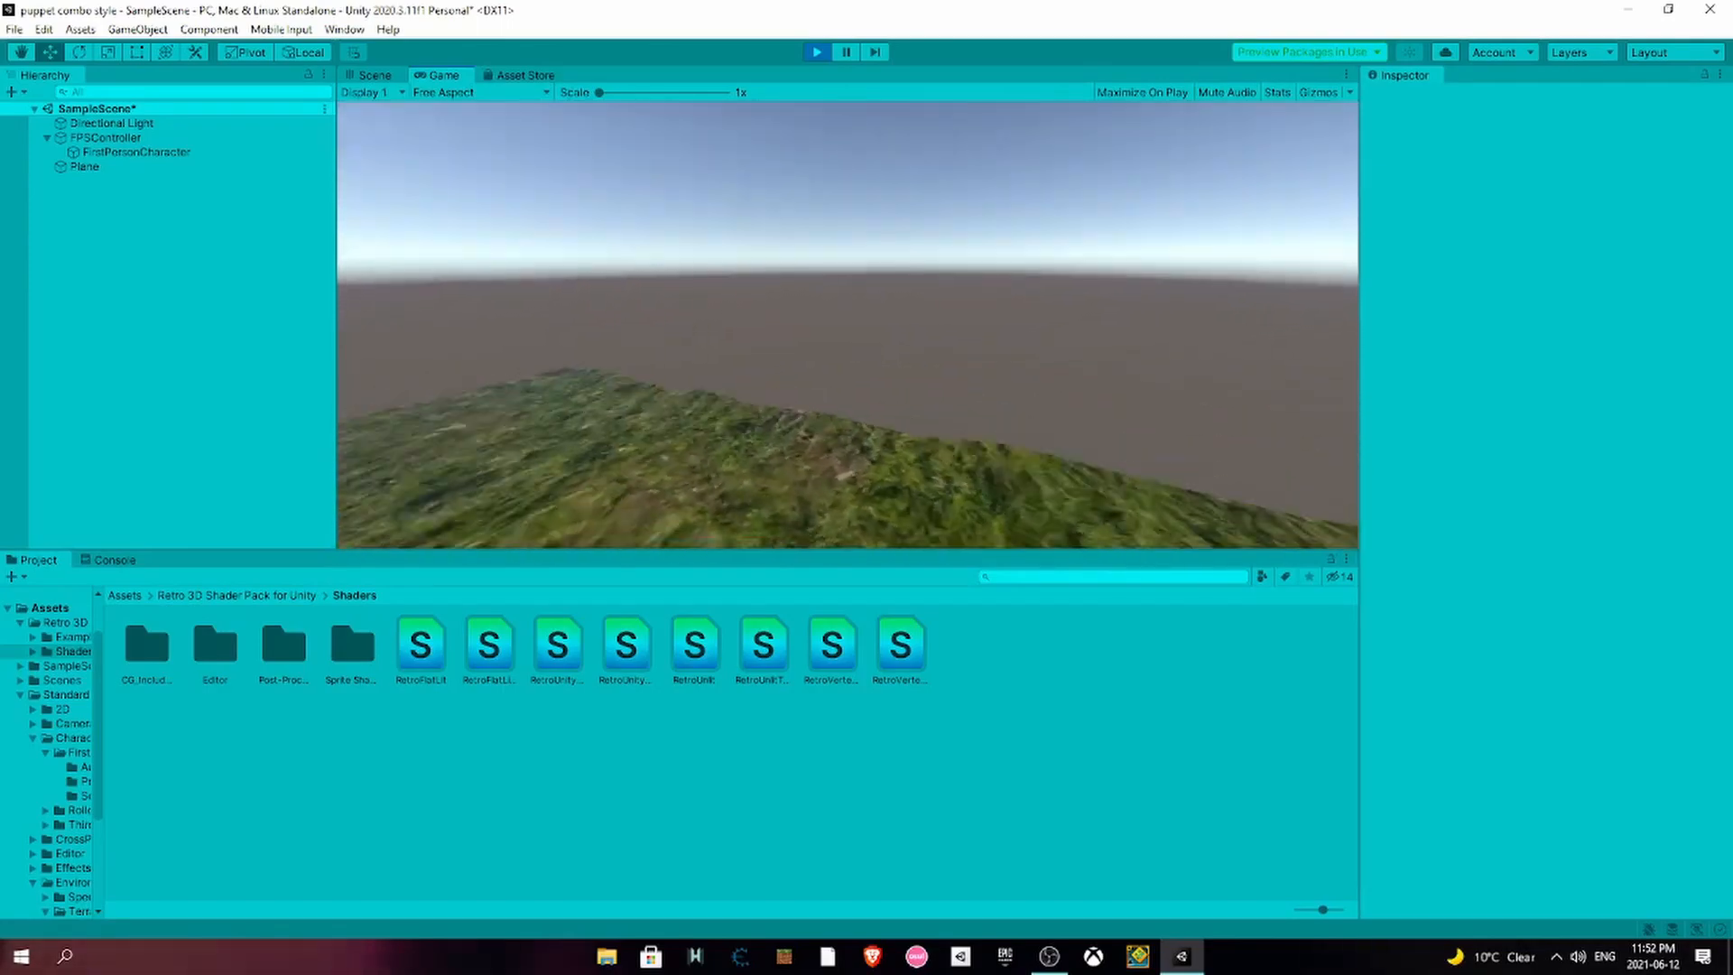
pyautogui.press('w')
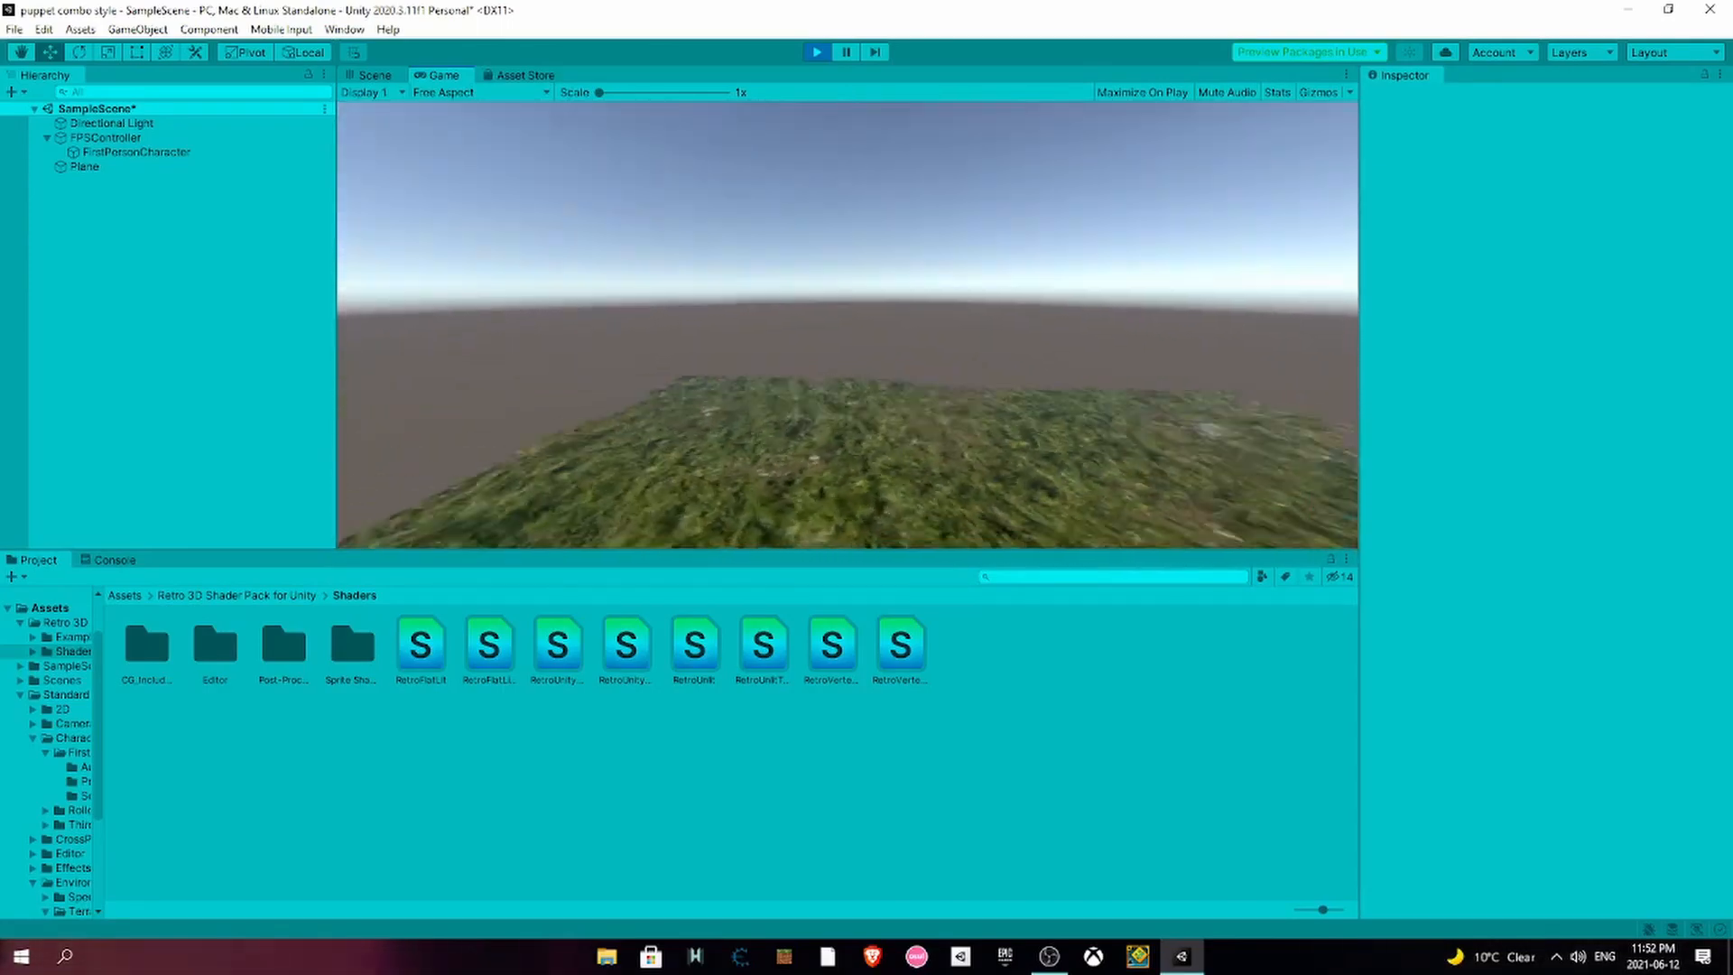
pyautogui.hotkey('ctrl', 'p')
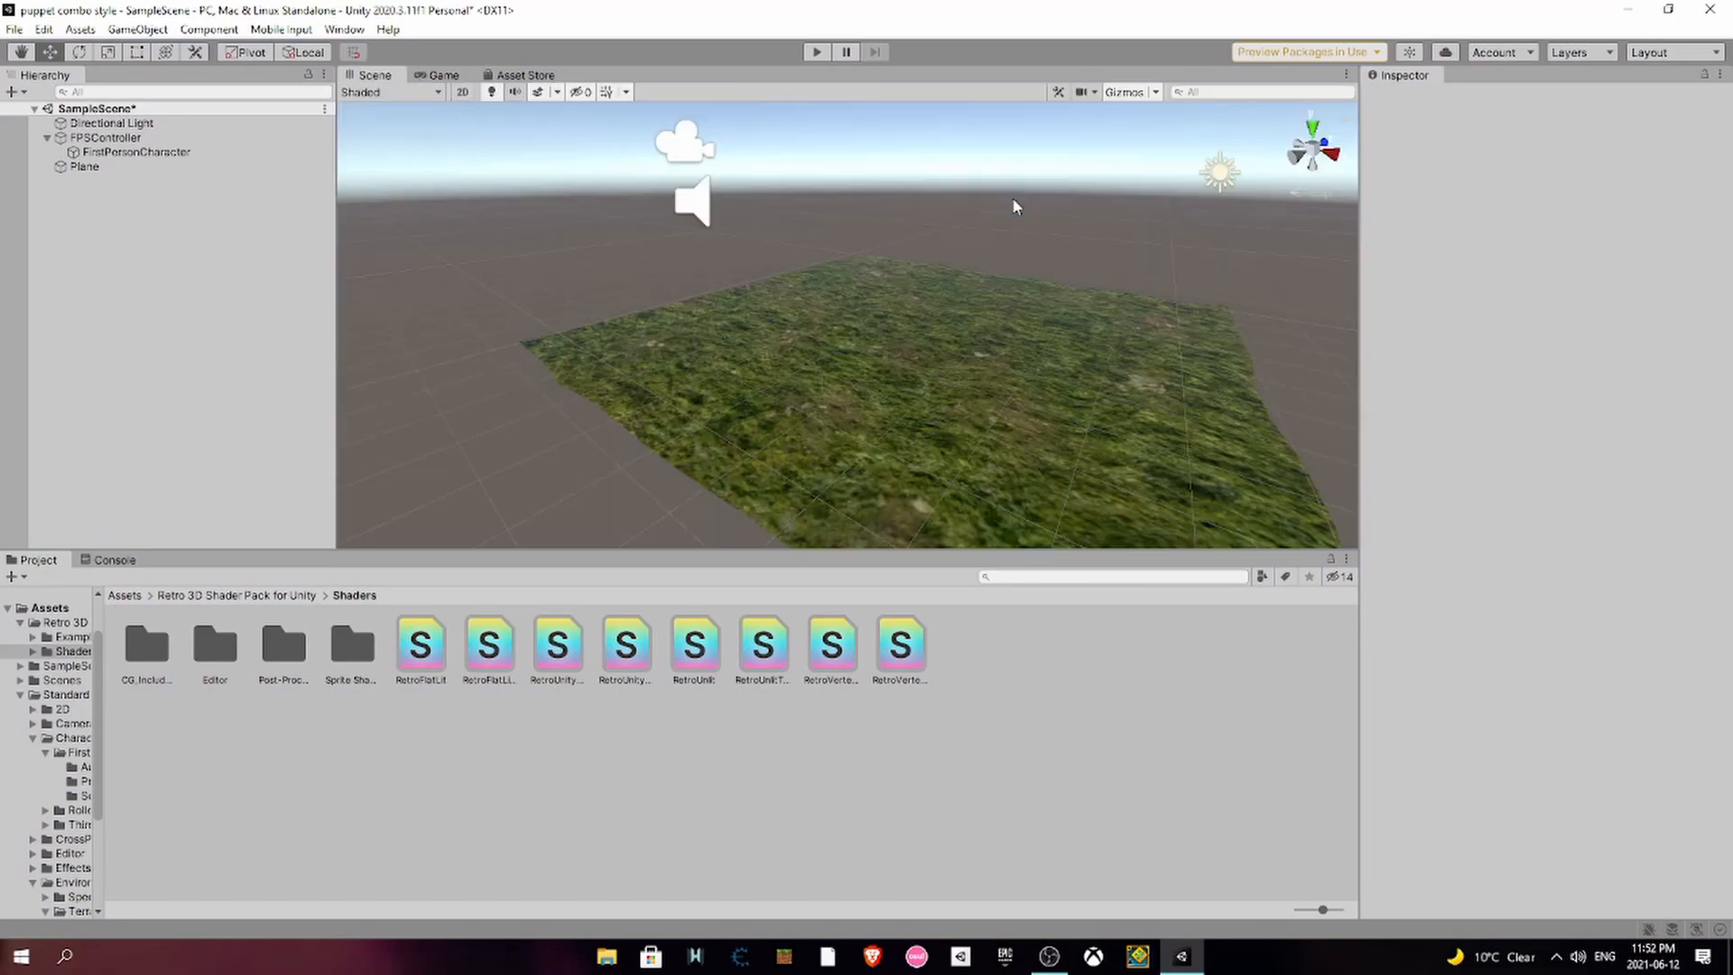
# - Look over the build settings and the Player settings, close both windows and return to the root Assets folder
pyautogui.click(1177, 445)
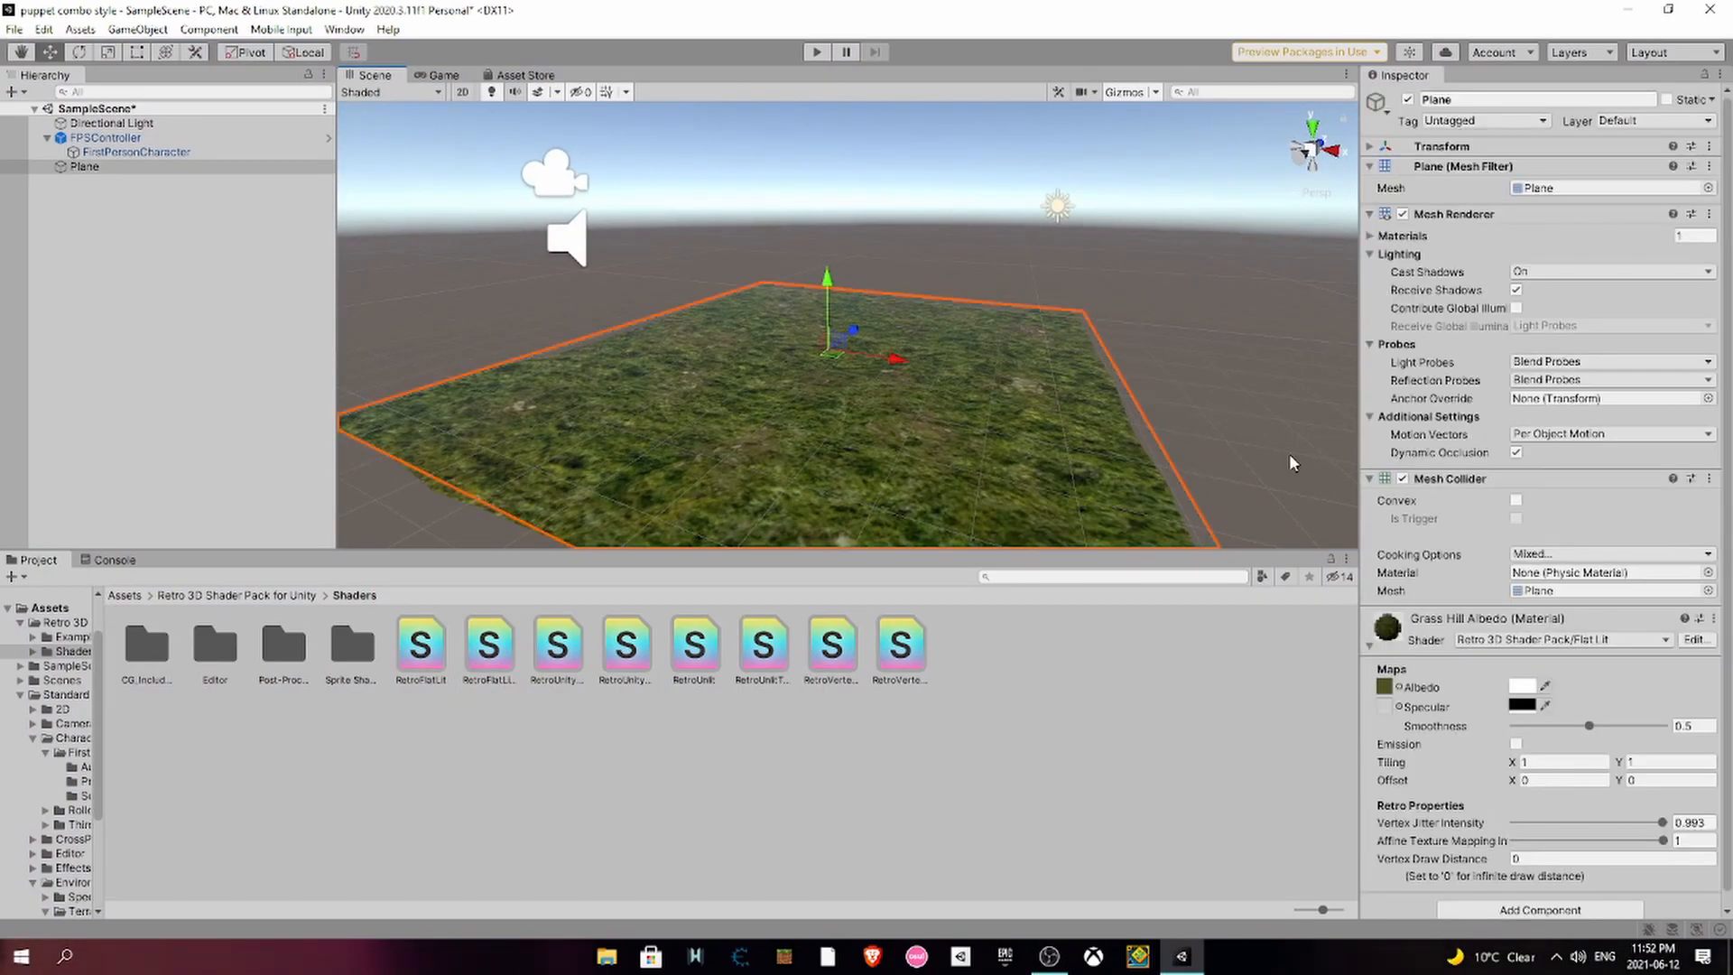
pyautogui.click(14, 29)
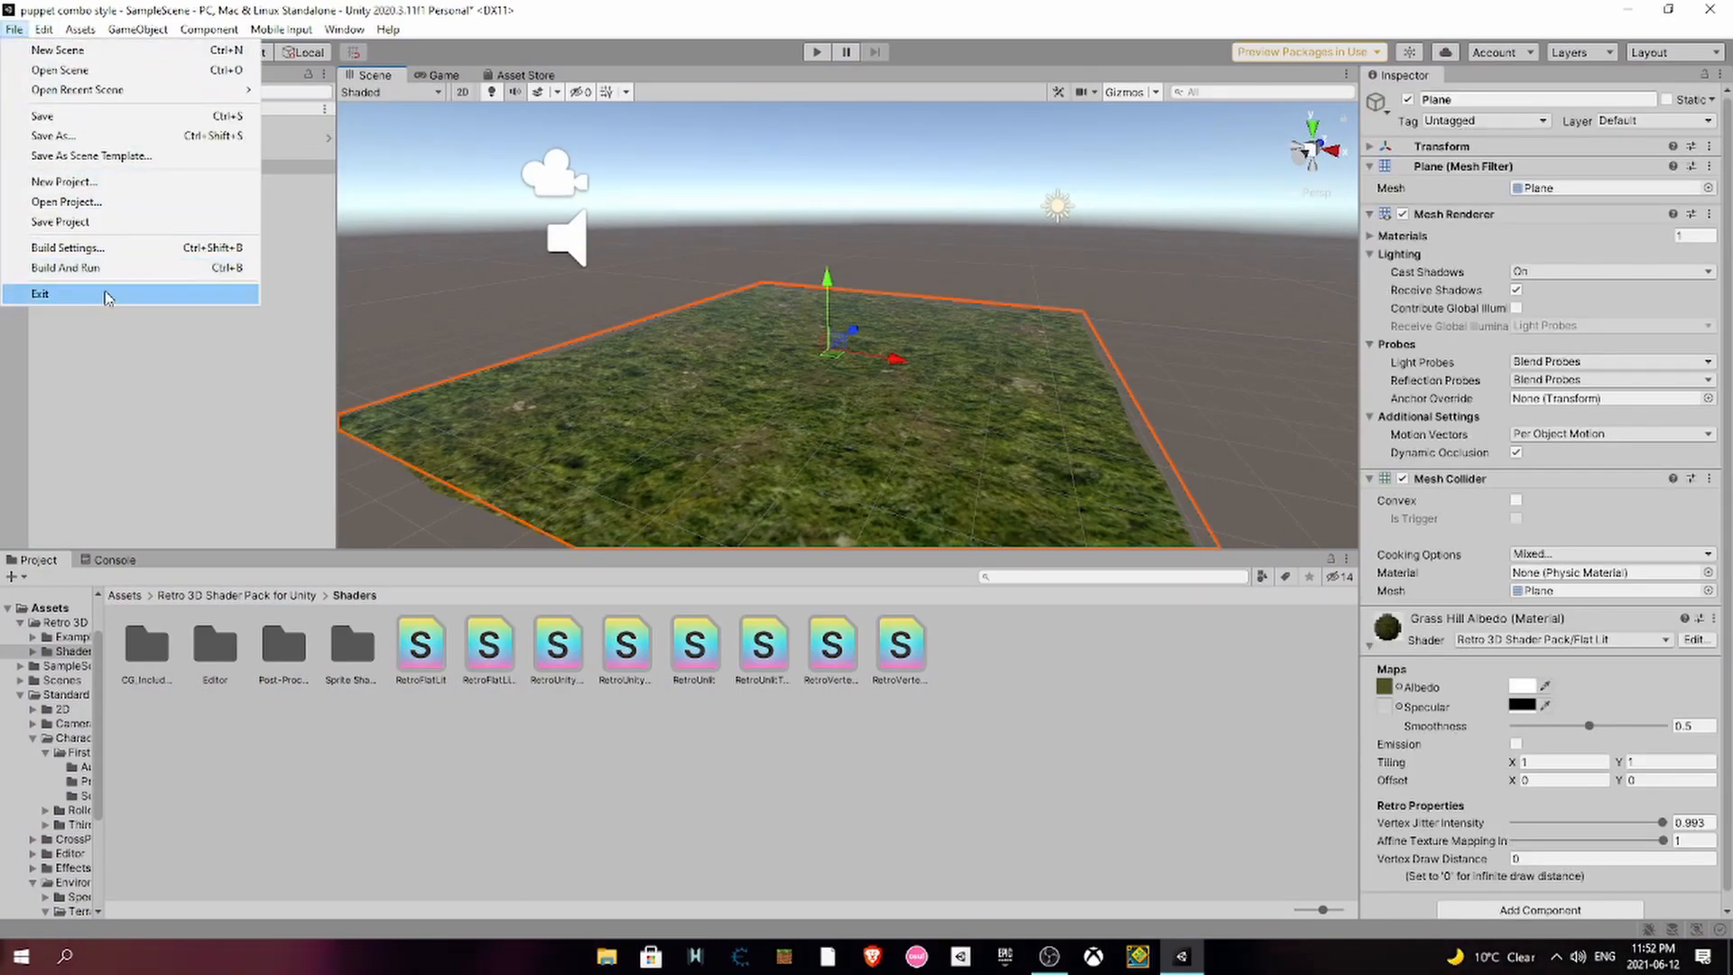
pyautogui.click(63, 246)
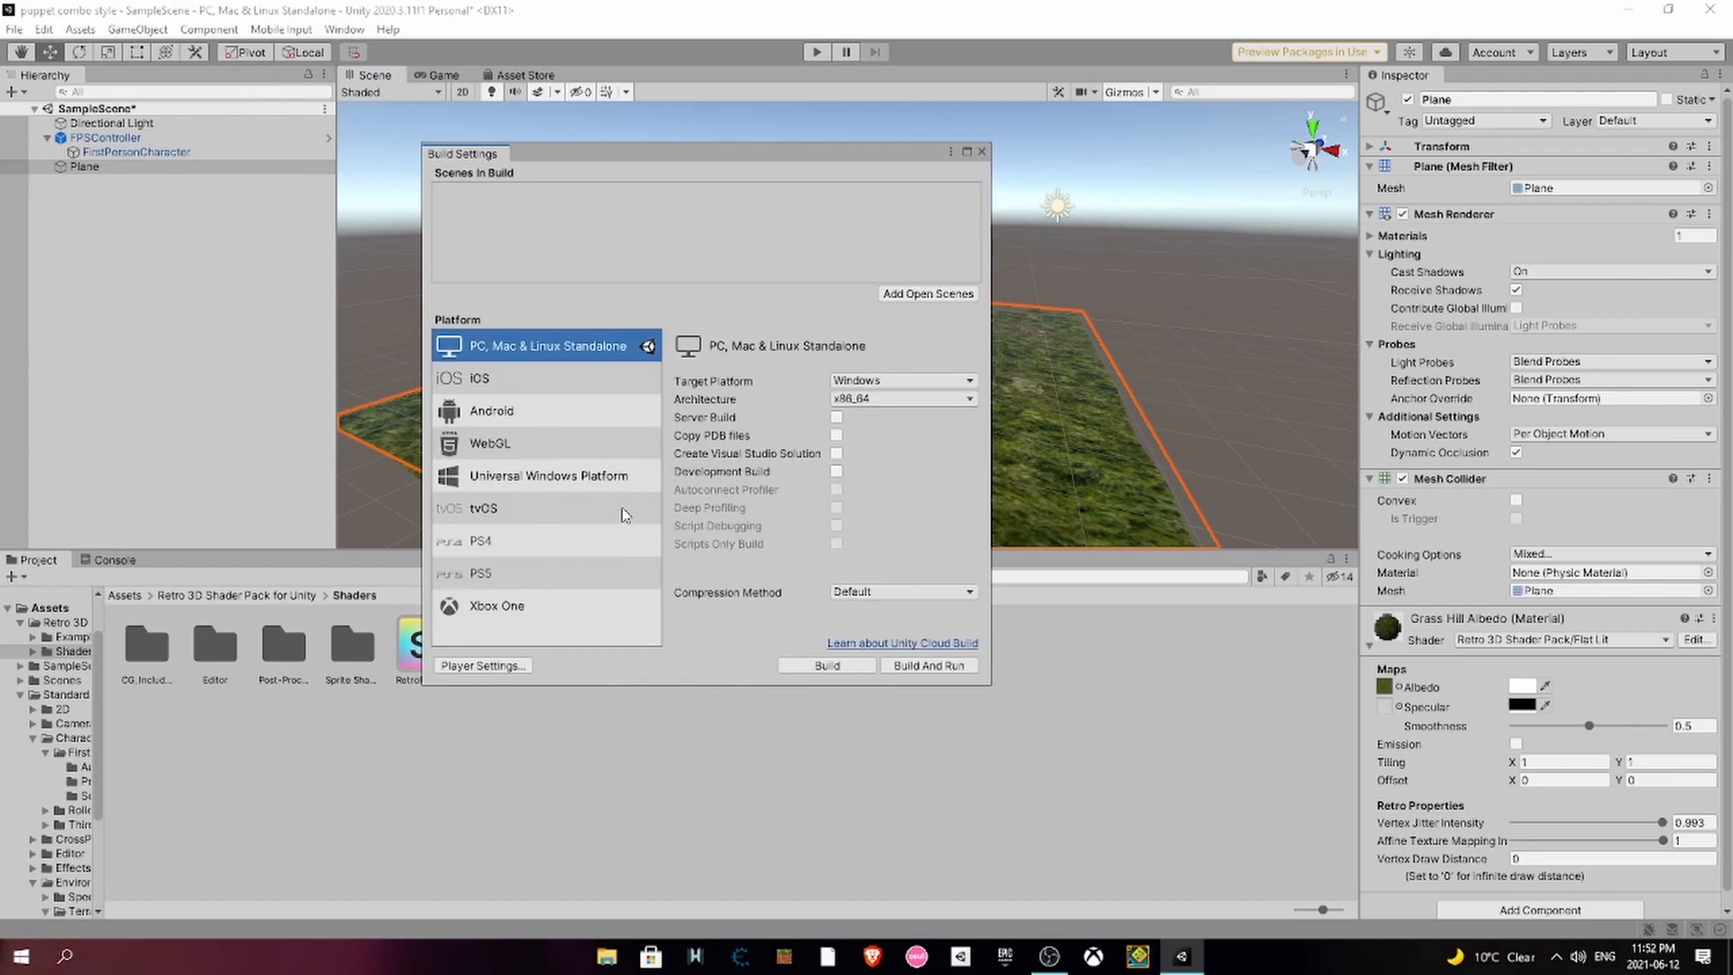
pyautogui.click(495, 664)
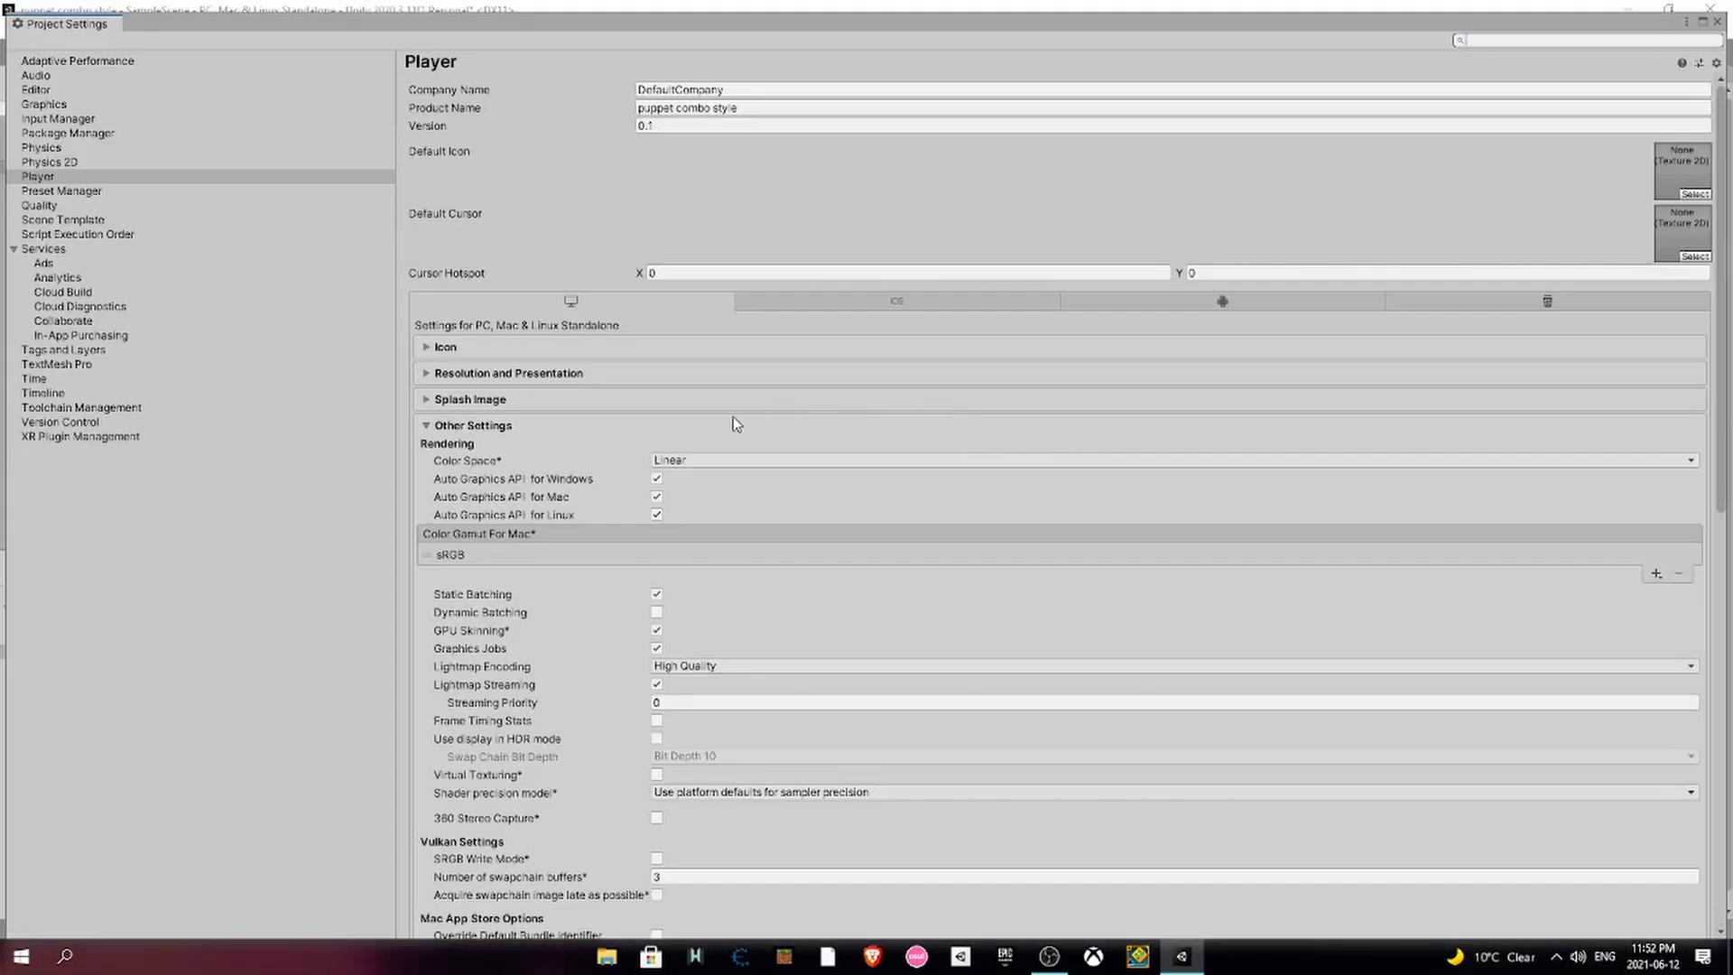
pyautogui.click(1713, 10)
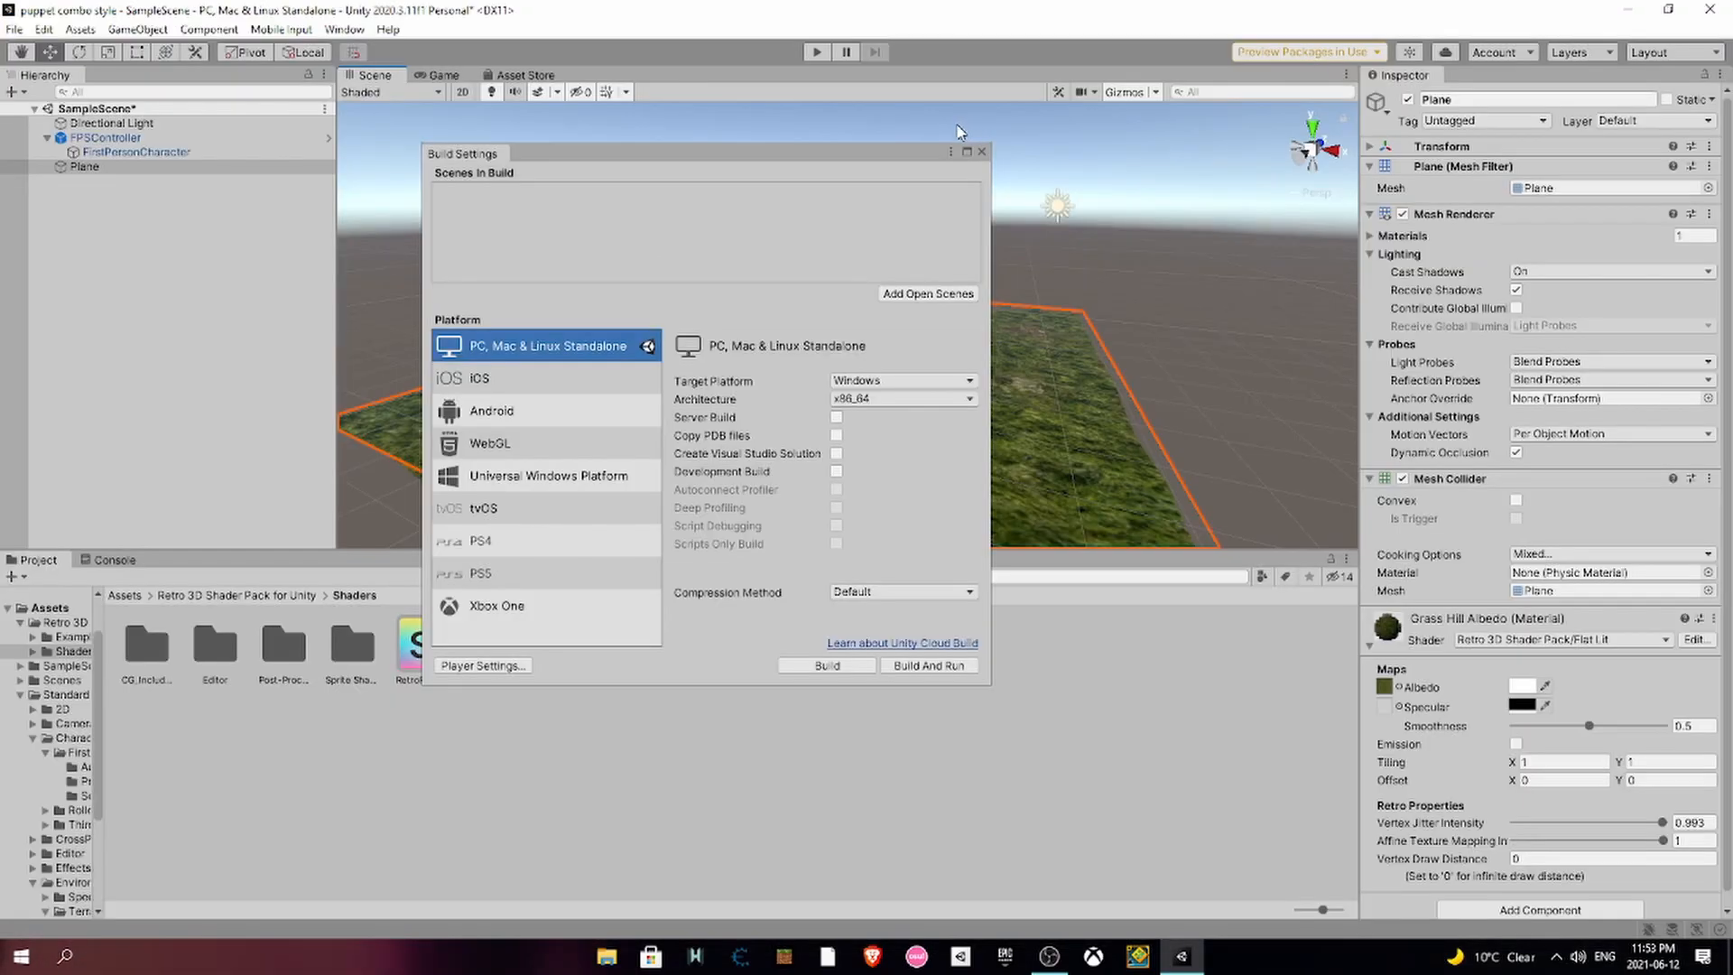
pyautogui.click(983, 152)
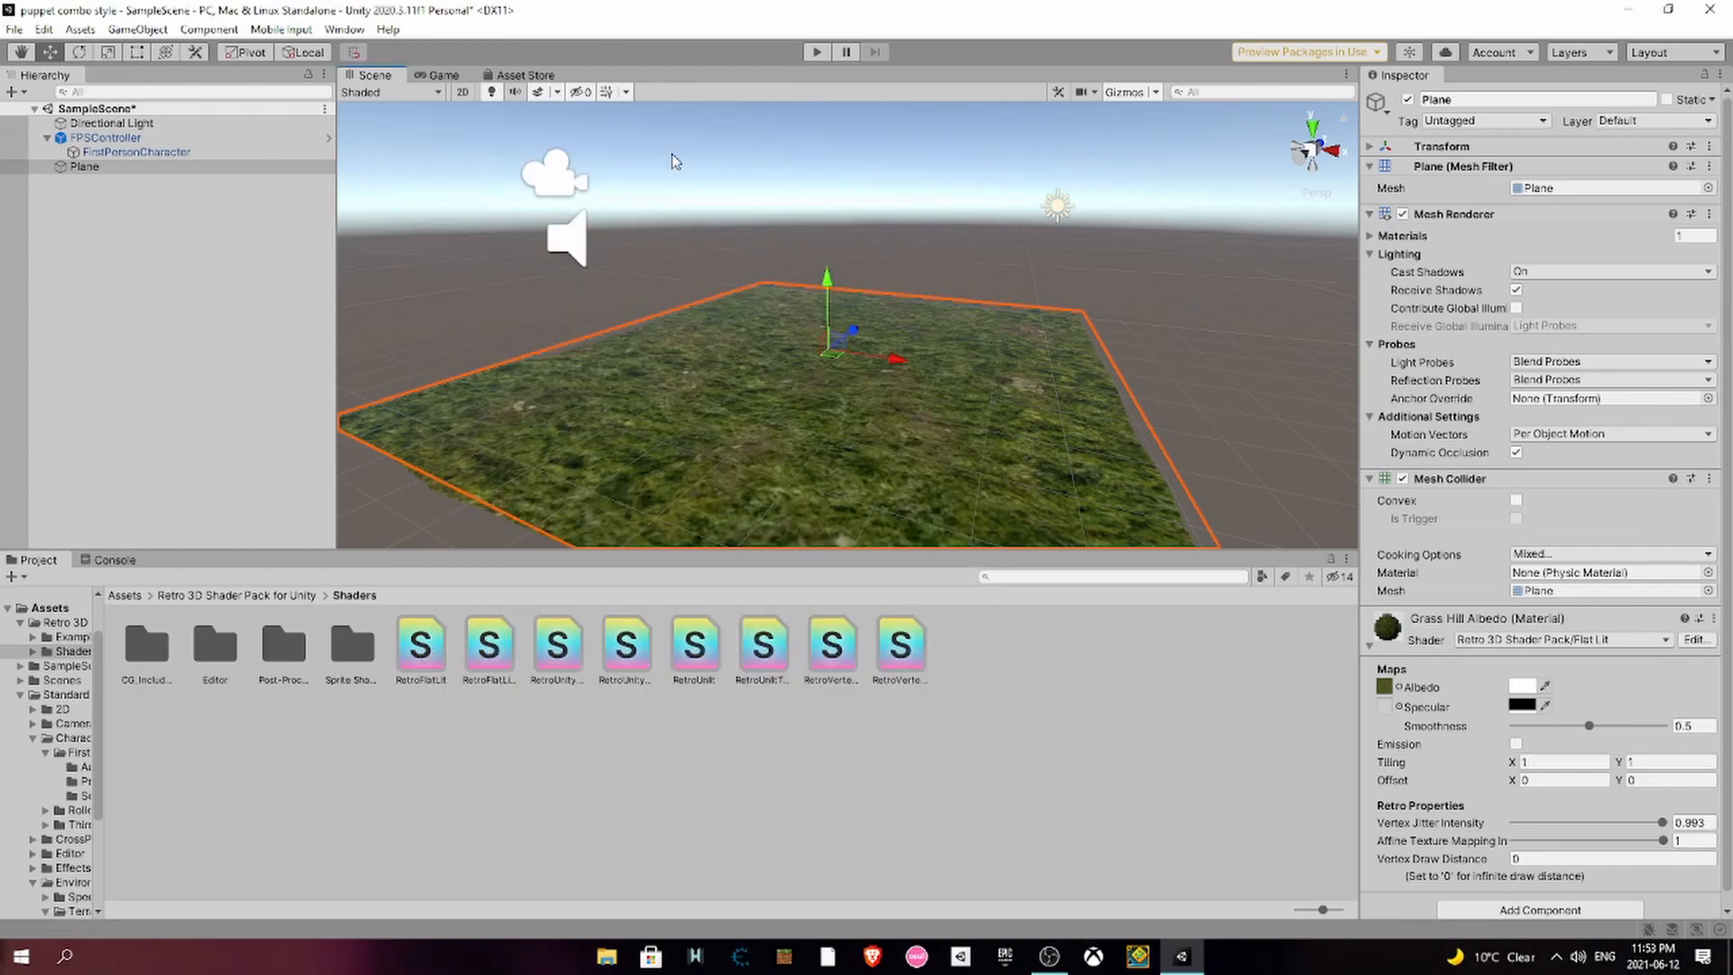
pyautogui.click(131, 596)
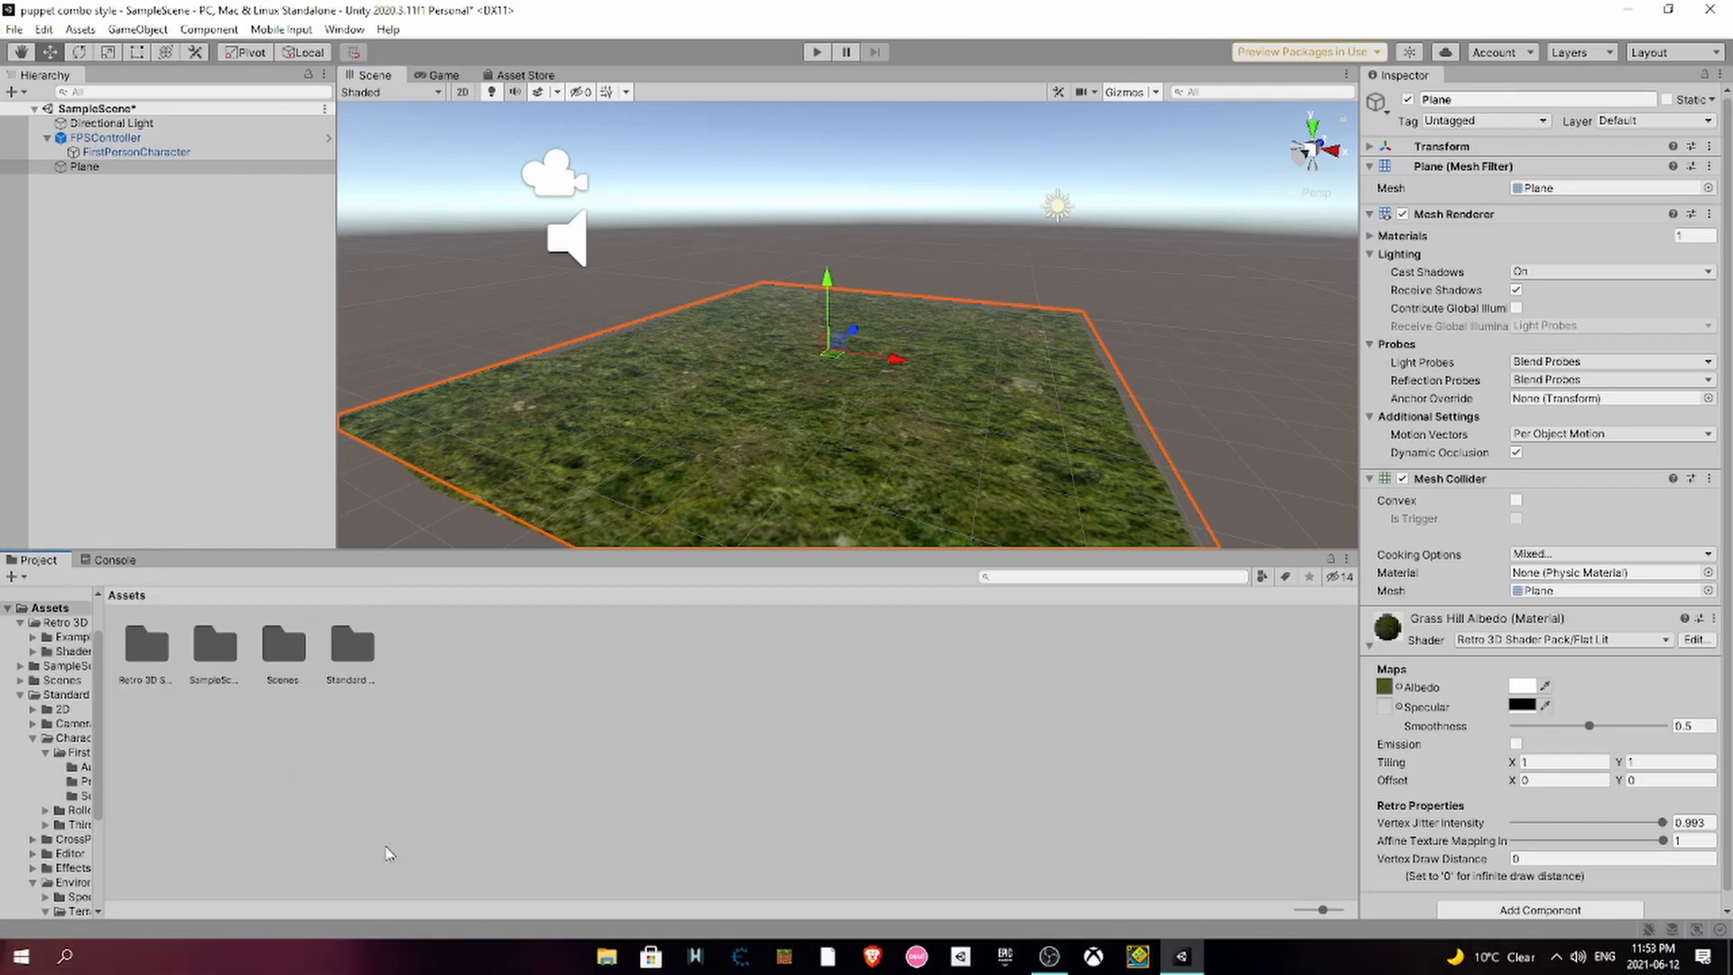
pyautogui.click(153, 266)
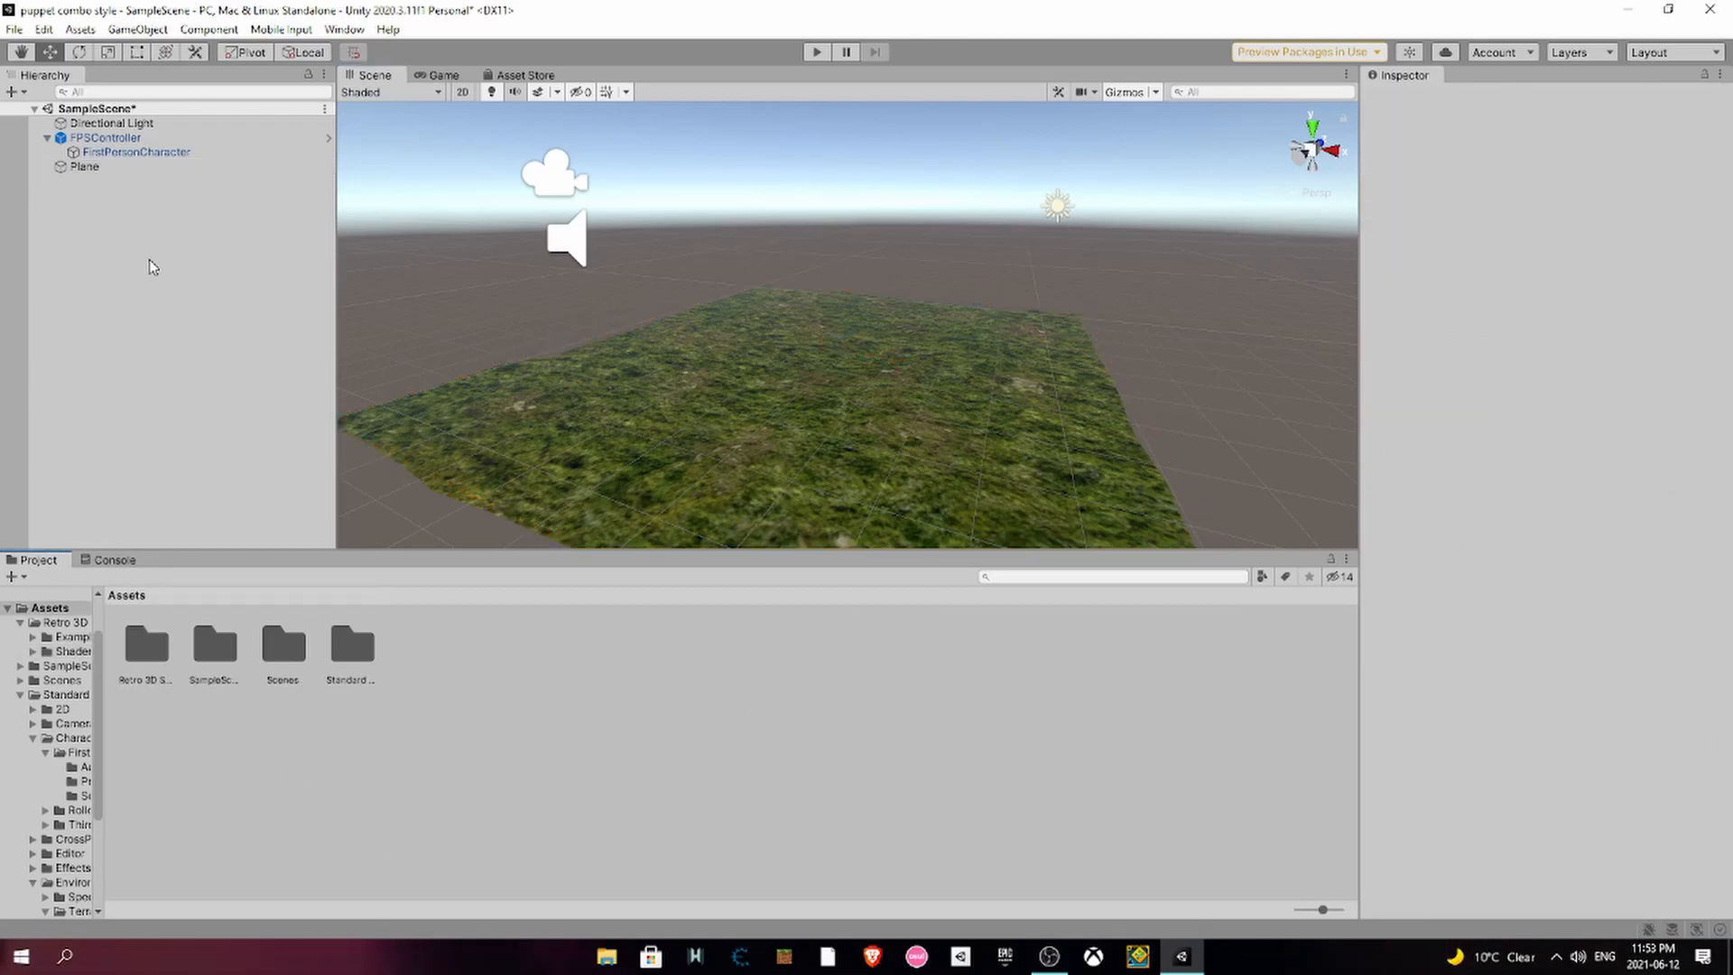
# - Open the Lighting window and dock it beside the Hierarchy
pyautogui.click(344, 28)
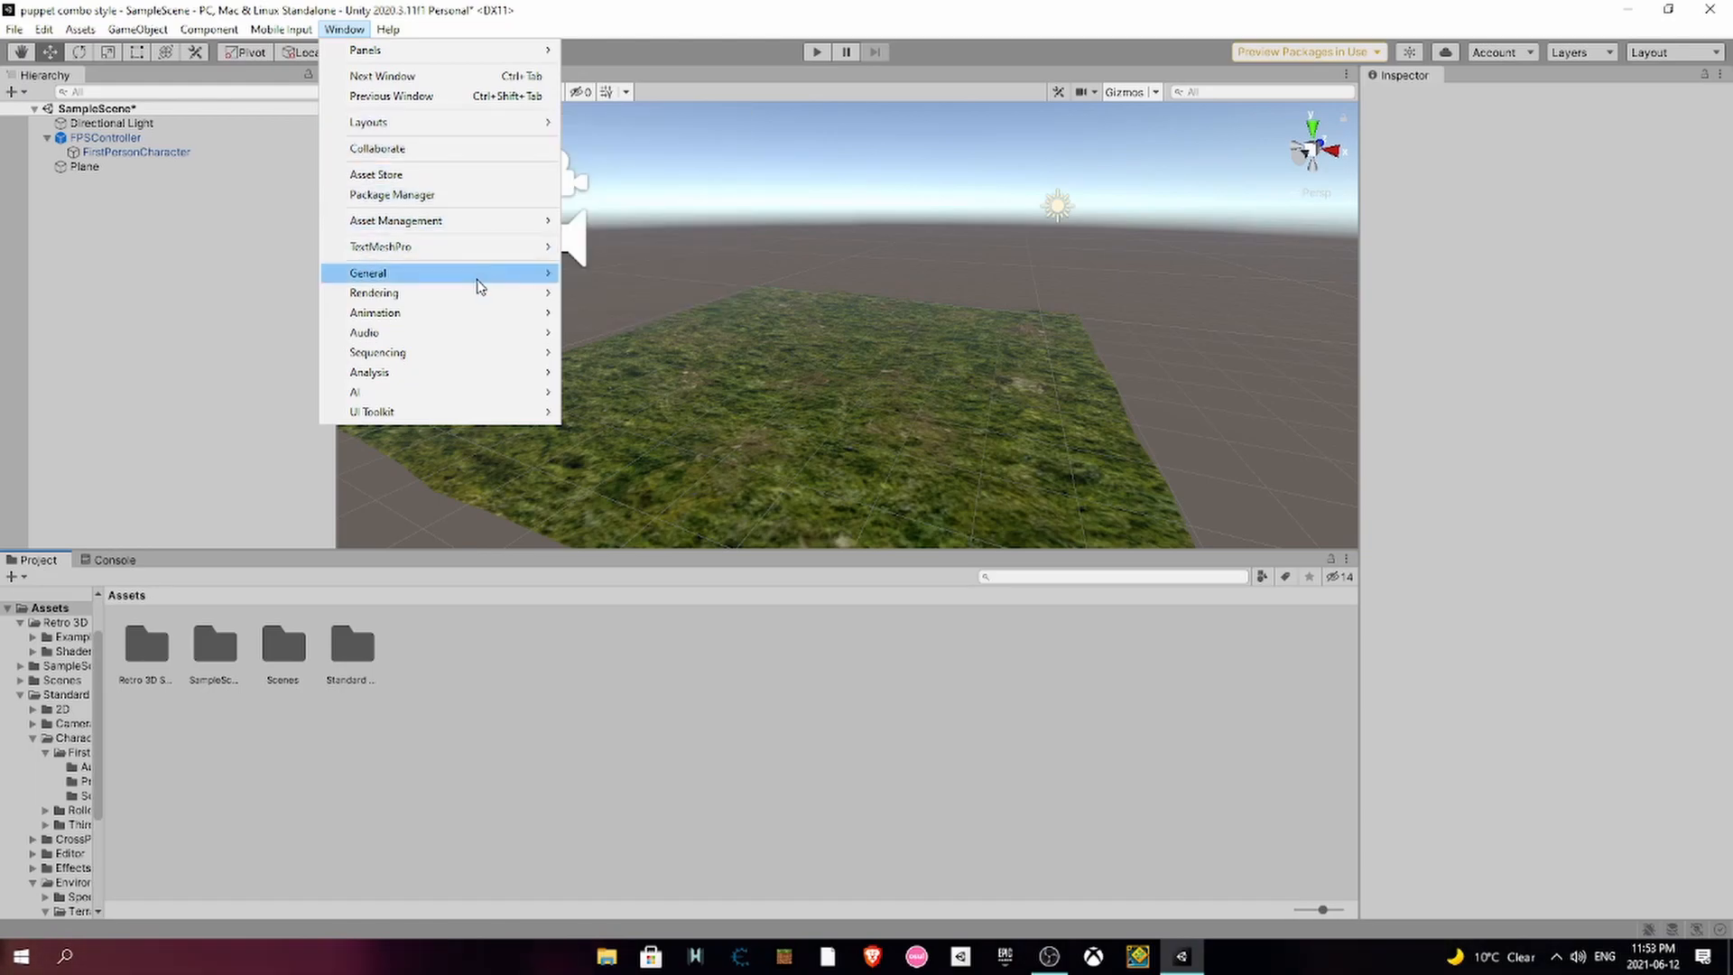
pyautogui.moveTo(483, 285)
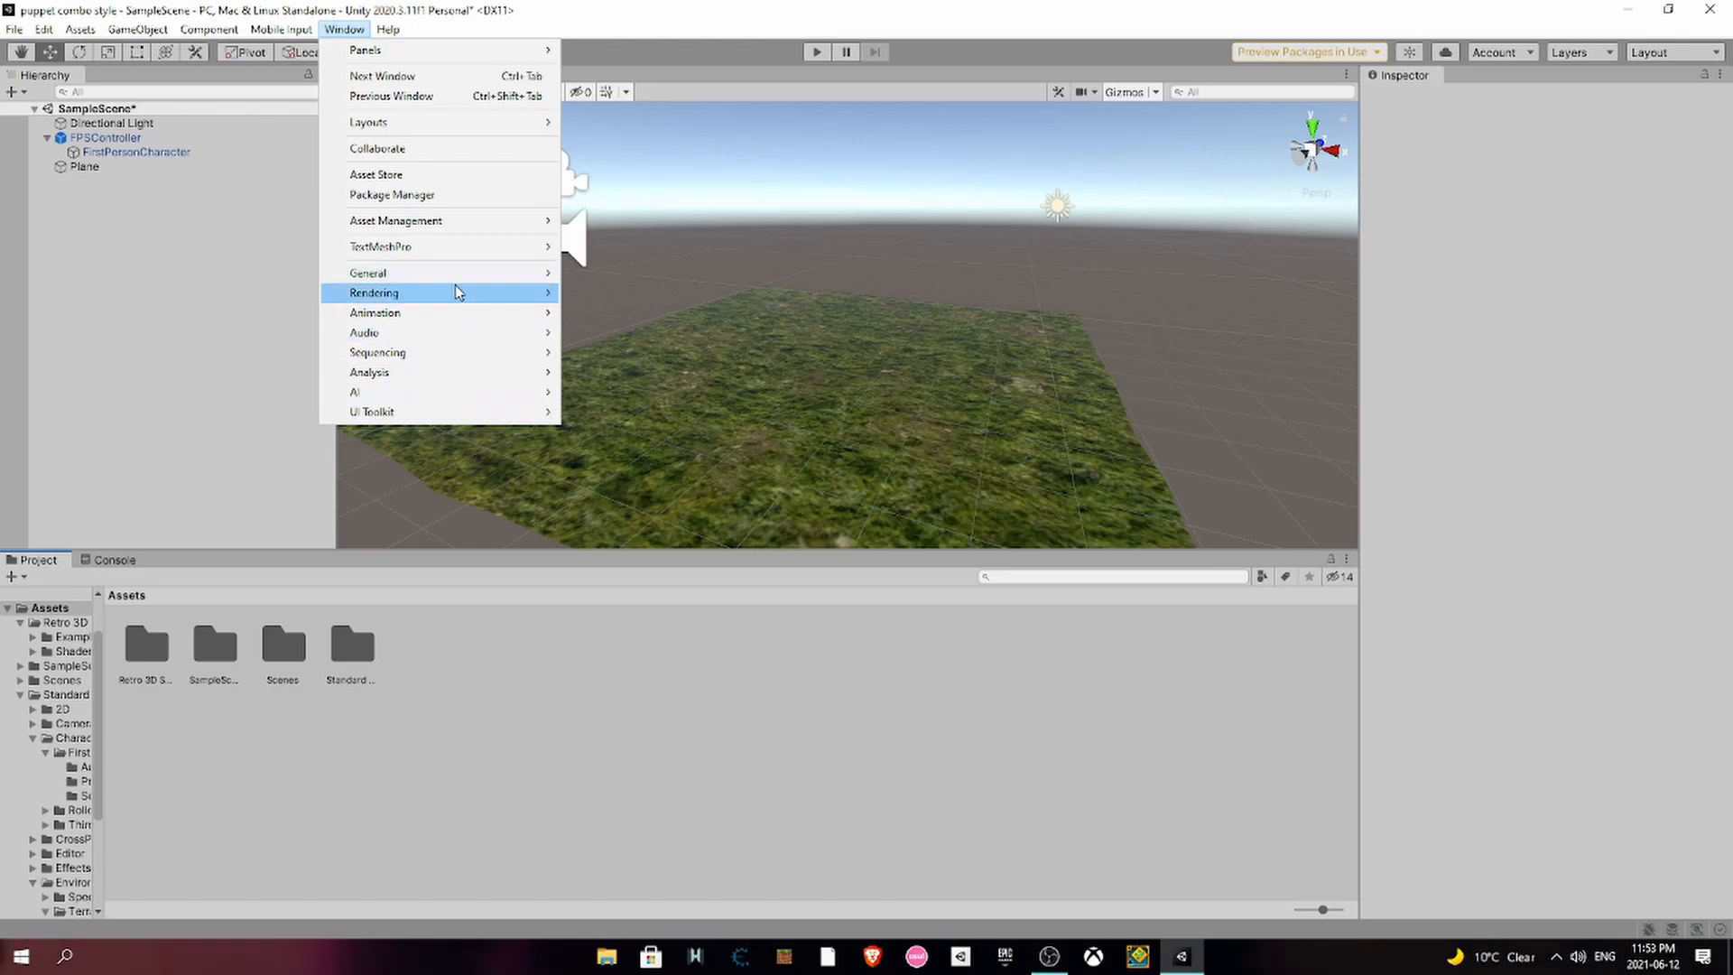
pyautogui.click(578, 298)
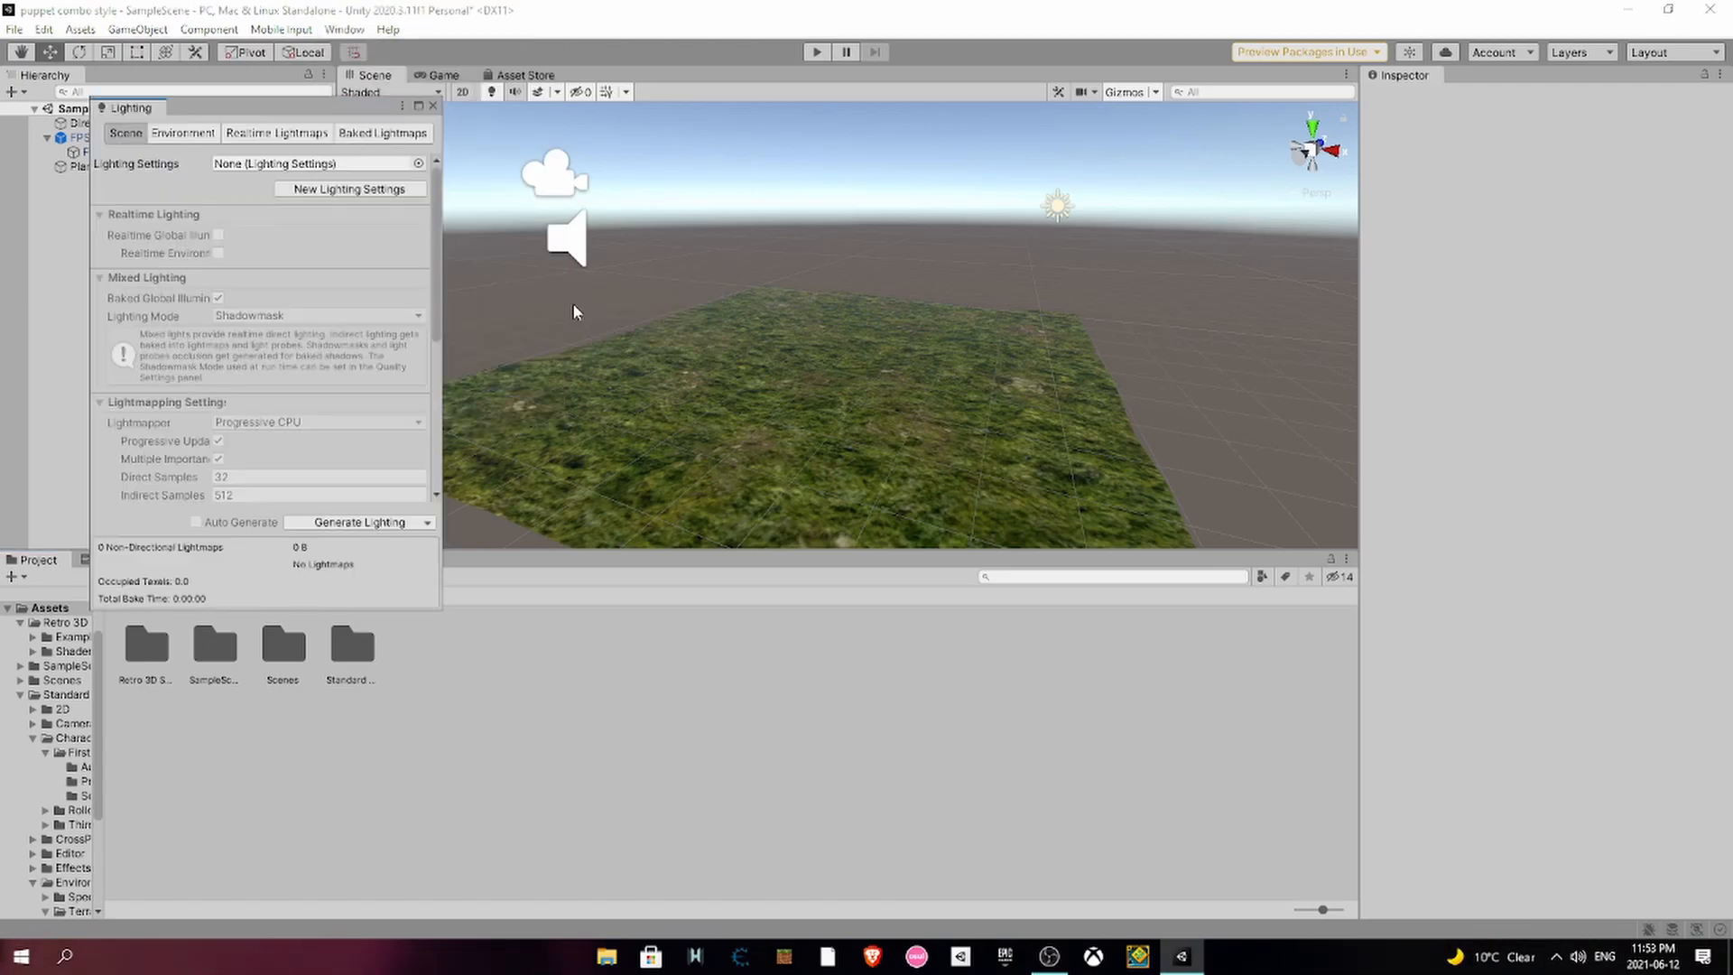
pyautogui.moveTo(142, 110); pyautogui.dragTo(146, 90)
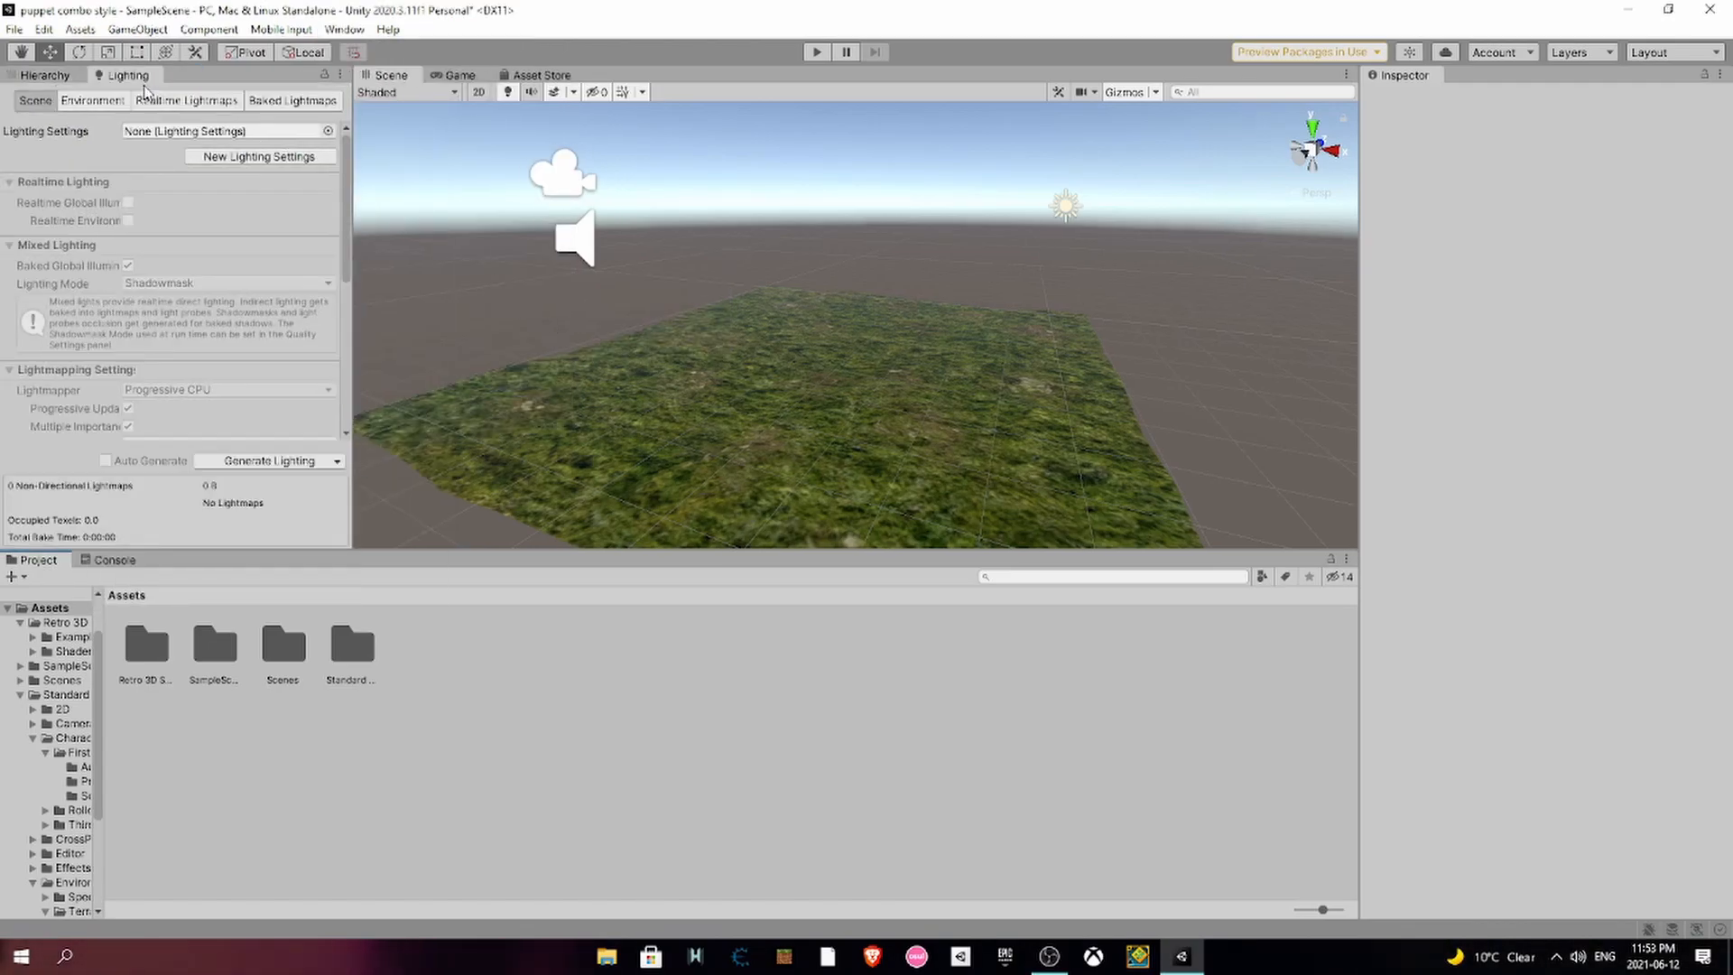
# - Enable Fog in the scene's Environment lighting settings
pyautogui.click(186, 100)
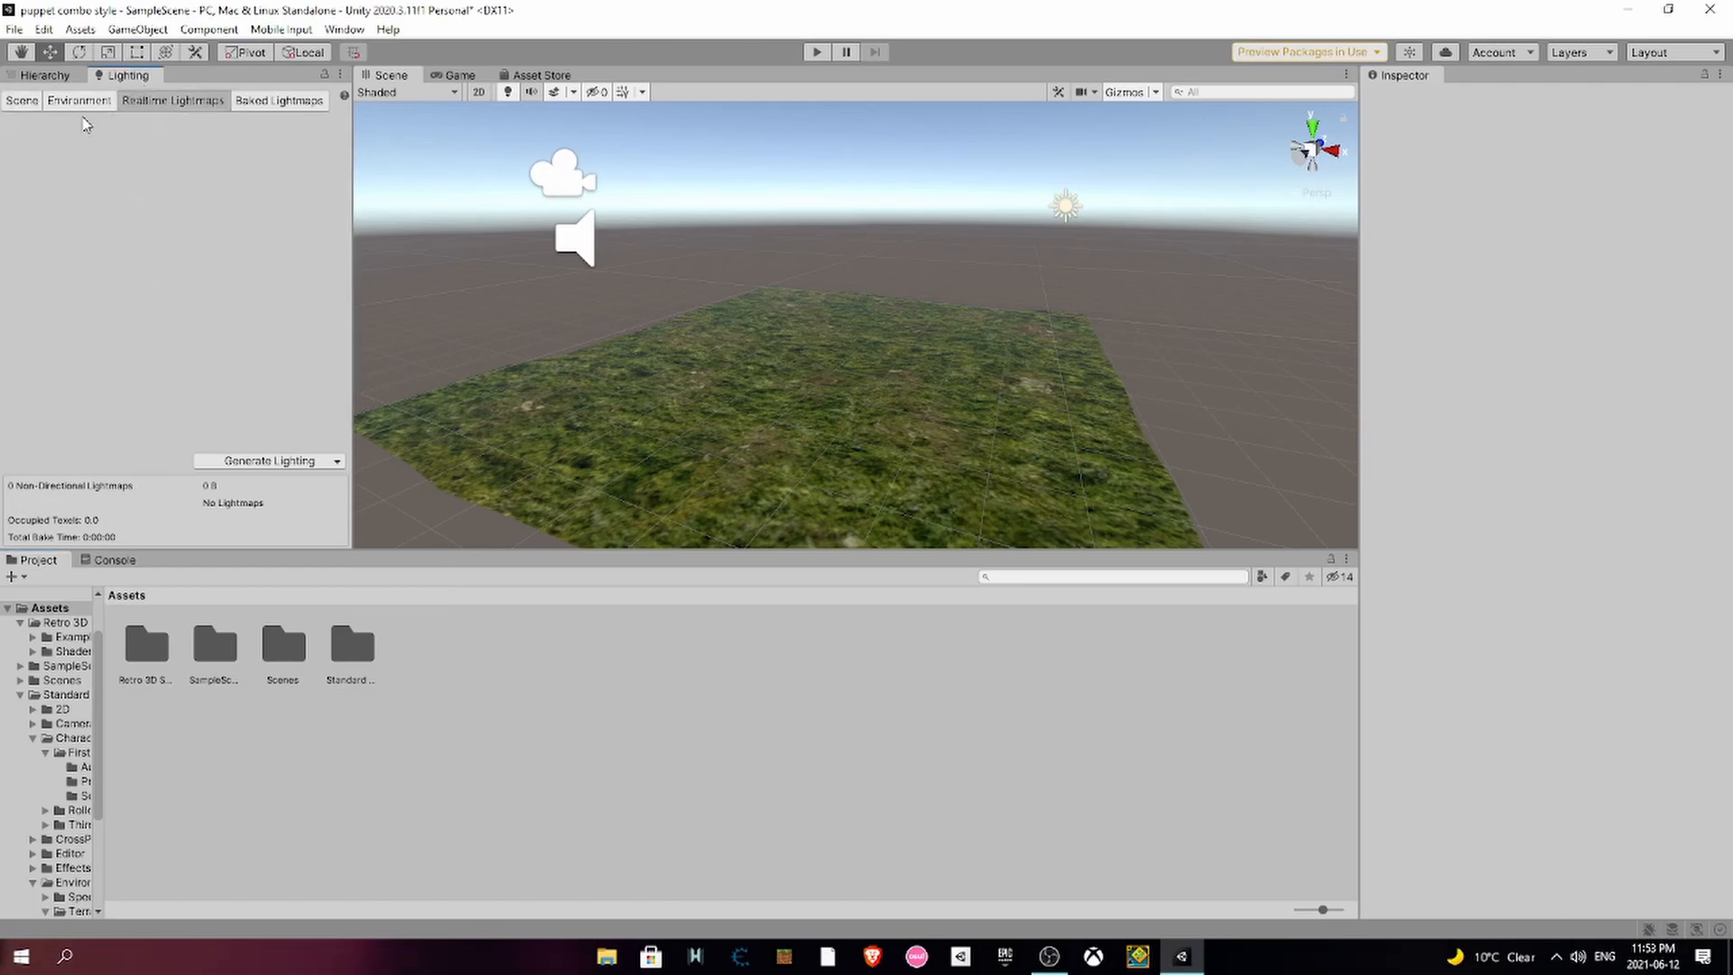
pyautogui.click(92, 100)
pyautogui.scroll(-3, 145, 321)
pyautogui.click(128, 362)
pyautogui.scroll(-2, 155, 377)
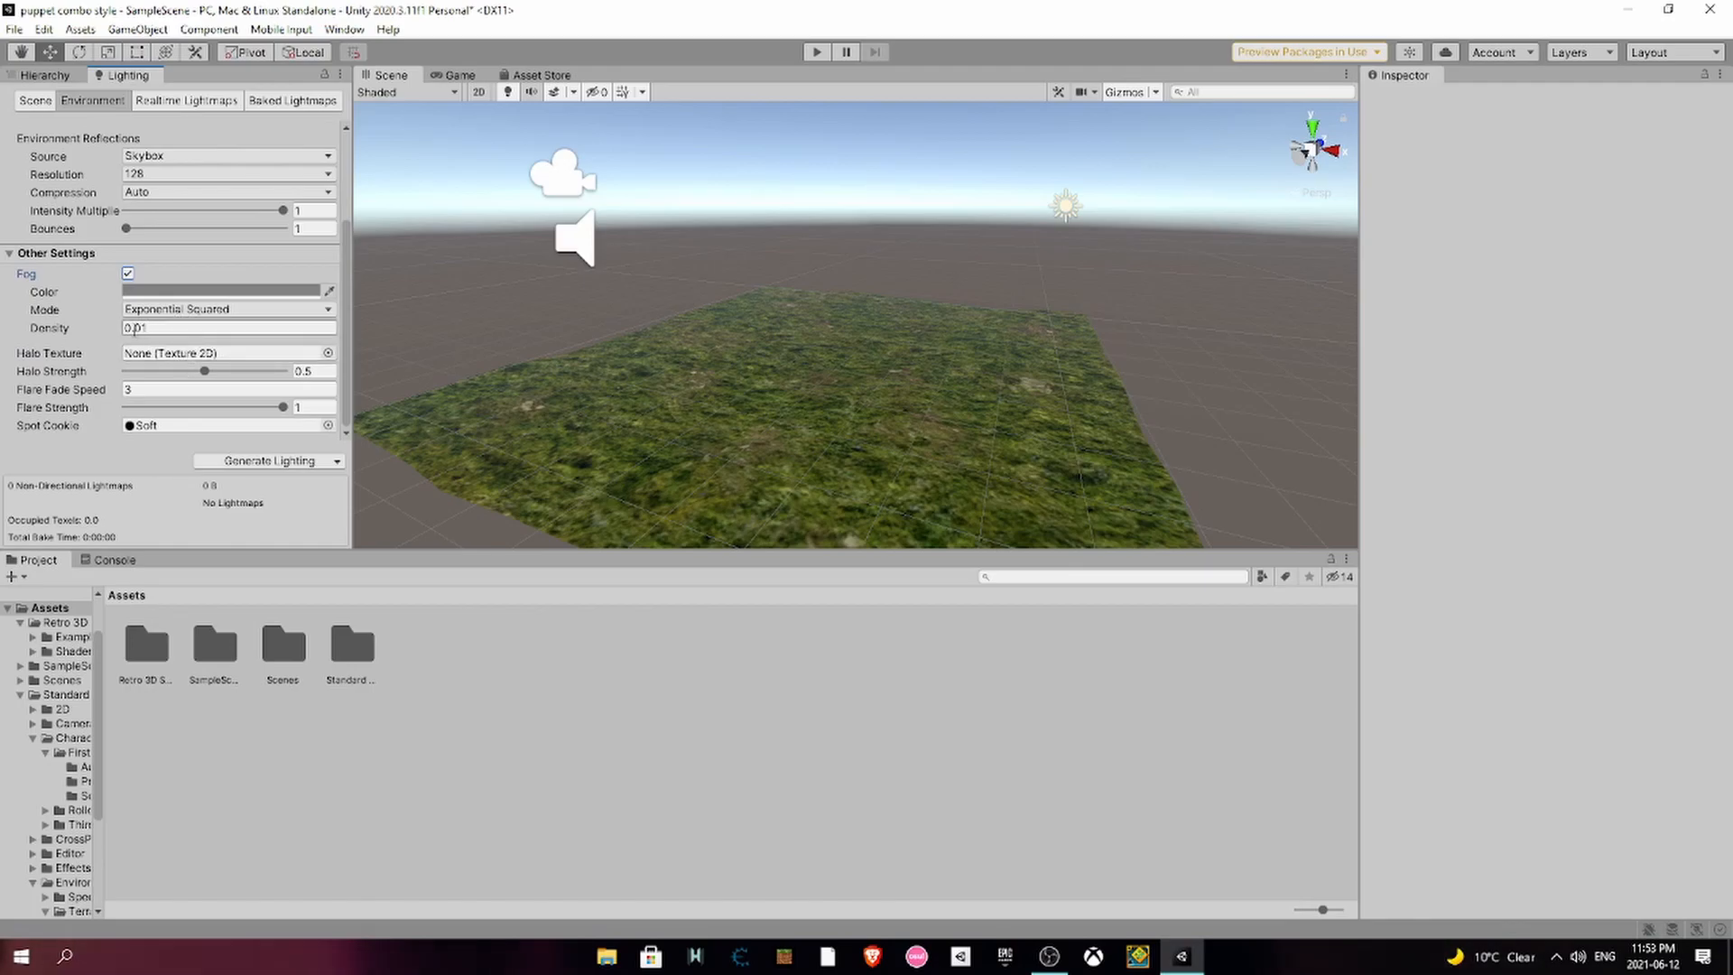
# - Set the fog Density to 0.05 and its colour to black (000000)
pyautogui.moveTo(109, 332); pyautogui.dragTo(110, 332)
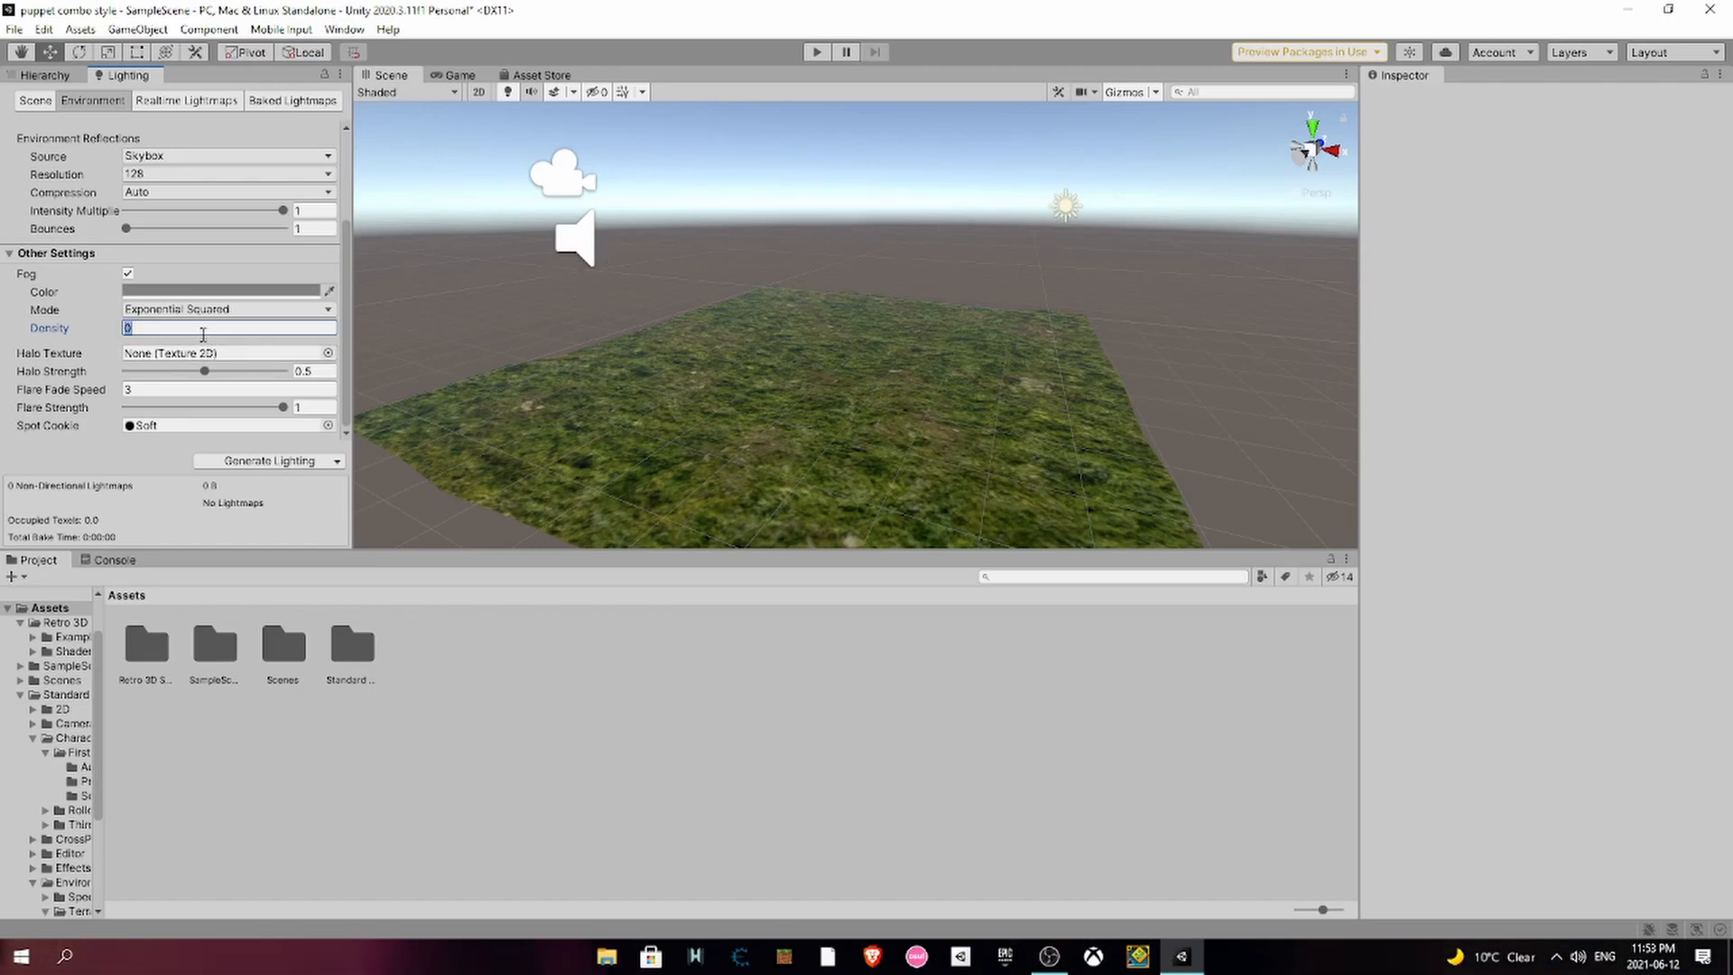
pyautogui.write('2')
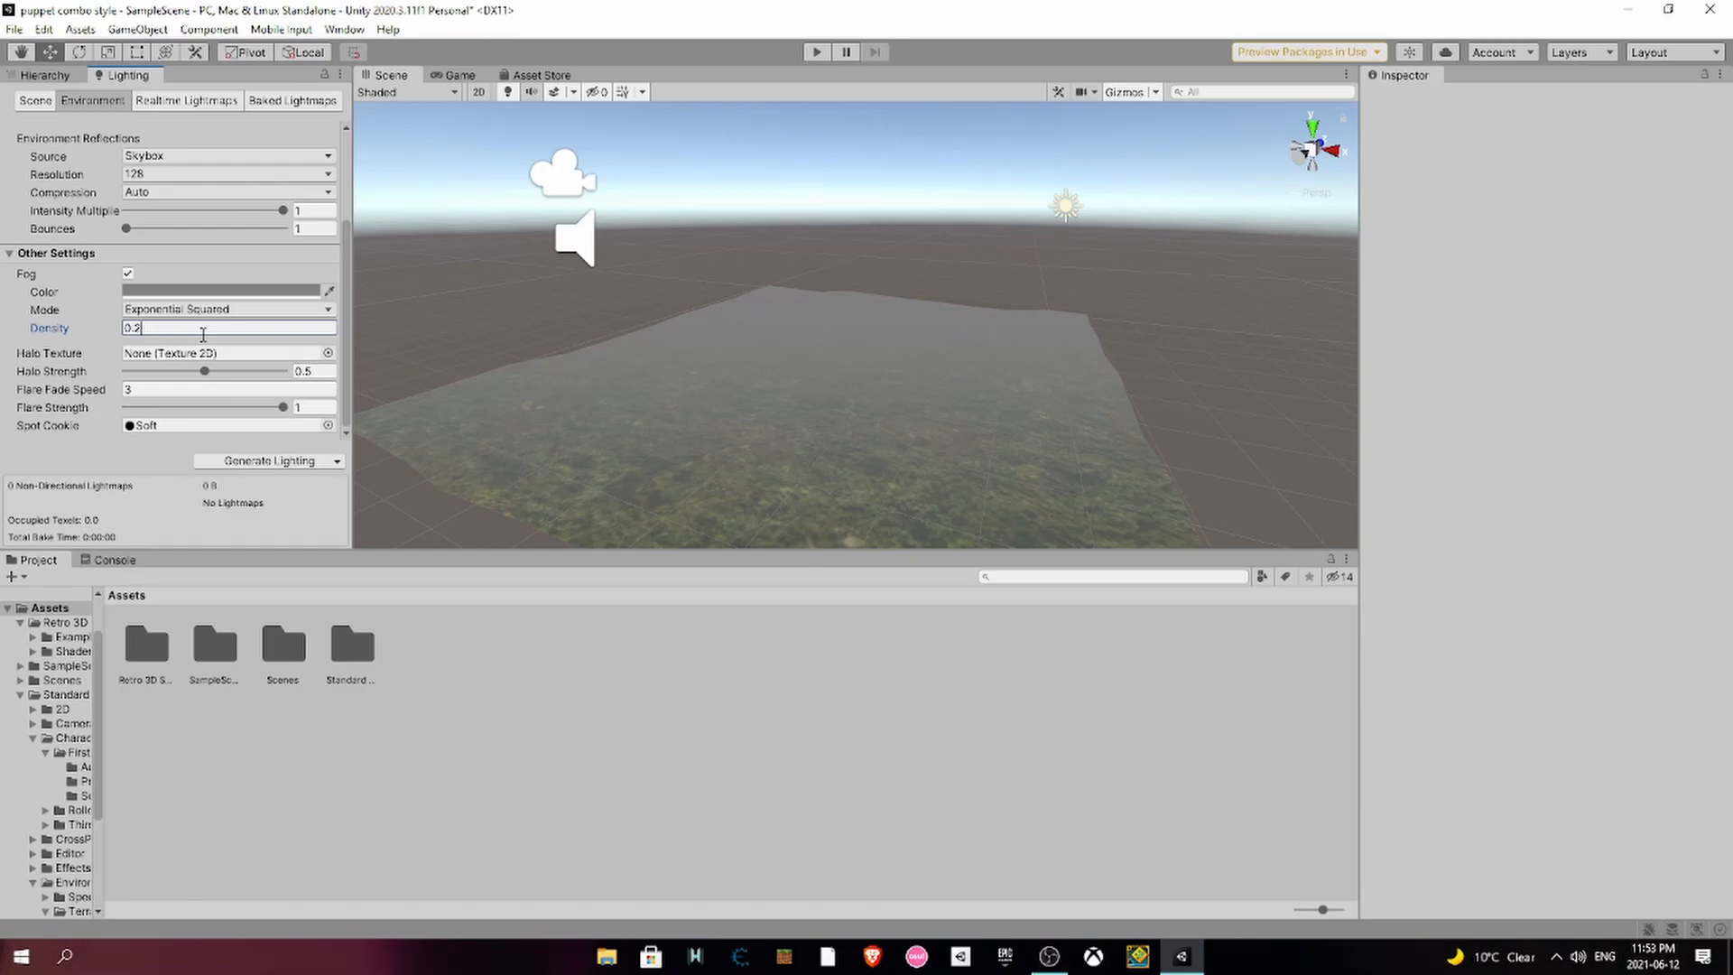
pyautogui.press('BackSpace')
pyautogui.write('03')
pyautogui.press('BackSpace')
pyautogui.write('2')
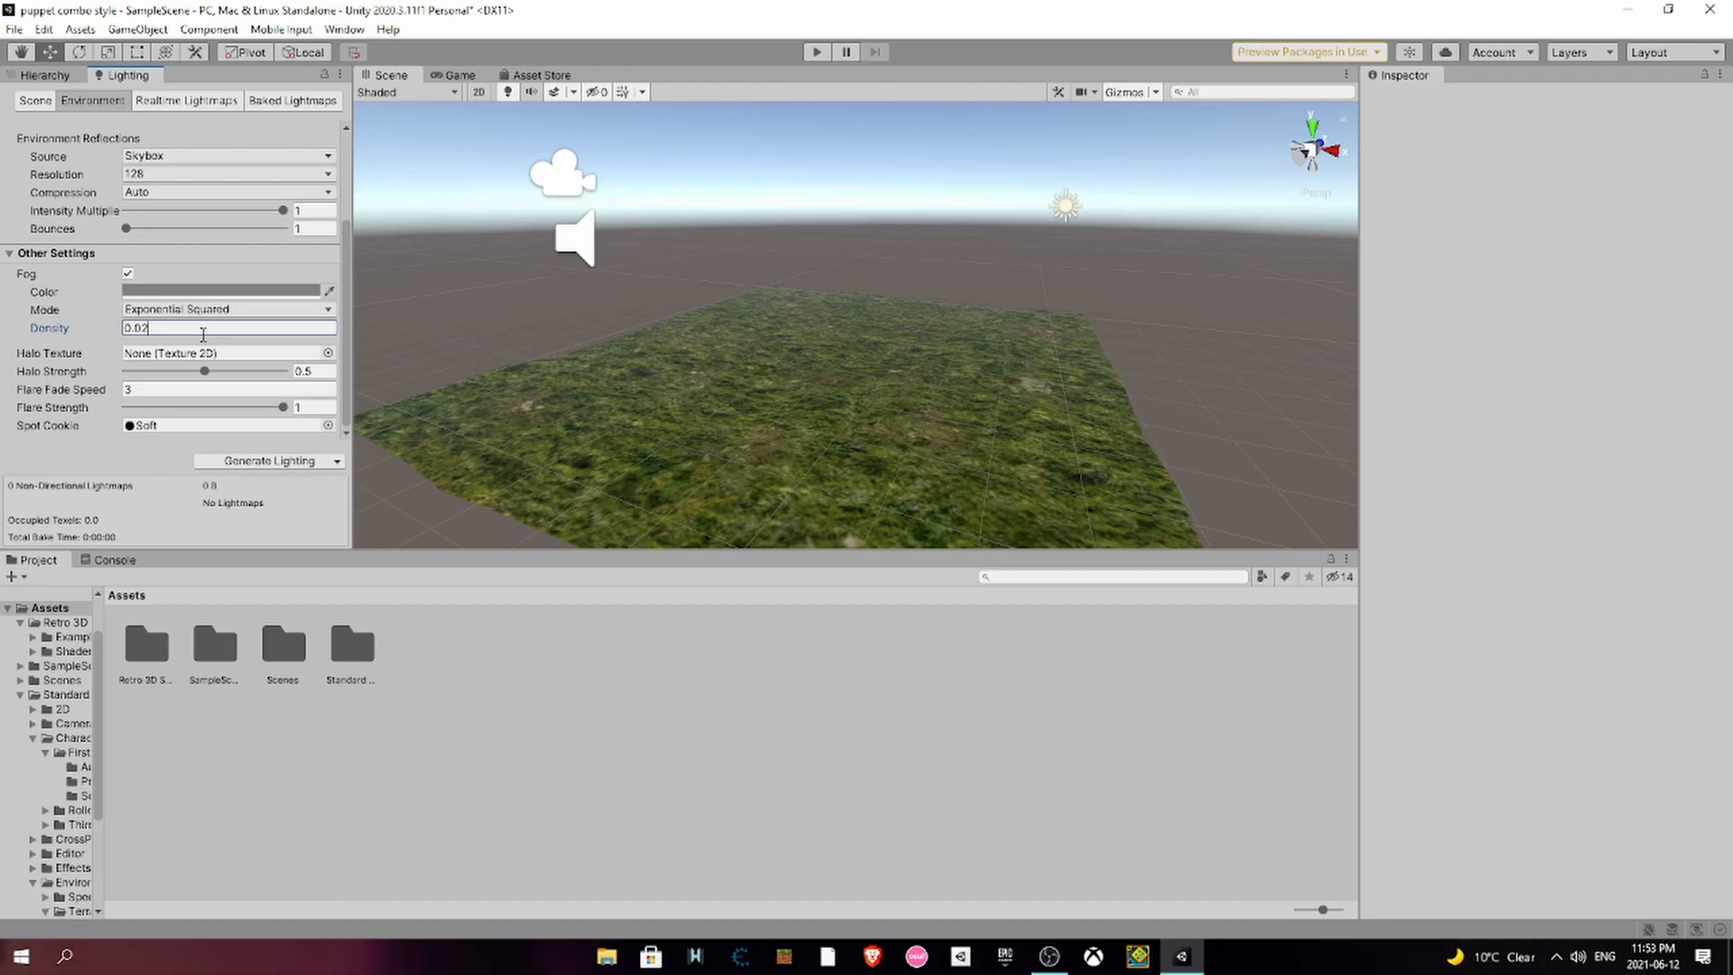
pyautogui.write('5')
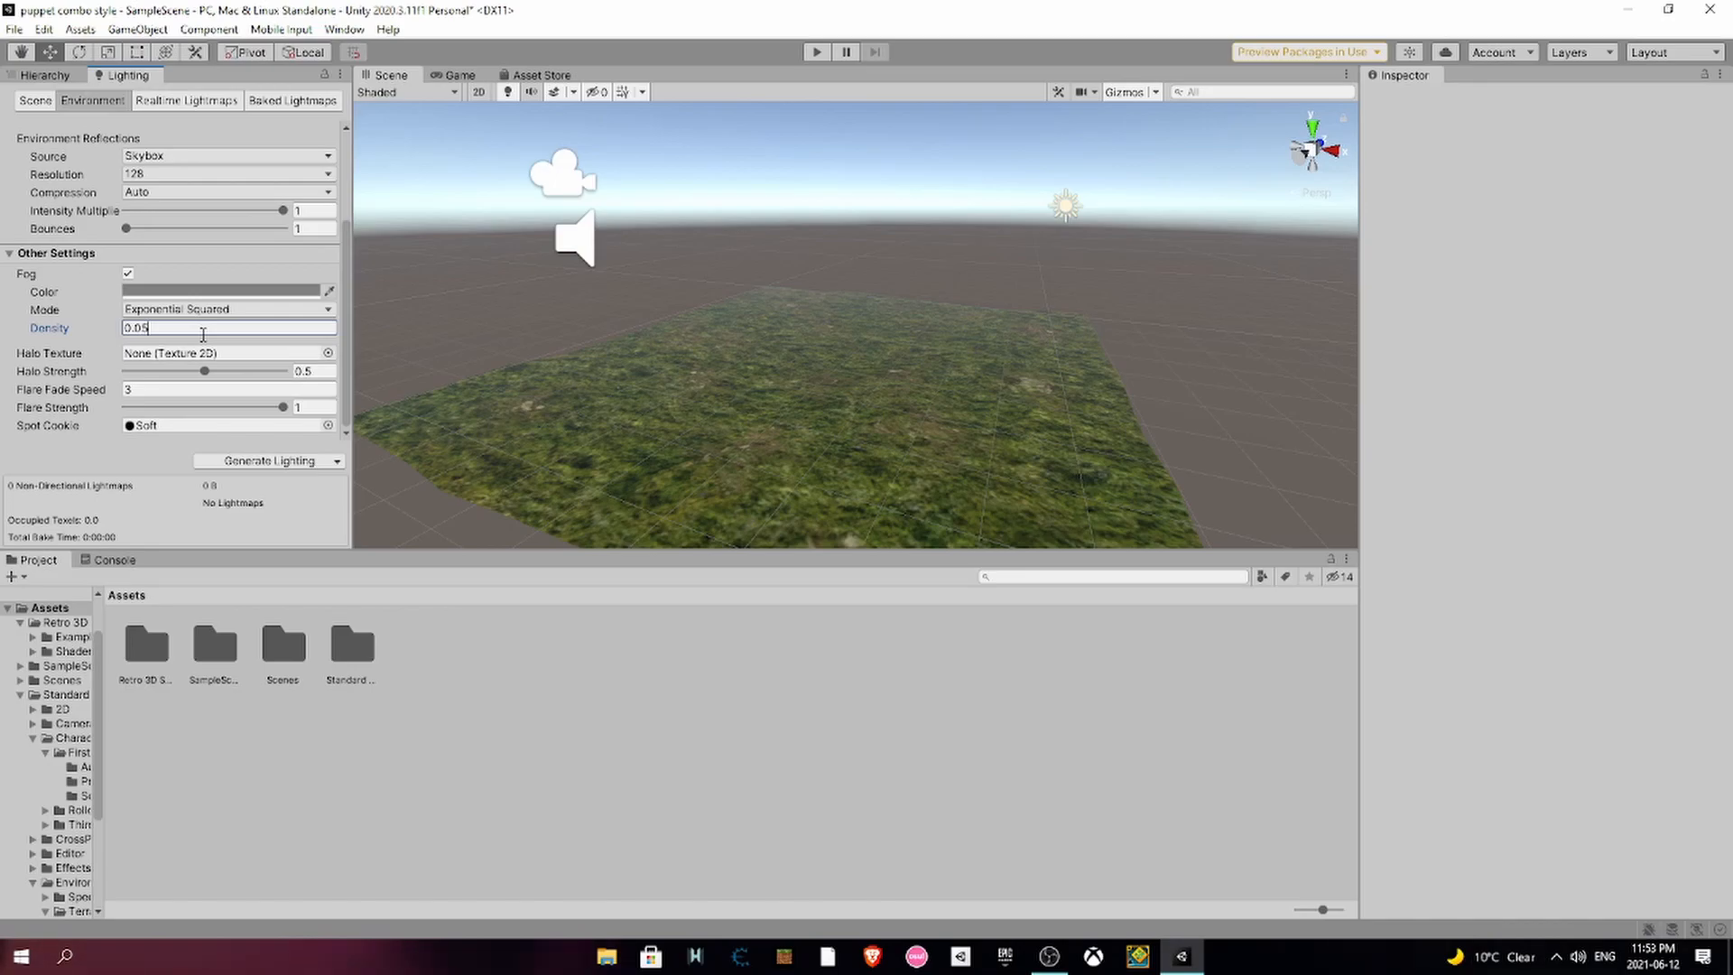
pyautogui.click(201, 291)
pyautogui.moveTo(268, 410); pyautogui.dragTo(228, 564)
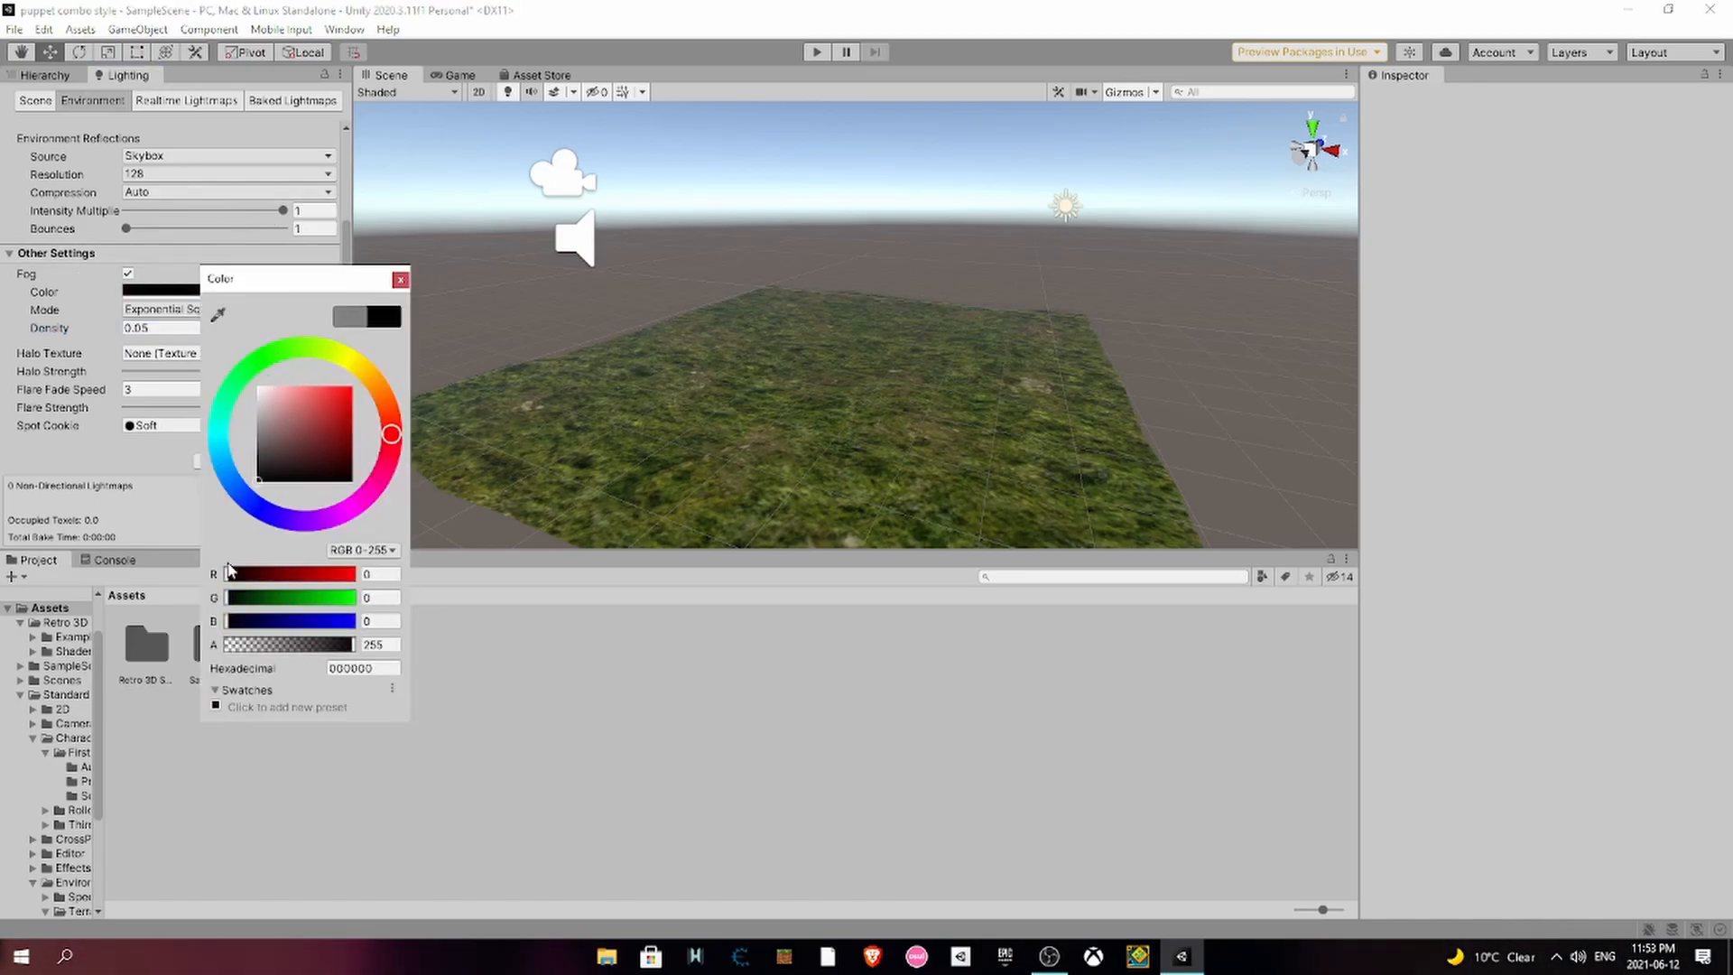
# - Delete the Directional Light from the scene and check the Scene view's lighting
pyautogui.click(1039, 239)
pyautogui.click(1066, 208)
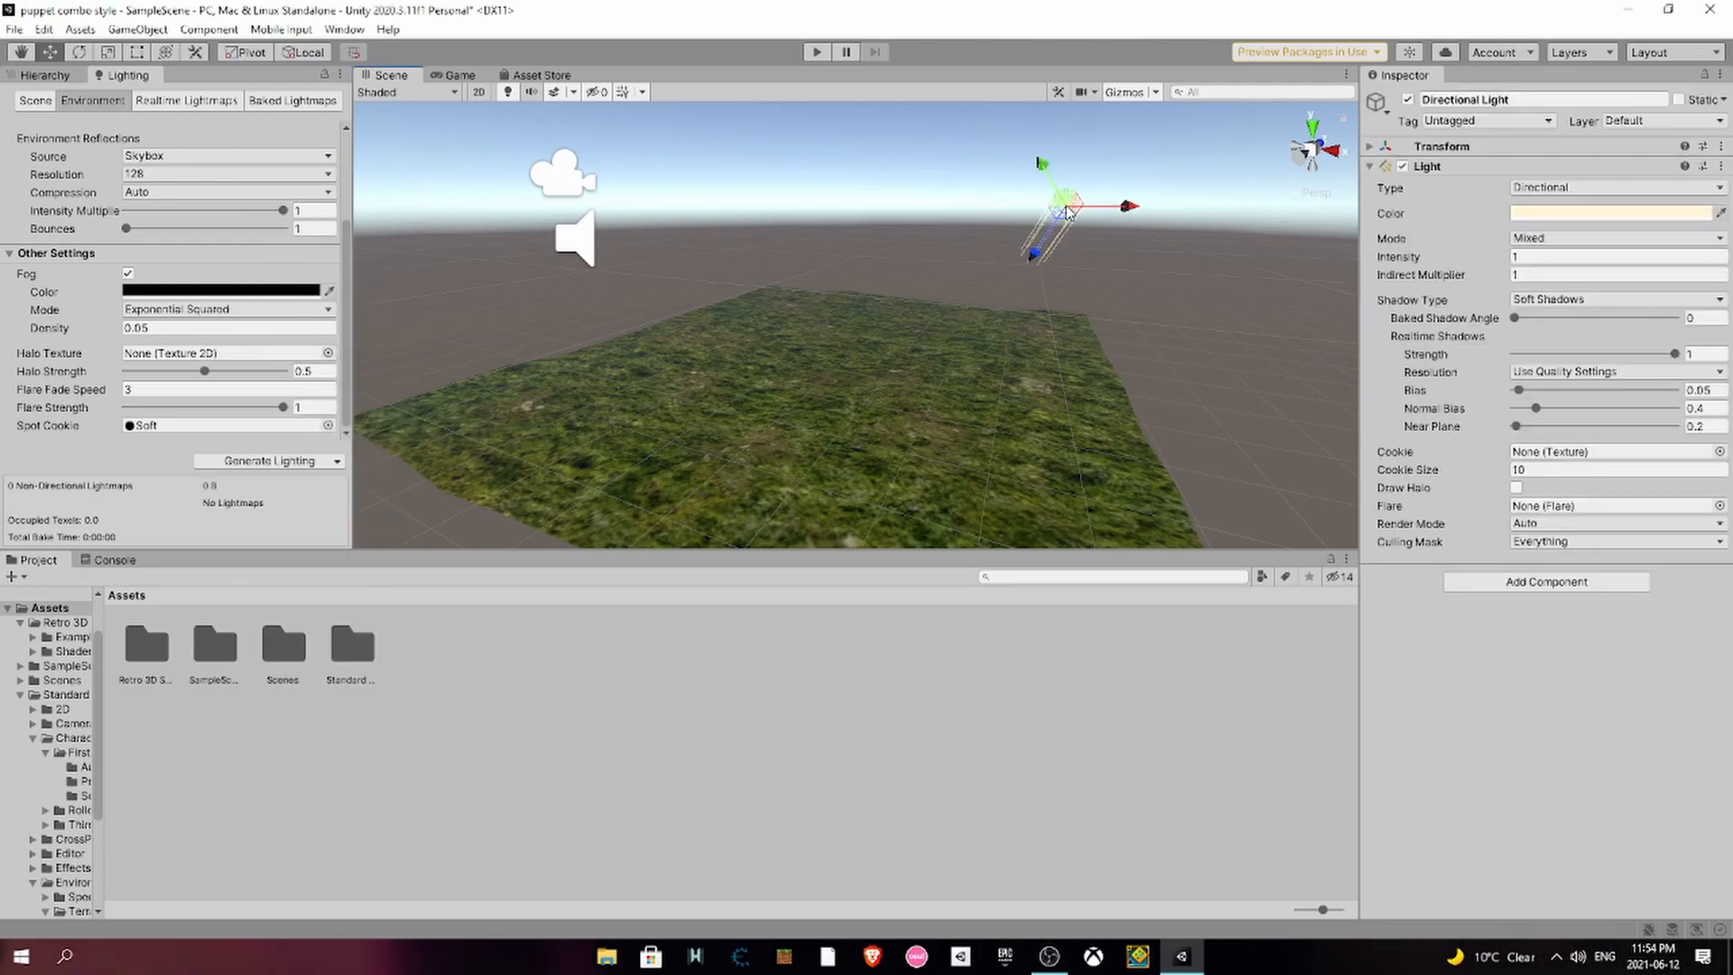
pyautogui.press('Delete')
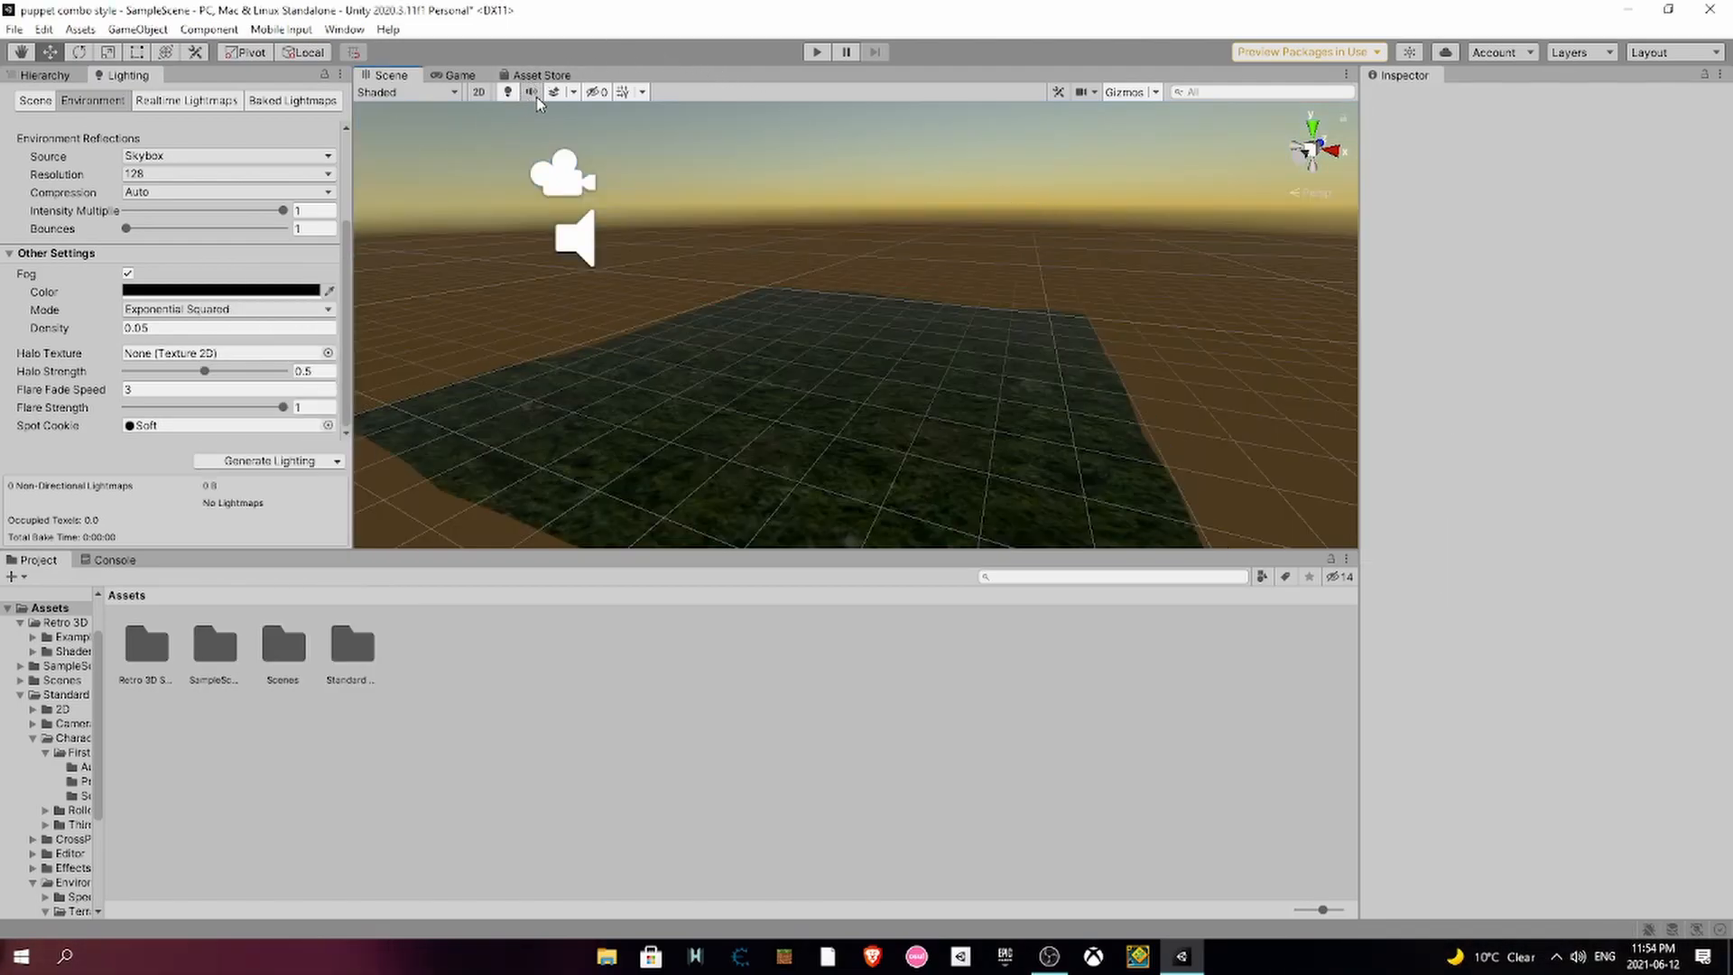
pyautogui.click(516, 94)
pyautogui.click(517, 94)
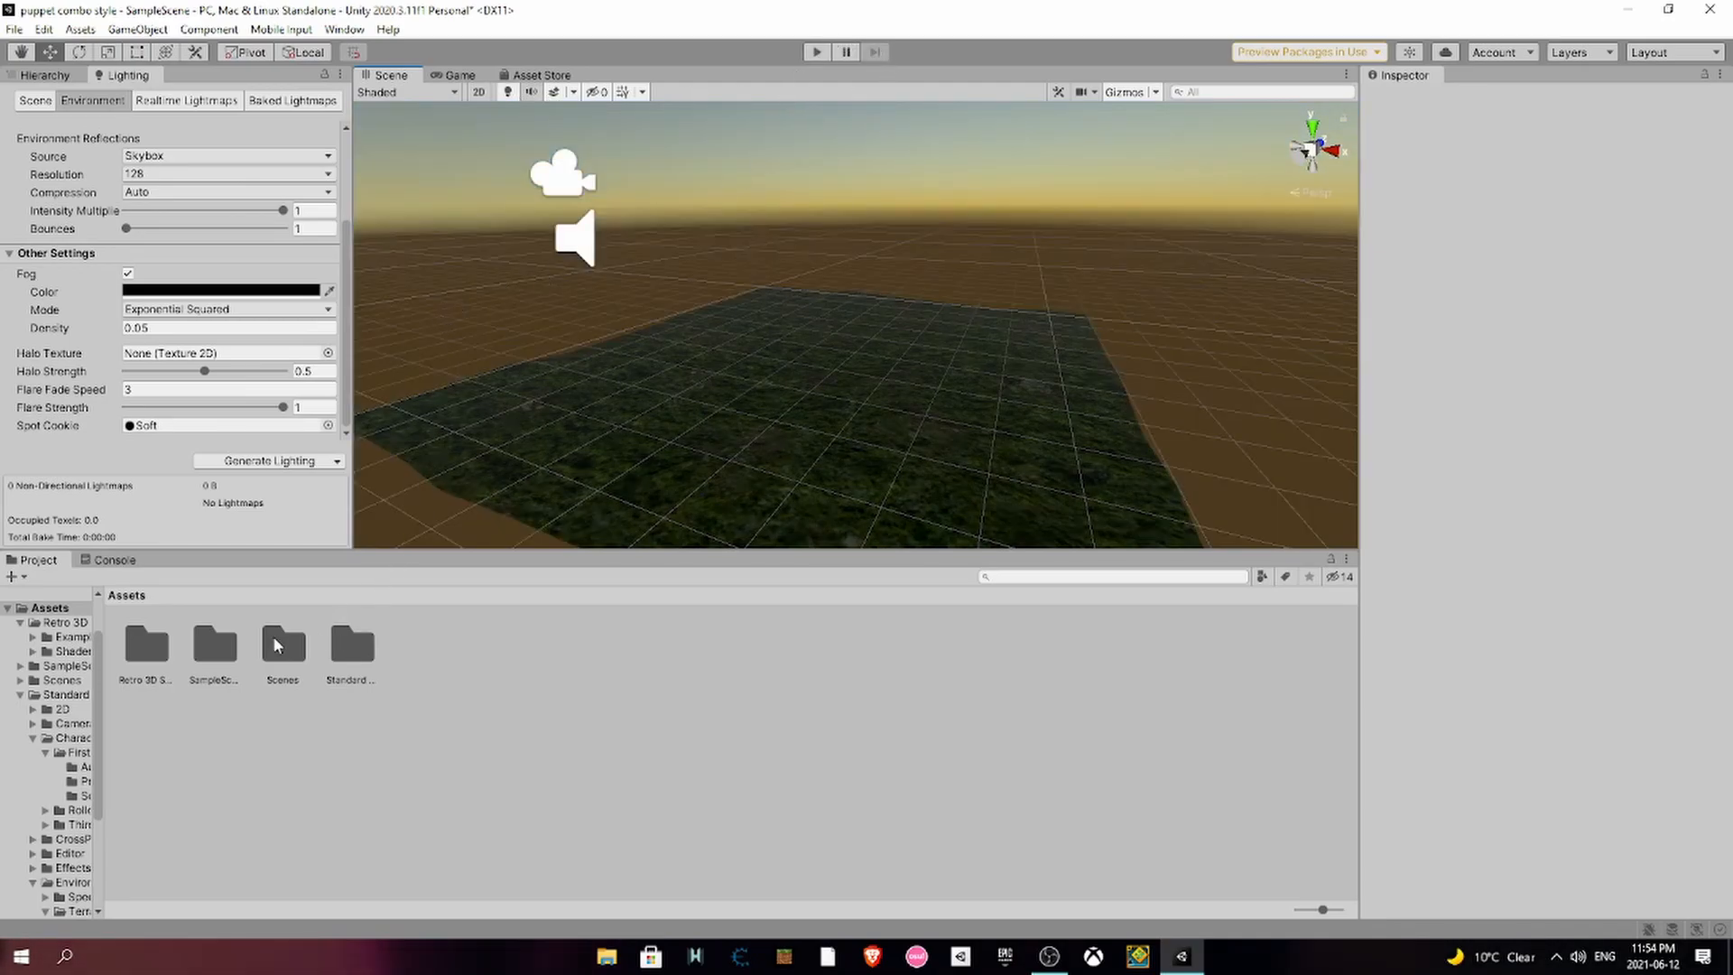
pyautogui.rightClick(424, 637)
pyautogui.moveTo(542, 154)
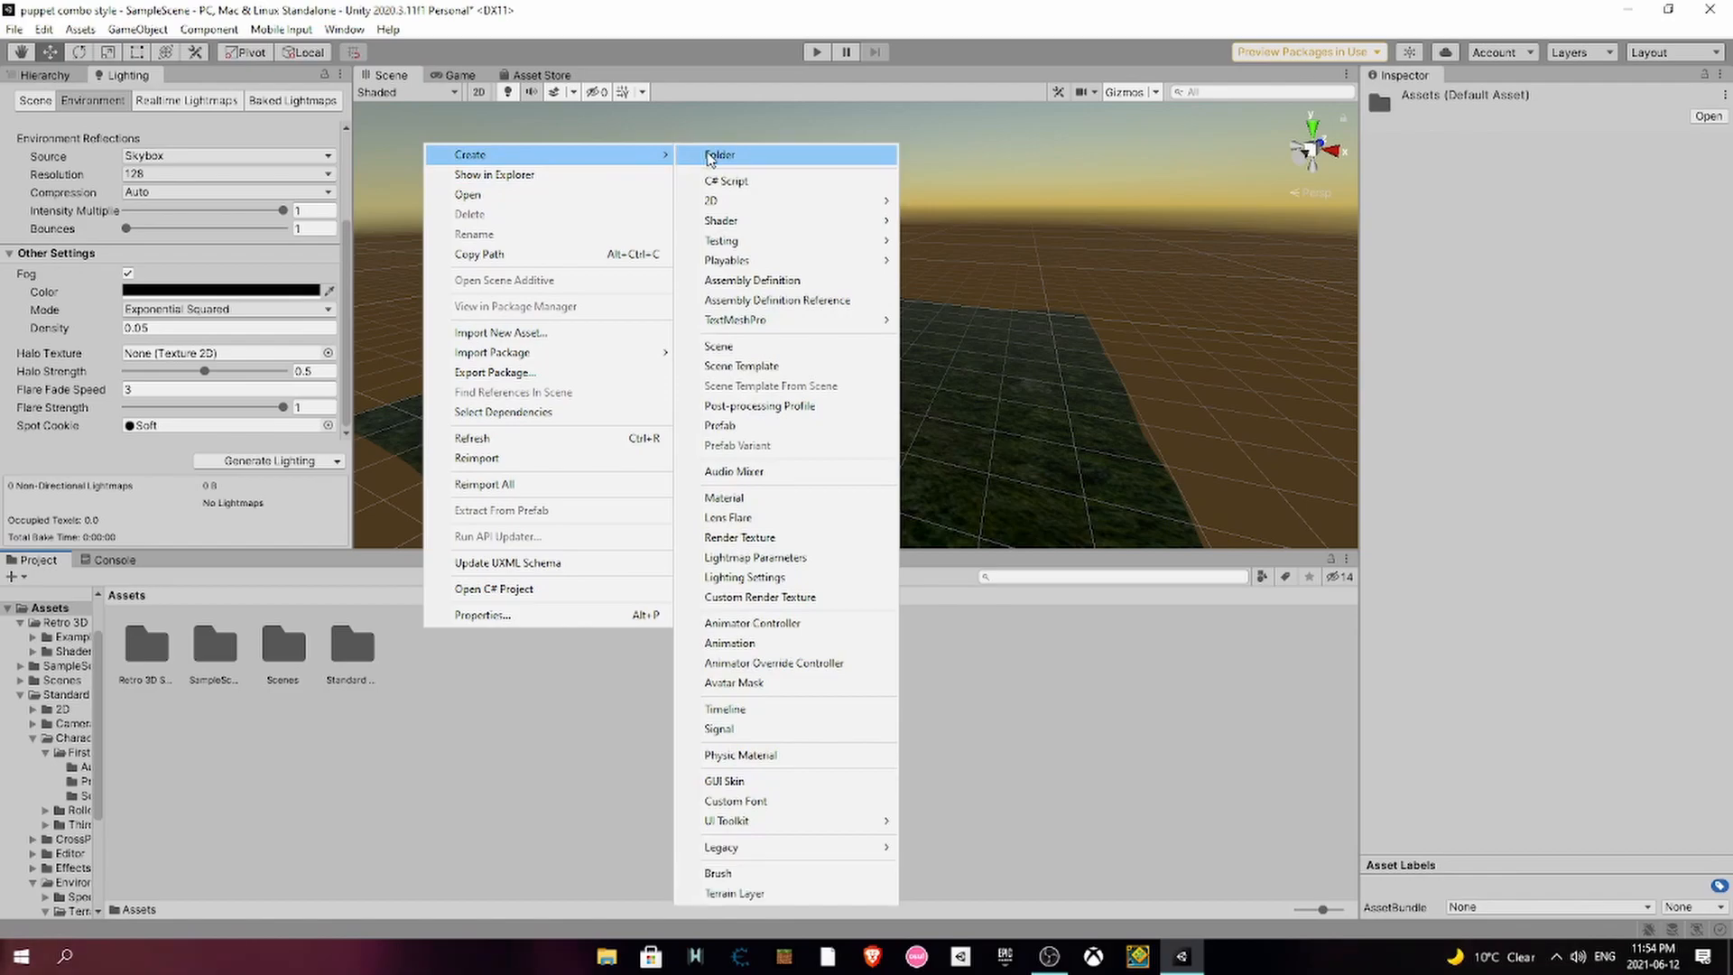
pyautogui.click(583, 659)
pyautogui.moveTo(844, 398); pyautogui.dragTo(921, 352, button='right')
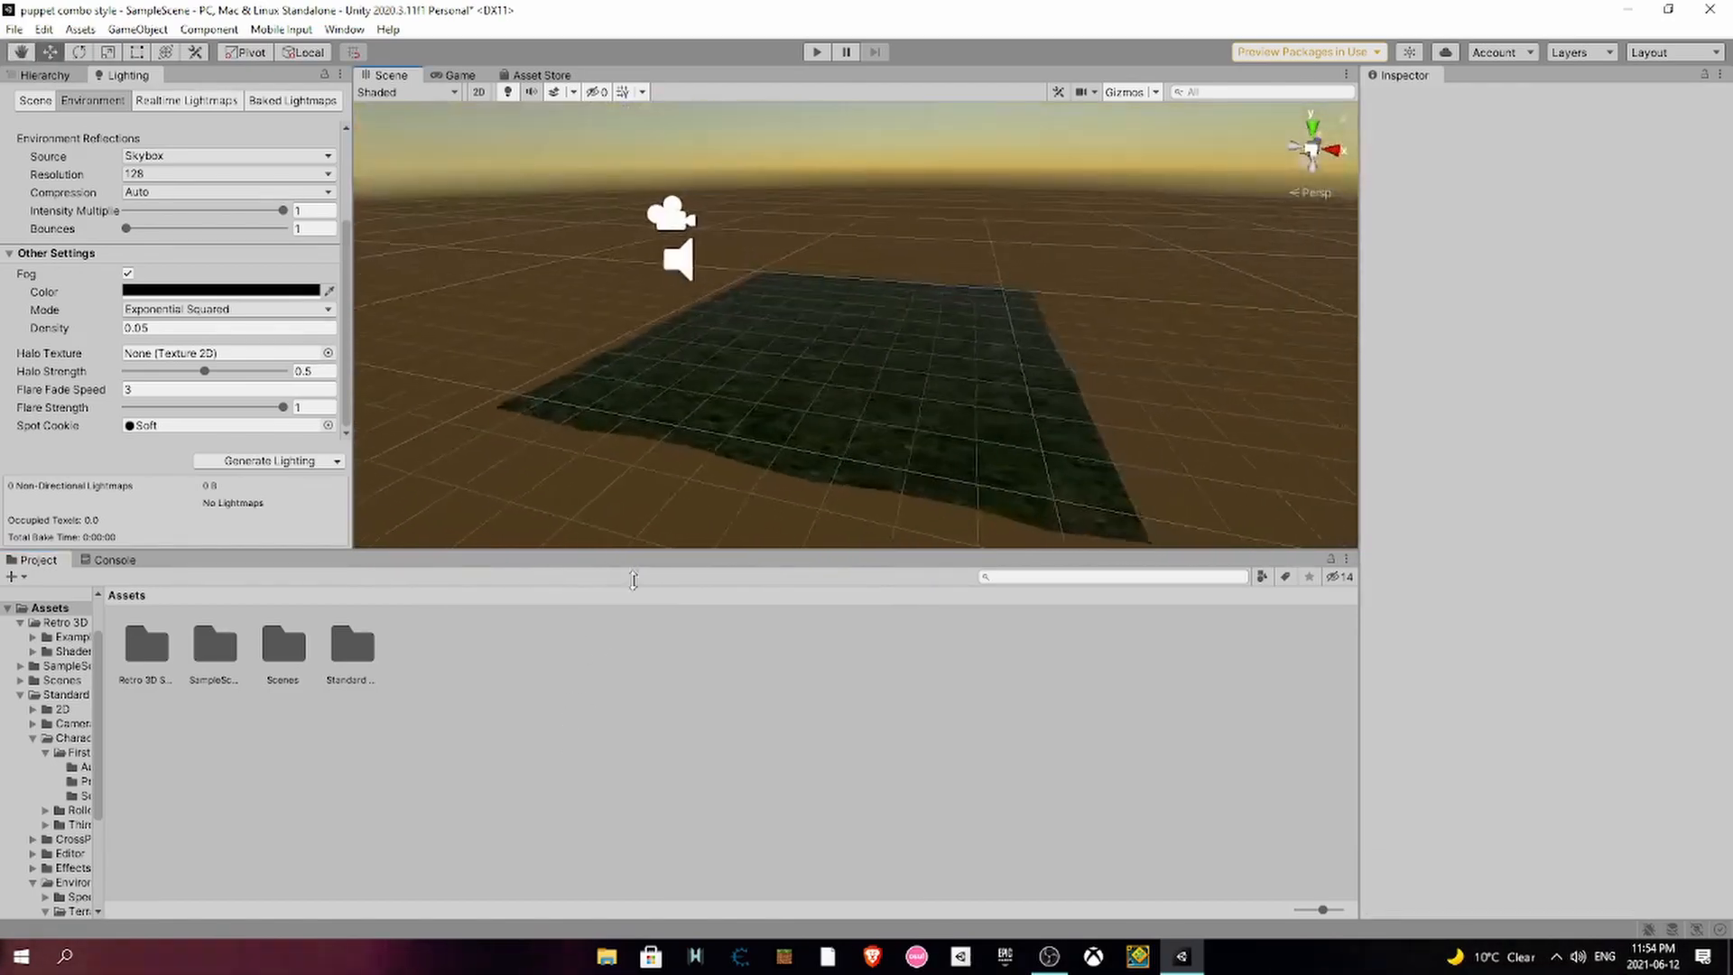
# - Create a material named skybox in the root Assets folder and give it the Skybox/Procedural shader
pyautogui.rightClick(502, 689)
pyautogui.moveTo(612, 224)
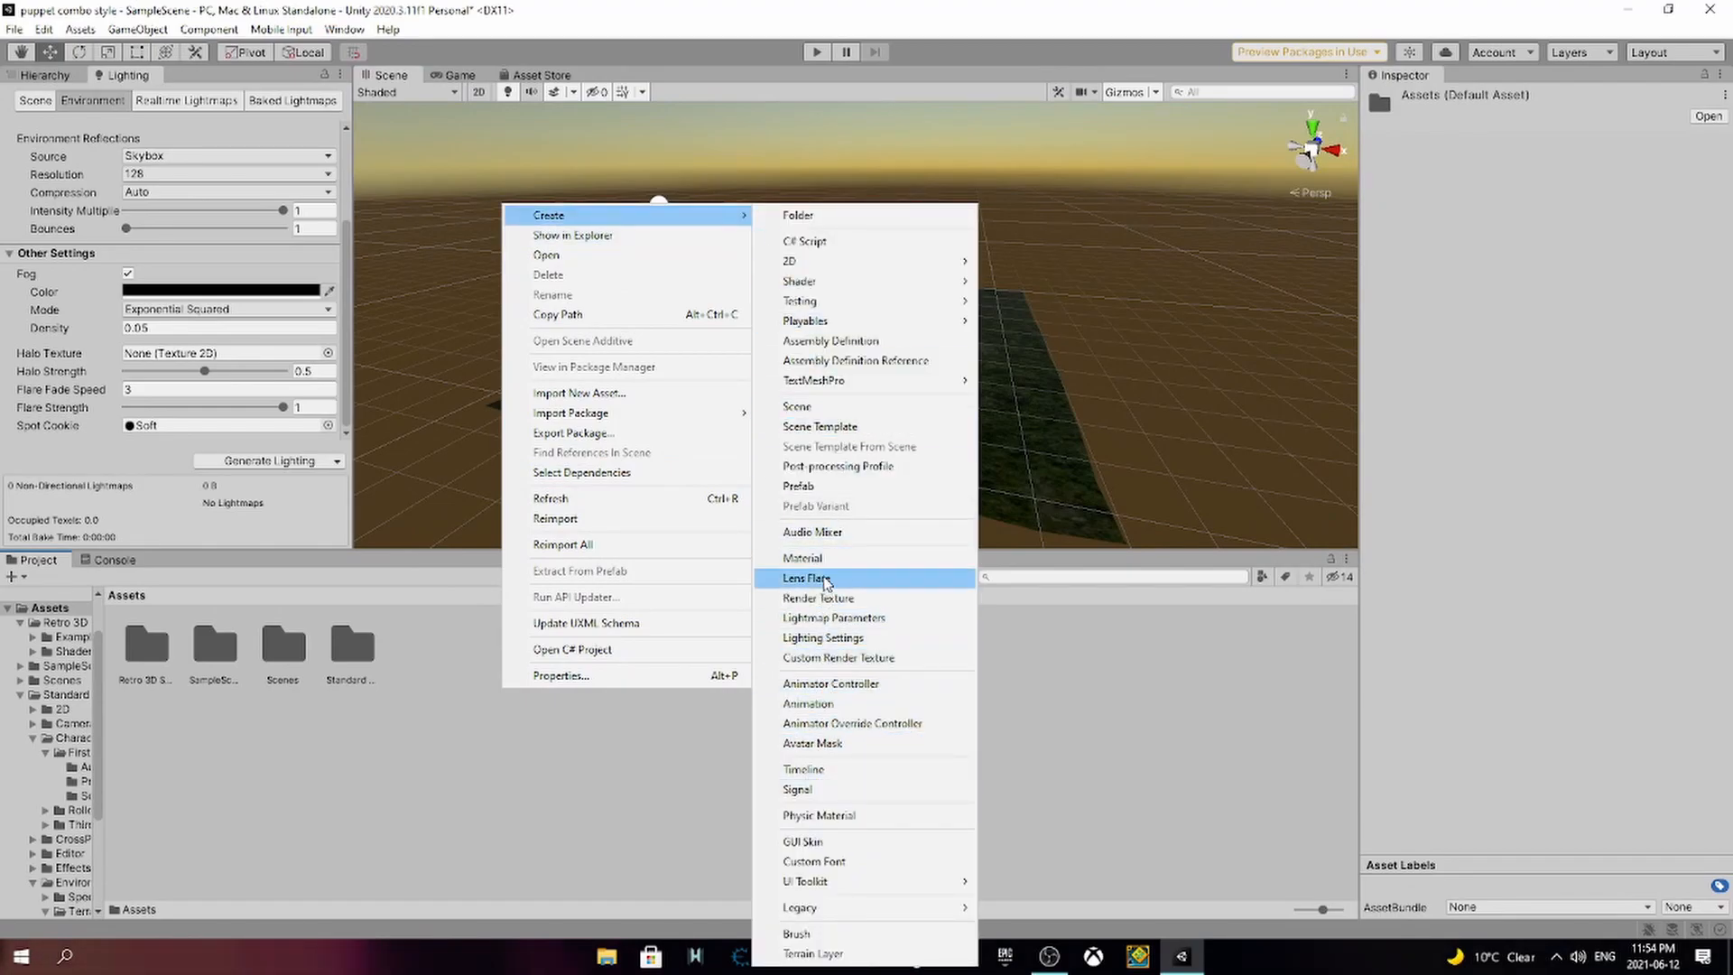
pyautogui.click(812, 558)
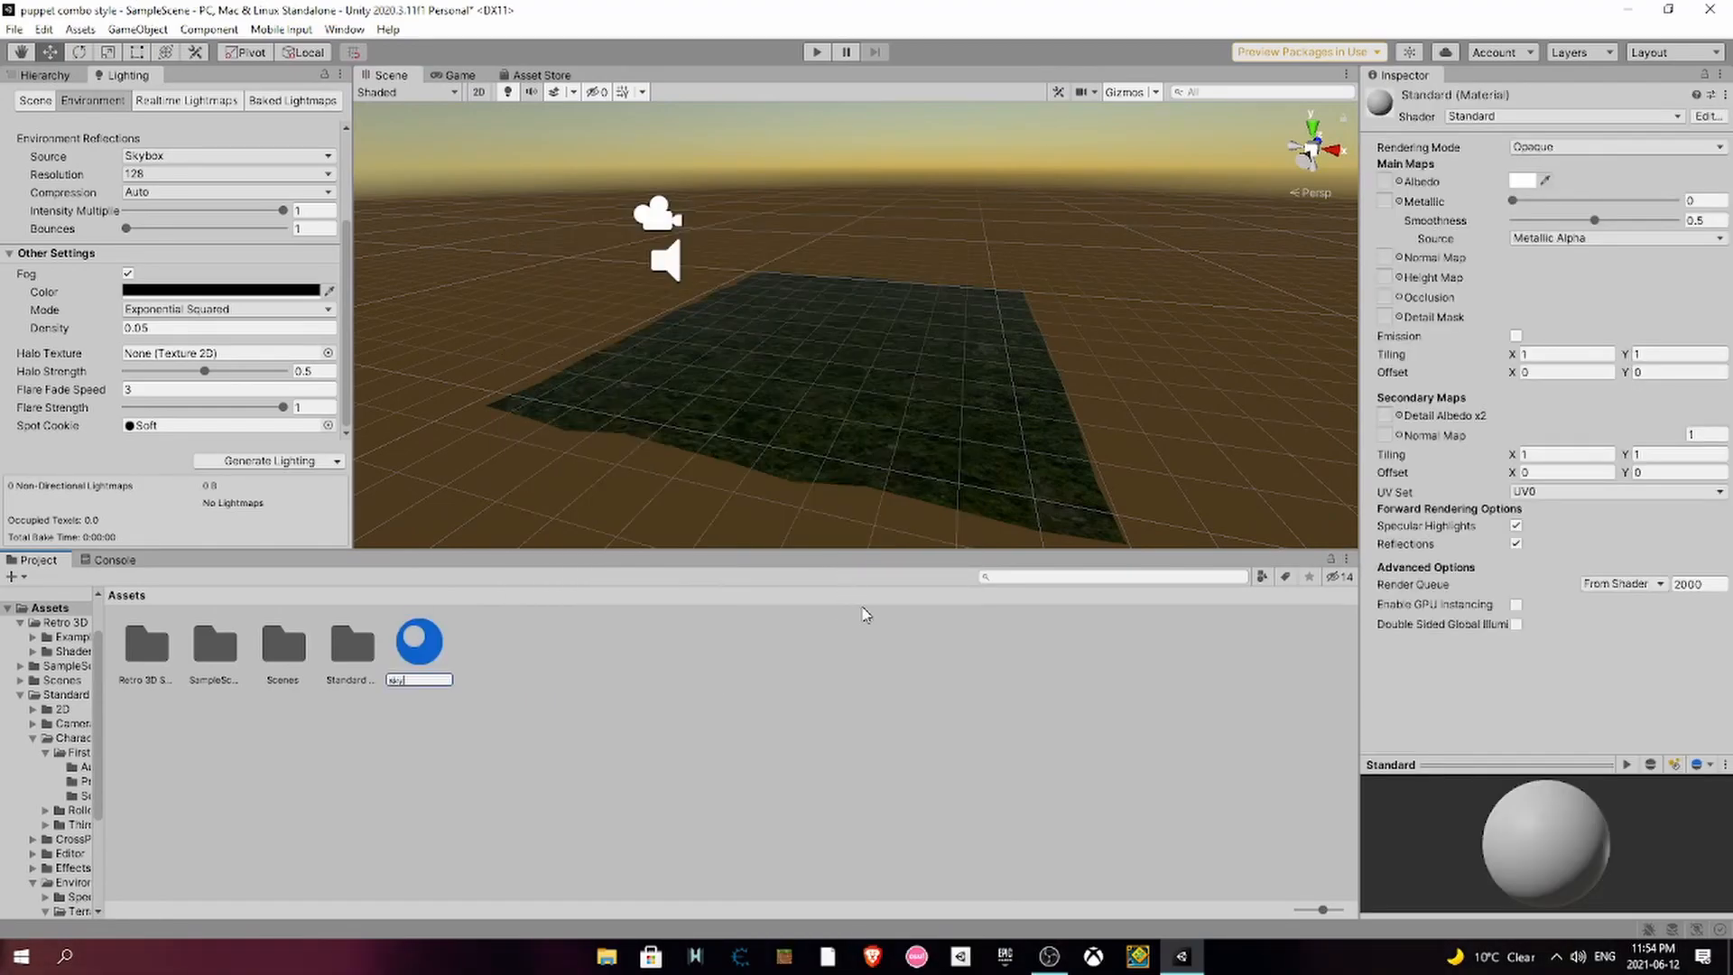
pyautogui.write('skybox')
pyautogui.press('Return')
pyautogui.scroll(3, 86, 169)
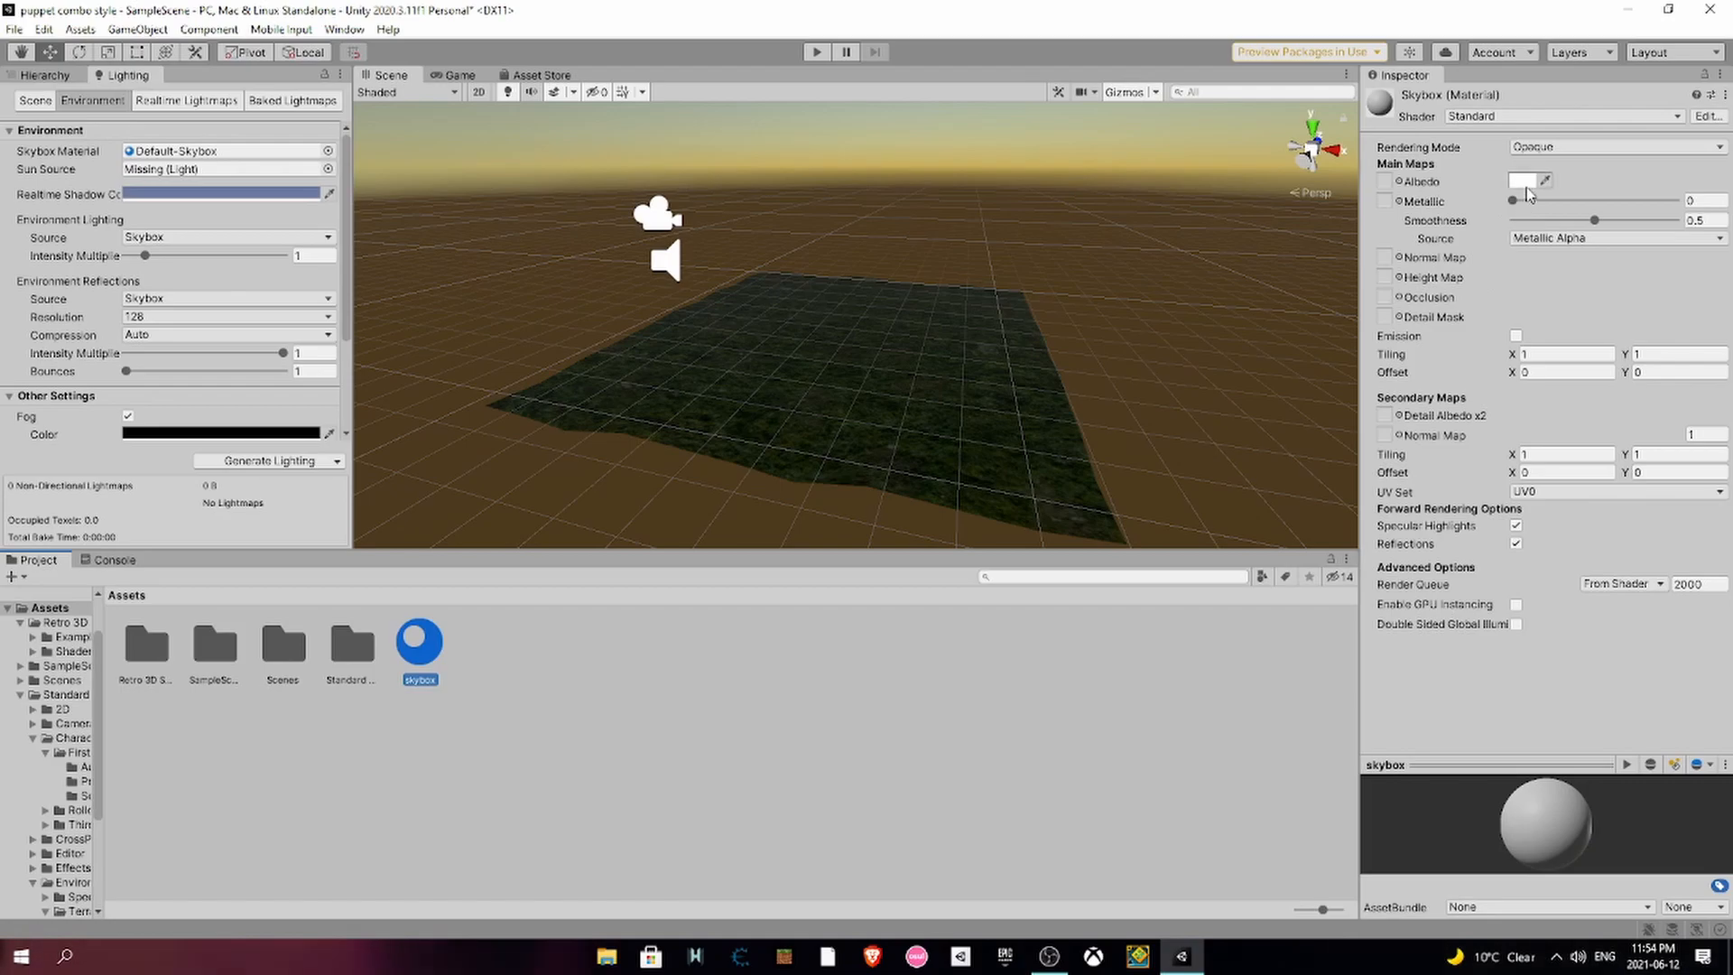
pyautogui.click(1505, 119)
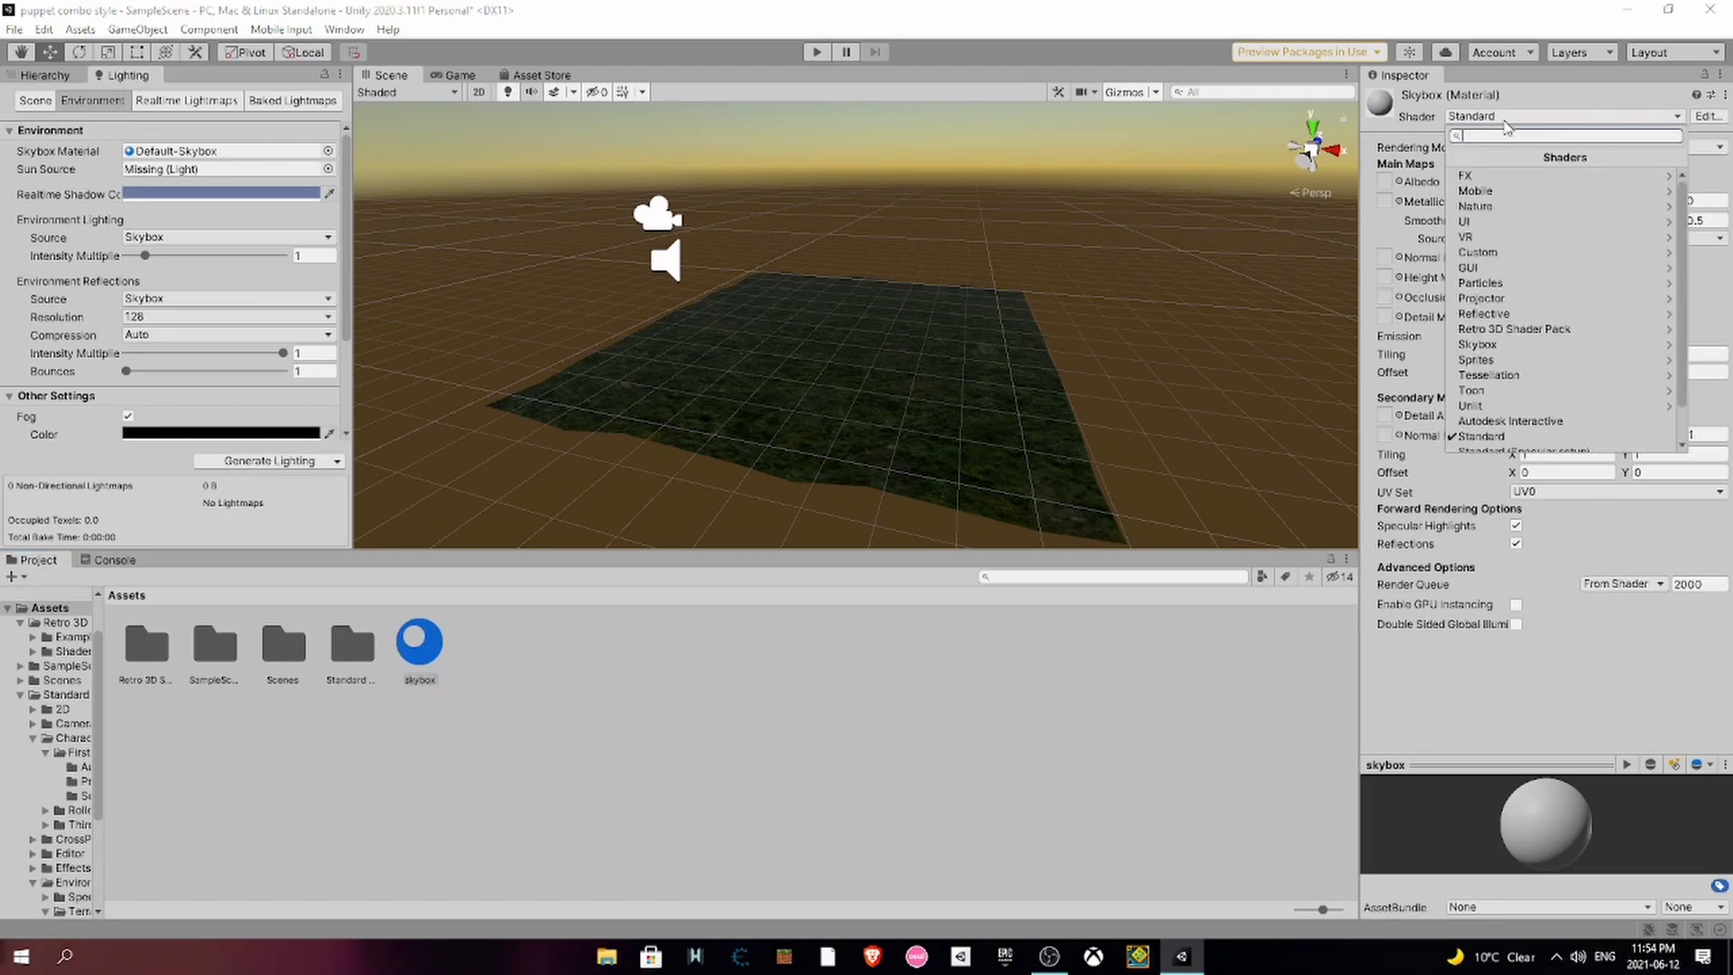
pyautogui.click(1489, 344)
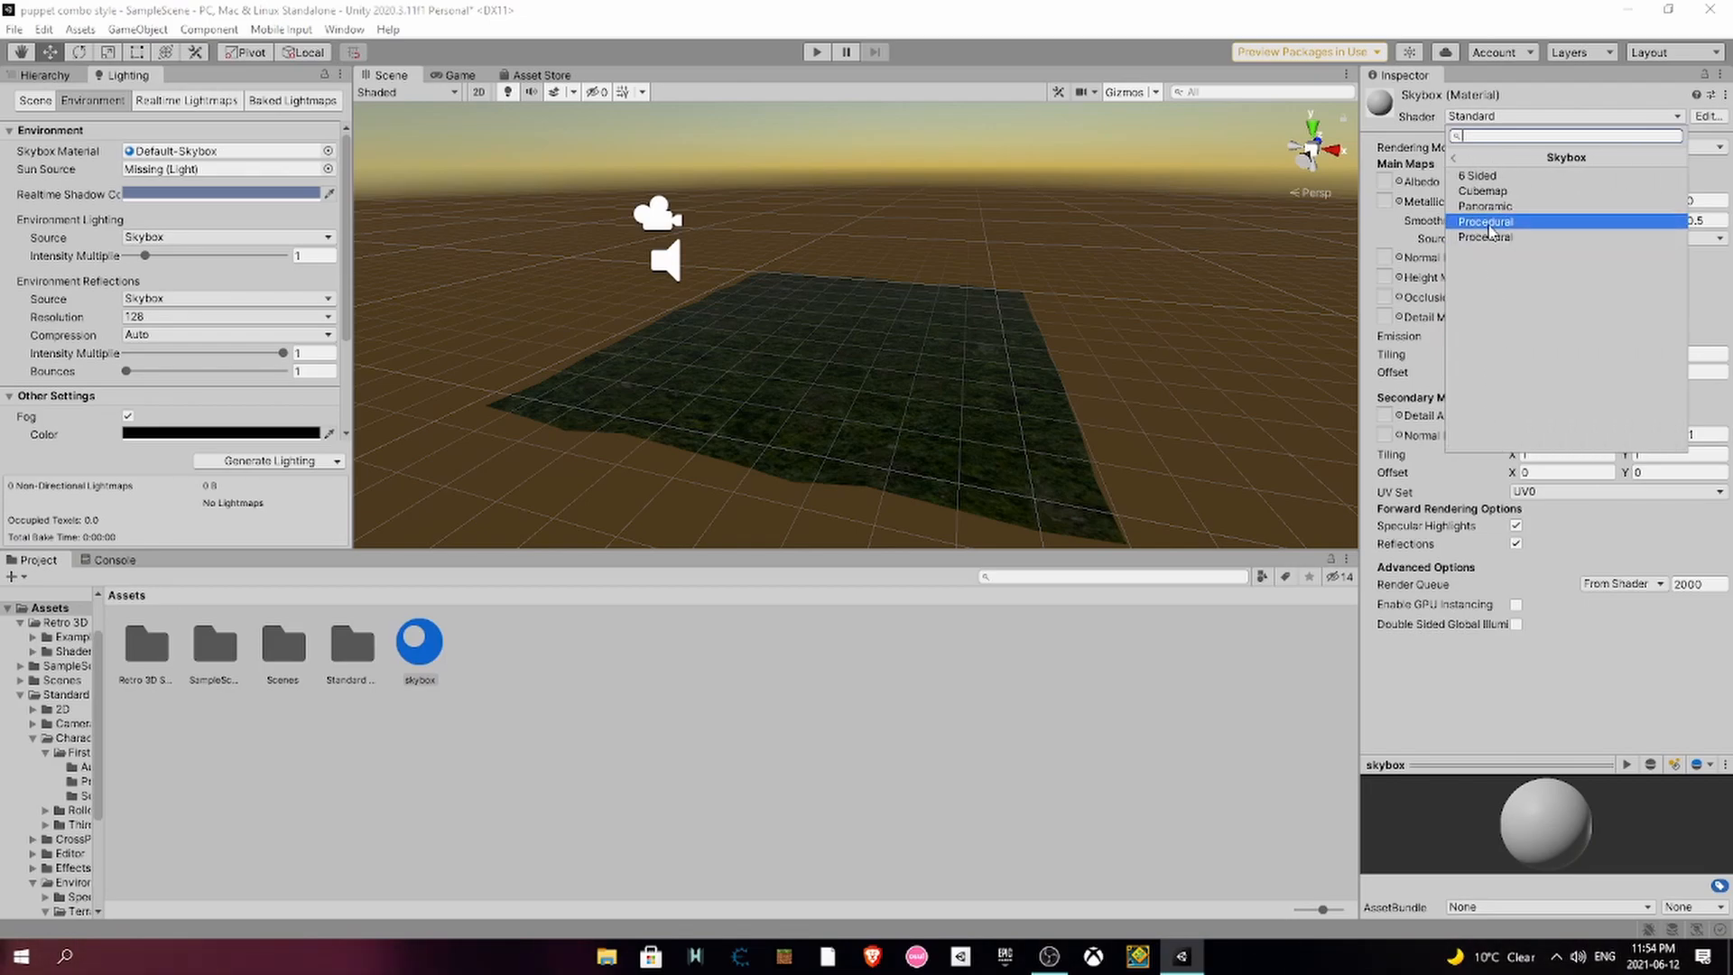
pyautogui.click(1489, 225)
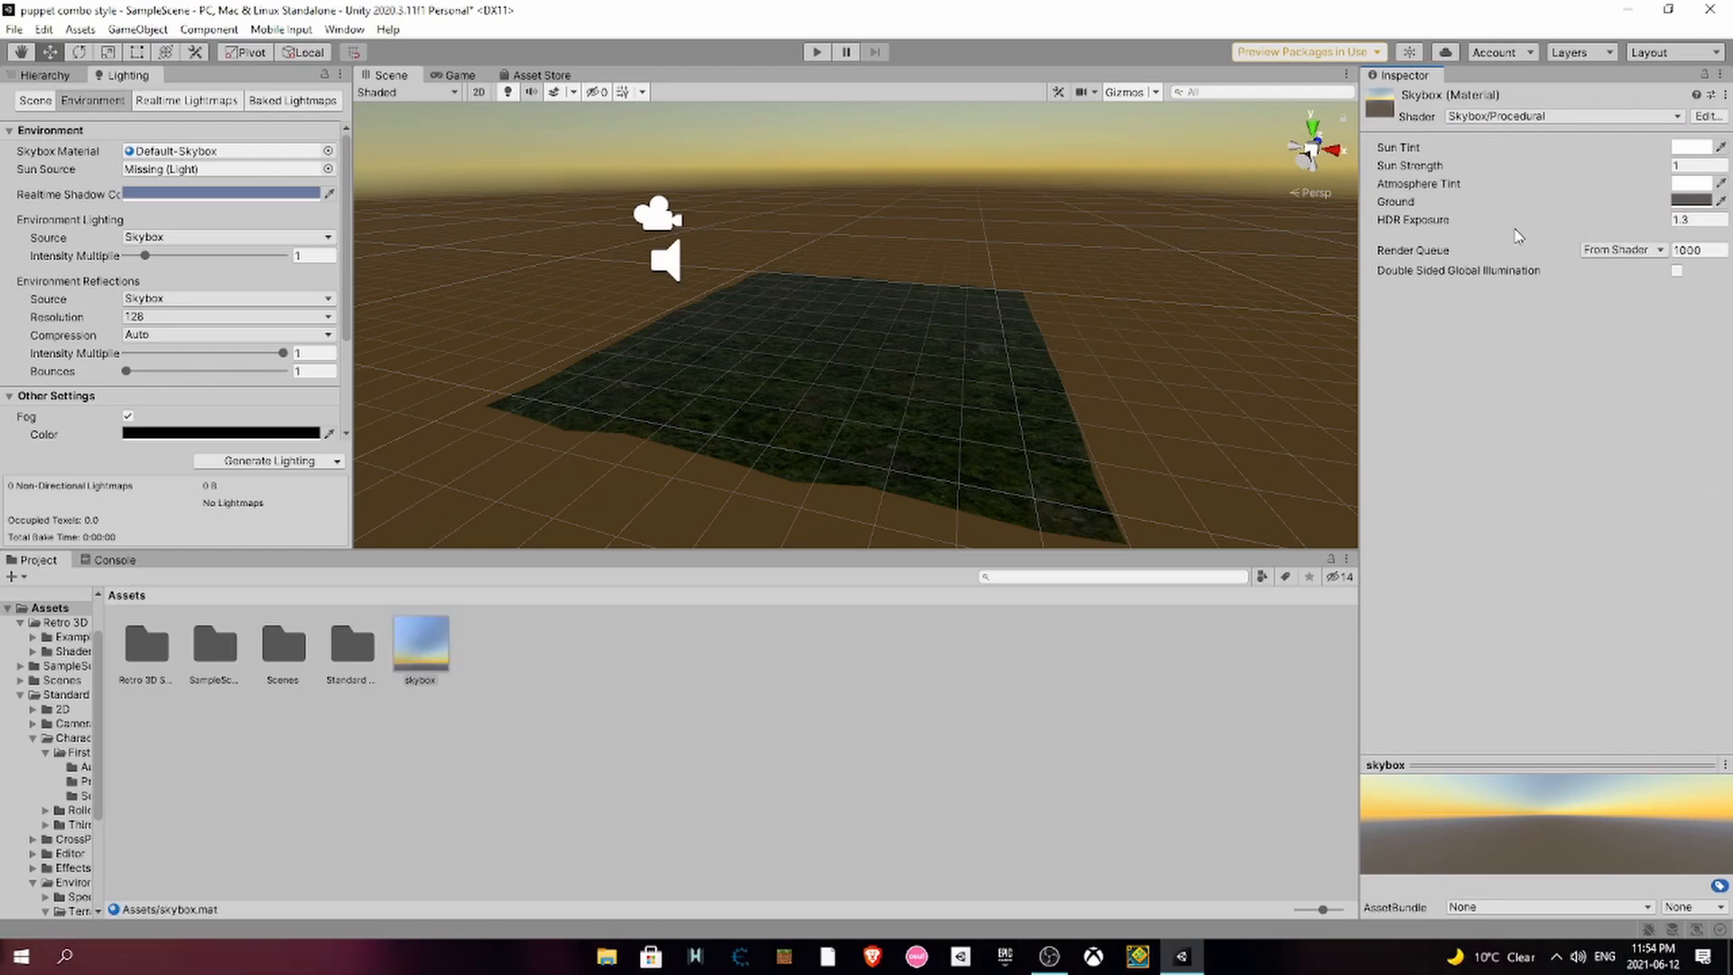
# - Darken the skybox material with Sun Strength 0.17 and HDR Exposure 0.04, and apply it to the scene's sky
pyautogui.moveTo(1417, 228)
pyautogui.mouseDown()
pyautogui.moveTo(1386, 227)
pyautogui.moveTo(1443, 228)
pyautogui.mouseUp()
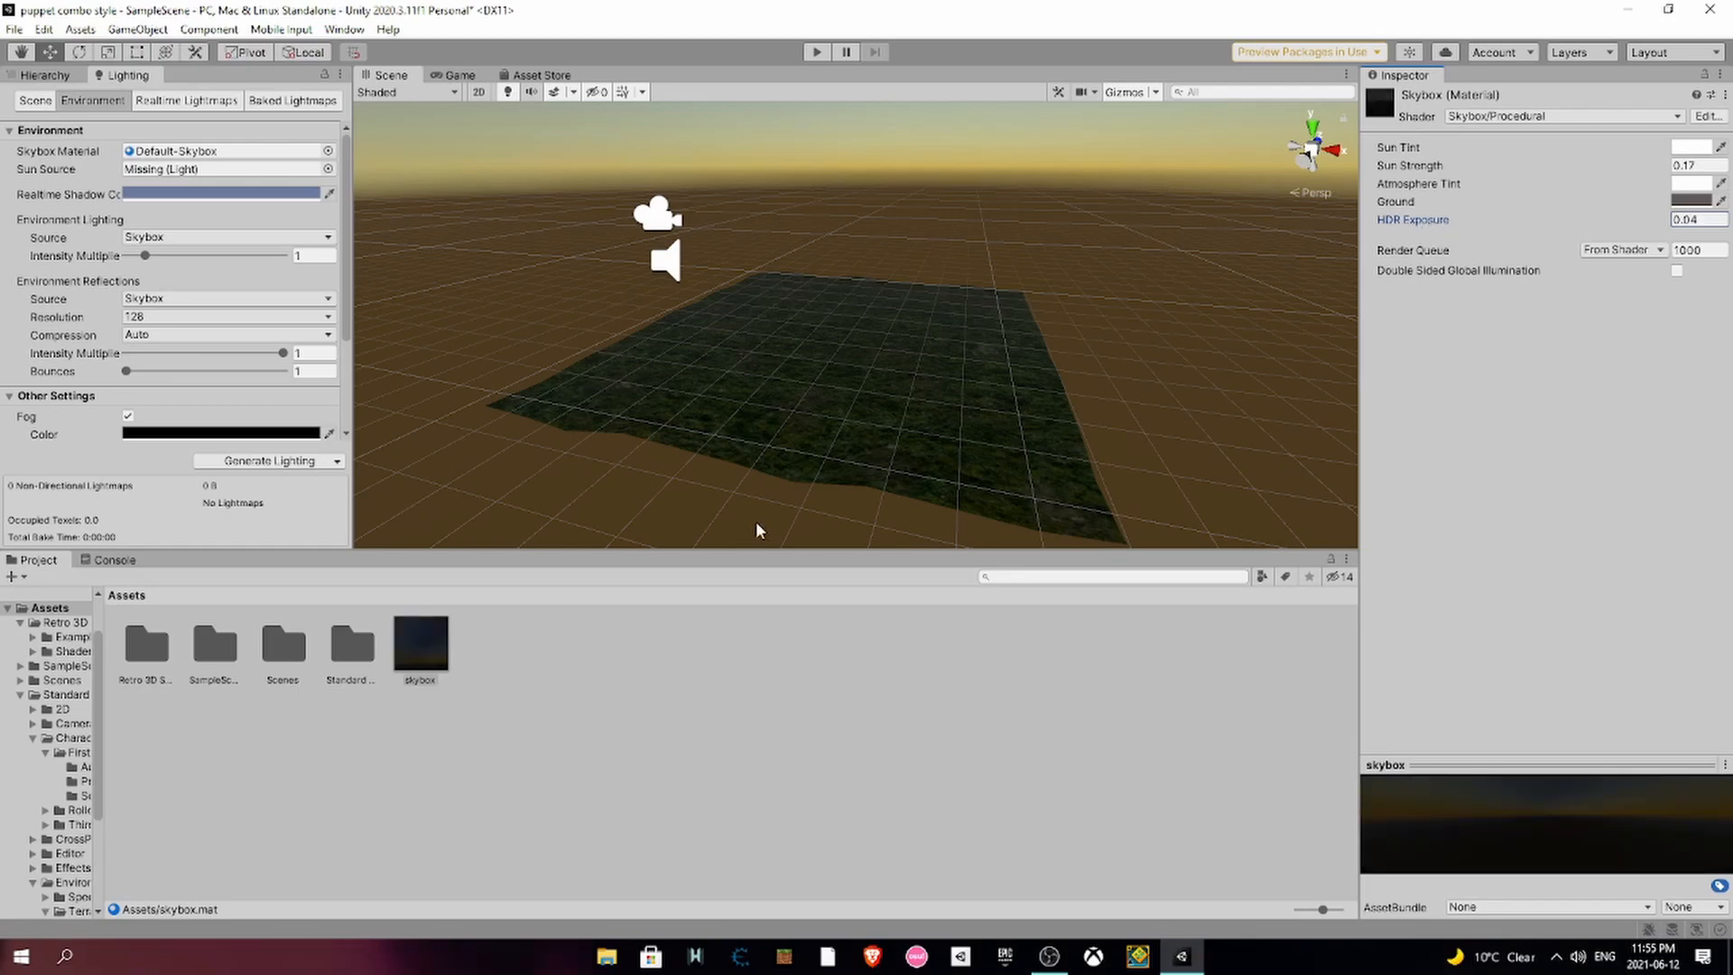
pyautogui.moveTo(417, 625); pyautogui.dragTo(479, 417)
pyautogui.moveTo(480, 417); pyautogui.dragTo(543, 413, button='right')
pyautogui.moveTo(755, 393); pyautogui.dragTo(659, 380, button='right')
# - Return to the Hierarchy, select the Plane and examine it in the Scene view
pyautogui.click(34, 80)
pyautogui.click(86, 141)
pyautogui.click(85, 153)
pyautogui.moveTo(932, 316); pyautogui.dragTo(722, 258, button='right')
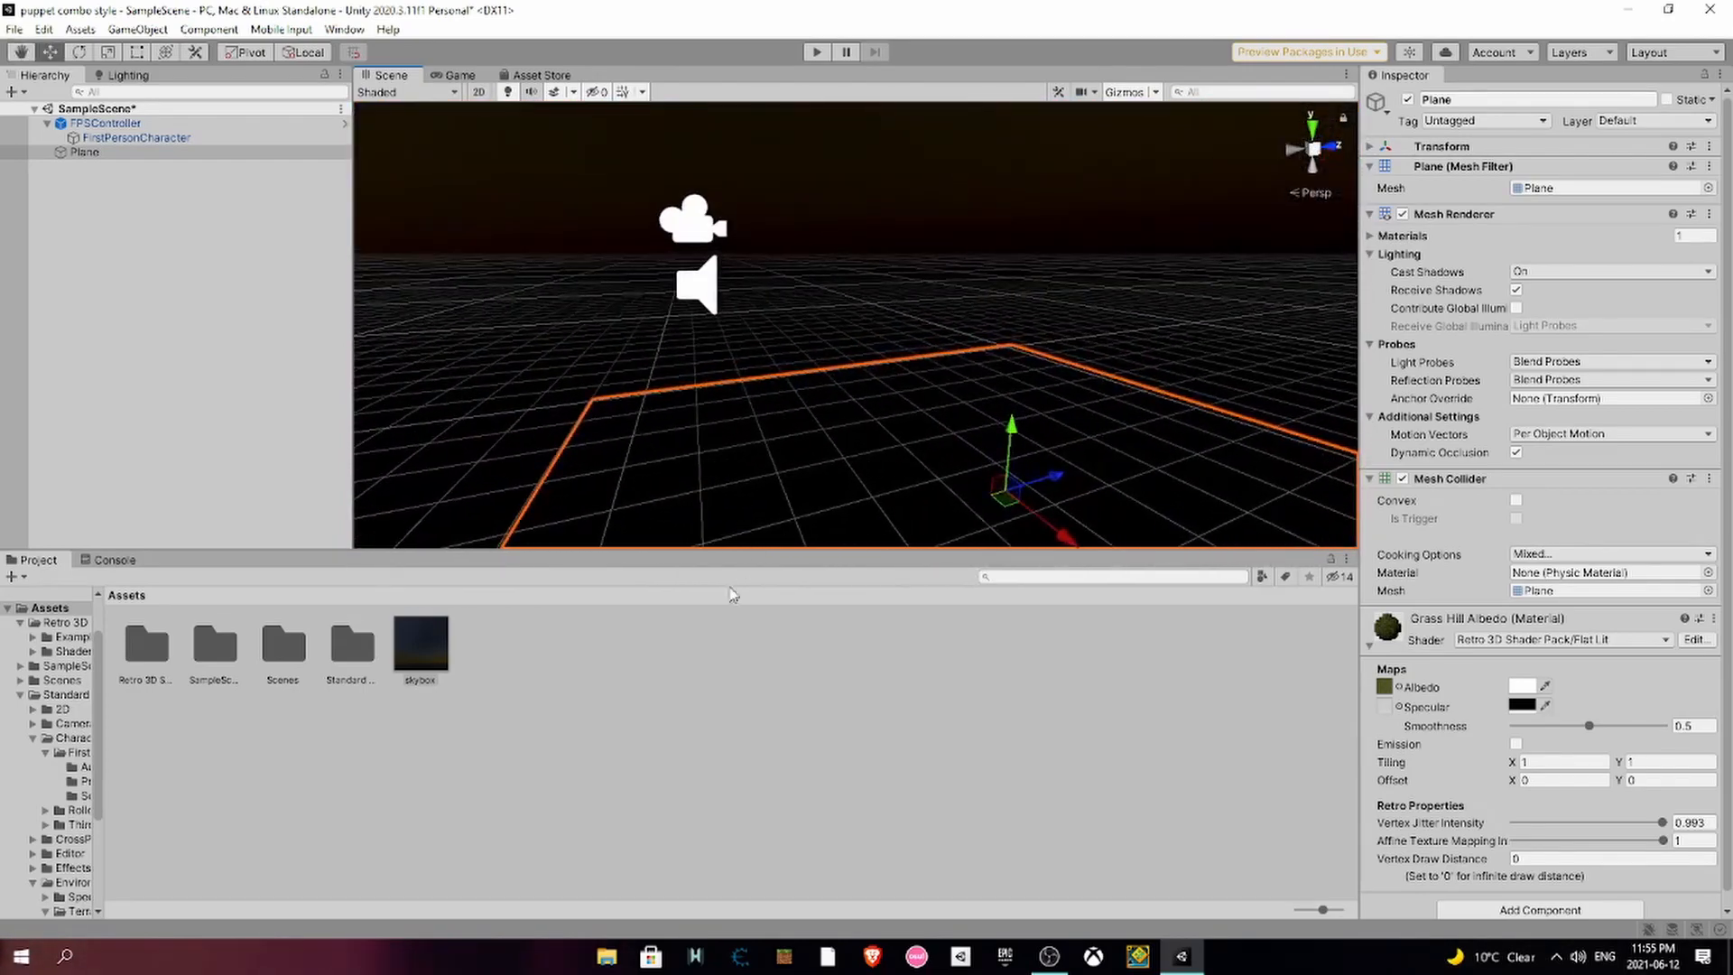
# - Add a spotlight as a child of the FPSController and set its Spot Angle to 78
pyautogui.click(104, 197)
pyautogui.rightClick(107, 129)
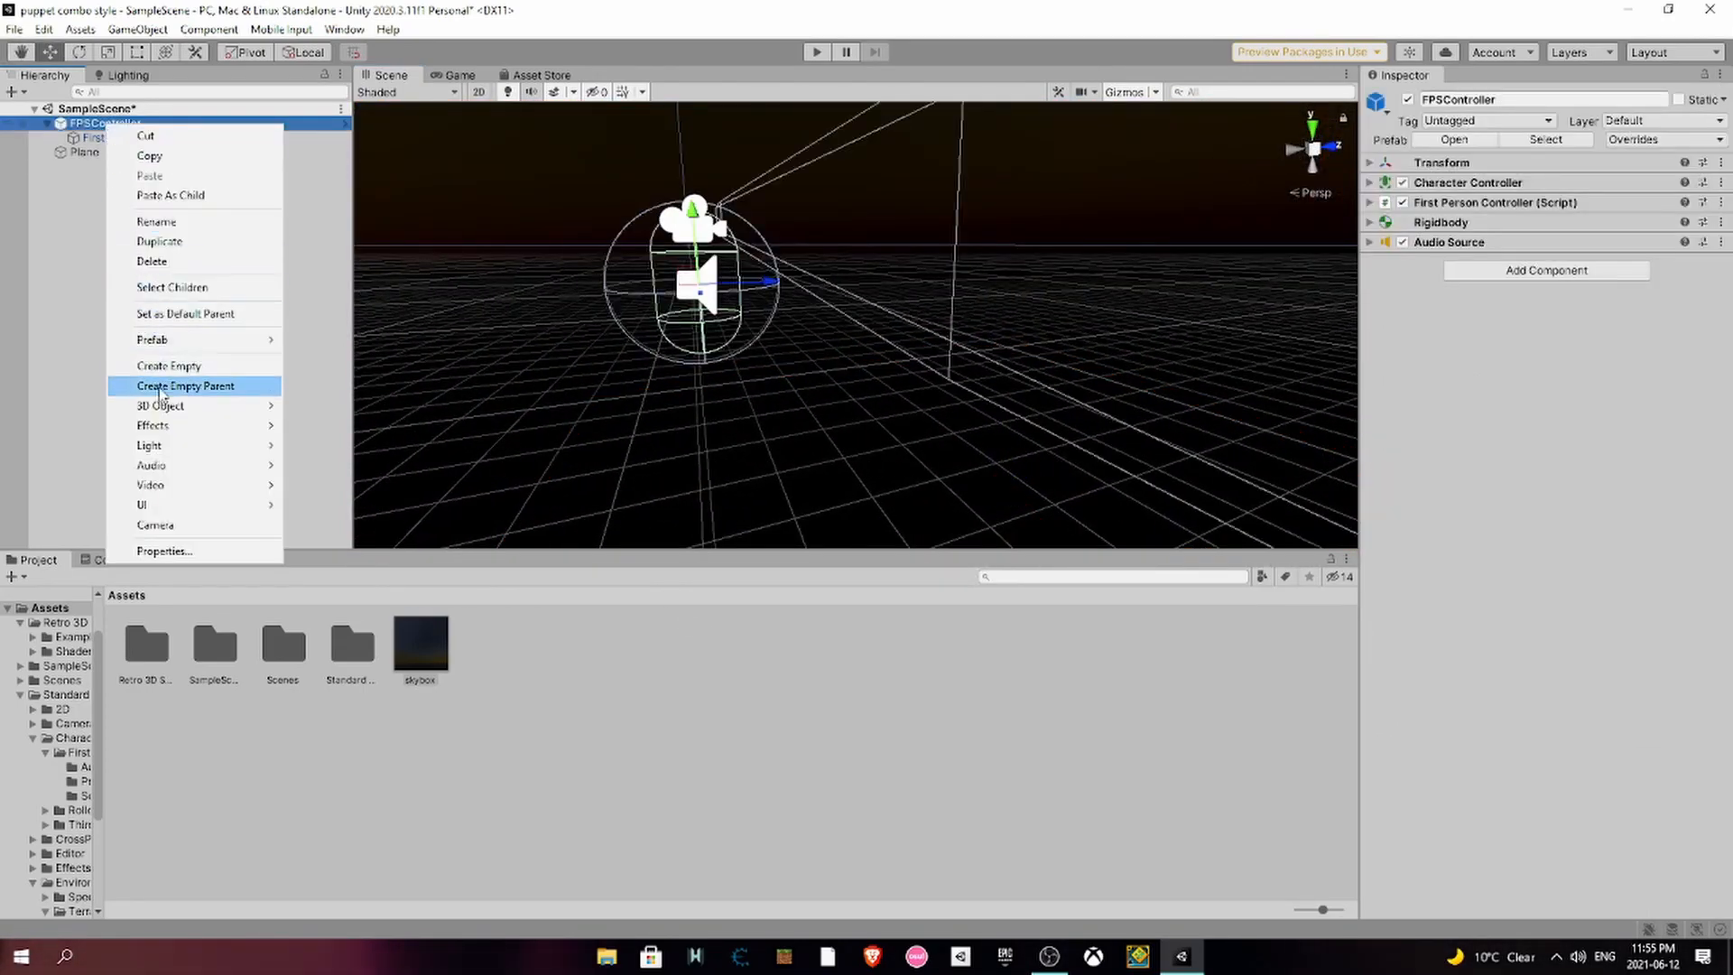
pyautogui.moveTo(191, 514)
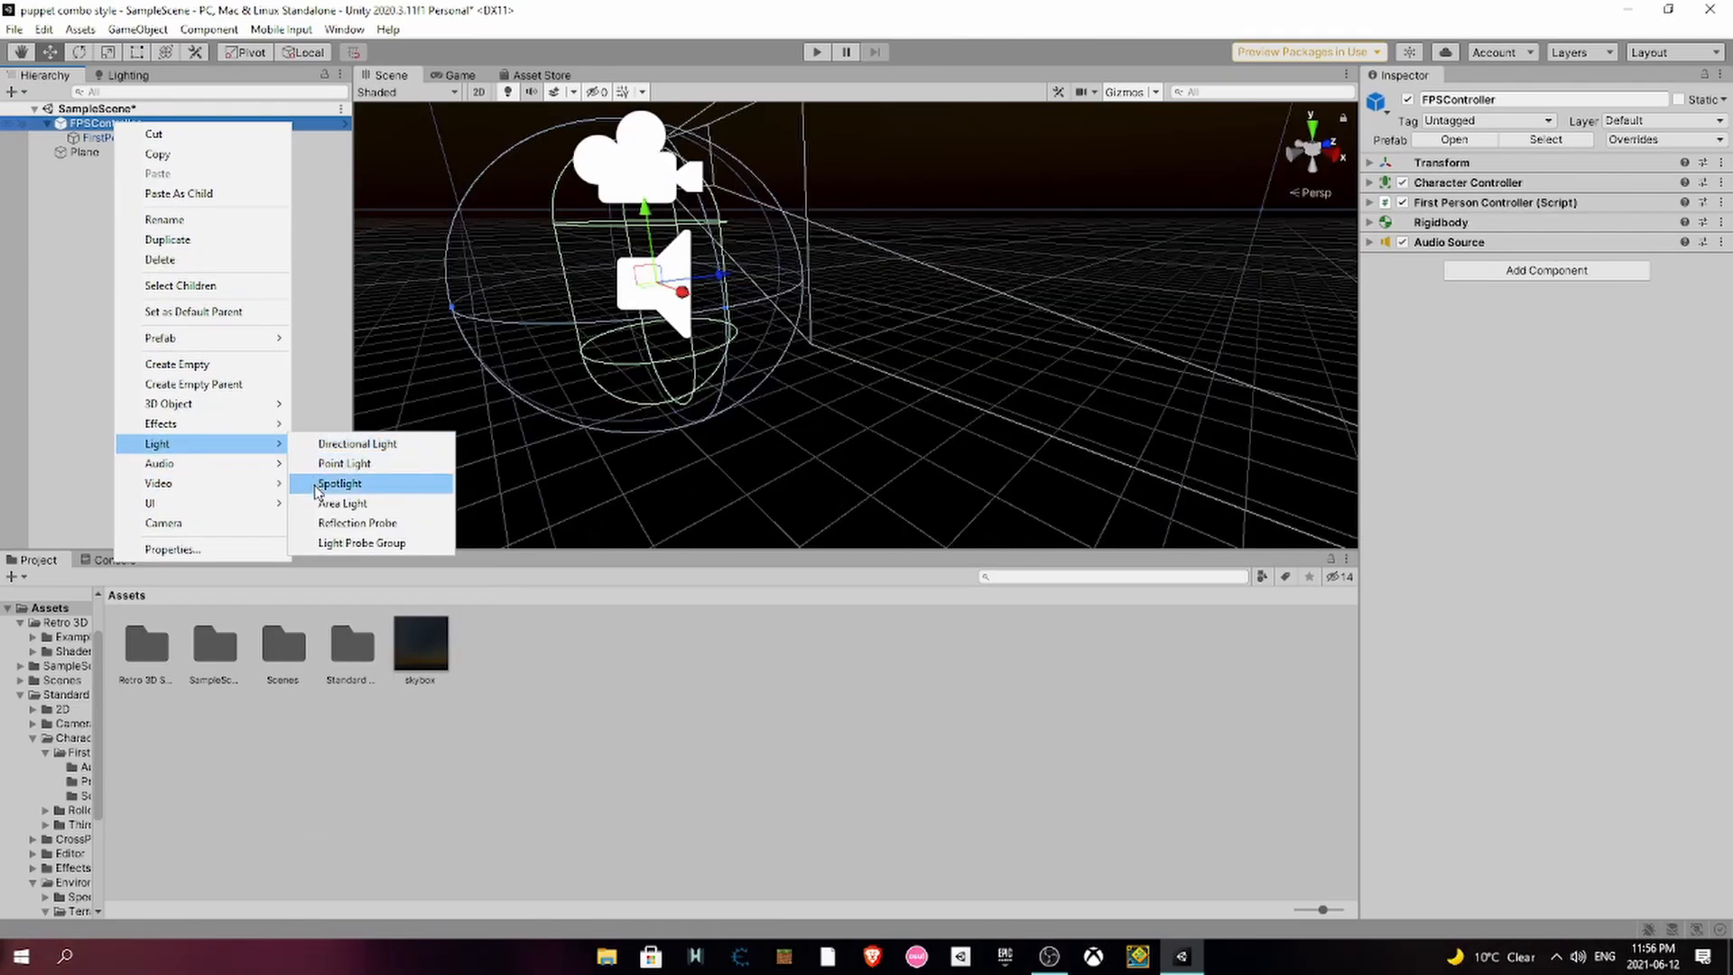
pyautogui.click(316, 490)
pyautogui.moveTo(998, 309); pyautogui.dragTo(944, 324, button='right')
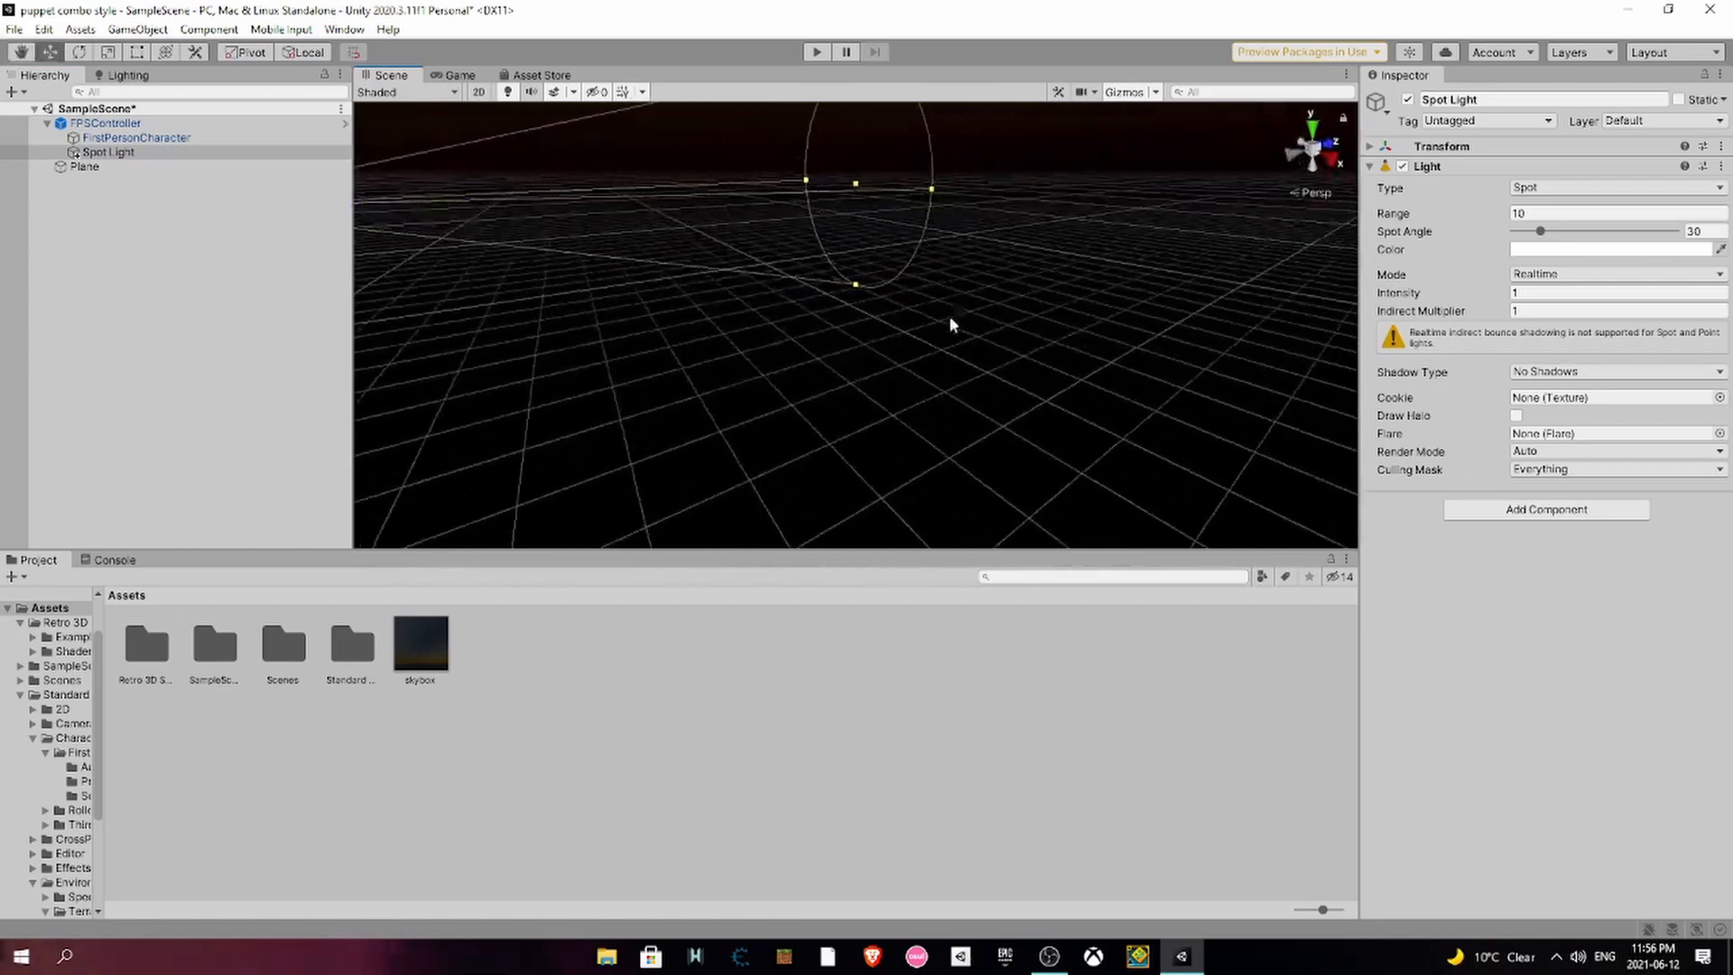
pyautogui.moveTo(1541, 231); pyautogui.dragTo(1587, 231)
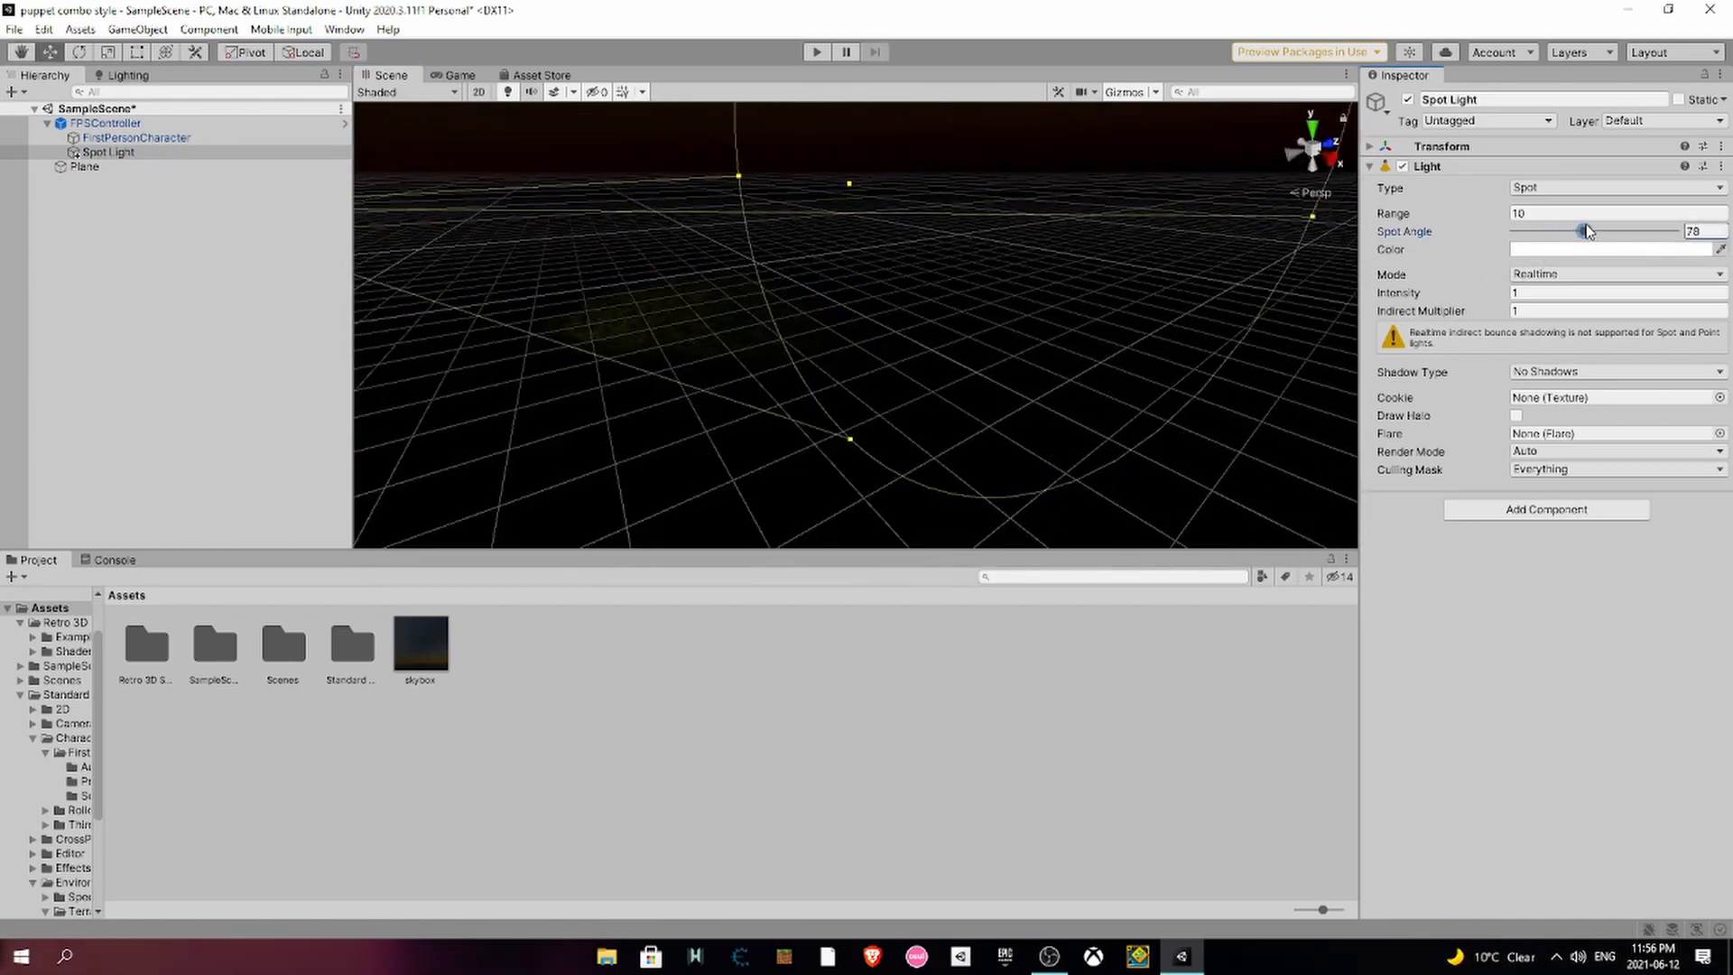
pyautogui.moveTo(1005, 336); pyautogui.dragTo(1201, 373, button='right')
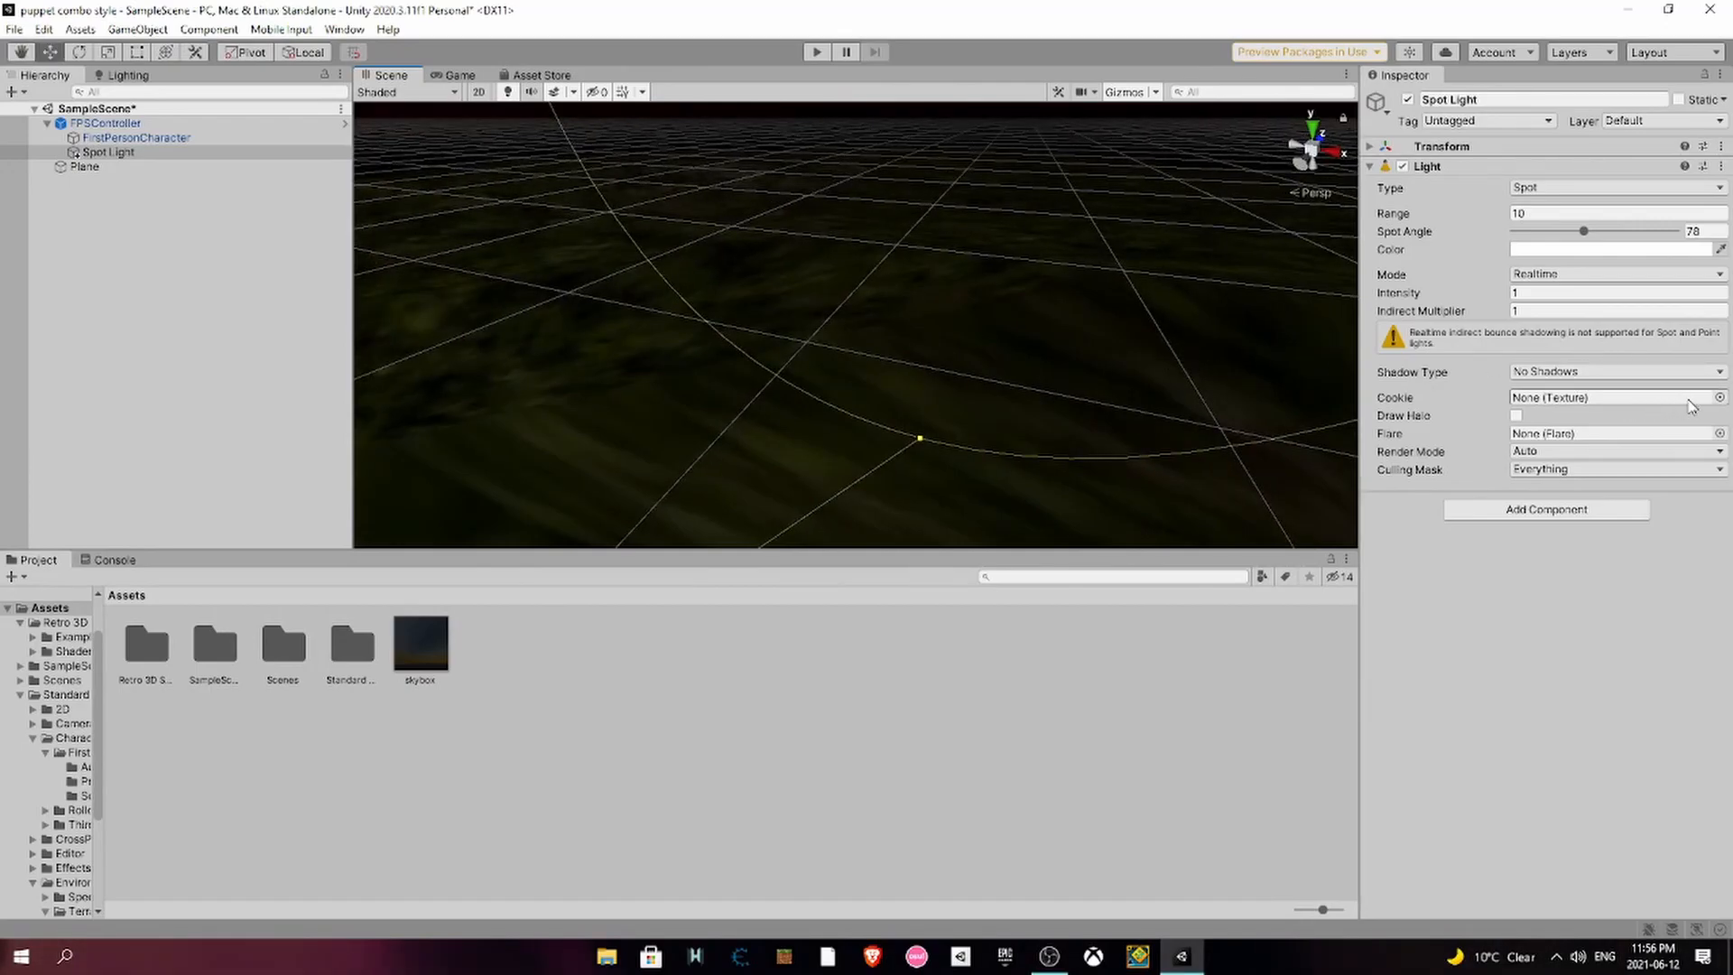
# - Assign the FlashlightIrregularCookie texture as the spotlight's cookie
pyautogui.click(1718, 397)
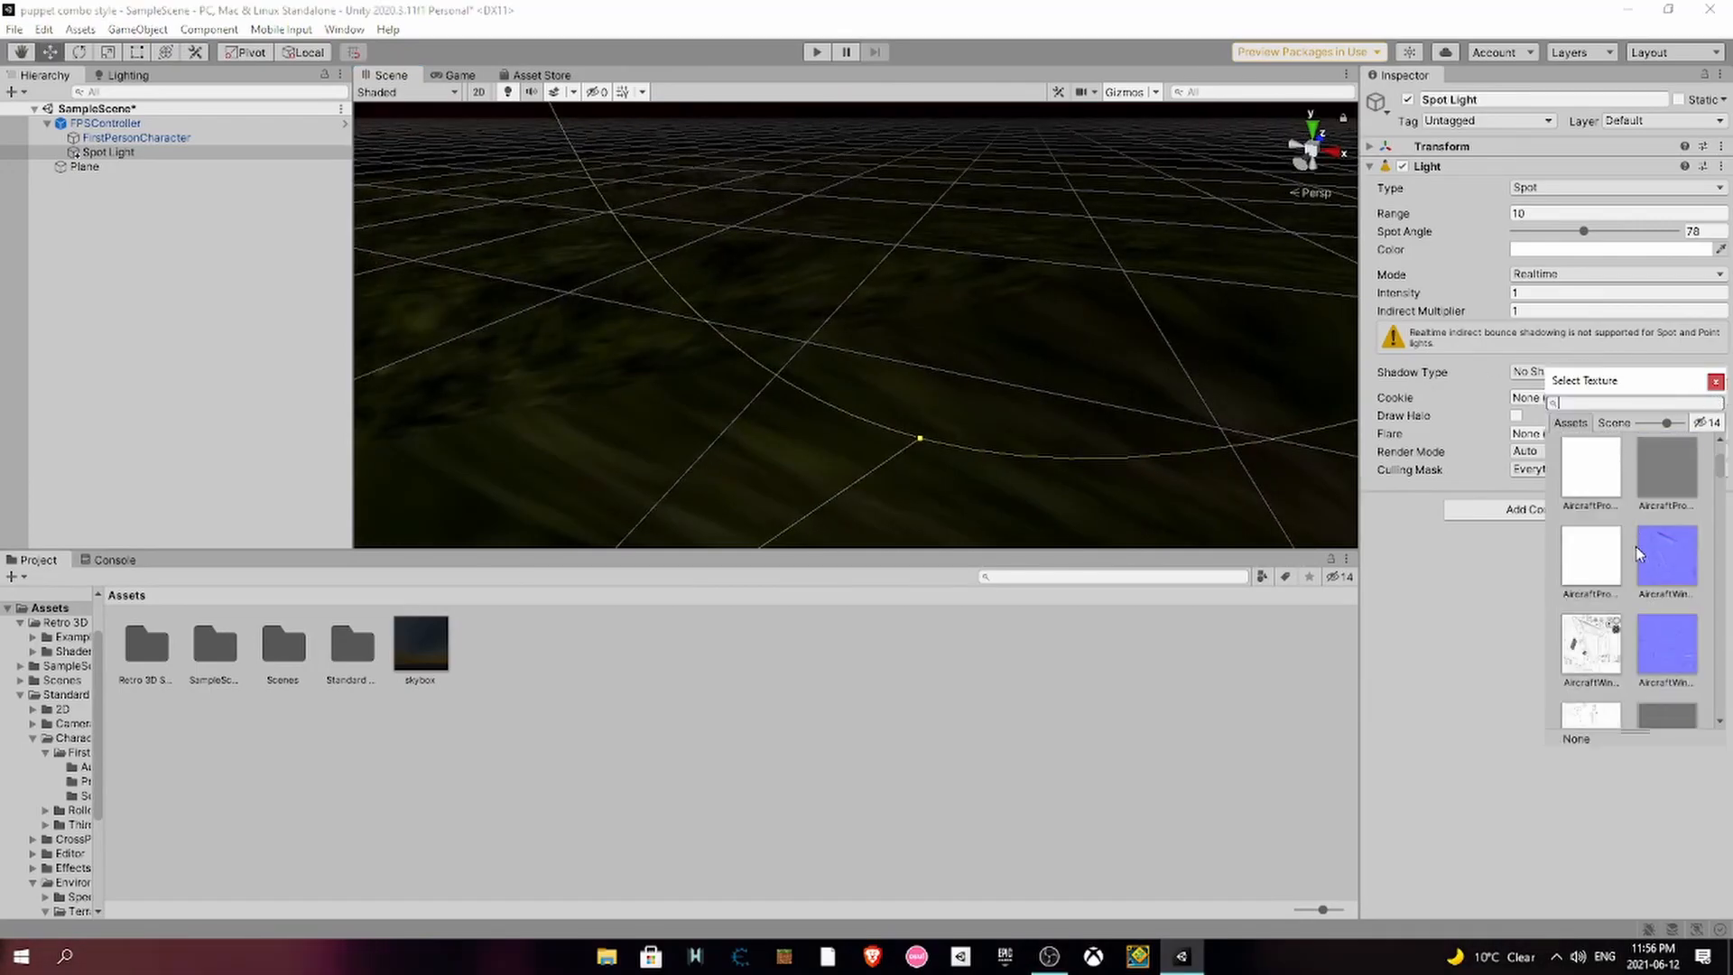
pyautogui.write('cookie')
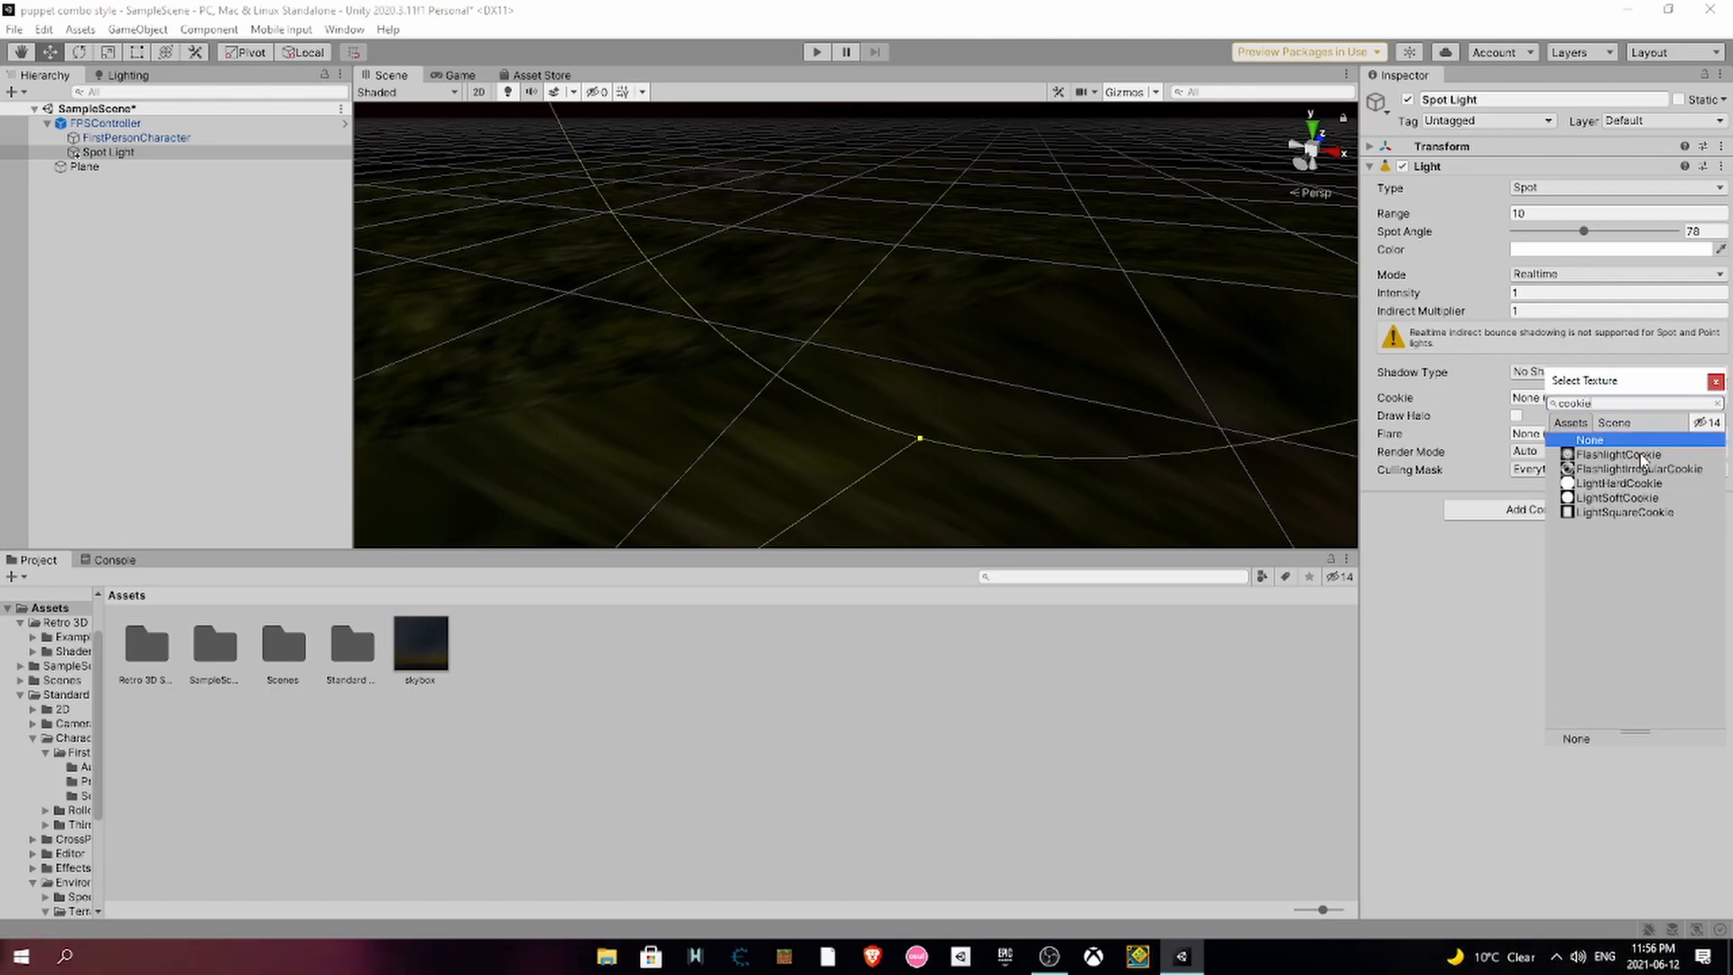
pyautogui.doubleClick(1652, 471)
pyautogui.moveTo(1250, 368); pyautogui.dragTo(862, 344, button='right')
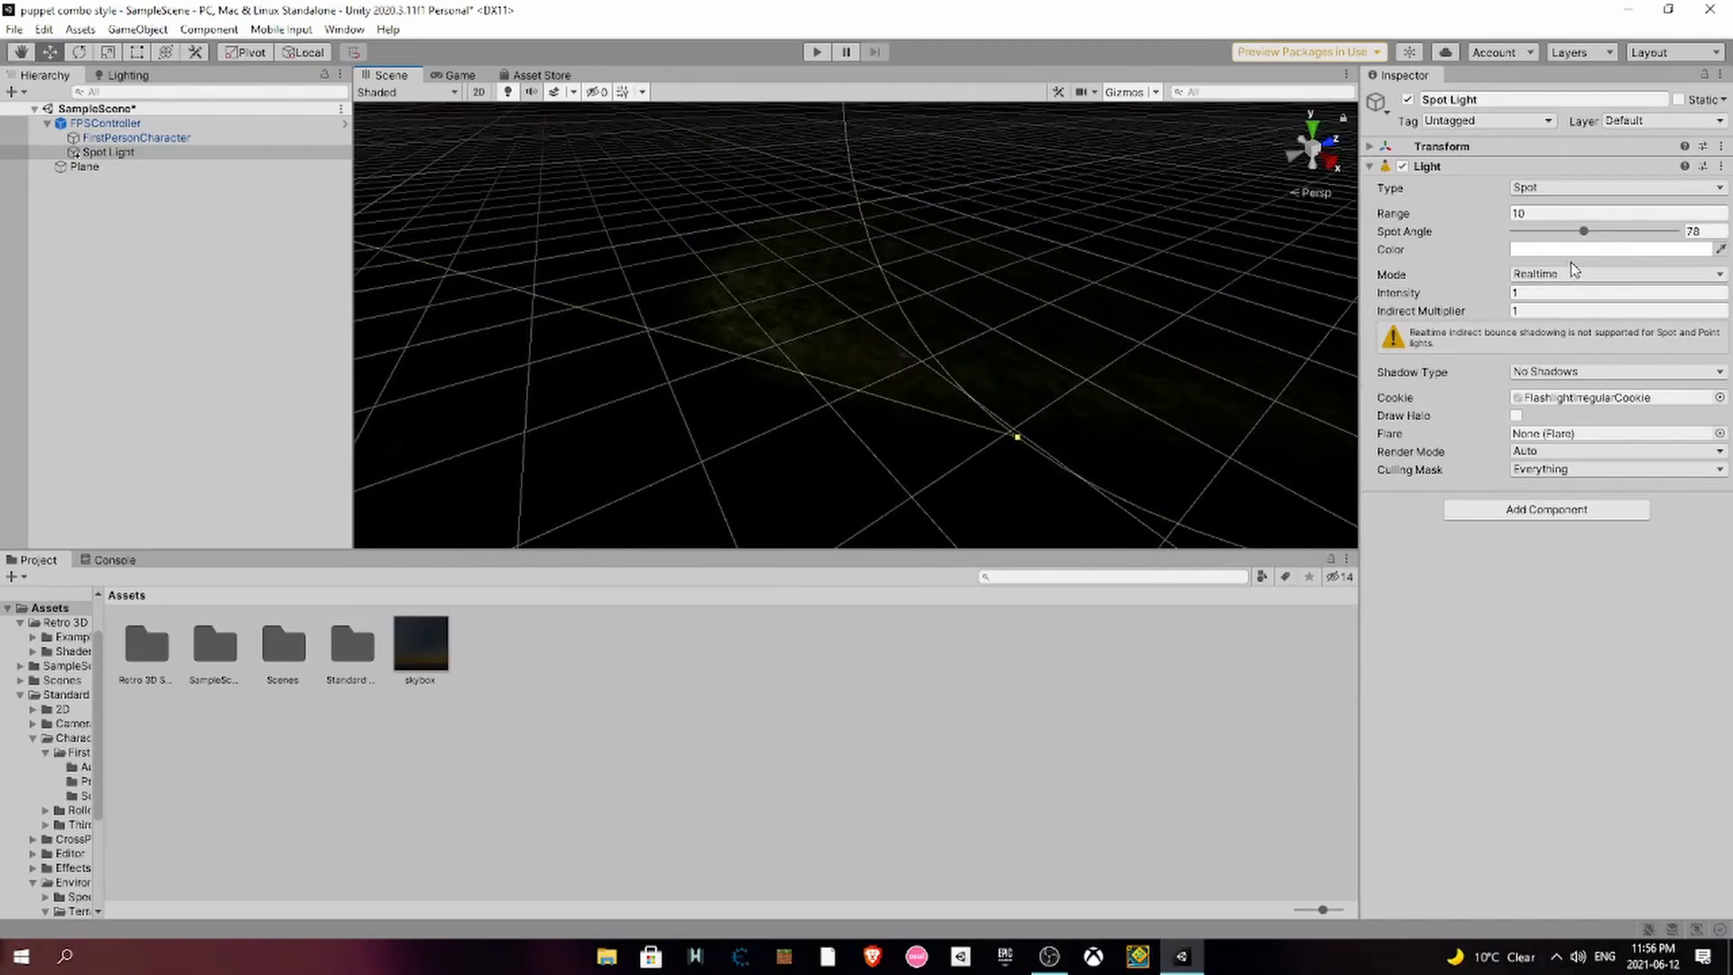
# - Set the spotlight's Intensity to 1.6, Range to 14.46 and Spot Angle to 151, and play the scene to test it
pyautogui.moveTo(1503, 300); pyautogui.dragTo(1526, 300)
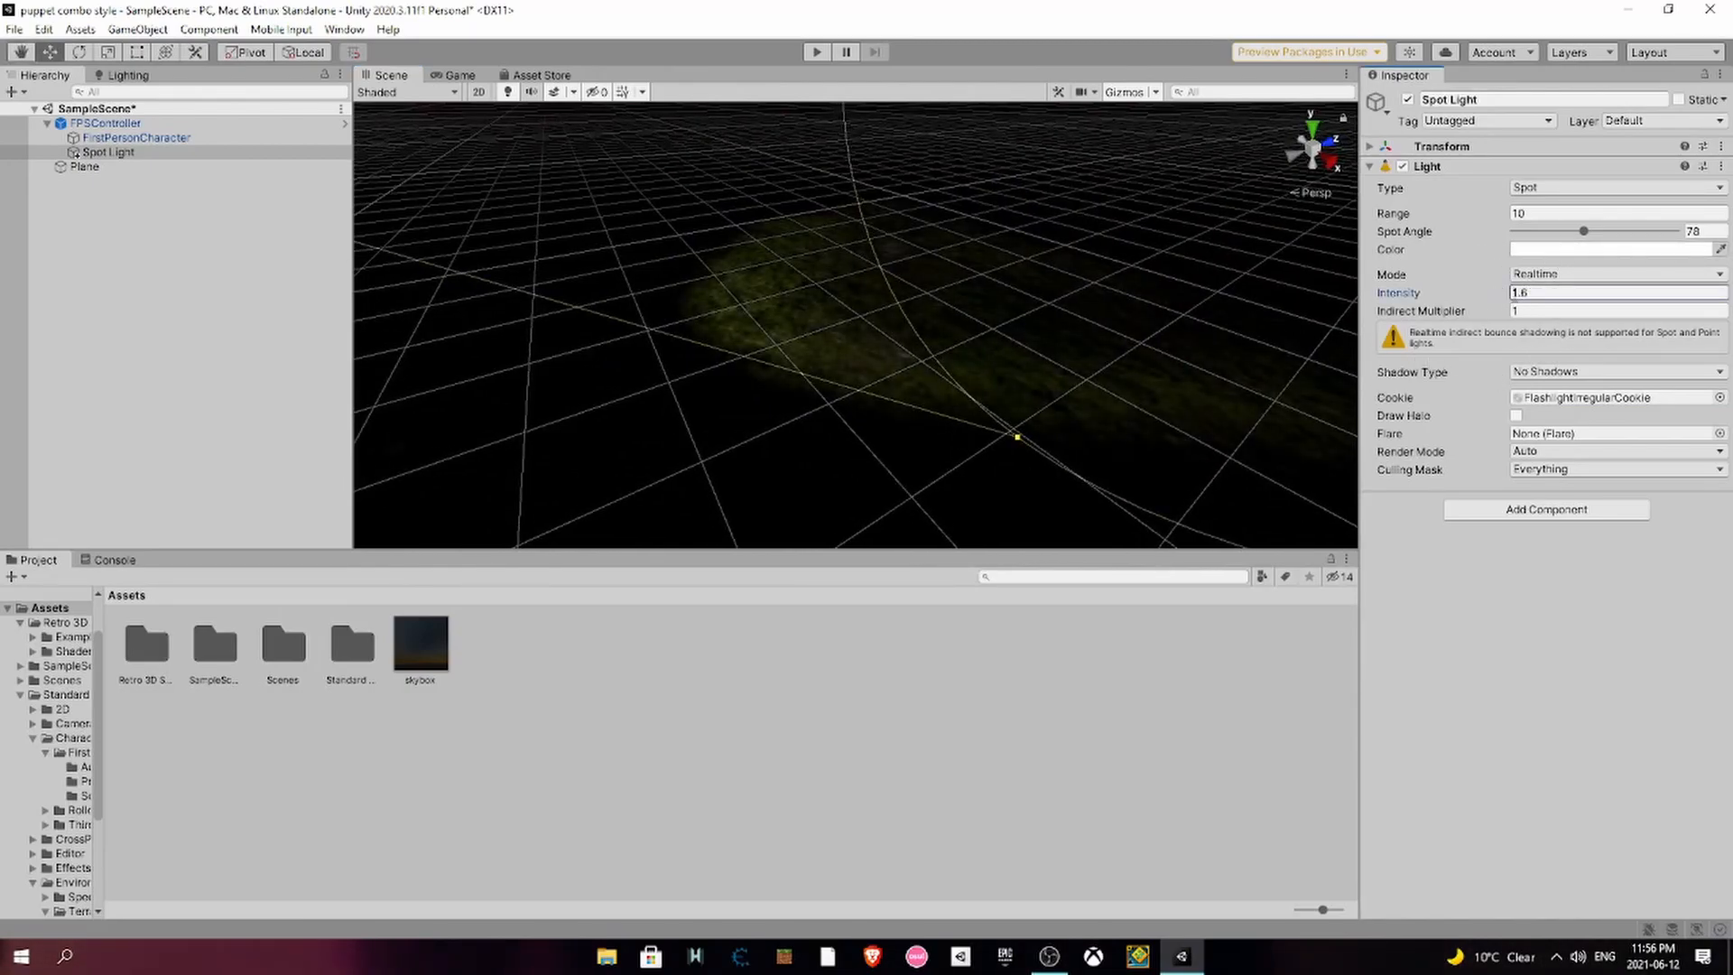
pyautogui.moveTo(1465, 215); pyautogui.dragTo(1650, 233)
pyautogui.keyDown('alt'); pyautogui.moveTo(1312, 294); pyautogui.dragTo(853, 343); pyautogui.keyUp('alt')
pyautogui.click(815, 52)
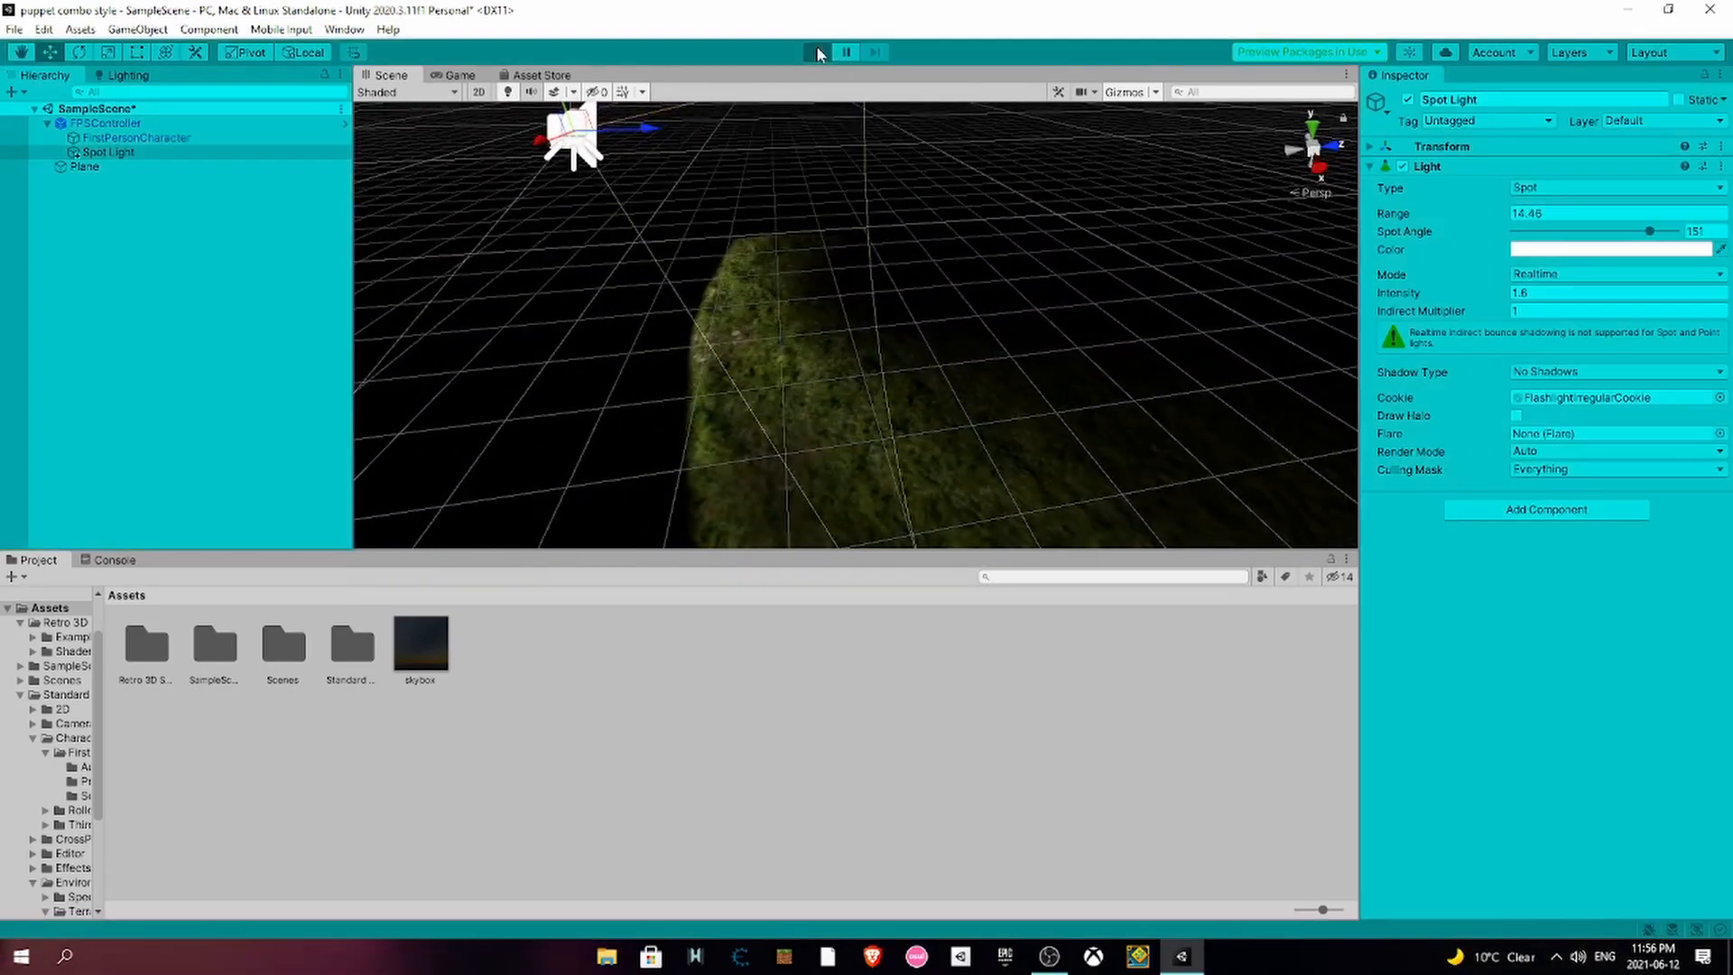
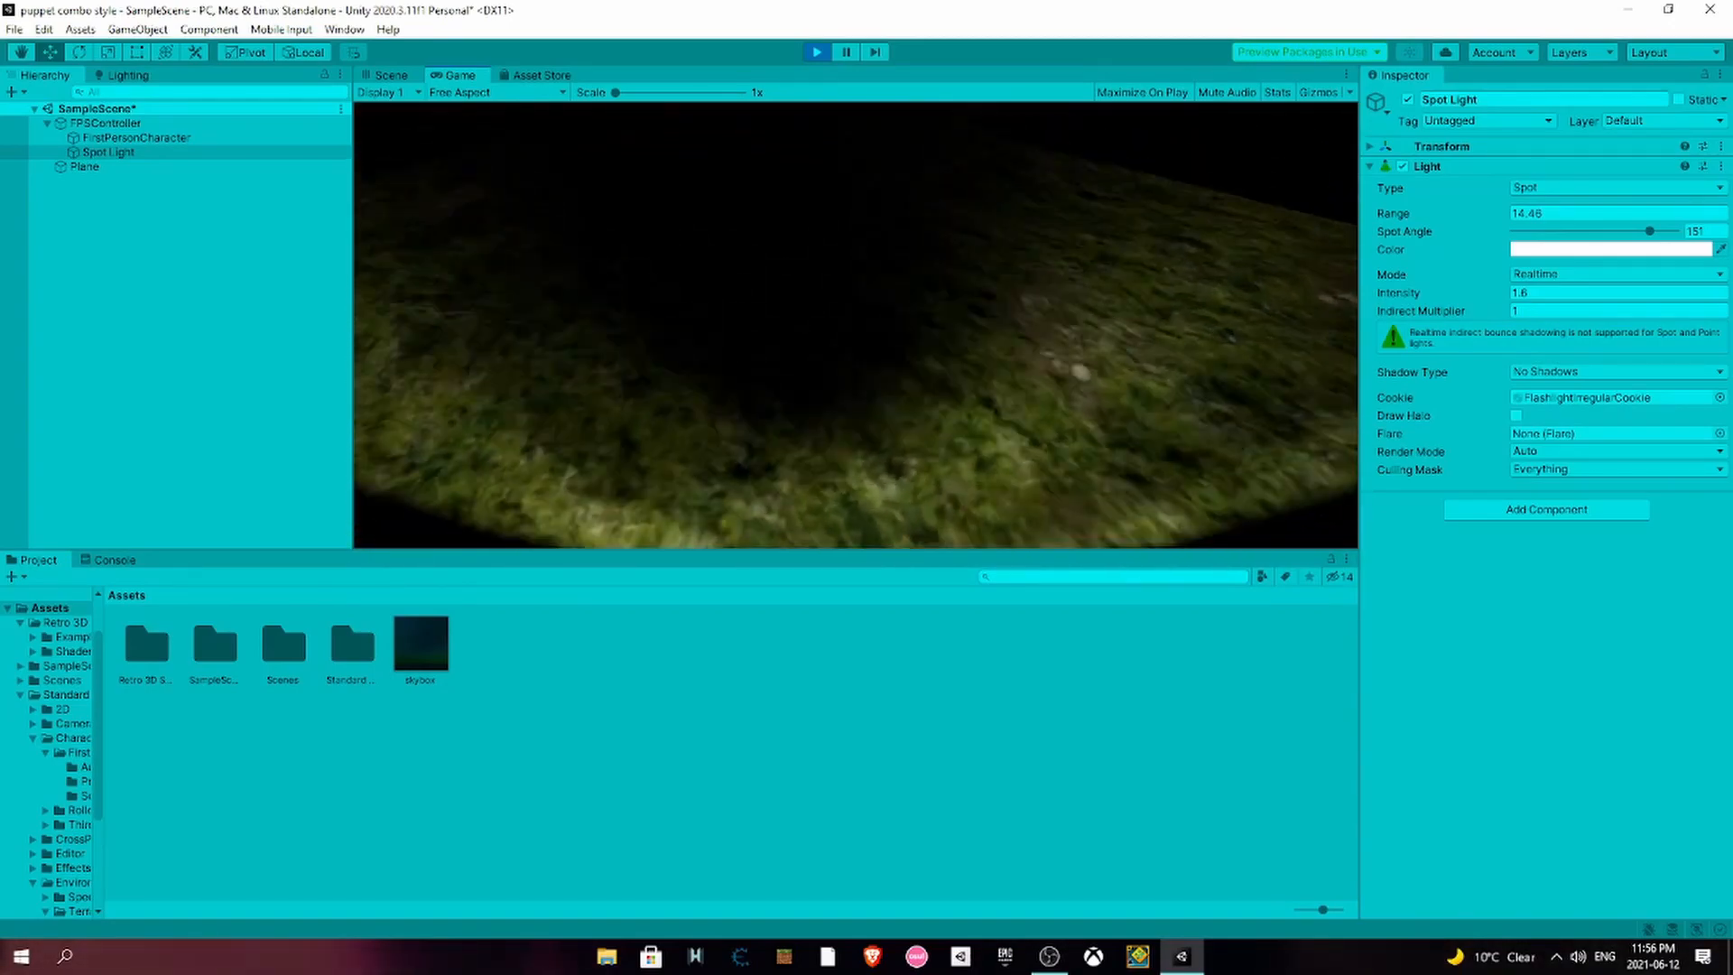
# - Move the Spot Light slightly forward along the Z axis, ahead of the character's camera, and play the scene to test it
pyautogui.press('Escape')
pyautogui.click(817, 51)
pyautogui.keyDown('alt'); pyautogui.moveTo(795, 262); pyautogui.dragTo(737, 162); pyautogui.keyUp('alt')
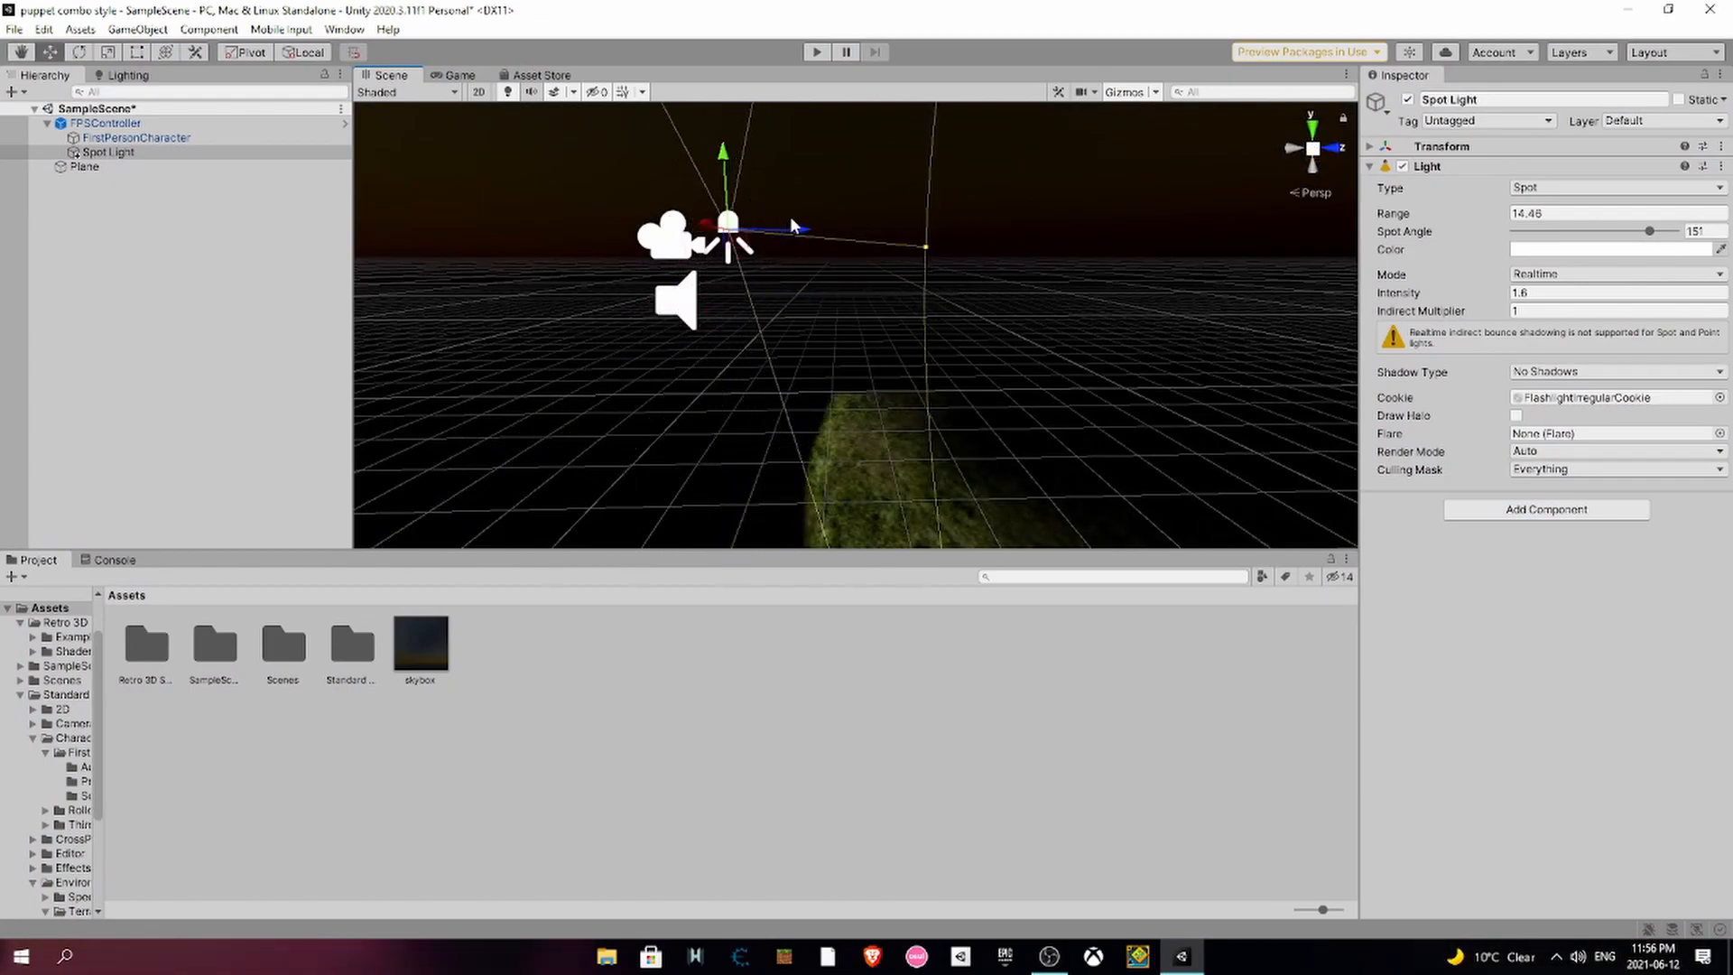
pyautogui.click(791, 215)
pyautogui.click(668, 236)
pyautogui.click(729, 224)
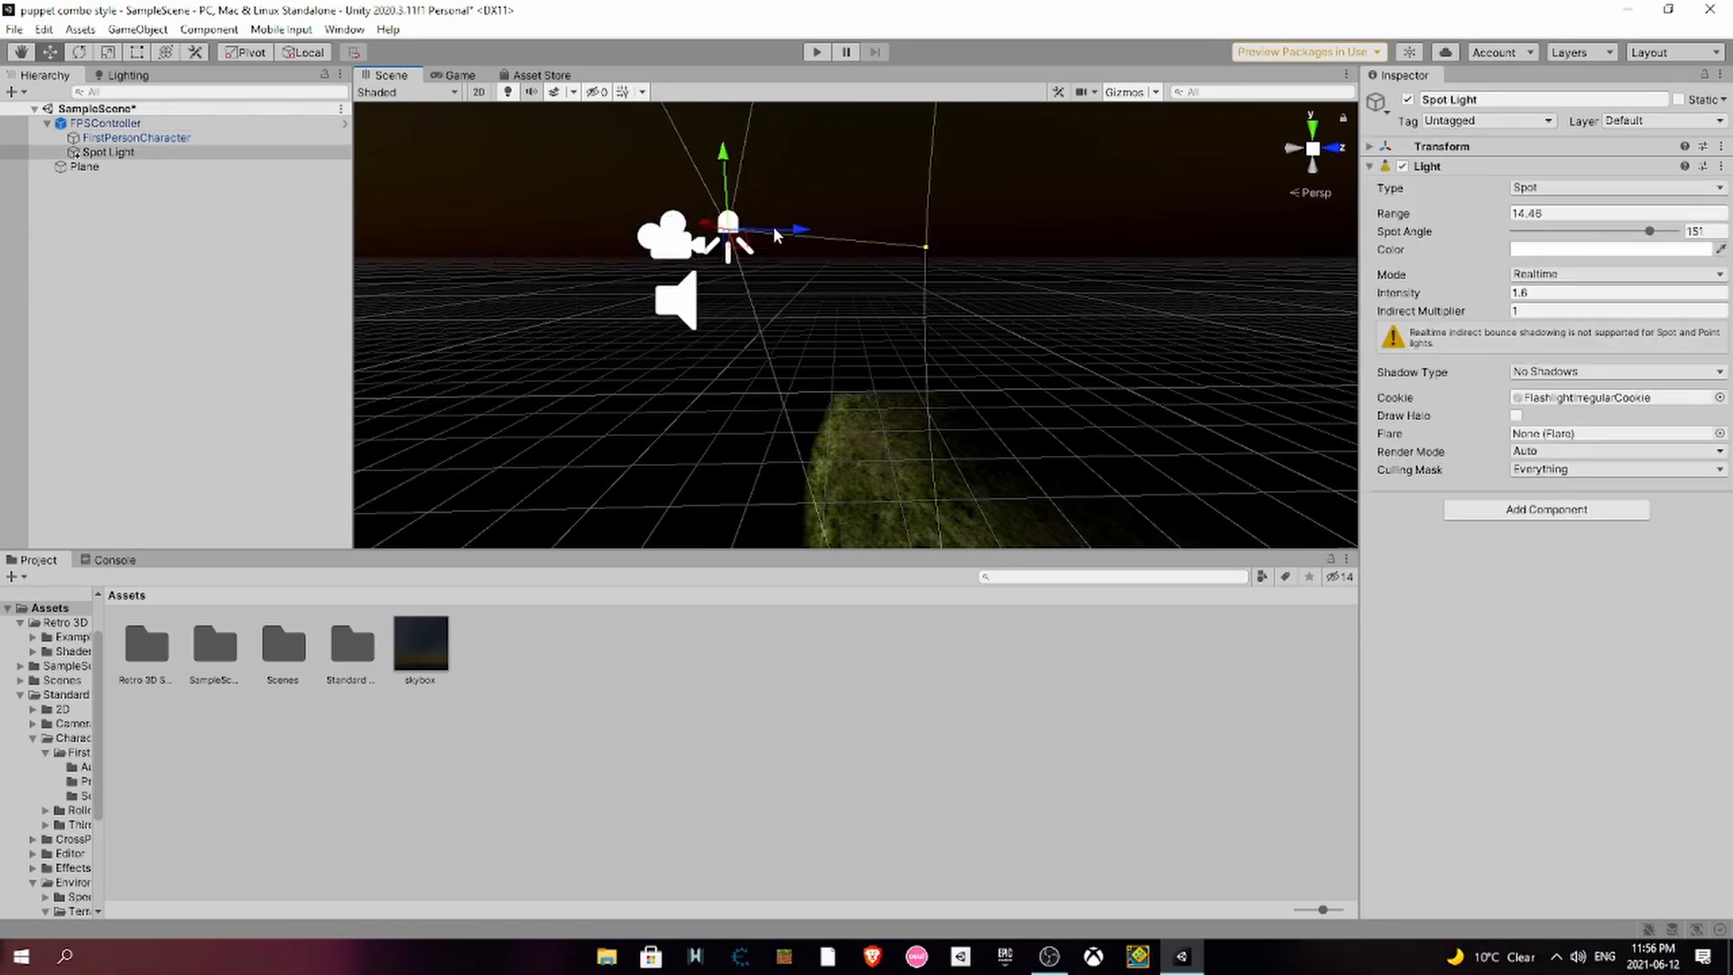
pyautogui.moveTo(765, 227); pyautogui.dragTo(809, 228)
pyautogui.click(816, 53)
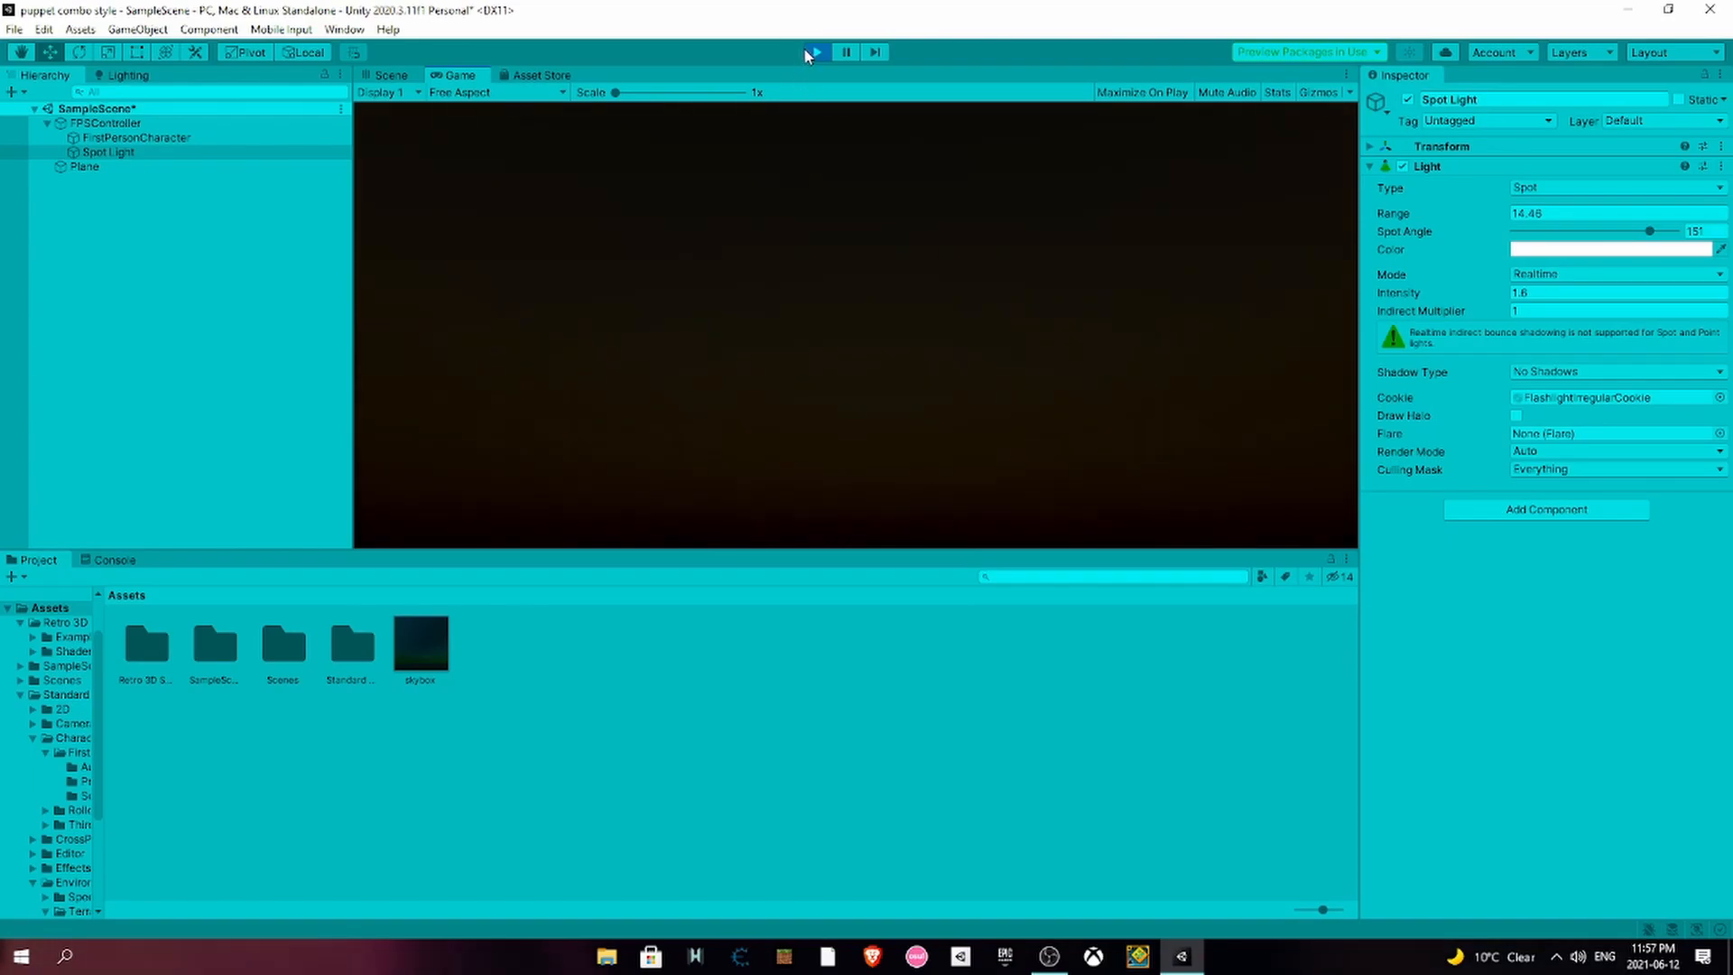
# - Make the Spot Light a child of FirstPersonCharacter outside play mode and replay the scene
pyautogui.click(815, 52)
pyautogui.moveTo(106, 153); pyautogui.dragTo(121, 139)
pyautogui.click(812, 54)
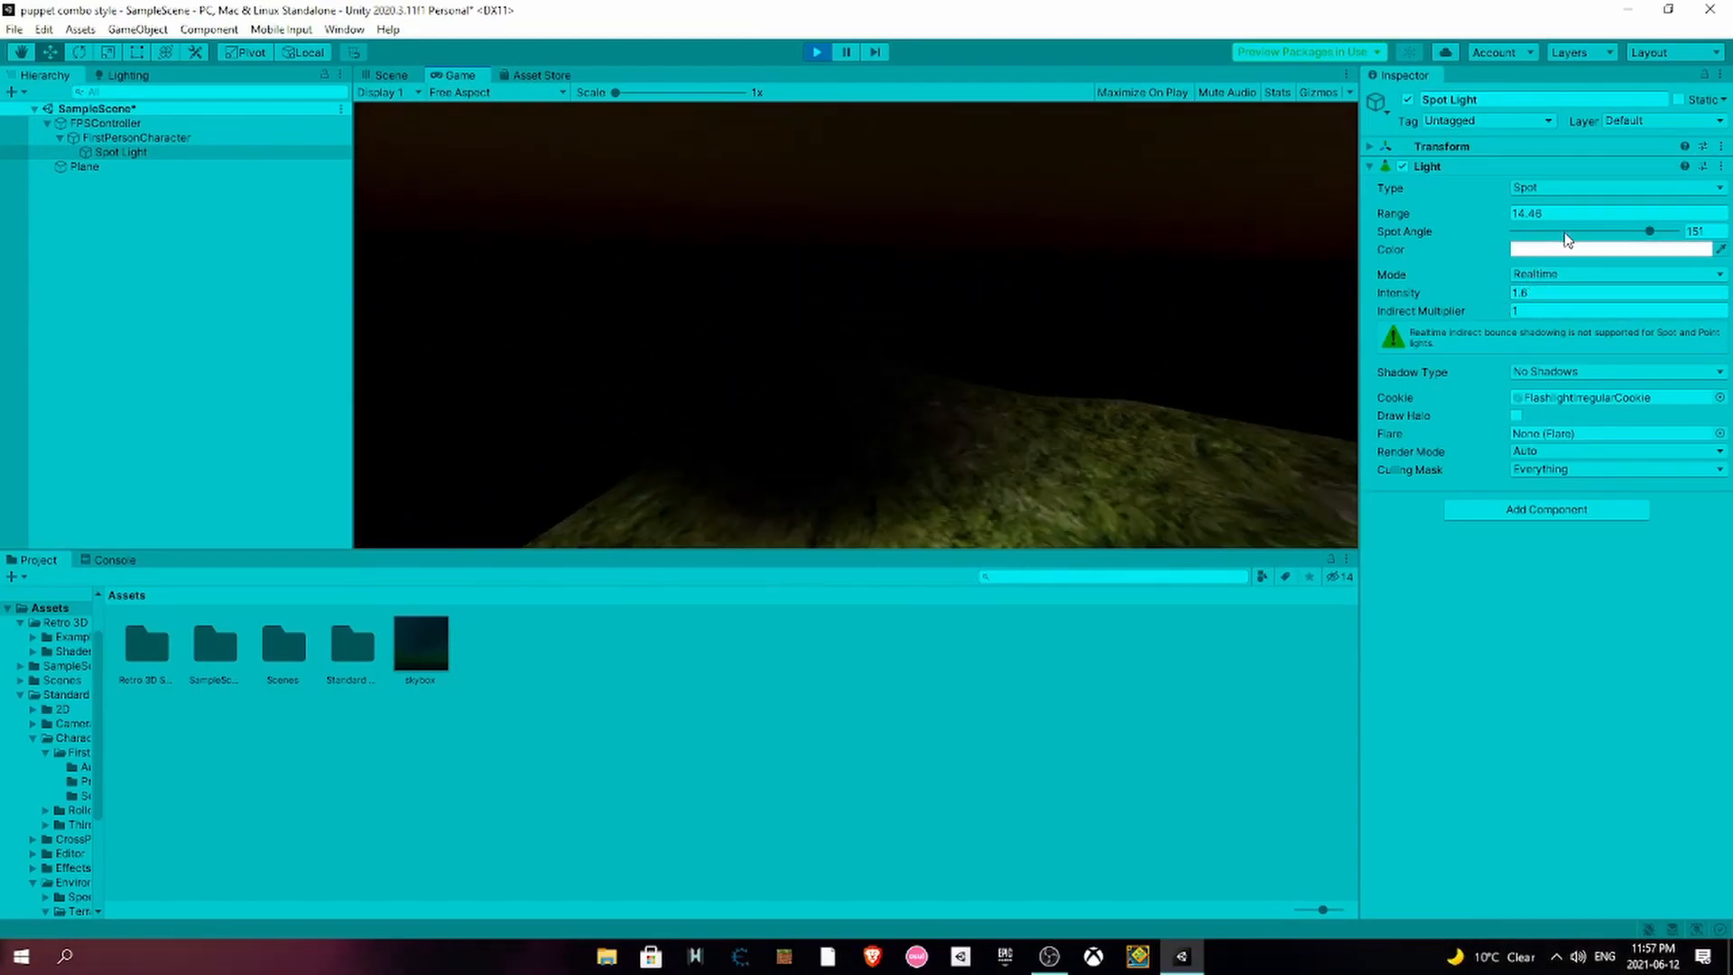
# - Try narrower and wider Spot Angles up to 157 and a Range of 8.19 on the Spot Light during play, ending with play stopped
pyautogui.moveTo(1648, 231); pyautogui.dragTo(1572, 232)
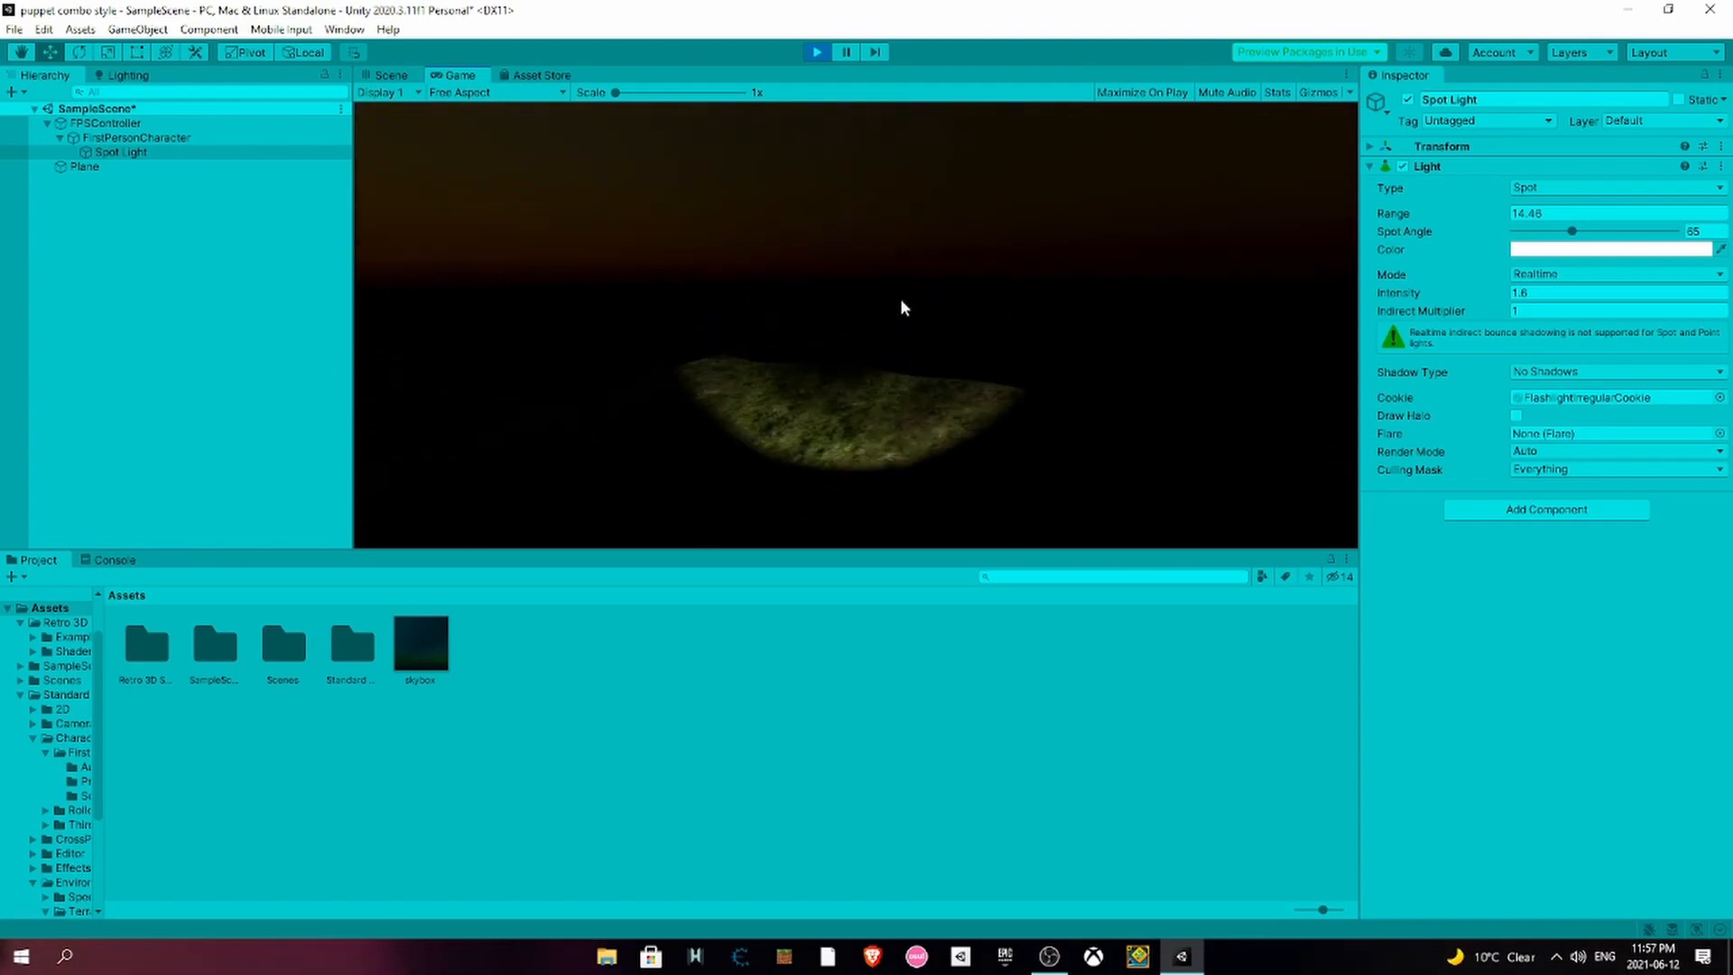
pyautogui.moveTo(1580, 234); pyautogui.dragTo(1611, 231)
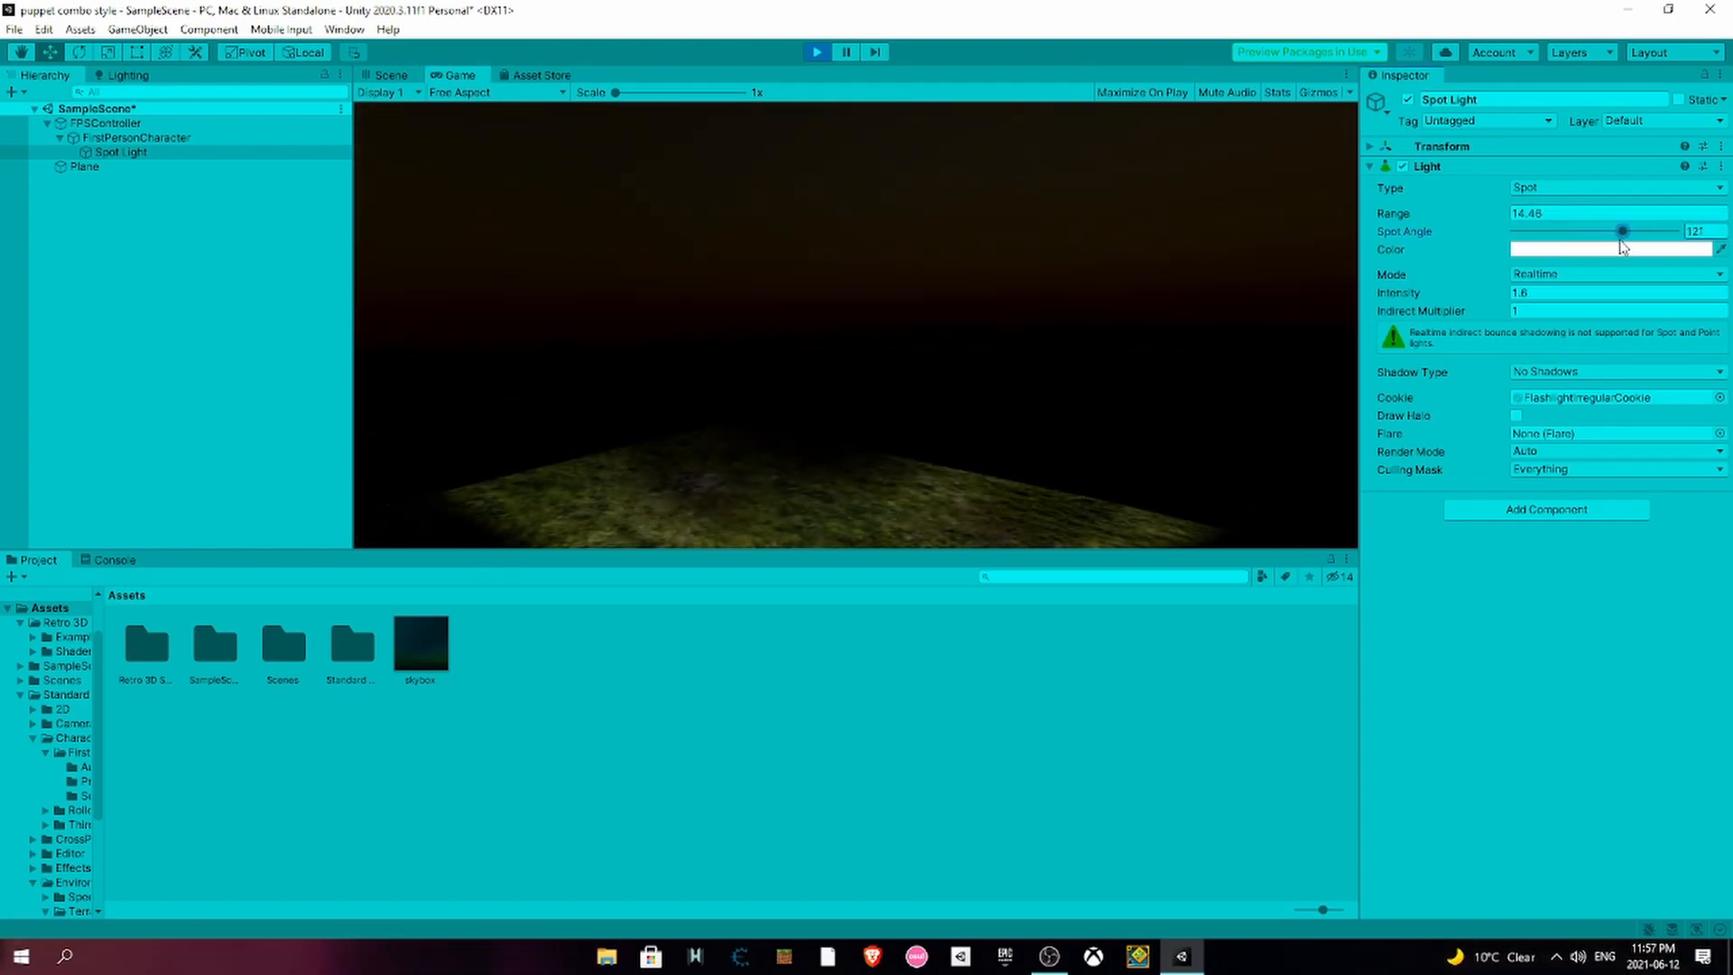
pyautogui.moveTo(1415, 217); pyautogui.dragTo(1248, 245)
pyautogui.moveTo(1614, 237); pyautogui.dragTo(1578, 233)
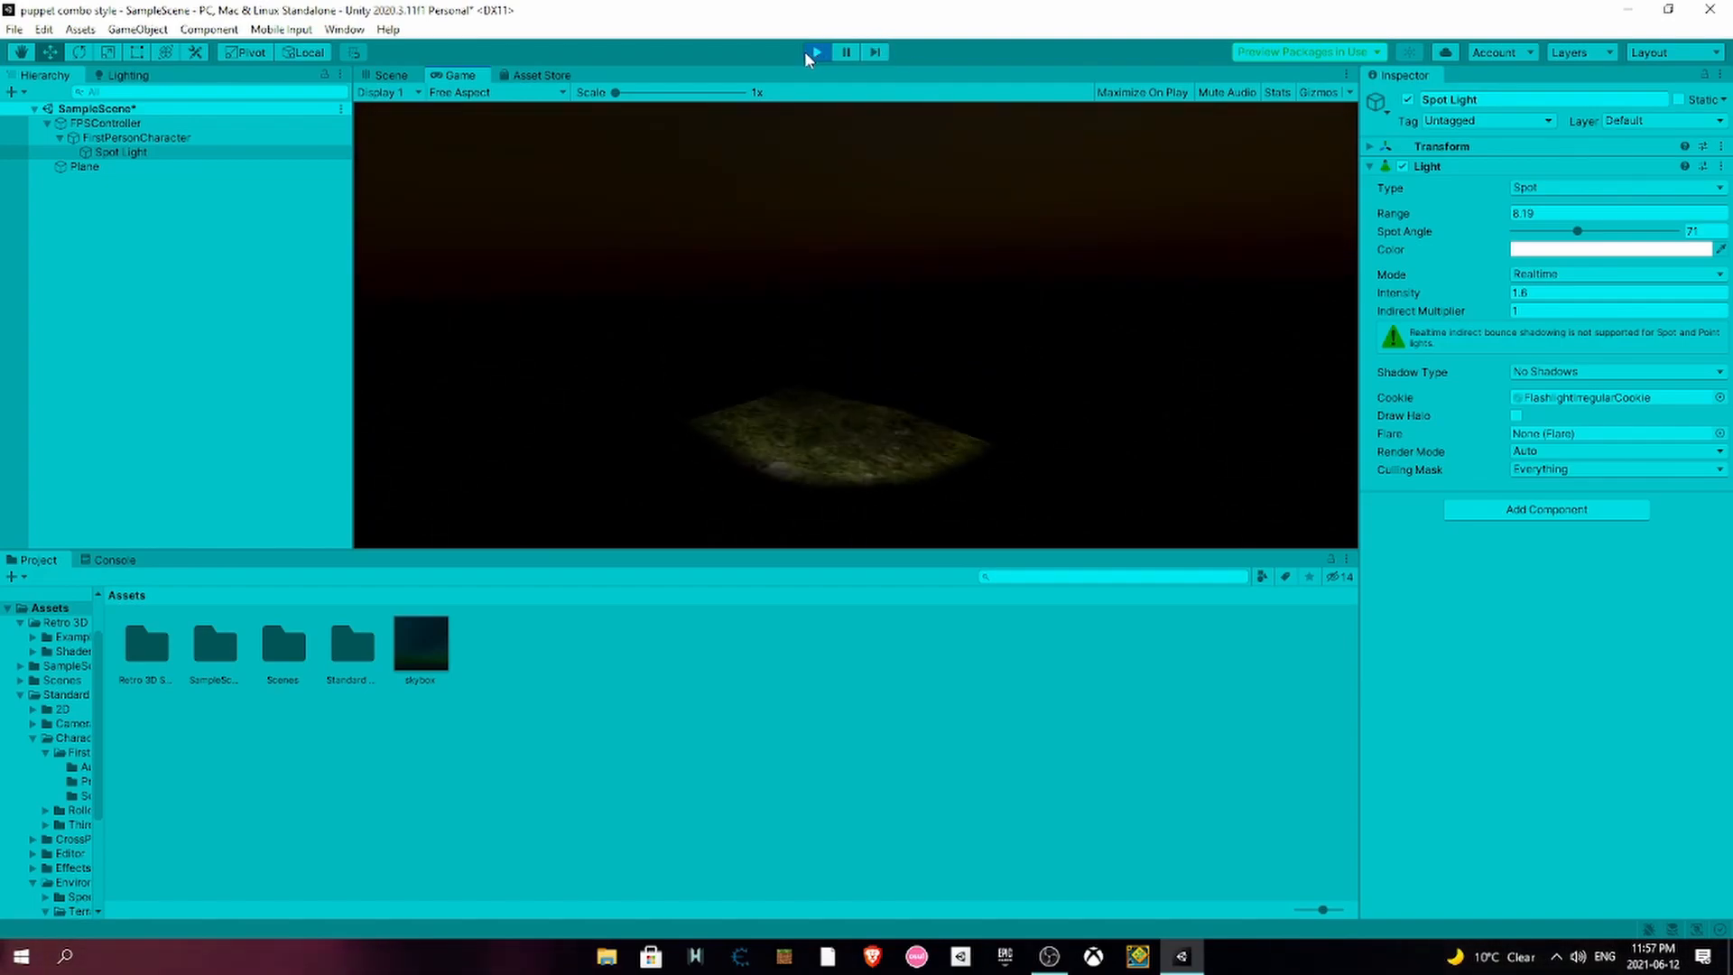
pyautogui.moveTo(1575, 228); pyautogui.dragTo(1657, 227)
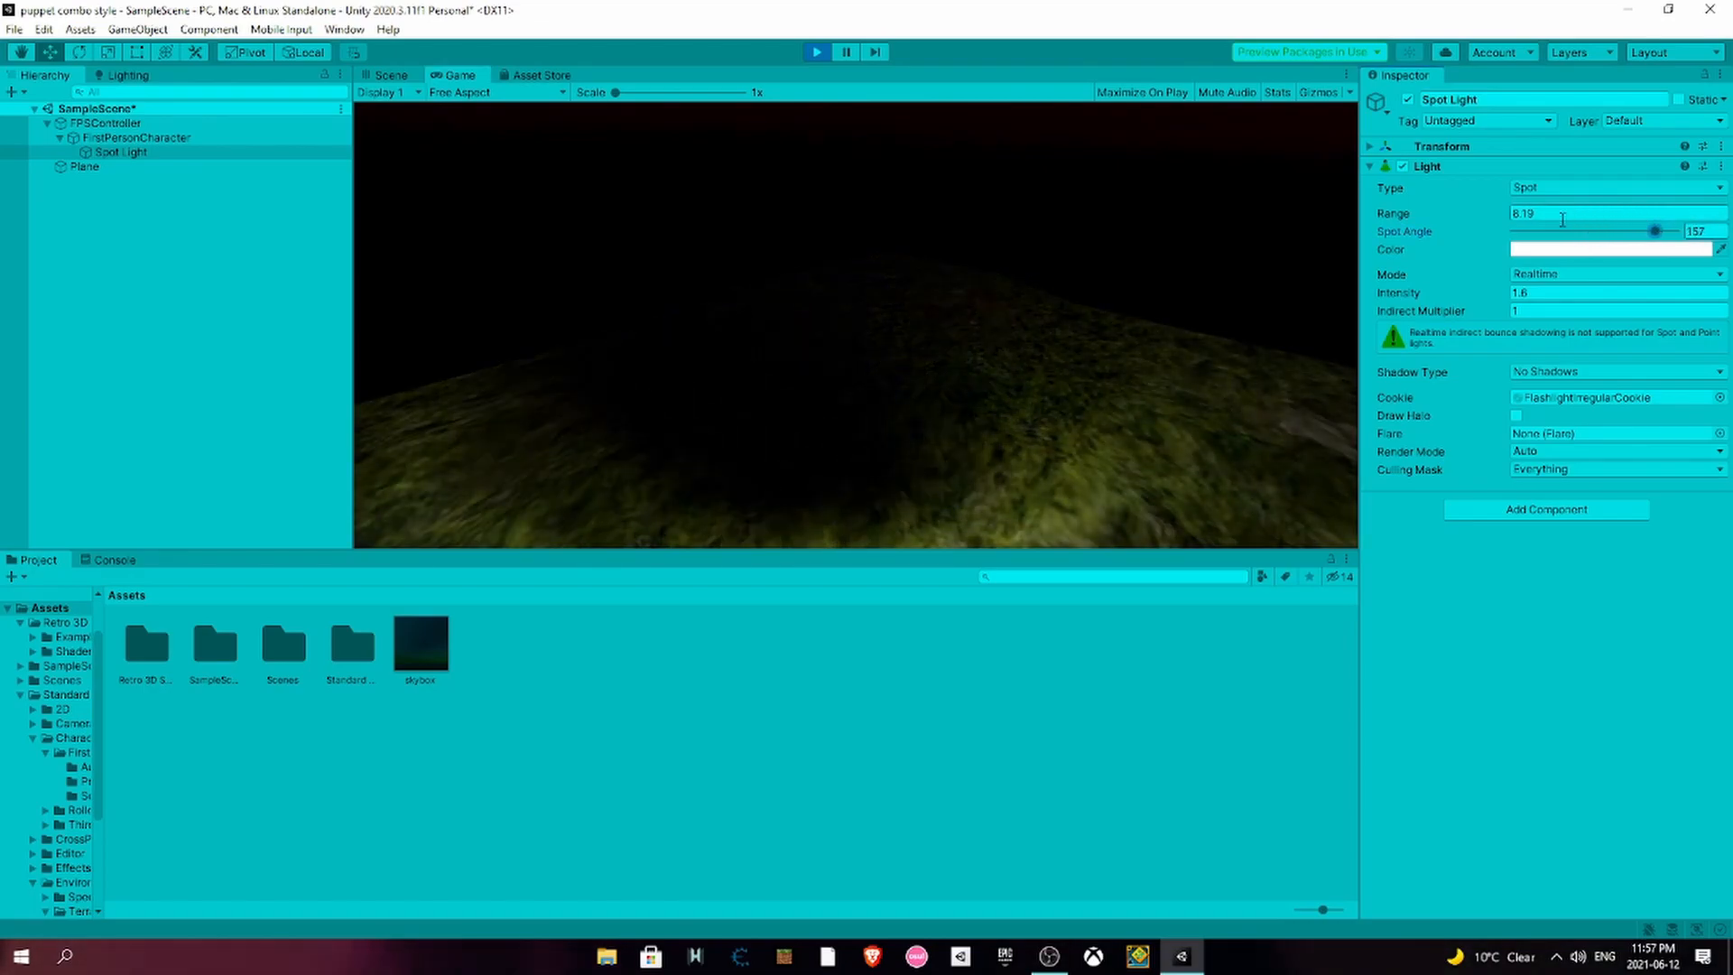
pyautogui.click(816, 52)
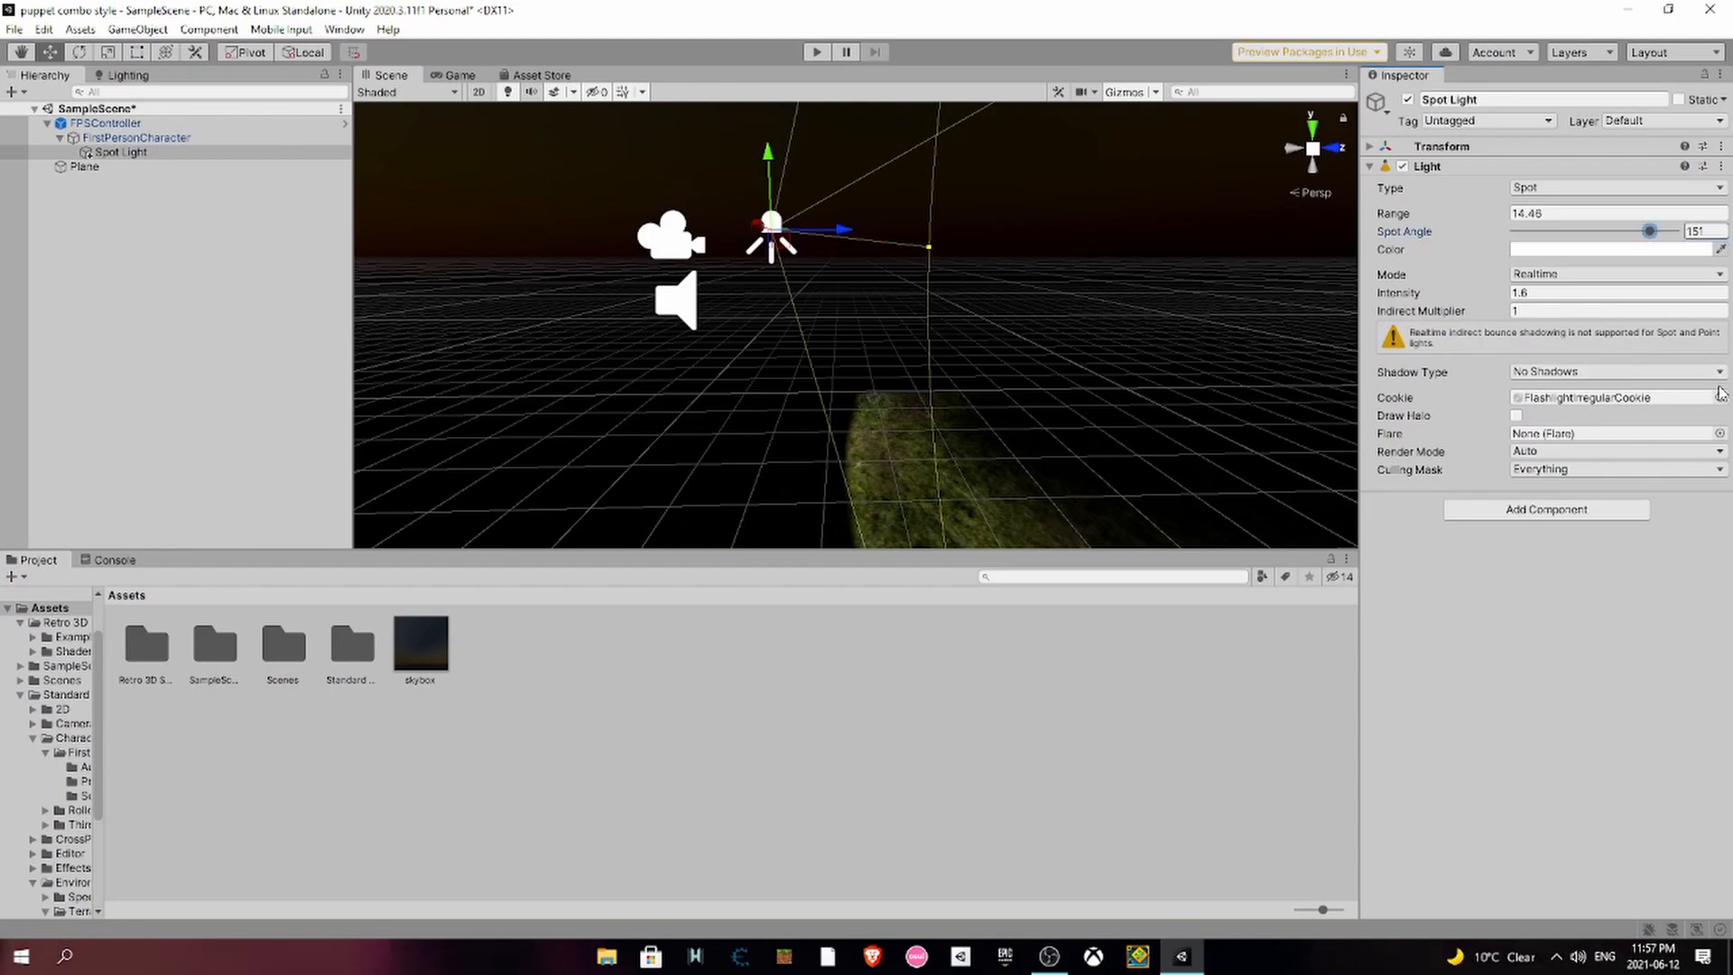
# - Replace the Spot Light's cookie with the concentric-ring flashlight texture and inspect the lit Plane in the Scene view
pyautogui.click(1720, 397)
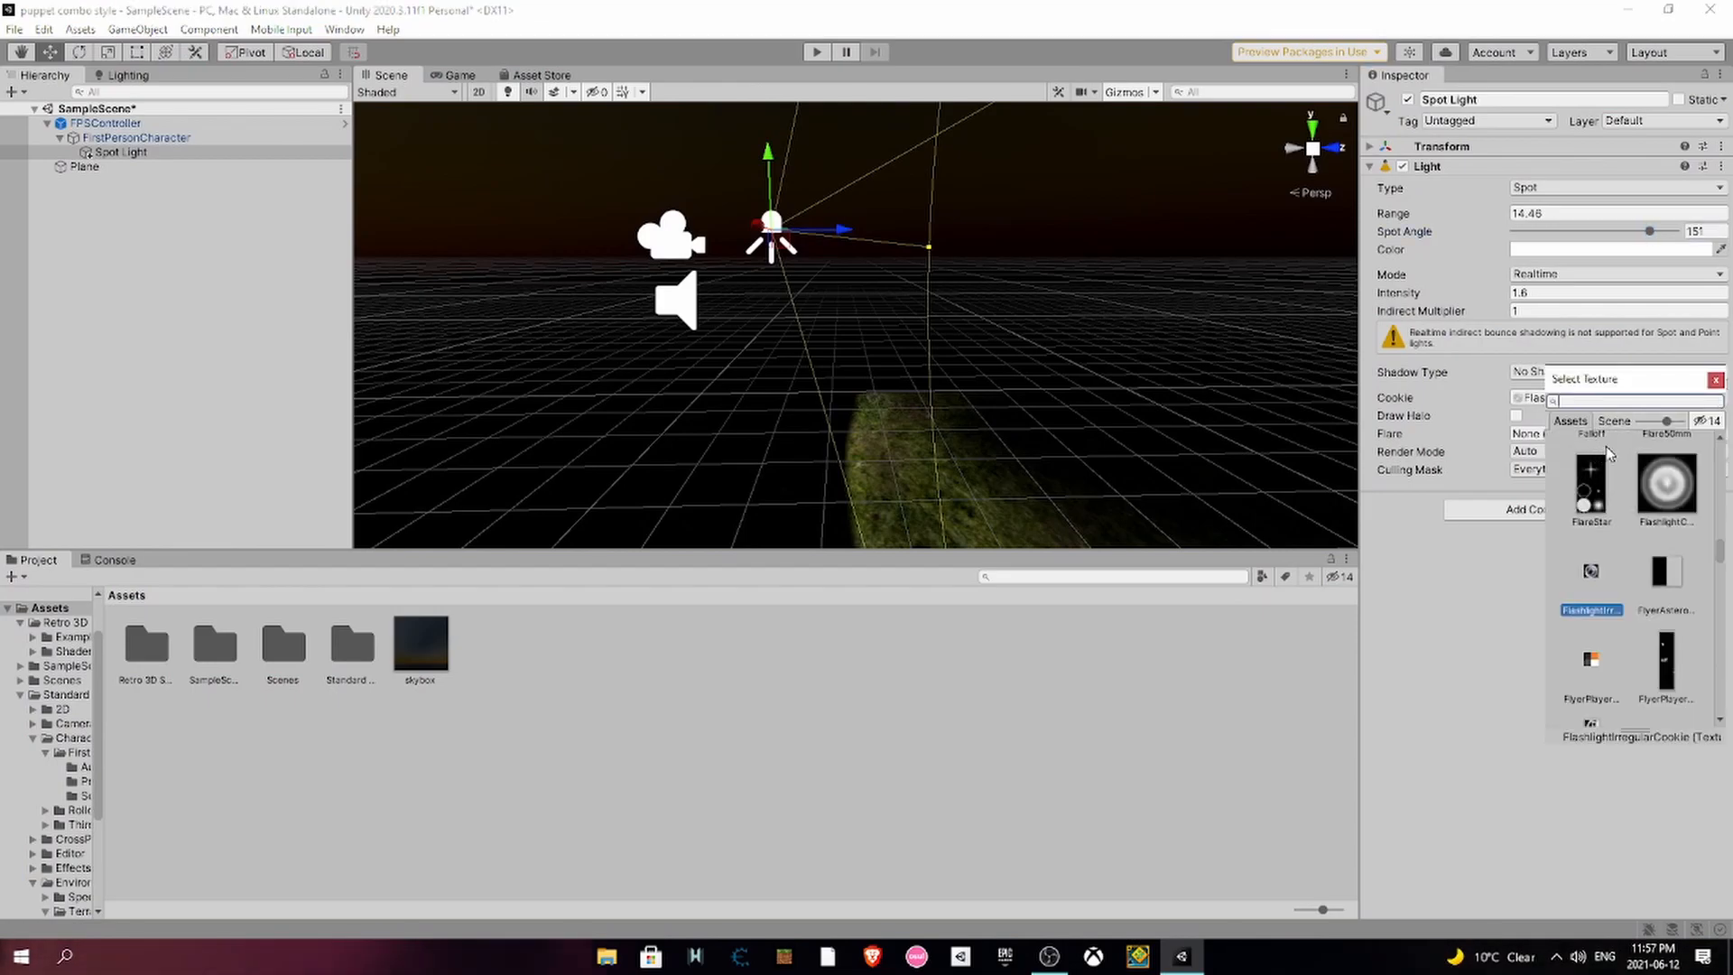
pyautogui.doubleClick(1677, 478)
pyautogui.keyDown('alt'); pyautogui.moveTo(977, 353); pyautogui.dragTo(1255, 483); pyautogui.keyUp('alt')
pyautogui.click(1136, 719)
pyautogui.keyDown('alt'); pyautogui.moveTo(896, 395); pyautogui.dragTo(956, 398); pyautogui.keyUp('alt')
pyautogui.click(955, 398)
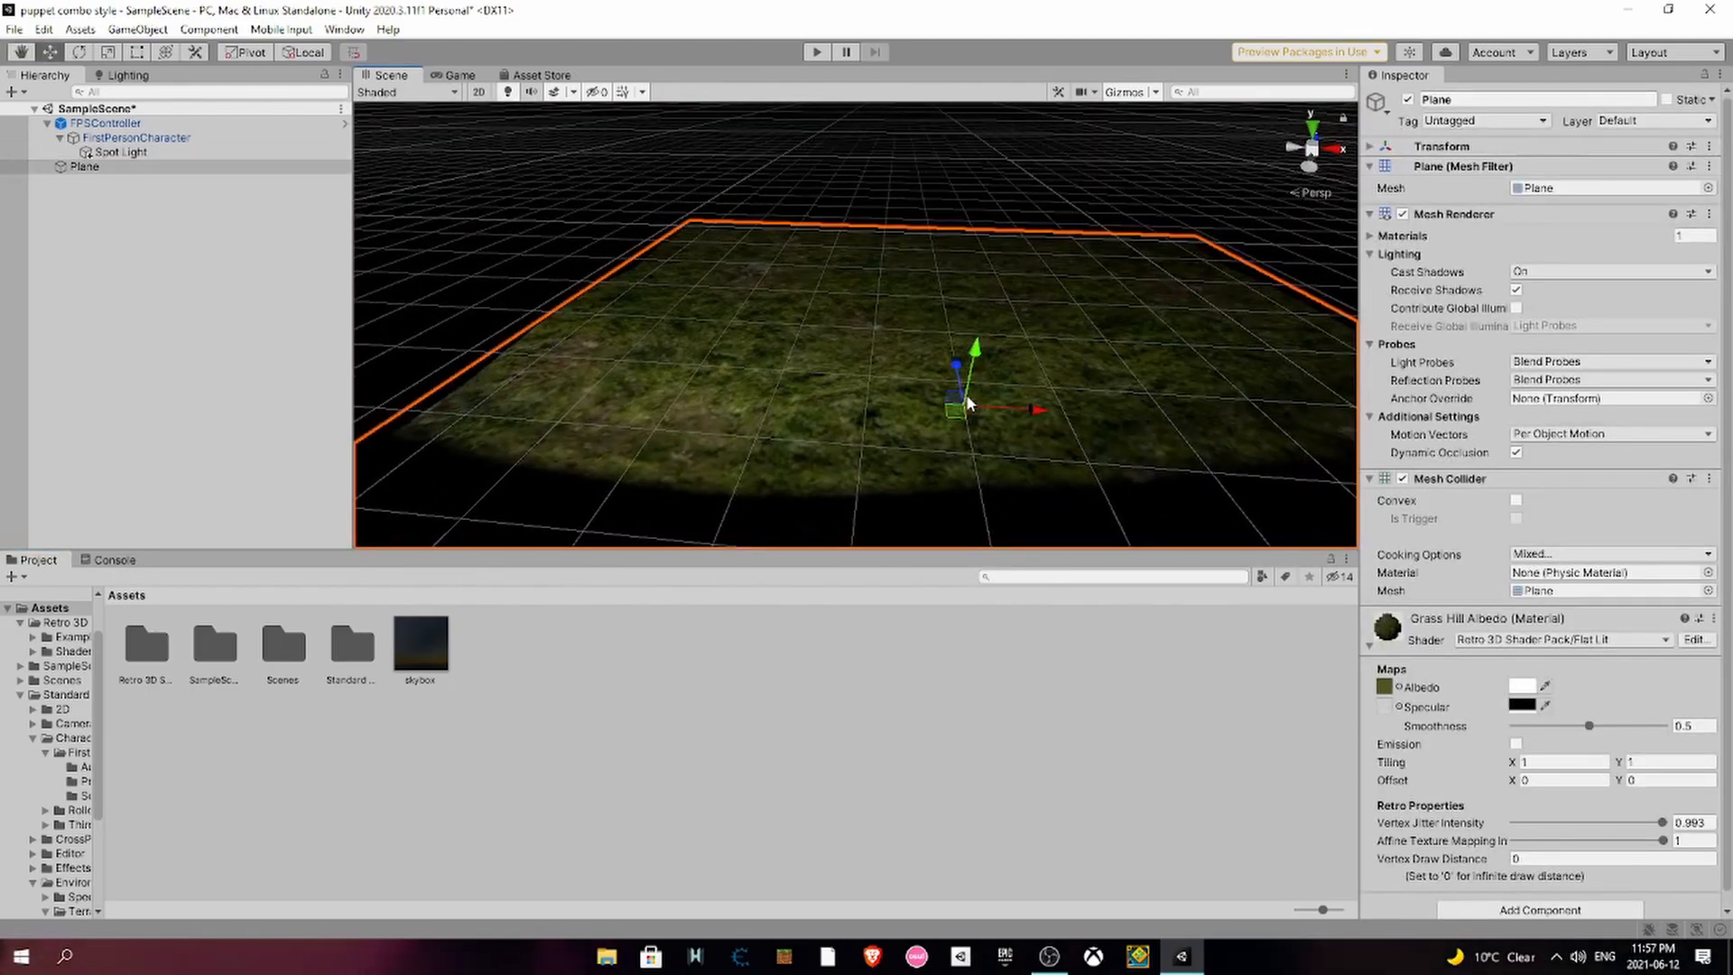
pyautogui.scroll(-1, 1606, 713)
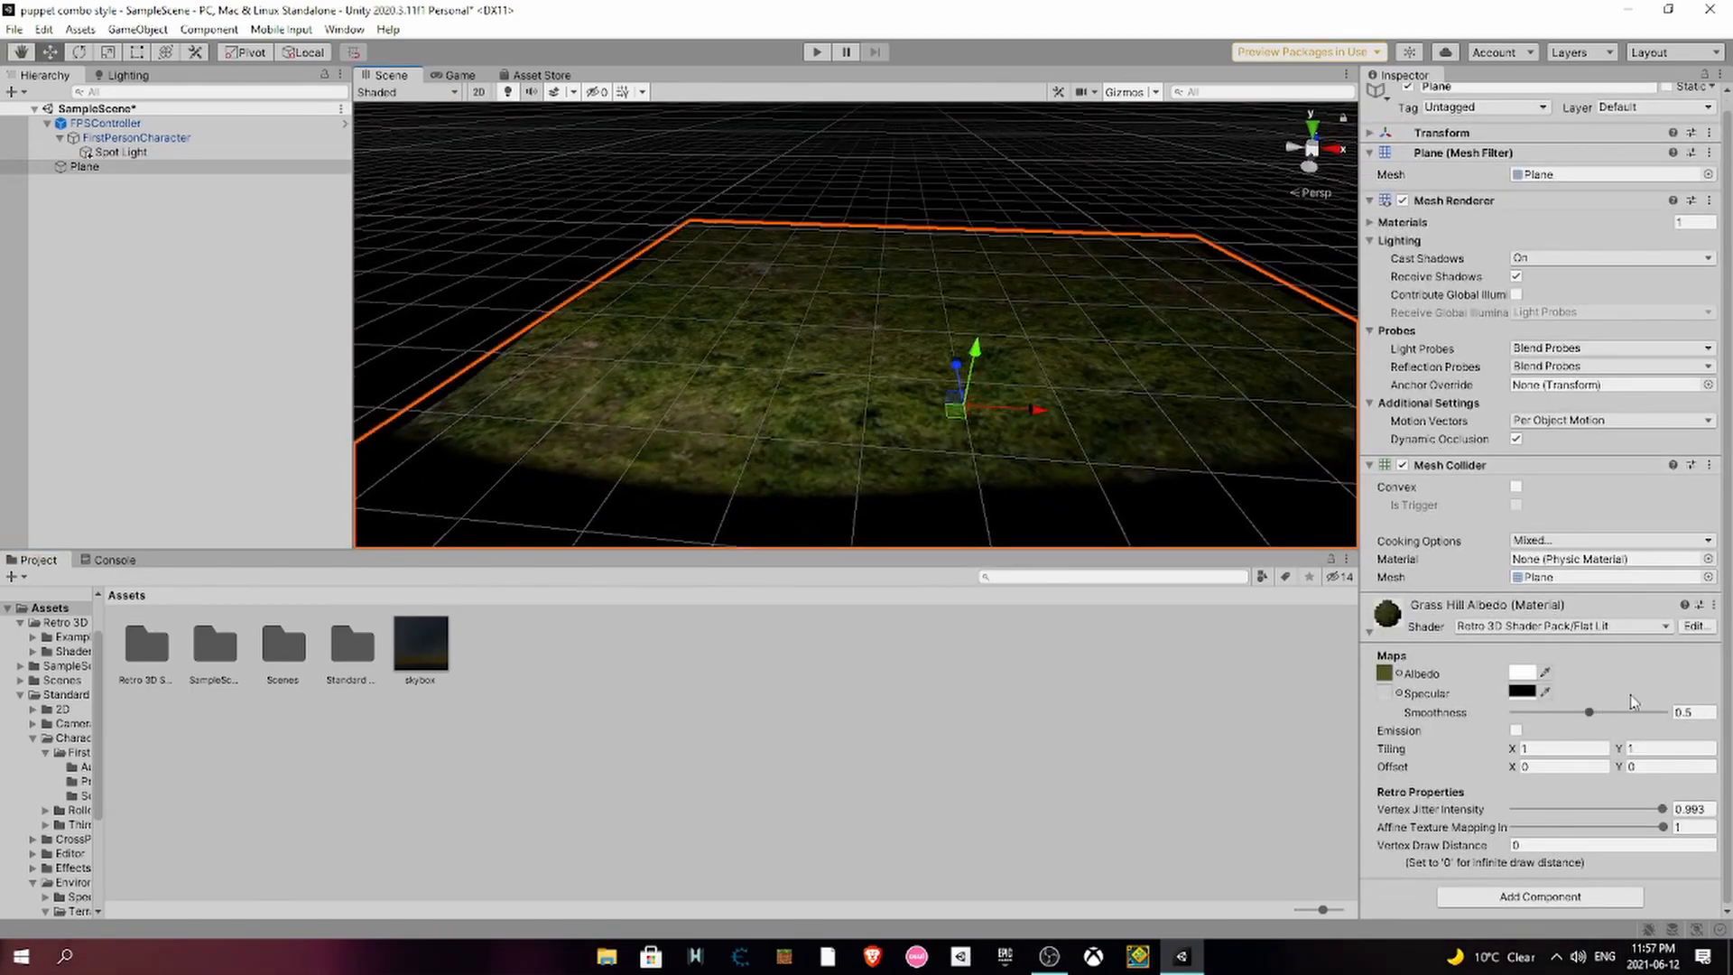
pyautogui.click(1143, 760)
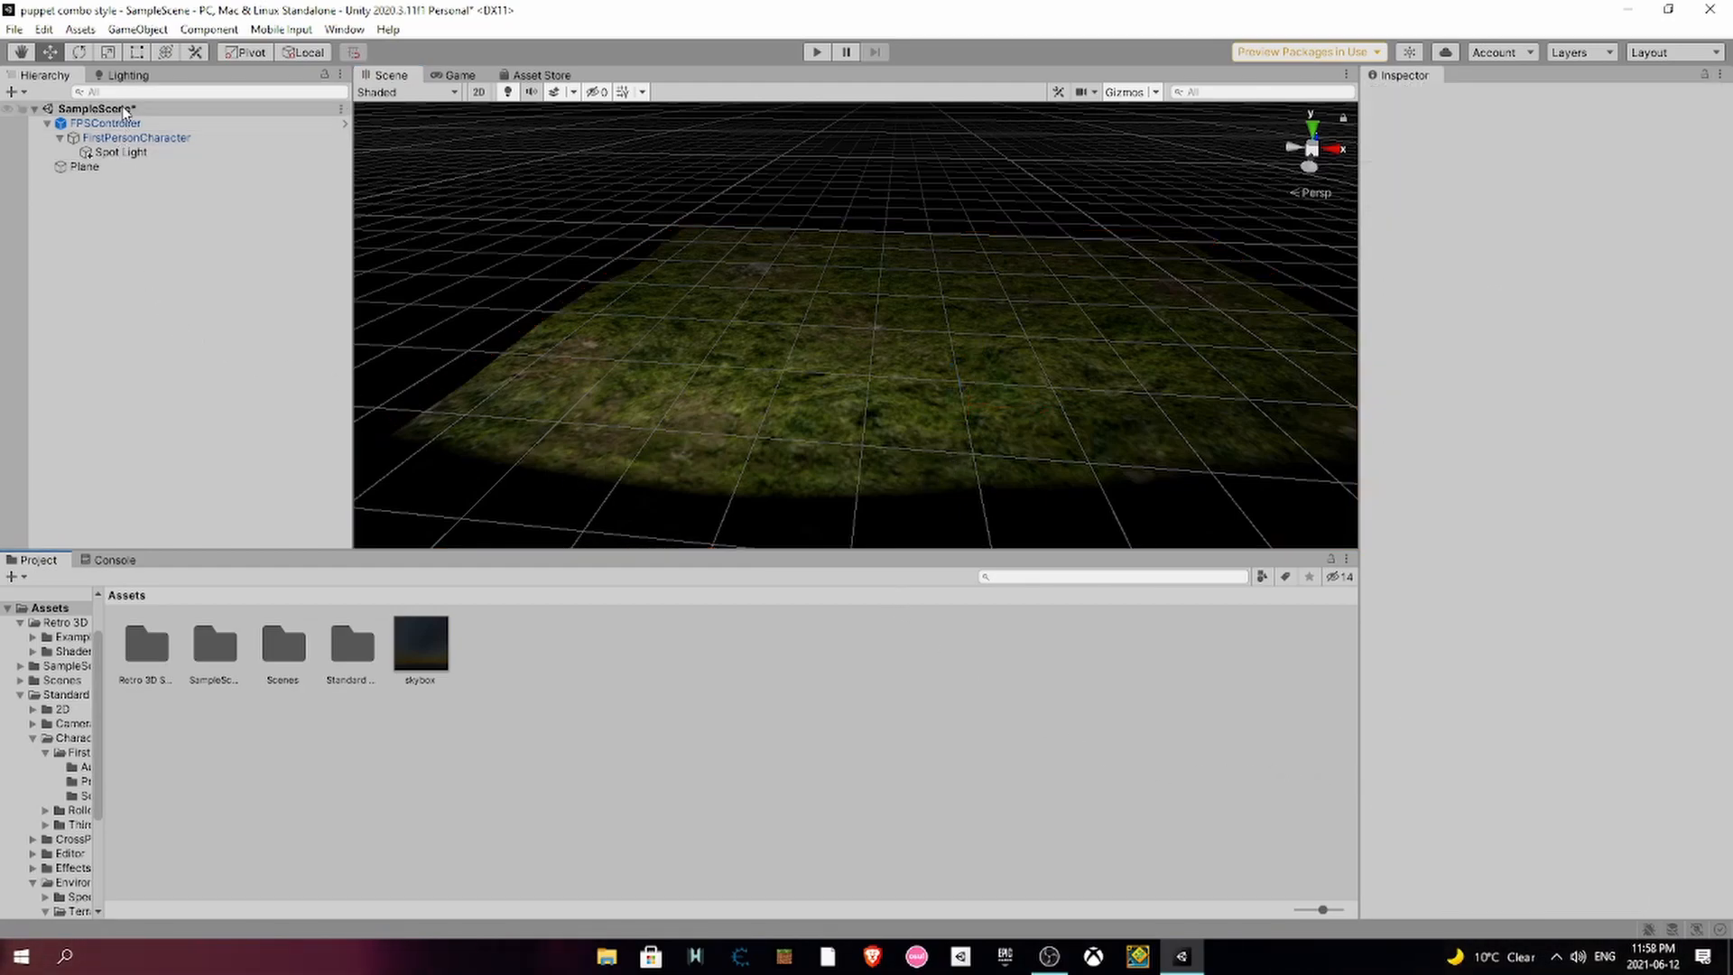
# - Try the Retro Effects override on FirstPersonCharacter's Post-process Volume and remove it again
pyautogui.click(135, 137)
pyautogui.scroll(-3, 1528, 425)
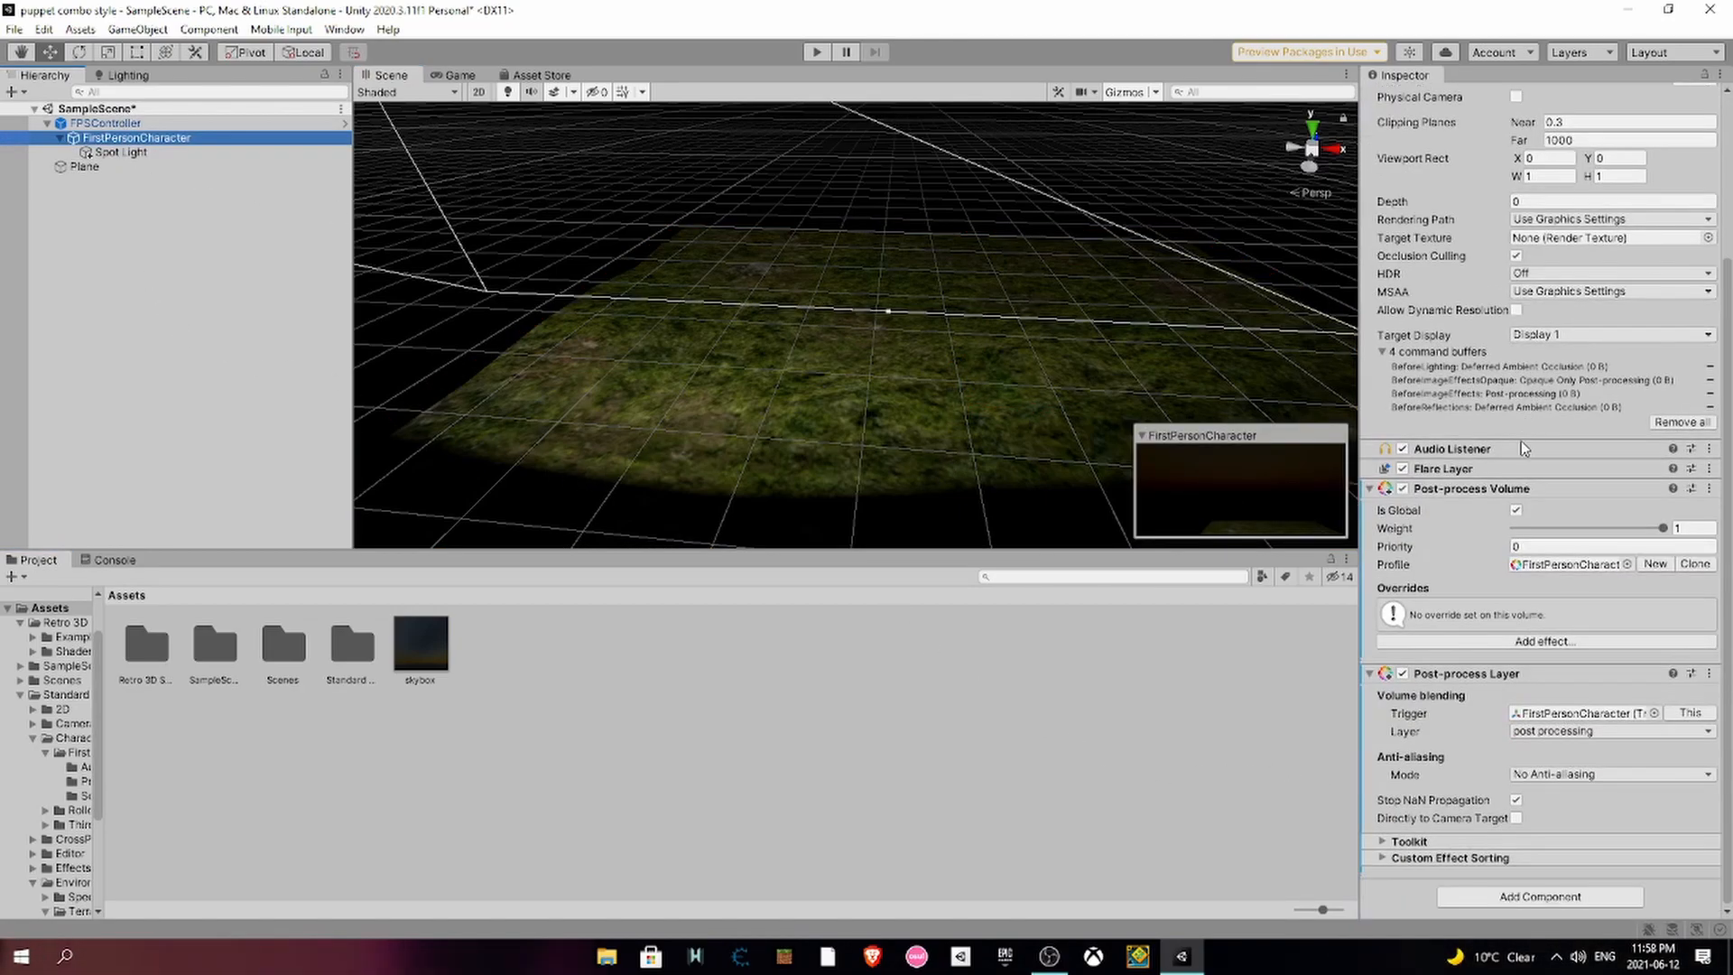
pyautogui.click(1533, 647)
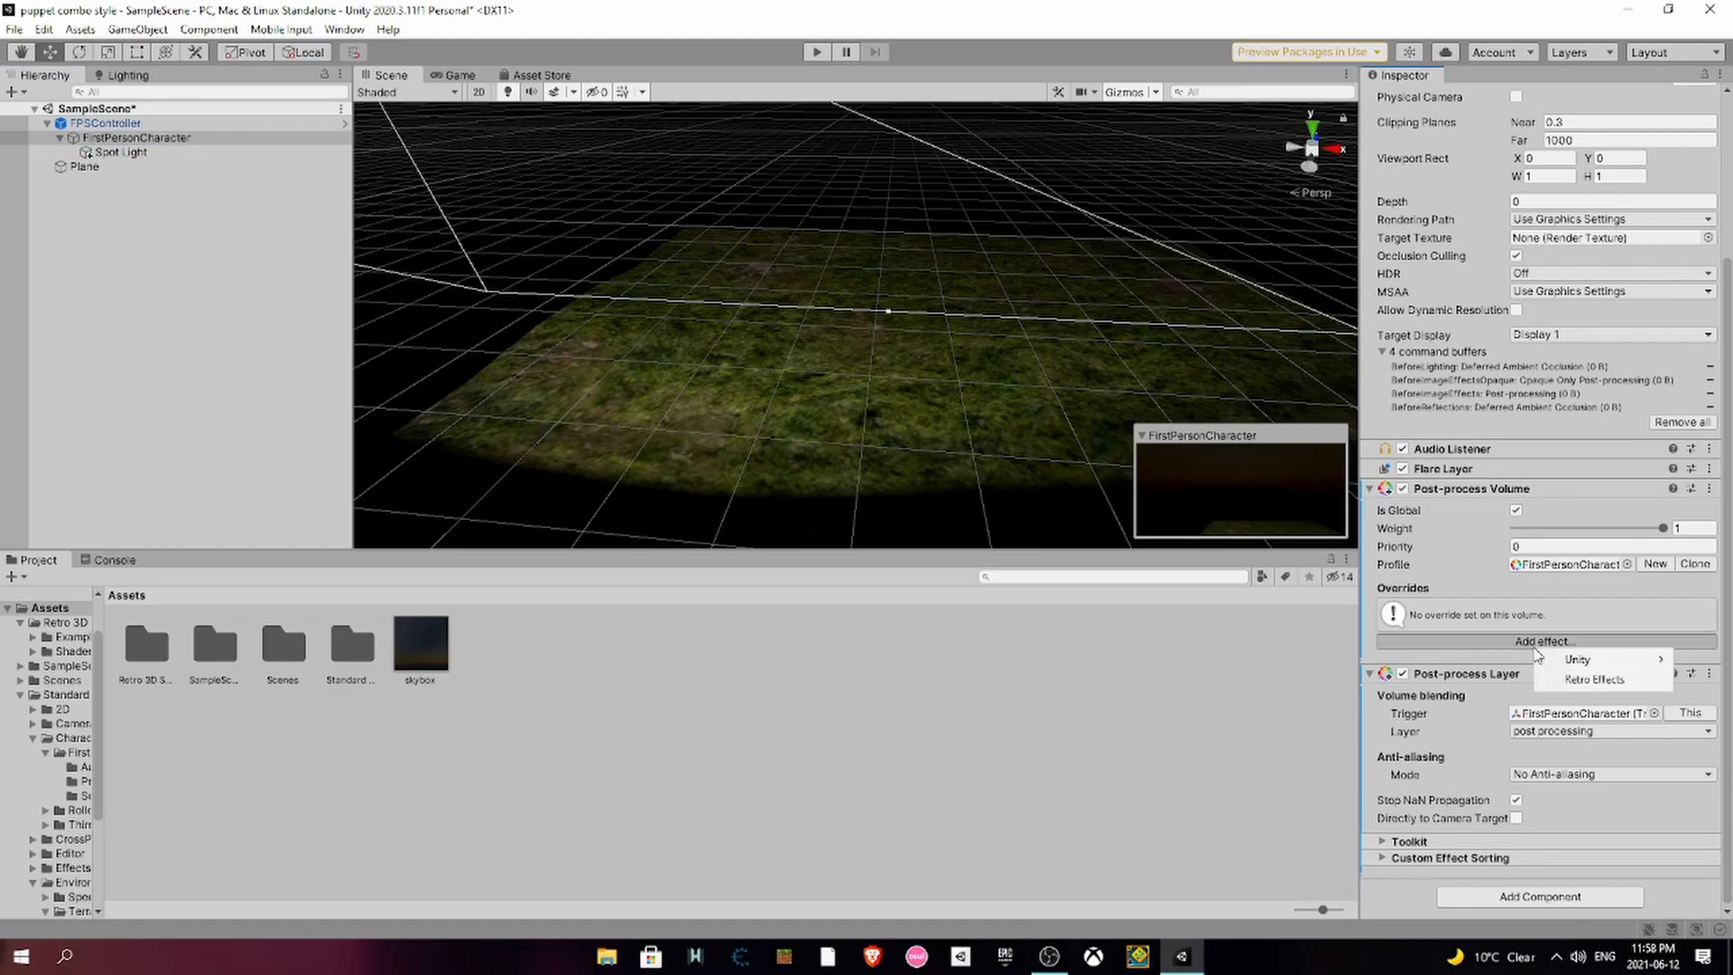
pyautogui.click(1553, 679)
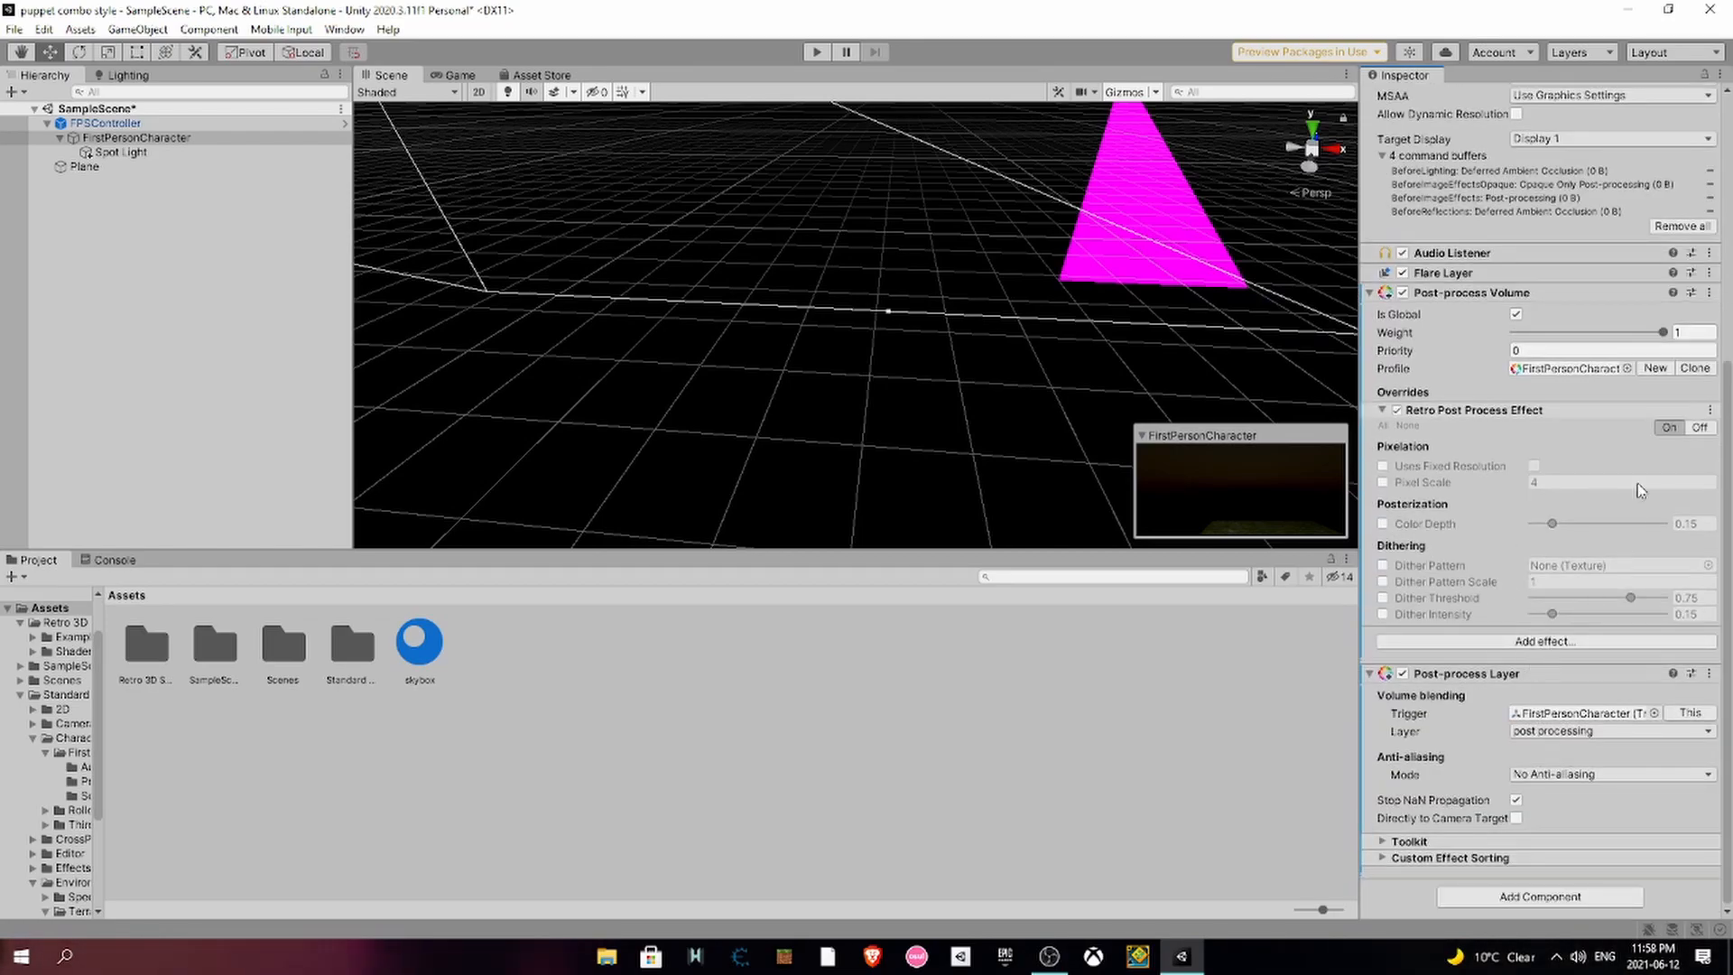
pyautogui.click(1710, 410)
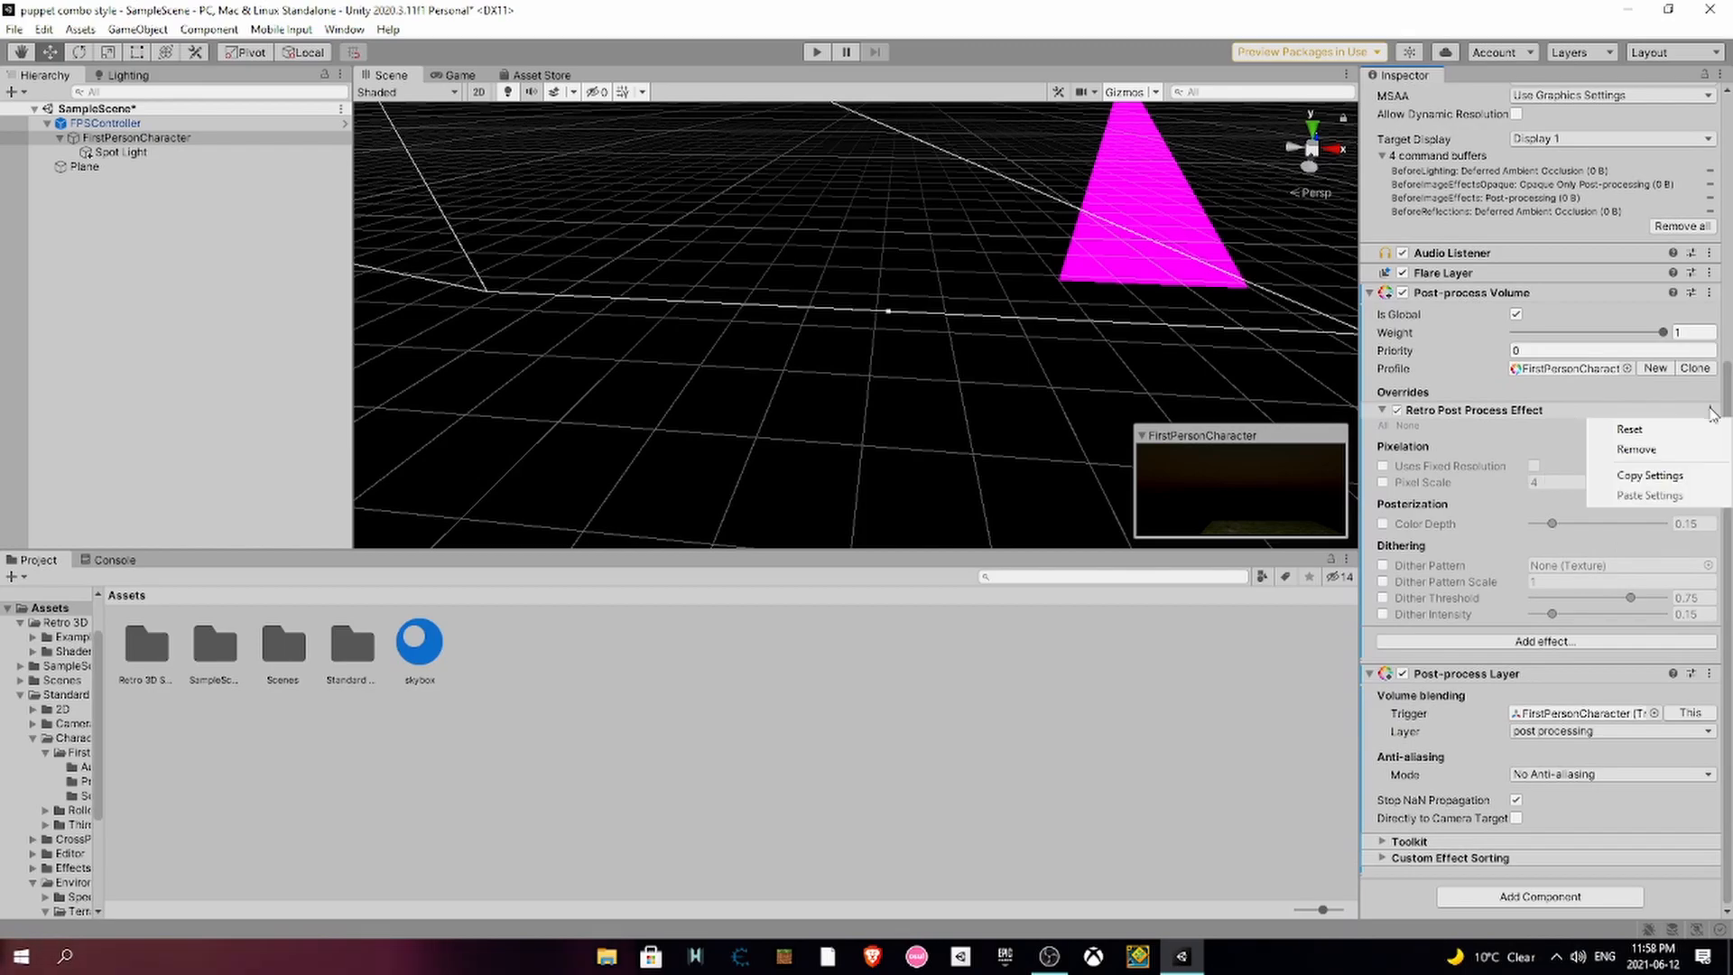
pyautogui.click(1636, 448)
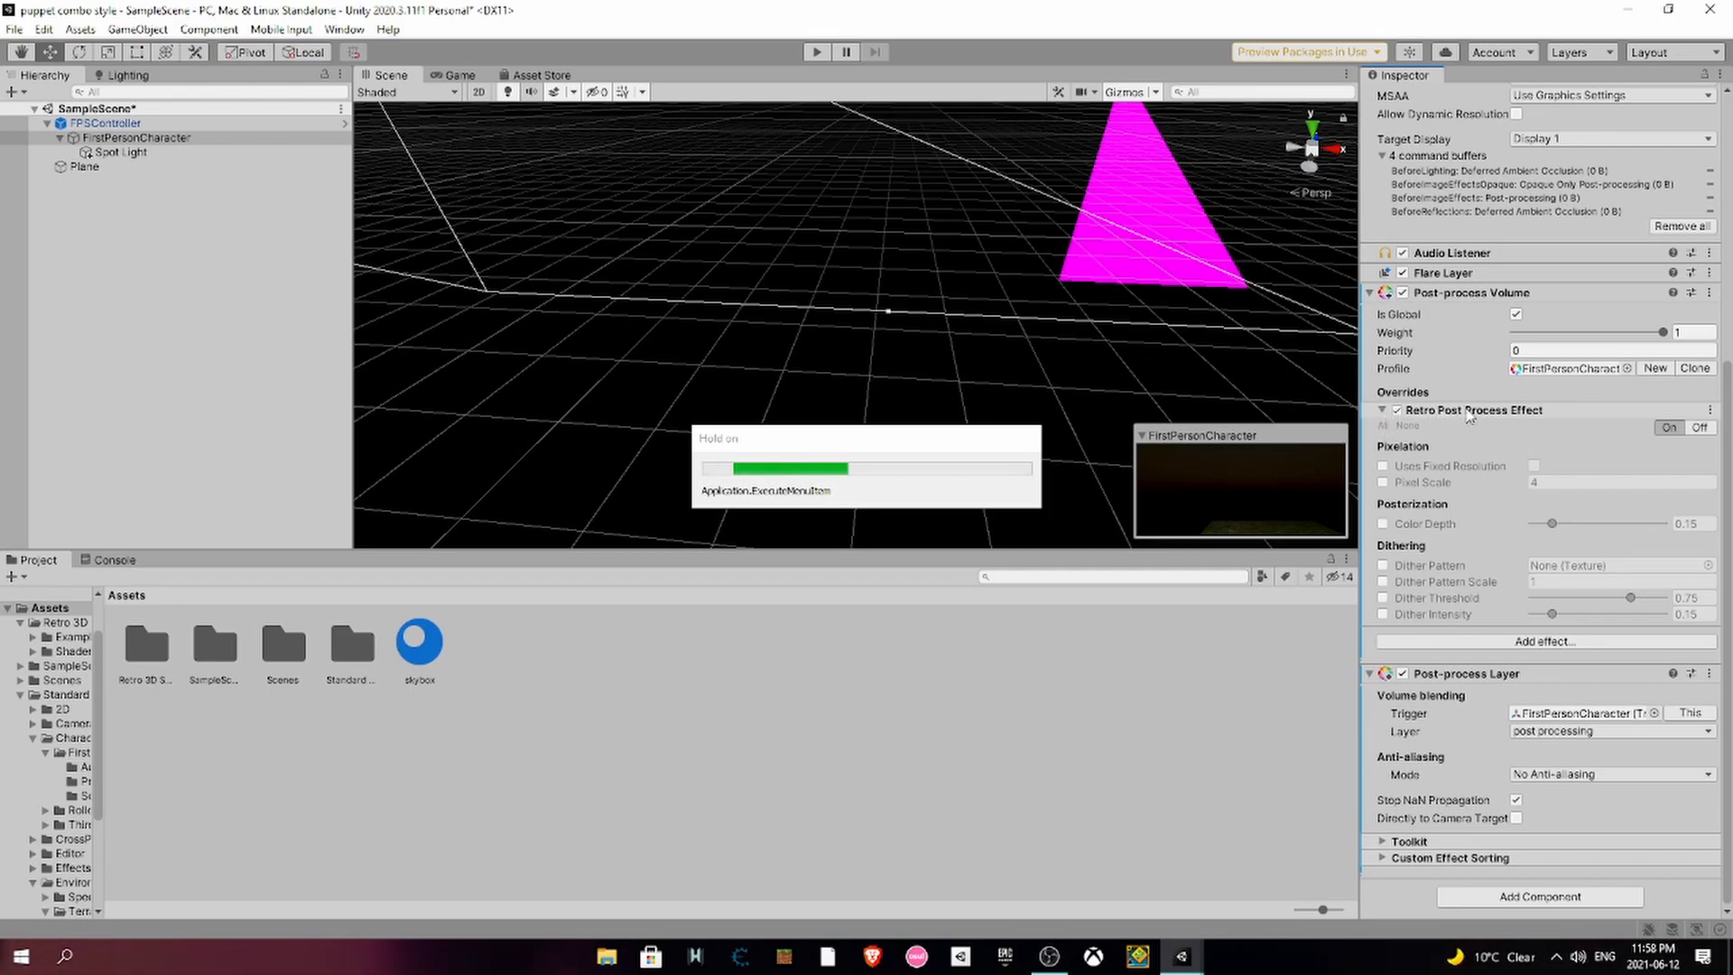
pyautogui.click(1481, 641)
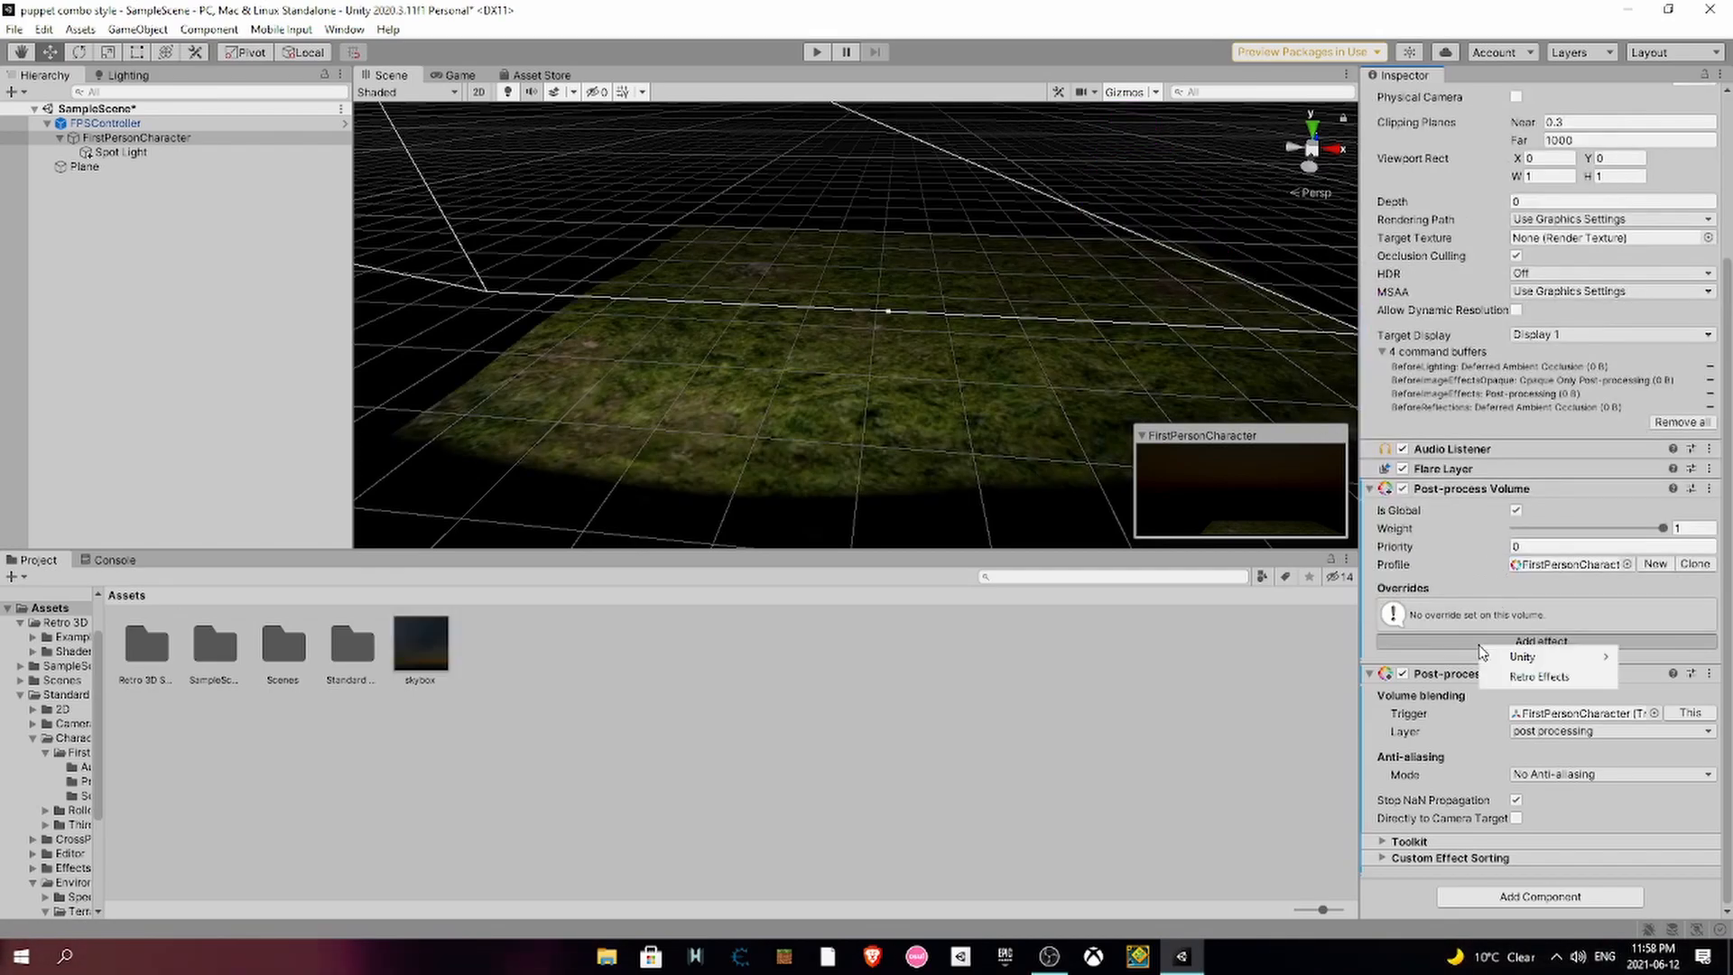
pyautogui.moveTo(1504, 656)
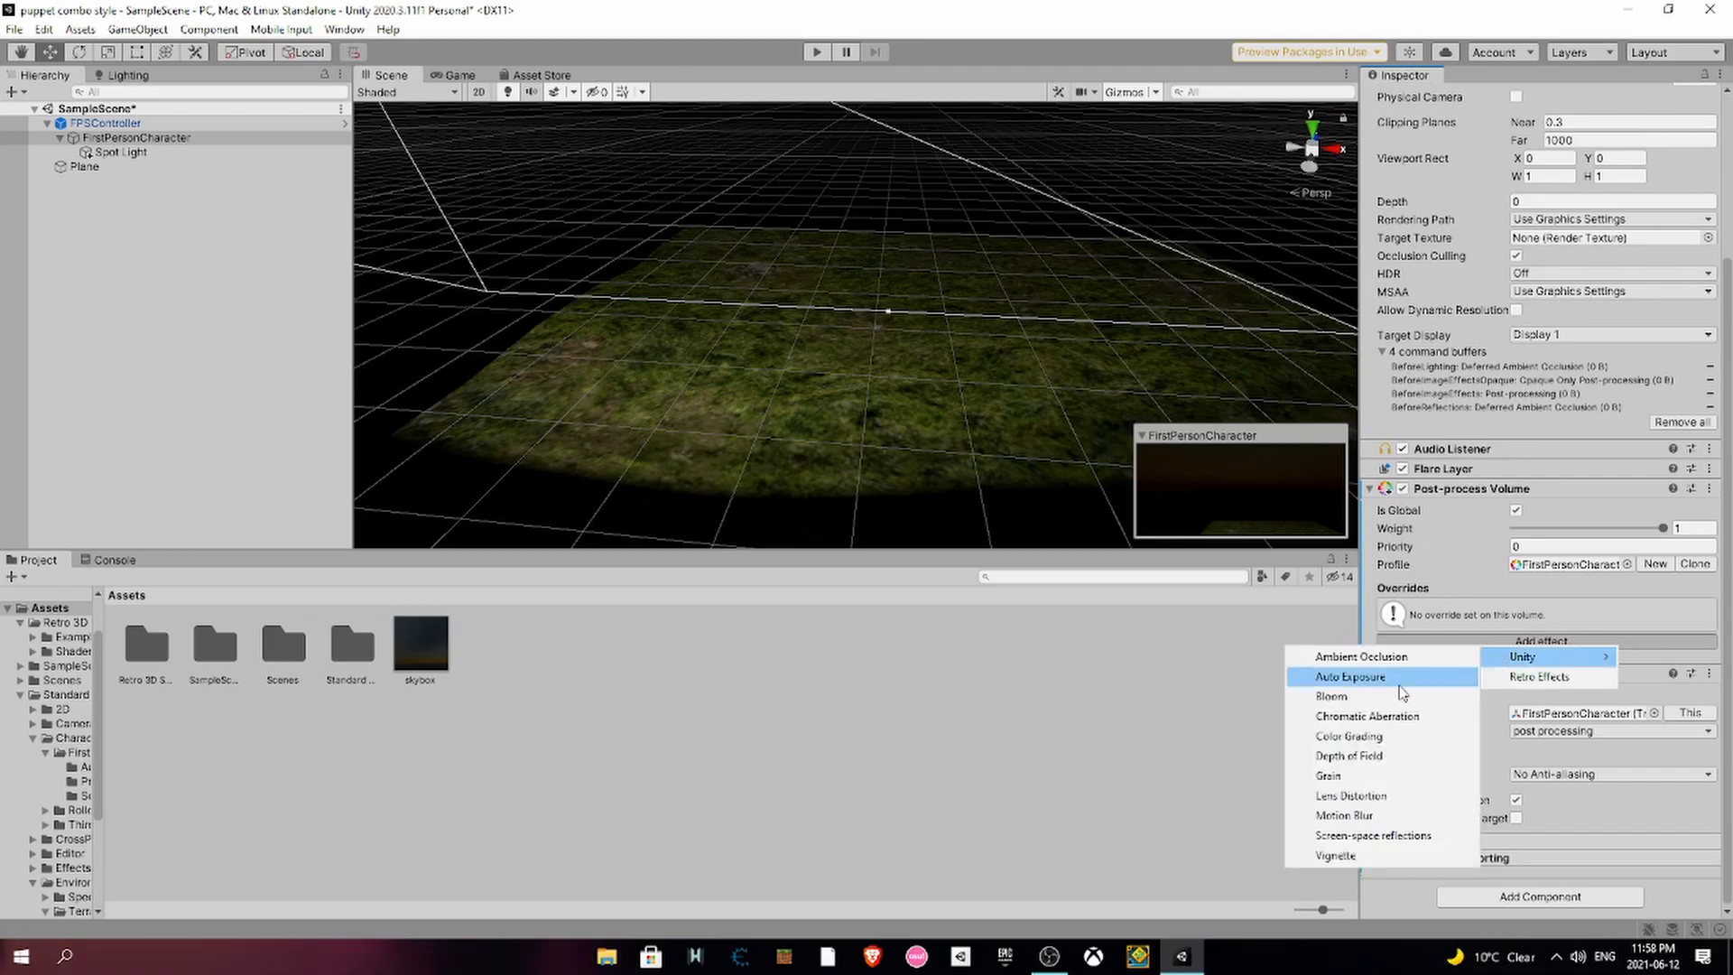
pyautogui.click(820, 693)
pyautogui.moveTo(768, 397); pyautogui.dragTo(334, 253, button='right')
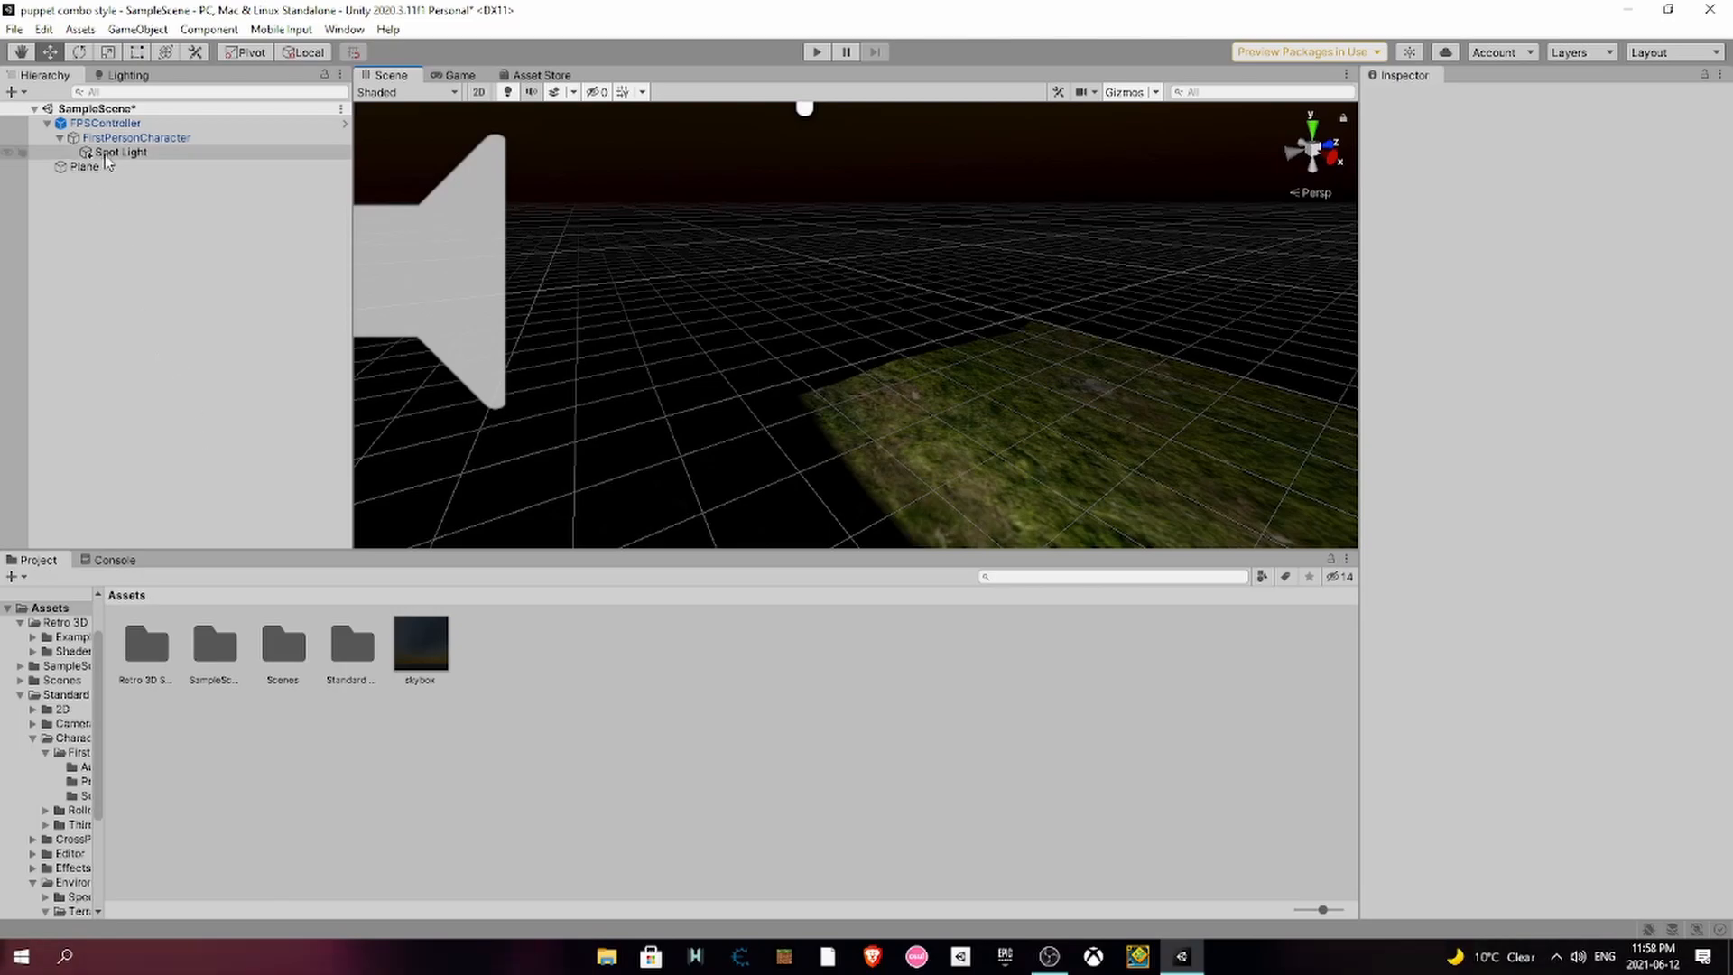
pyautogui.rightClick(147, 140)
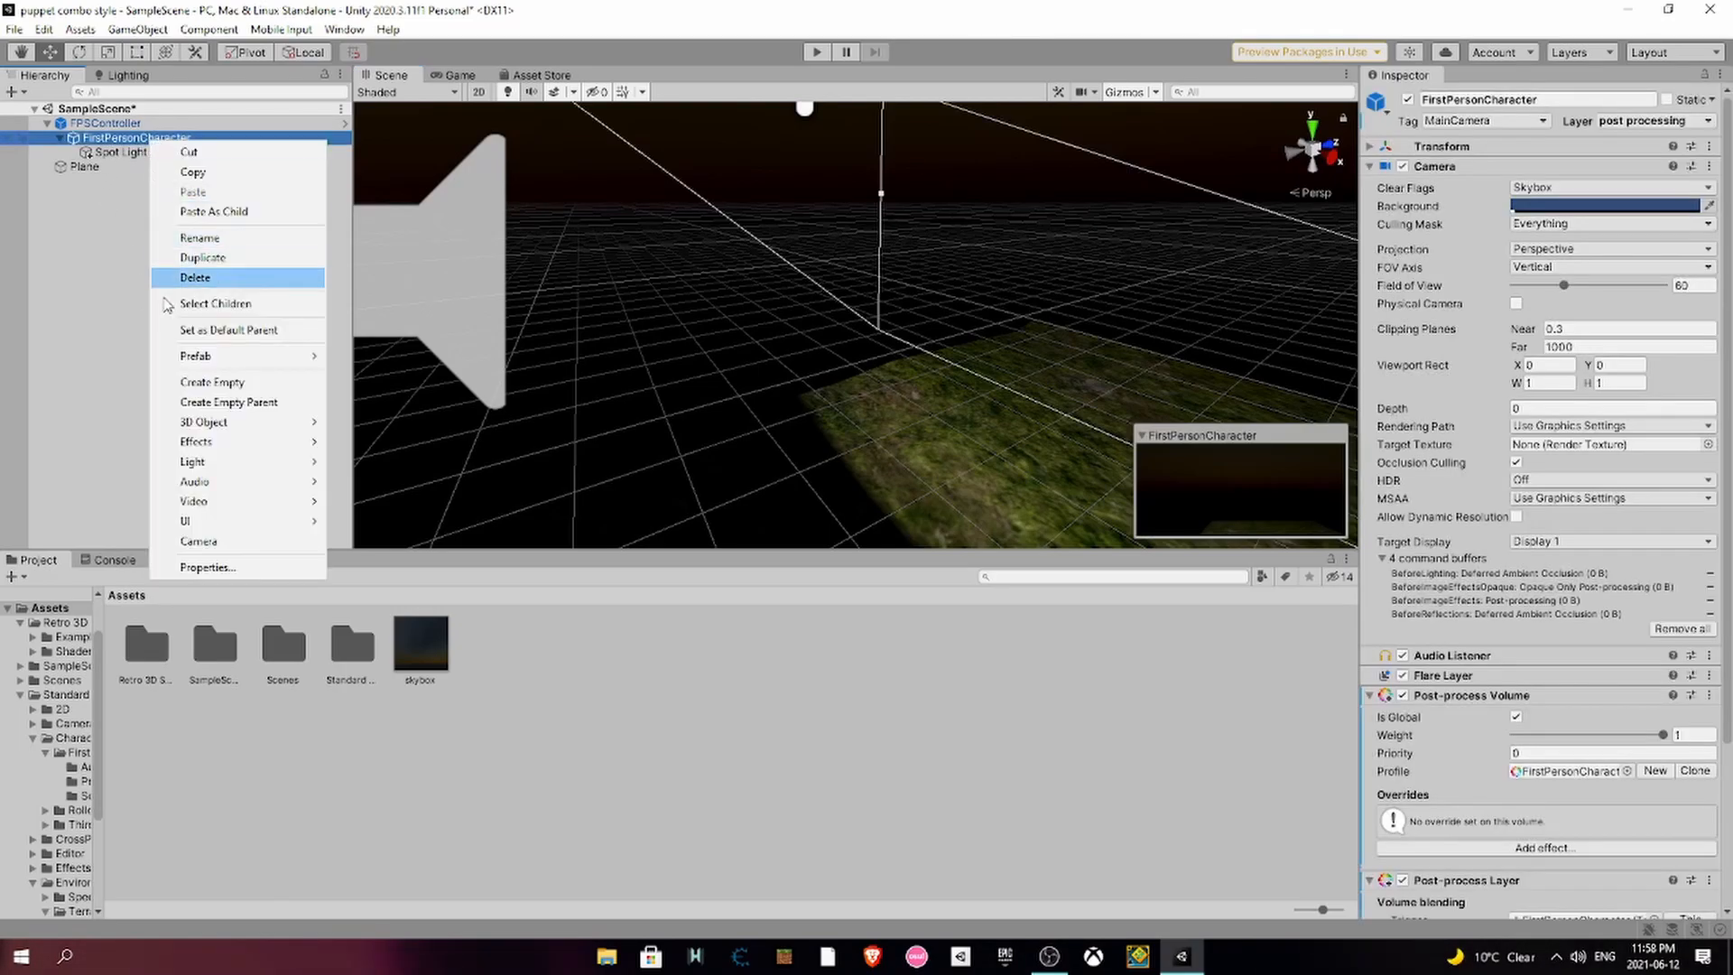
pyautogui.click(89, 411)
pyautogui.scroll(-2, 739, 332)
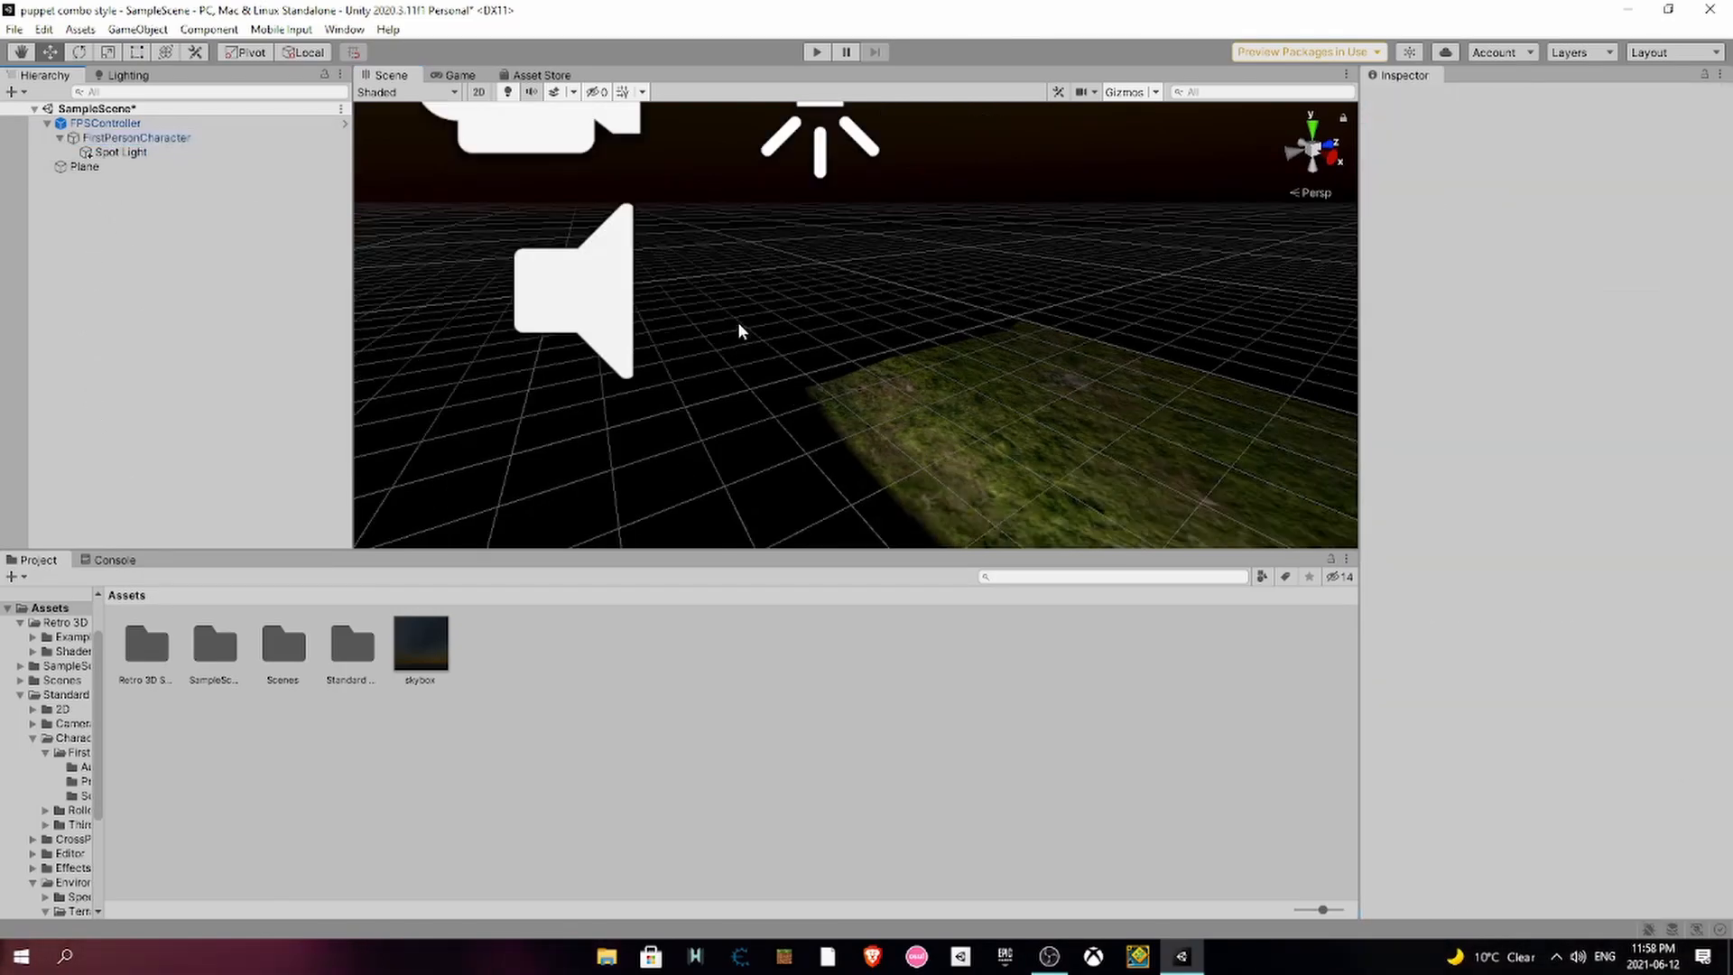
# - Create a Render Texture in the Assets folder and name it pixel
pyautogui.rightClick(544, 686)
pyautogui.moveTo(614, 212)
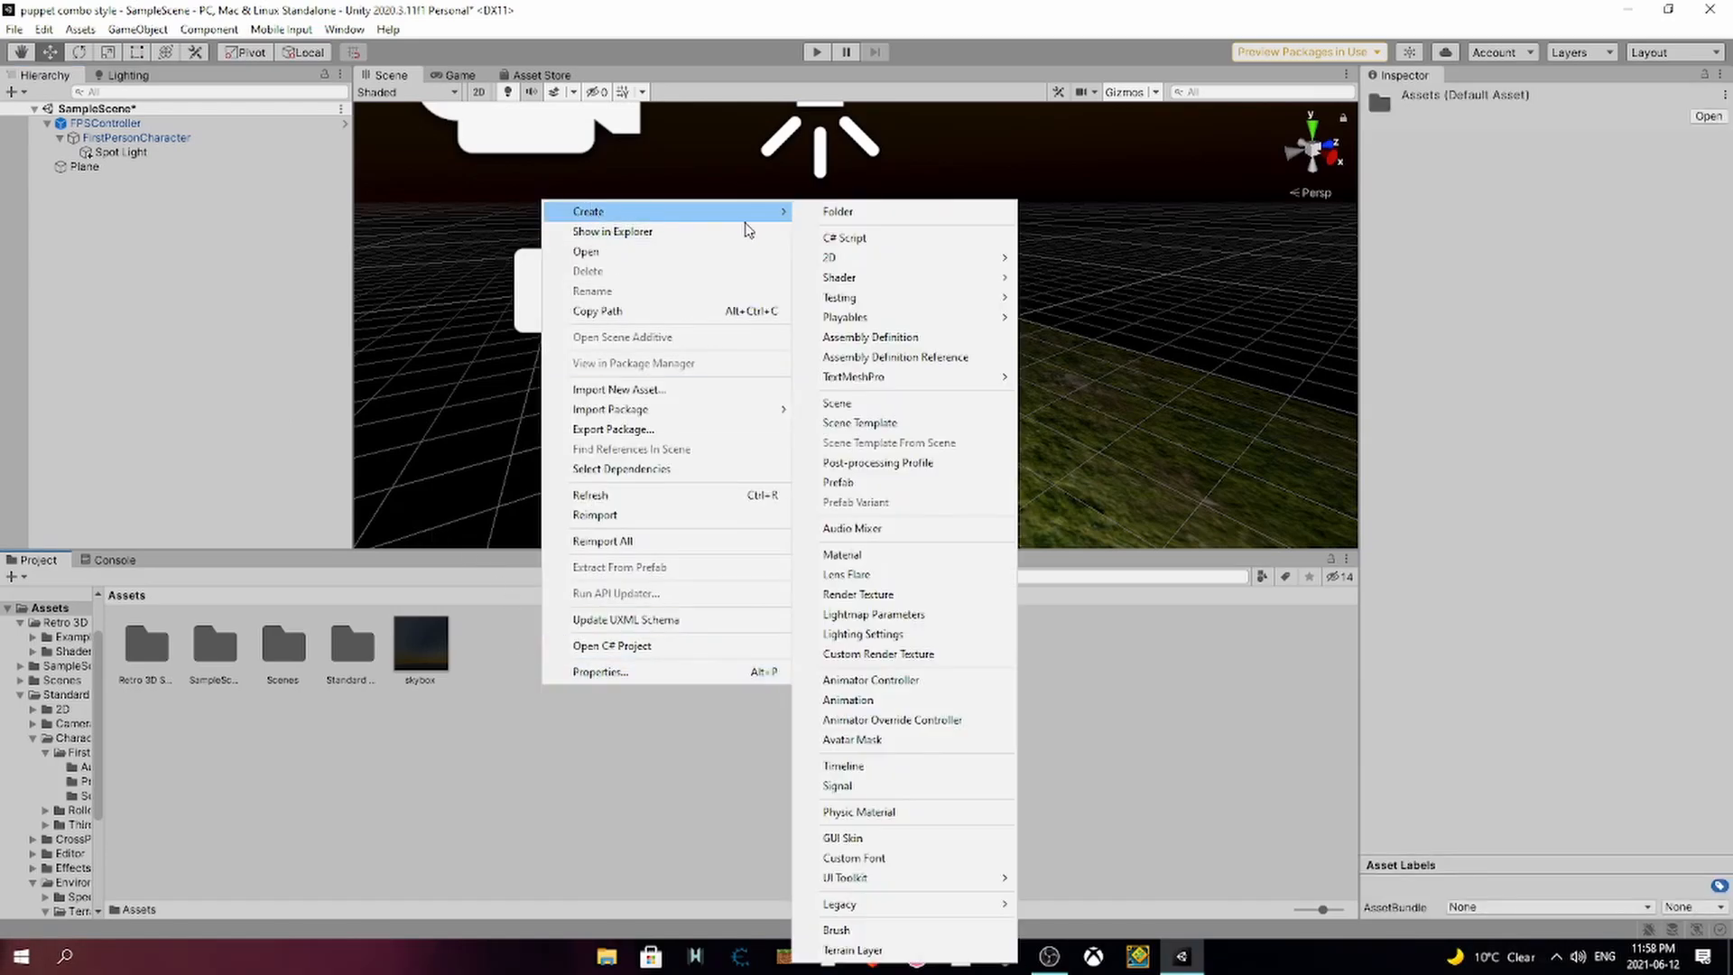
pyautogui.click(904, 603)
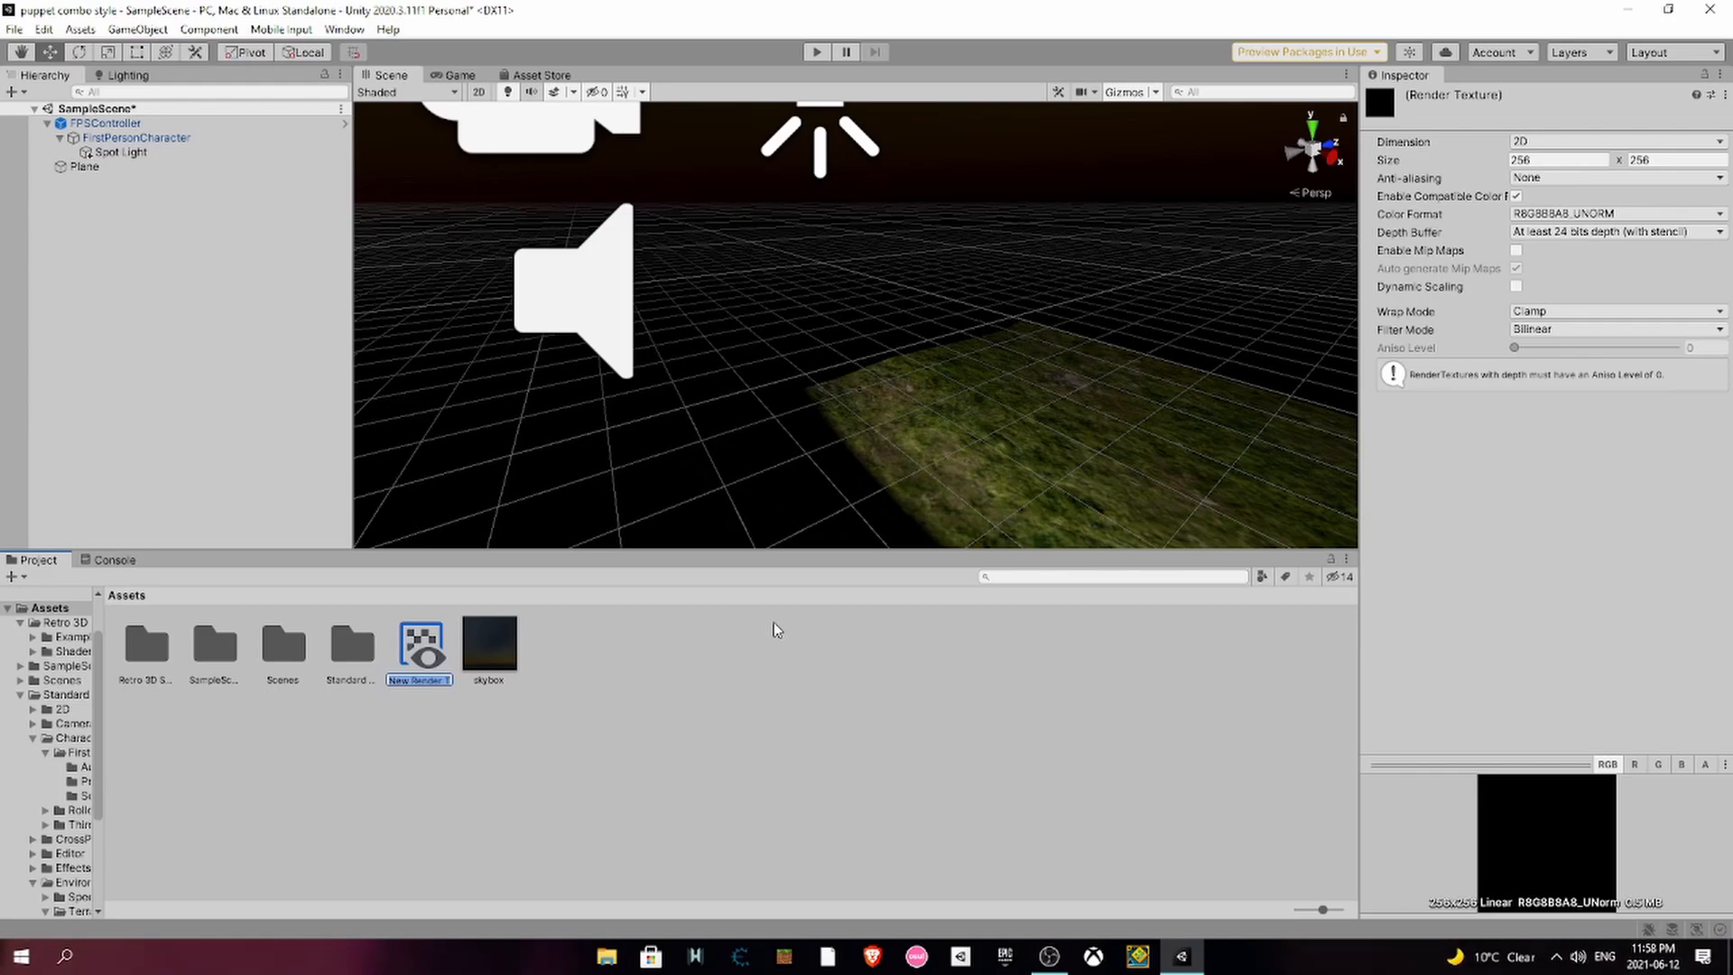
pyautogui.write('ni')
pyautogui.write('xel')
pyautogui.press('Return')
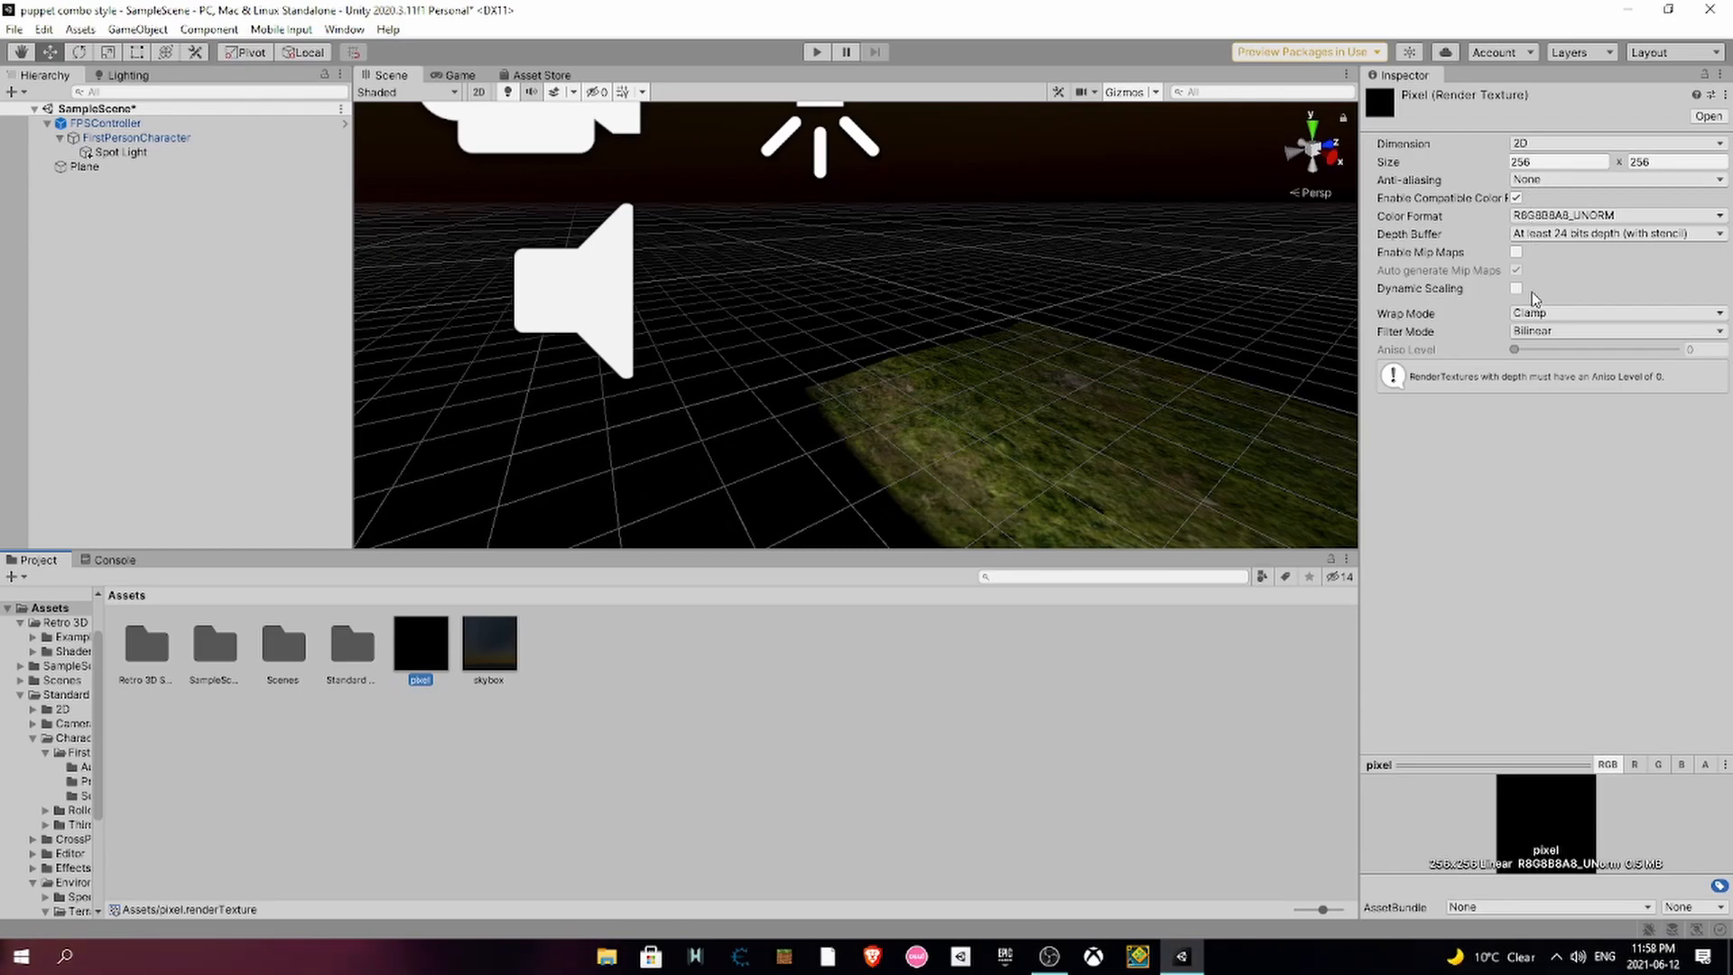
# - Set the pixel render texture's Filter Mode to Point and, after trying a width of 128, return its width to 256
pyautogui.click(1535, 330)
pyautogui.click(1534, 345)
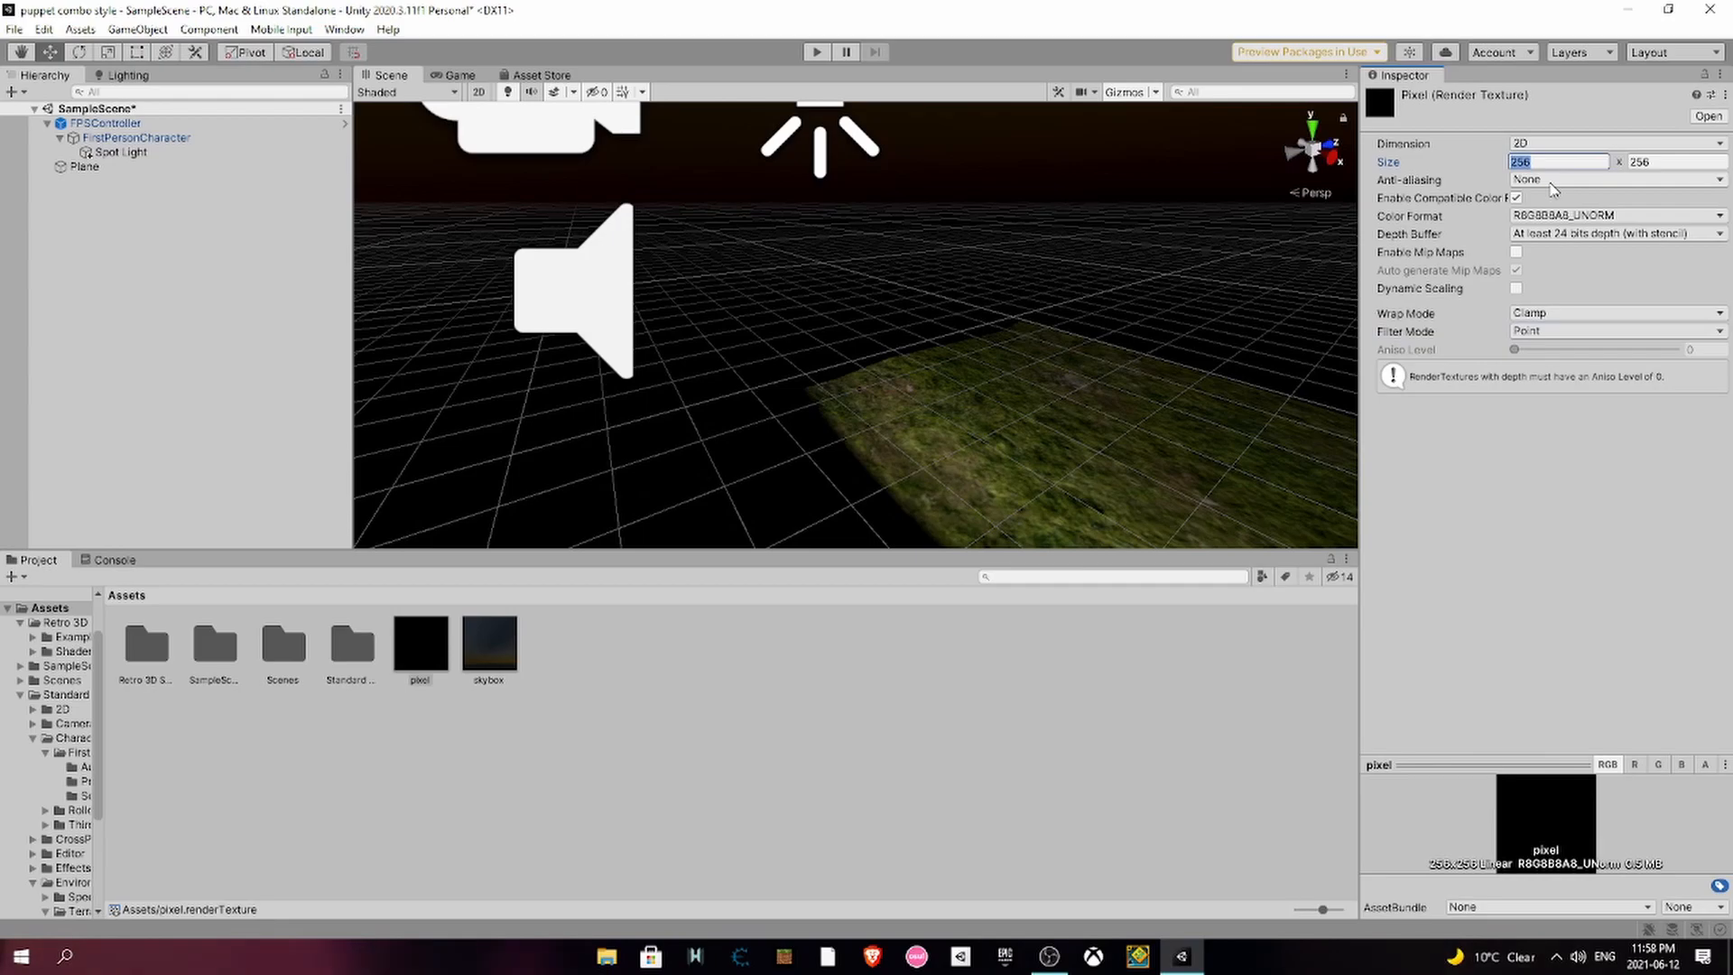
pyautogui.press('Return')
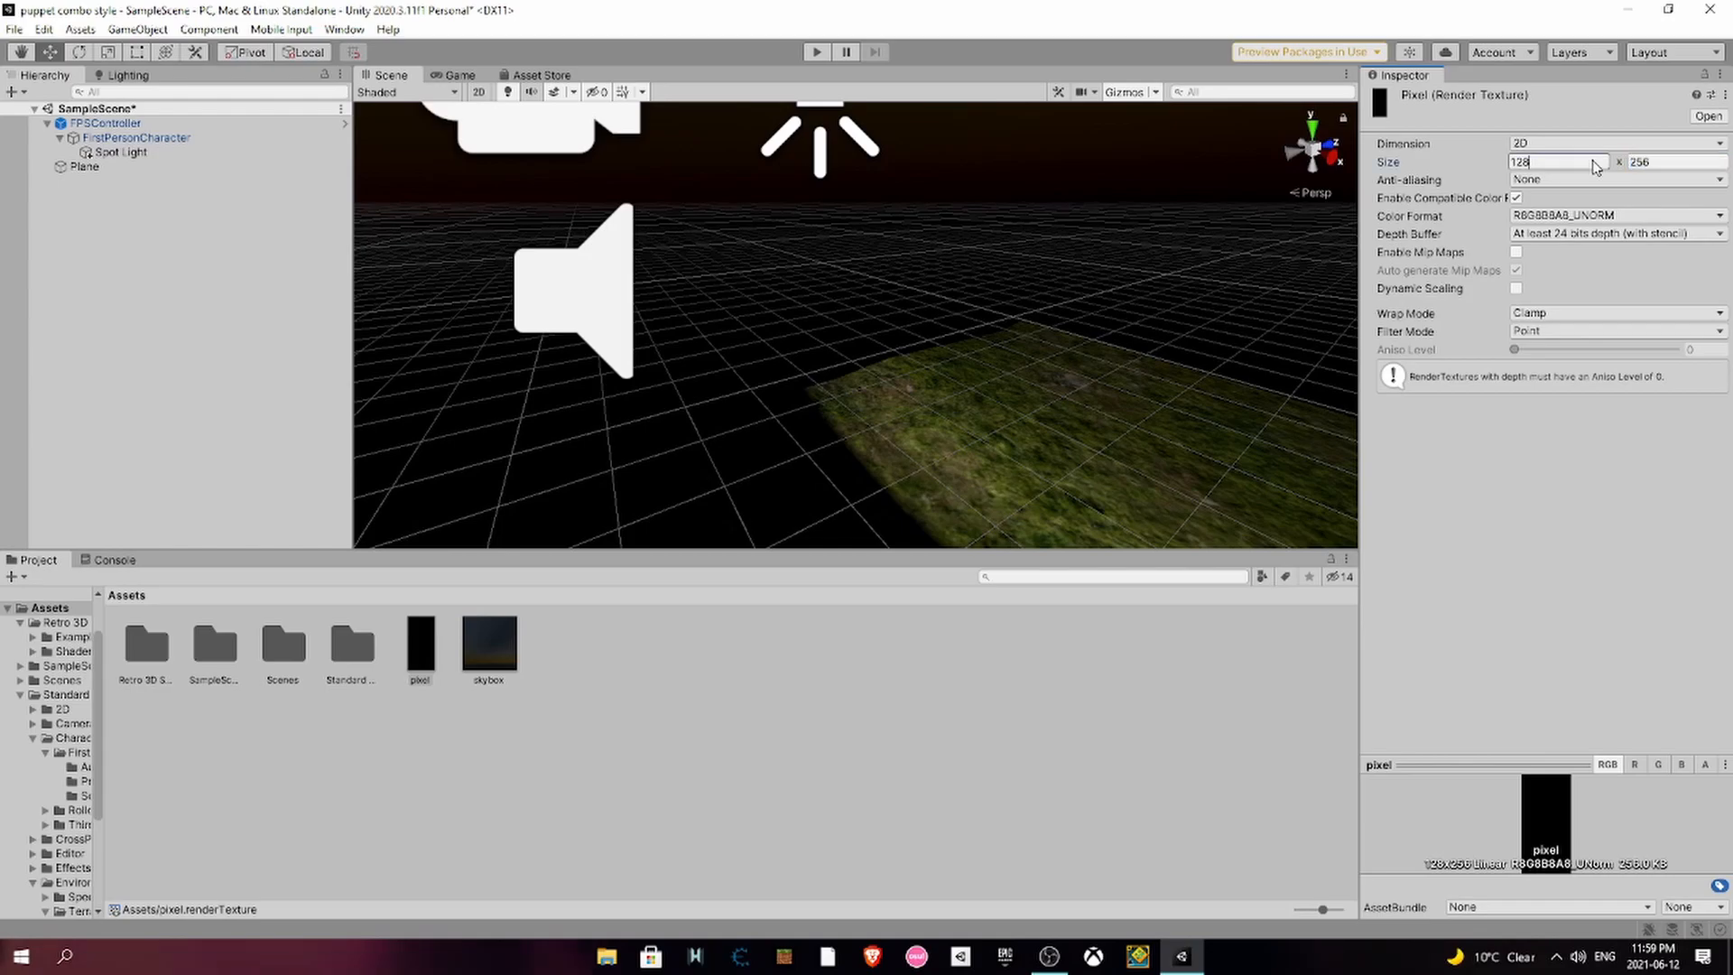
pyautogui.write('256')
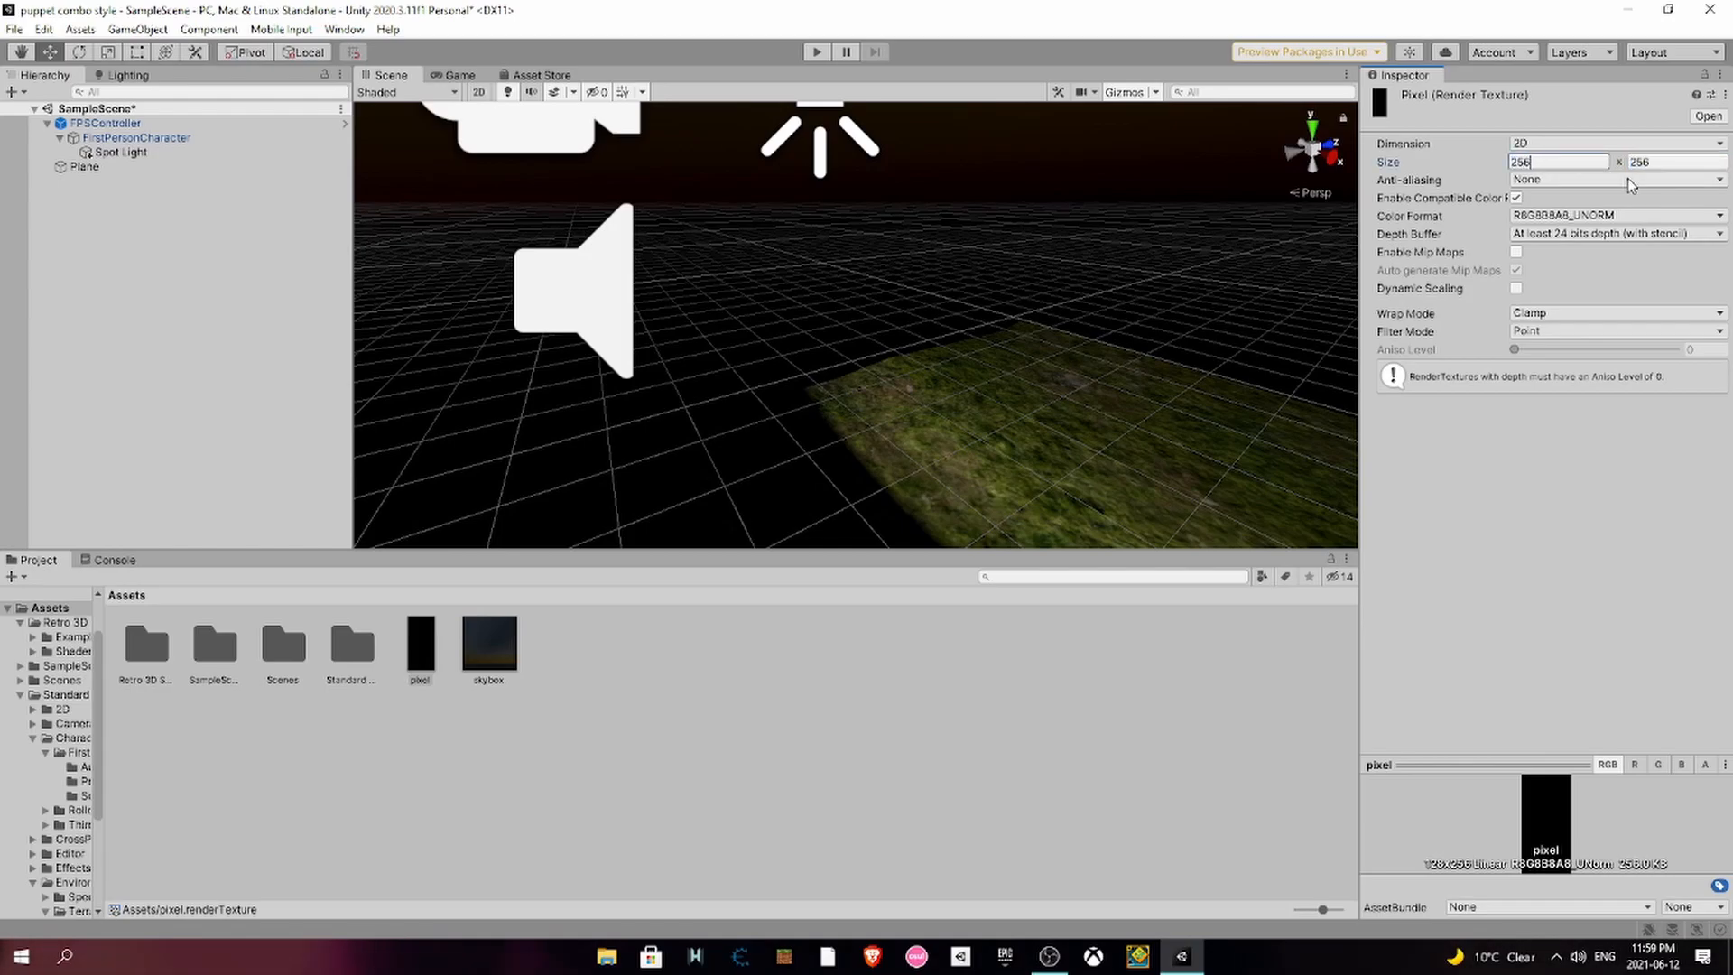
pyautogui.press('Return')
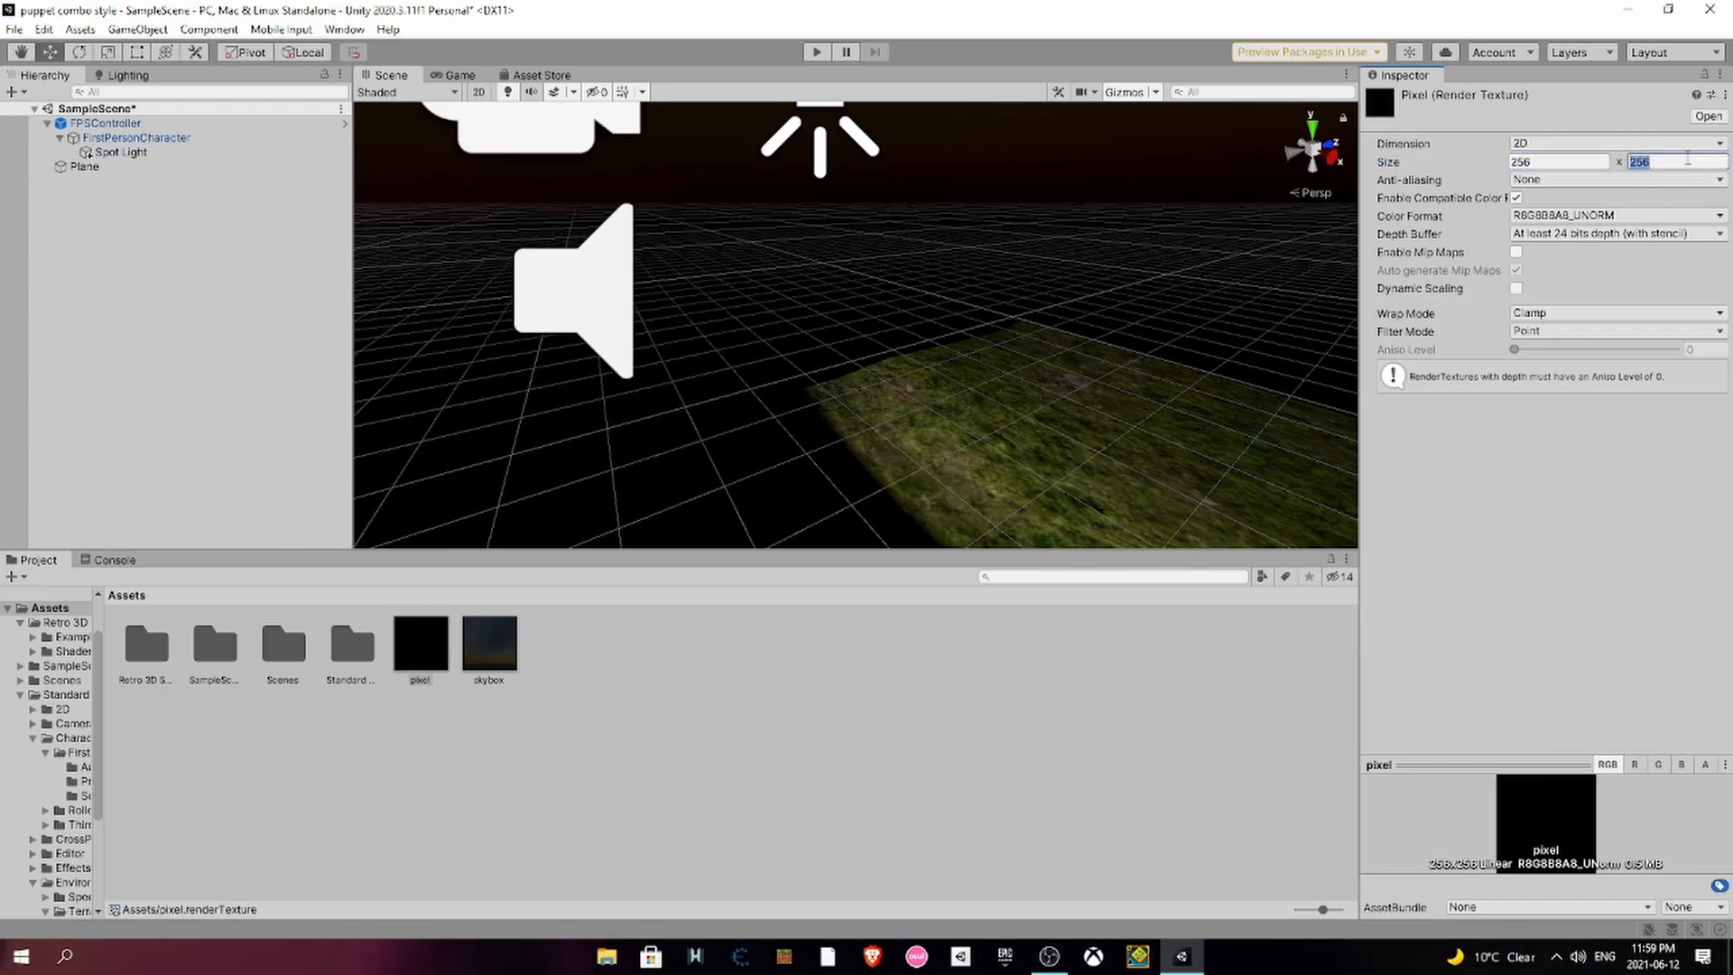
# - Try heights of 64 and 128 for the pixel render texture
pyautogui.click(1687, 159)
pyautogui.write('64')
pyautogui.press('Return')
pyautogui.click(1685, 148)
pyautogui.click(1680, 159)
pyautogui.click(1661, 163)
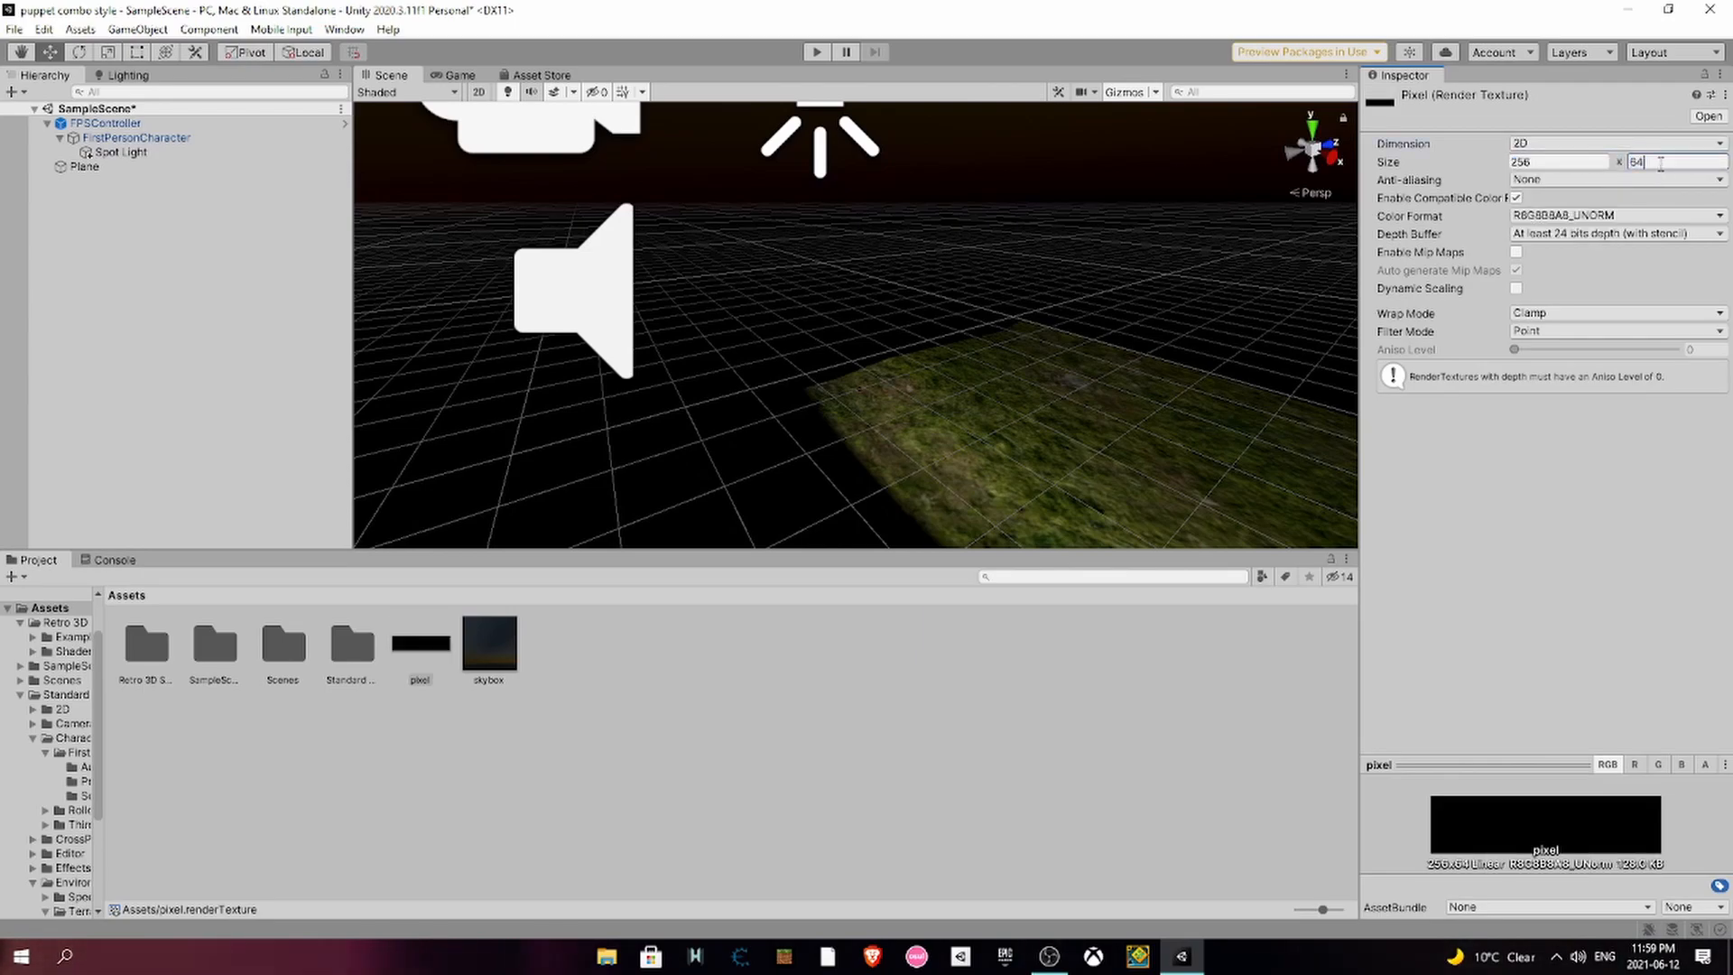
pyautogui.write('128')
pyautogui.press('Return')
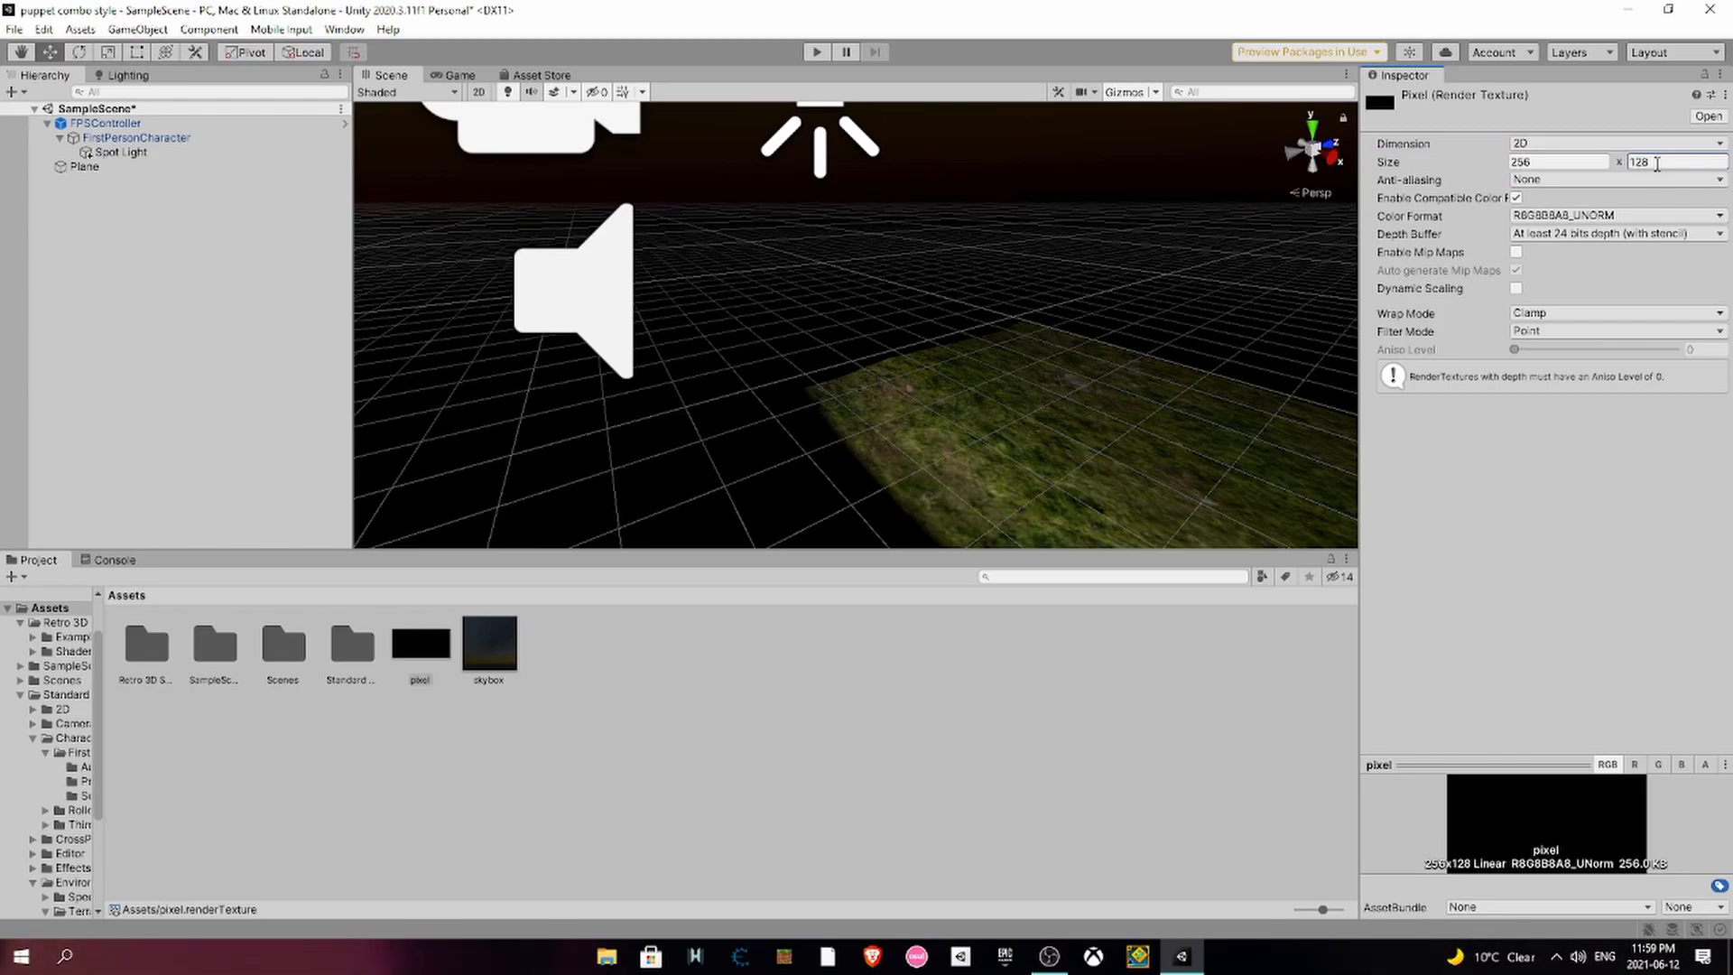
# - Set the pixel render texture's height to 160
pyautogui.click(1669, 163)
pyautogui.write('160')
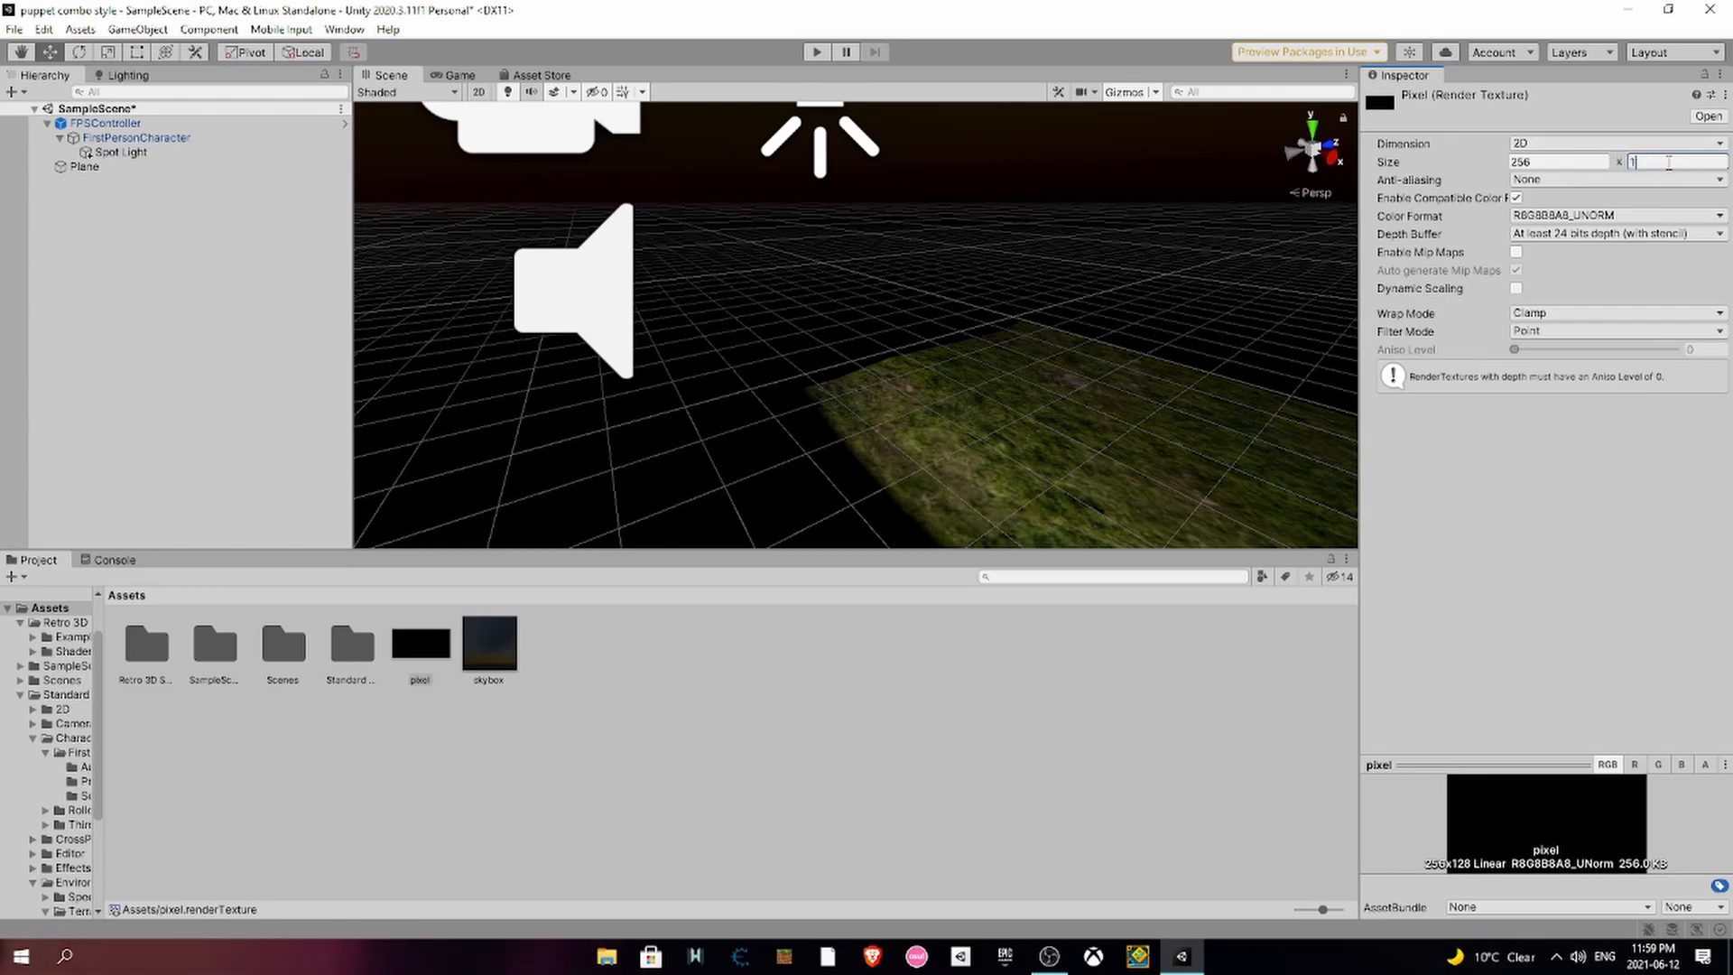
pyautogui.press('Return')
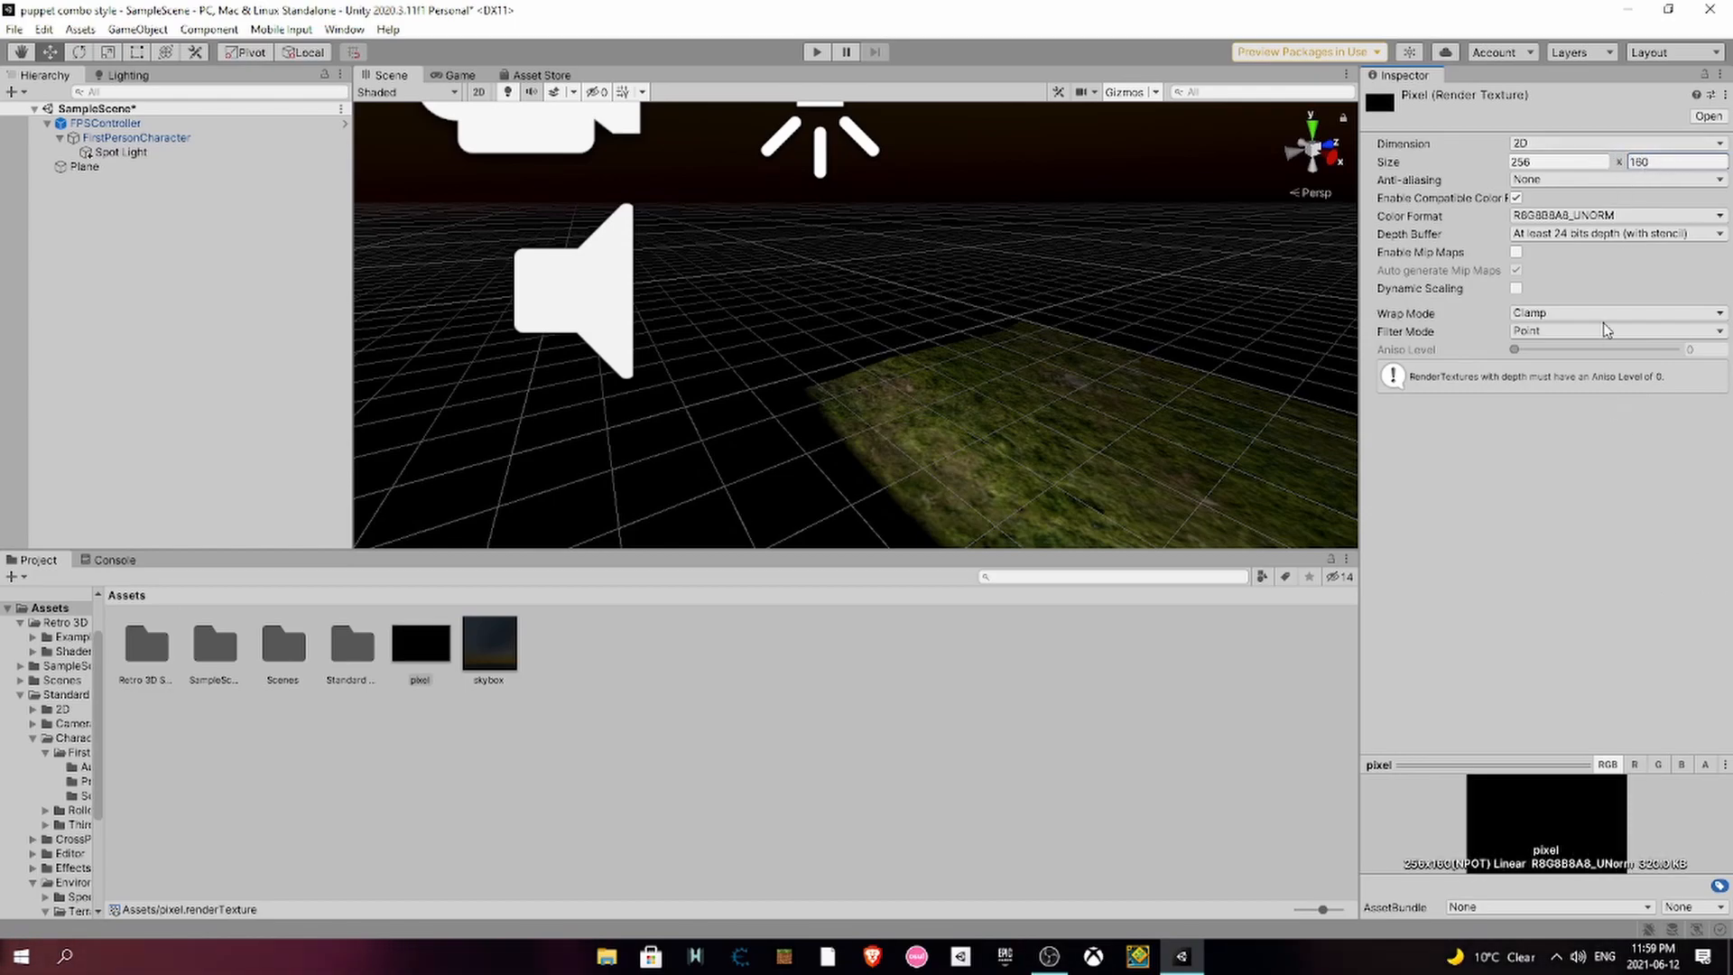
pyautogui.click(742, 748)
pyautogui.moveTo(767, 305); pyautogui.dragTo(853, 311, button='right')
pyautogui.press('s')
pyautogui.press('a')
pyautogui.scroll(-5, 853, 312)
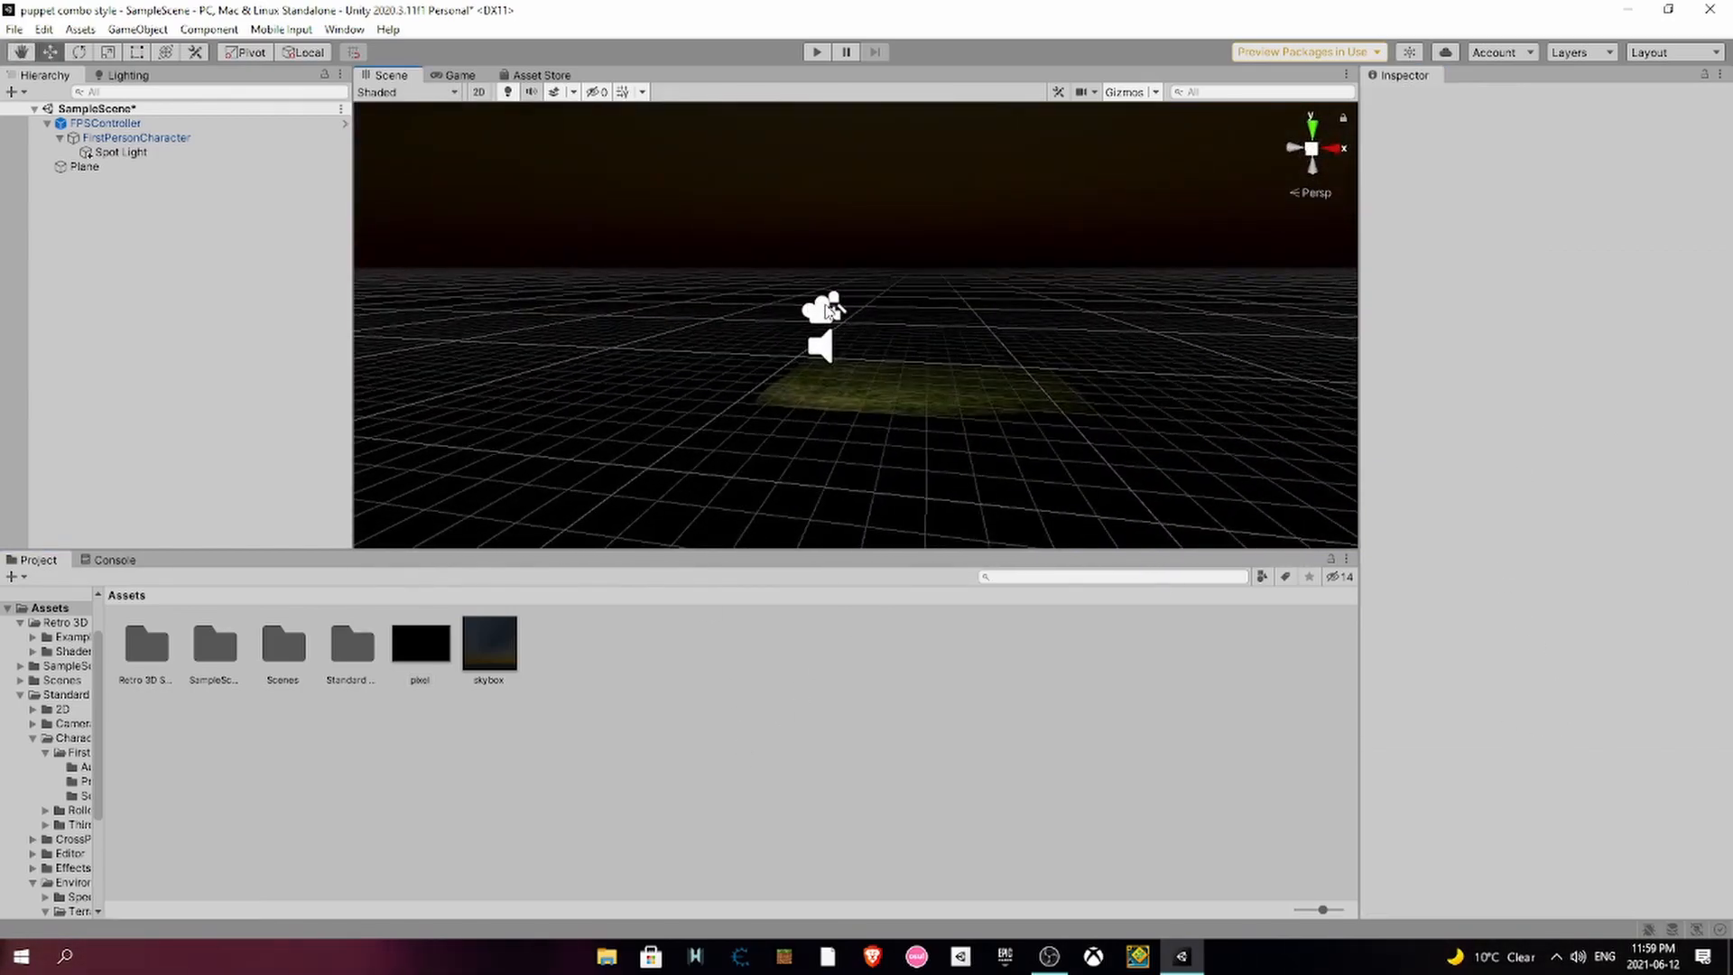
# - Assign the pixel render texture as the Target Texture of the FirstPersonCharacter camera
pyautogui.click(820, 313)
pyautogui.click(136, 138)
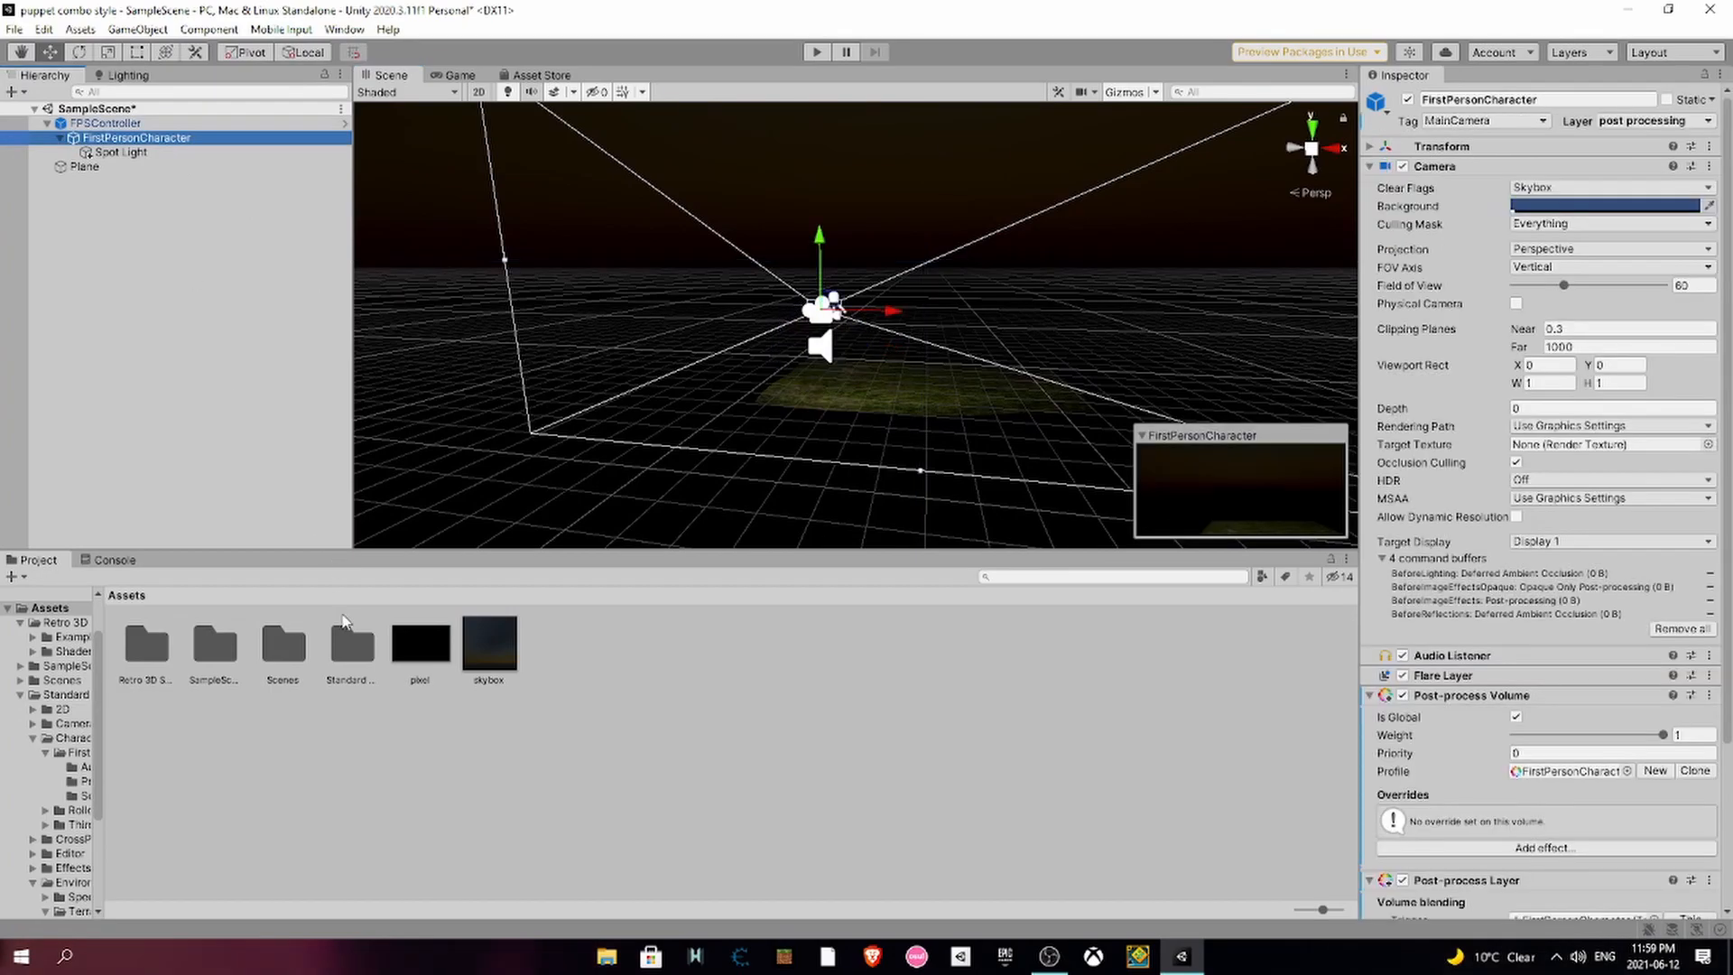
pyautogui.moveTo(421, 644); pyautogui.dragTo(476, 612)
pyautogui.moveTo(1707, 432); pyautogui.dragTo(1593, 447)
# - Add a new Camera object to the scene
pyautogui.moveTo(1075, 317); pyautogui.dragTo(776, 201, button='right')
pyautogui.click(708, 311)
pyautogui.click(137, 29)
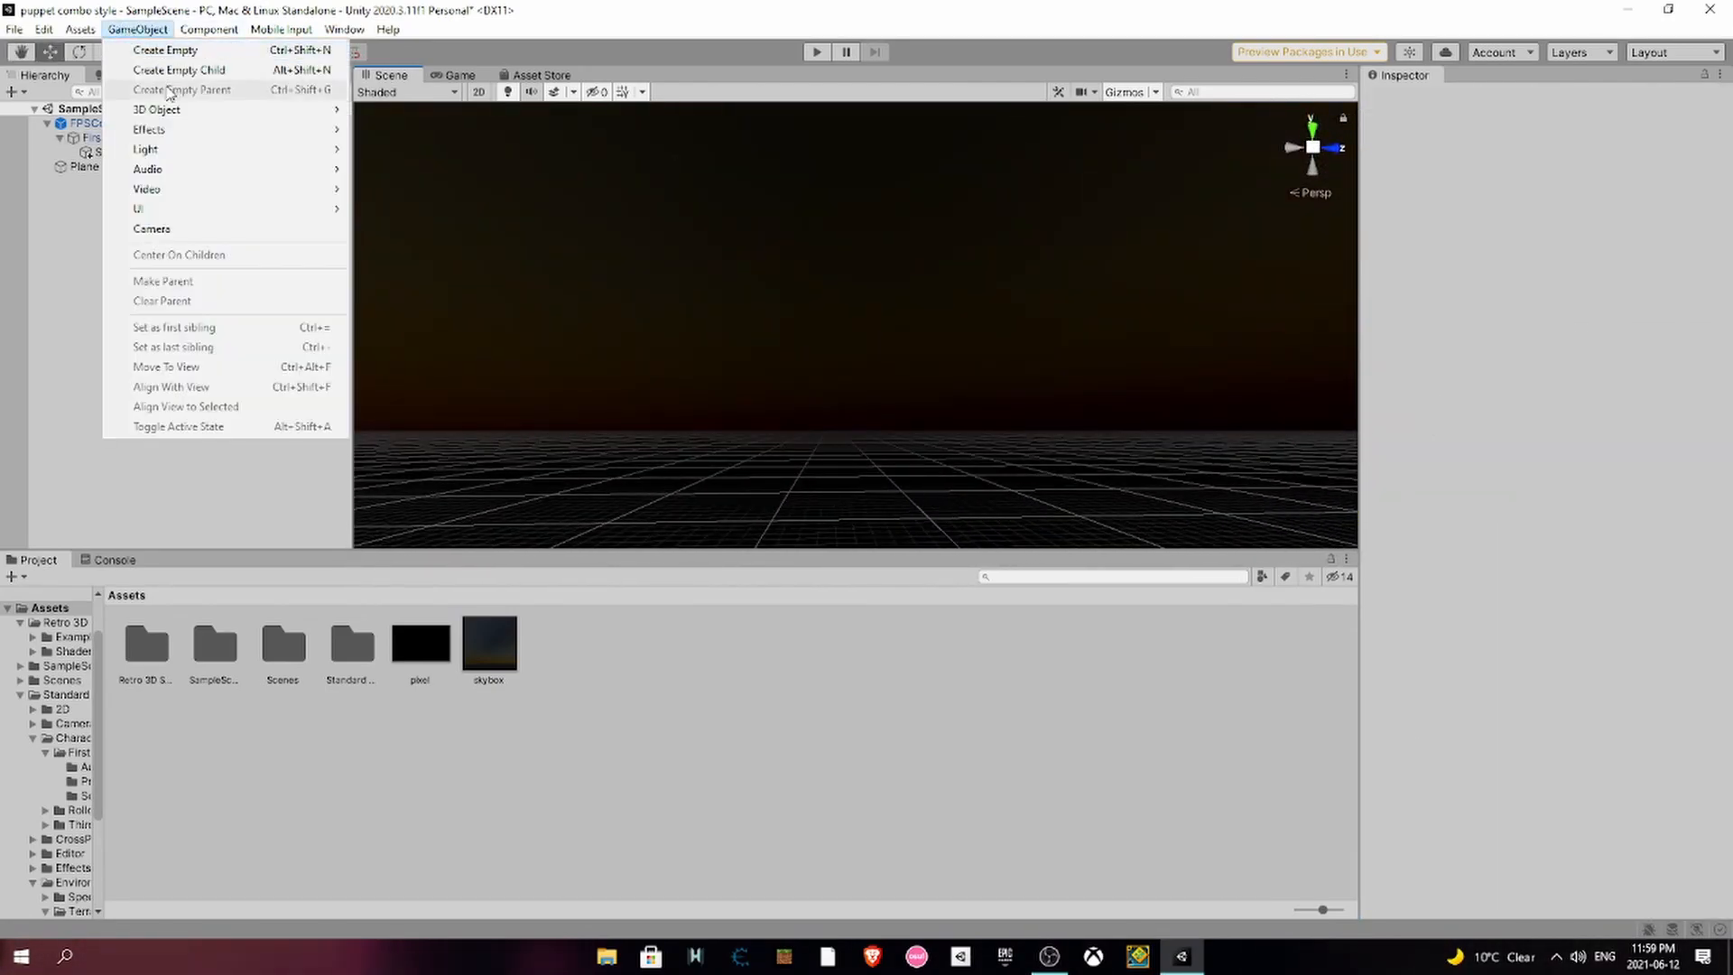
pyautogui.moveTo(174, 109)
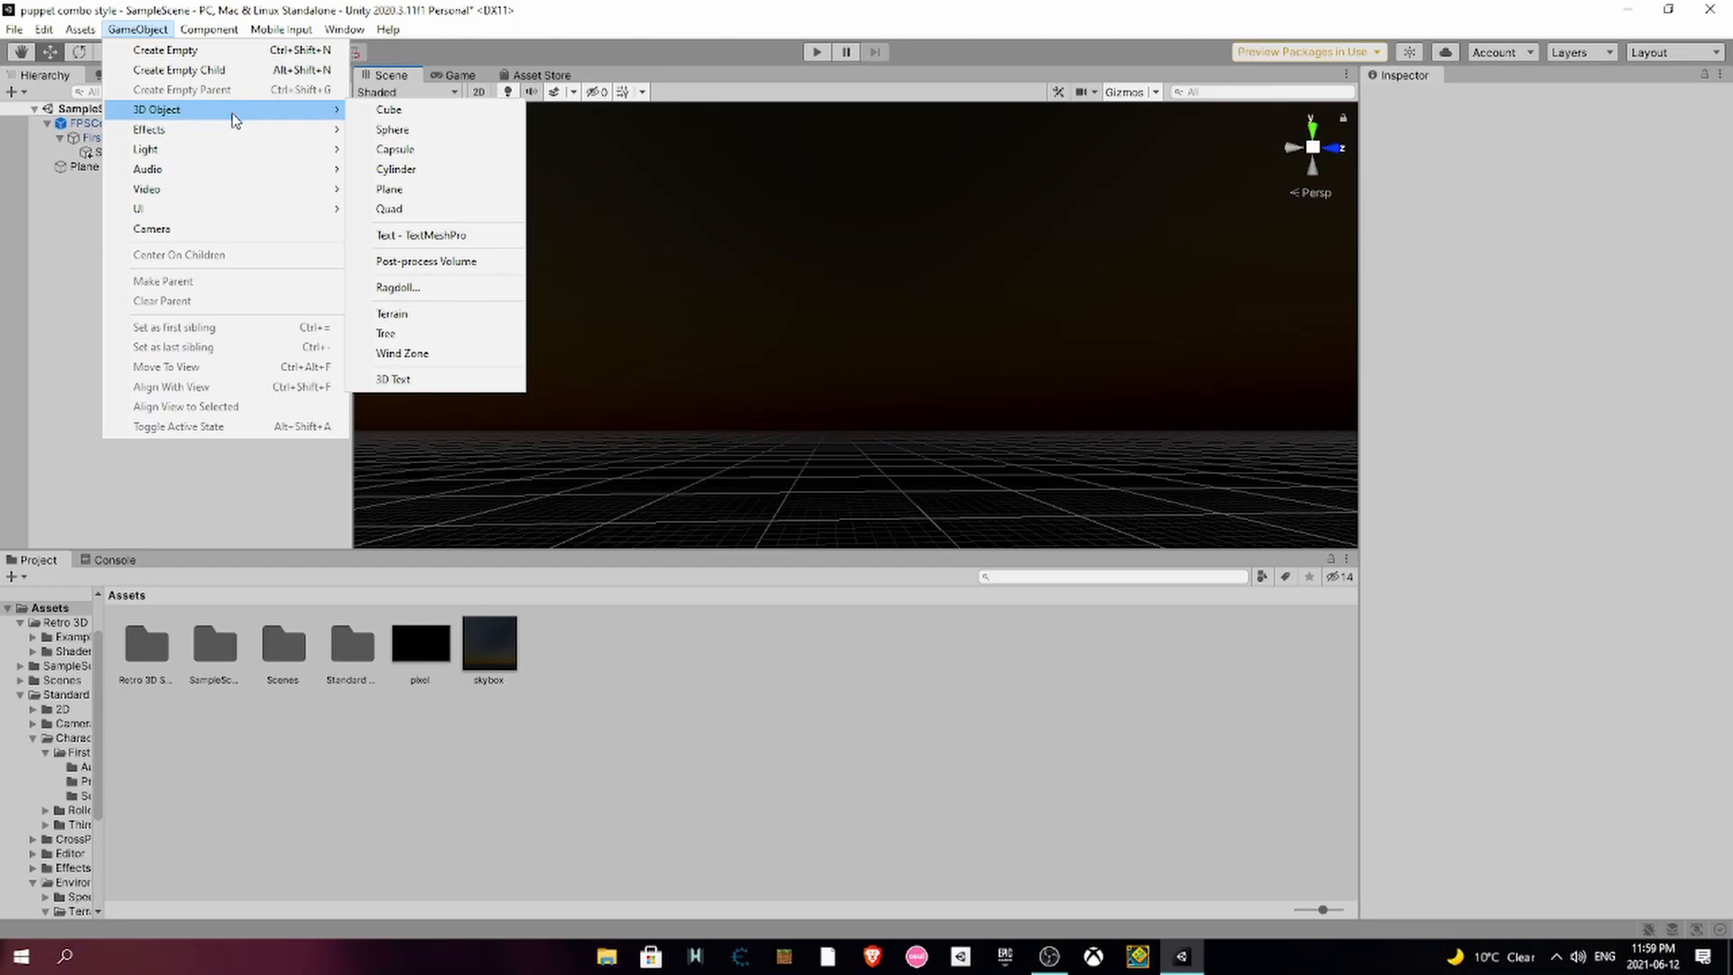
pyautogui.moveTo(298, 133)
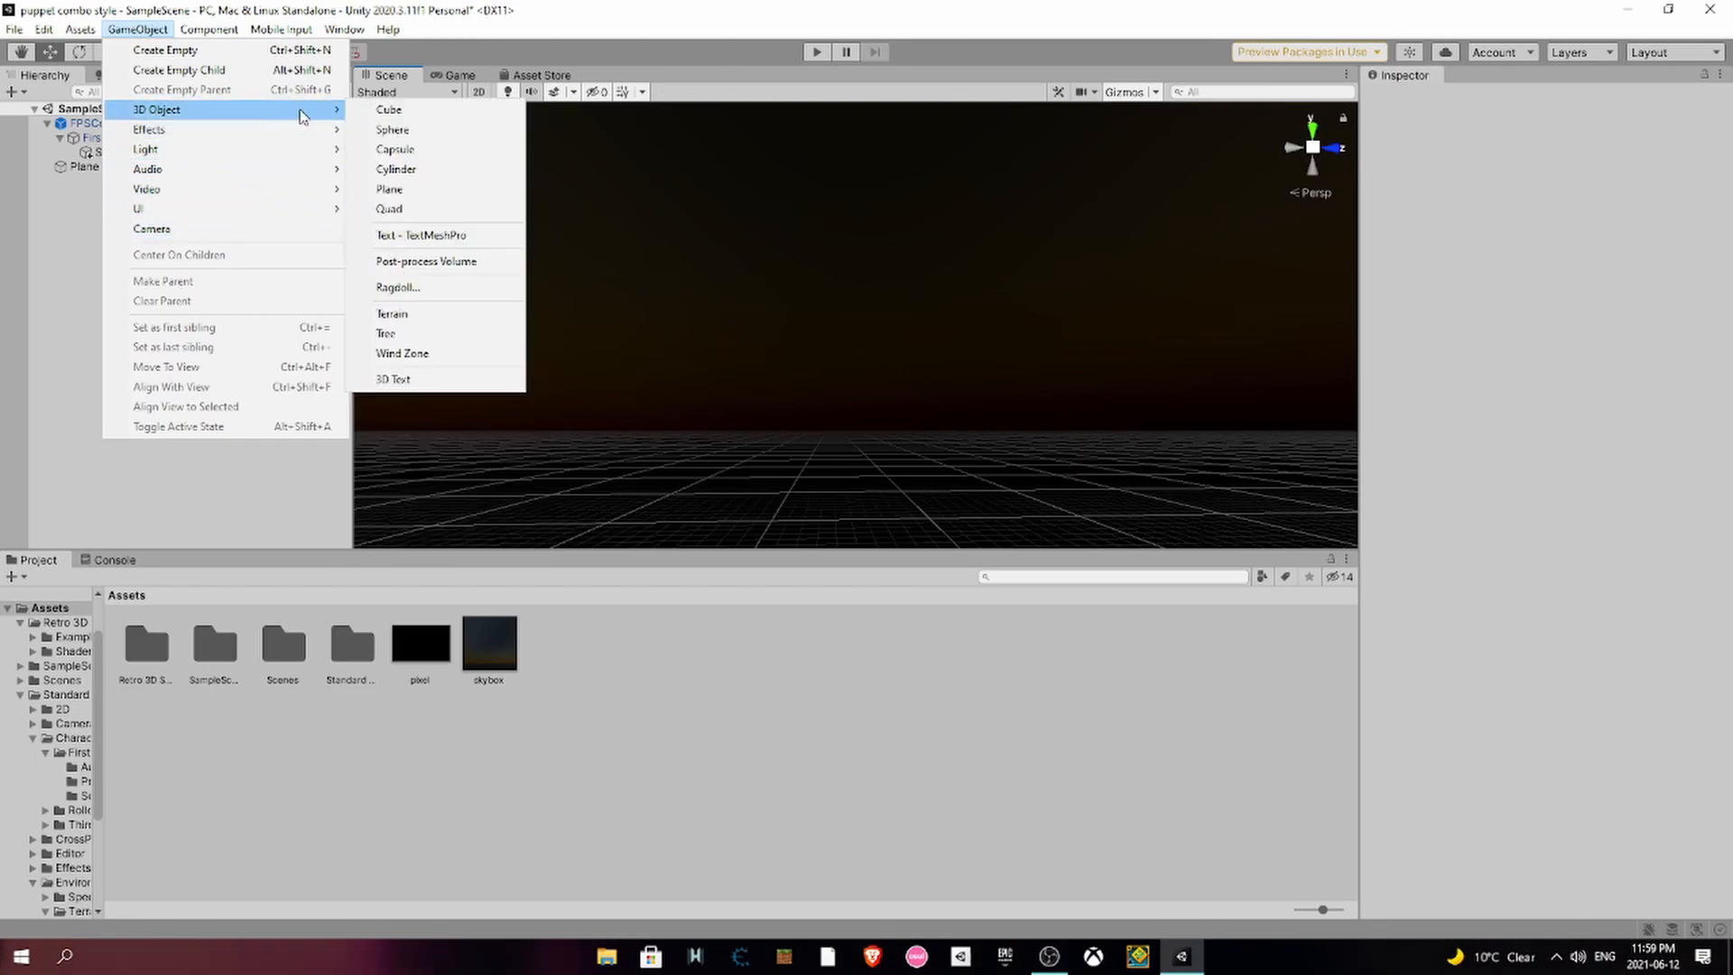
pyautogui.click(259, 229)
pyautogui.click(881, 313)
pyautogui.keyDown('alt'); pyautogui.moveTo(880, 314); pyautogui.dragTo(632, 320); pyautogui.keyUp('alt')
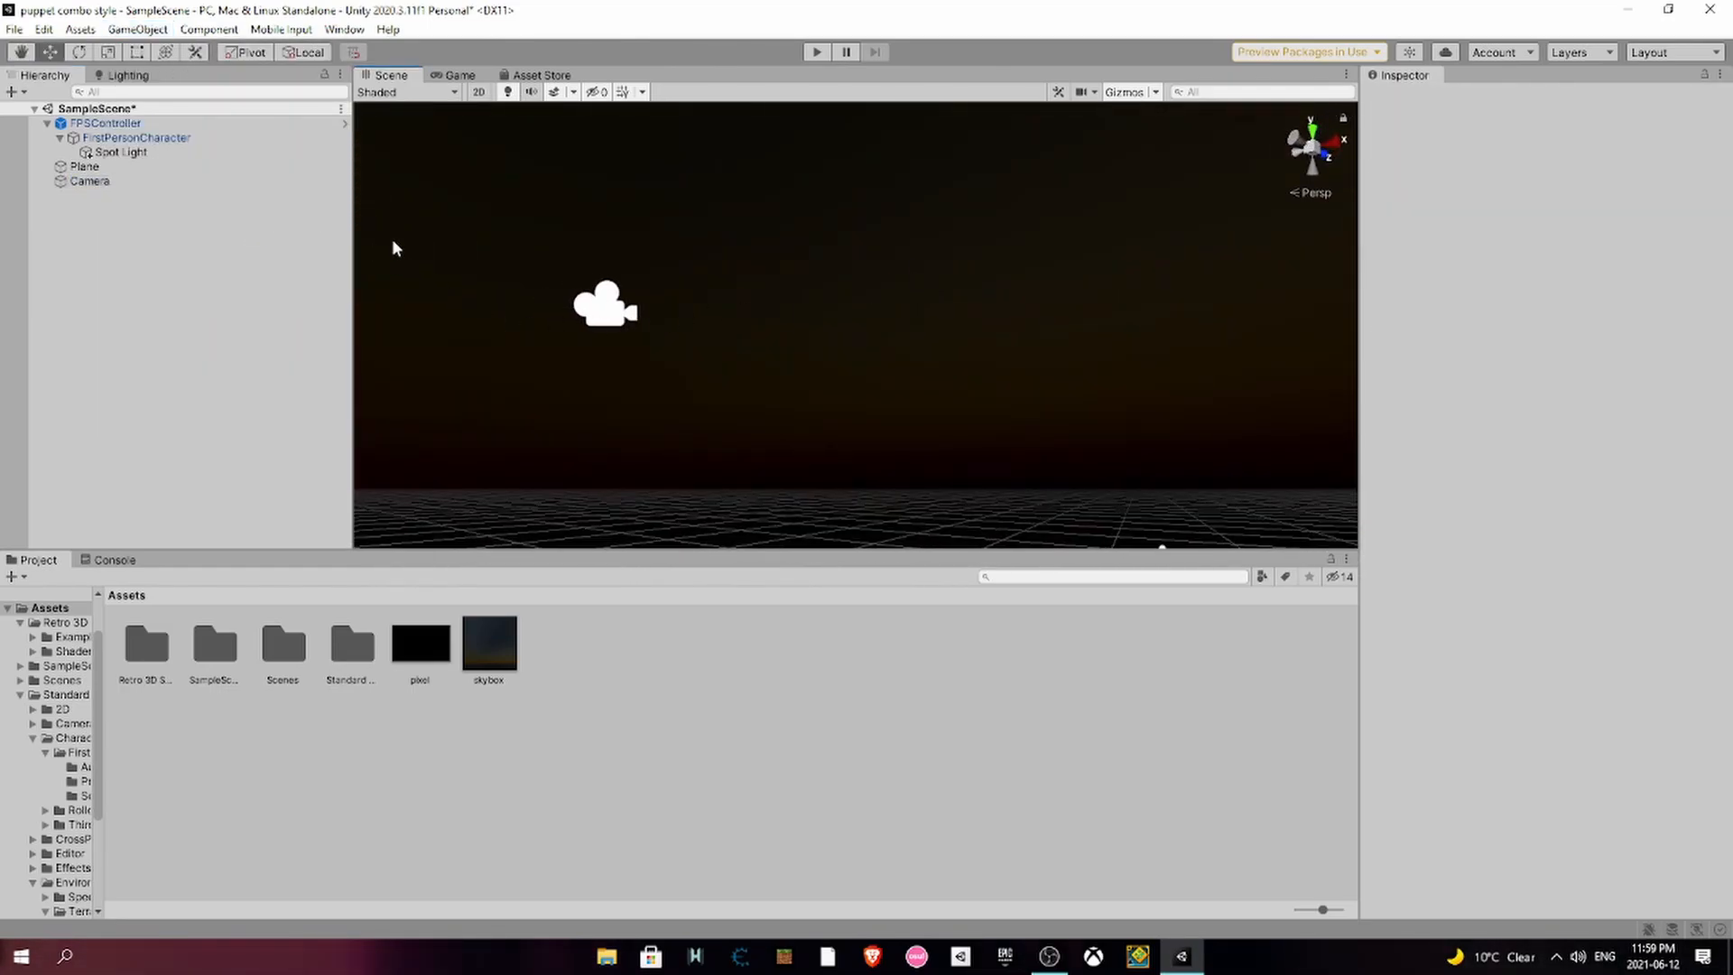
pyautogui.click(604, 300)
pyautogui.click(1461, 123)
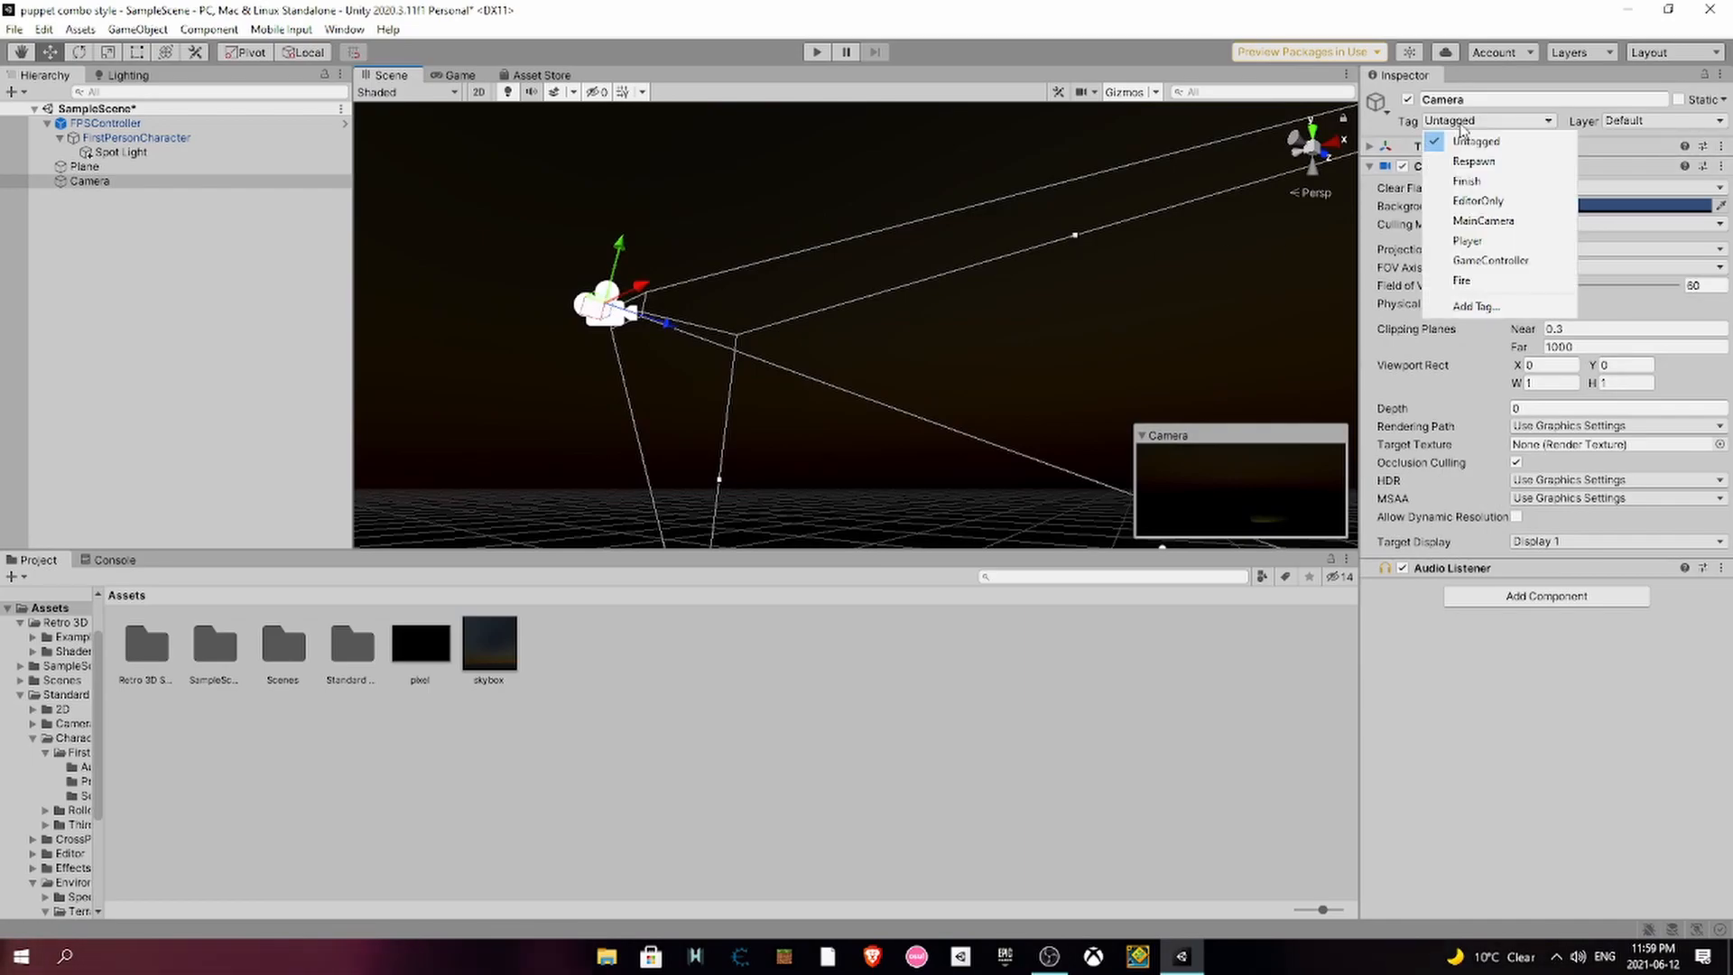
pyautogui.click(1286, 577)
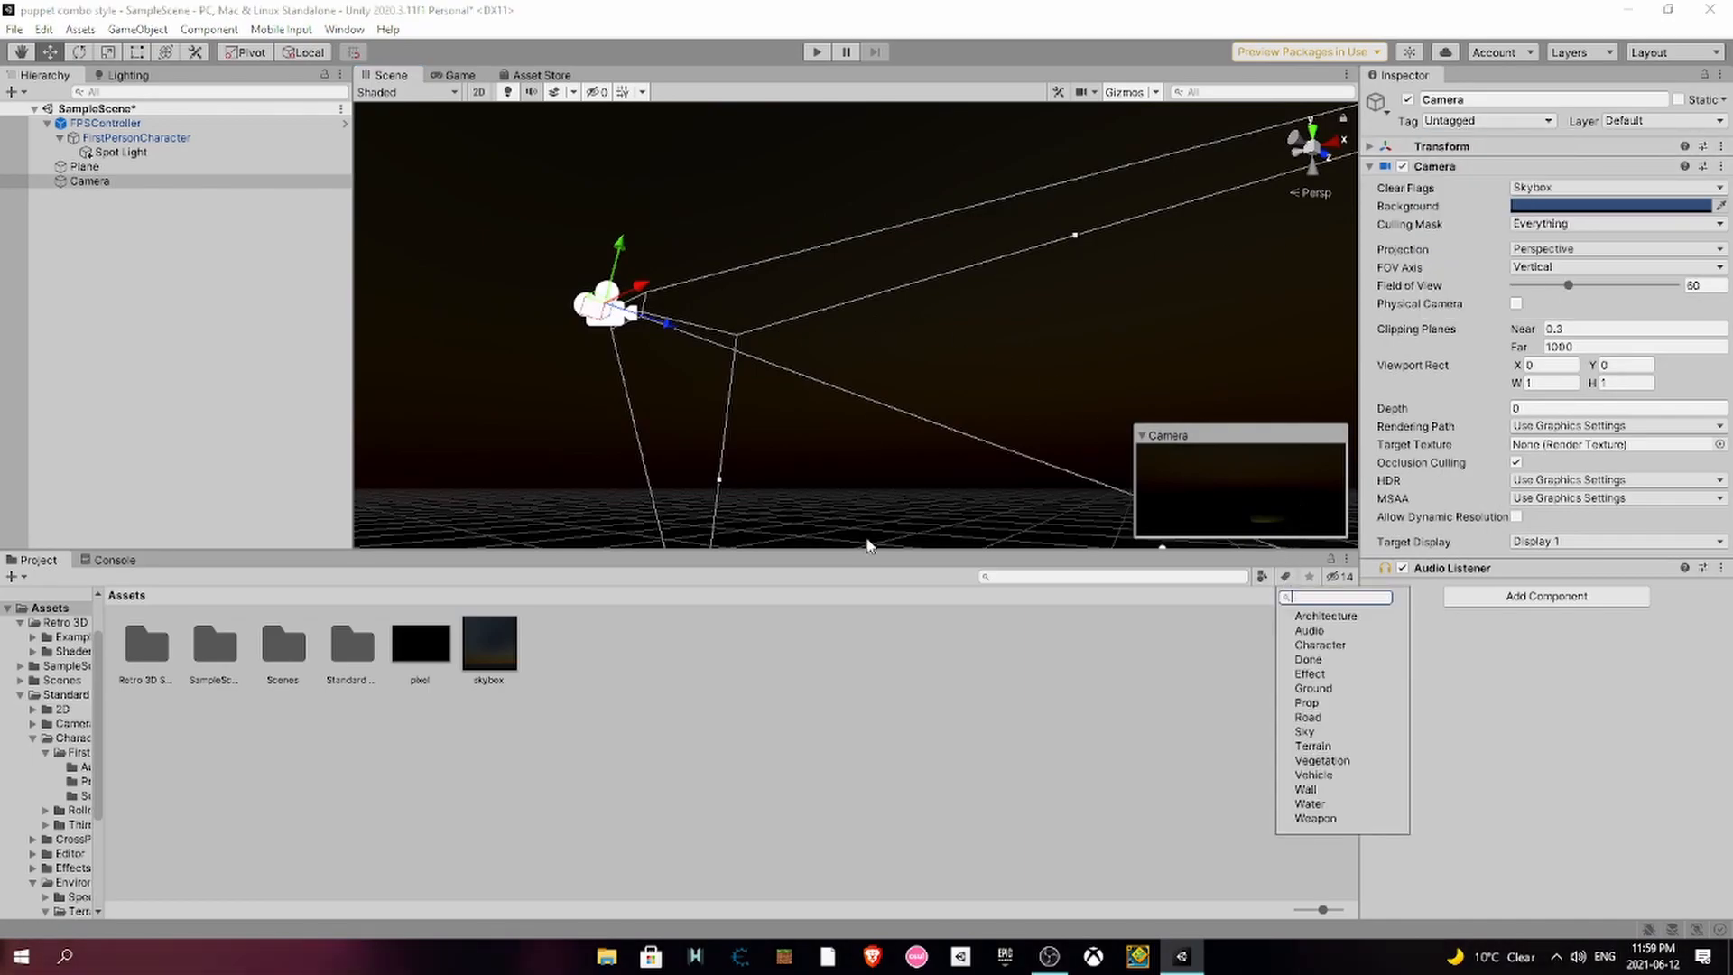
pyautogui.click(889, 630)
pyautogui.click(604, 303)
pyautogui.moveTo(604, 303); pyautogui.dragTo(722, 379, button='right')
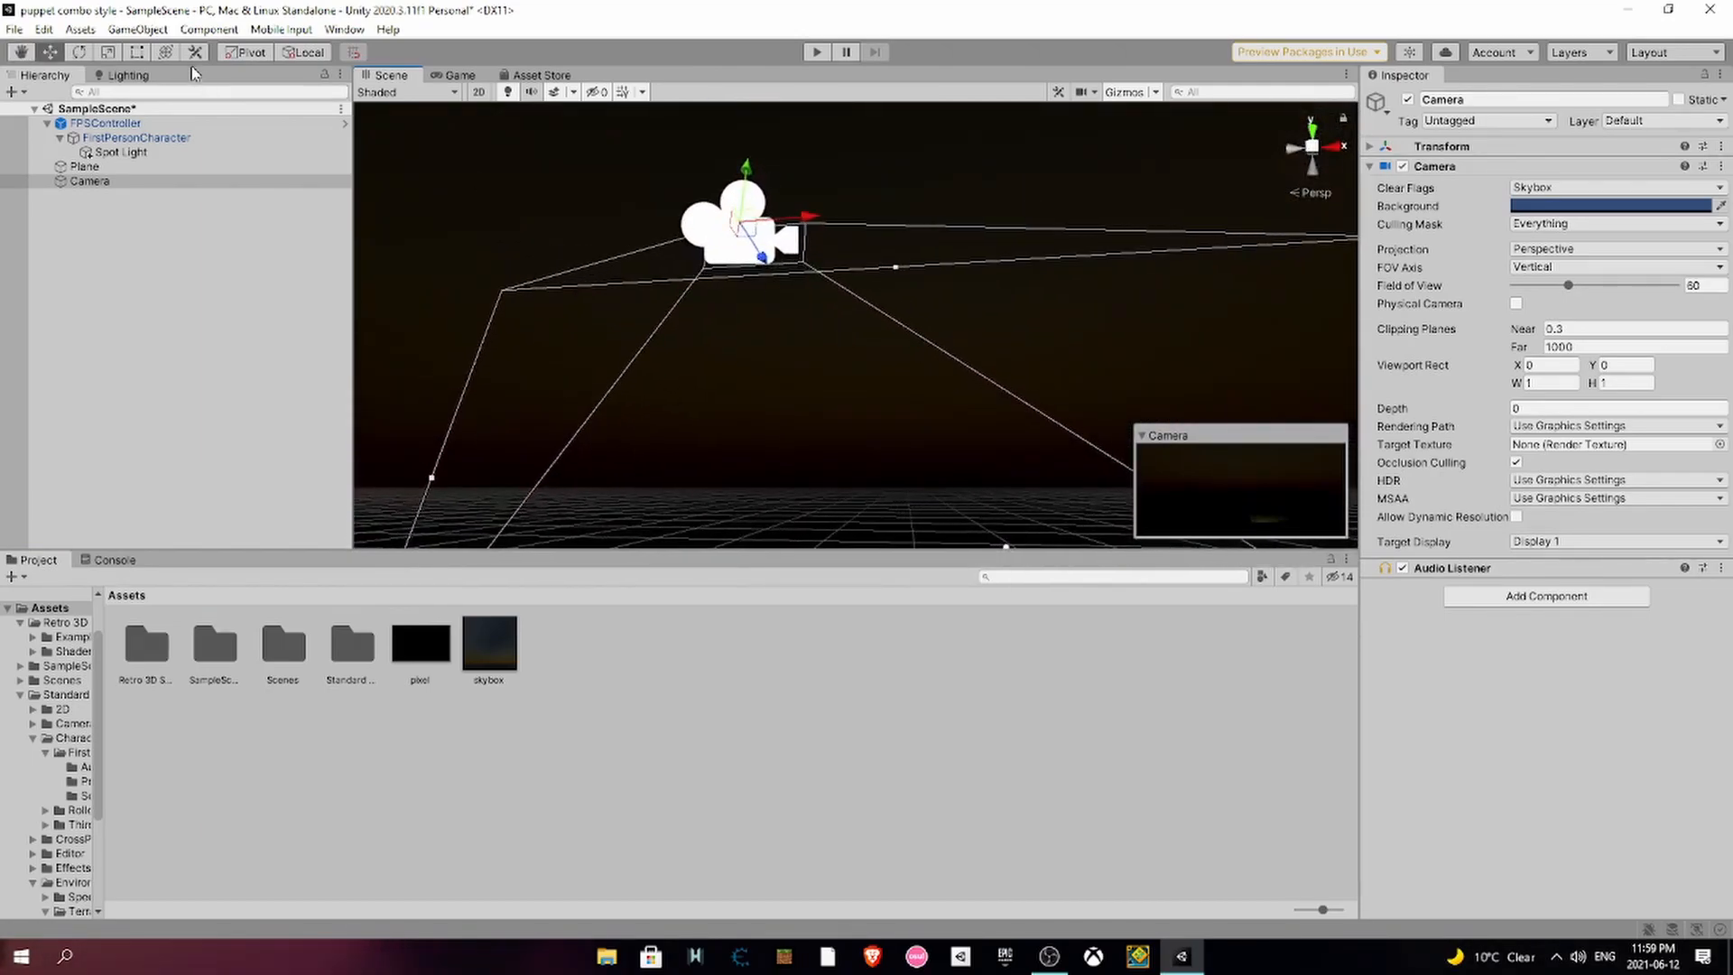
# - Create a UI Raw Image and name it pixel
pyautogui.click(138, 29)
pyautogui.moveTo(226, 109)
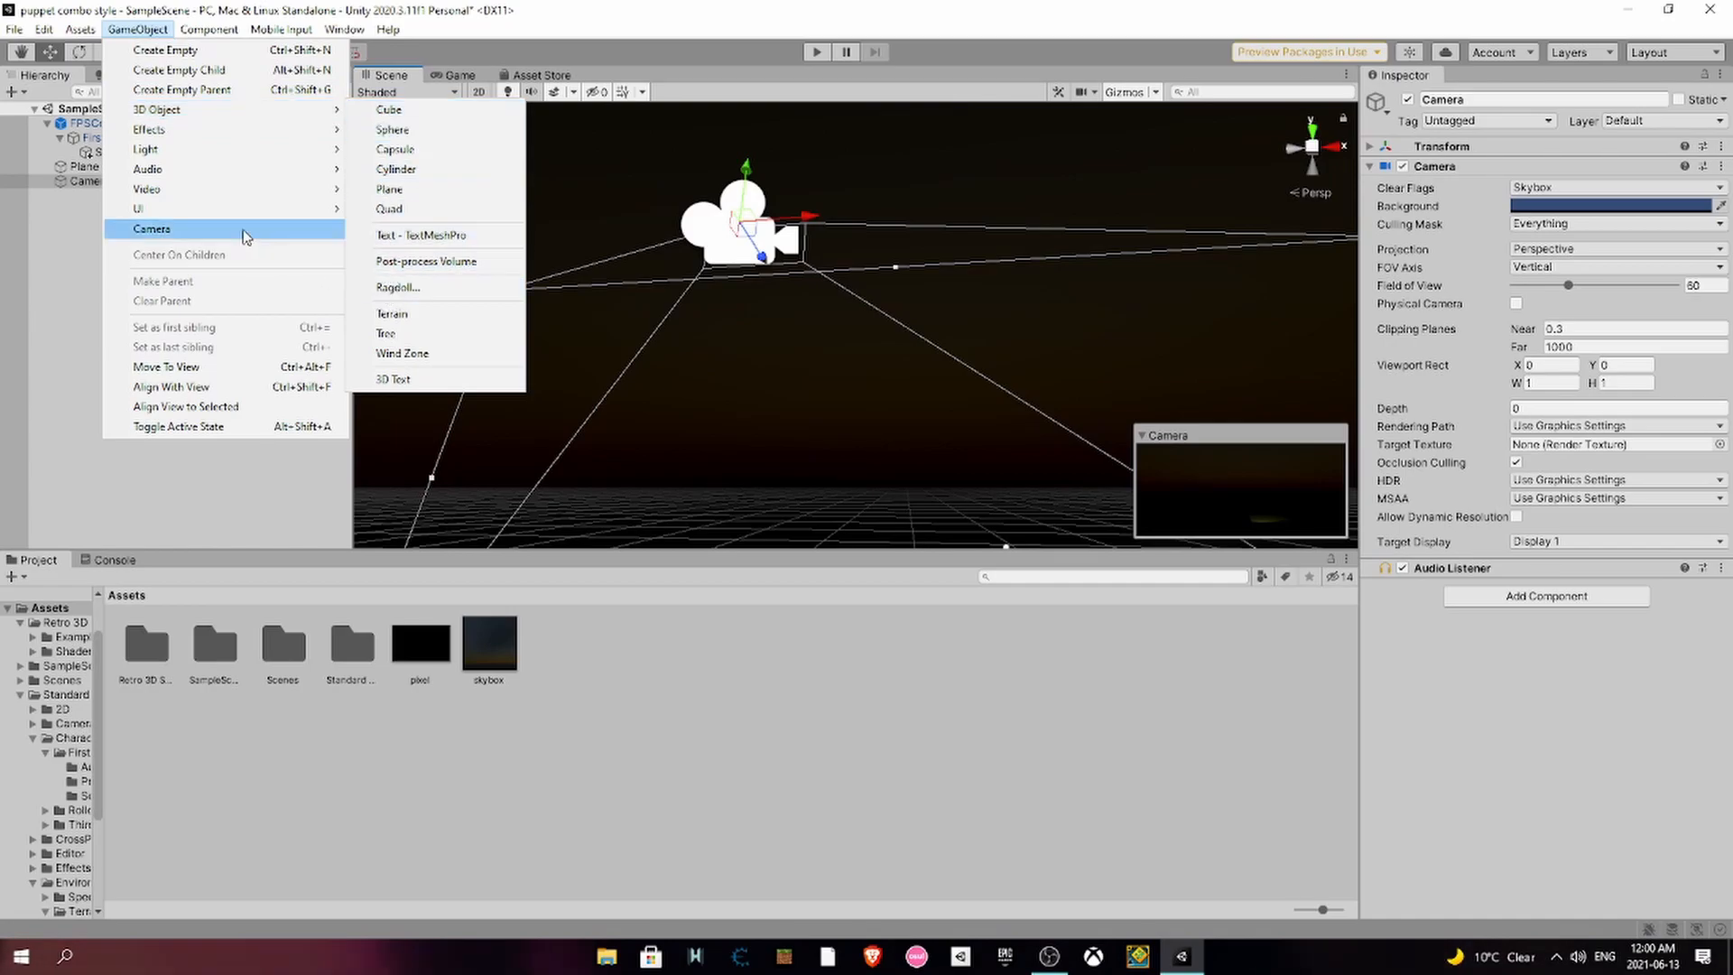
pyautogui.moveTo(200, 210)
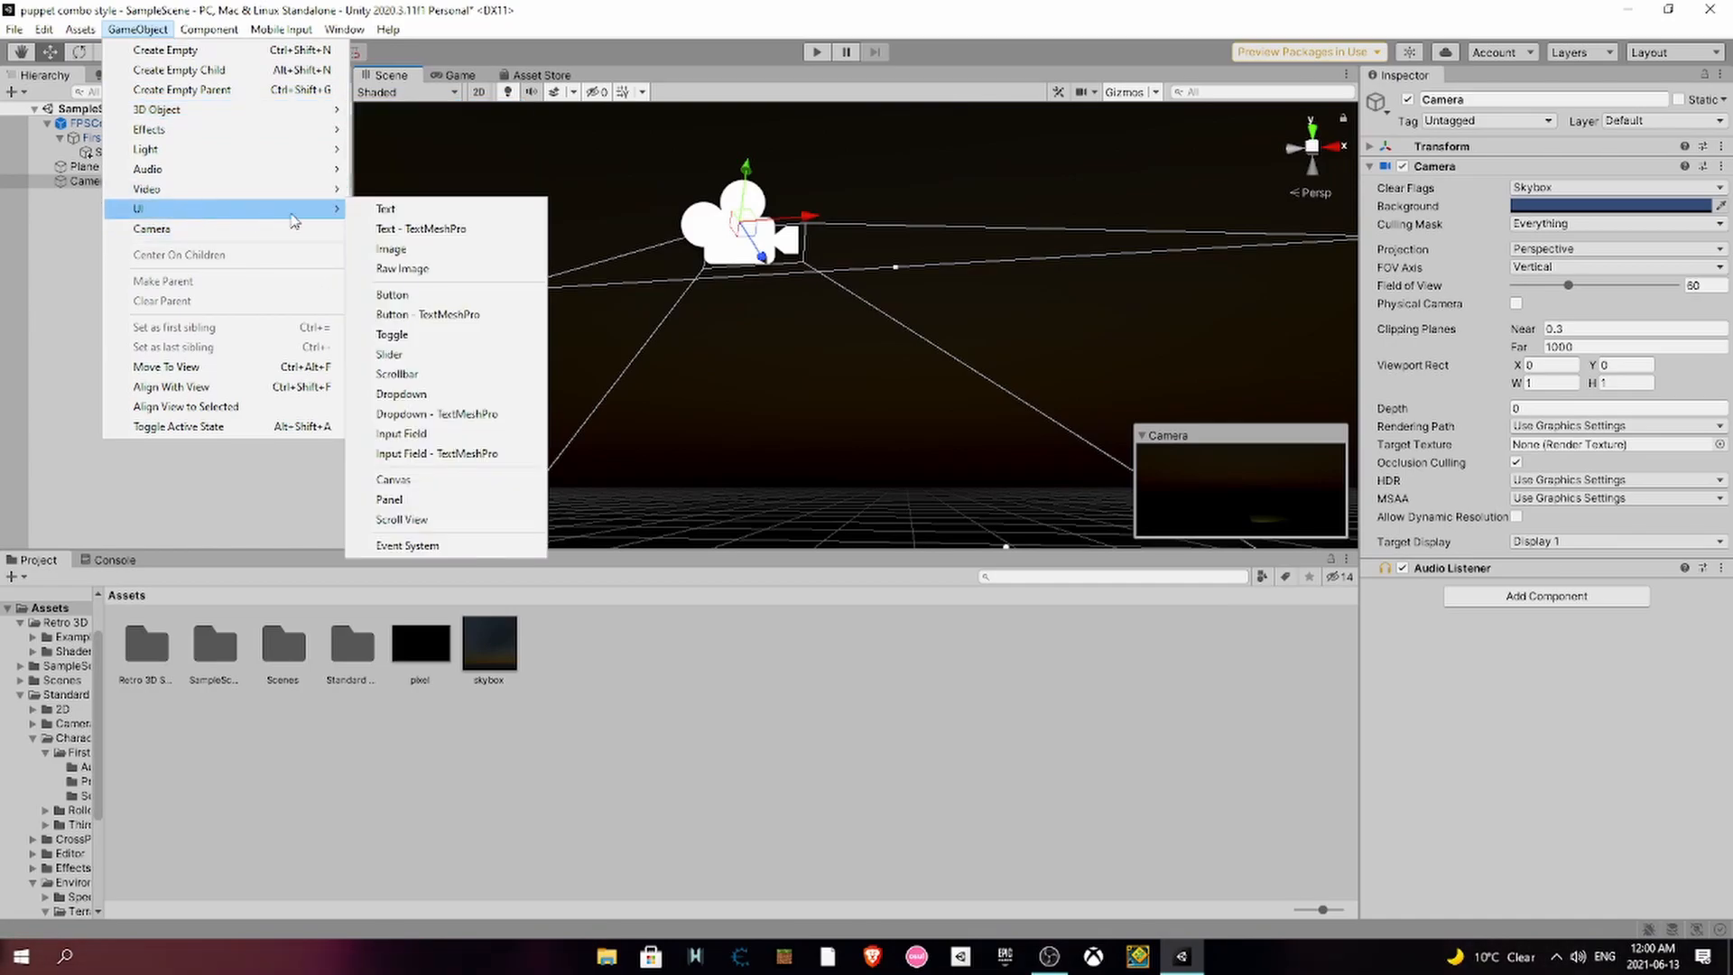
pyautogui.click(397, 270)
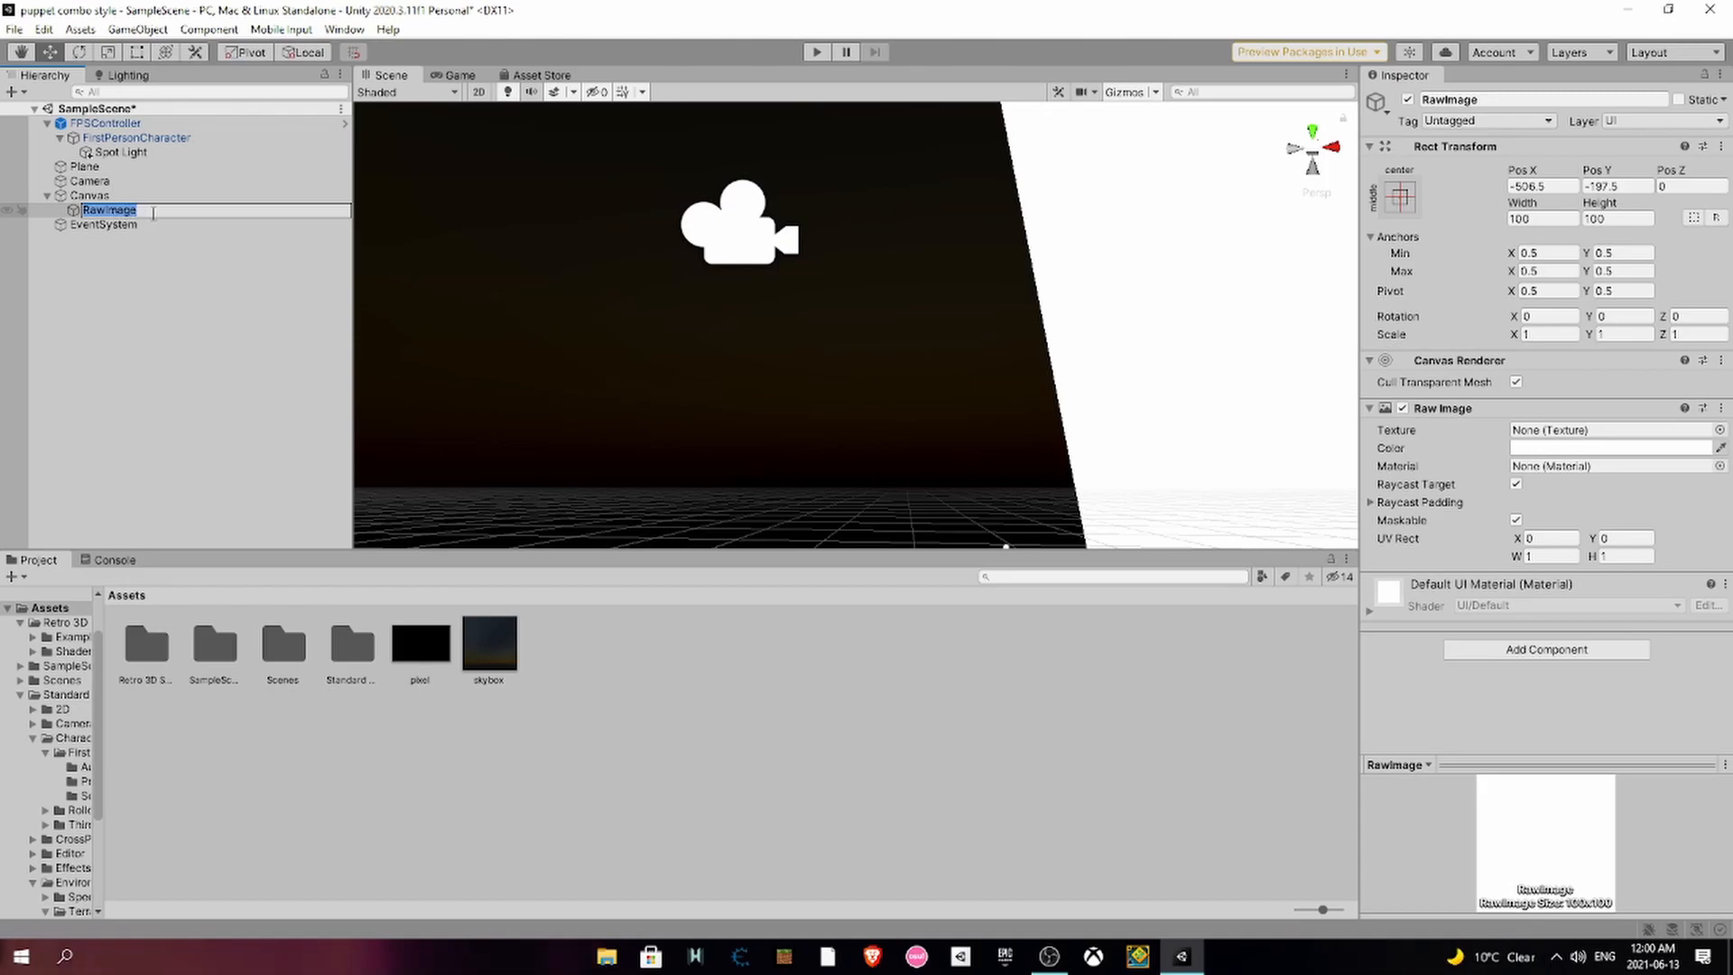
pyautogui.write('pixel')
pyautogui.press('Return')
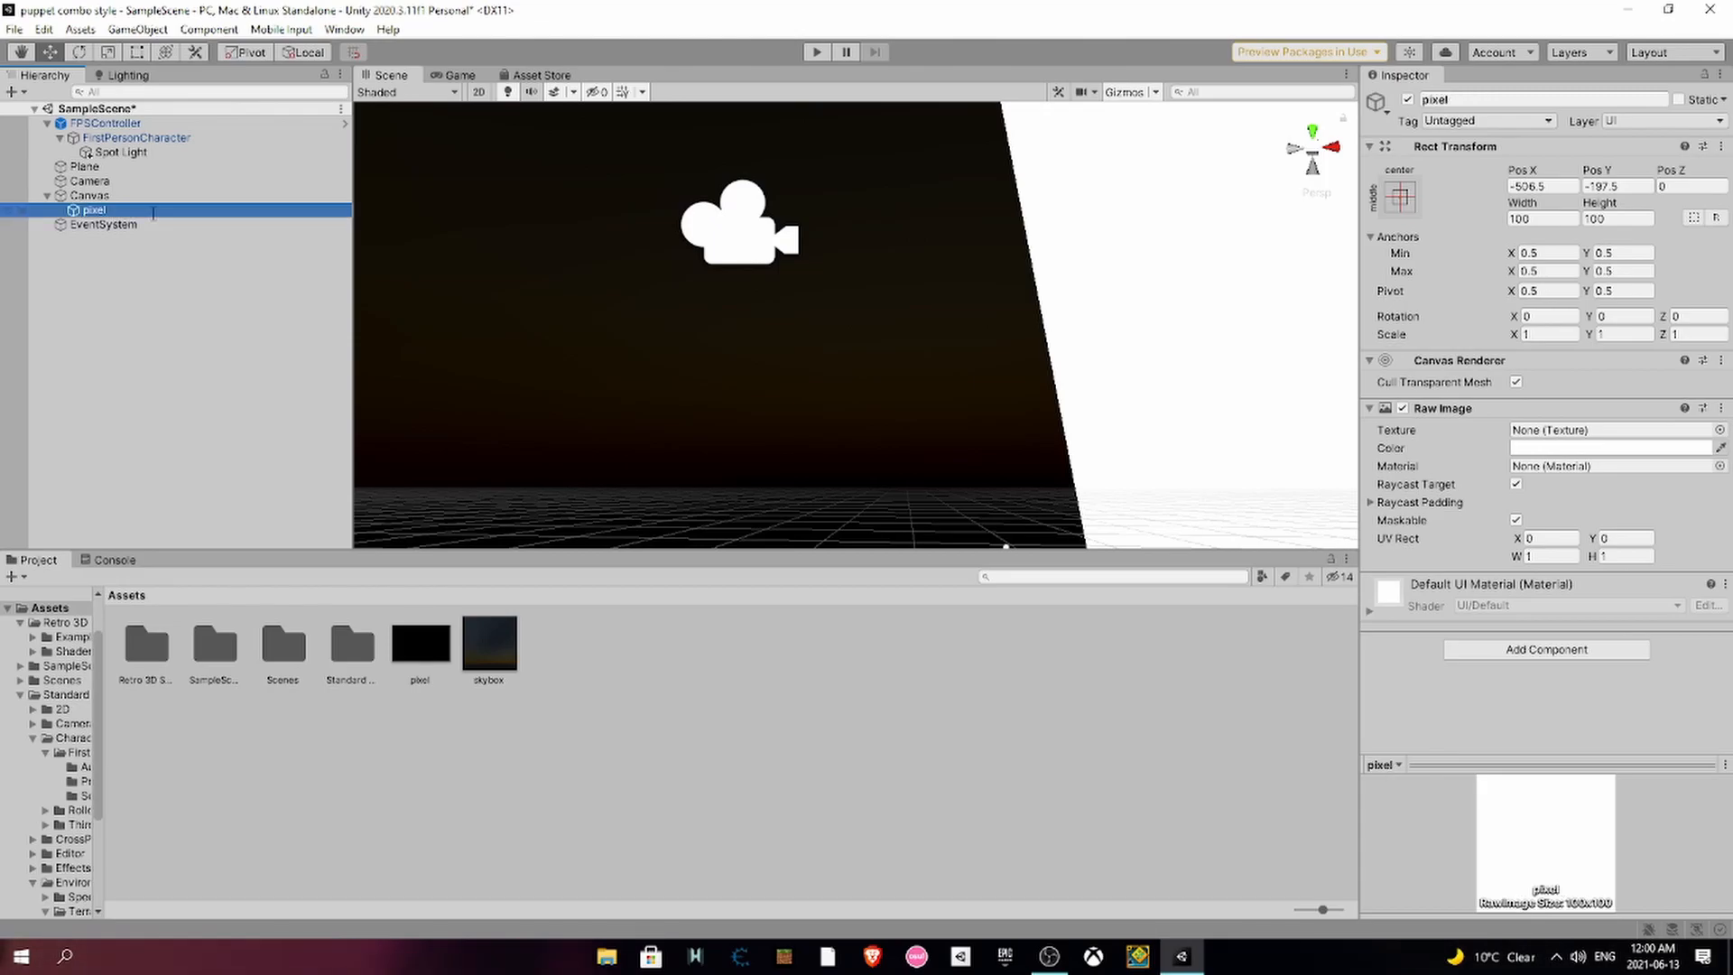
# - Set the Canvas Scaler's UI Scale Mode to Scale With Screen Size on the Canvas
pyautogui.doubleClick(94, 209)
pyautogui.moveTo(721, 213); pyautogui.dragTo(722, 424, button='right')
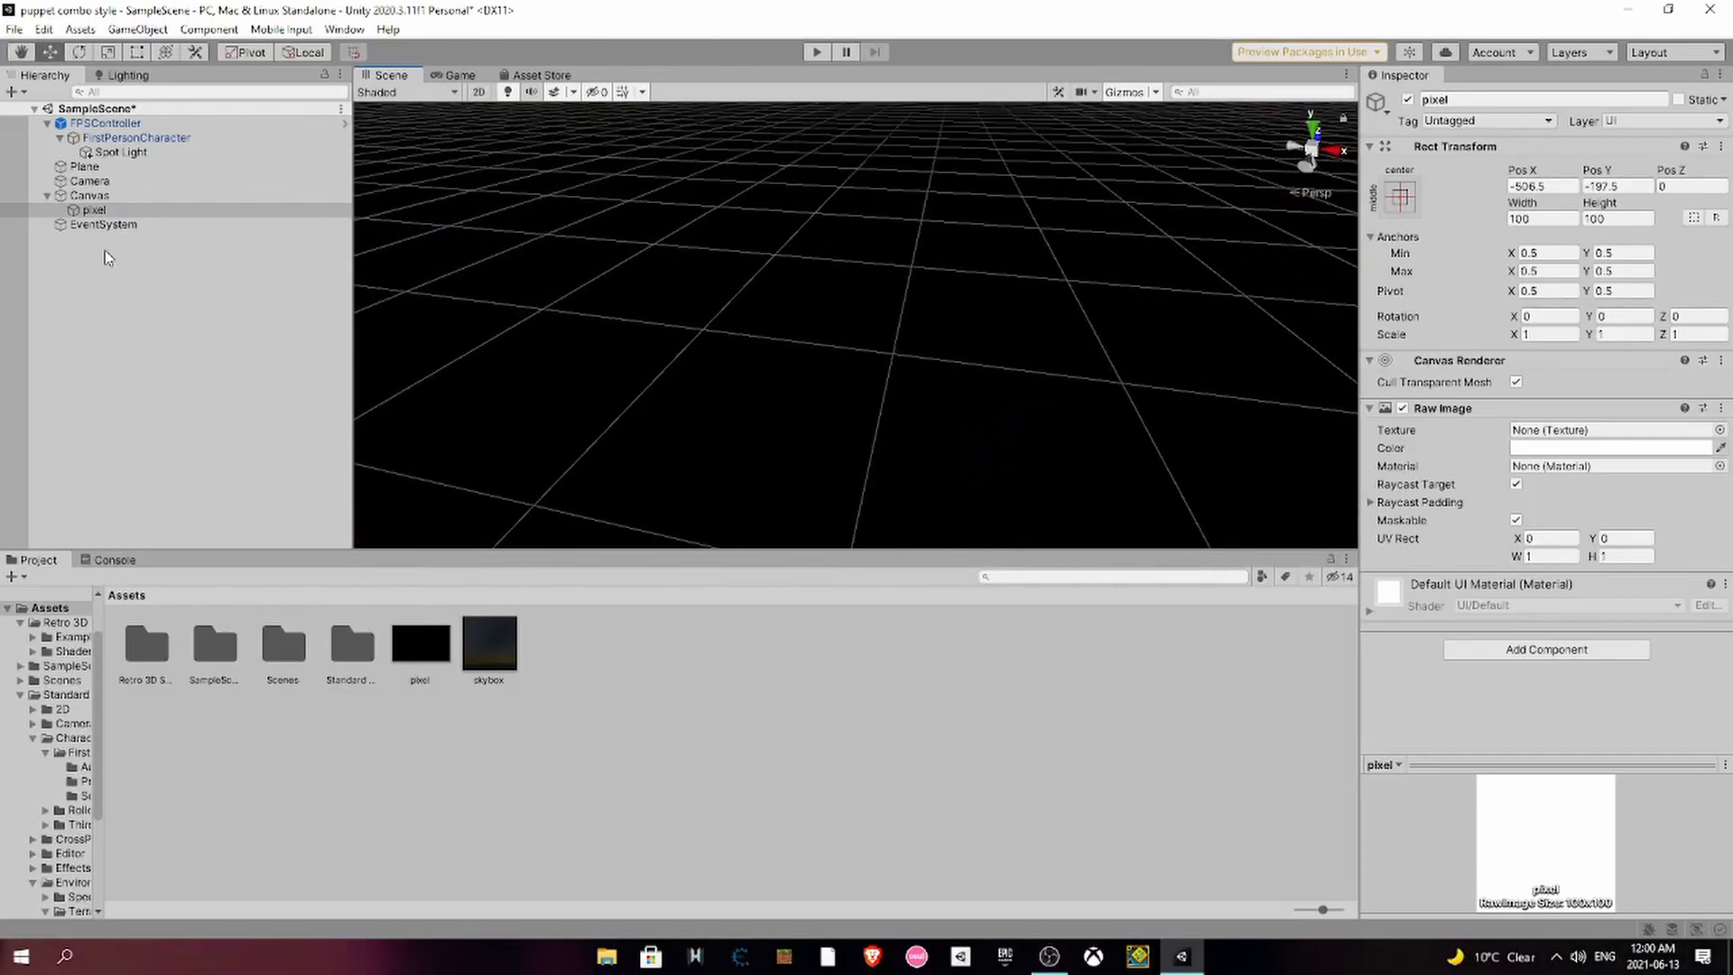
pyautogui.click(88, 214)
pyautogui.doubleClick(87, 214)
pyautogui.moveTo(901, 220); pyautogui.dragTo(755, 339, button='right')
pyautogui.moveTo(755, 337); pyautogui.dragTo(864, 243)
pyautogui.click(985, 262)
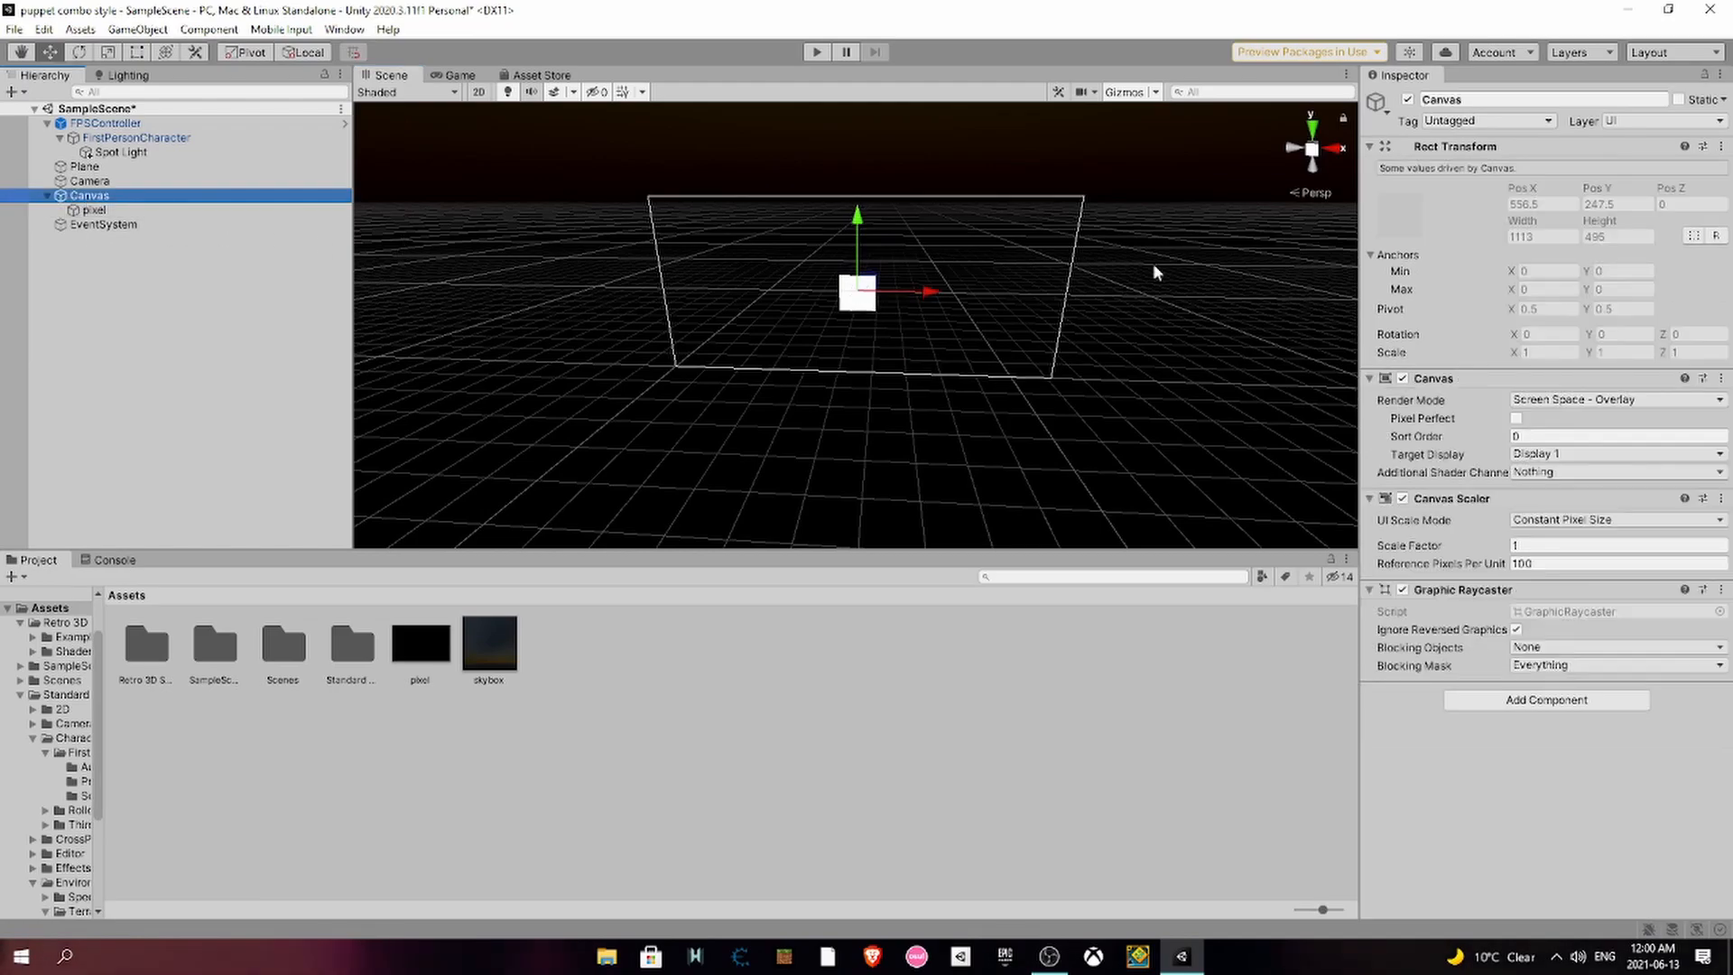
pyautogui.click(1546, 523)
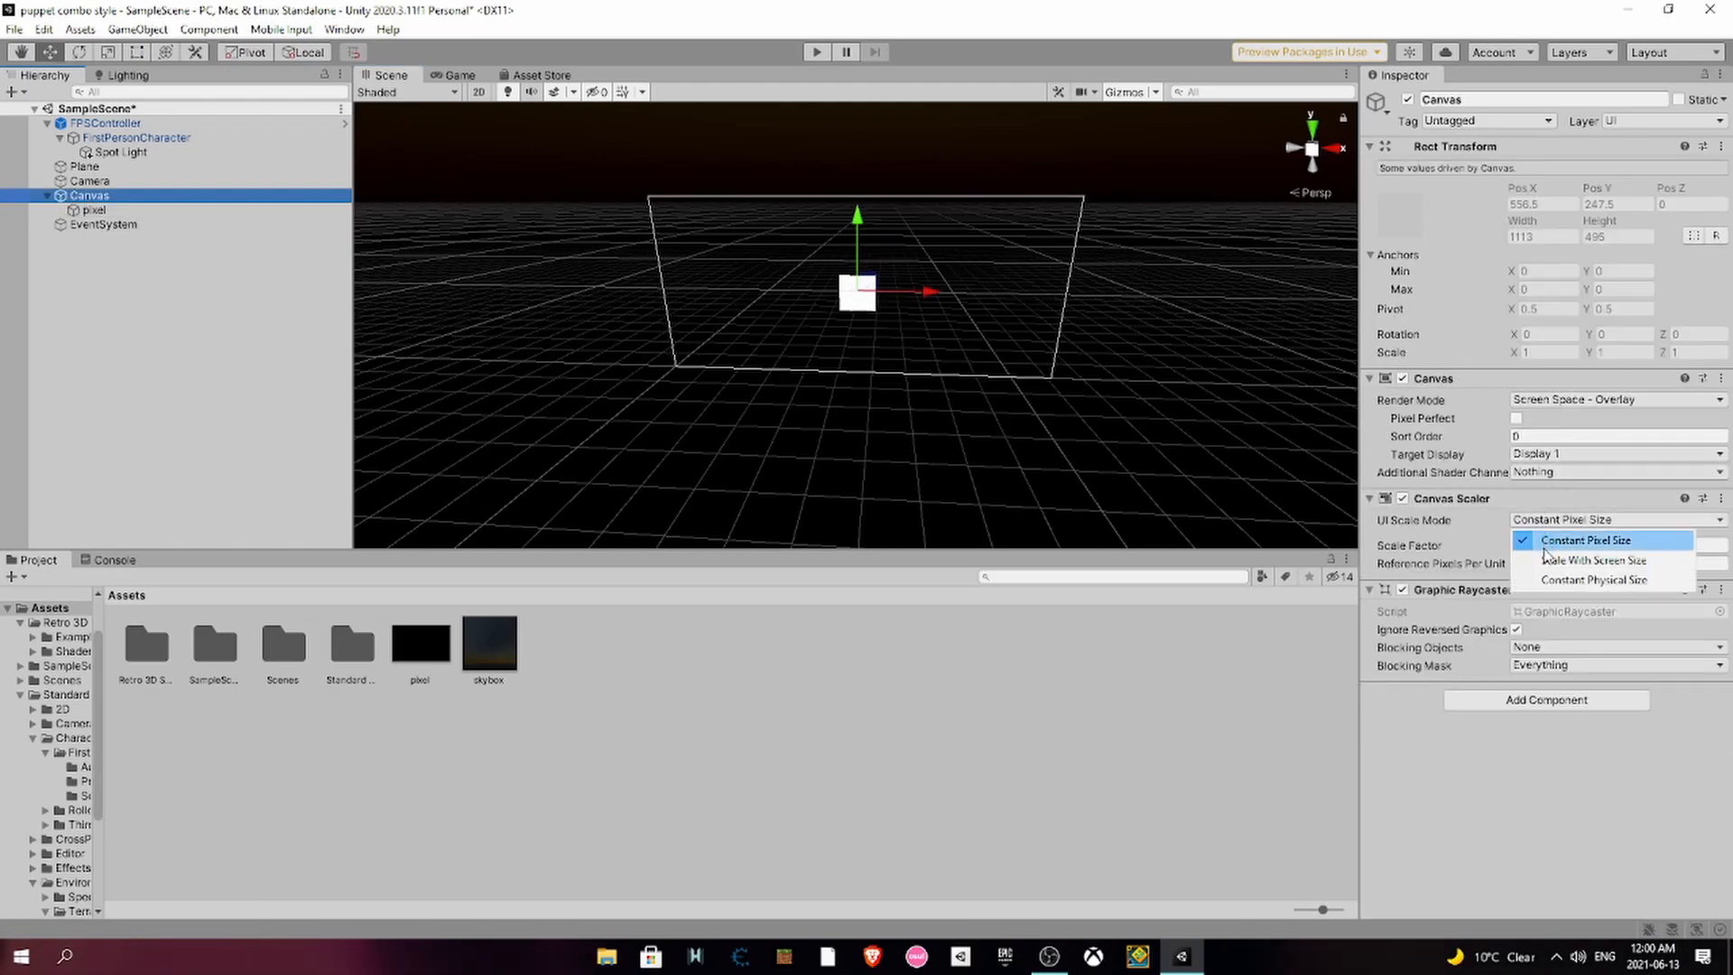
pyautogui.click(1571, 561)
# - Scale the pixel raw image to about 9.13 by 4.30 to cover the canvas and assign the pixel render texture as its texture
pyautogui.click(94, 210)
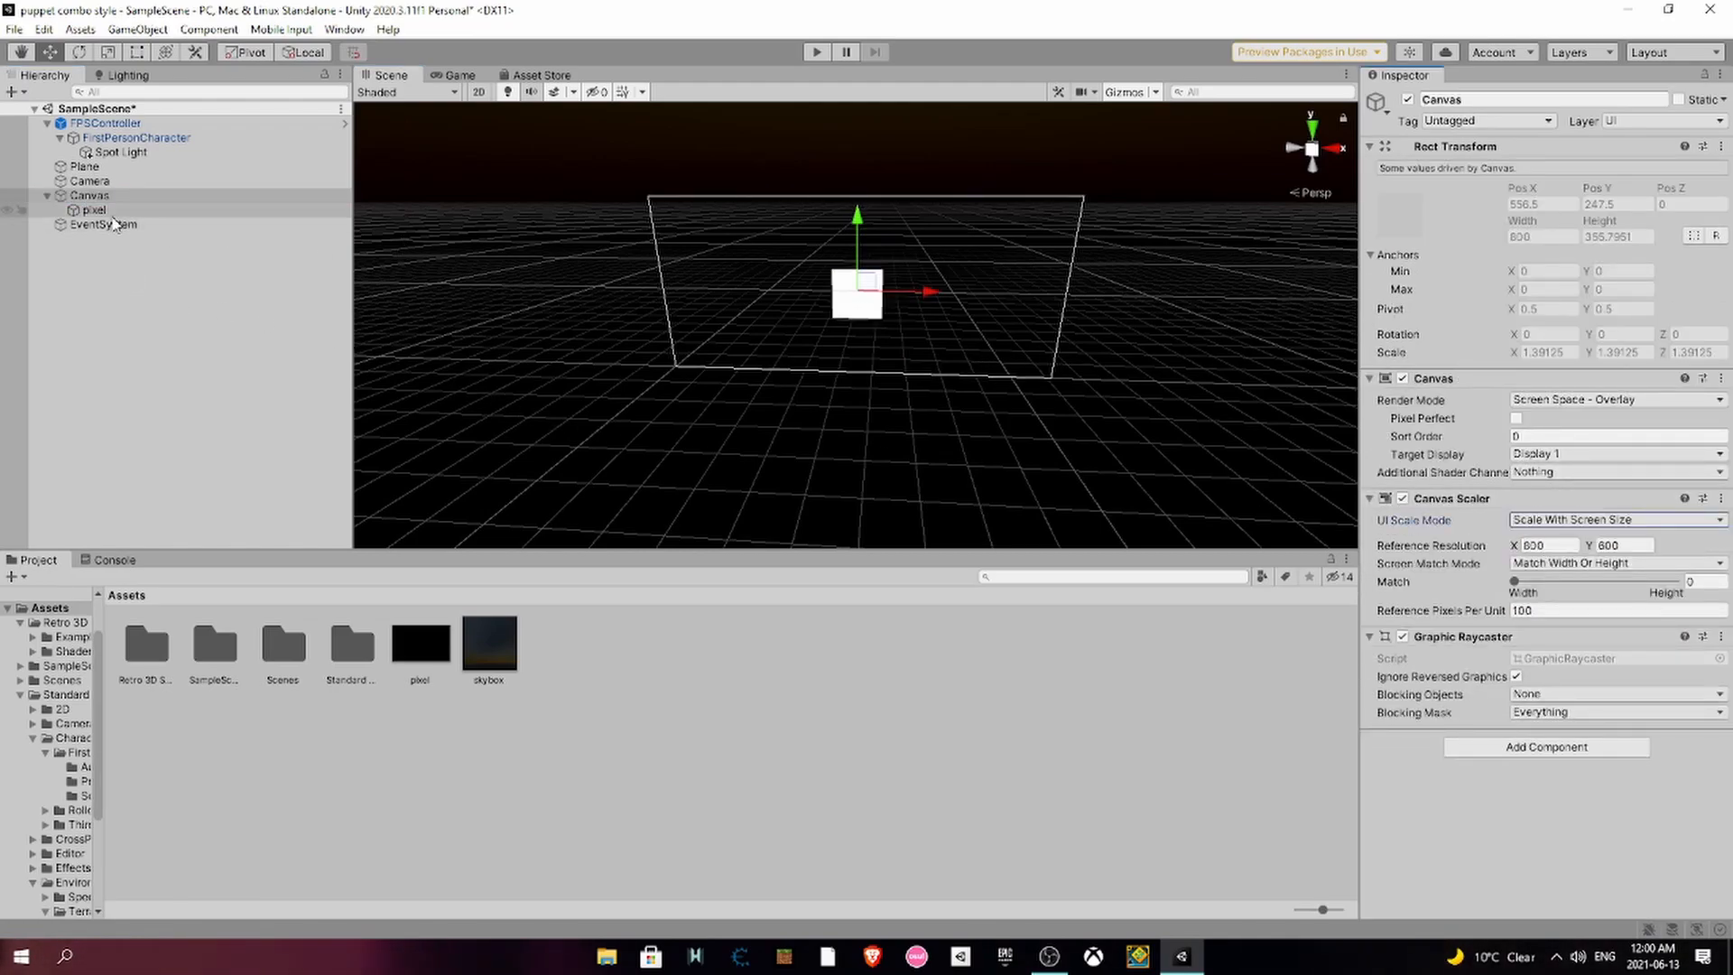
pyautogui.click(108, 52)
pyautogui.moveTo(885, 307); pyautogui.dragTo(976, 301)
pyautogui.moveTo(858, 299)
pyautogui.mouseDown()
pyautogui.moveTo(882, 299)
pyautogui.moveTo(859, 297)
pyautogui.mouseUp()
pyautogui.moveTo(410, 642); pyautogui.dragTo(1535, 431)
pyautogui.moveTo(843, 312); pyautogui.dragTo(872, 302, button='right')
pyautogui.moveTo(821, 308); pyautogui.dragTo(816, 321)
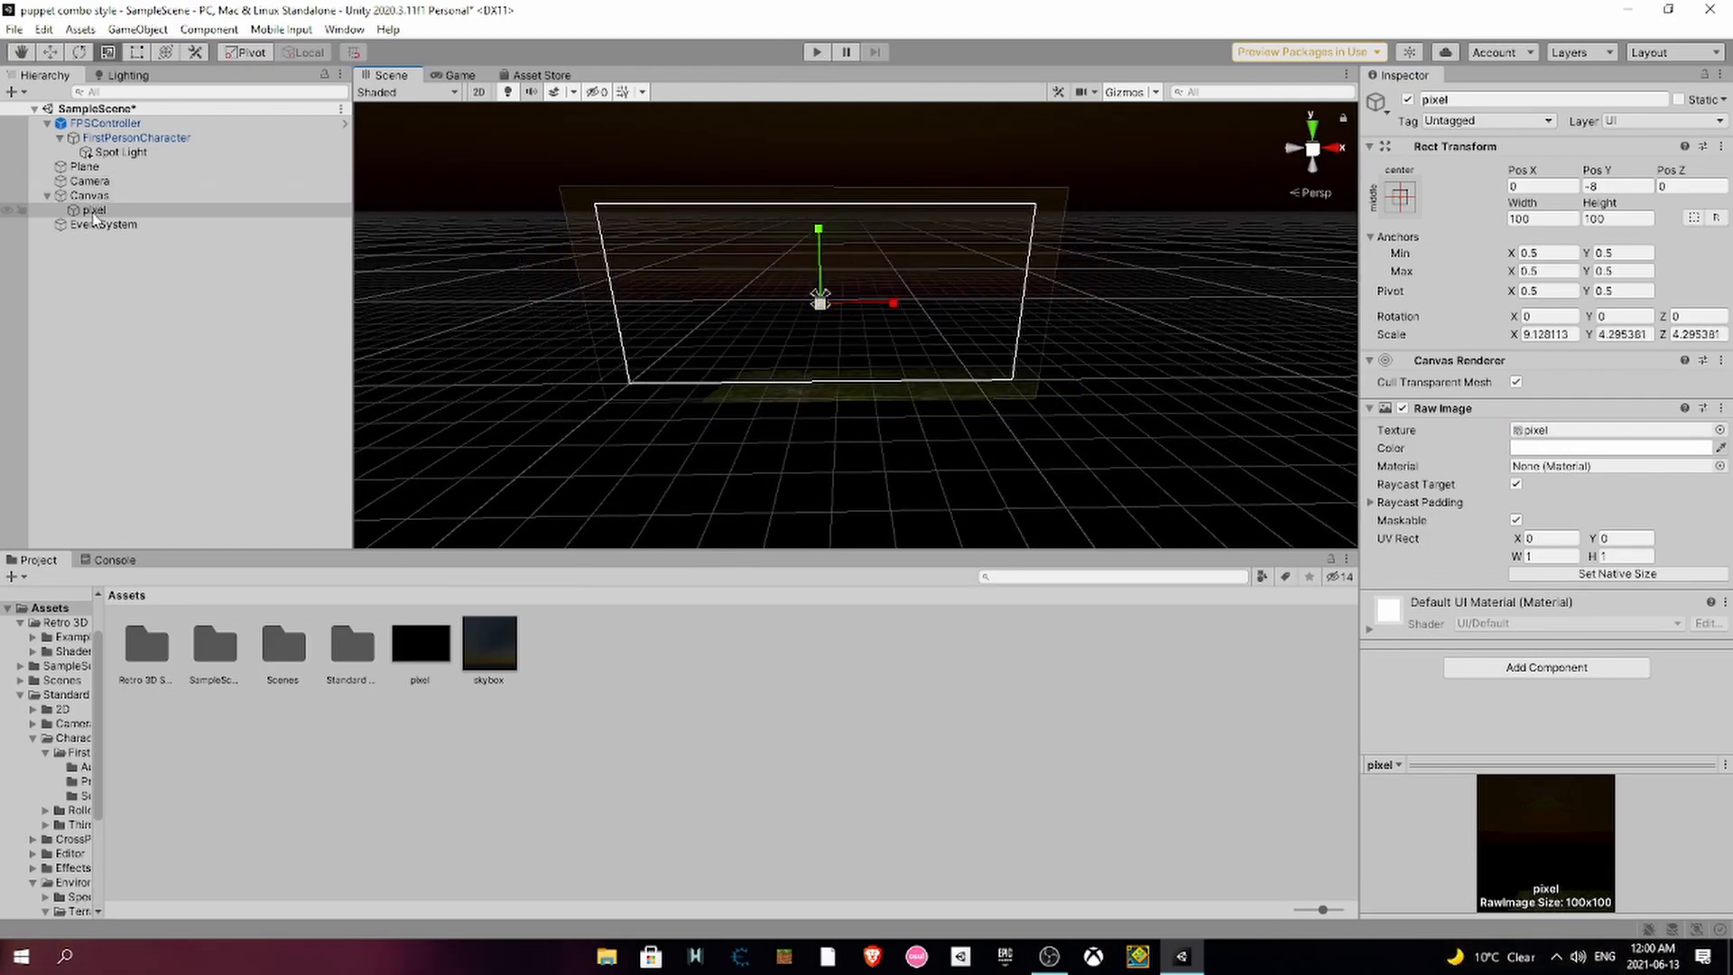
# - Play the scene and walk around the grass plane to check the pixelated camera view
pyautogui.scroll(5, 787, 242)
pyautogui.scroll(-2, 776, 228)
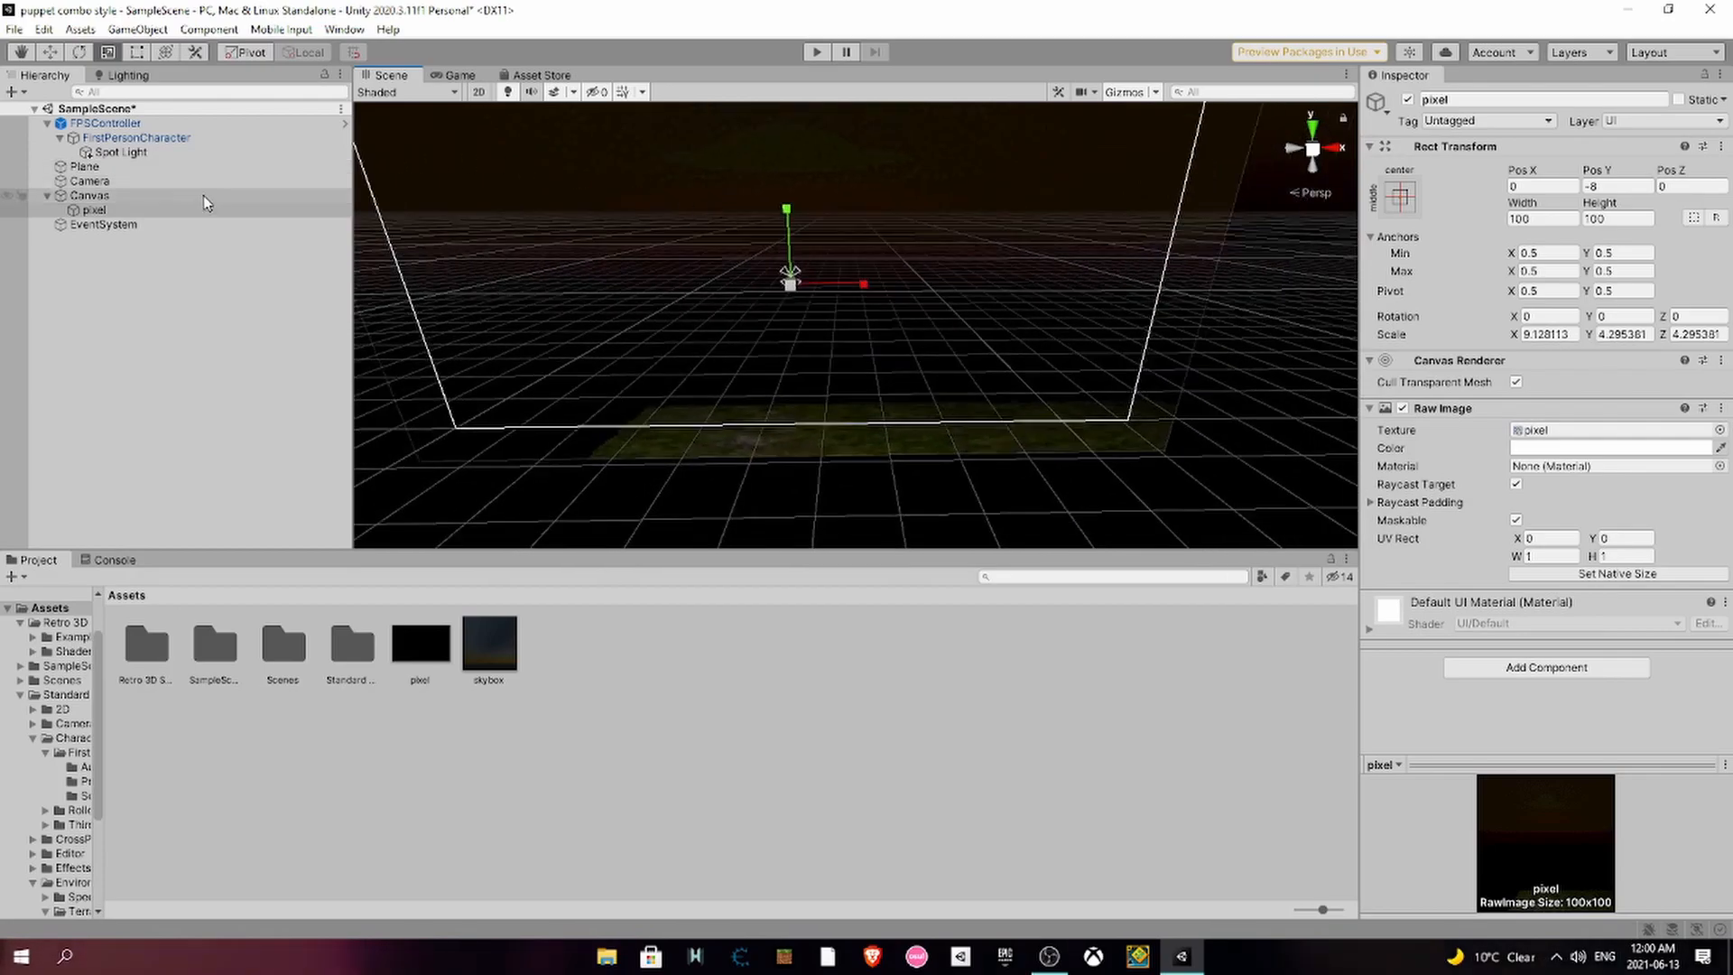
pyautogui.scroll(5, 668, 488)
pyautogui.moveTo(717, 415); pyautogui.dragTo(795, 276, button='middle')
pyautogui.scroll(4, 794, 276)
pyautogui.scroll(-2, 800, 278)
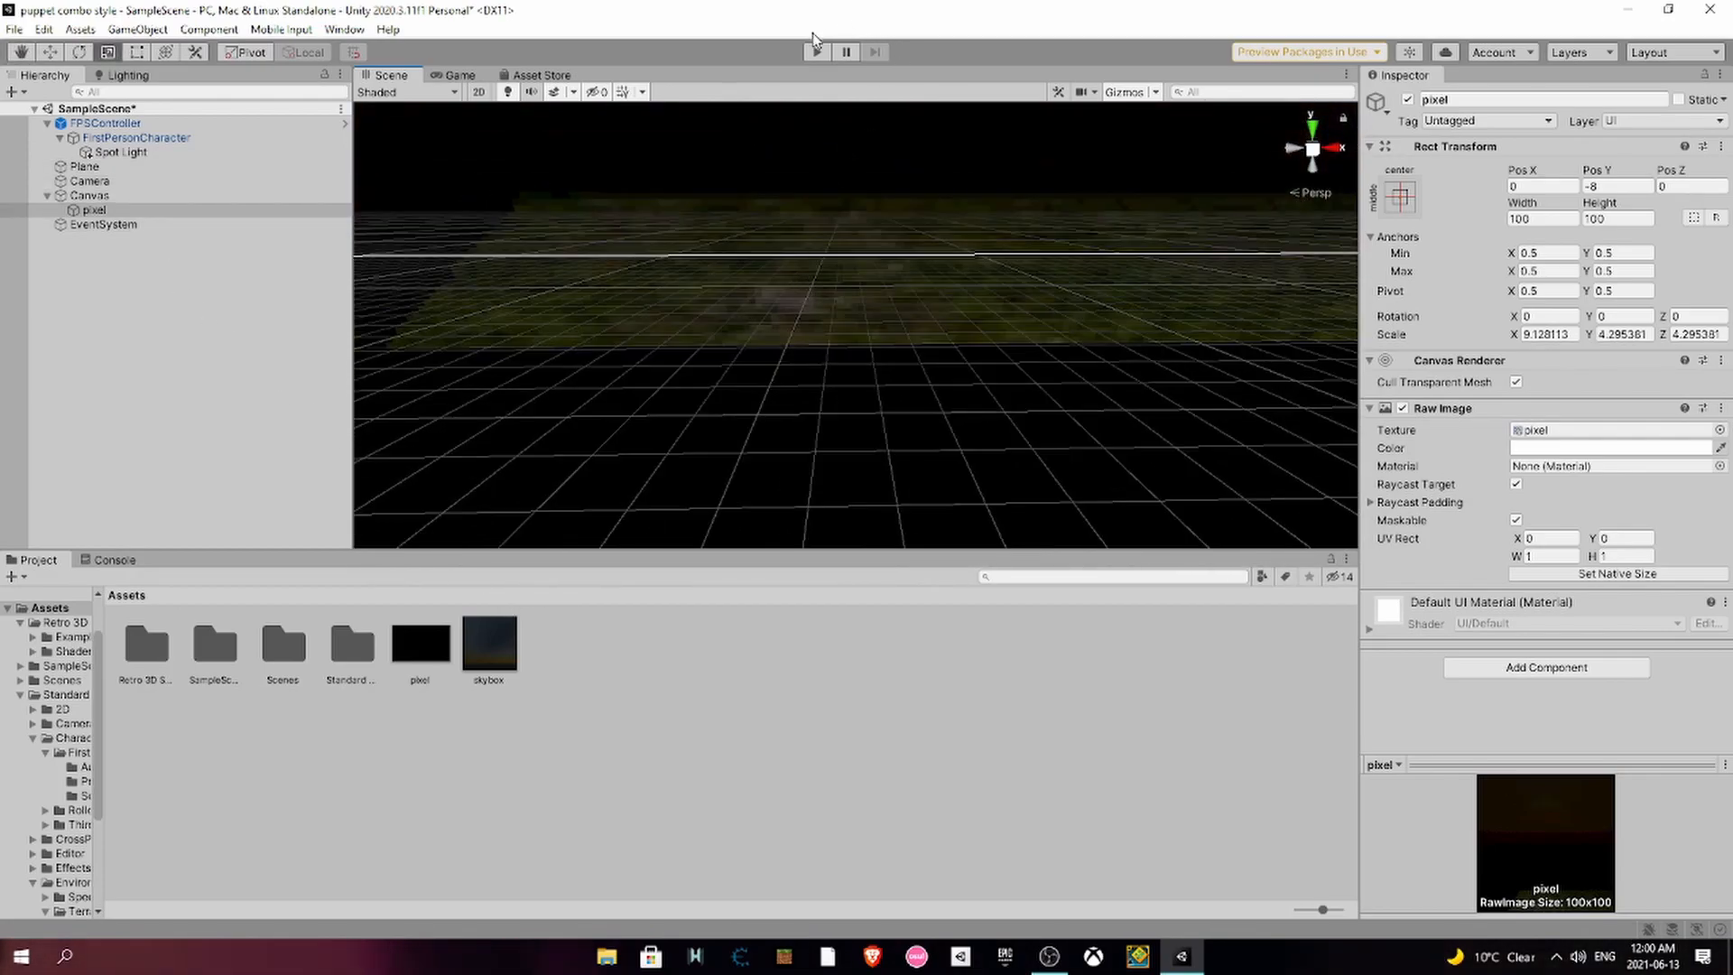
pyautogui.click(816, 52)
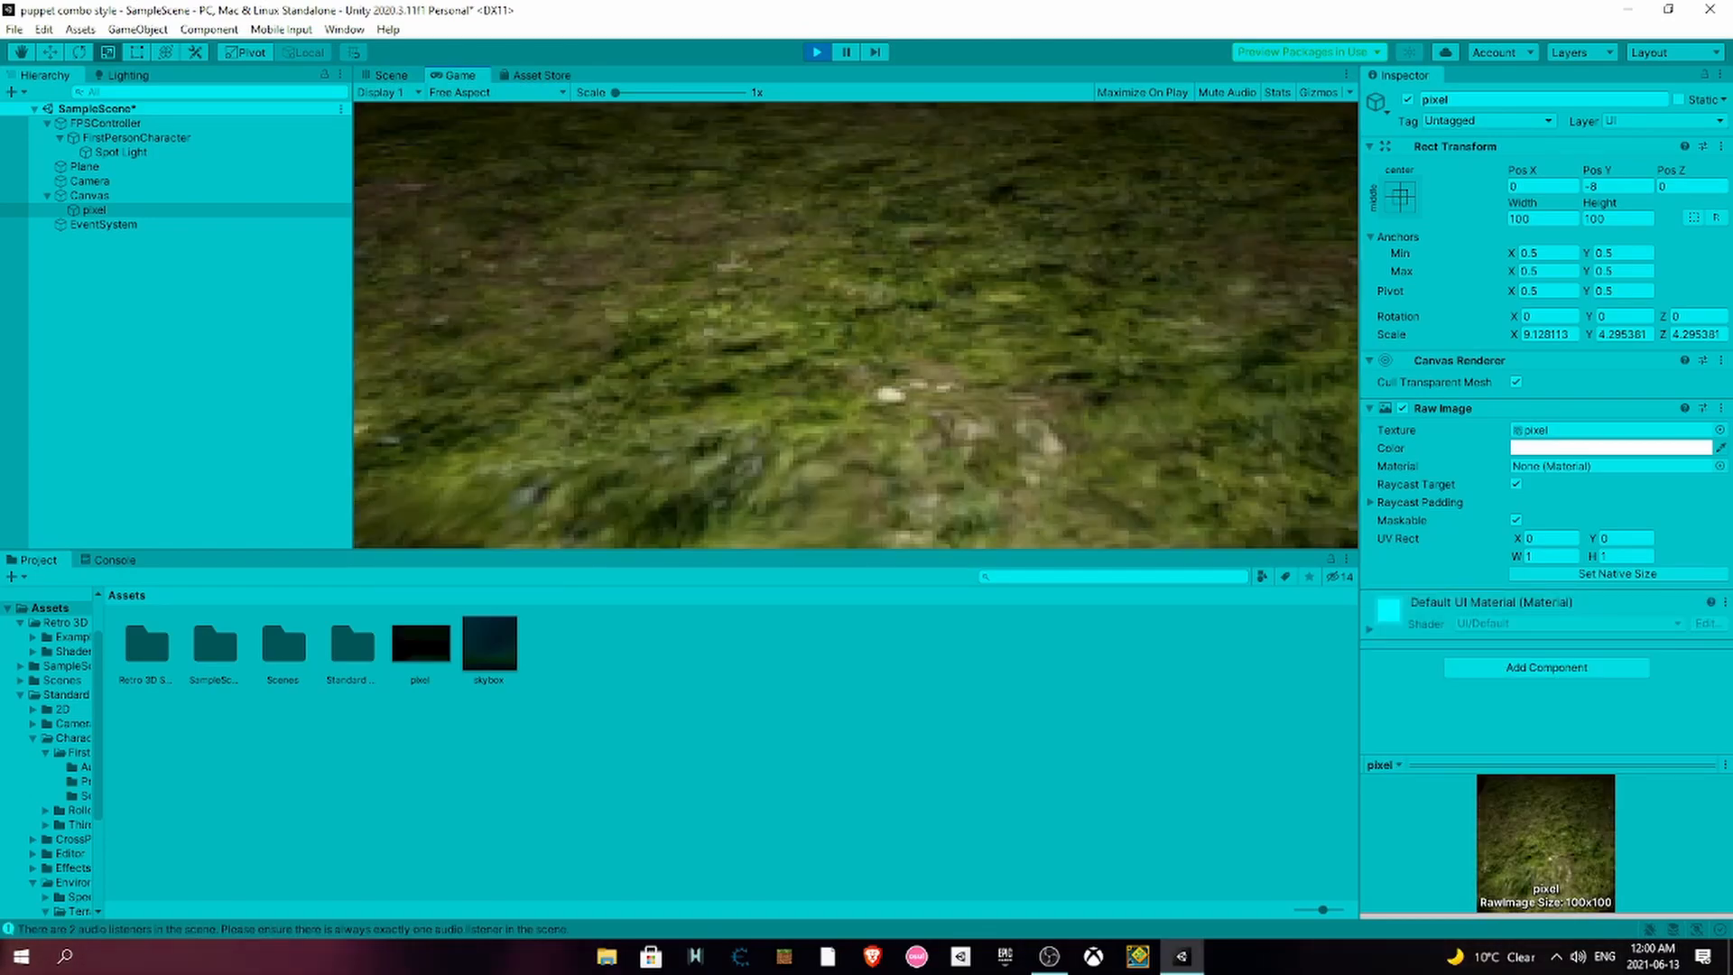
pyautogui.press('w')
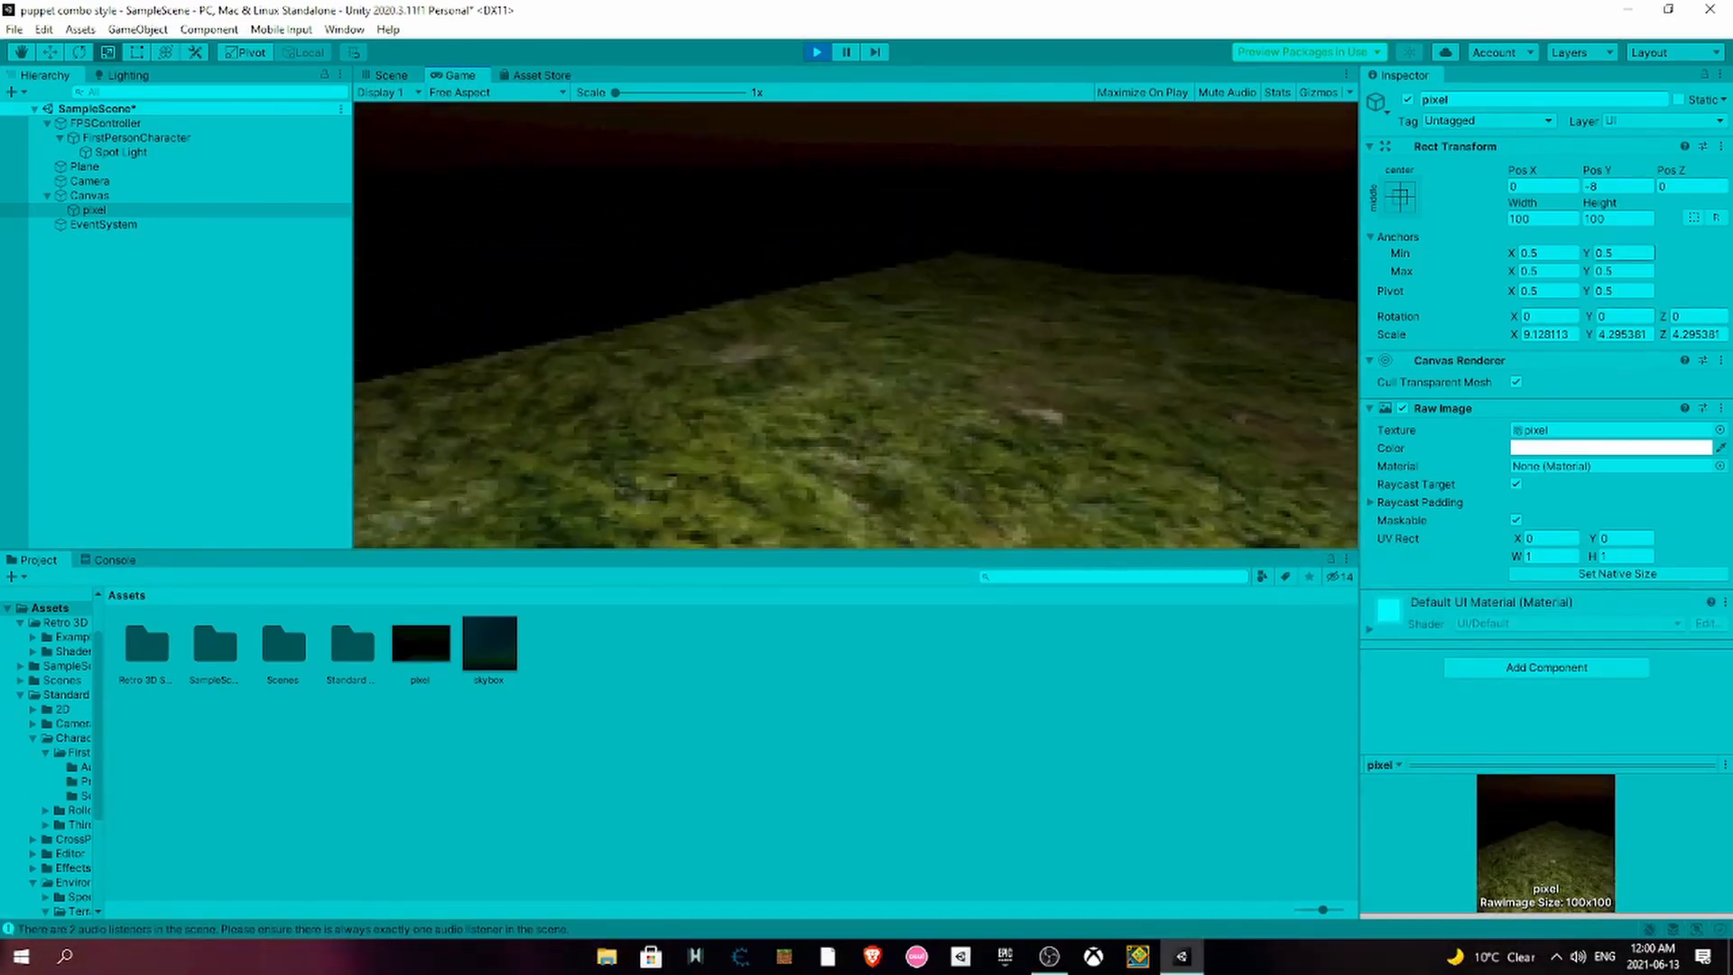
pyautogui.press('w')
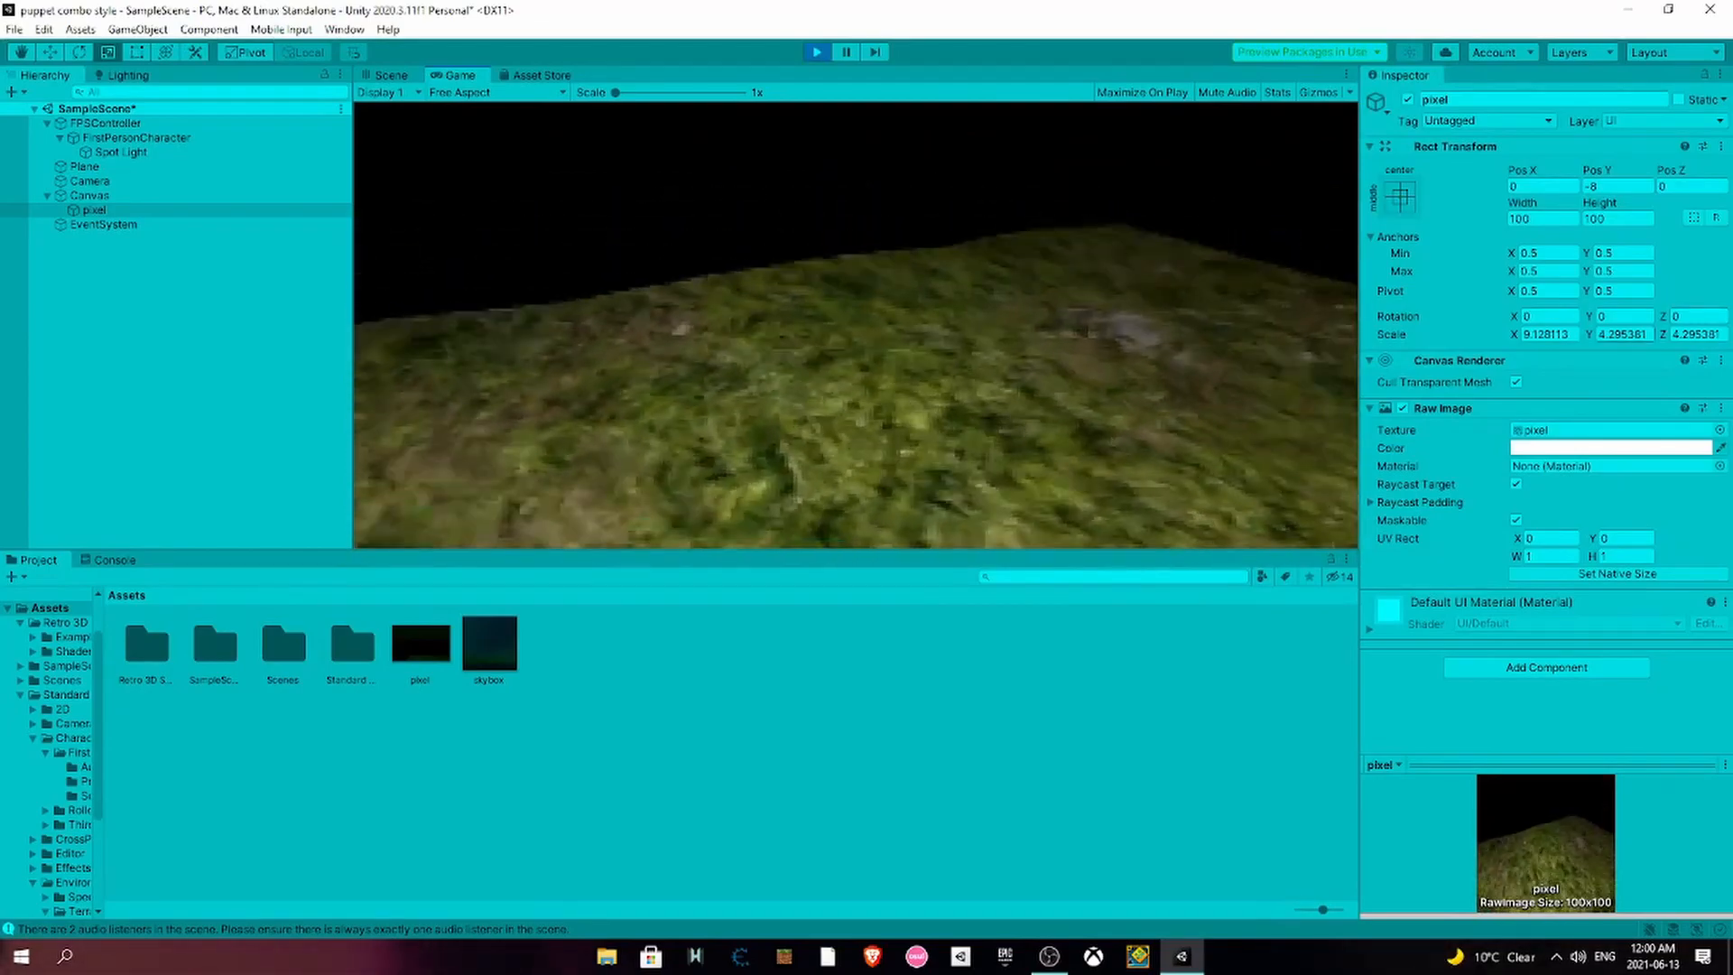
pyautogui.press('w')
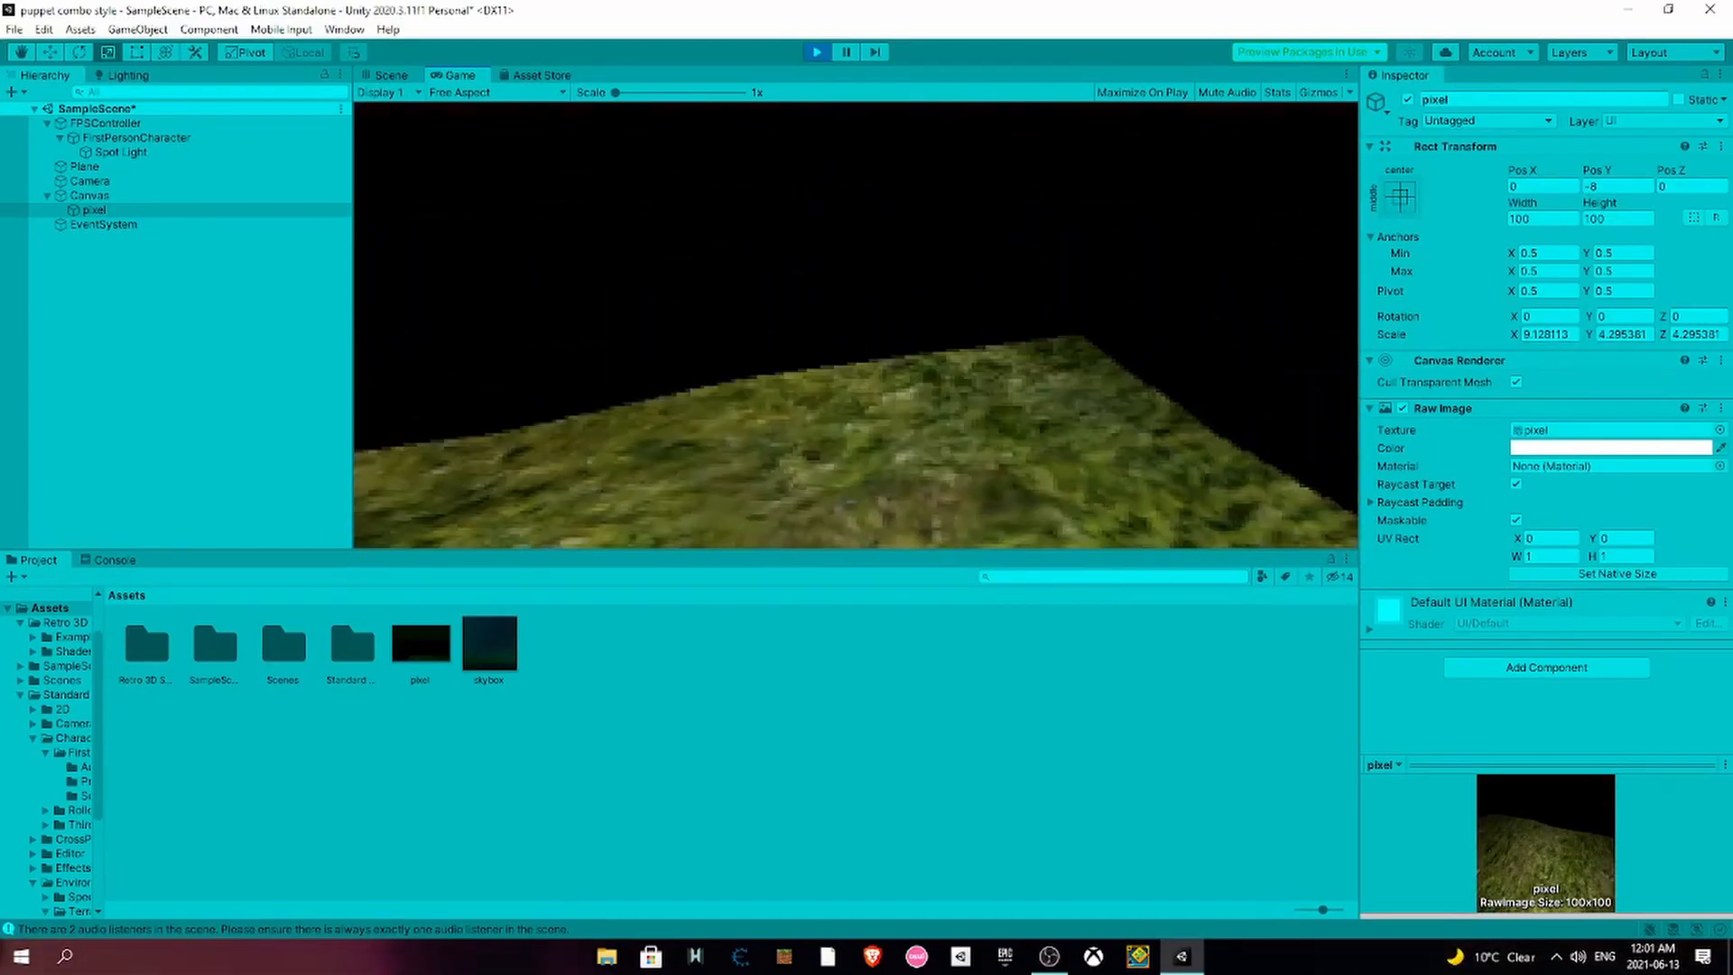
pyautogui.press('w')
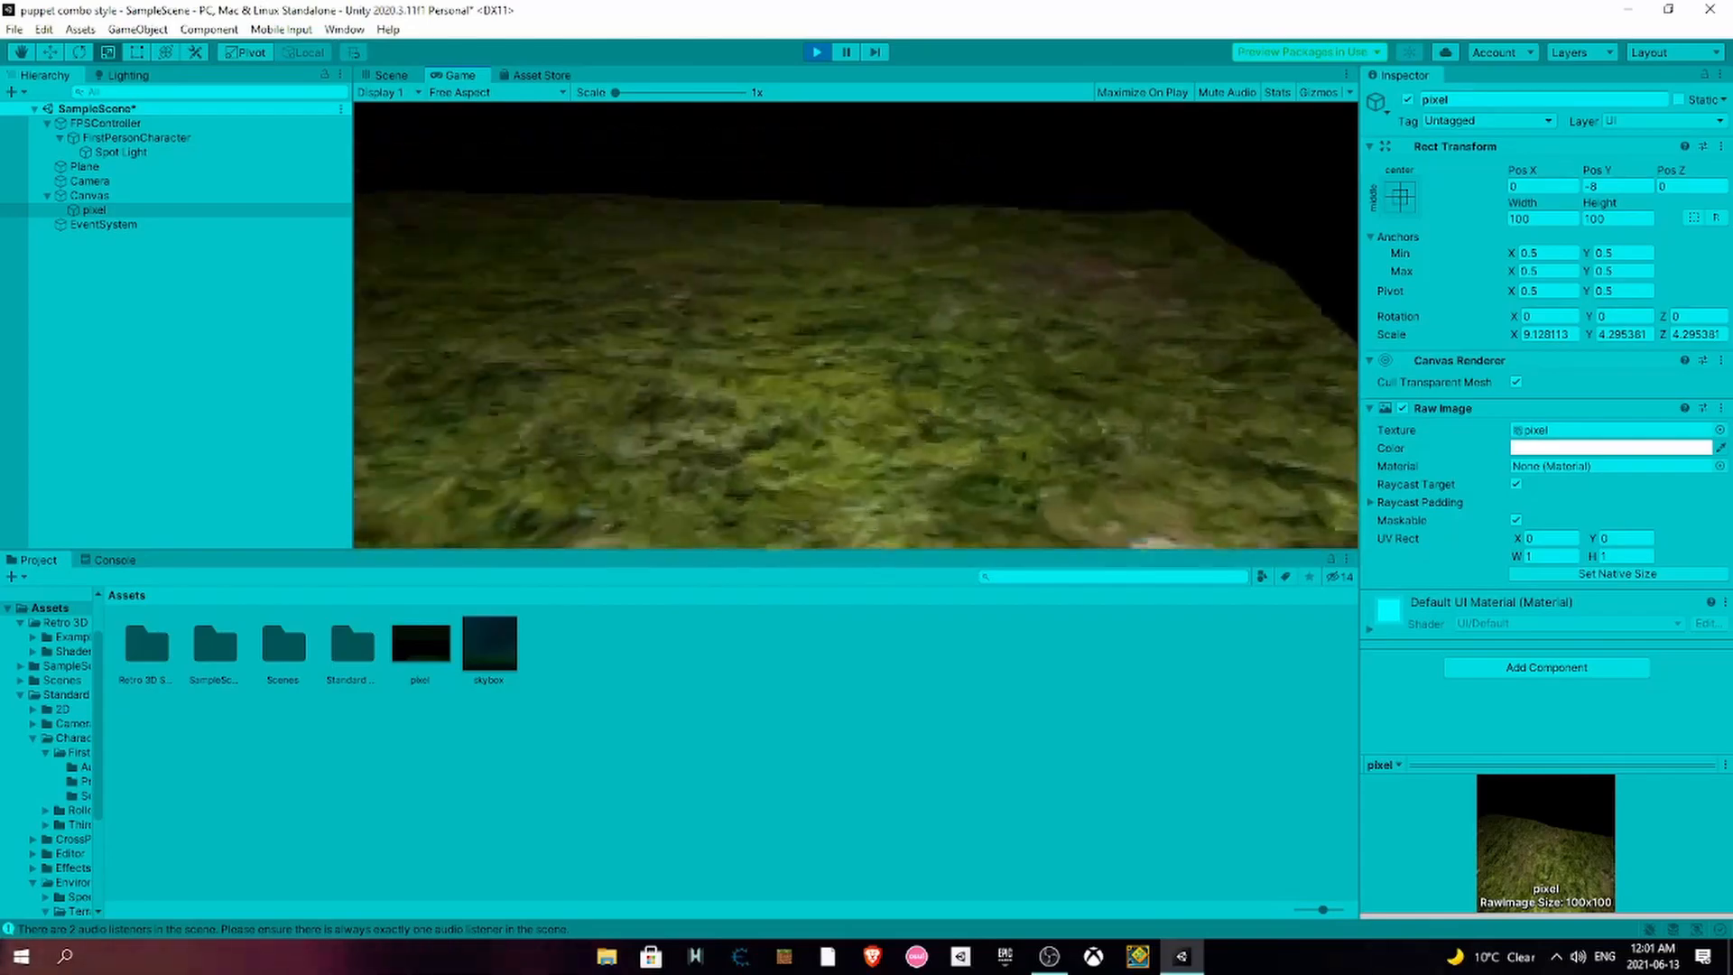
pyautogui.press('w')
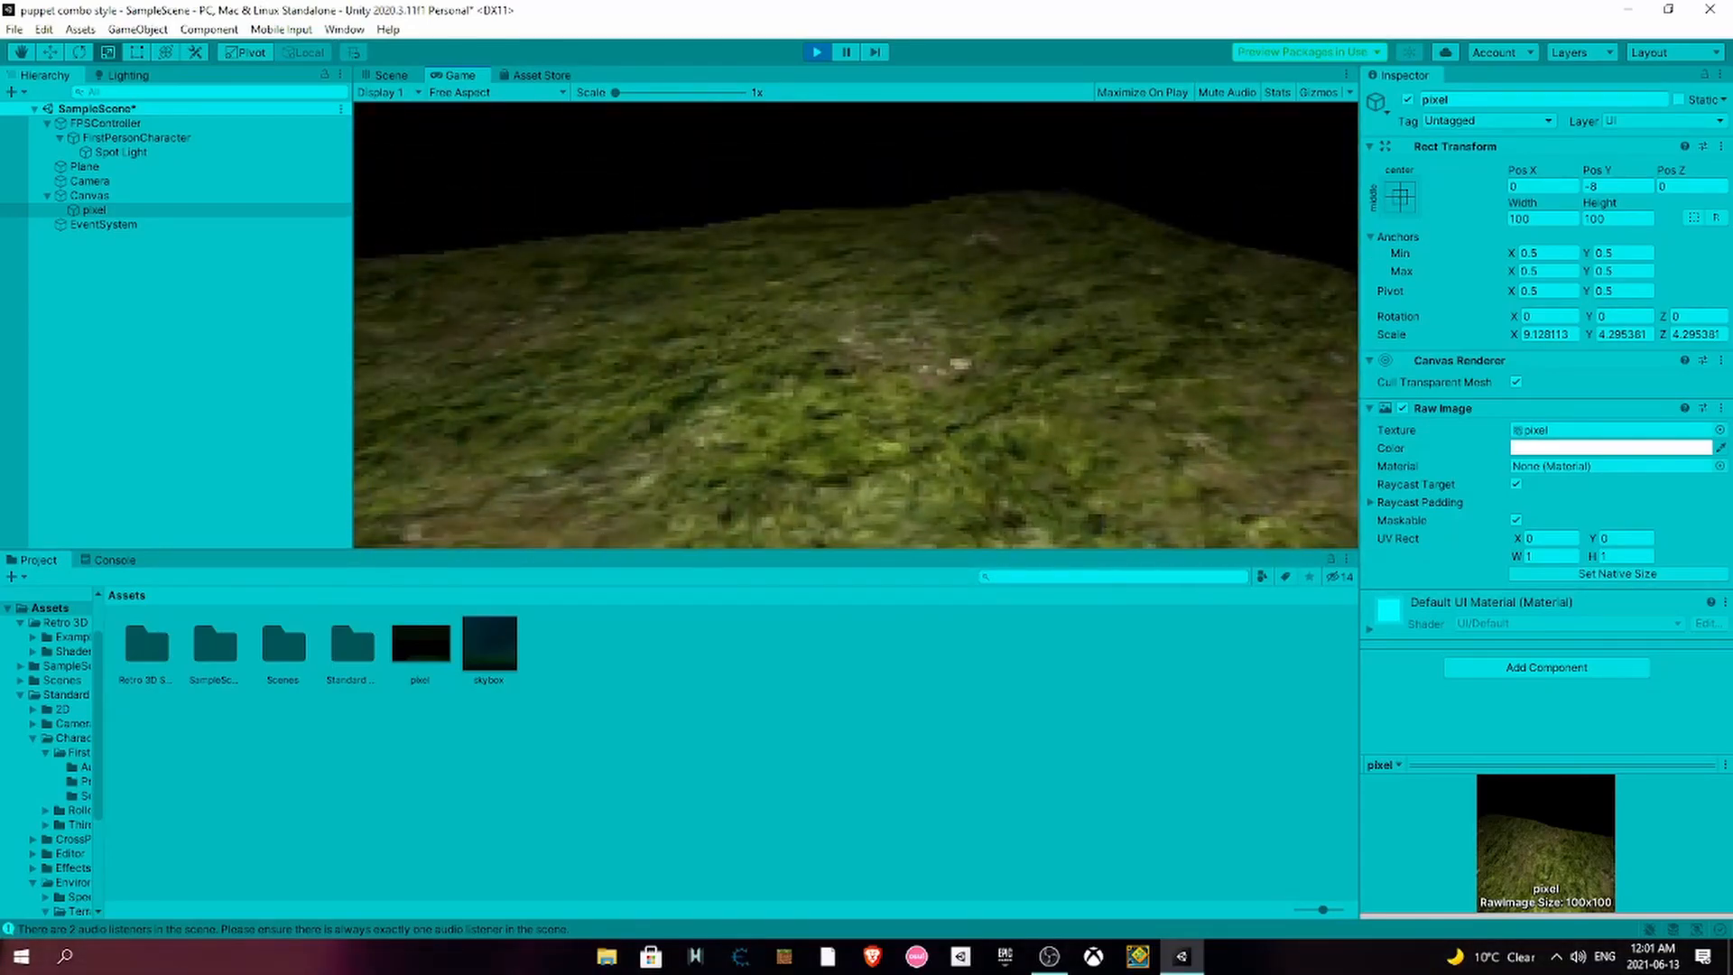
pyautogui.press('Escape')
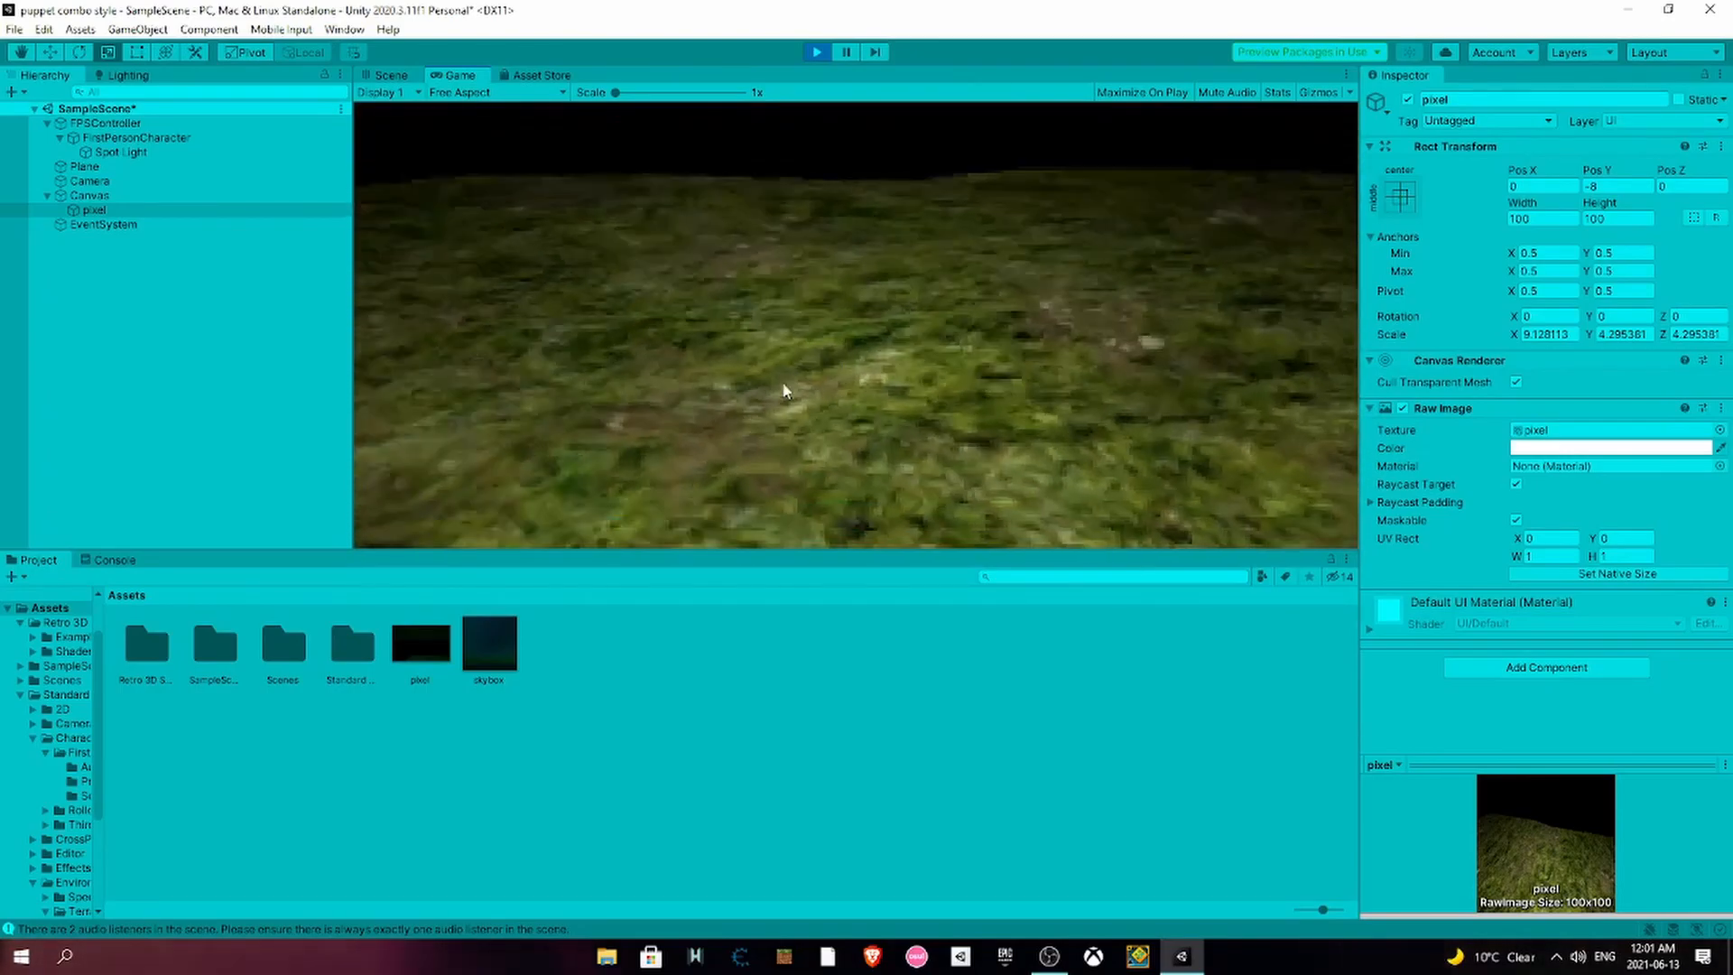
# - Set the pixel render texture's size to 64 x 64 while the game is running
pyautogui.click(437, 658)
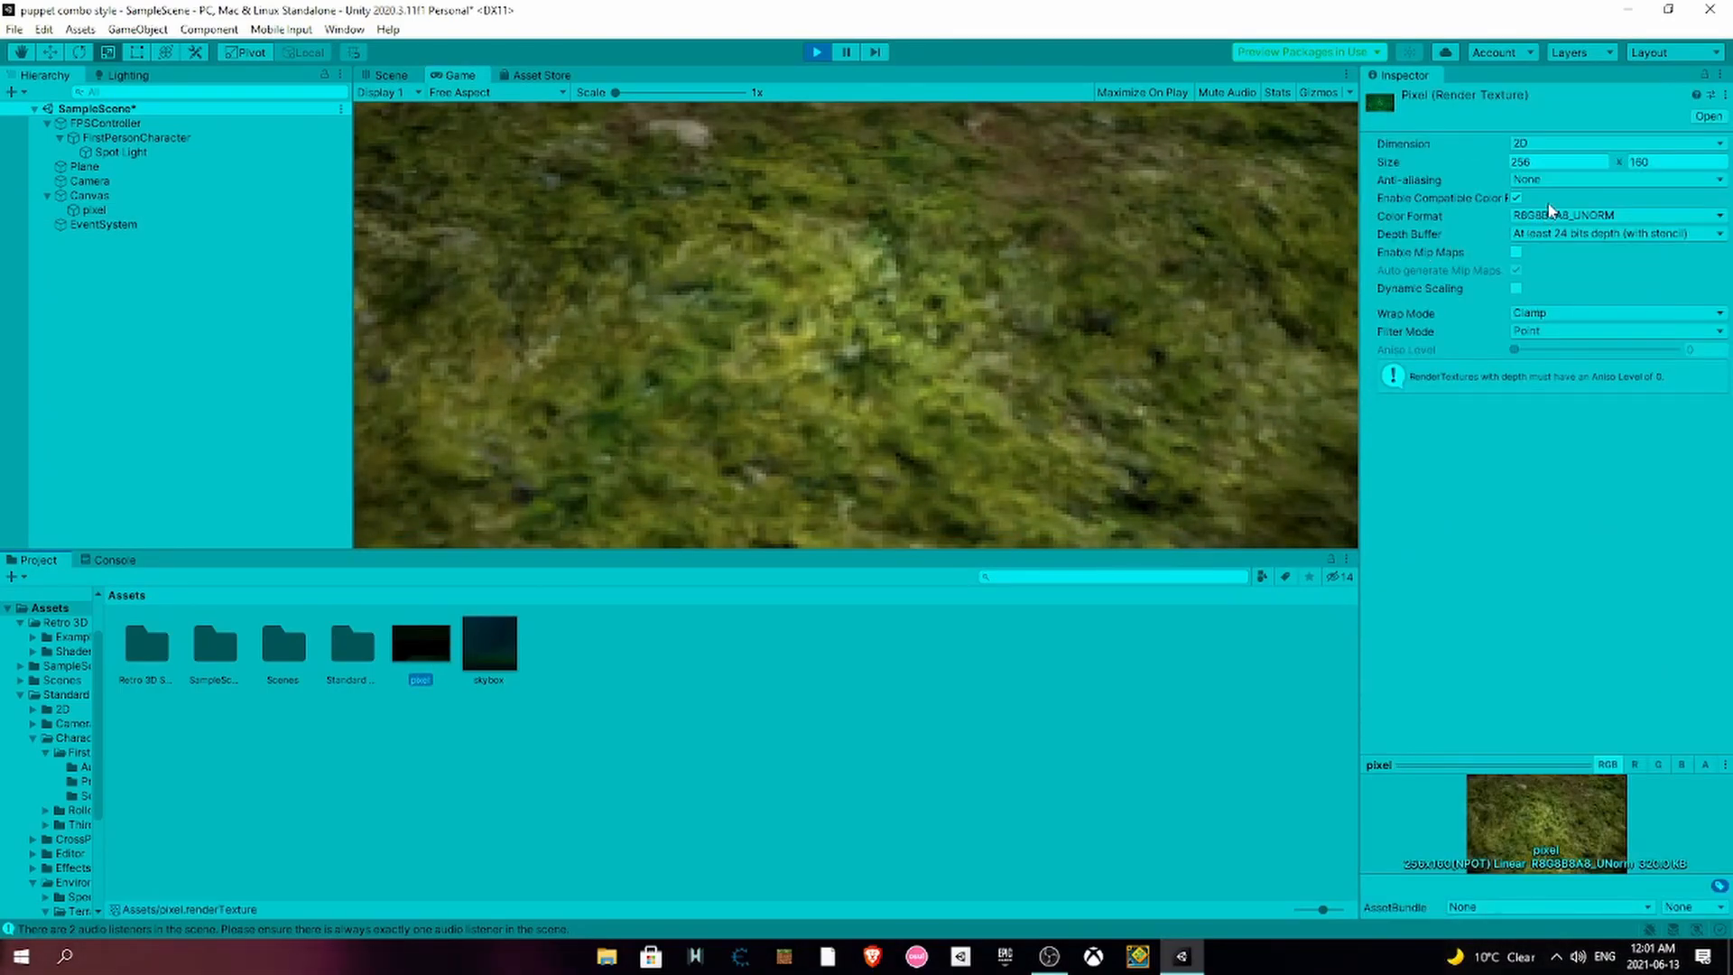
pyautogui.click(1574, 148)
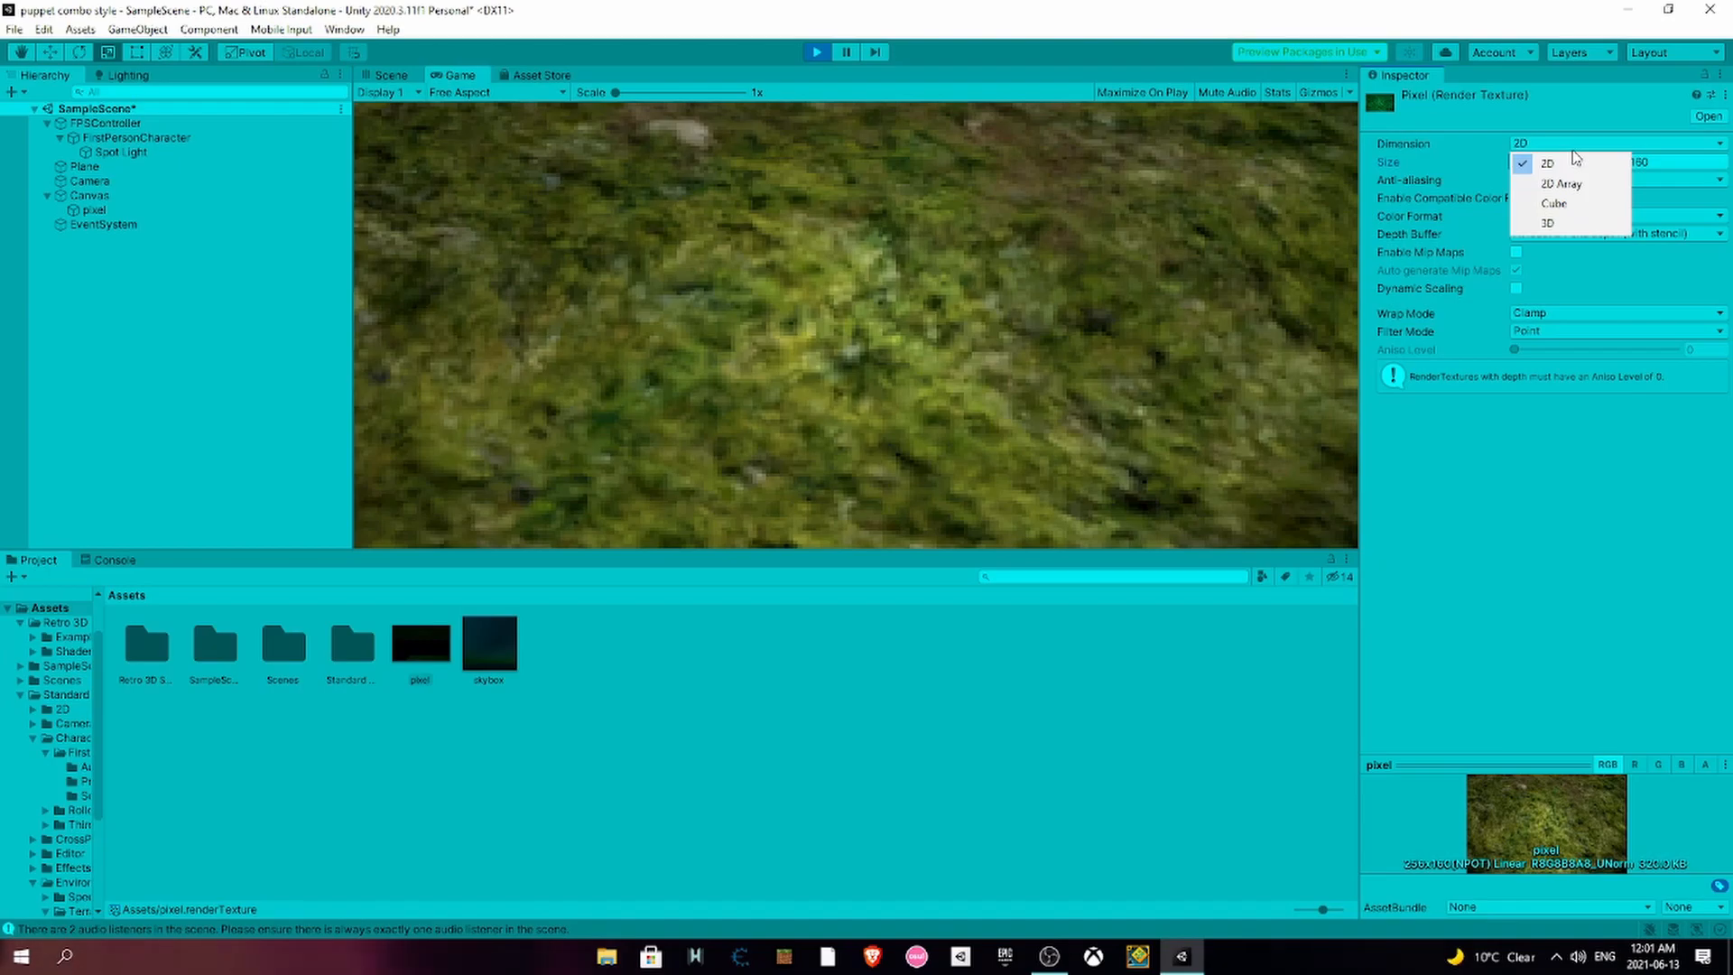
pyautogui.click(1479, 343)
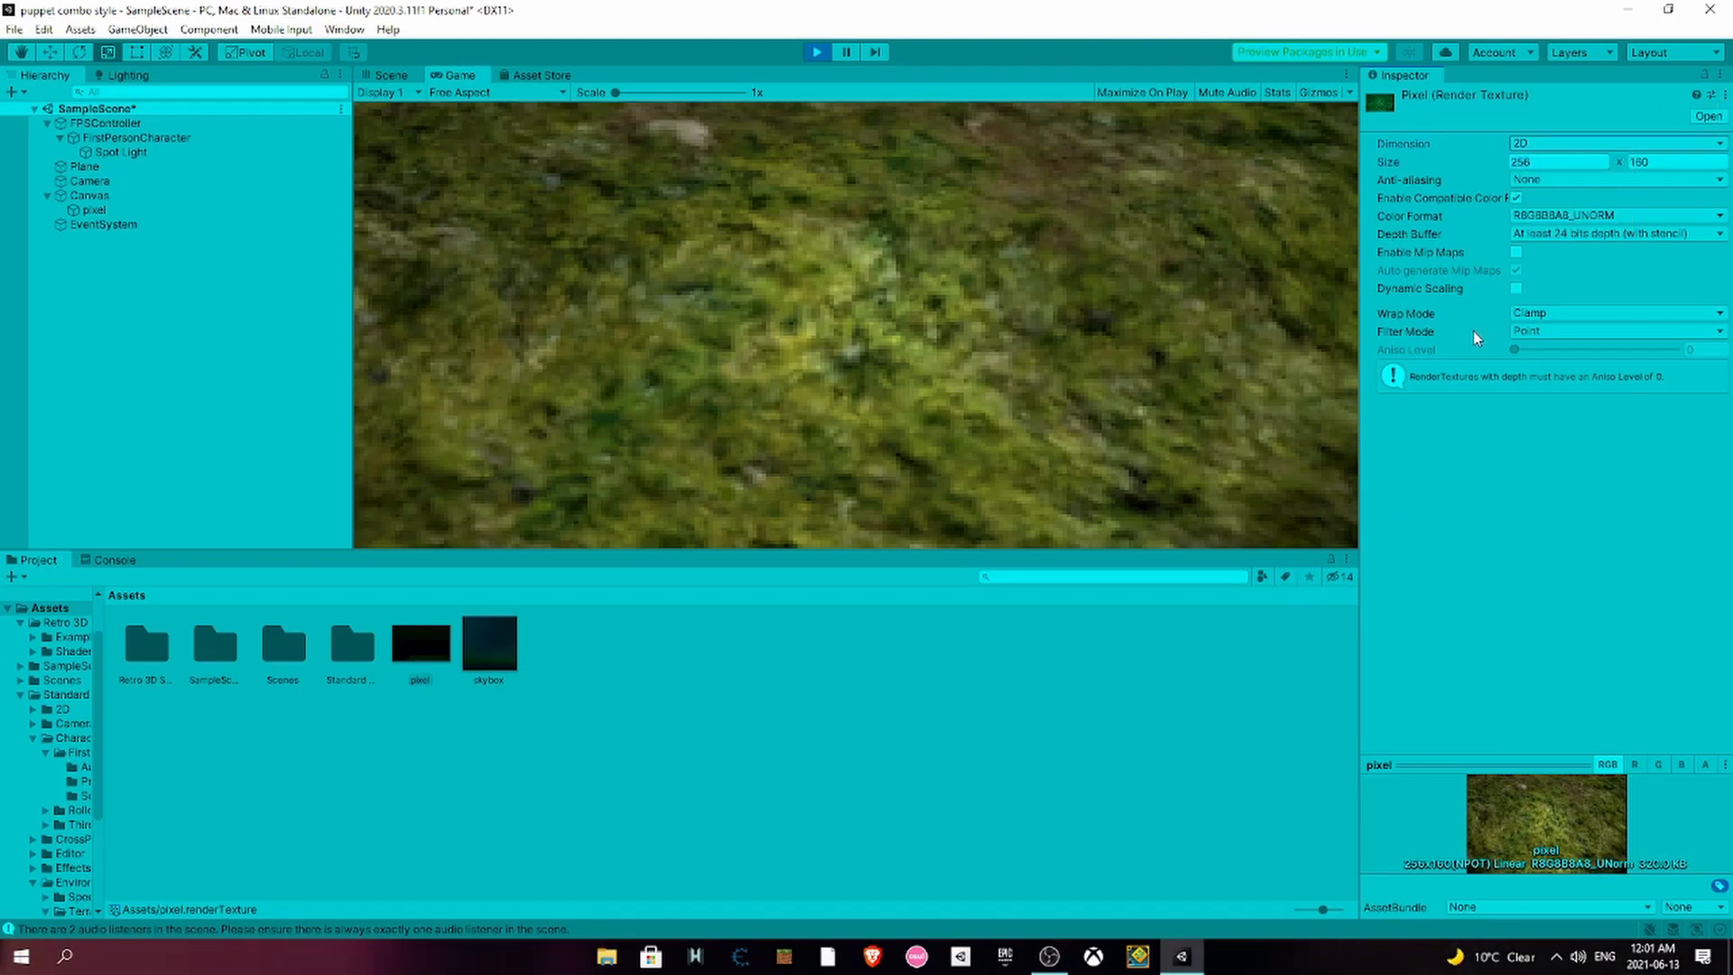
pyautogui.click(1553, 161)
pyautogui.write('64')
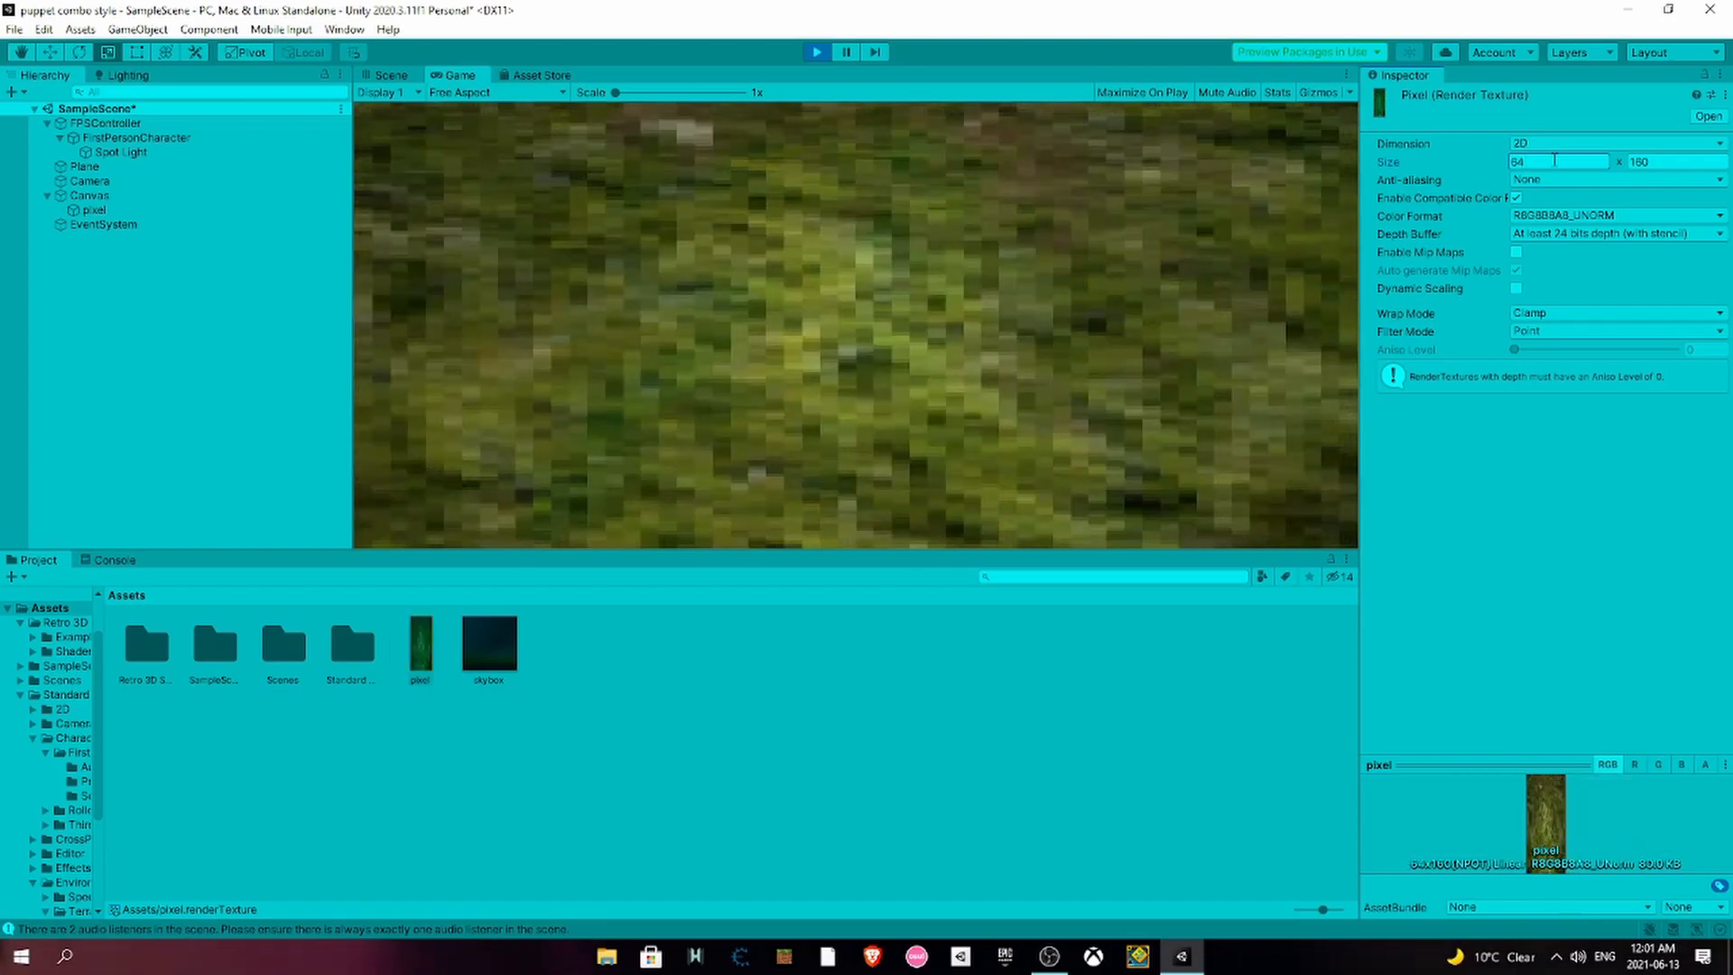
pyautogui.click(927, 357)
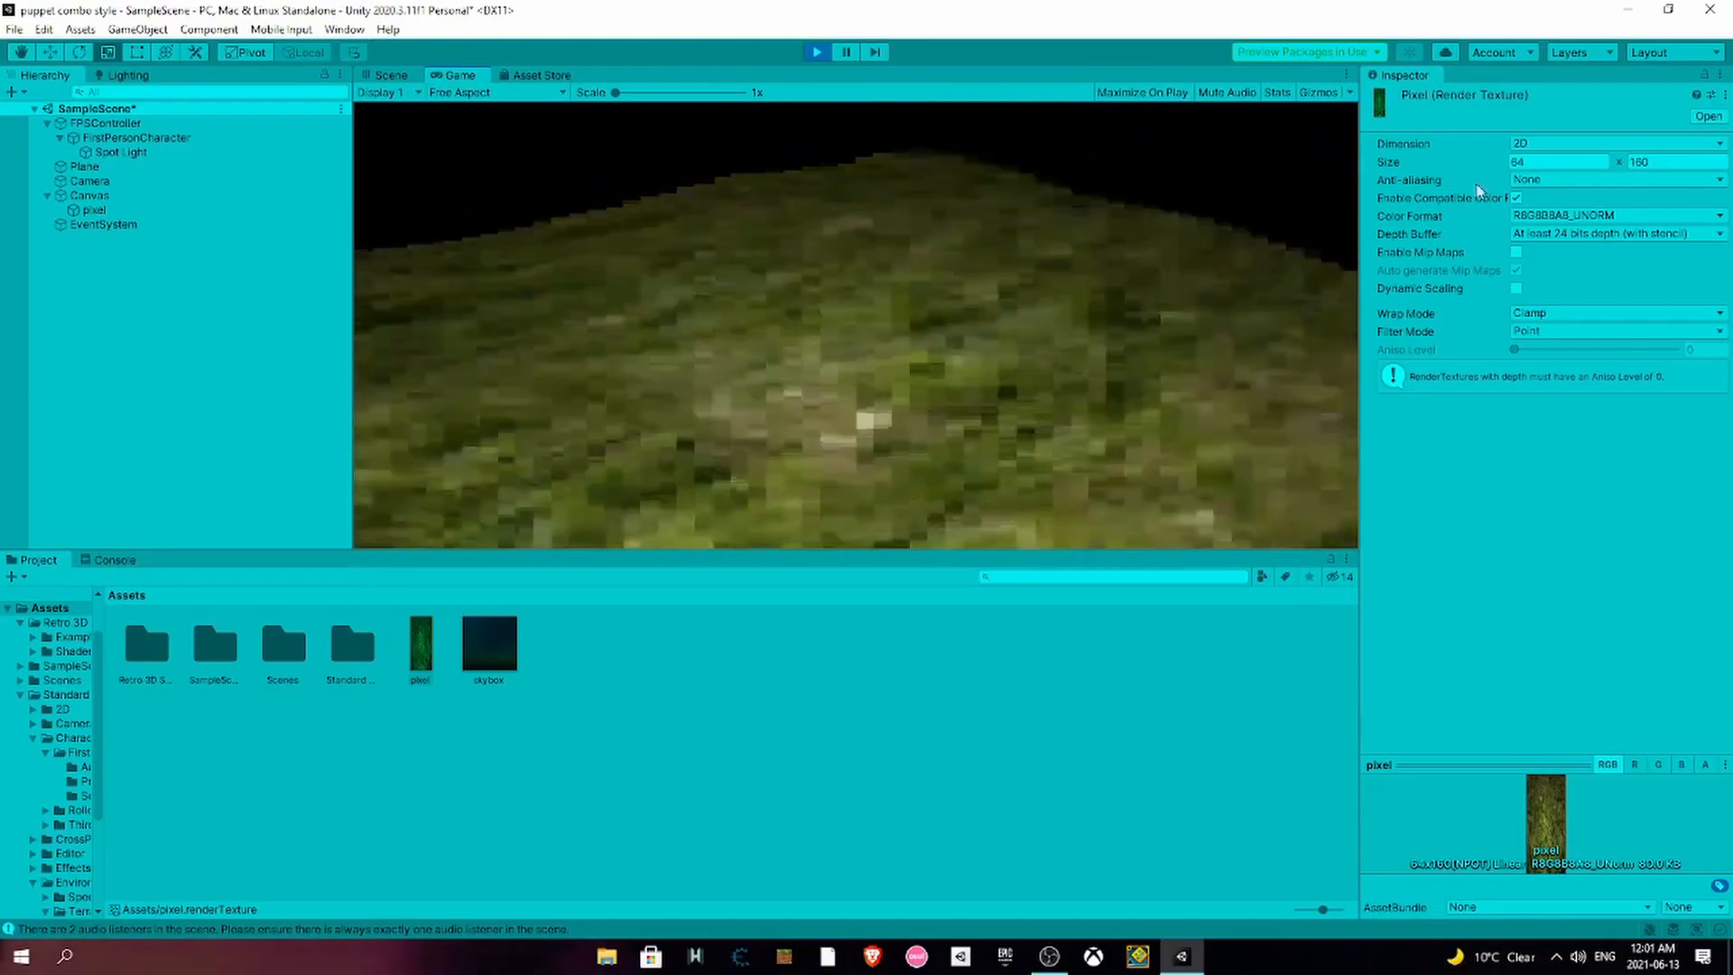
pyautogui.press('Escape')
pyautogui.click(1689, 157)
pyautogui.write('64')
pyautogui.press('Return')
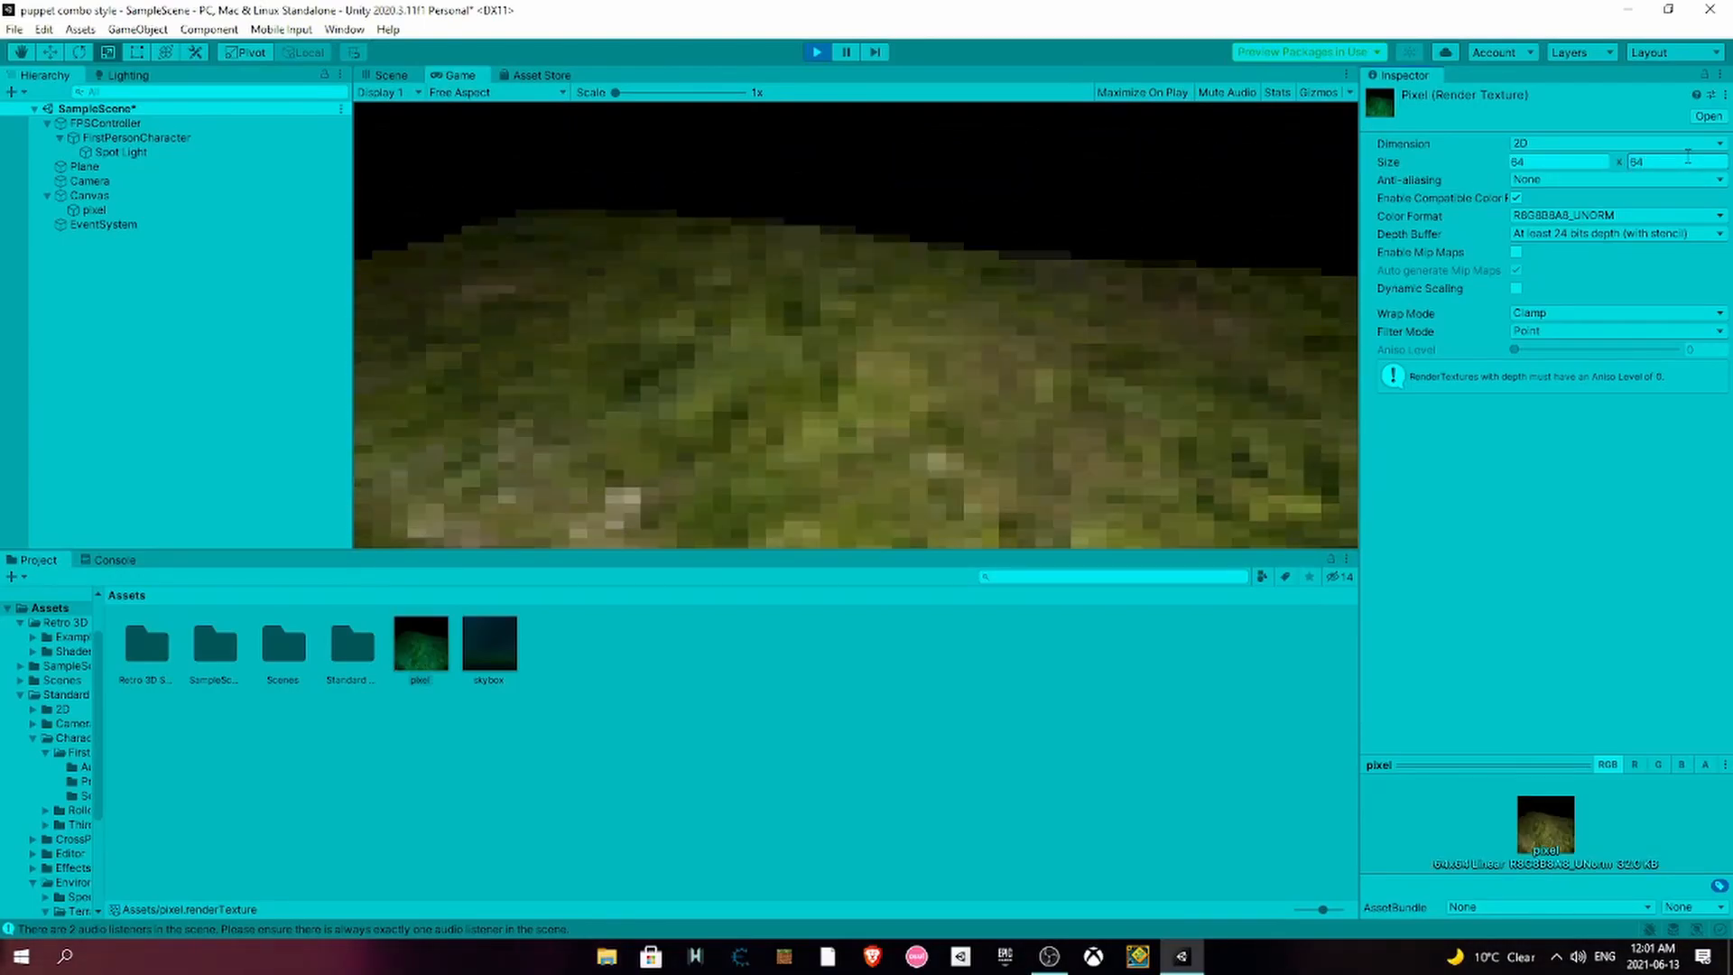
# - Look around in the running game and set the Game view resolution to Full HD (1920x1080)
pyautogui.click(993, 184)
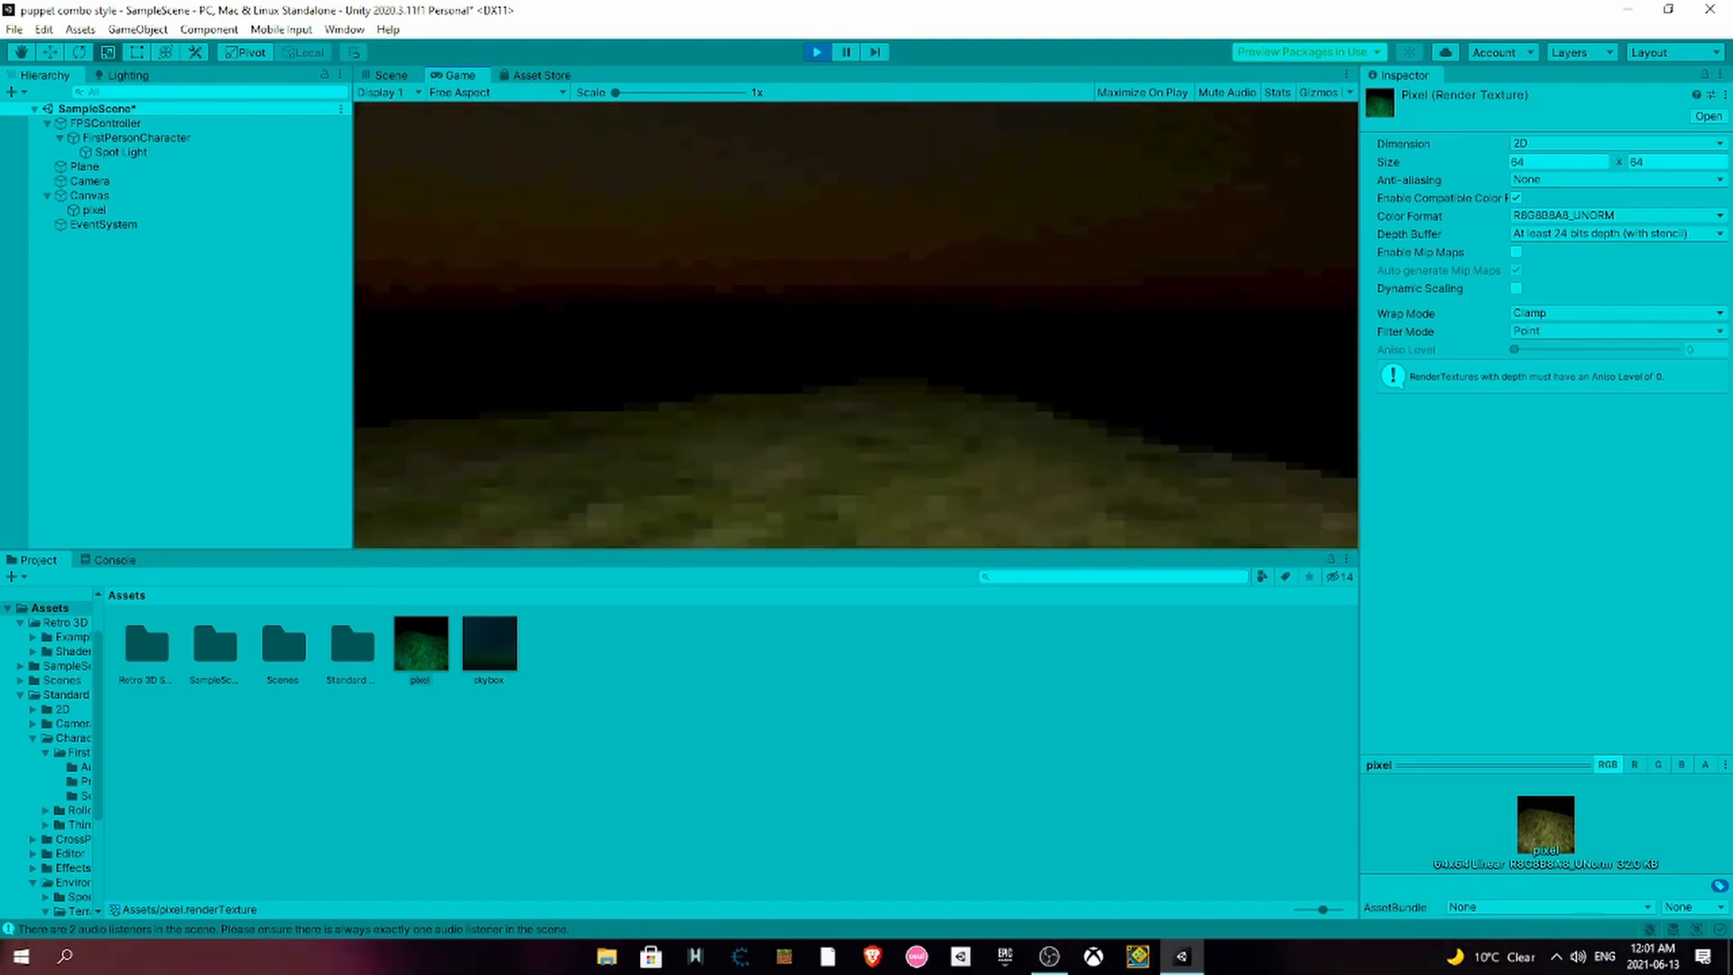
pyautogui.press('Escape')
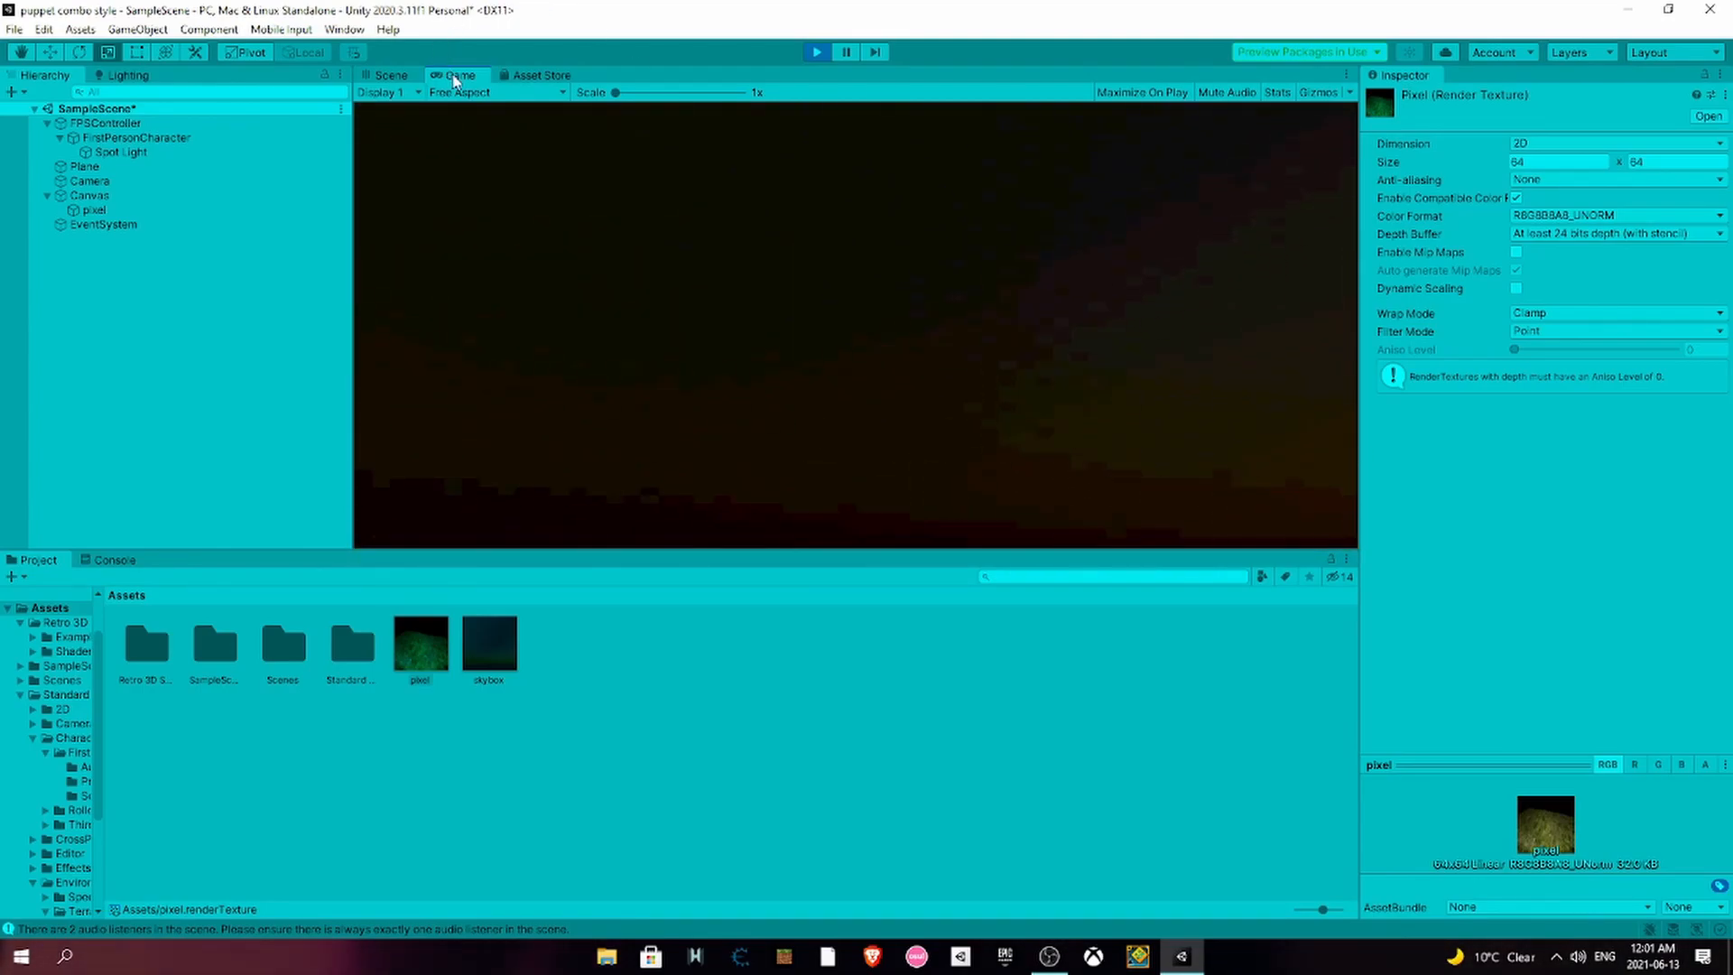
pyautogui.click(454, 92)
pyautogui.click(499, 199)
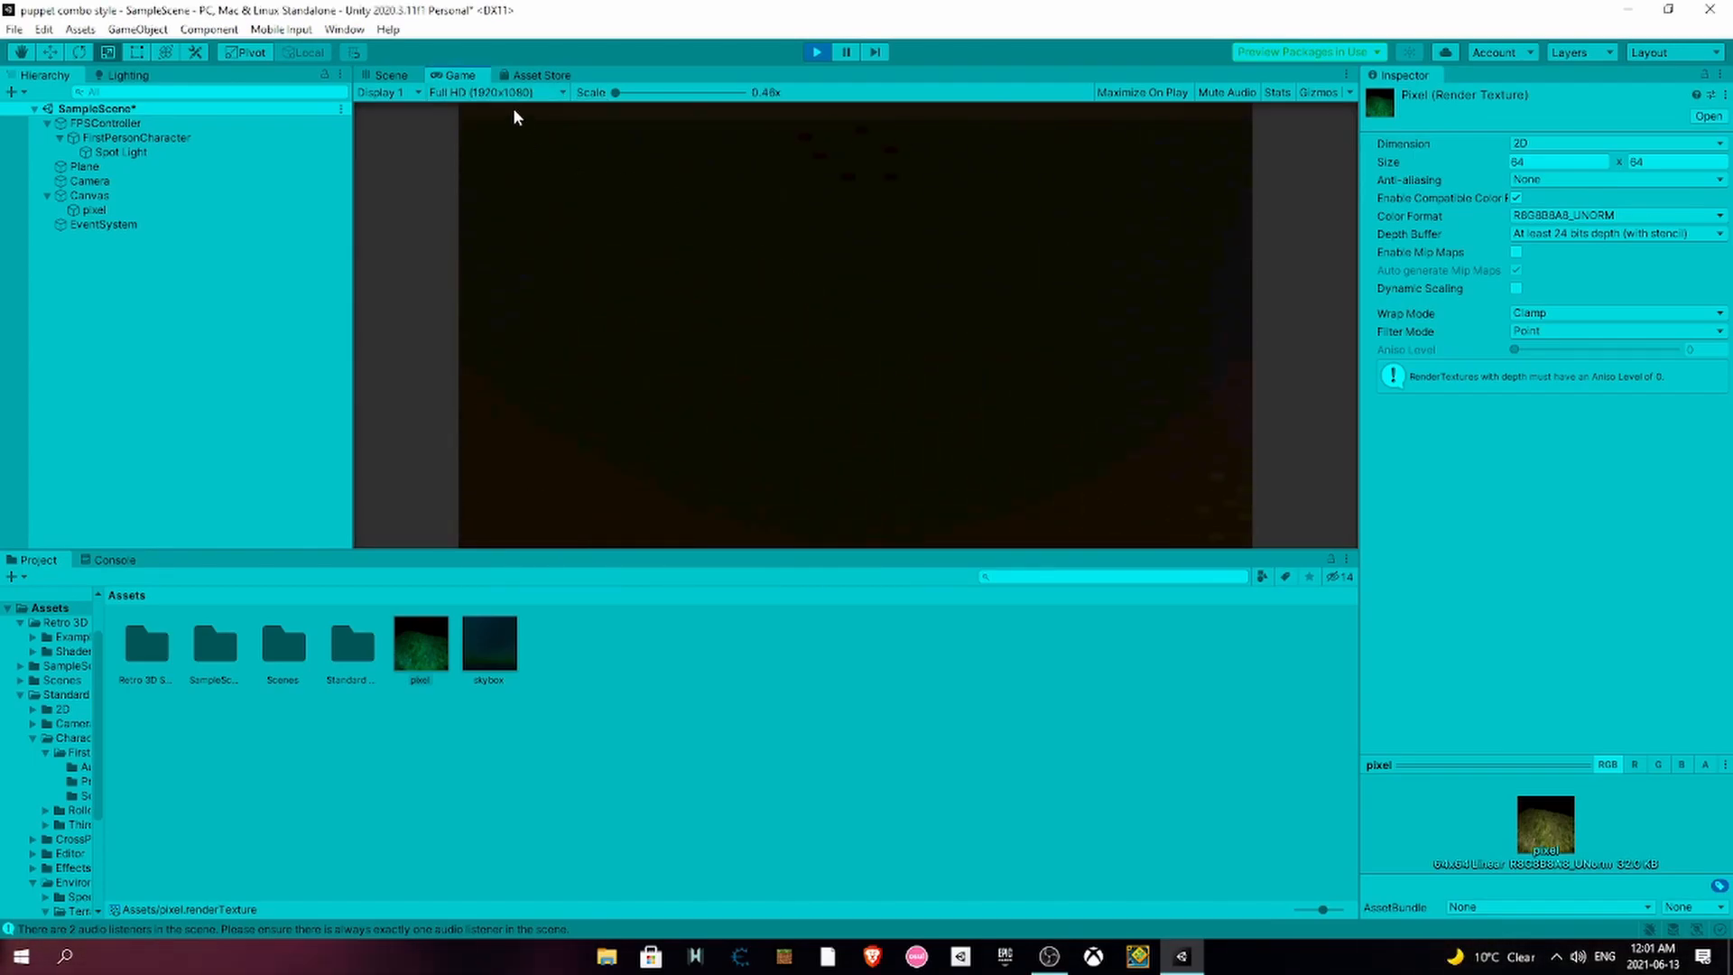
# - Try the 16:9 and 16:10 aspect ratios in the running Game view and stop the game
pyautogui.click(506, 93)
pyautogui.click(493, 173)
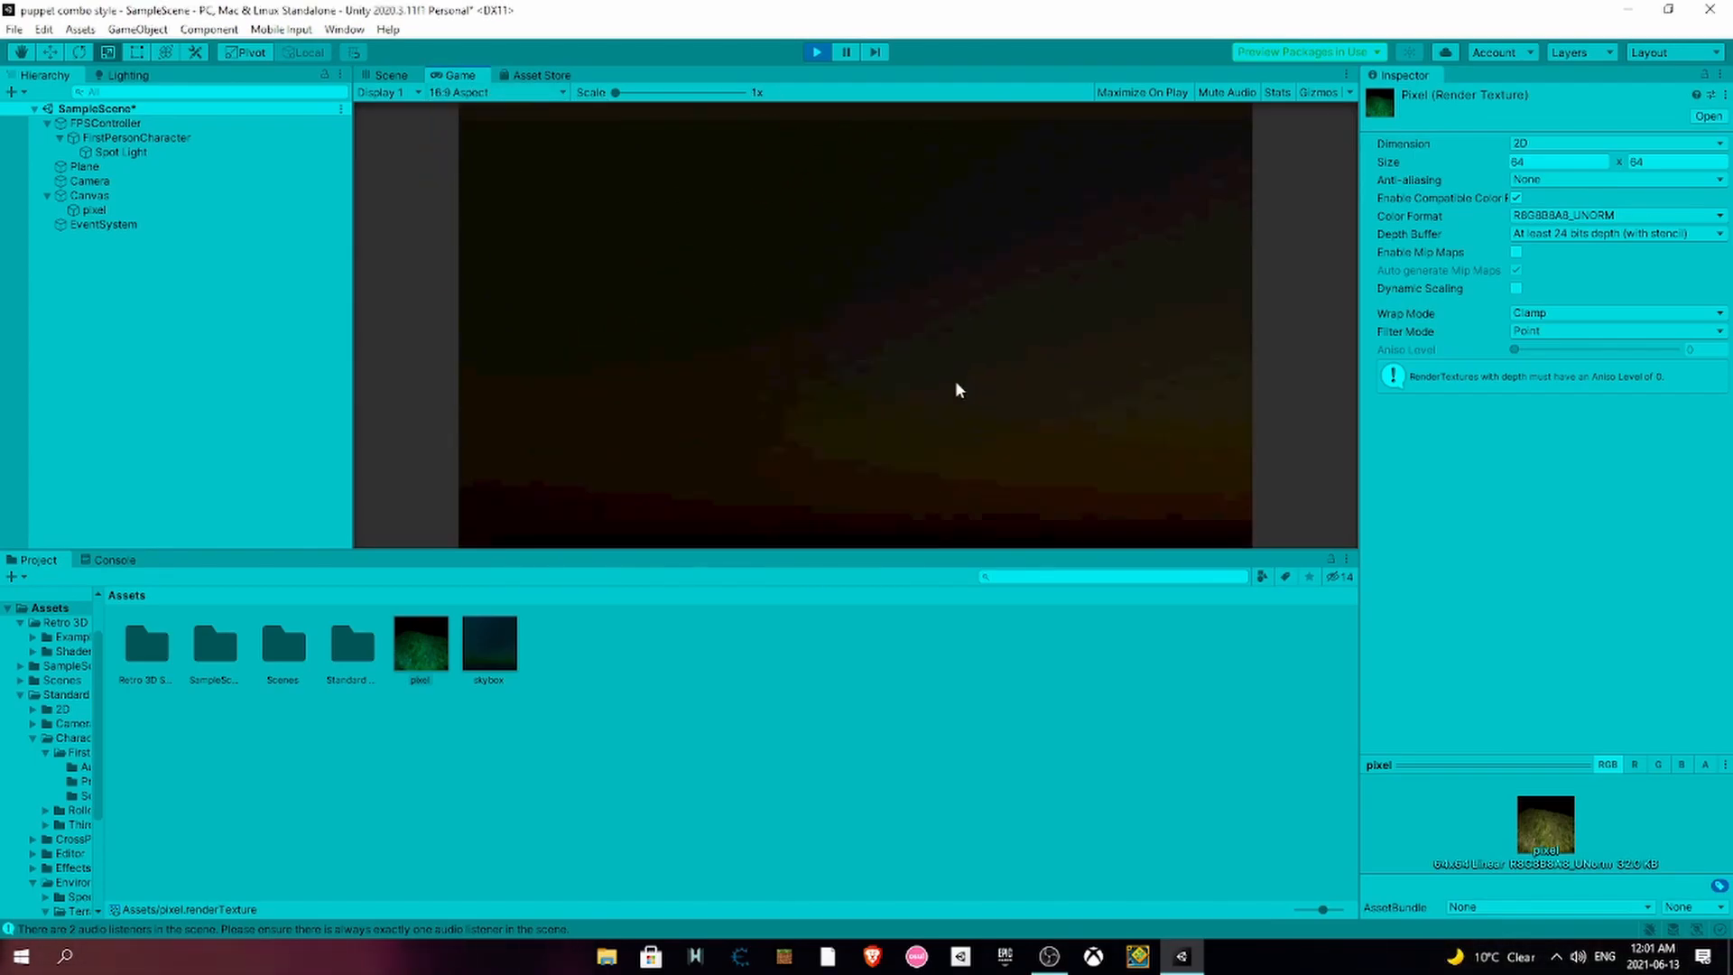
pyautogui.click(465, 93)
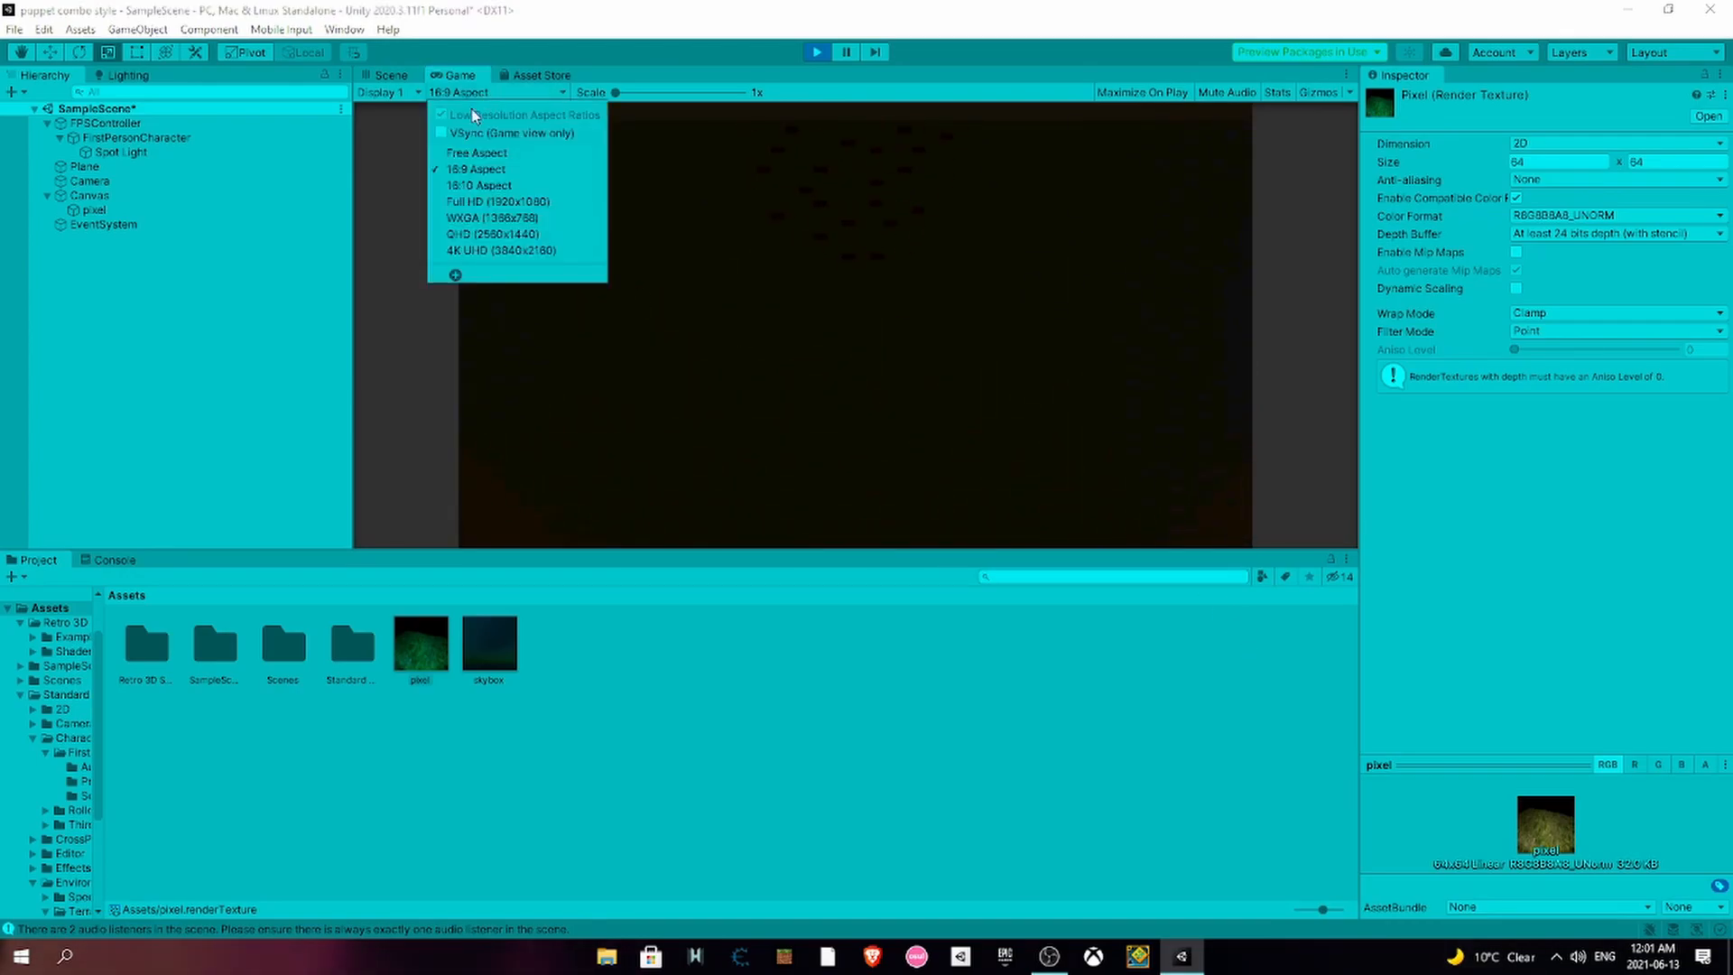
pyautogui.click(458, 182)
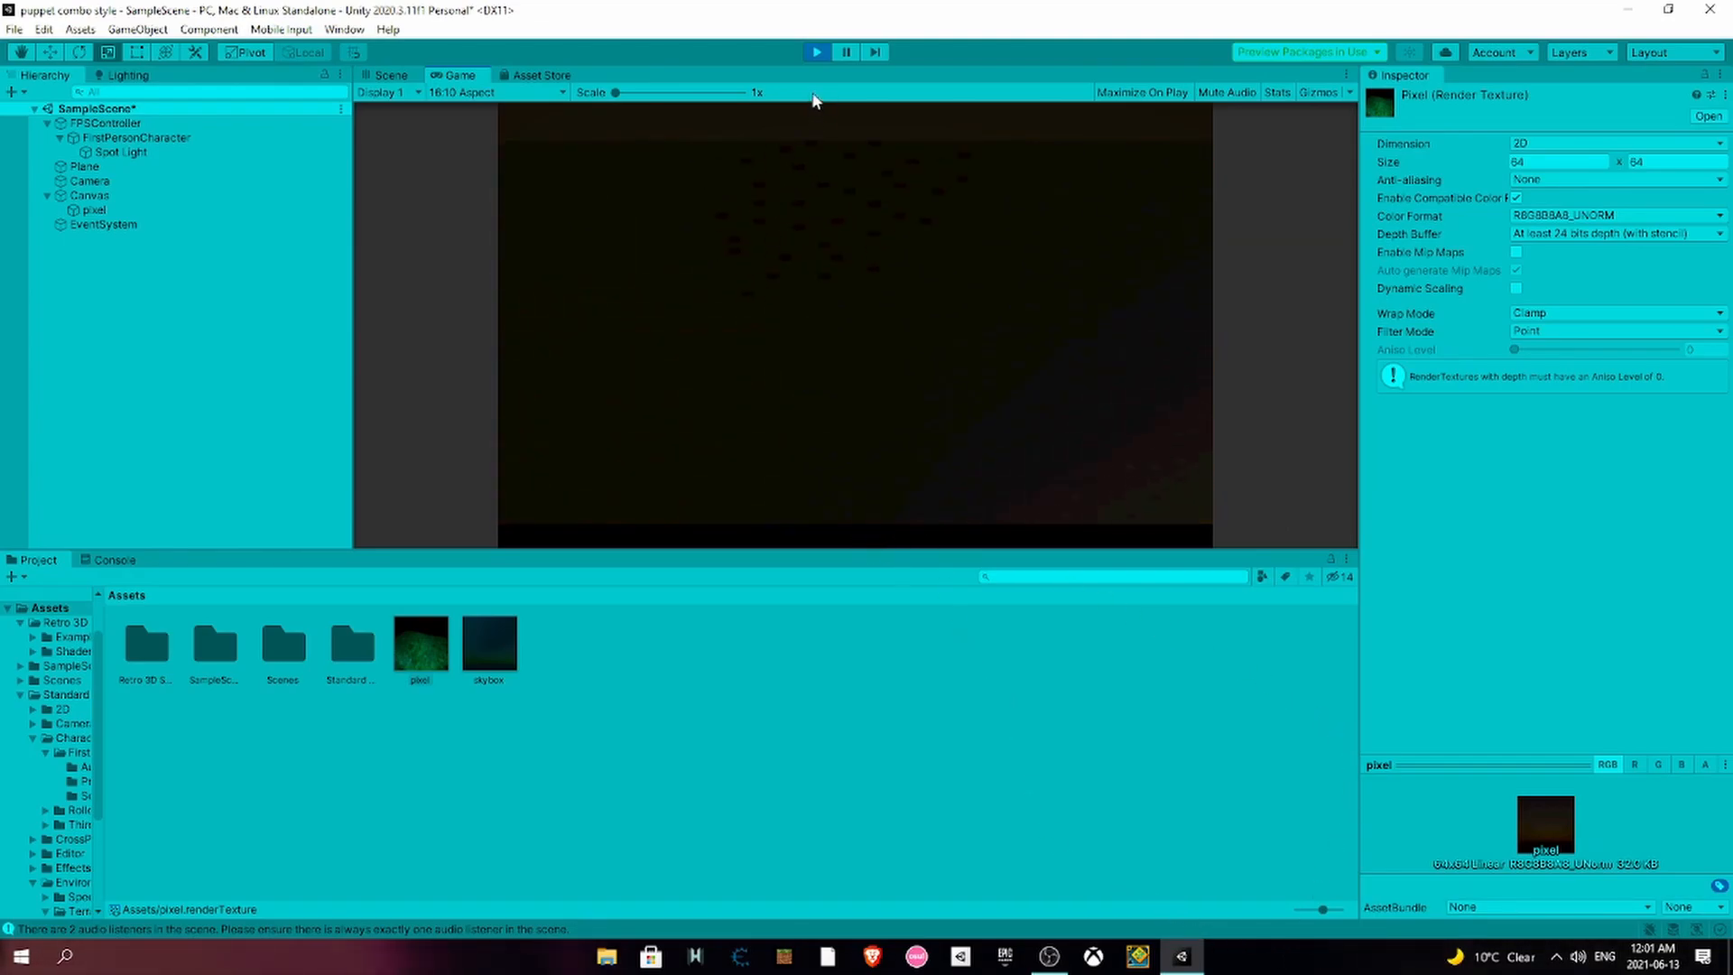
pyautogui.click(817, 52)
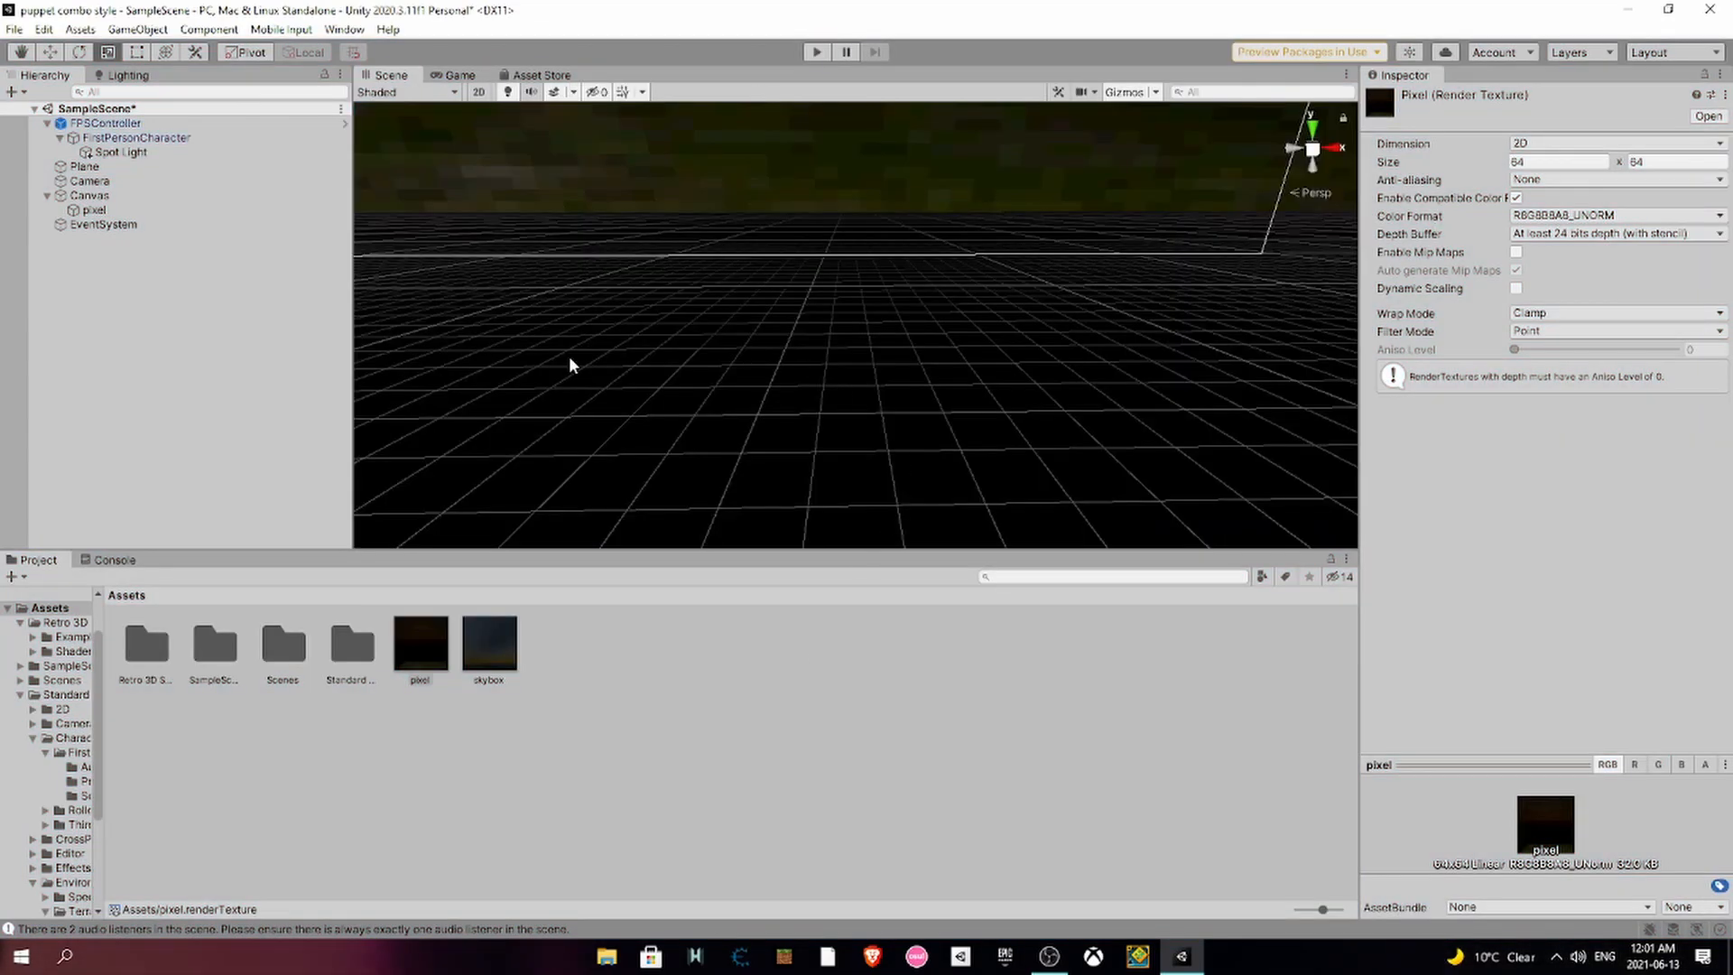
# - Deactivate the first-person character's Spot Light and add a directional light to the scene
pyautogui.click(536, 187)
pyautogui.click(211, 153)
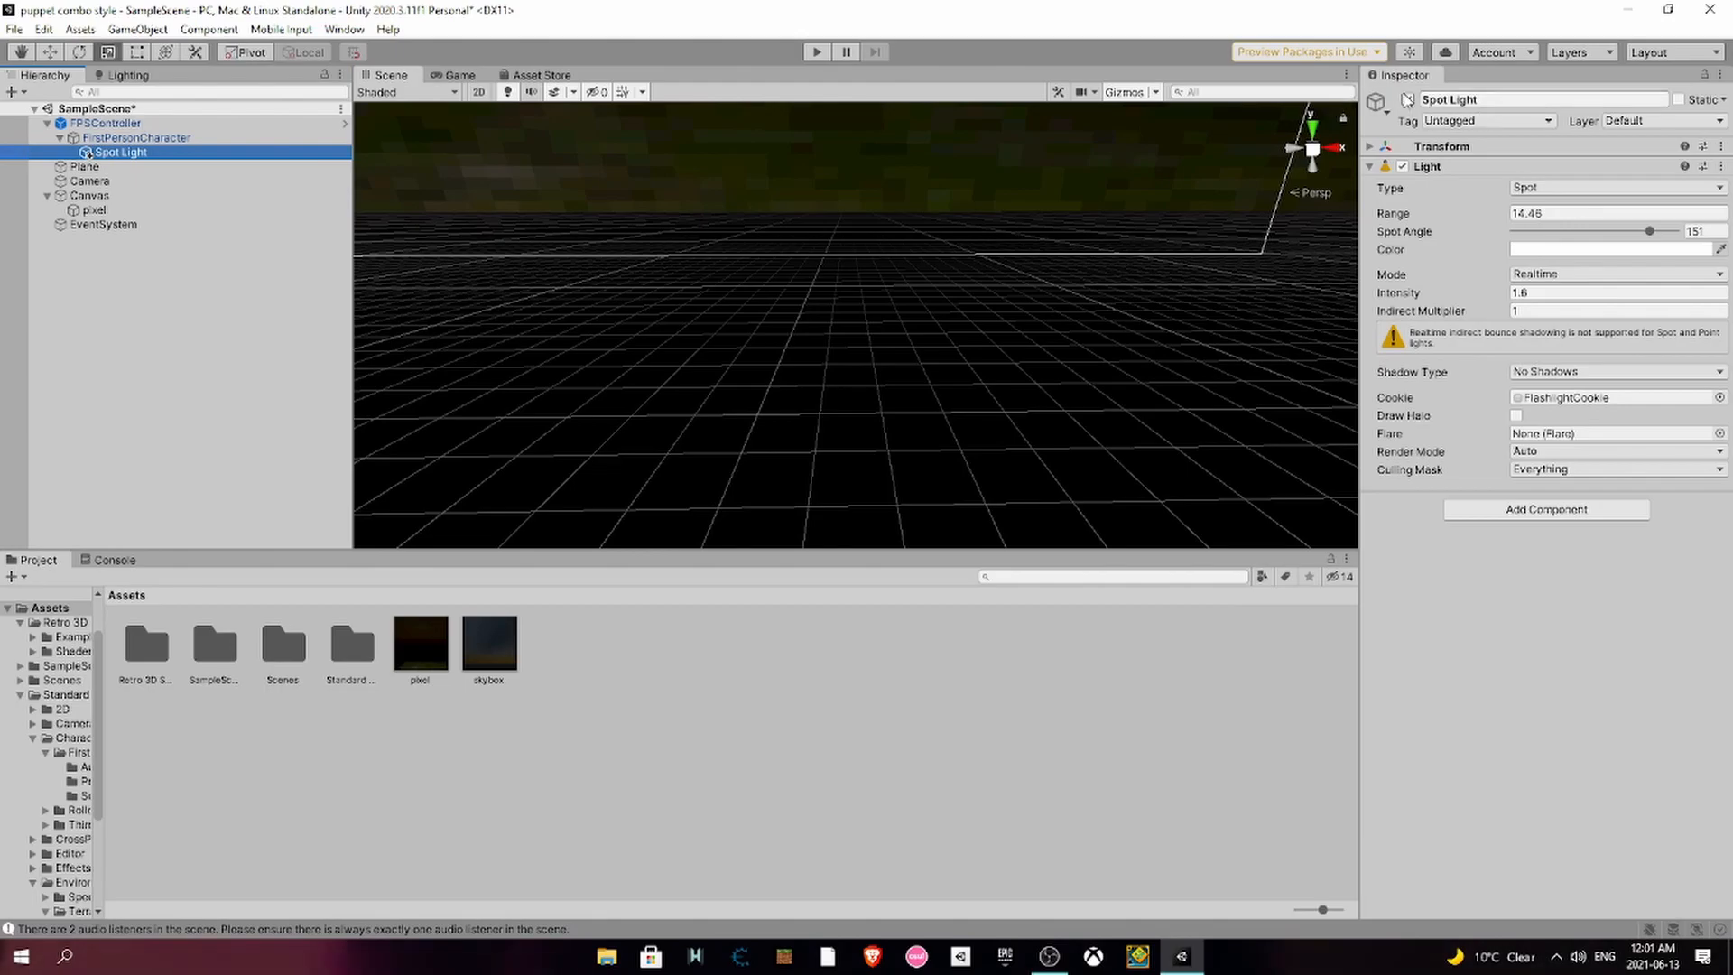
pyautogui.hotkey('alt', 'shift', 'a')
pyautogui.click(138, 29)
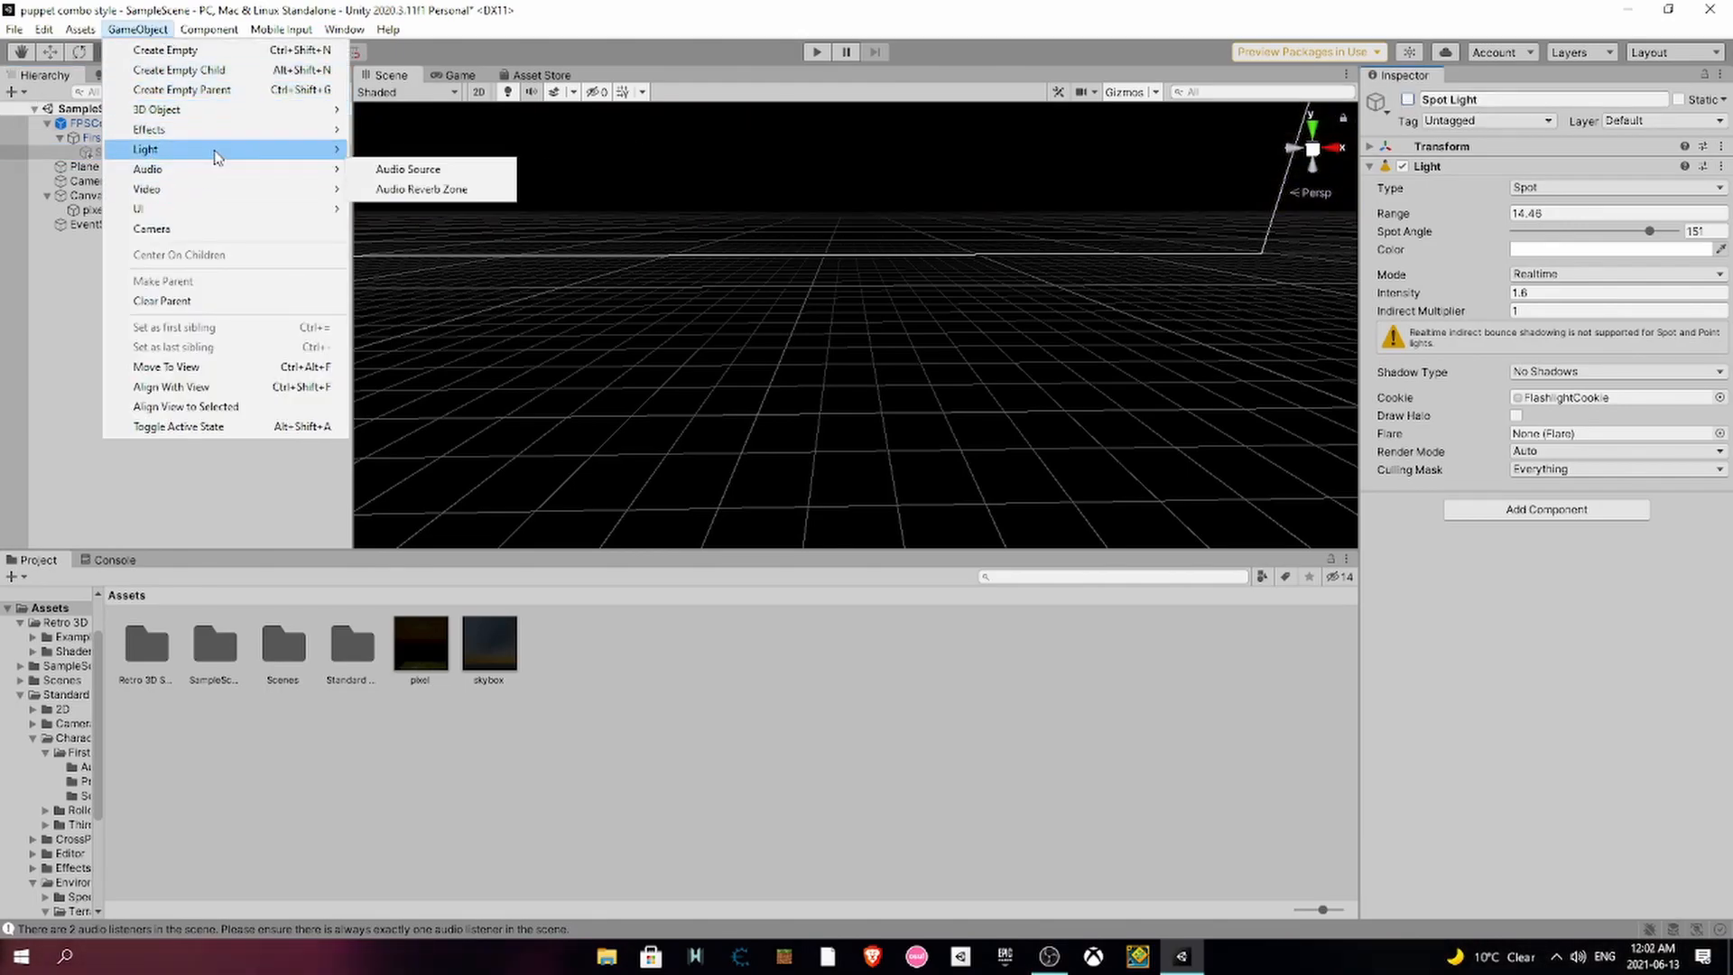
pyautogui.click(410, 149)
pyautogui.click(804, 391)
# - Delete the skybox material from the Assets folder
pyautogui.scroll(3, 722, 343)
pyautogui.scroll(-5, 691, 316)
pyautogui.moveTo(694, 316); pyautogui.dragTo(652, 213, button='right')
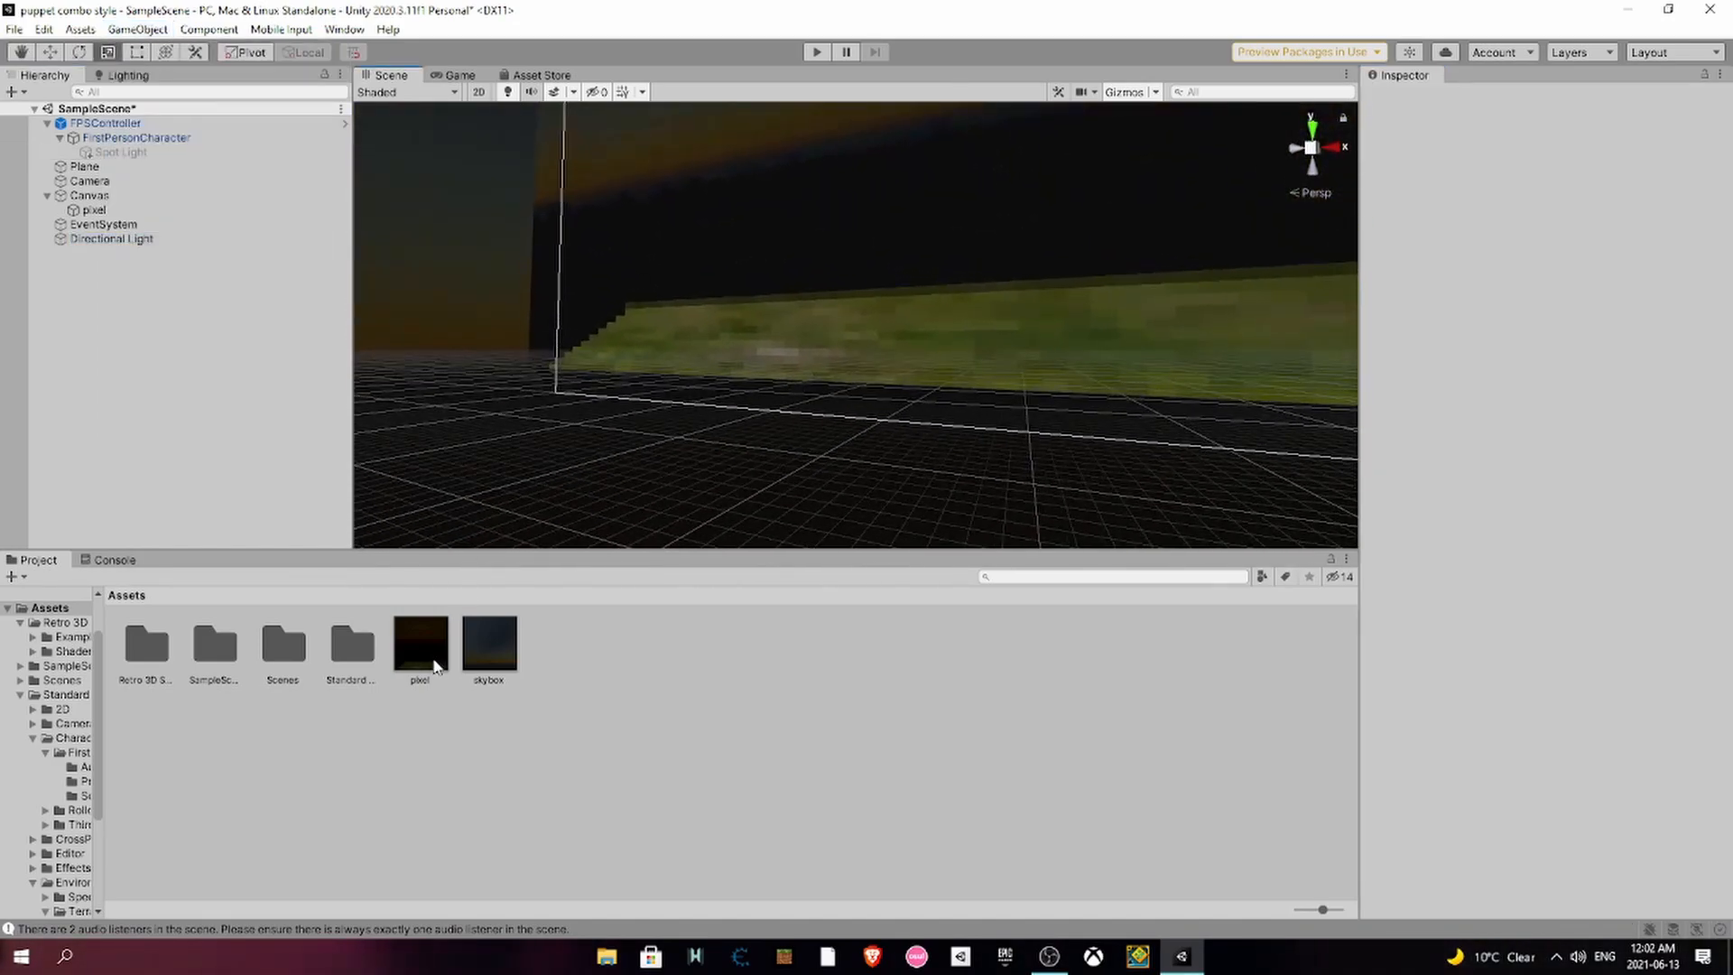
pyautogui.press('Delete')
pyautogui.click(917, 512)
pyautogui.moveTo(763, 445); pyautogui.dragTo(803, 228, button='right')
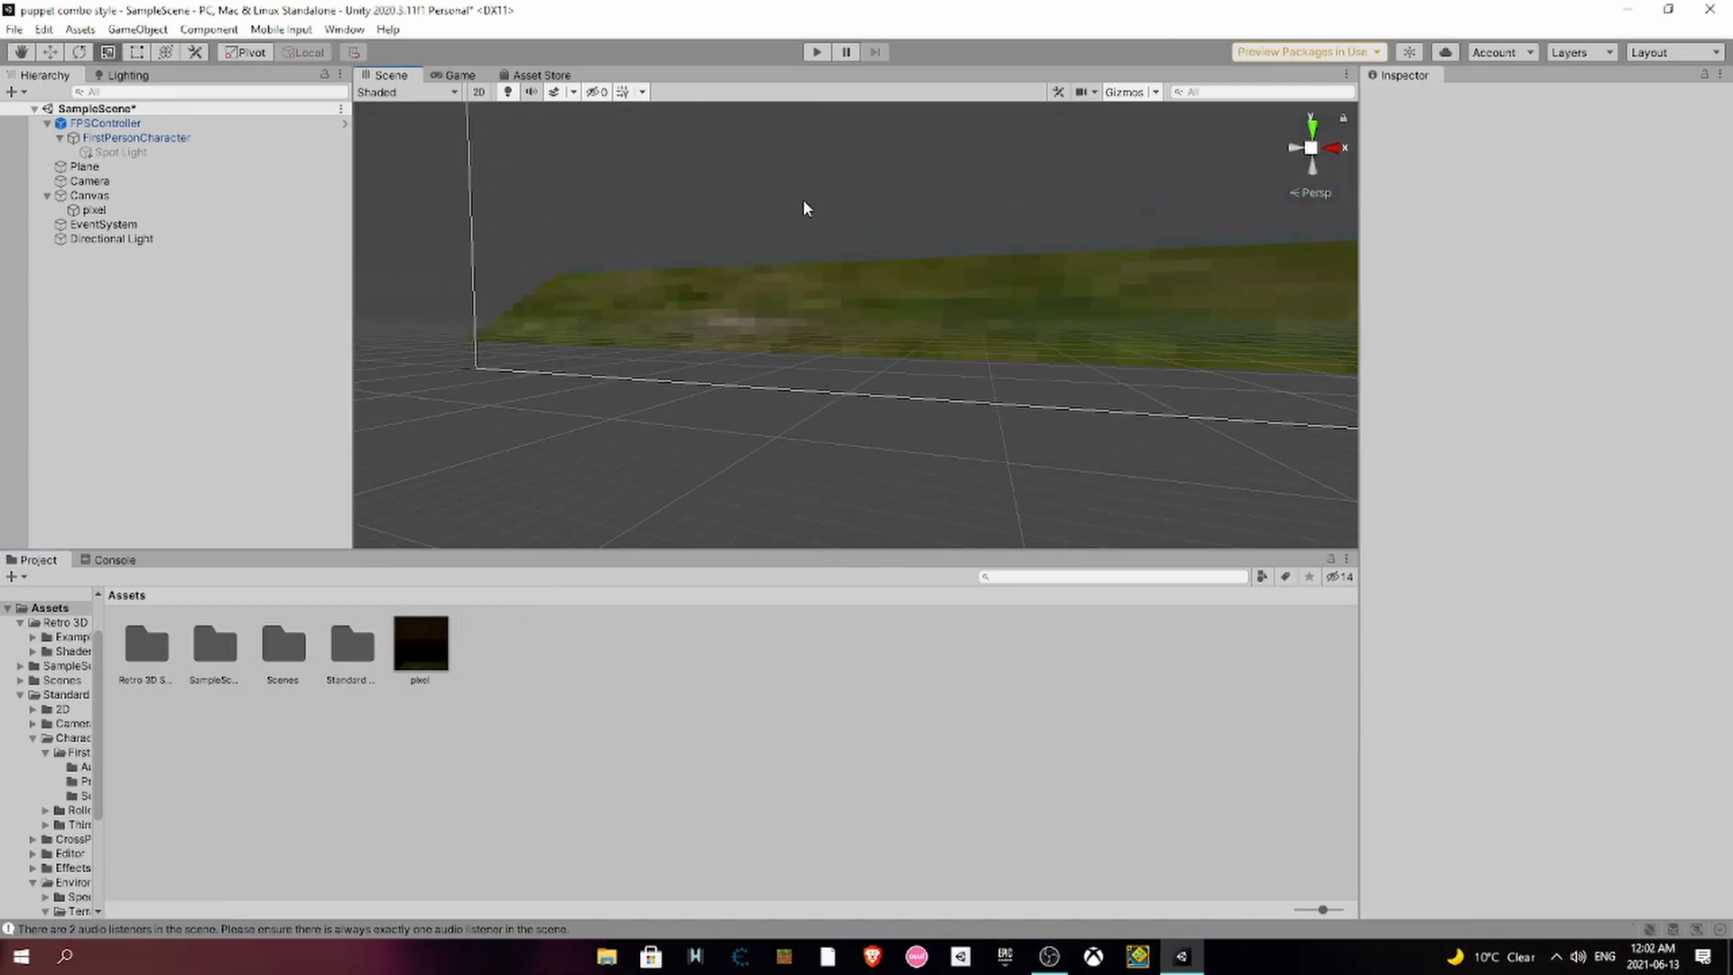
# - Play the scene to check the grass plane under the directional light
pyautogui.click(816, 52)
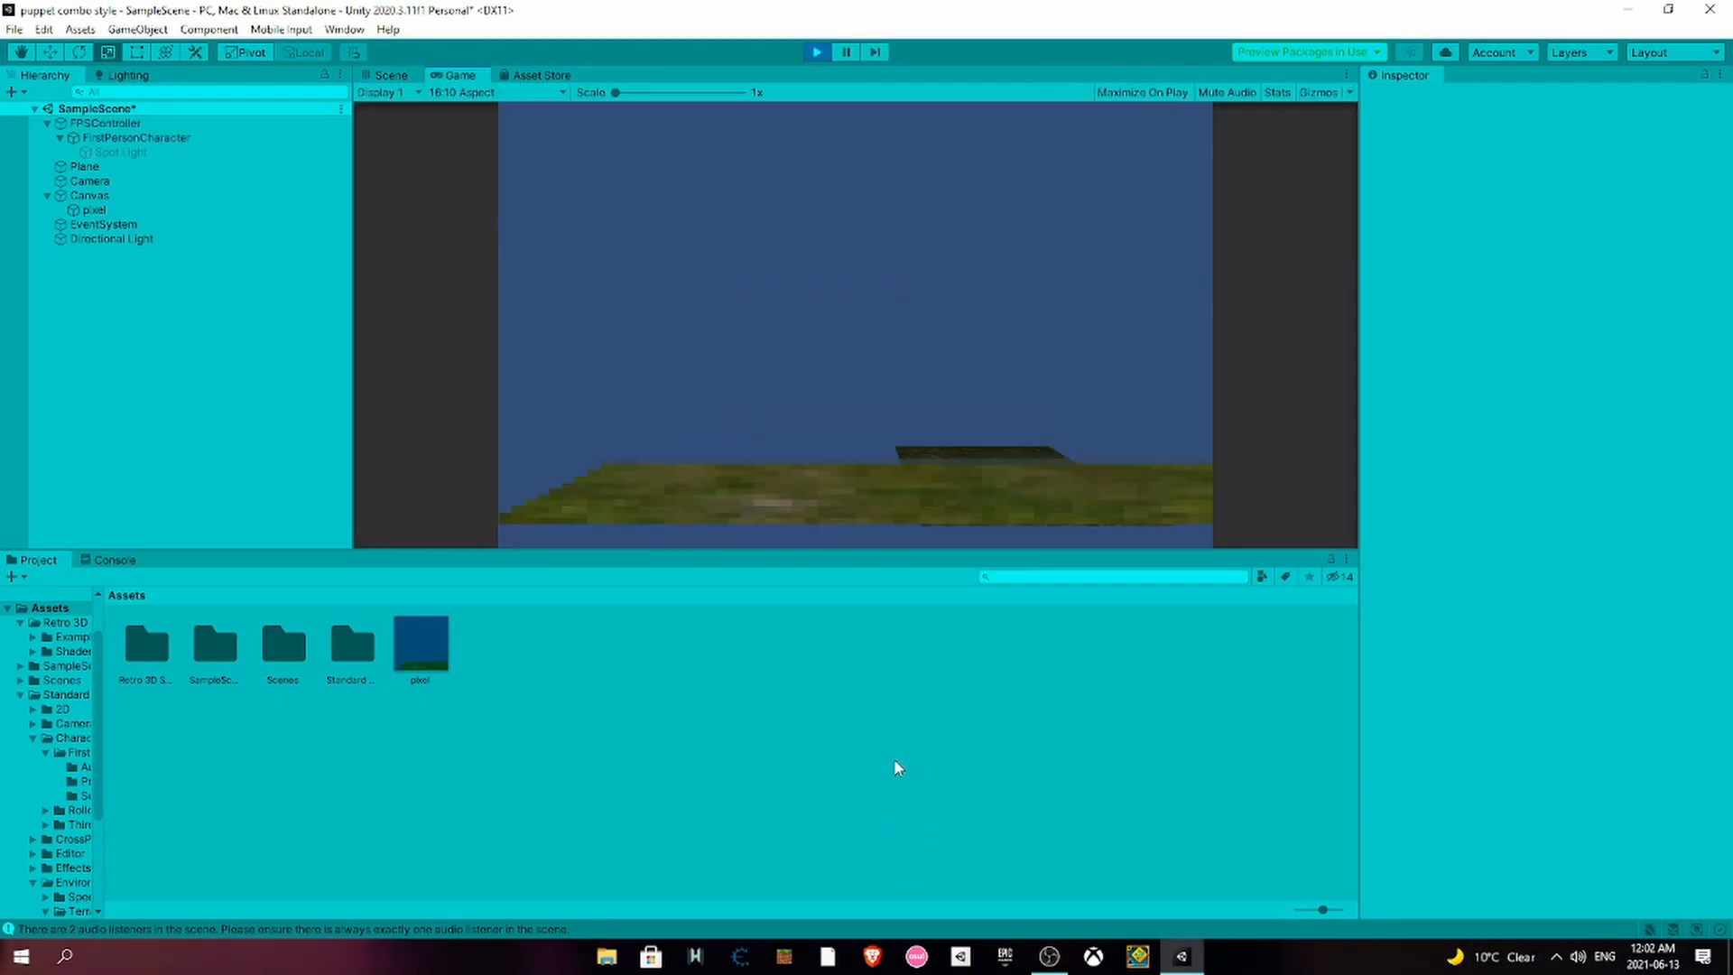
pyautogui.click(886, 398)
pyautogui.press('Escape')
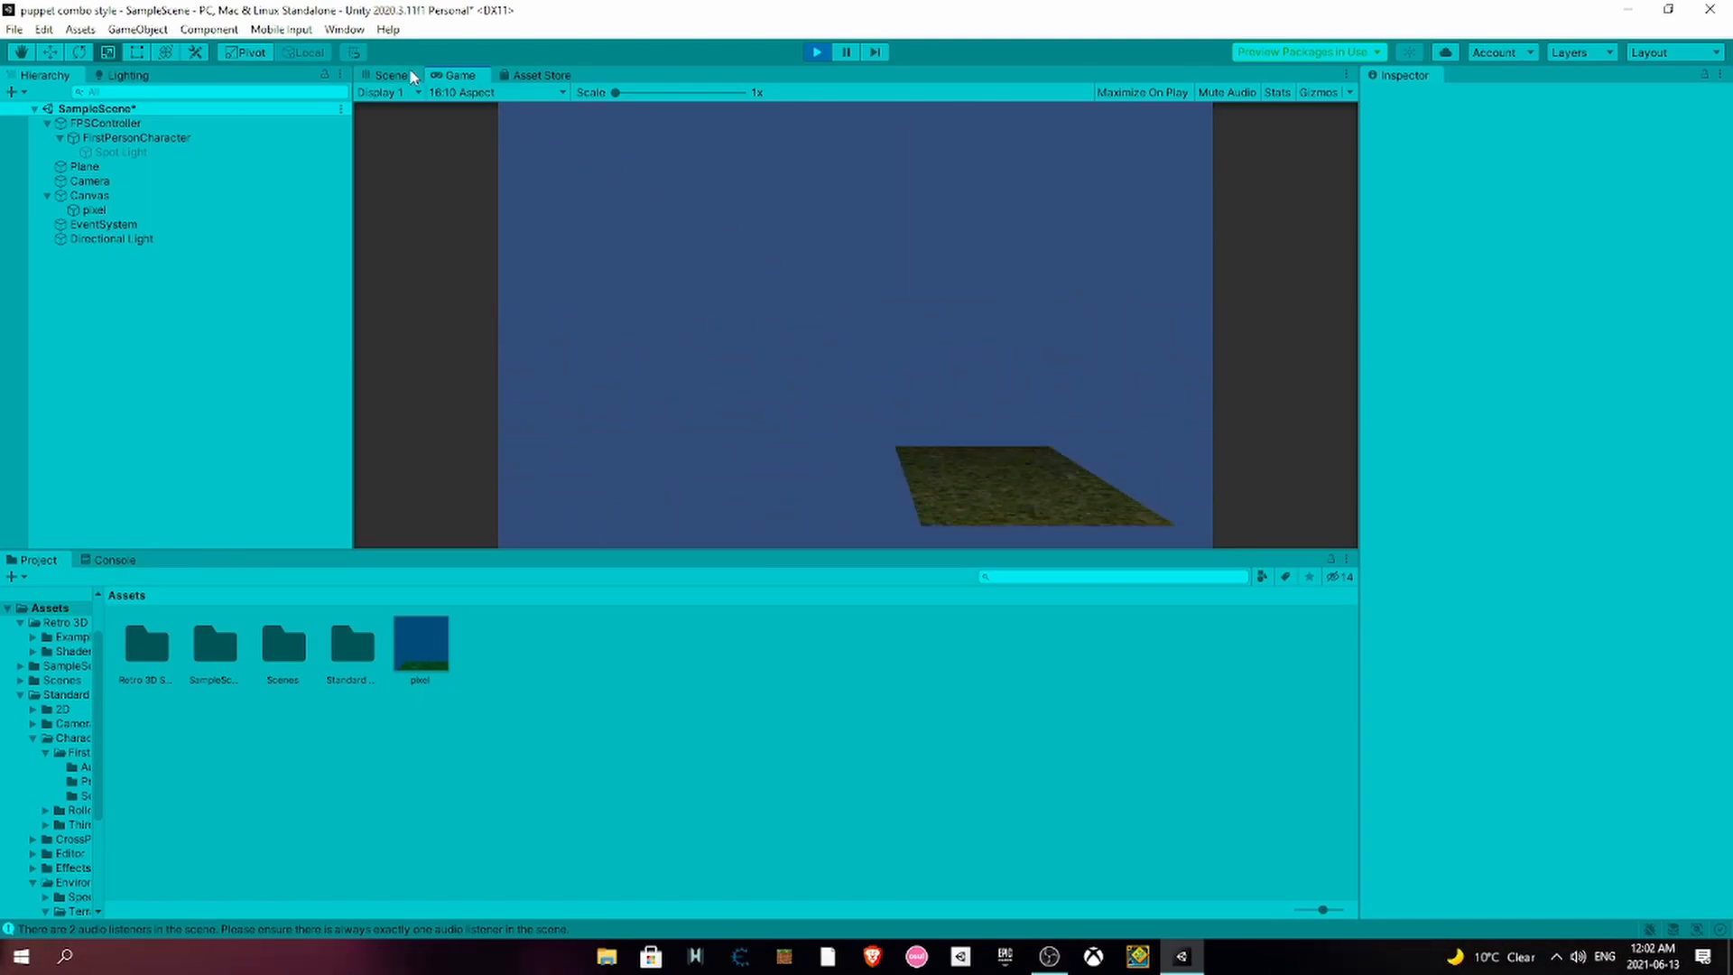
# - Set the Game view to Free Aspect and stop the game
pyautogui.click(456, 93)
pyautogui.click(468, 150)
pyautogui.click(467, 146)
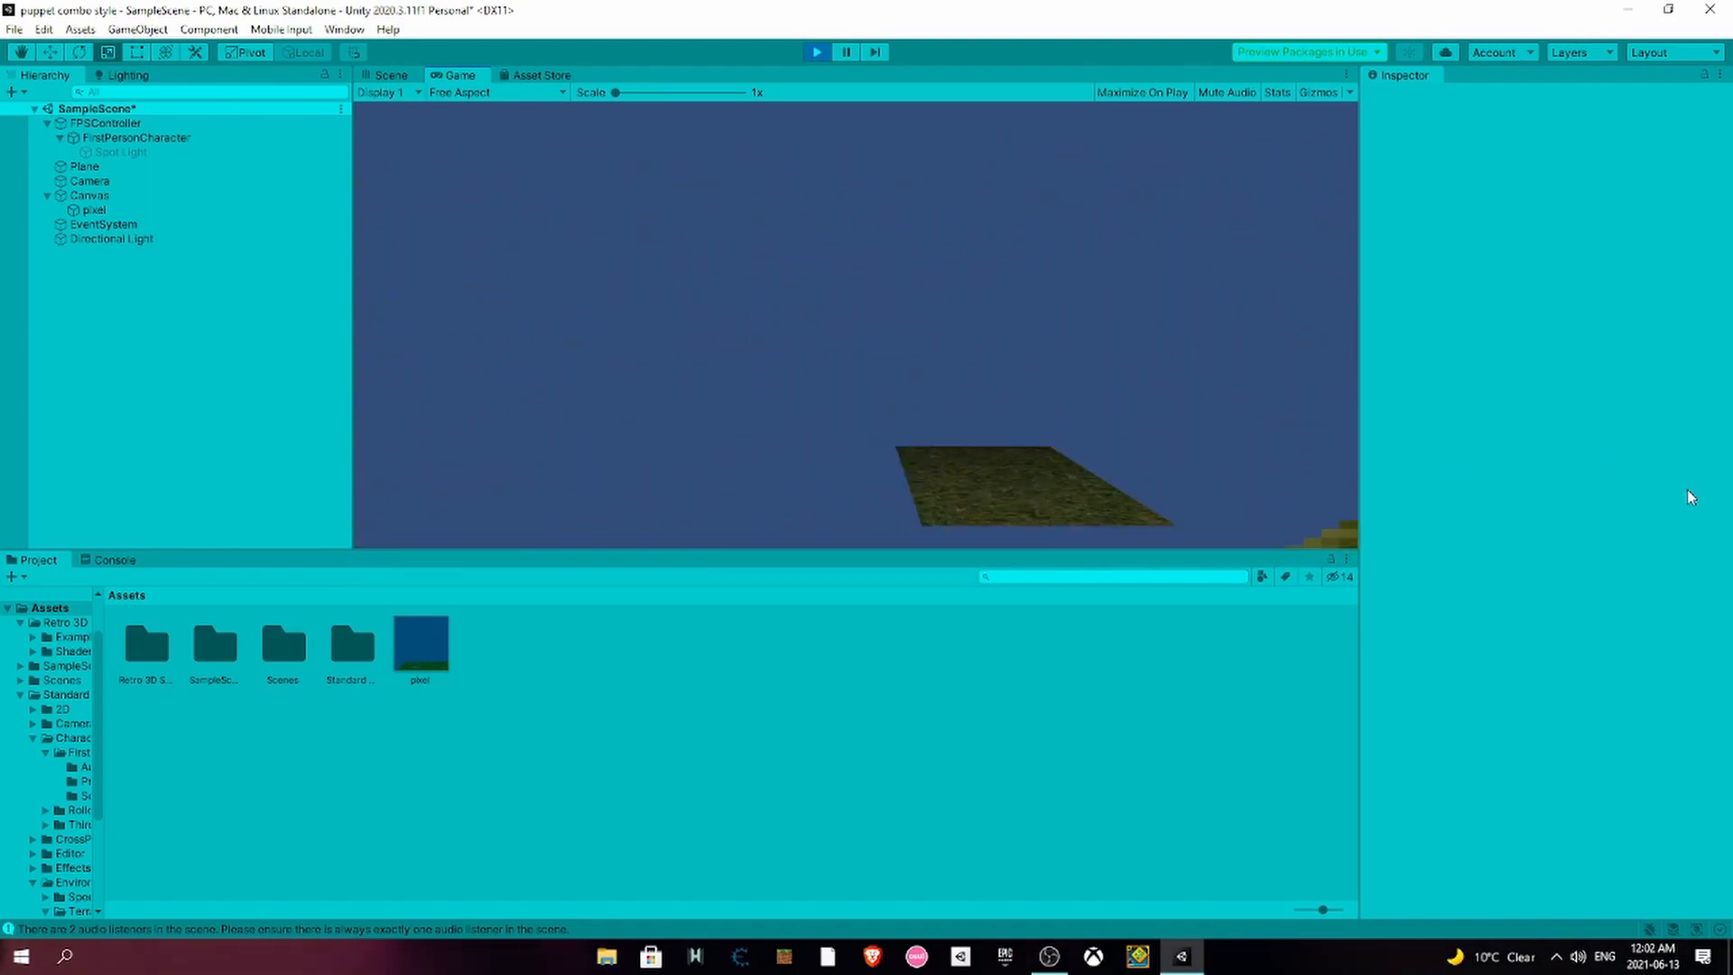
pyautogui.click(817, 52)
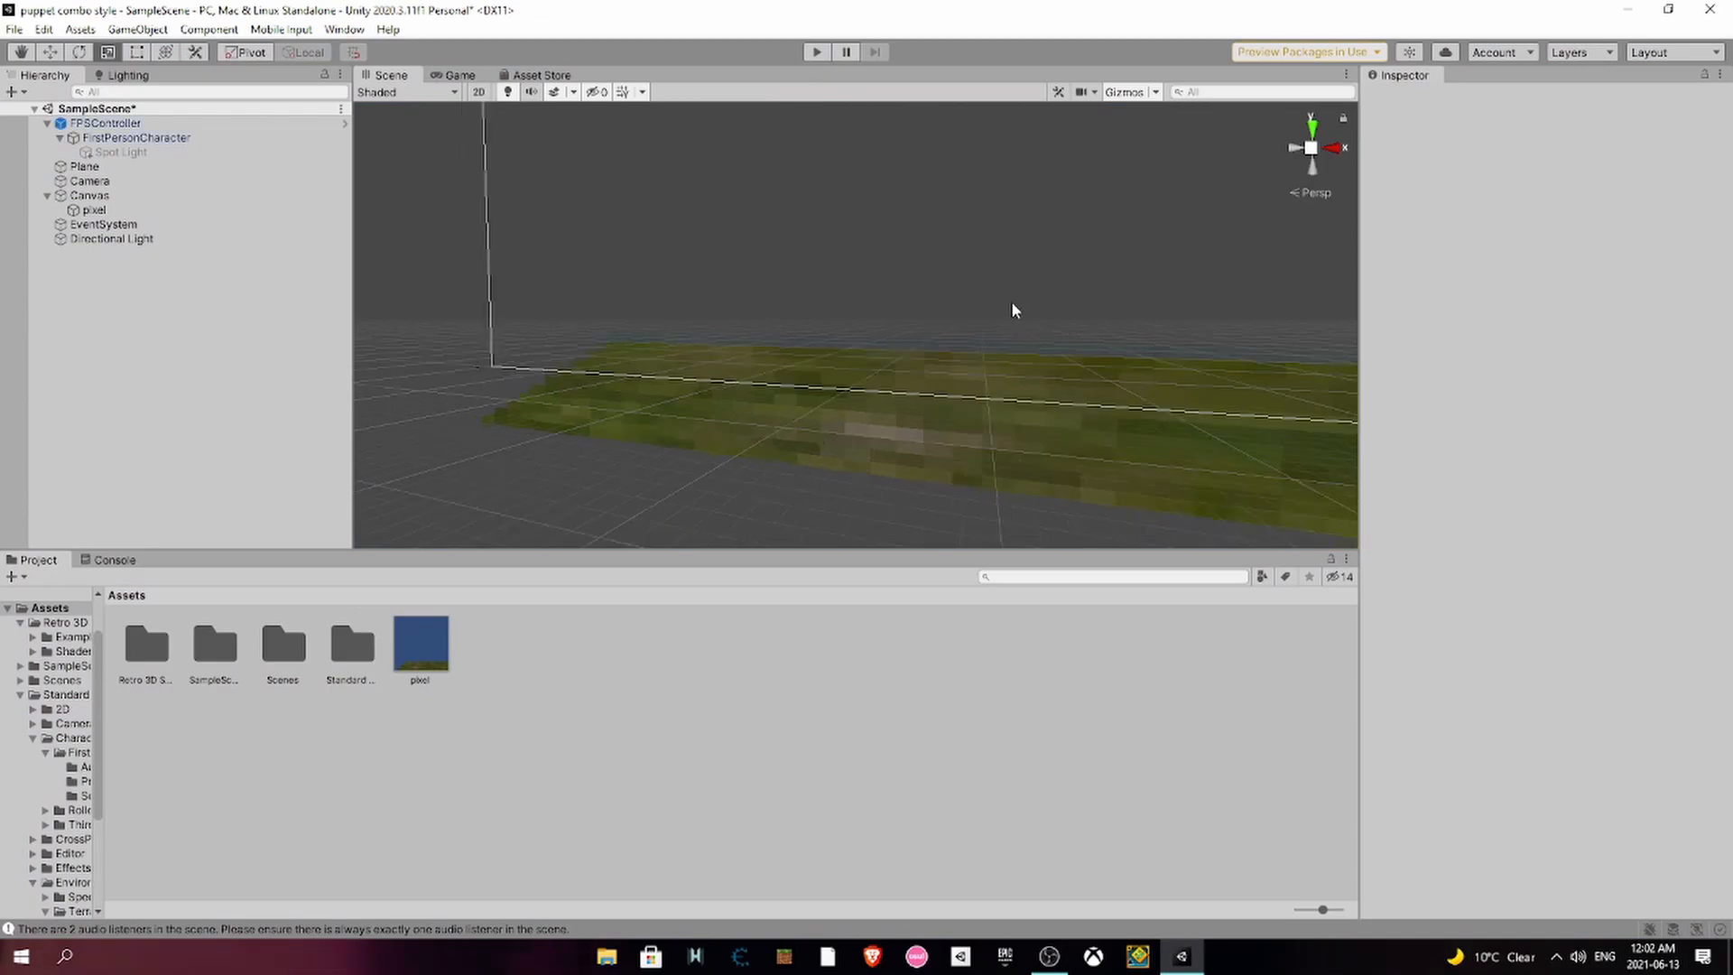
# - Frame the grass plane in the scene, then select and frame the standalone Camera object
pyautogui.moveTo(962, 282); pyautogui.dragTo(759, 361, button='right')
pyautogui.click(804, 348)
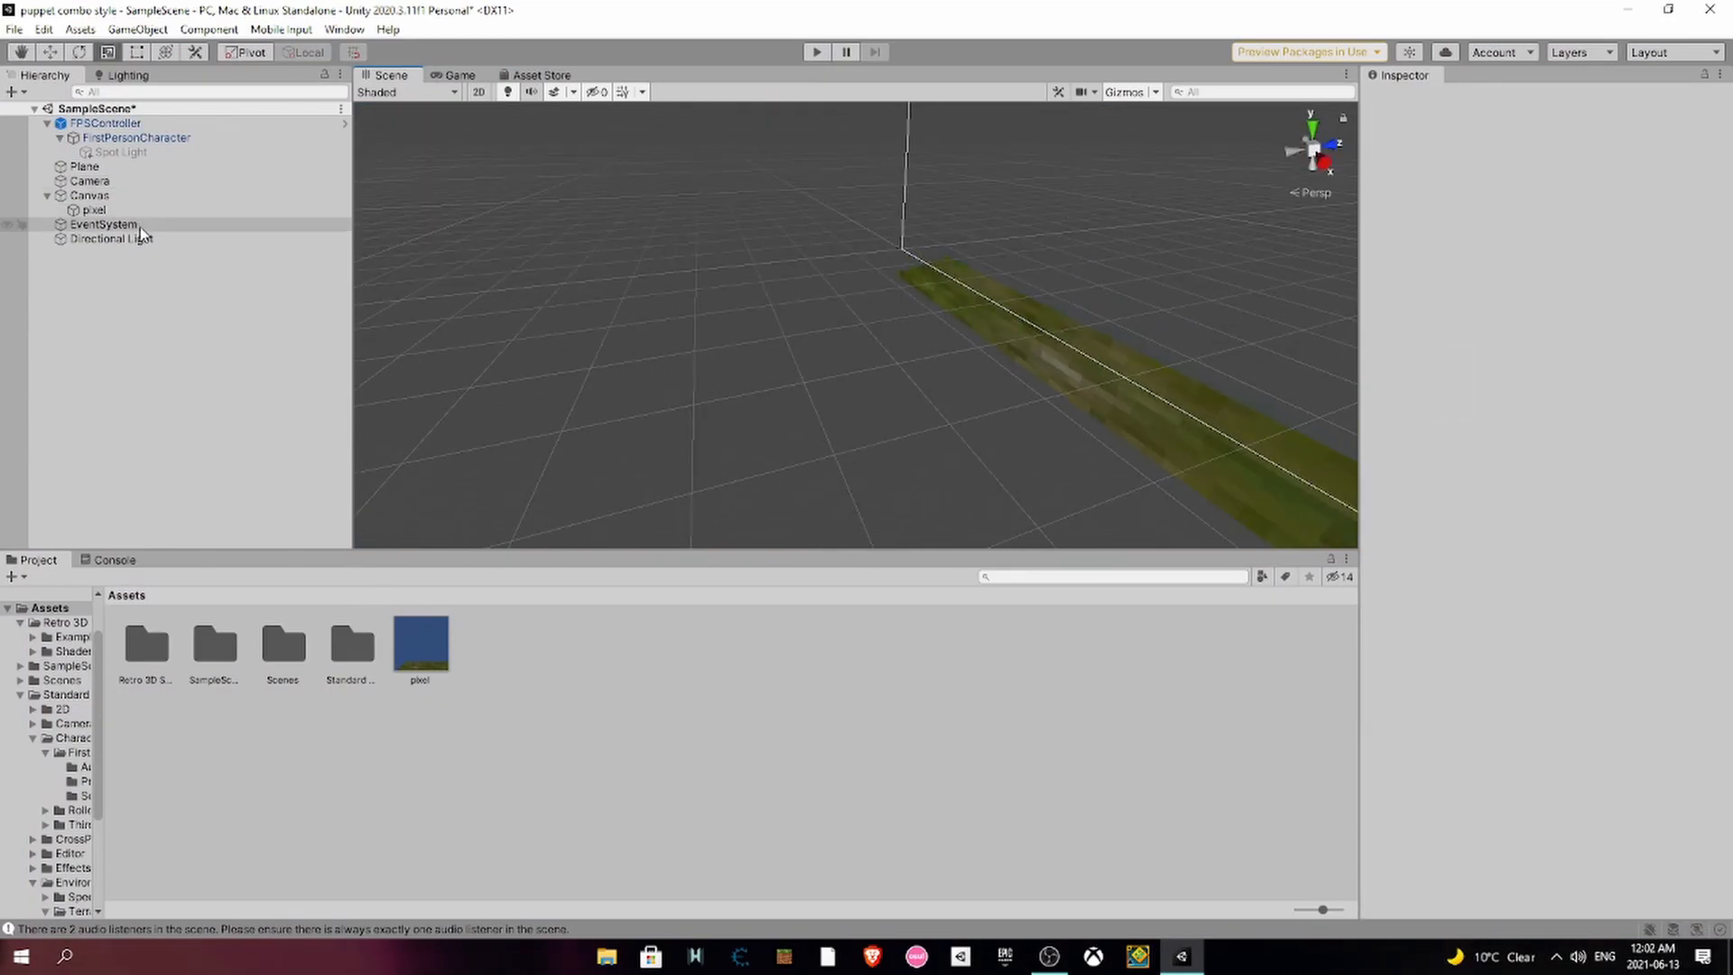
pyautogui.click(140, 171)
pyautogui.press('f')
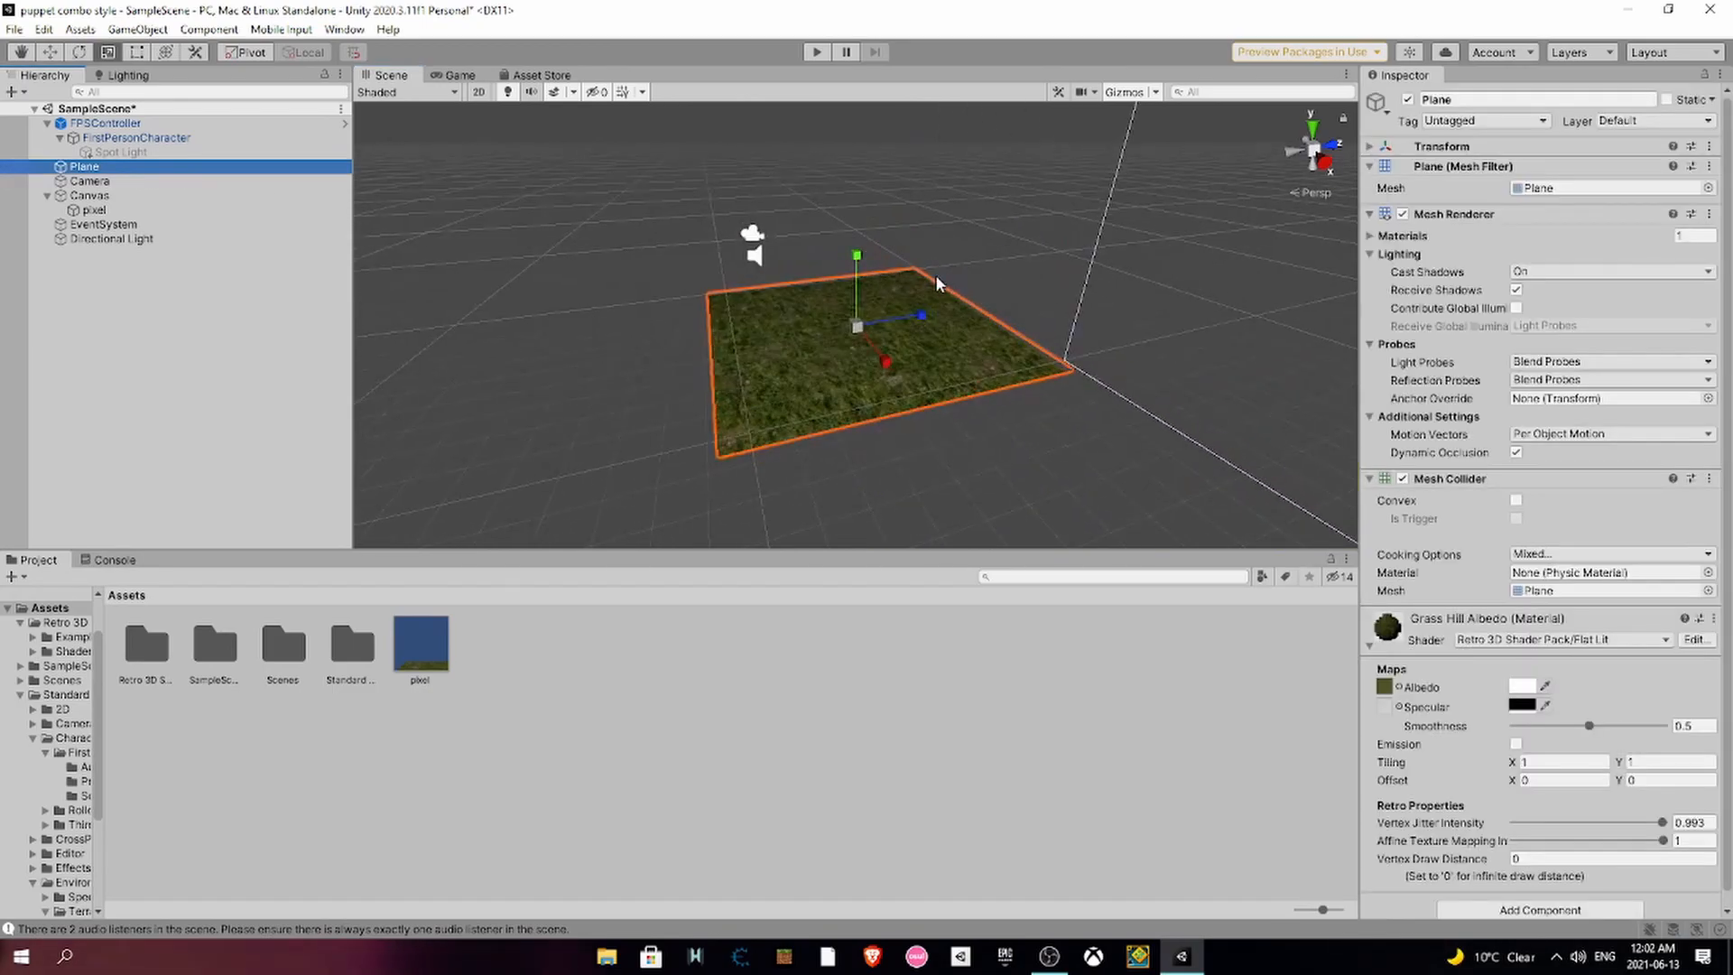
pyautogui.moveTo(789, 231); pyautogui.dragTo(742, 8, button='right')
pyautogui.rightClick(740, 956)
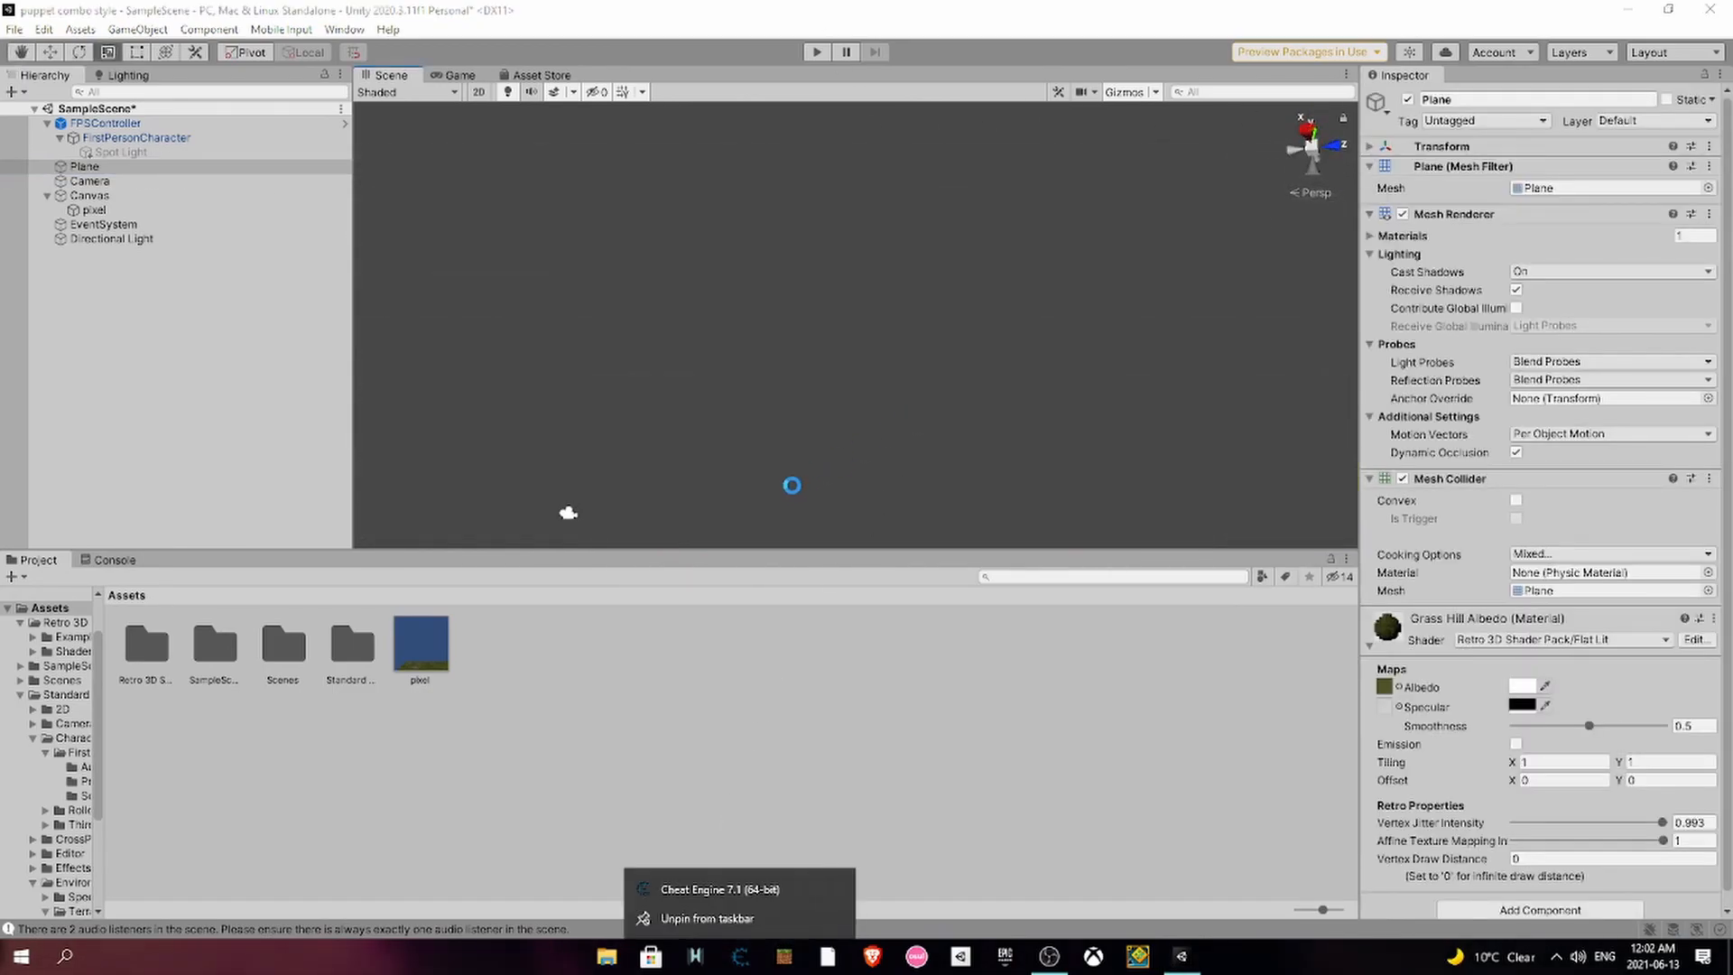
pyautogui.click(570, 512)
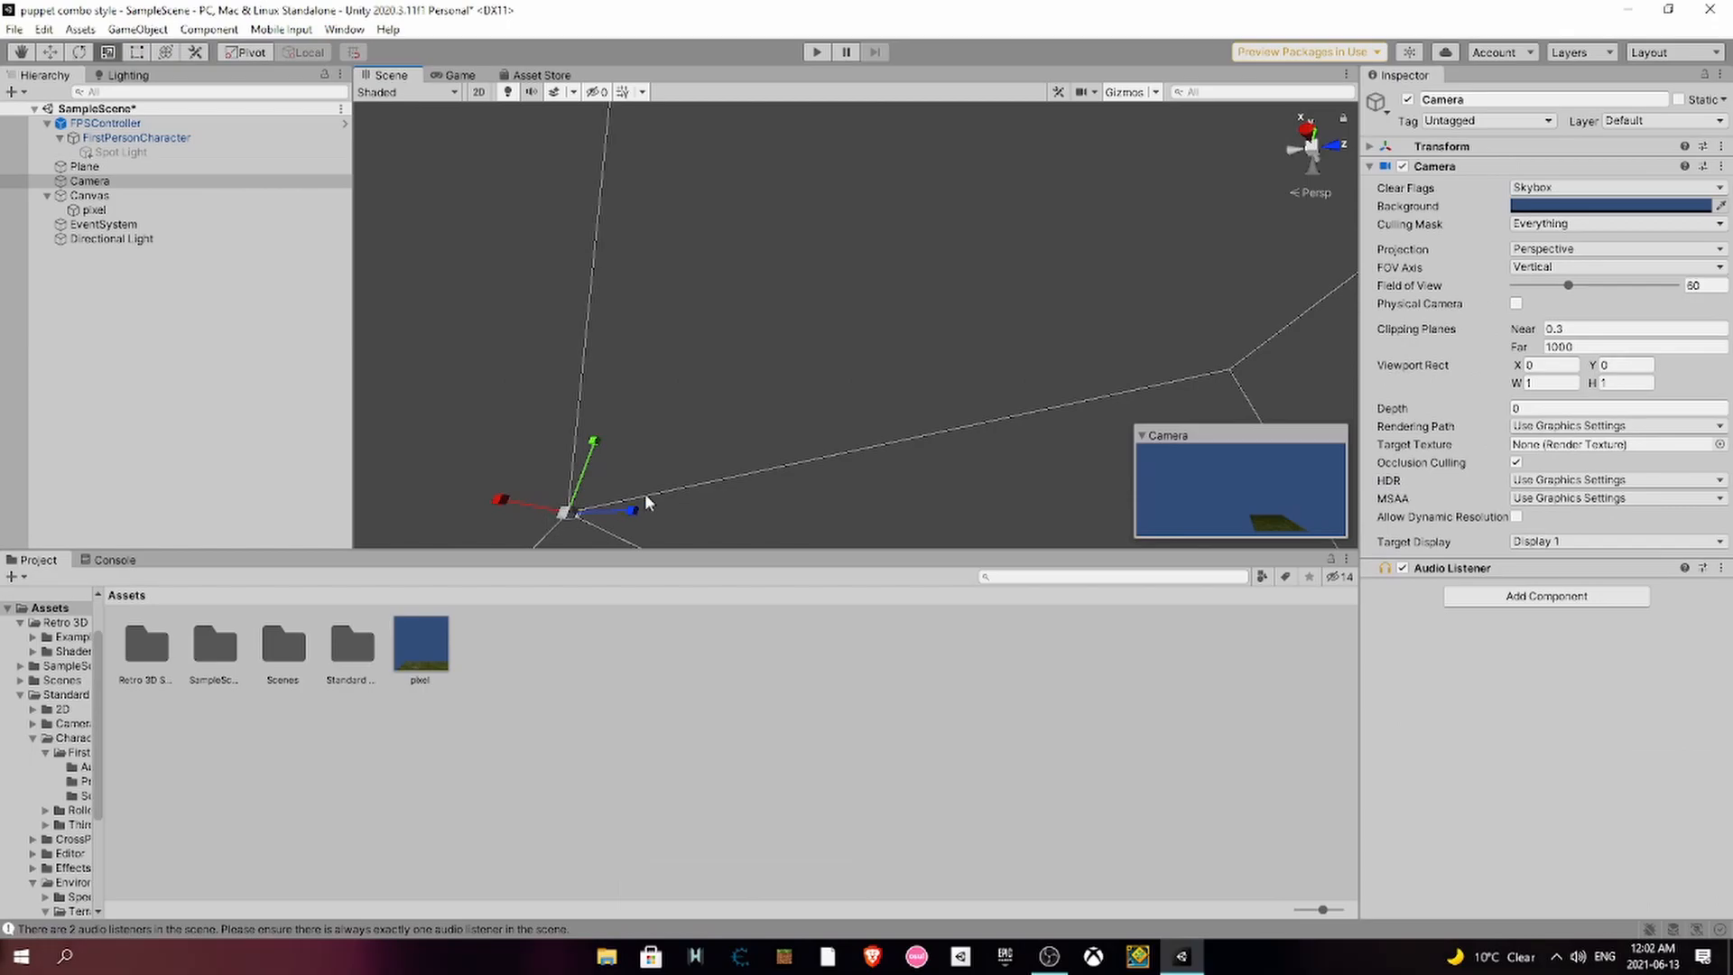
pyautogui.press('f')
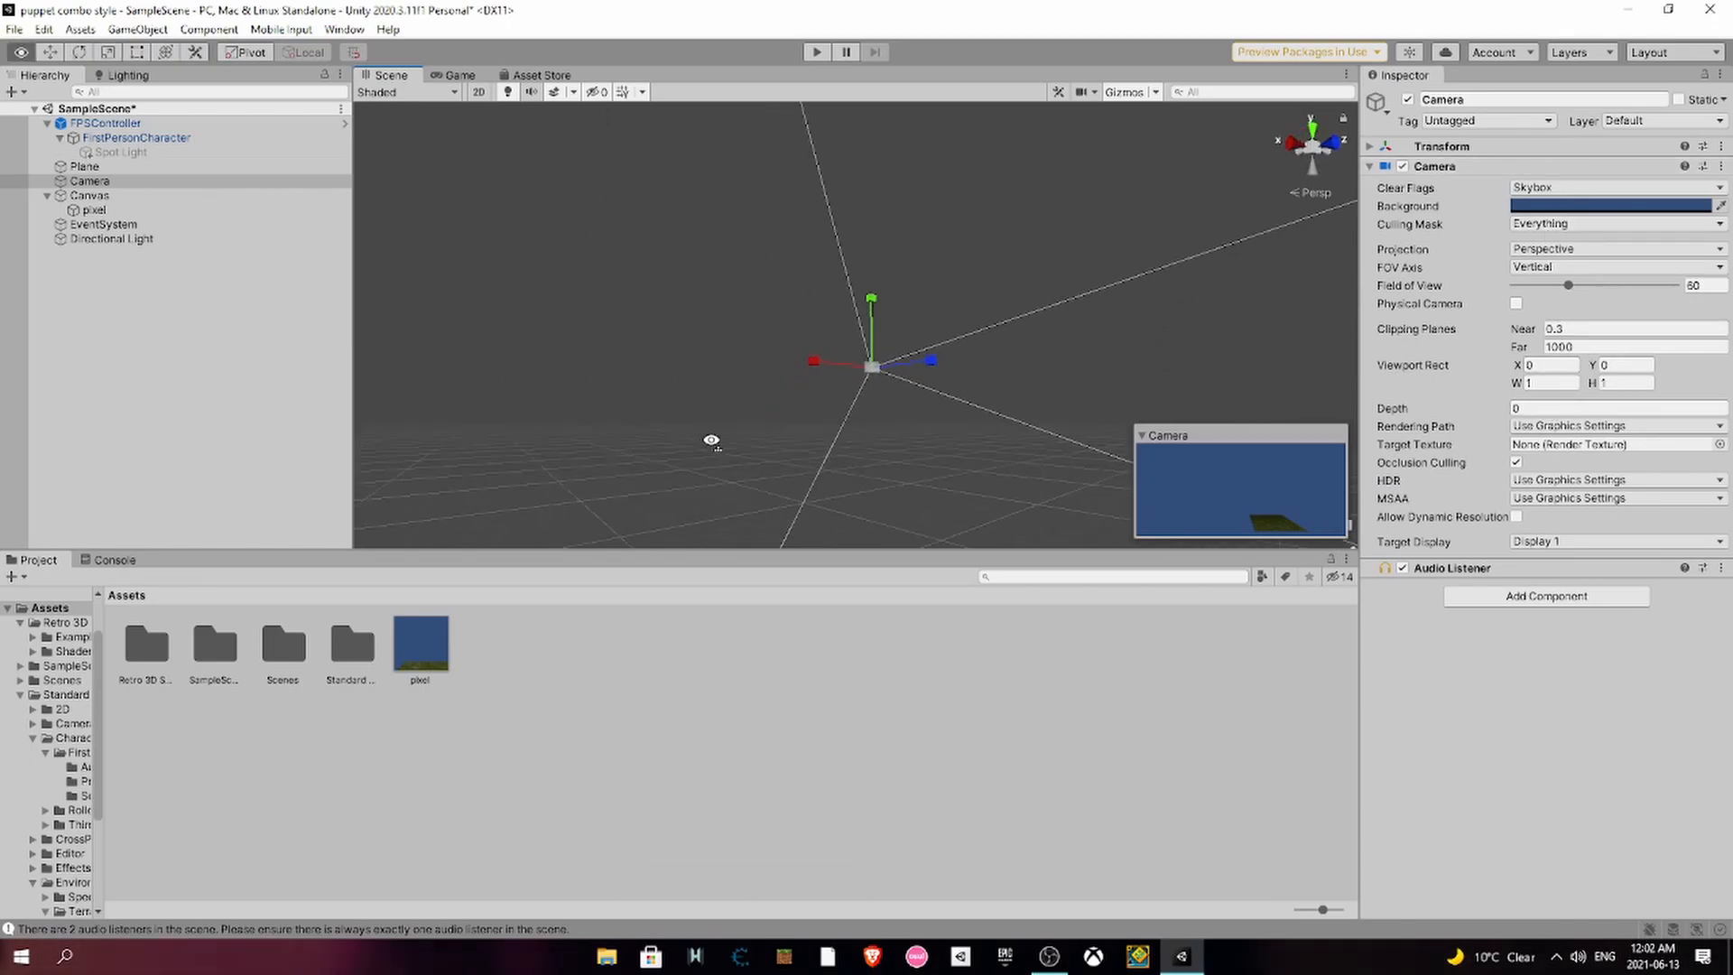
# - Set the Camera's Y rotation to 90 so it faces away from the plane
pyautogui.click(1378, 149)
pyautogui.click(1379, 149)
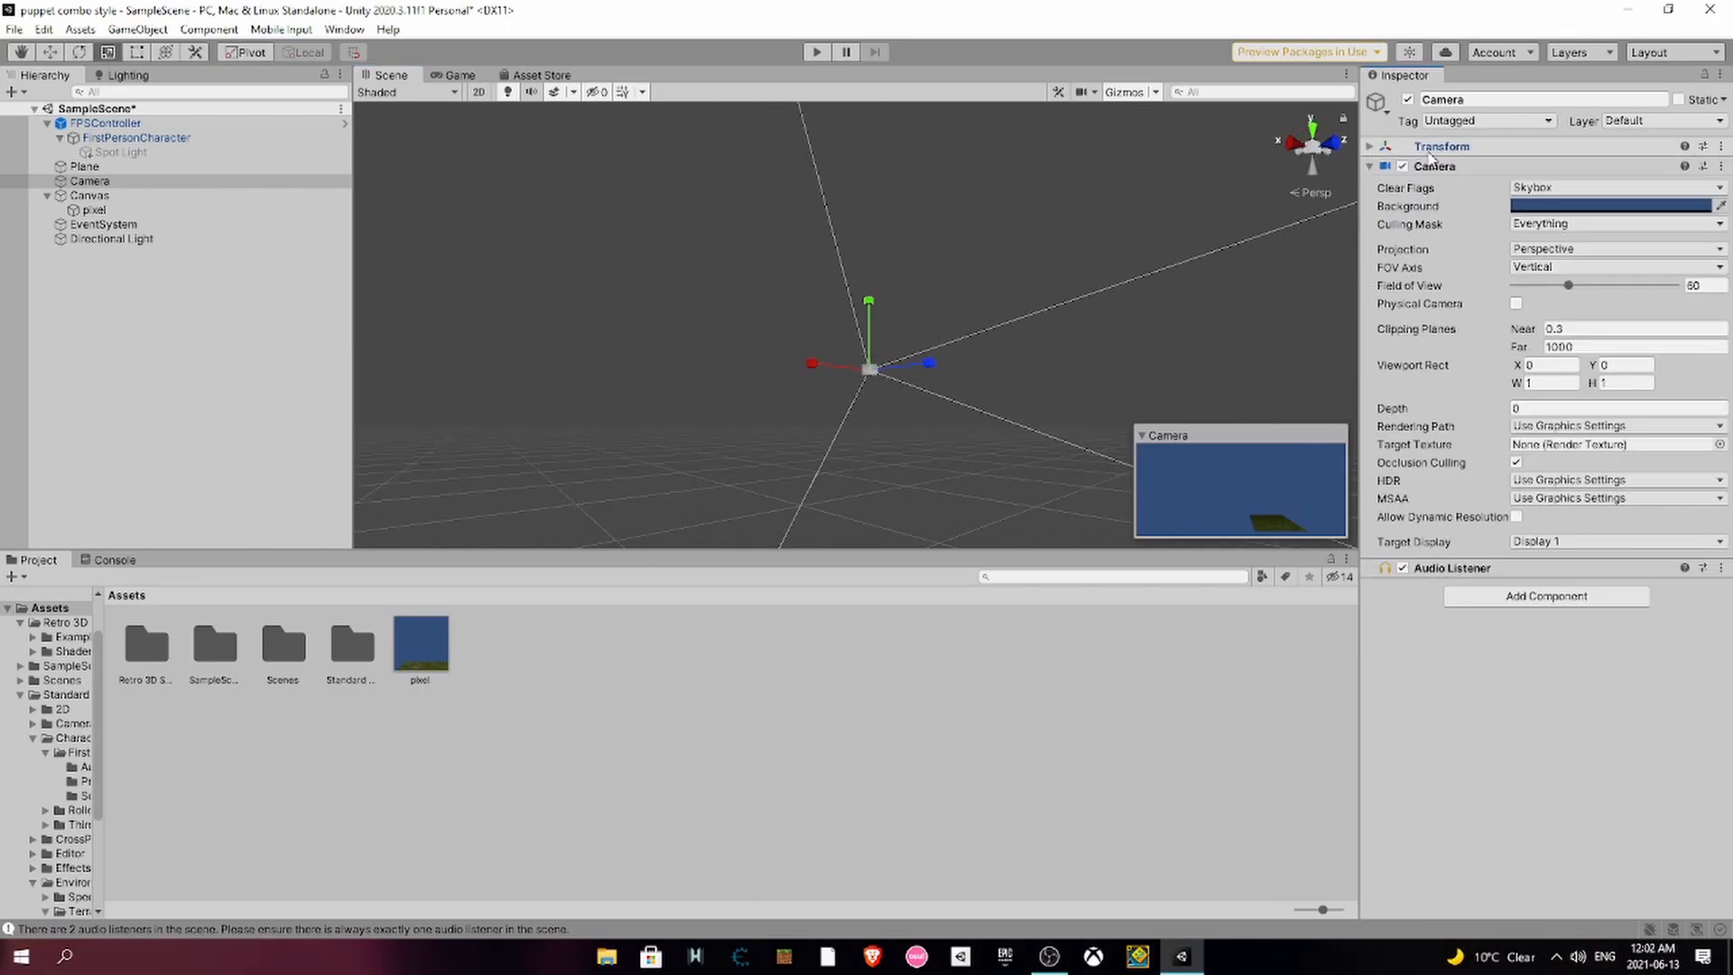
pyautogui.click(1389, 148)
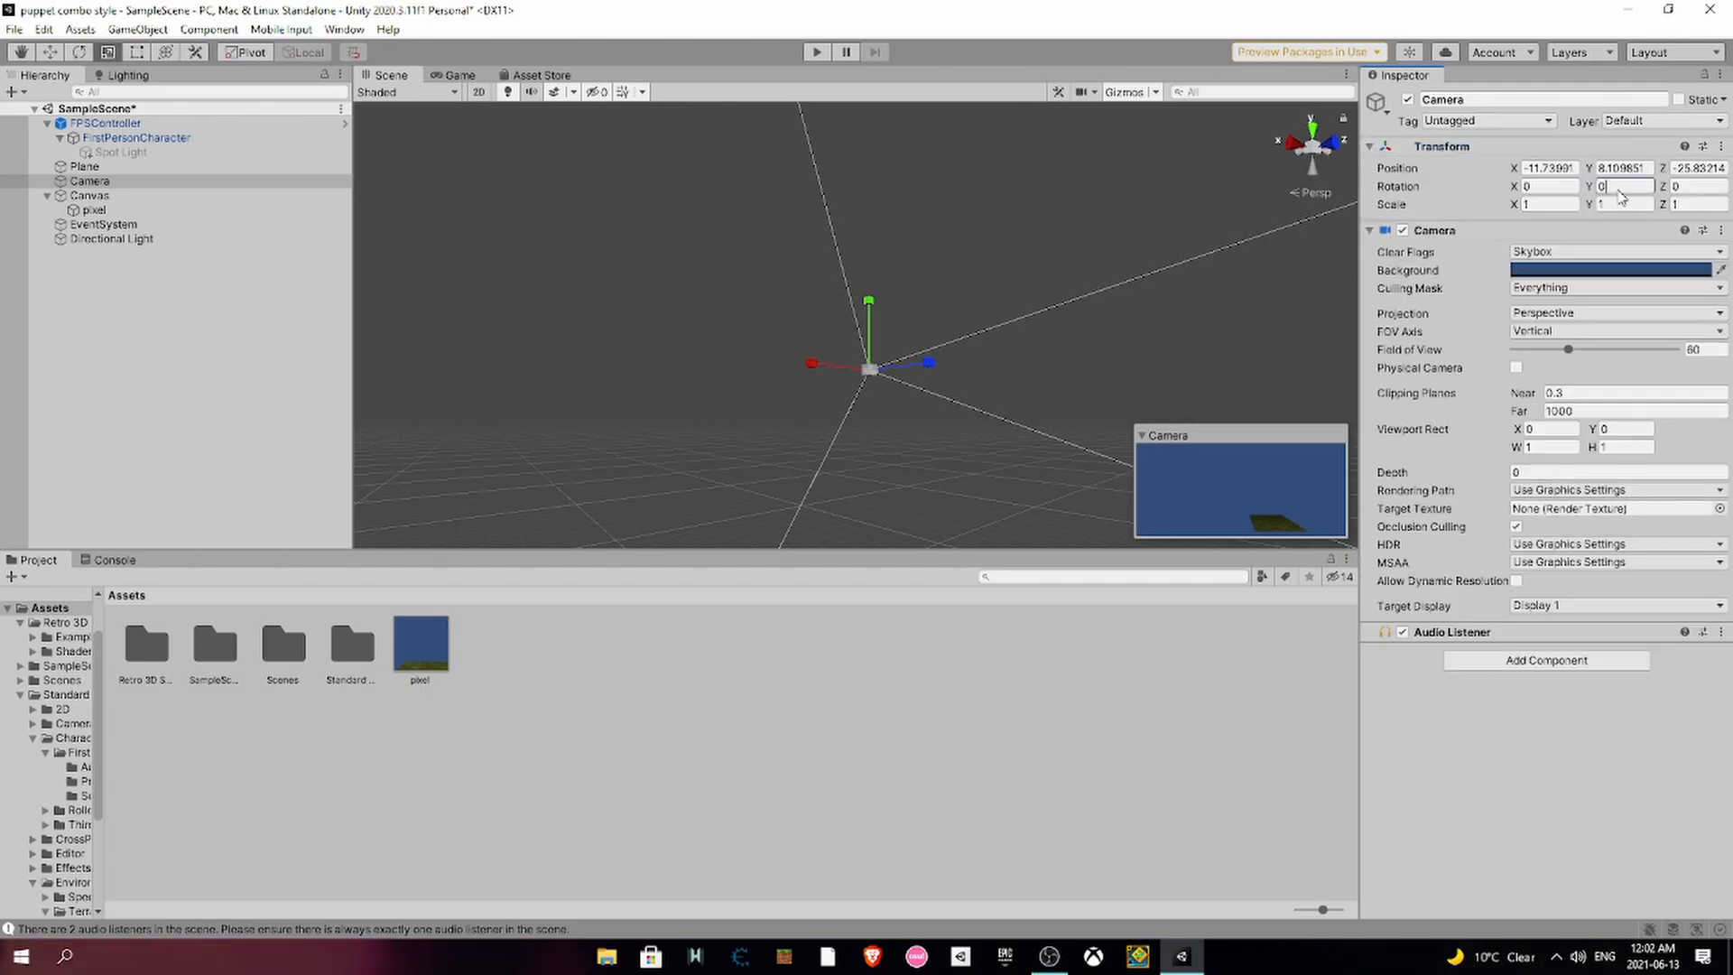
pyautogui.write('90')
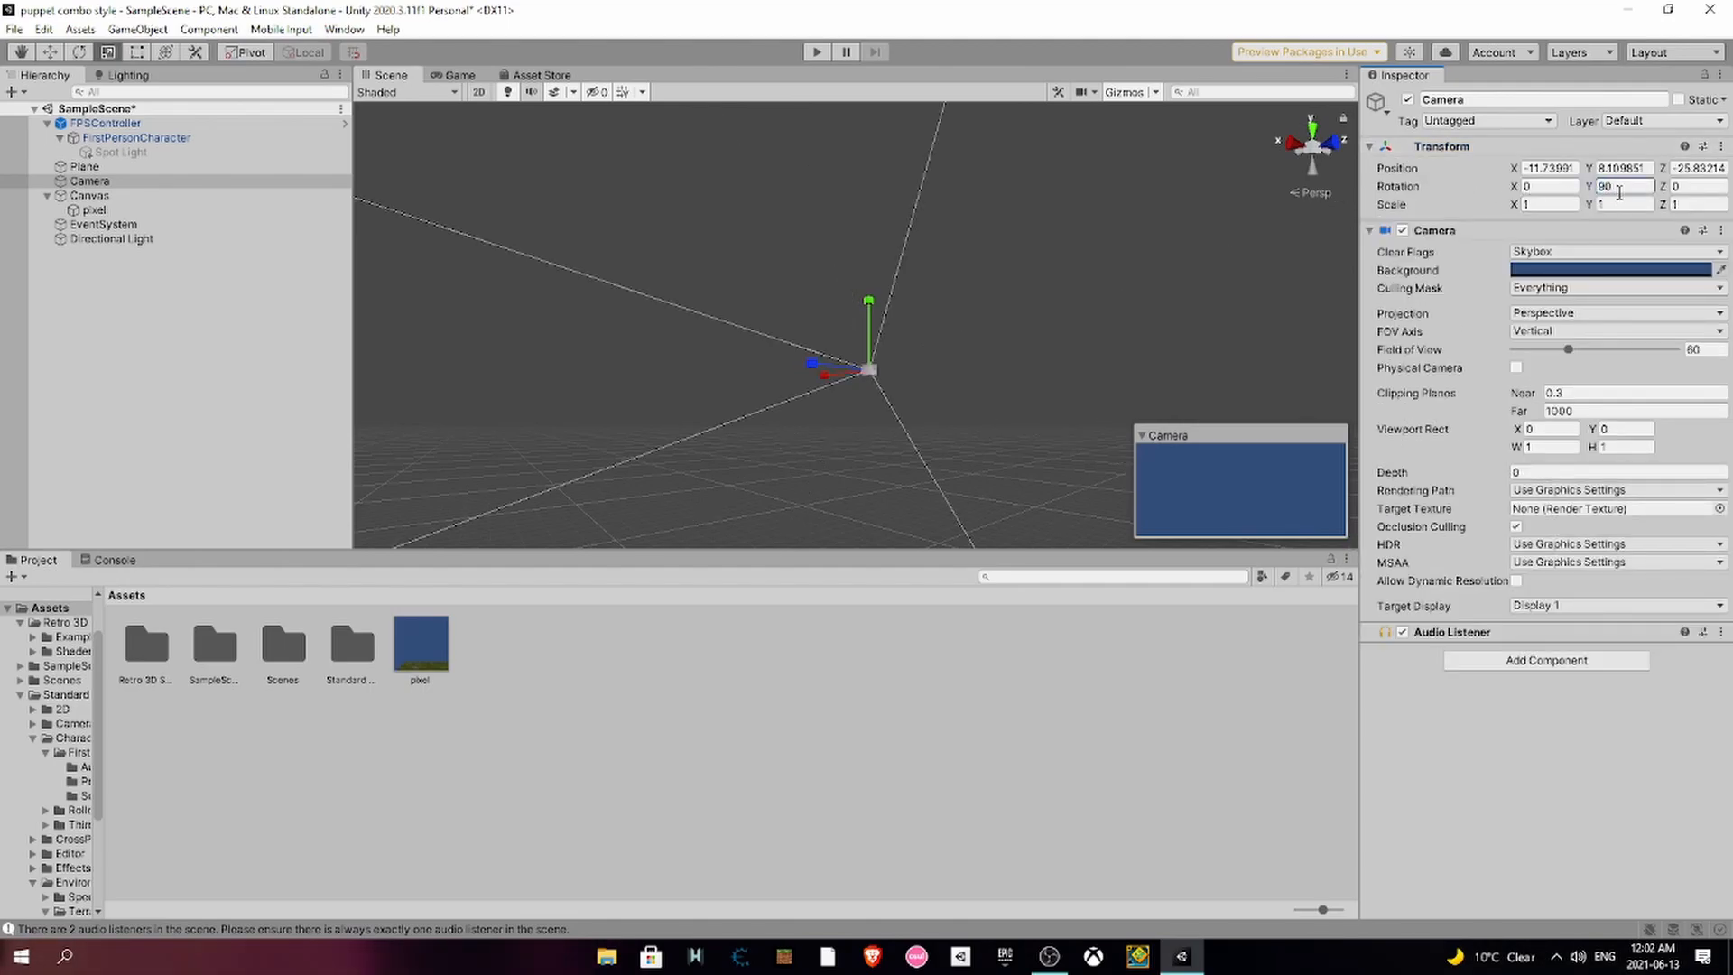
pyautogui.moveTo(1053, 352); pyautogui.dragTo(1002, 406, button='right')
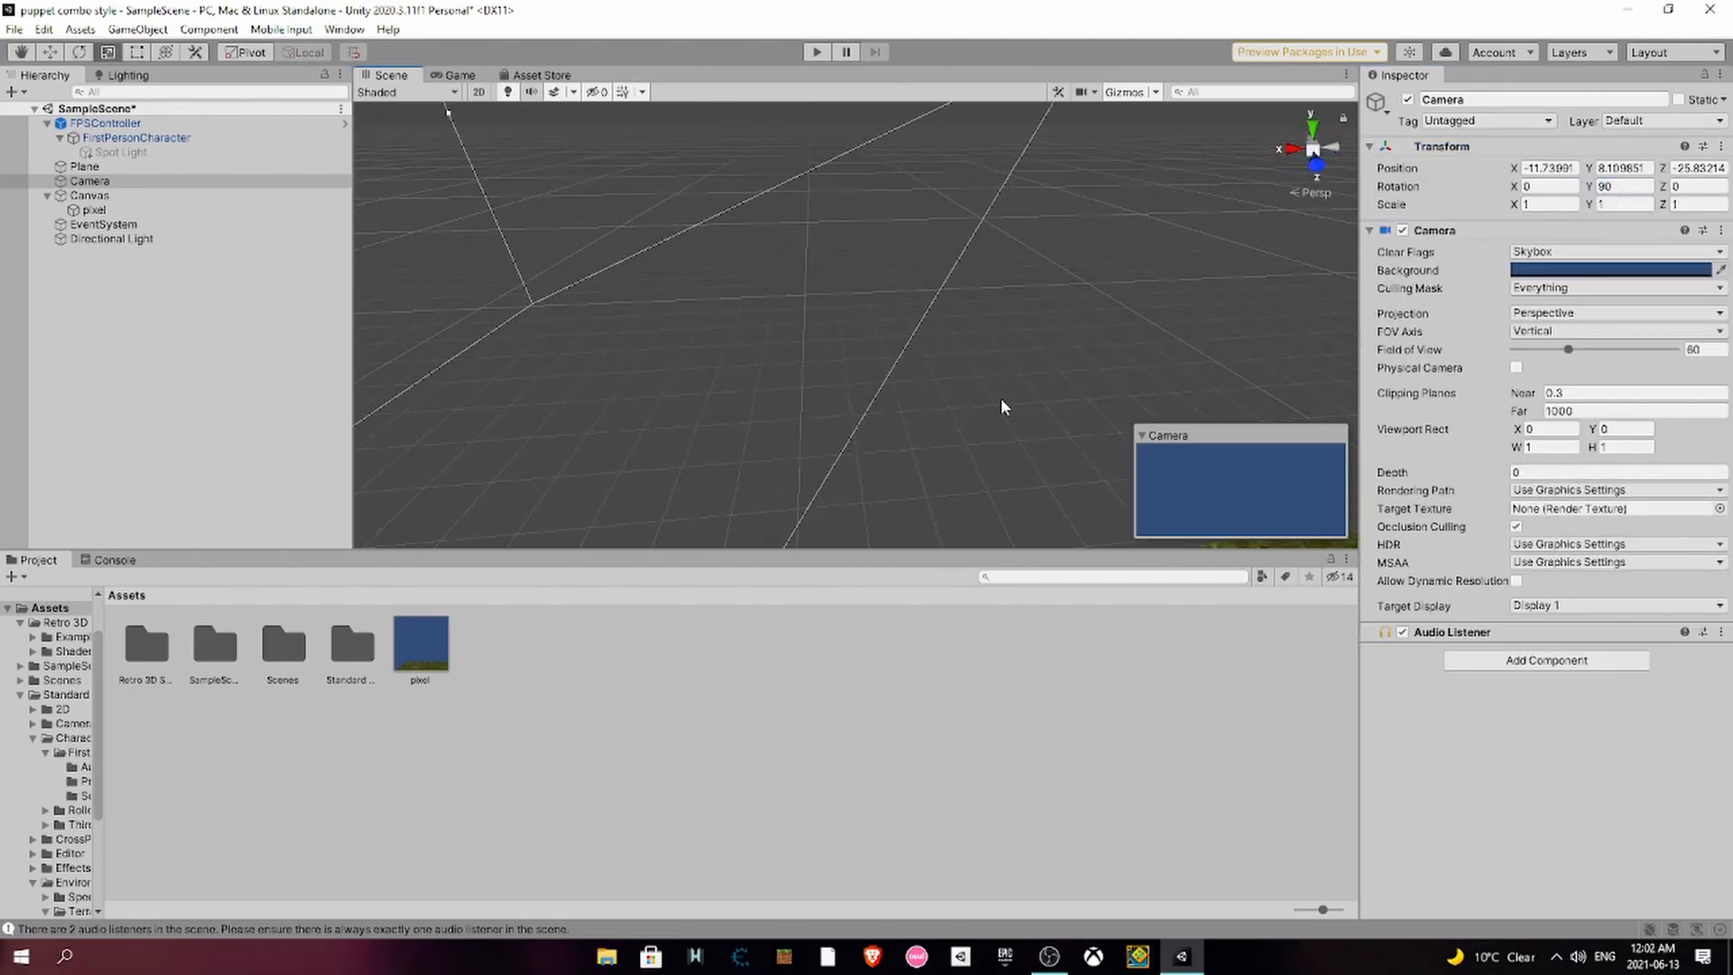
pyautogui.press('BackSpace')
pyautogui.write('90')
pyautogui.click(1045, 312)
pyautogui.moveTo(1022, 352); pyautogui.dragTo(745, 254, button='right')
# - Switch to the Brave browser, search YouTube for "unity vhs effect" and open the video "VHS Retro Effect - Unity Tutorial", paused
pyautogui.click(872, 956)
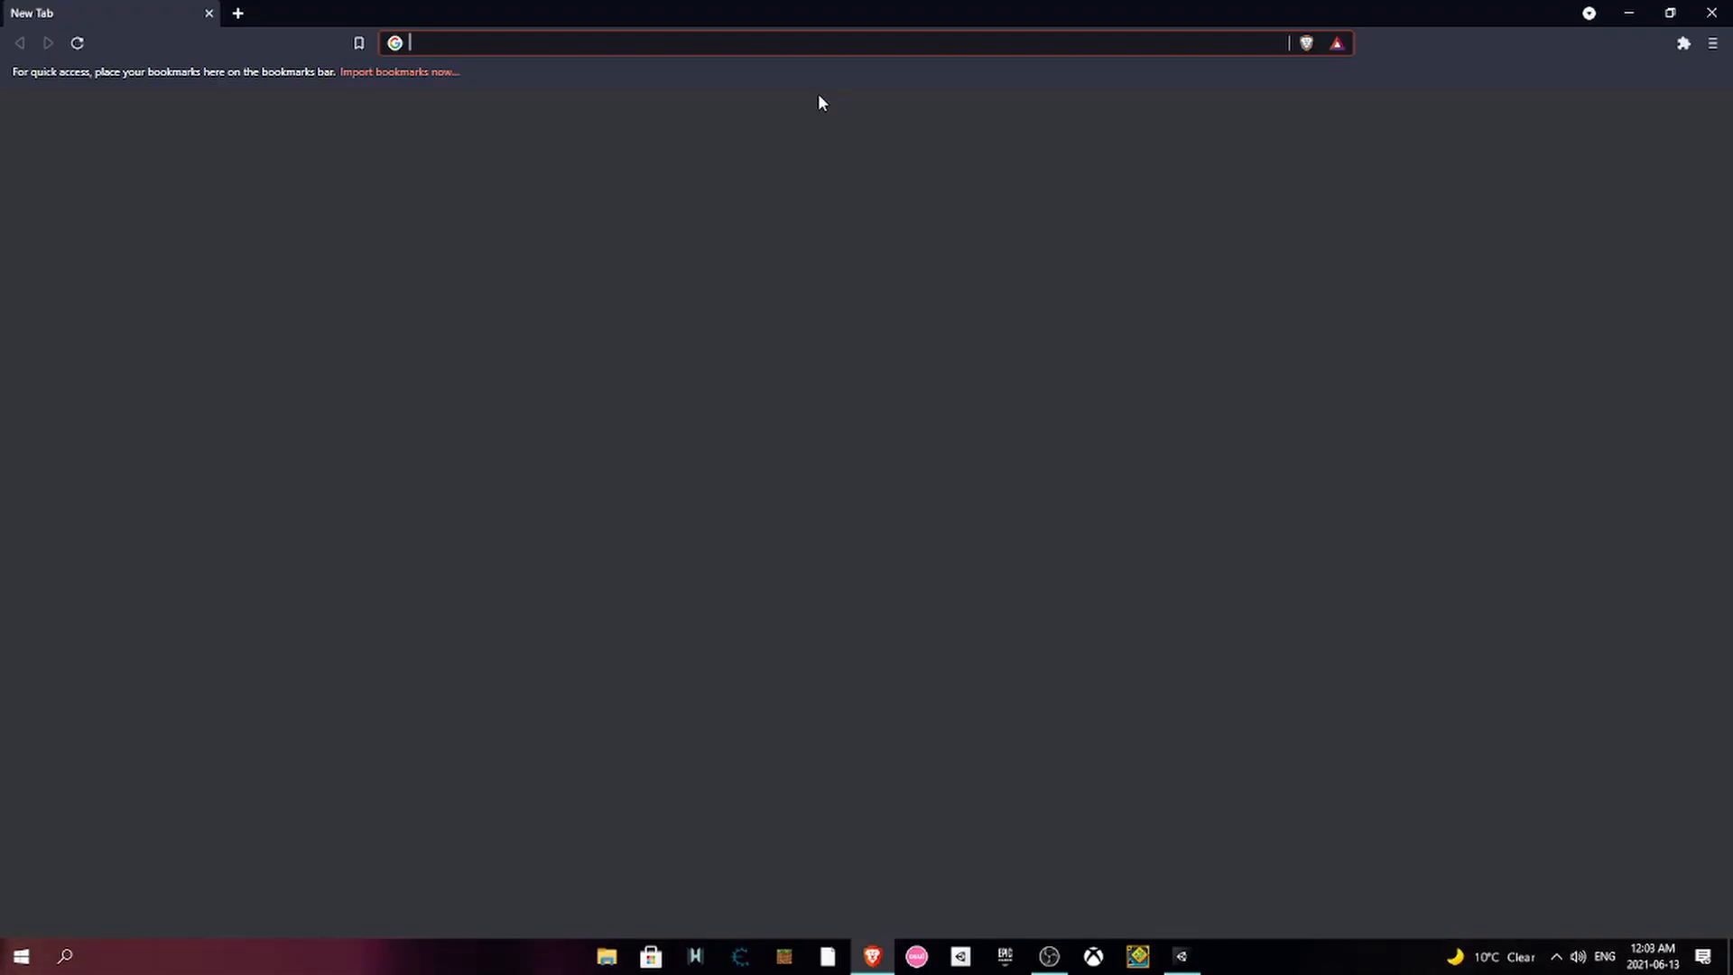
pyautogui.write('you')
pyautogui.click(168, 301)
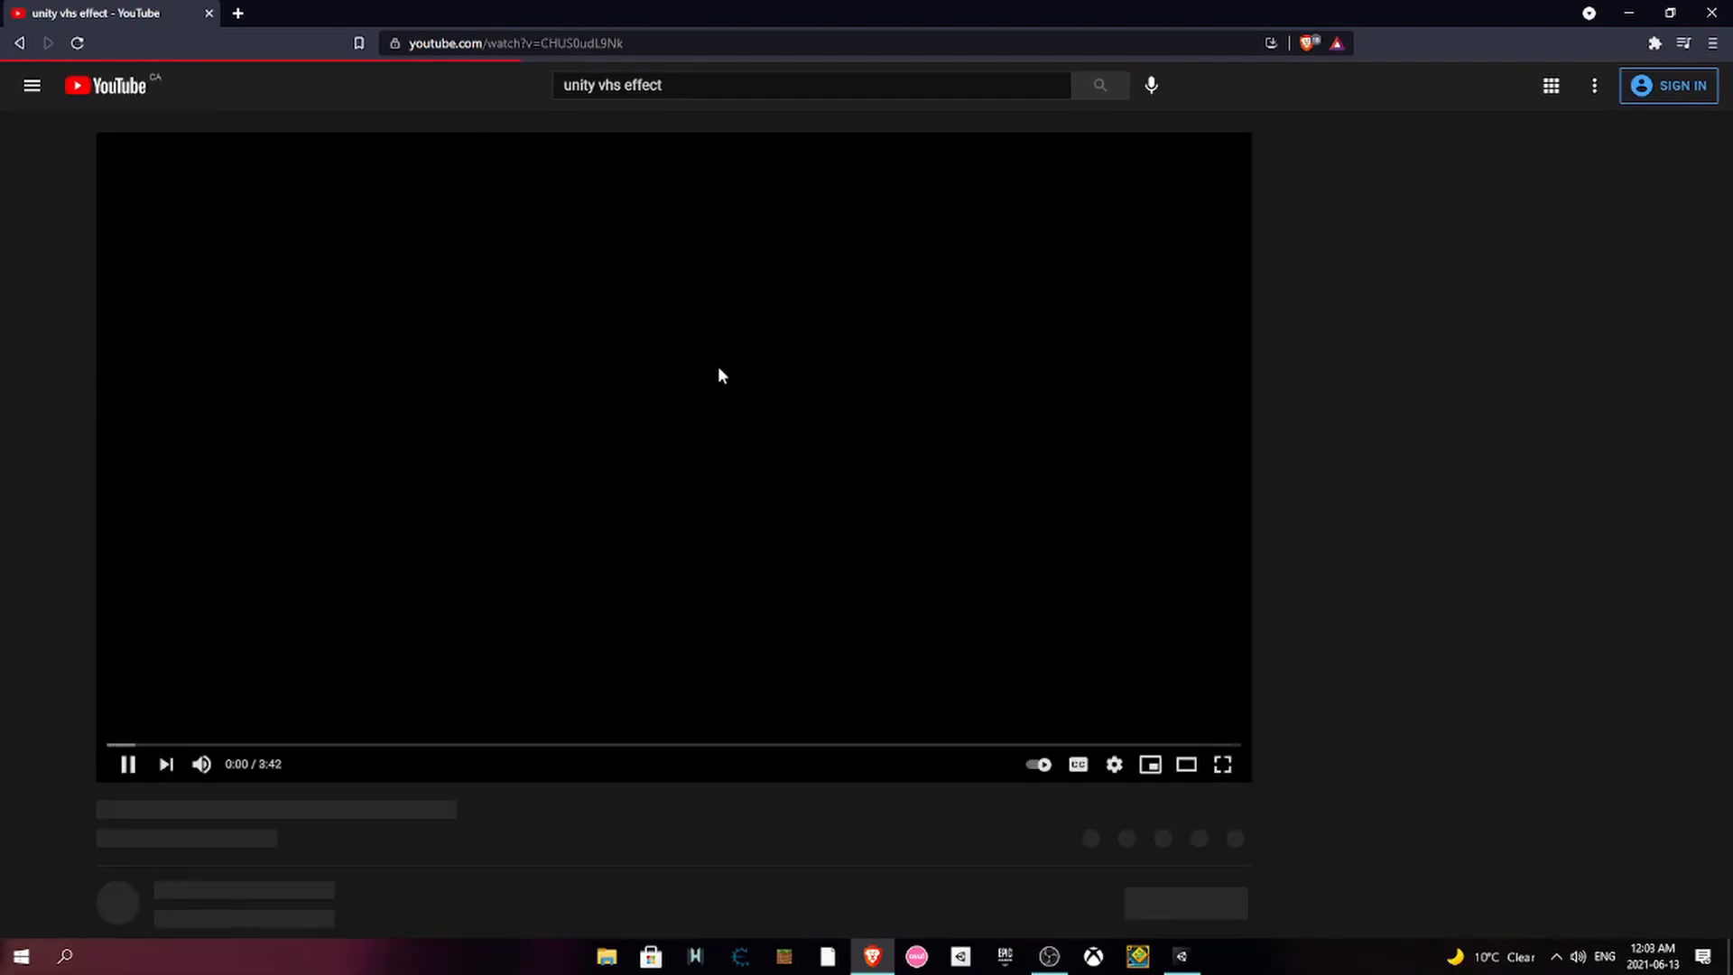
pyautogui.click(730, 540)
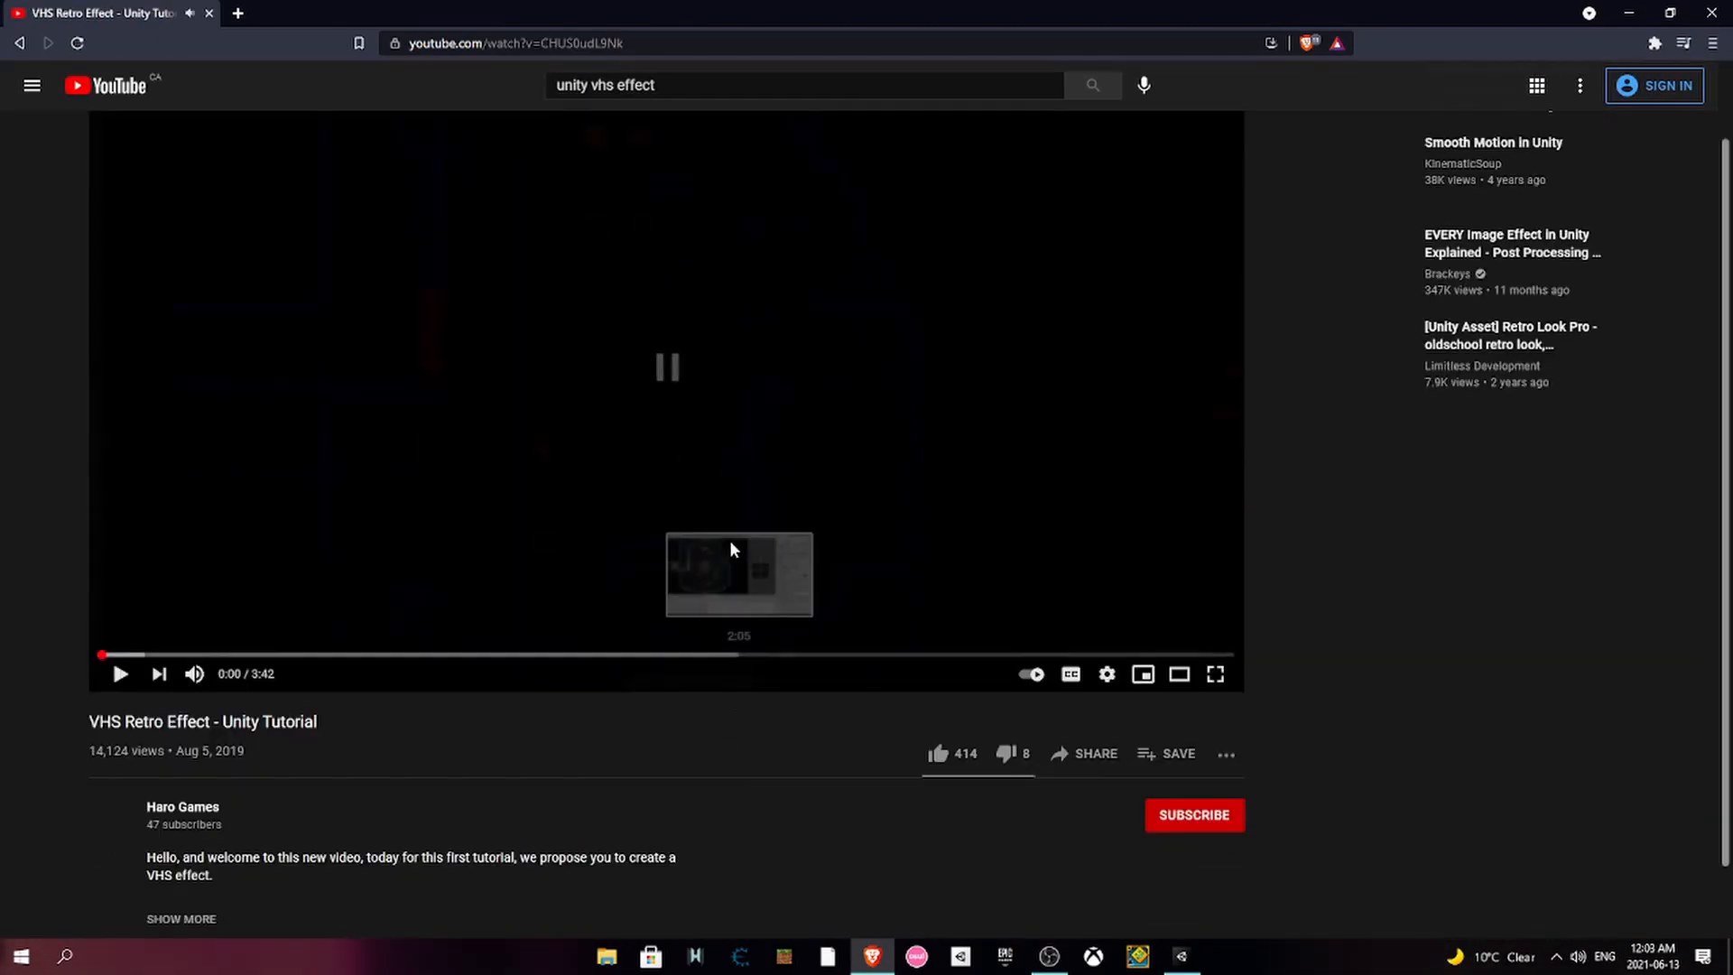
# - Expand the VHS tutorial video's description and open its Google Drive link to the mp4 file
pyautogui.scroll(-1, 691, 537)
pyautogui.scroll(1, 219, 614)
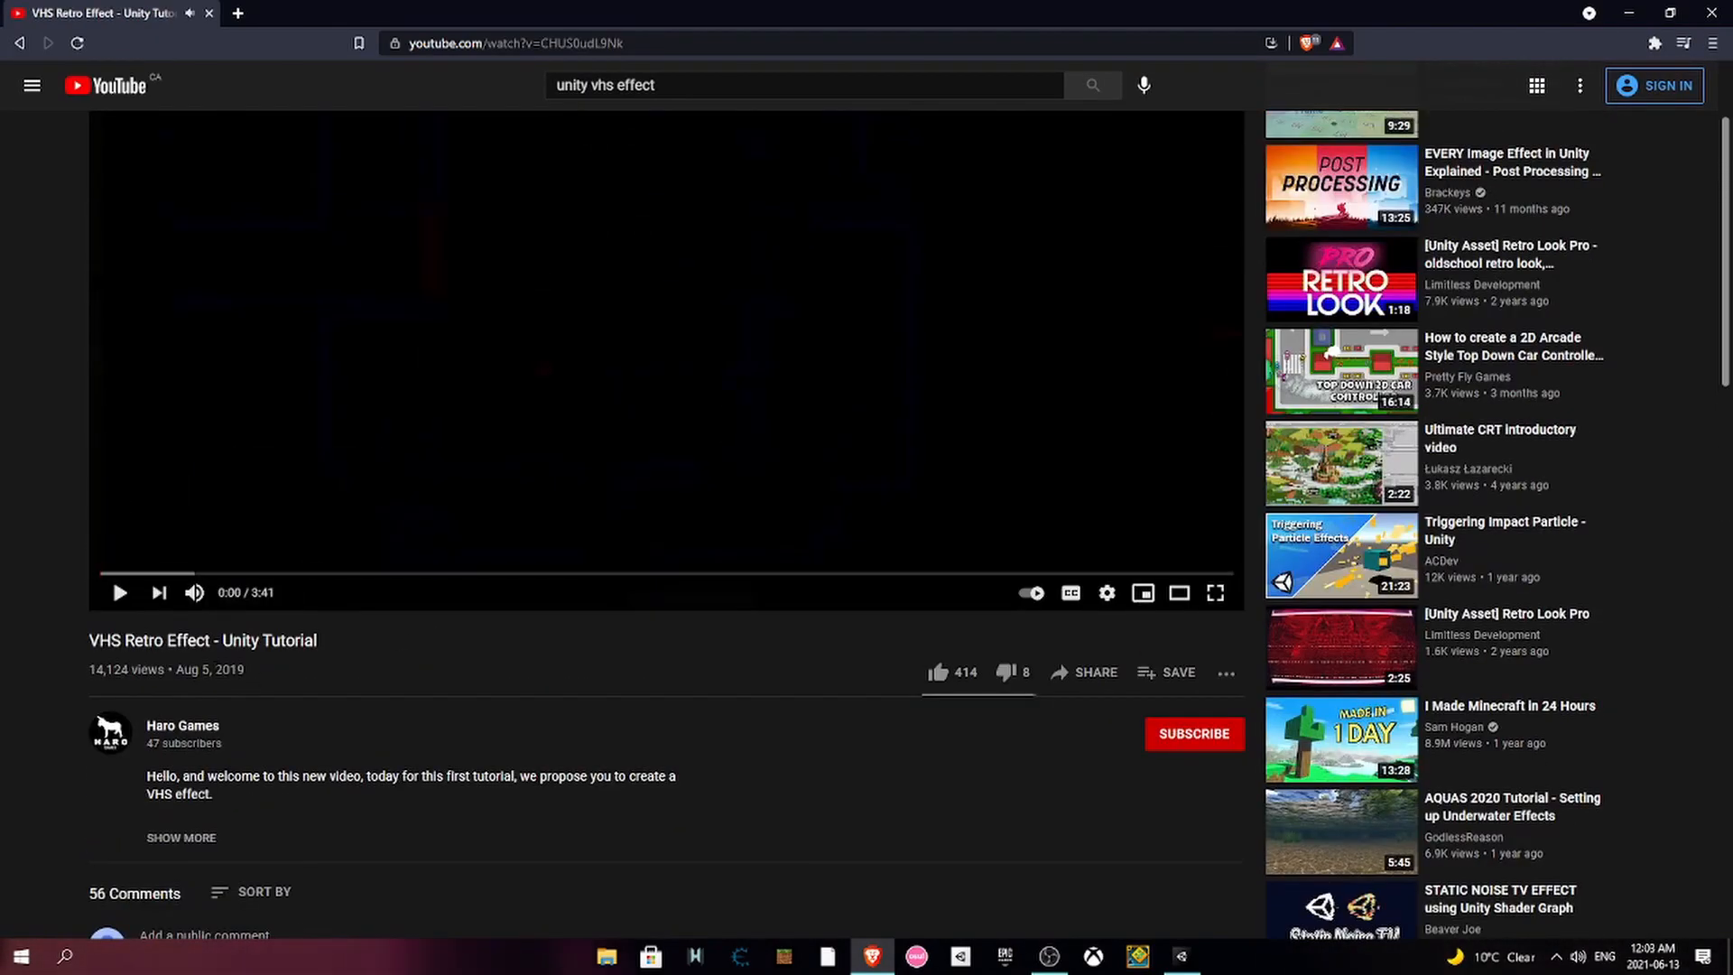
pyautogui.scroll(-3, 1205, 762)
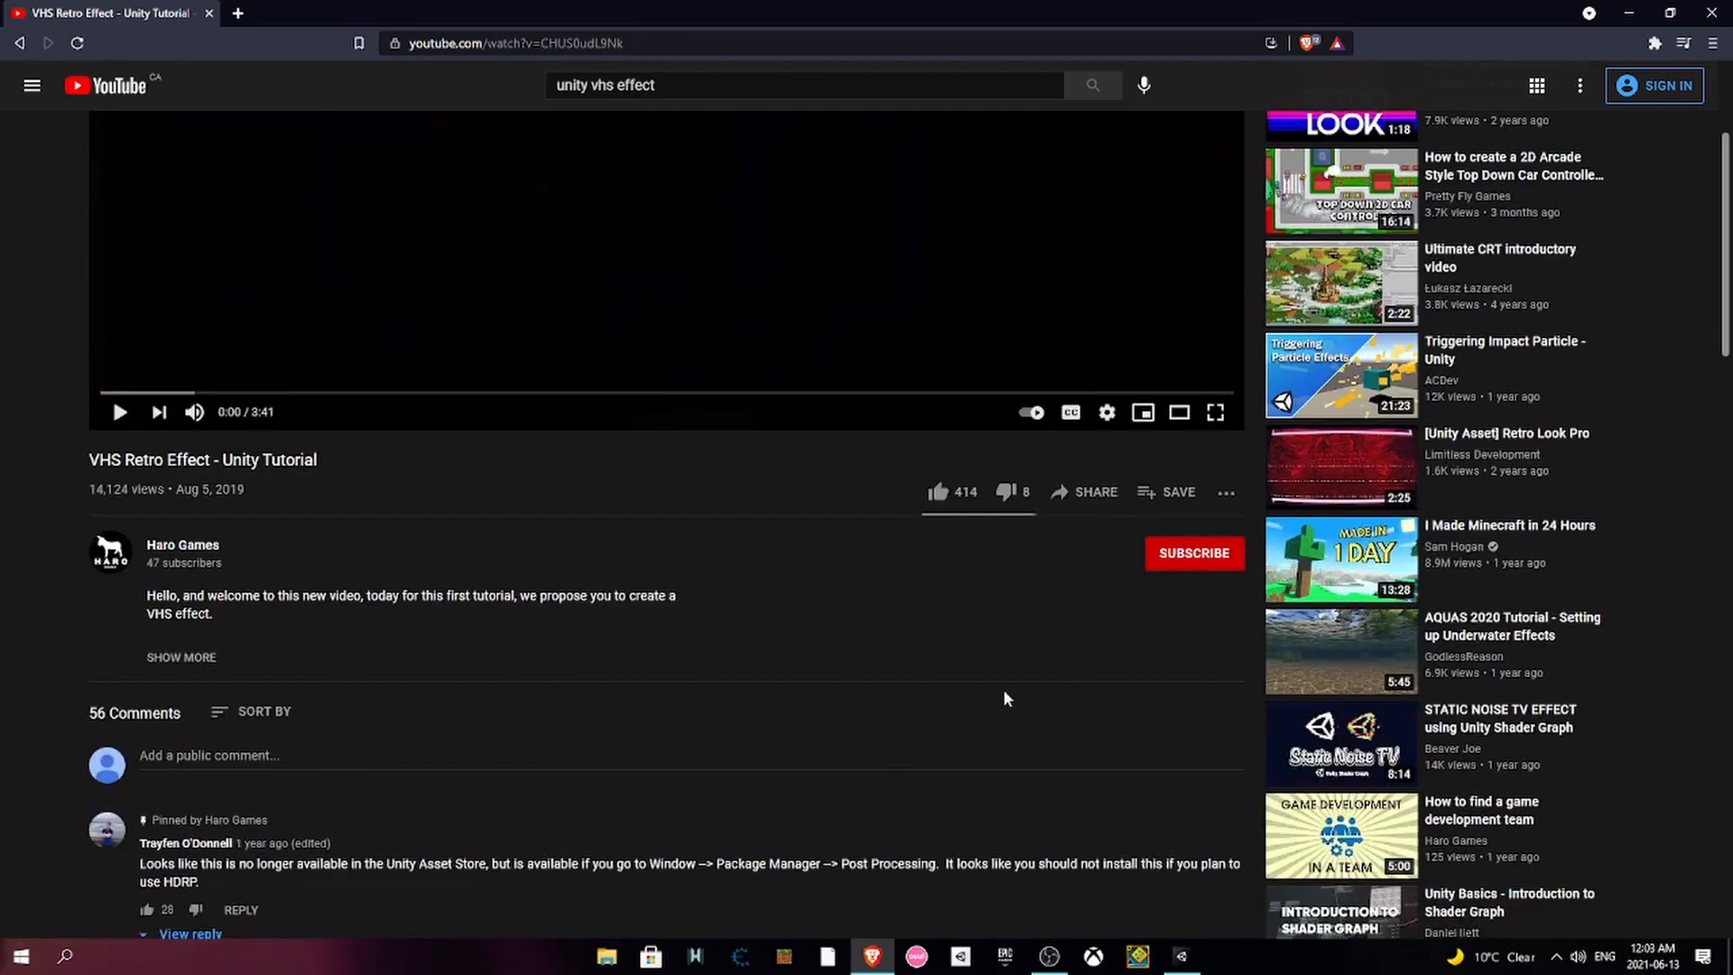
pyautogui.scroll(-3, 159, 579)
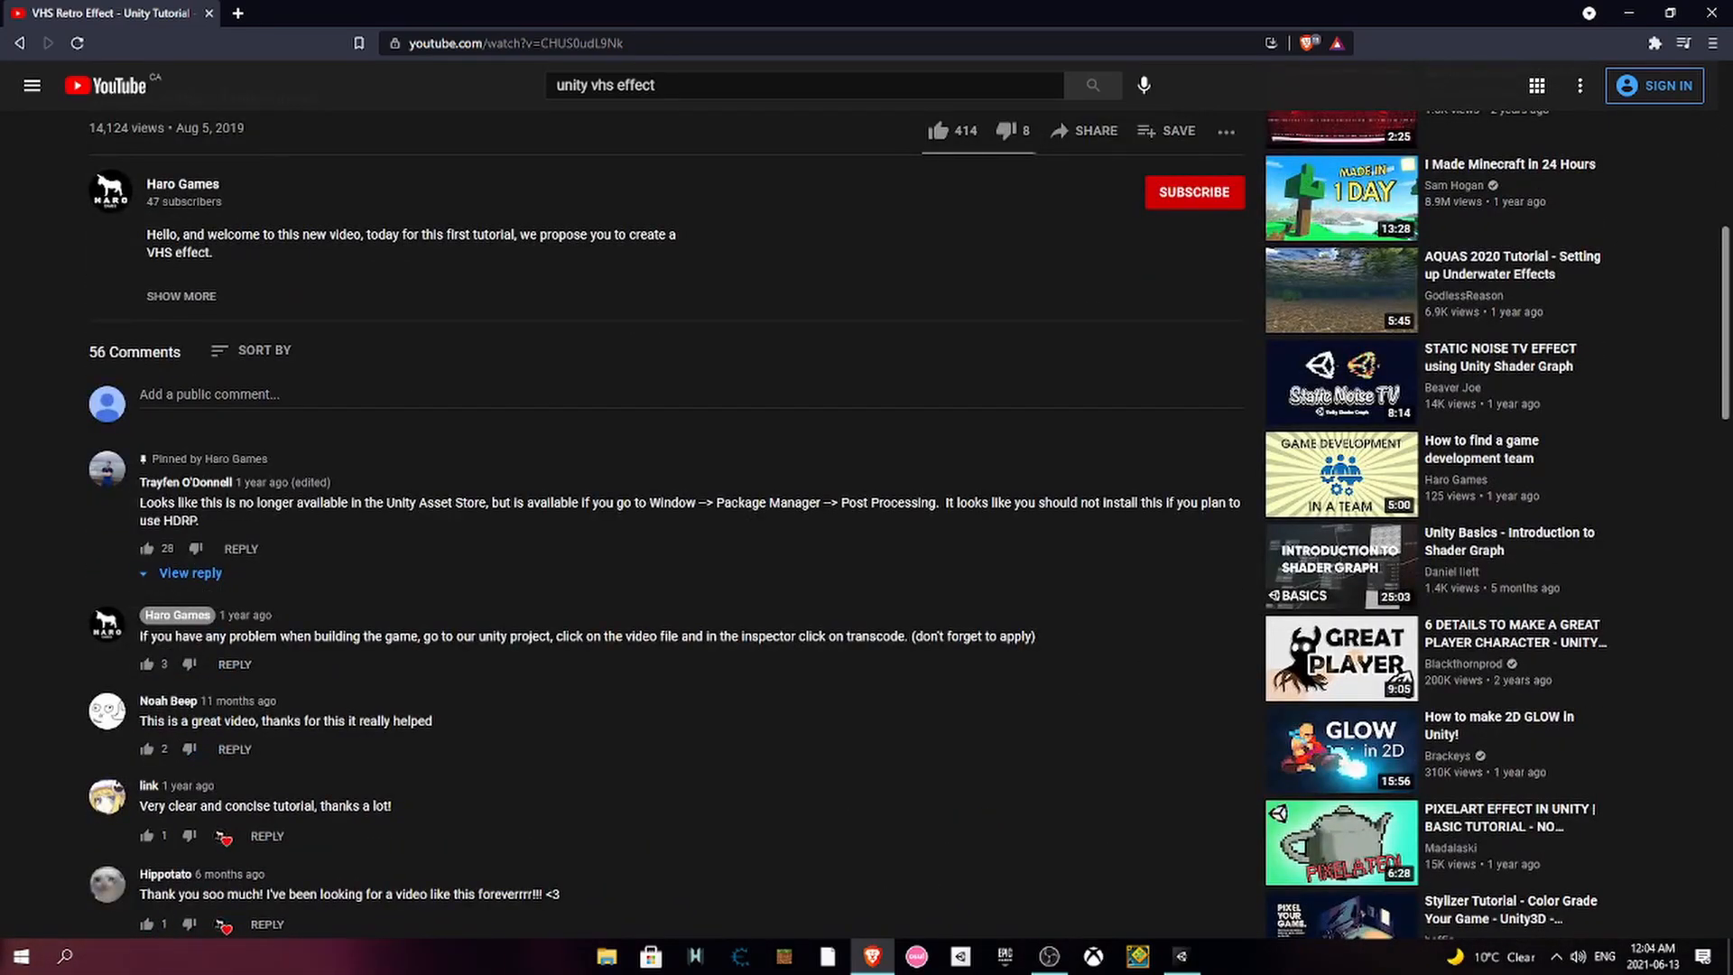
pyautogui.scroll(-1, 555, 520)
pyautogui.scroll(2, 555, 520)
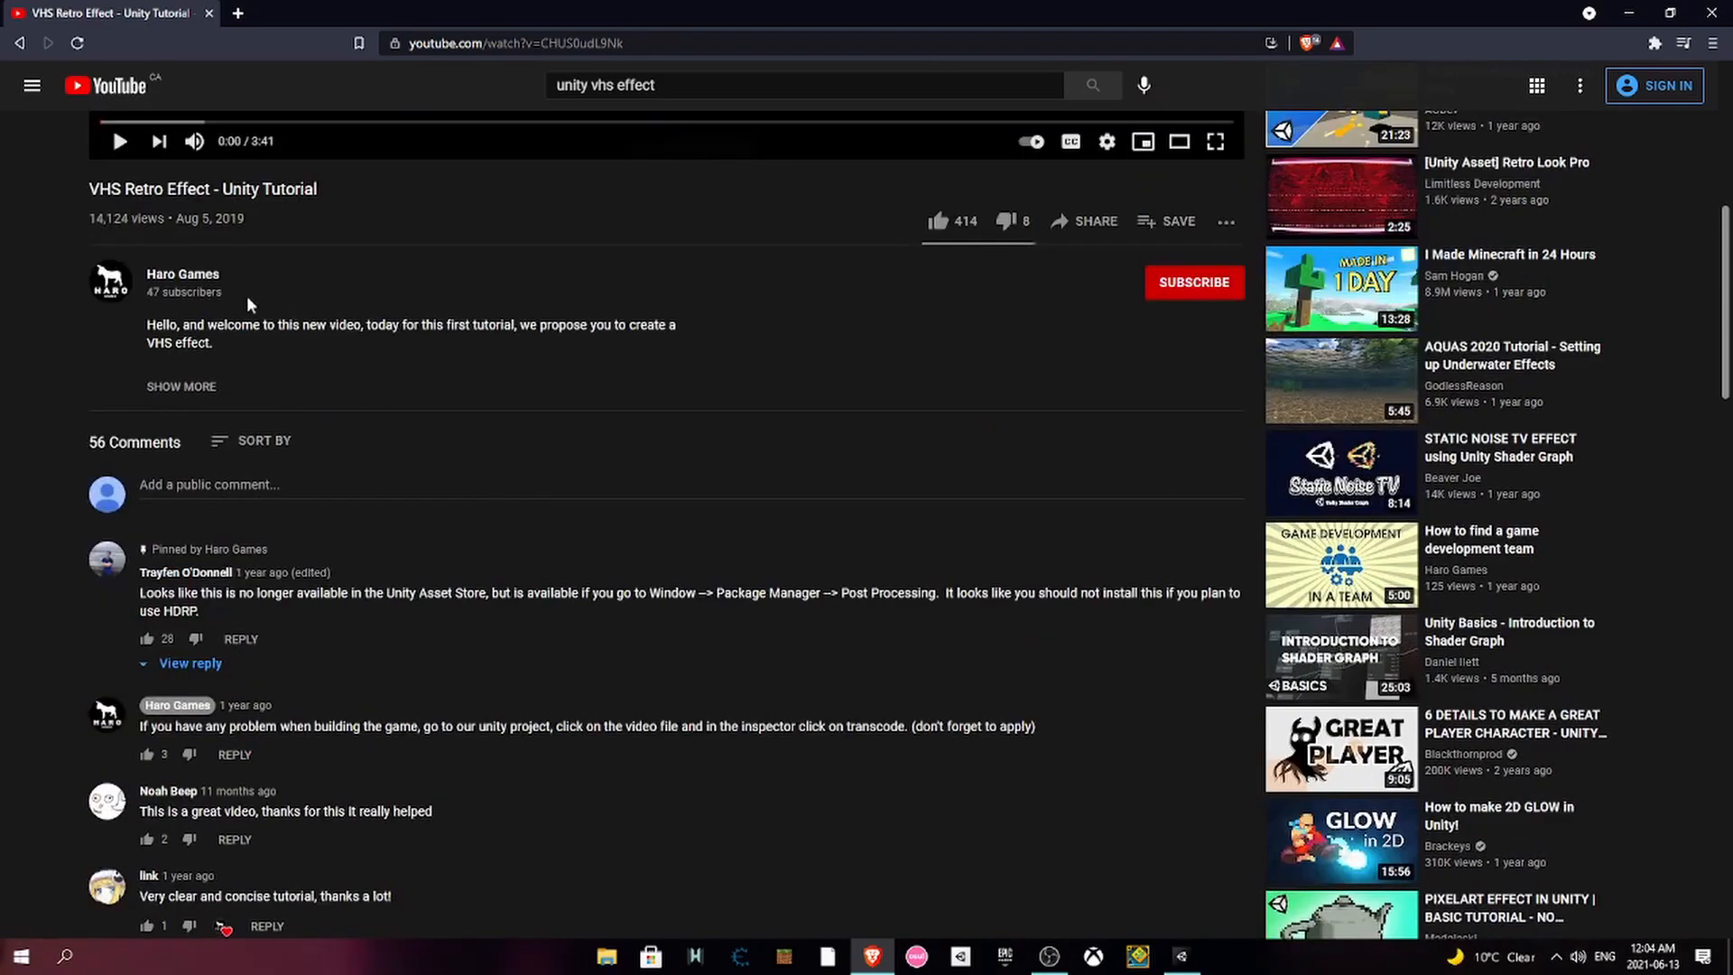
pyautogui.click(188, 389)
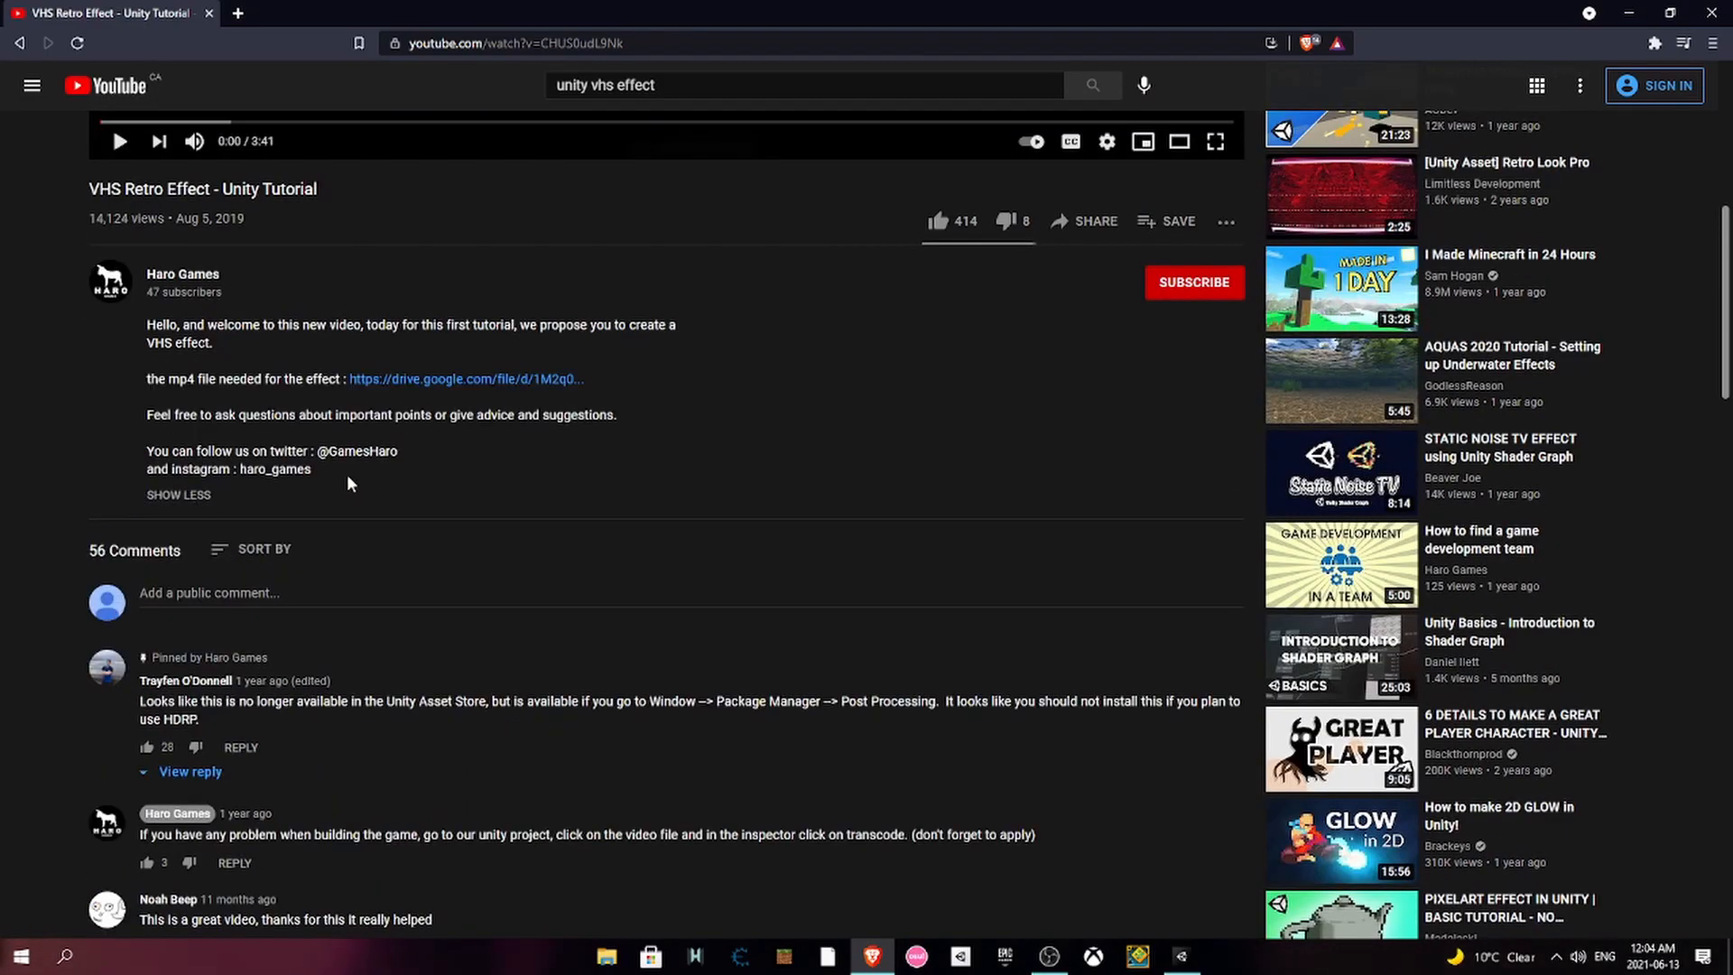
pyautogui.click(398, 381)
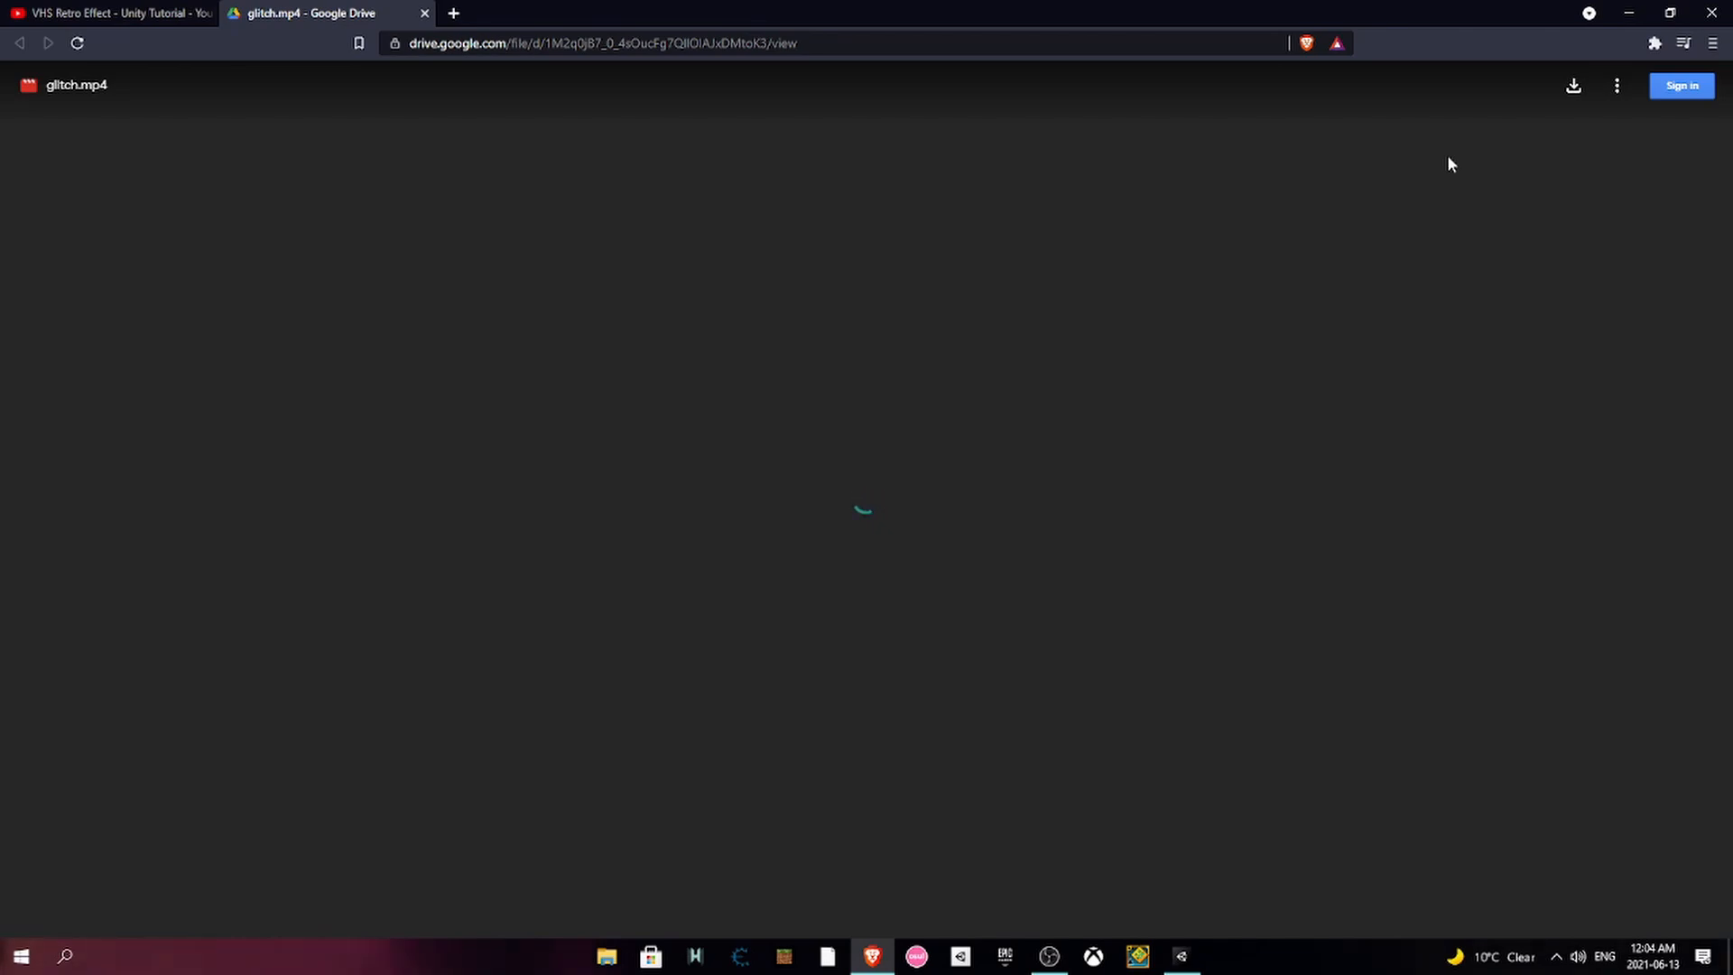
# - Start downloading glitch.mp4, cancel the save, and close the file's page after trying its preview
pyautogui.click(1571, 84)
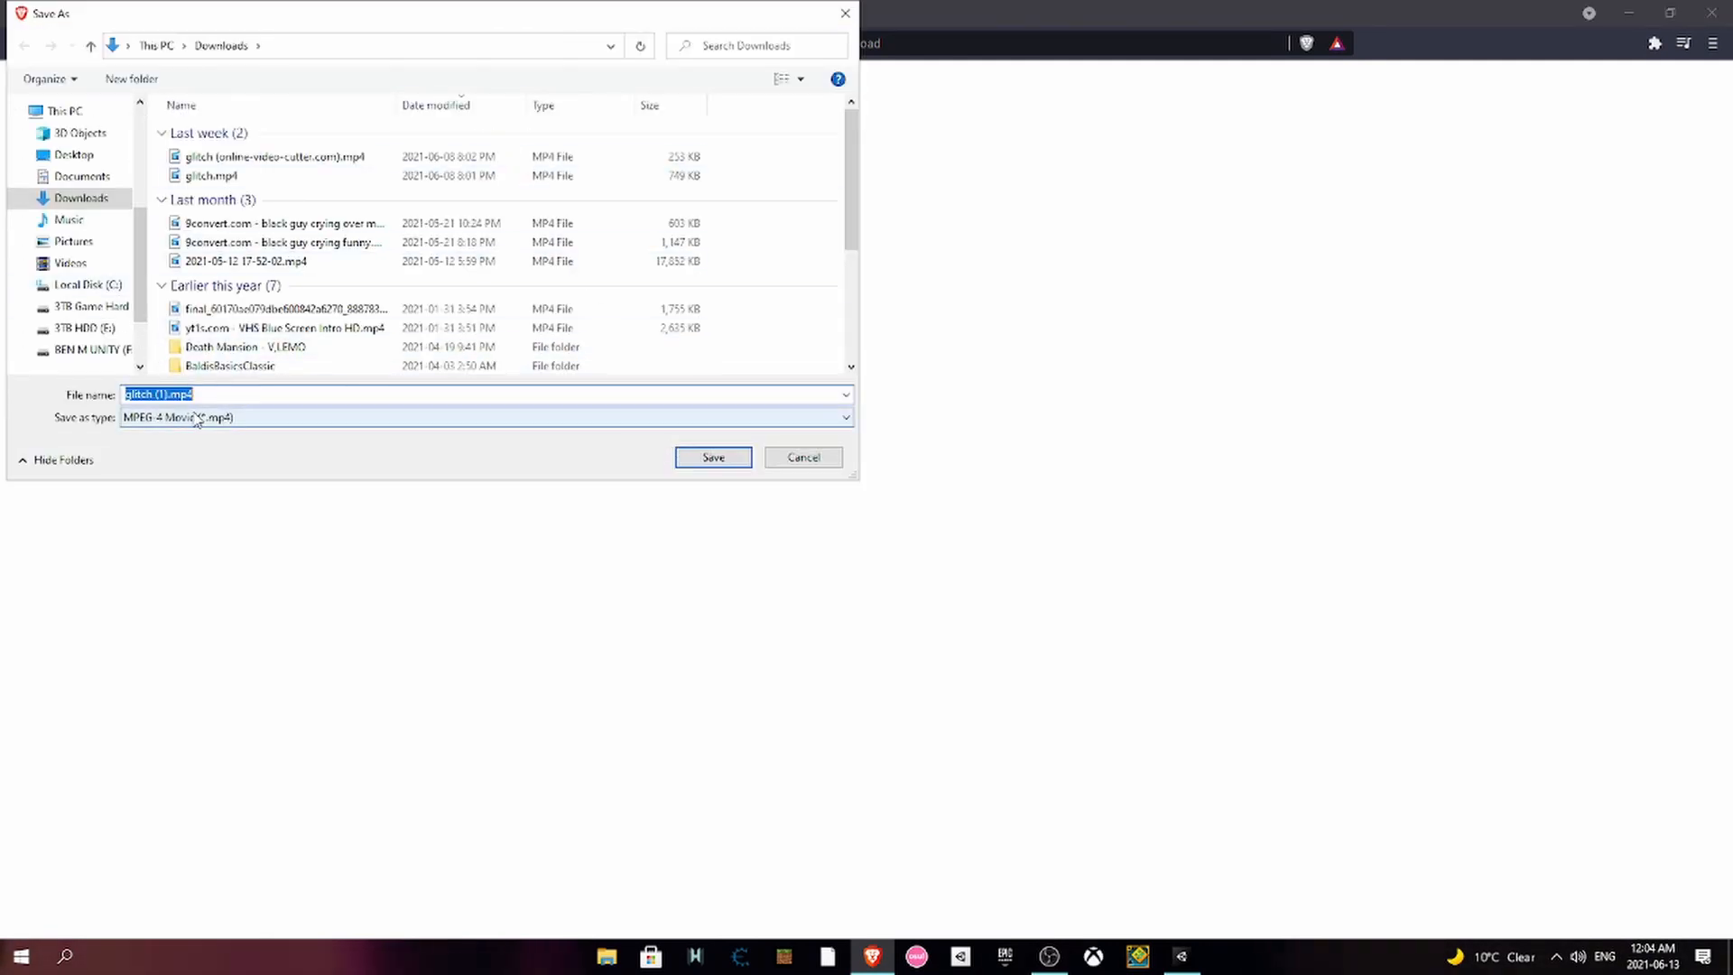
pyautogui.click(803, 459)
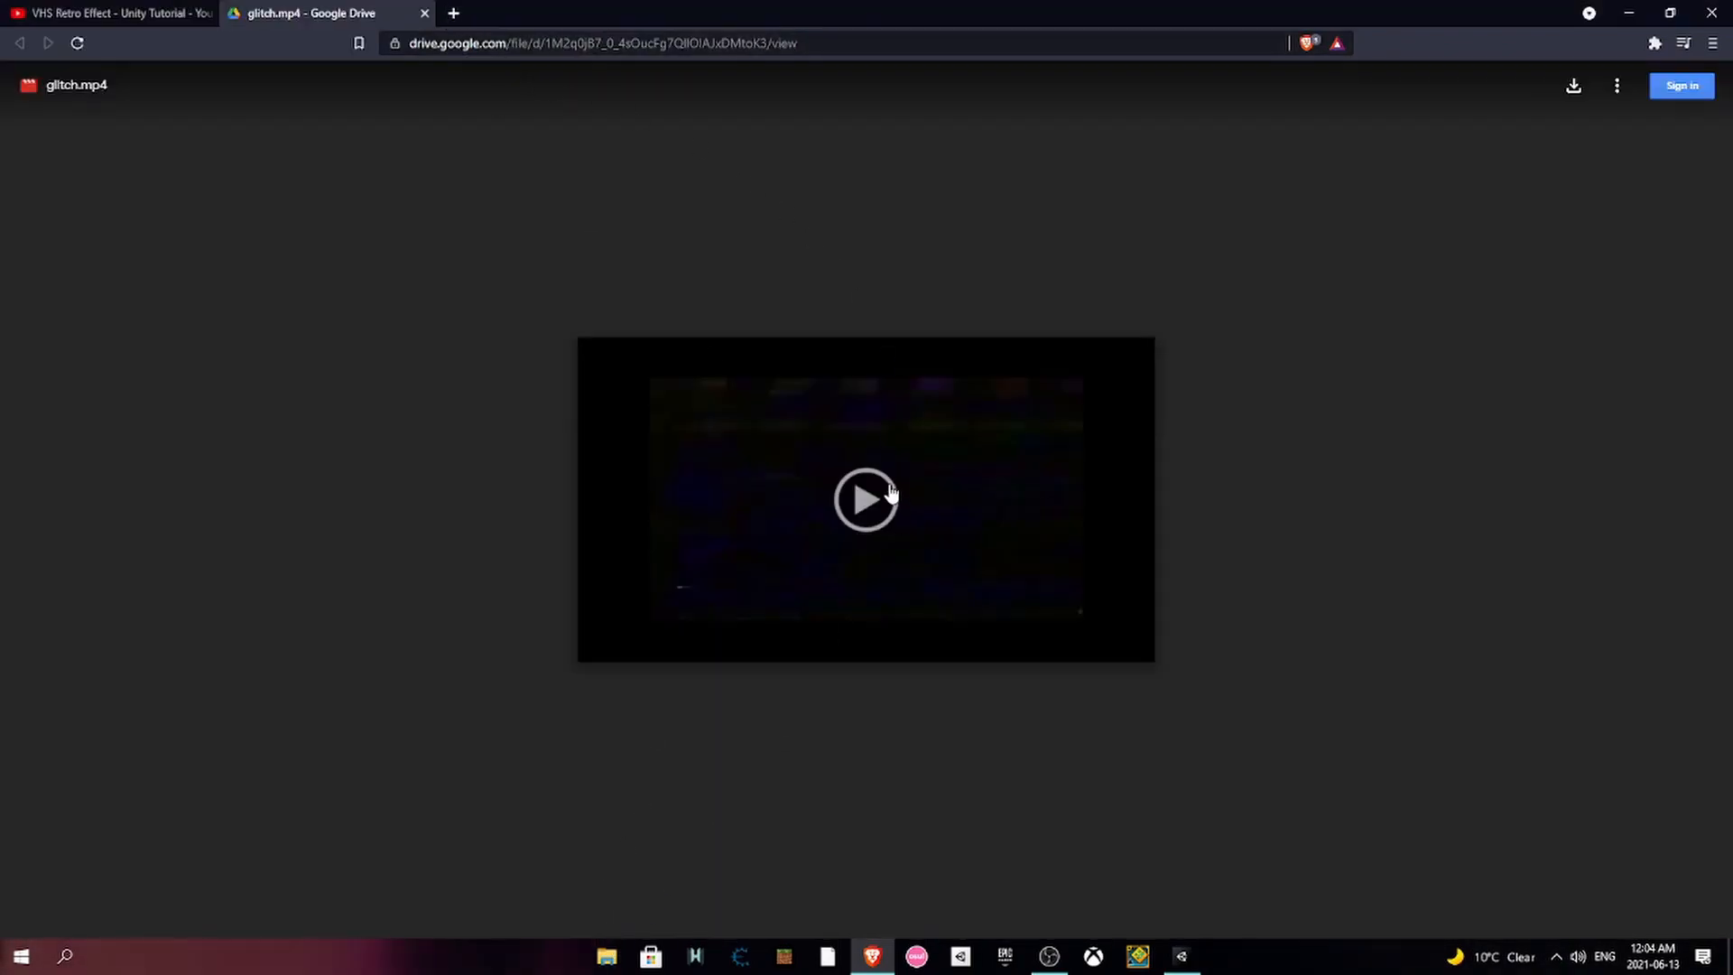
pyautogui.click(864, 501)
pyautogui.click(867, 509)
pyautogui.click(424, 13)
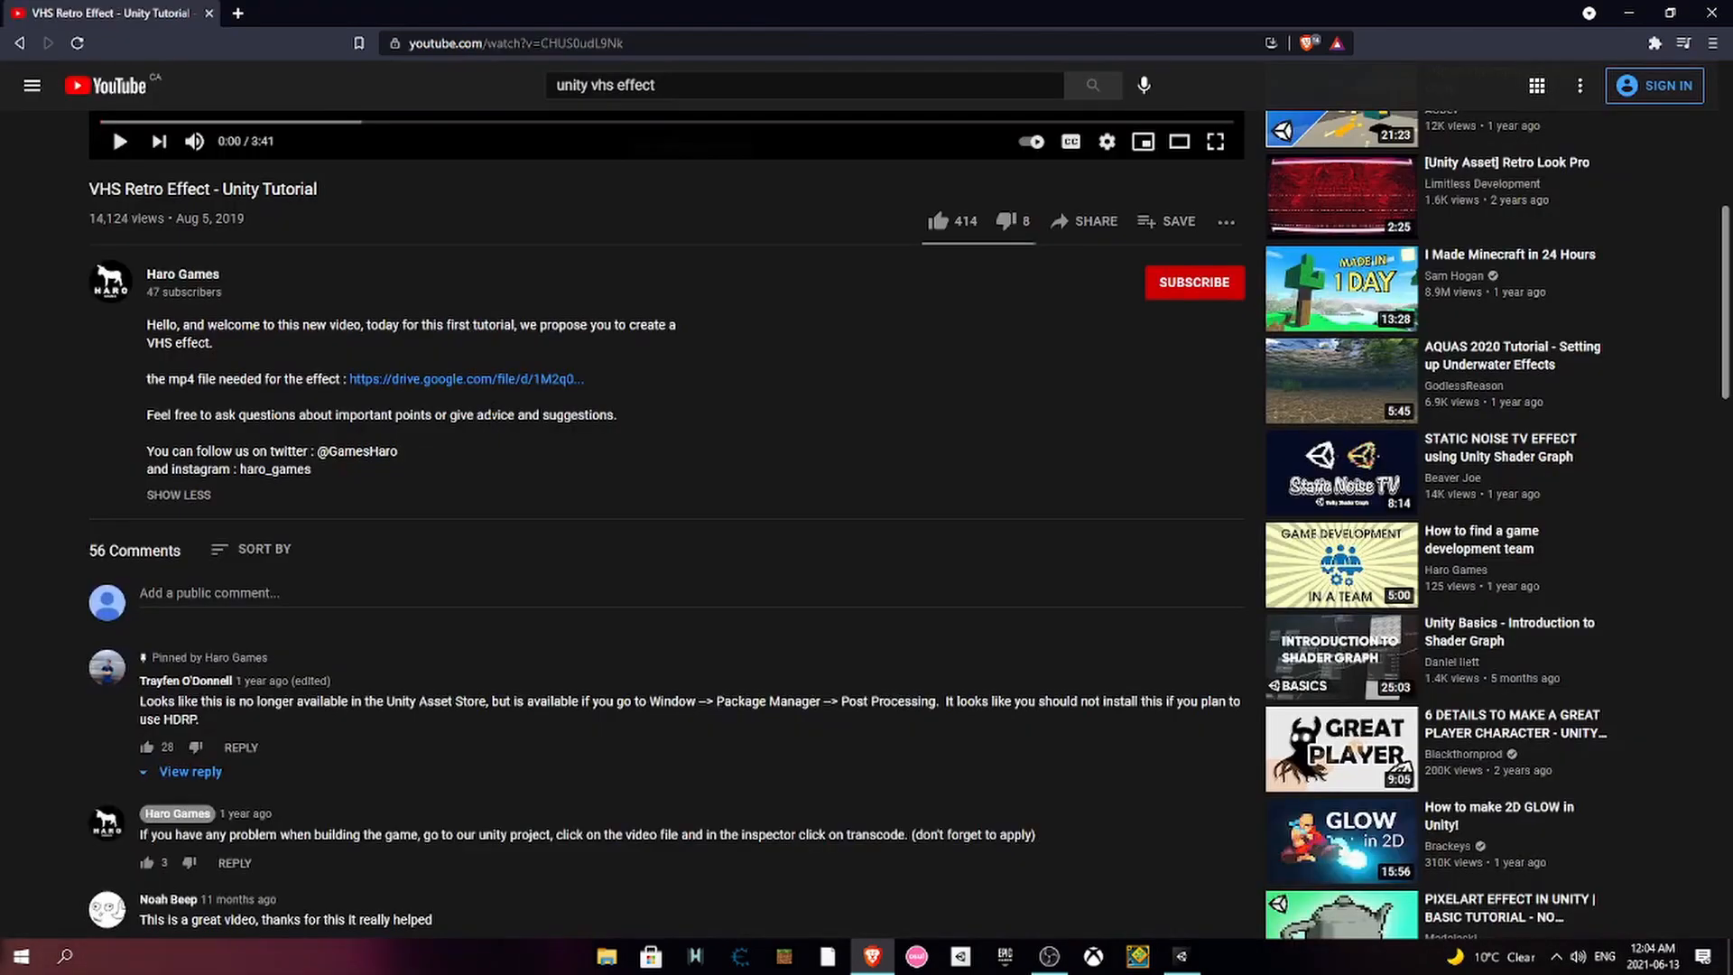
# - Return to the VHS Retro Effect video and play its opening
pyautogui.scroll(7, 552, 372)
pyautogui.click(549, 376)
pyautogui.click(570, 658)
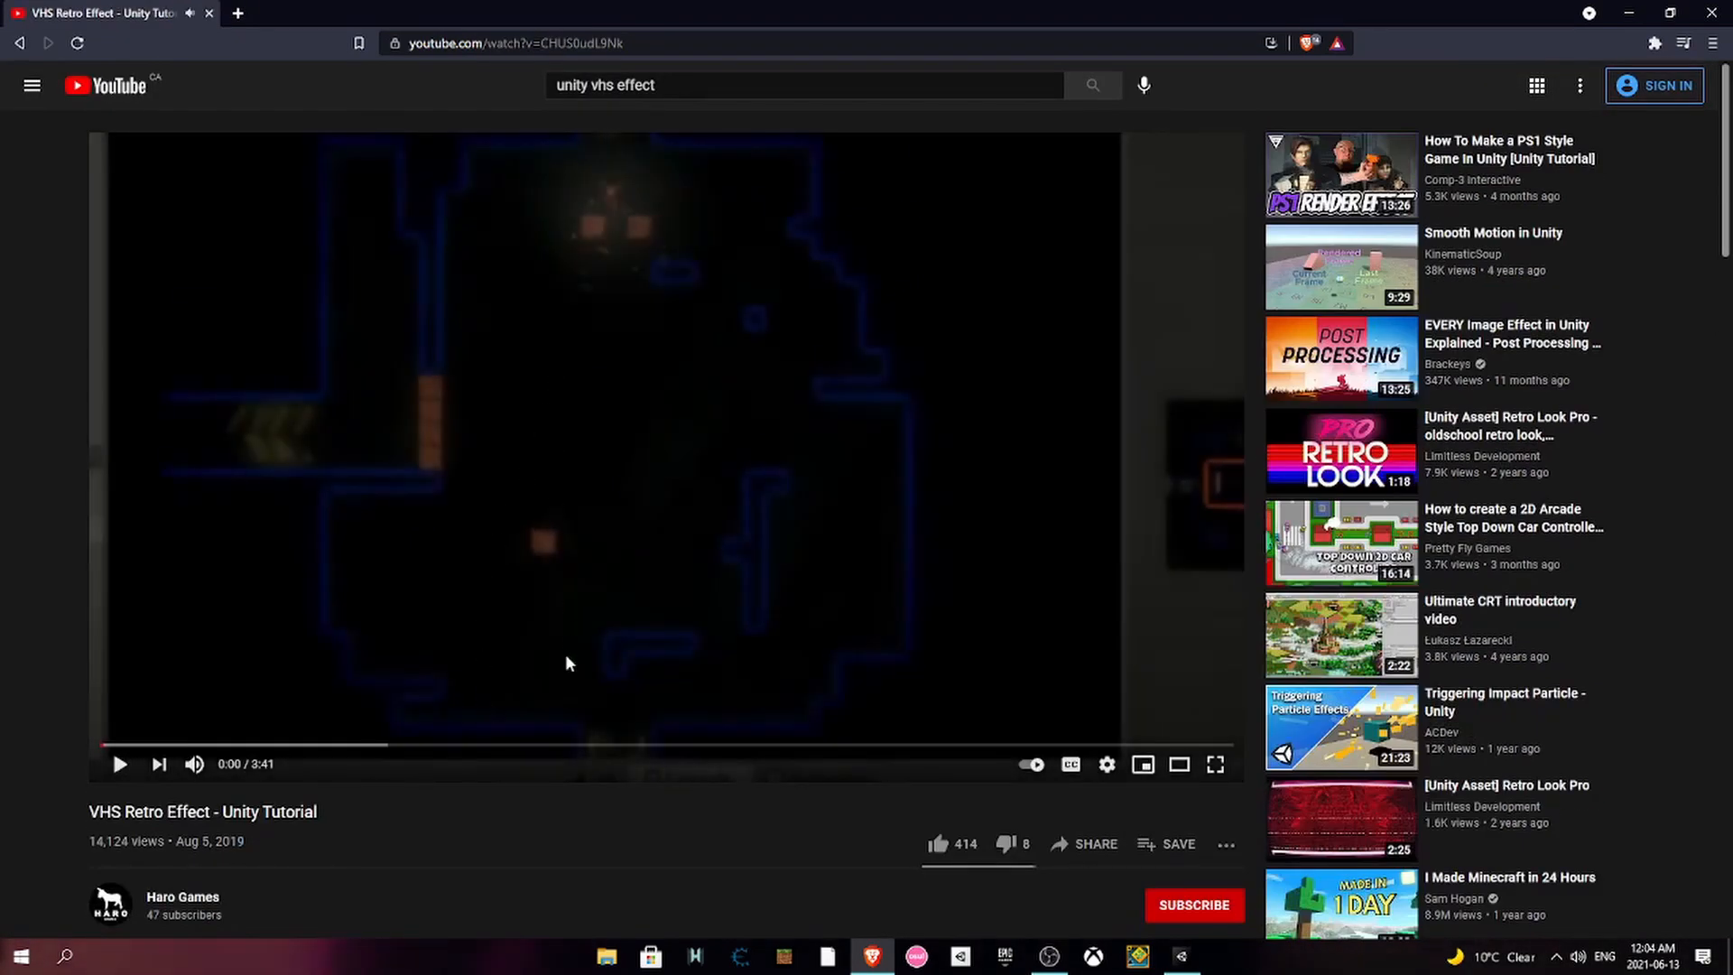
pyautogui.click(600, 462)
pyautogui.click(601, 455)
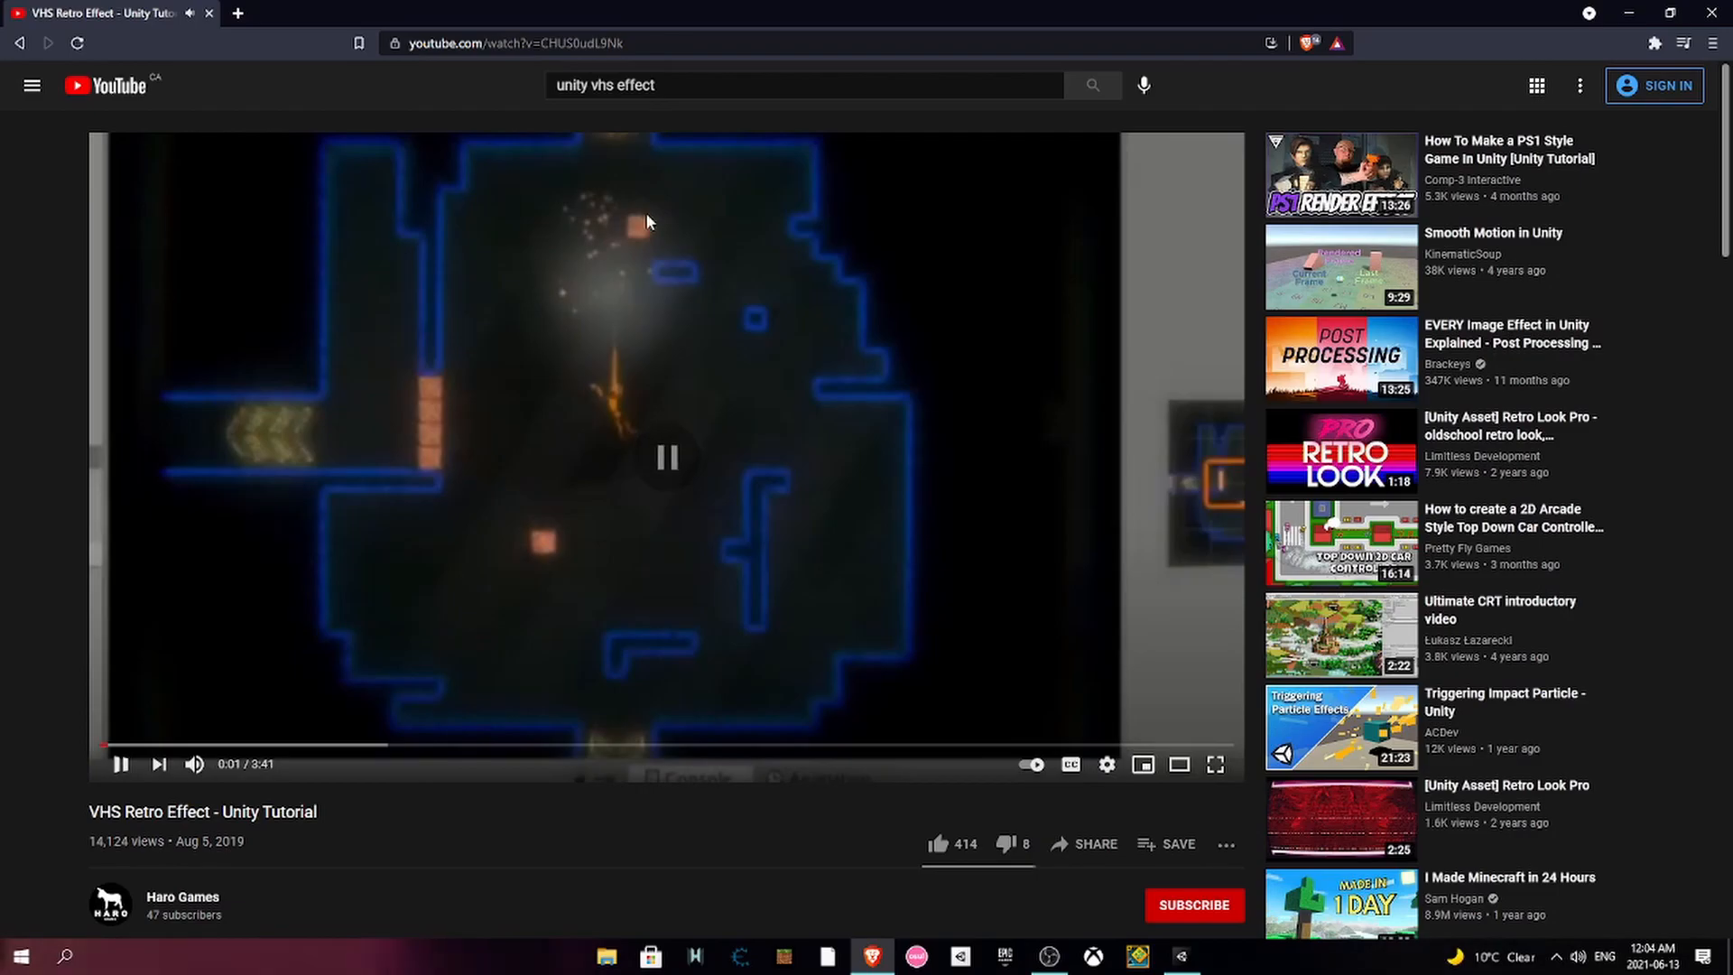
# - Close the browser and import glitch.mp4 from the Downloads folder into the project's Assets
pyautogui.click(1705, 9)
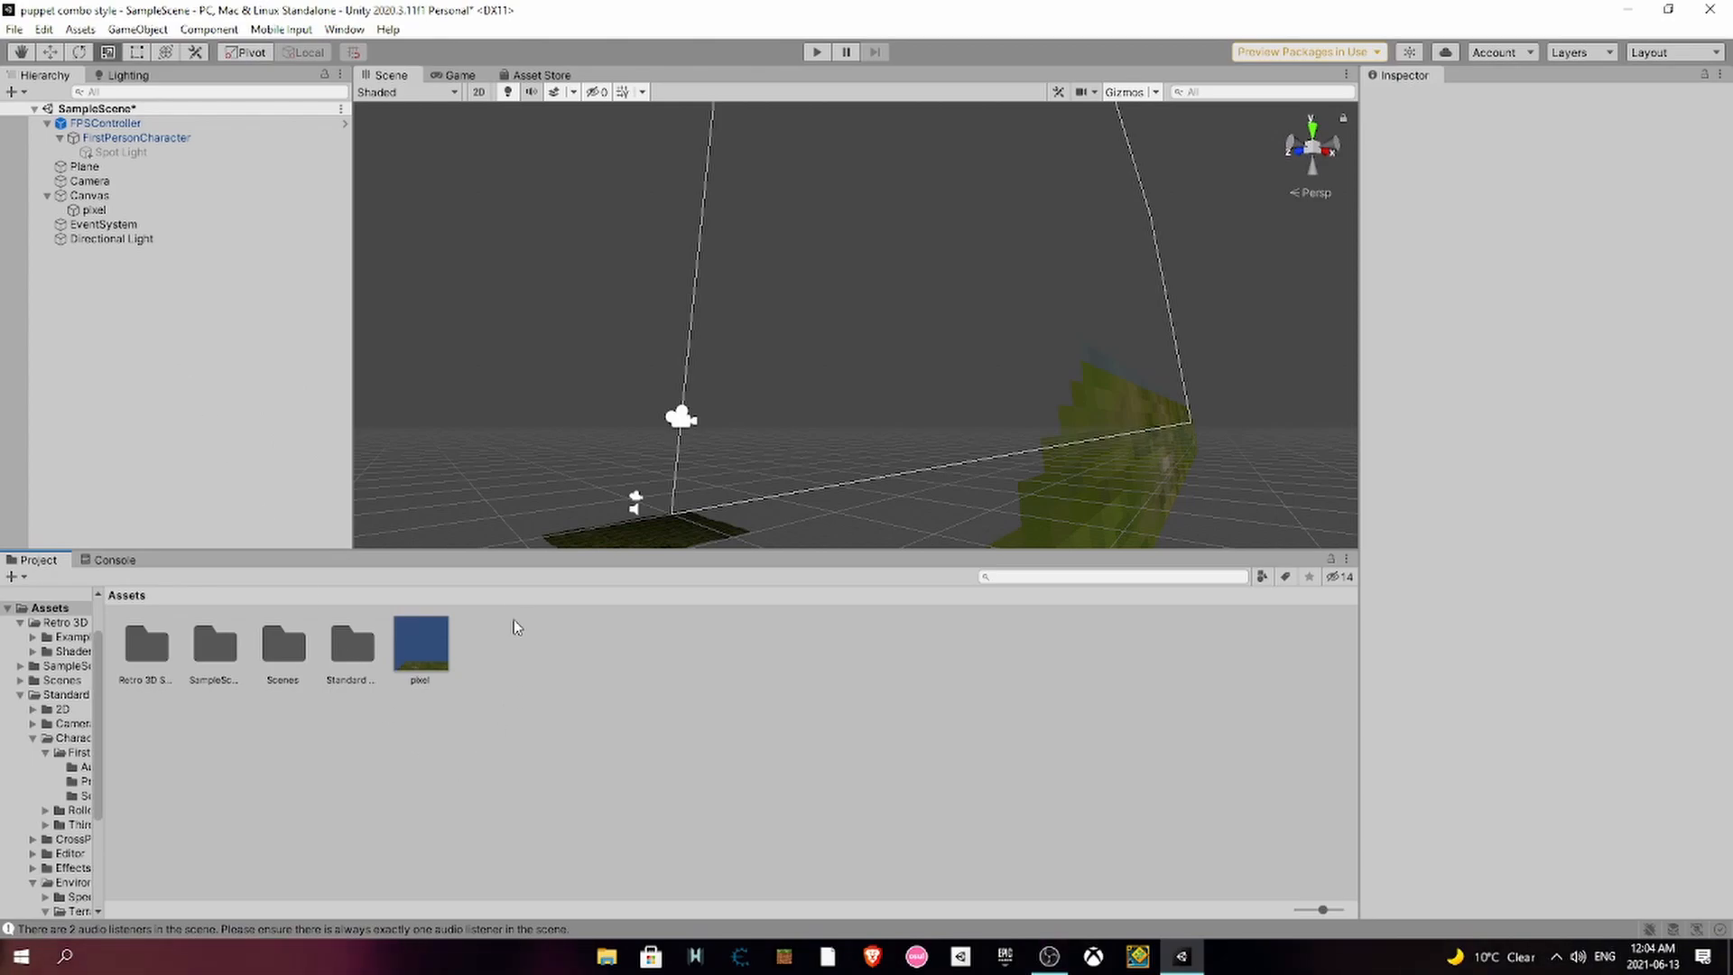
pyautogui.click(614, 970)
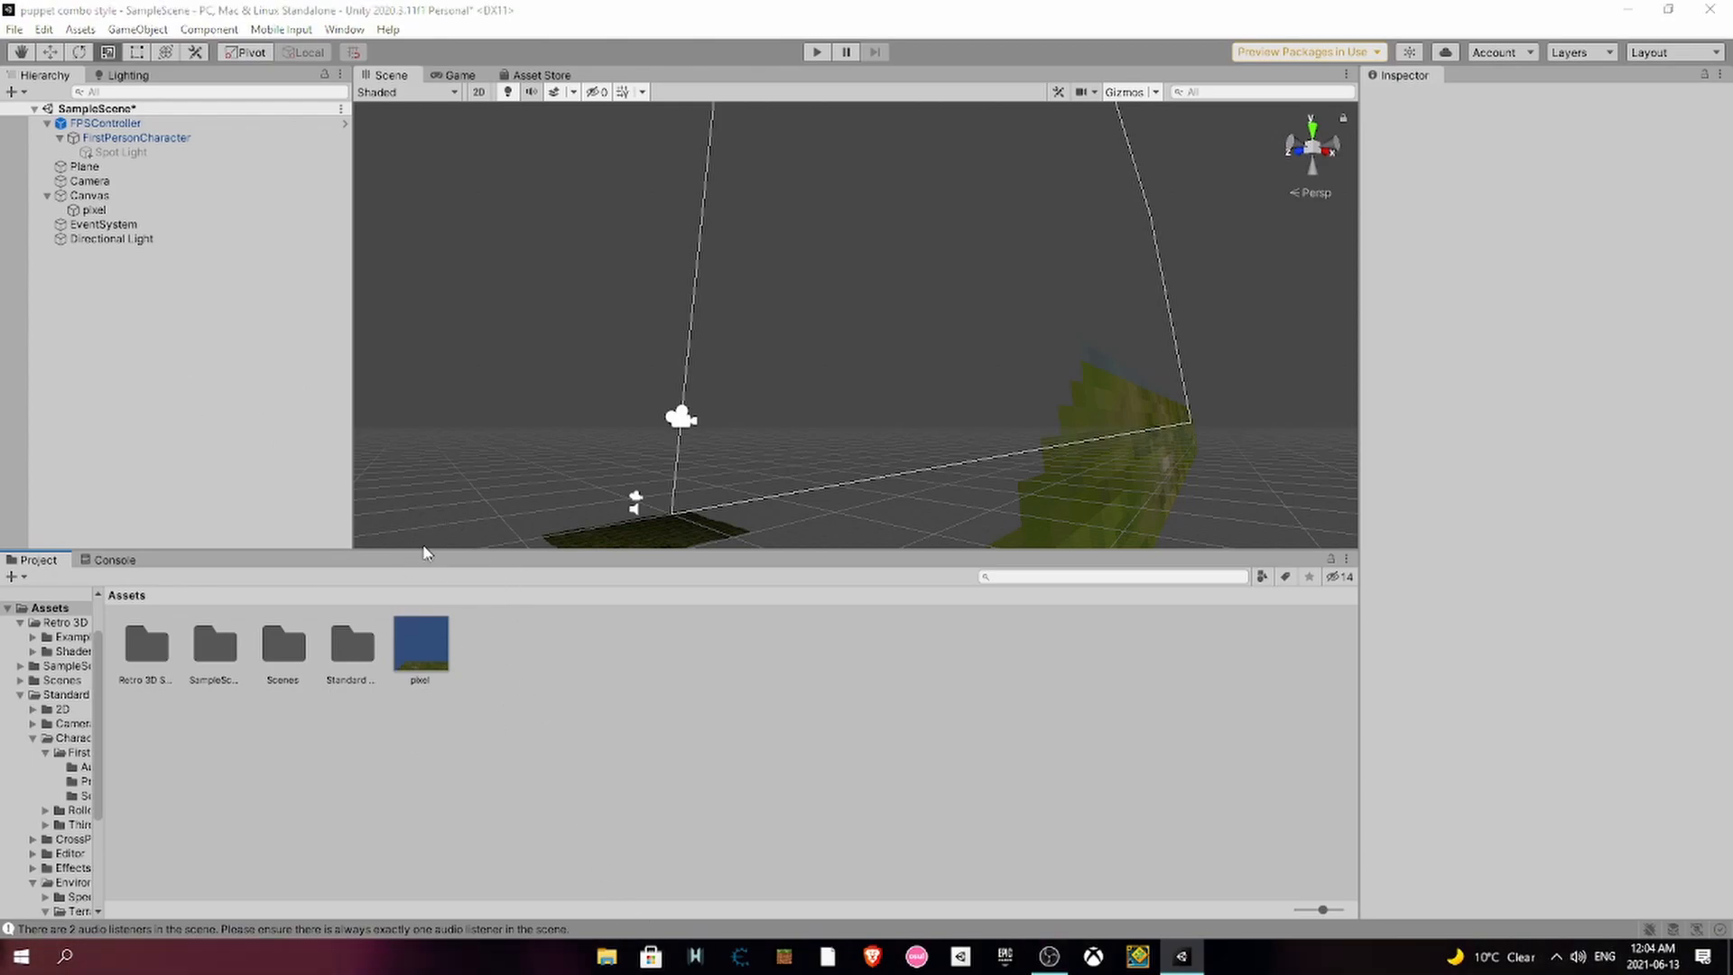
pyautogui.click(533, 453)
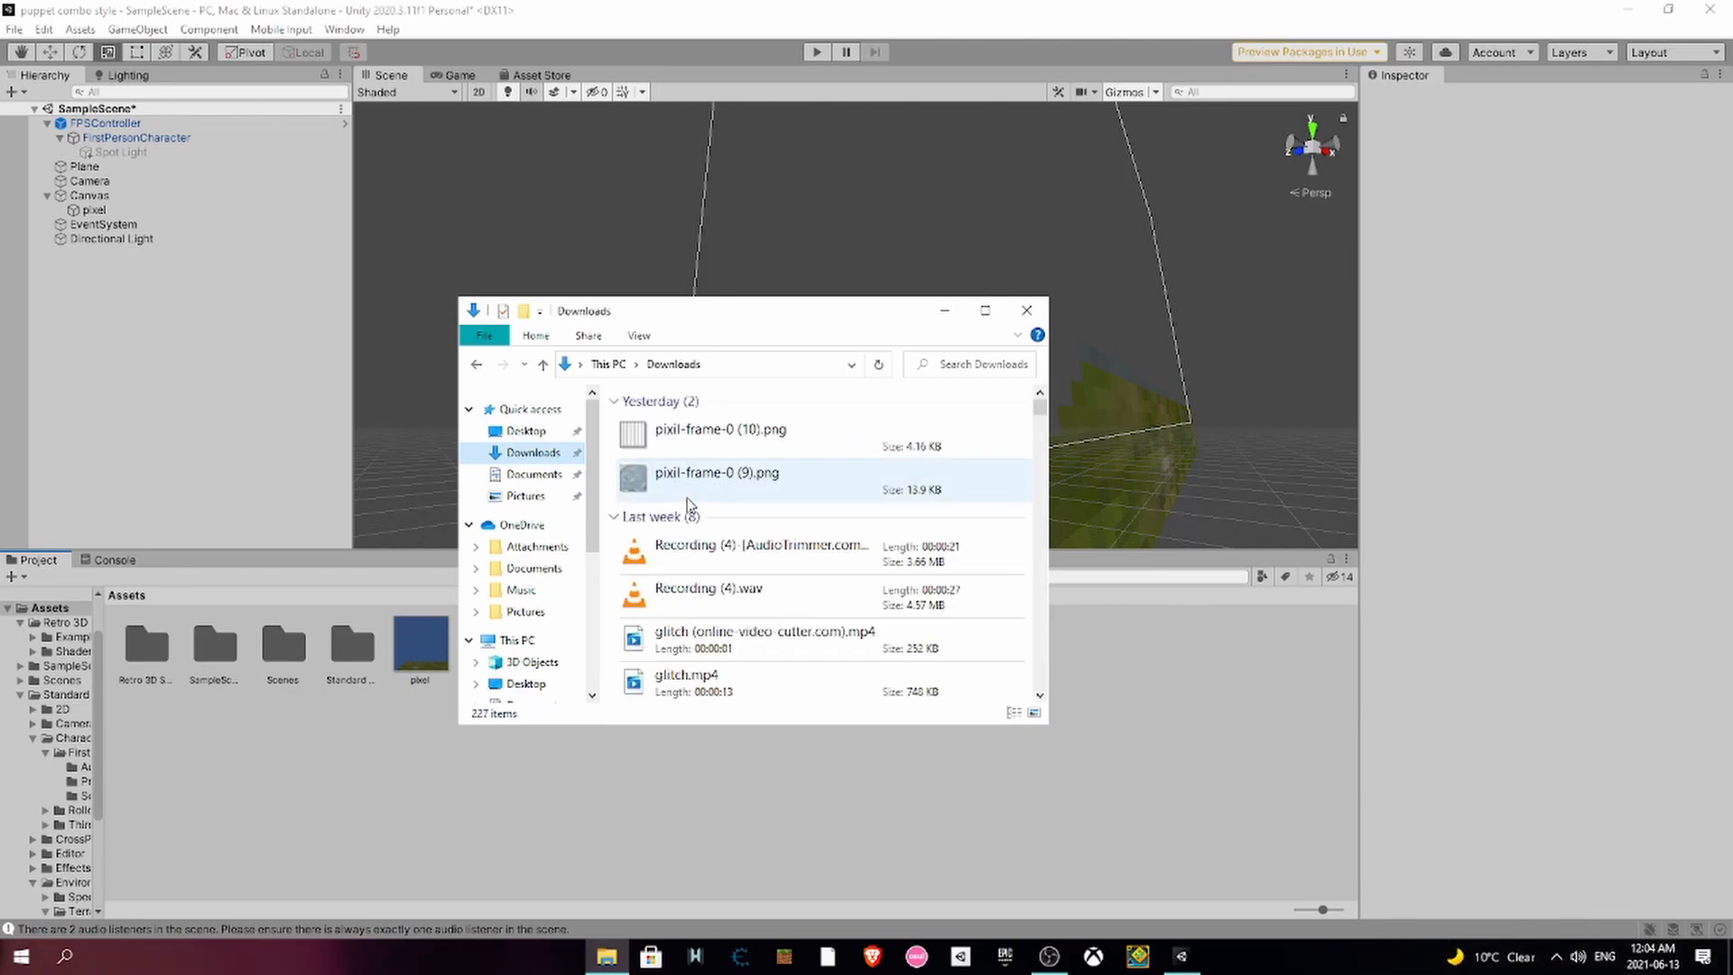
pyautogui.scroll(-2, 688, 504)
pyautogui.scroll(-1, 667, 596)
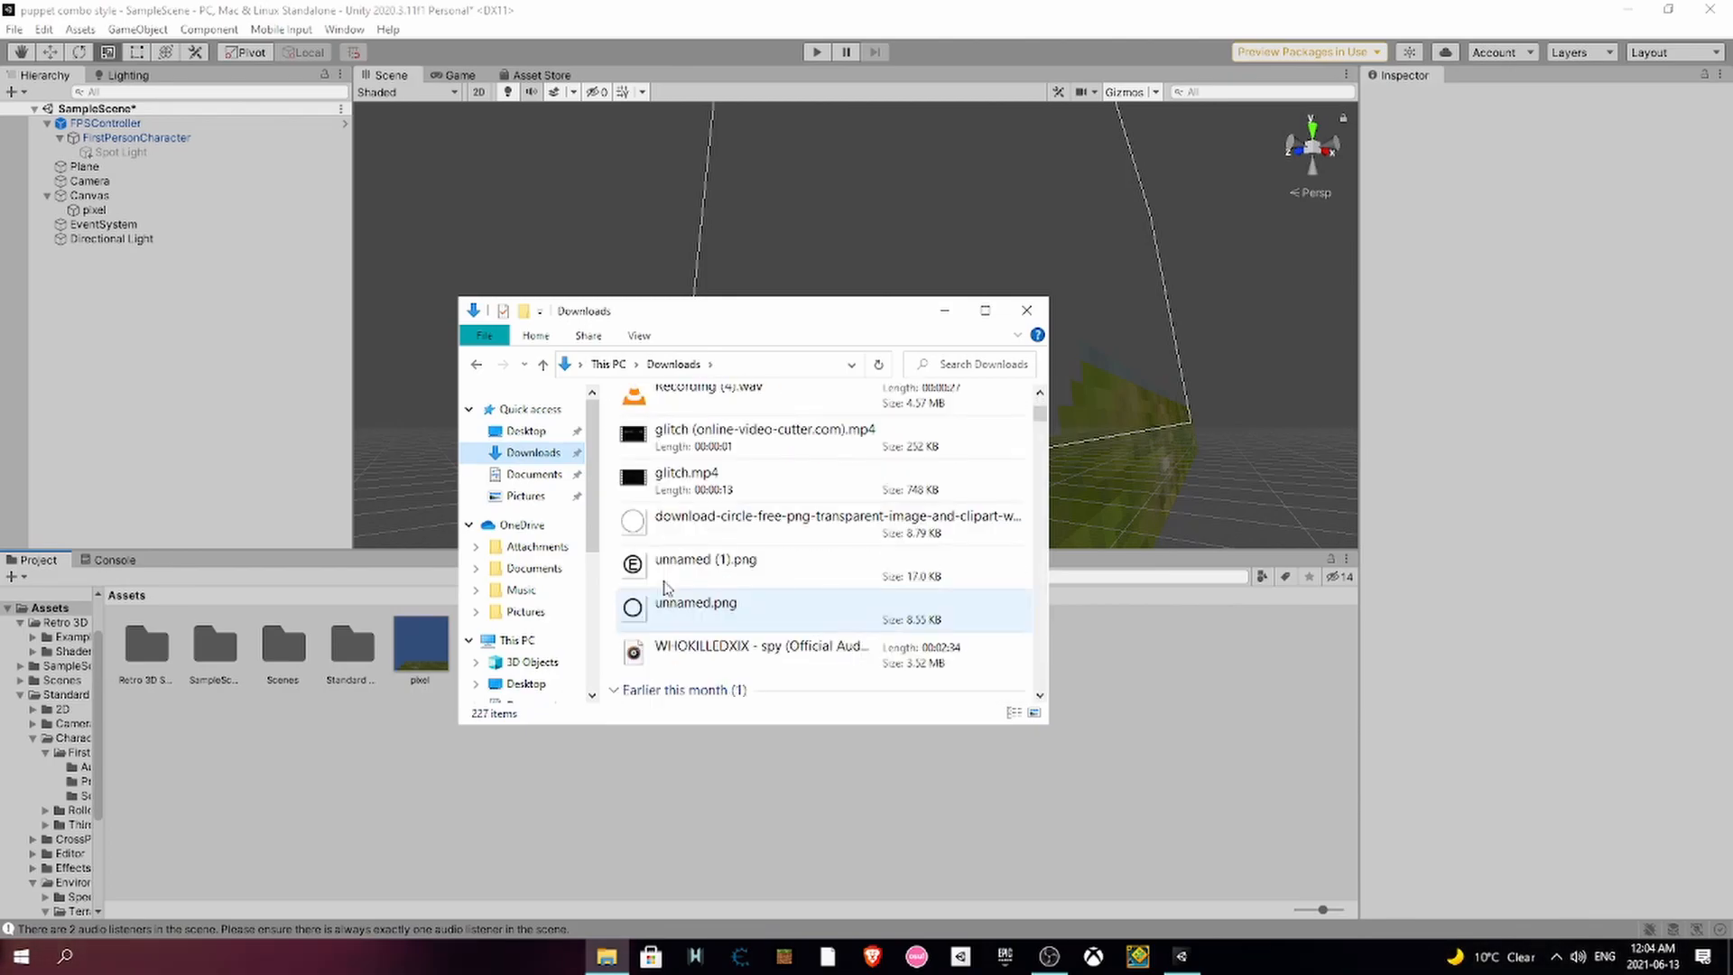
pyautogui.moveTo(653, 489); pyautogui.dragTo(632, 523)
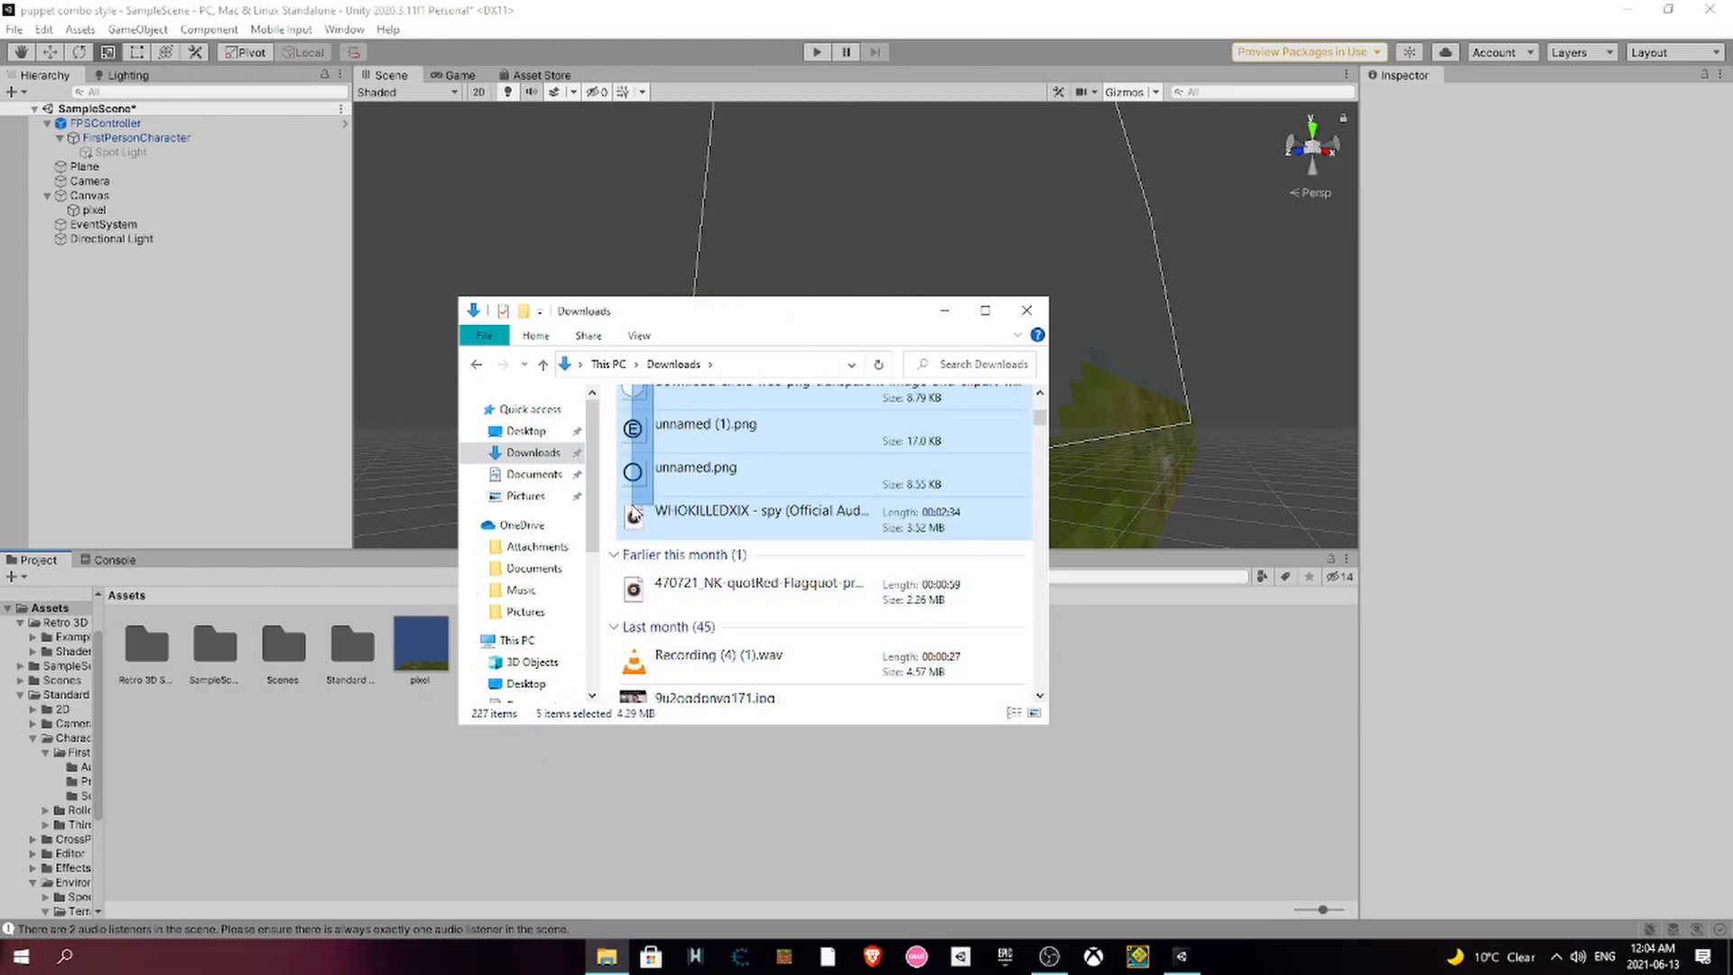
pyautogui.scroll(3, 650, 513)
pyautogui.scroll(-2, 668, 632)
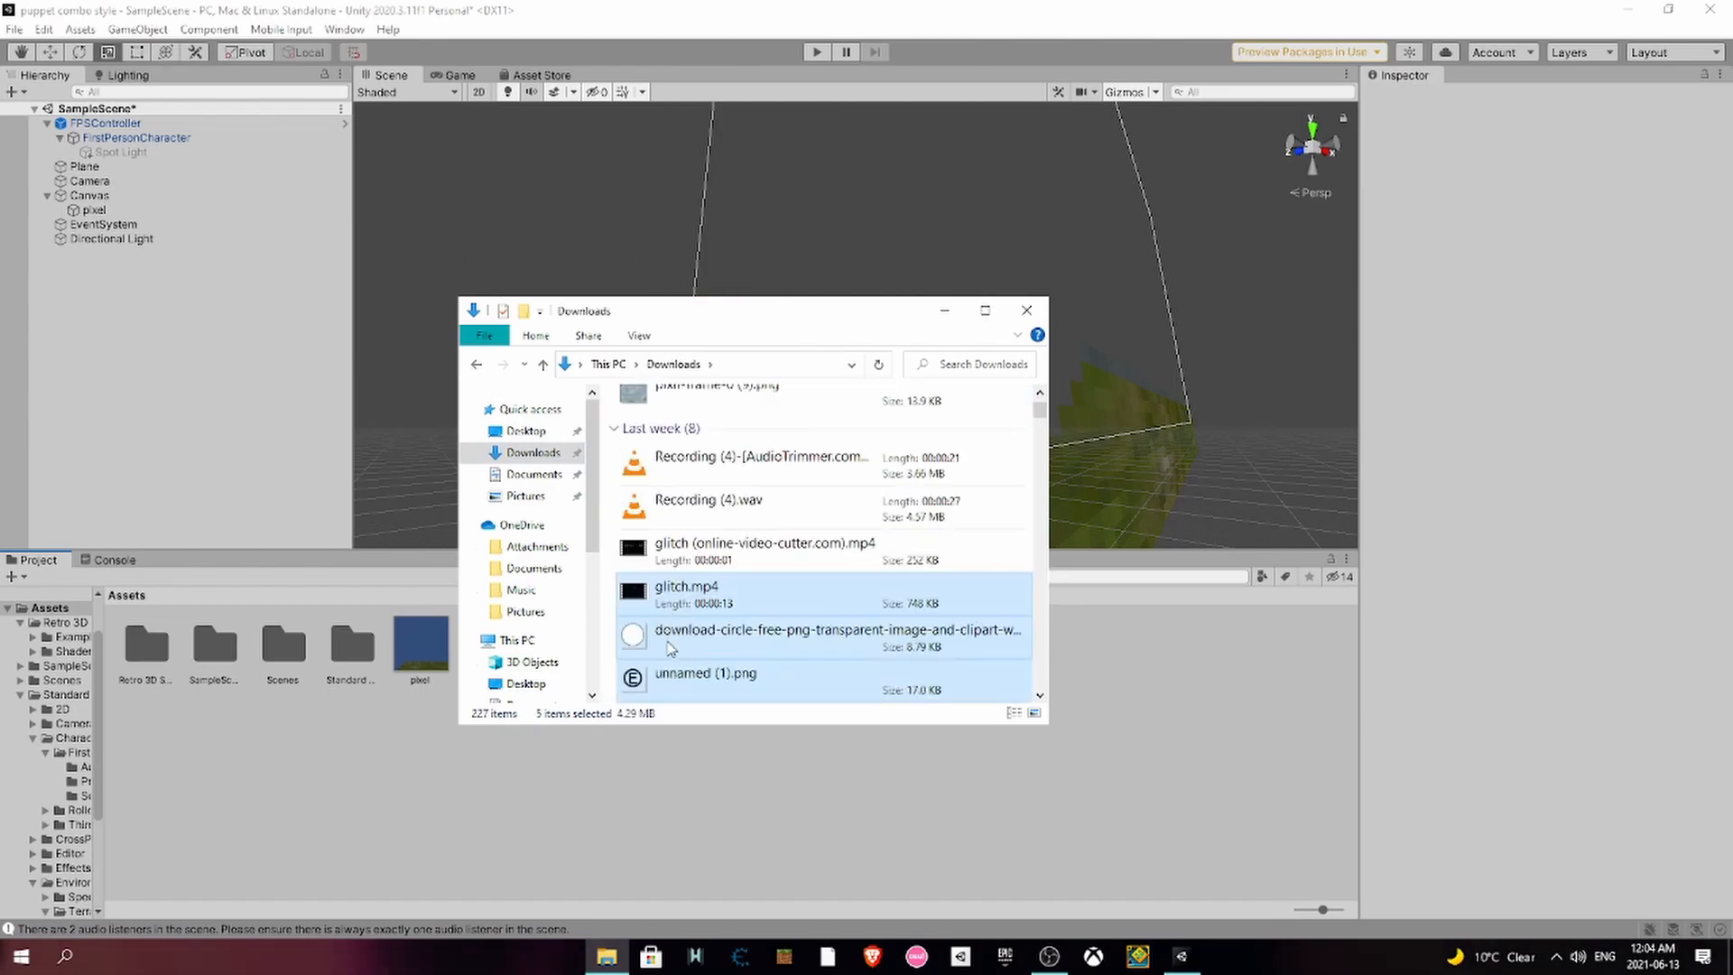
pyautogui.click(699, 604)
pyautogui.moveTo(699, 605); pyautogui.dragTo(416, 835)
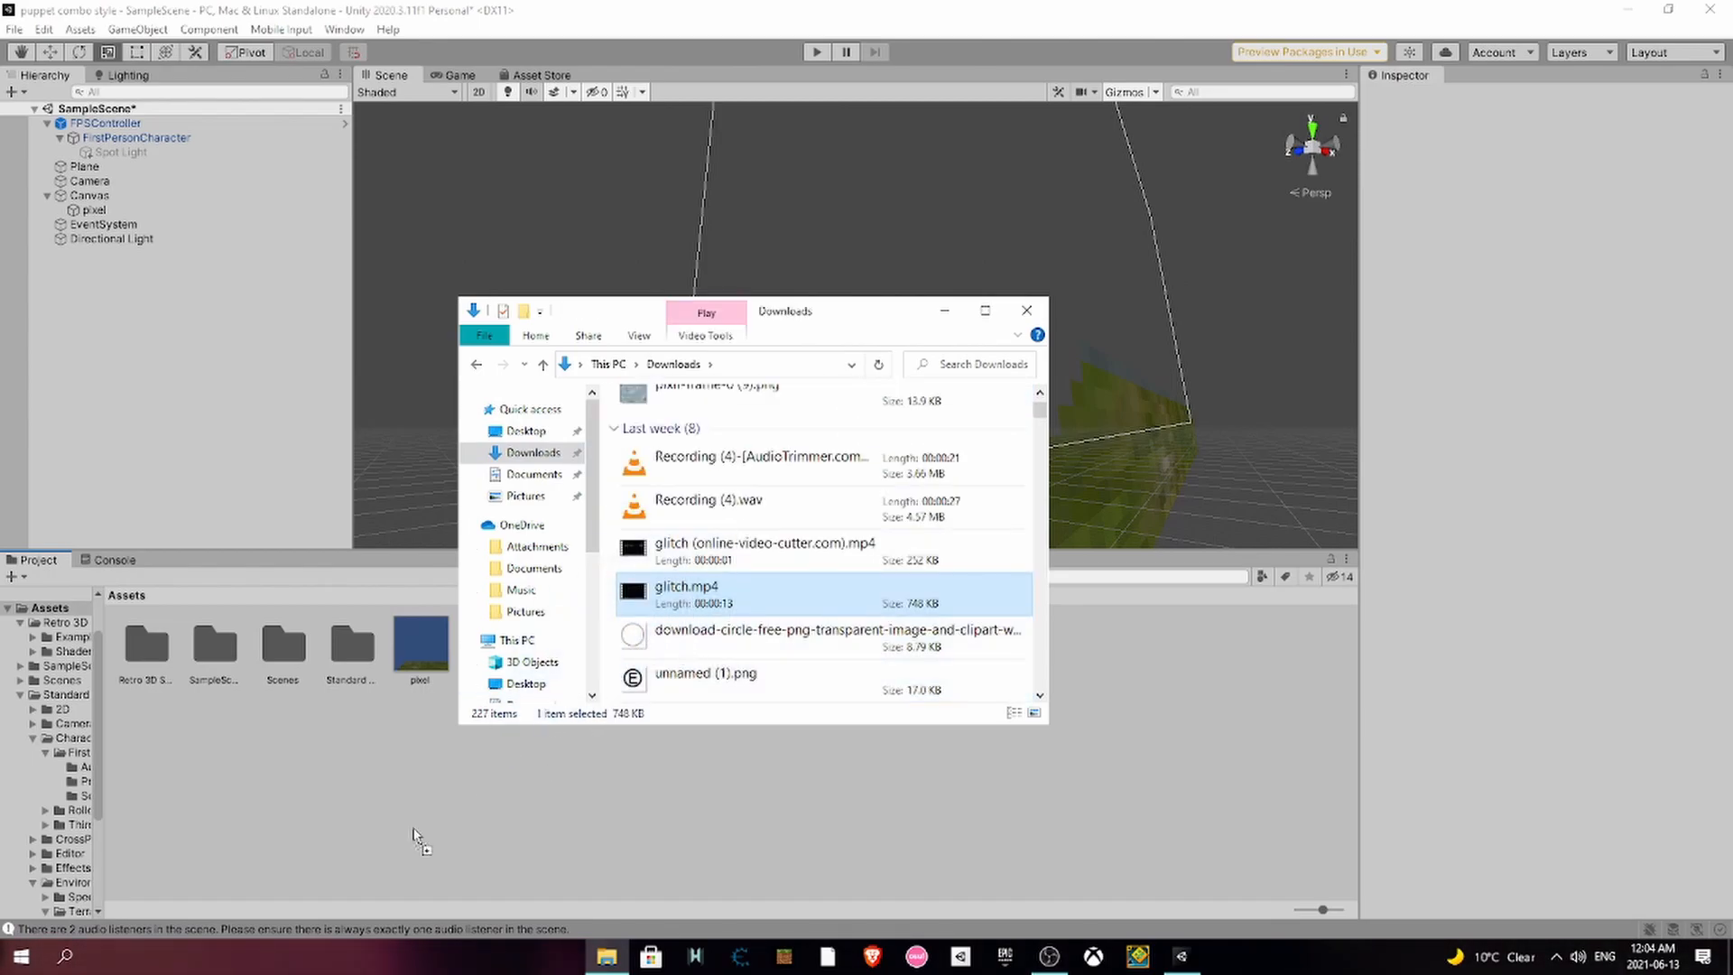
pyautogui.click(1028, 311)
# - Raise the pixel image on the canvas to a Y position of about 44
pyautogui.scroll(-3, 969, 360)
pyautogui.moveTo(936, 391); pyautogui.dragTo(898, 420, button='middle')
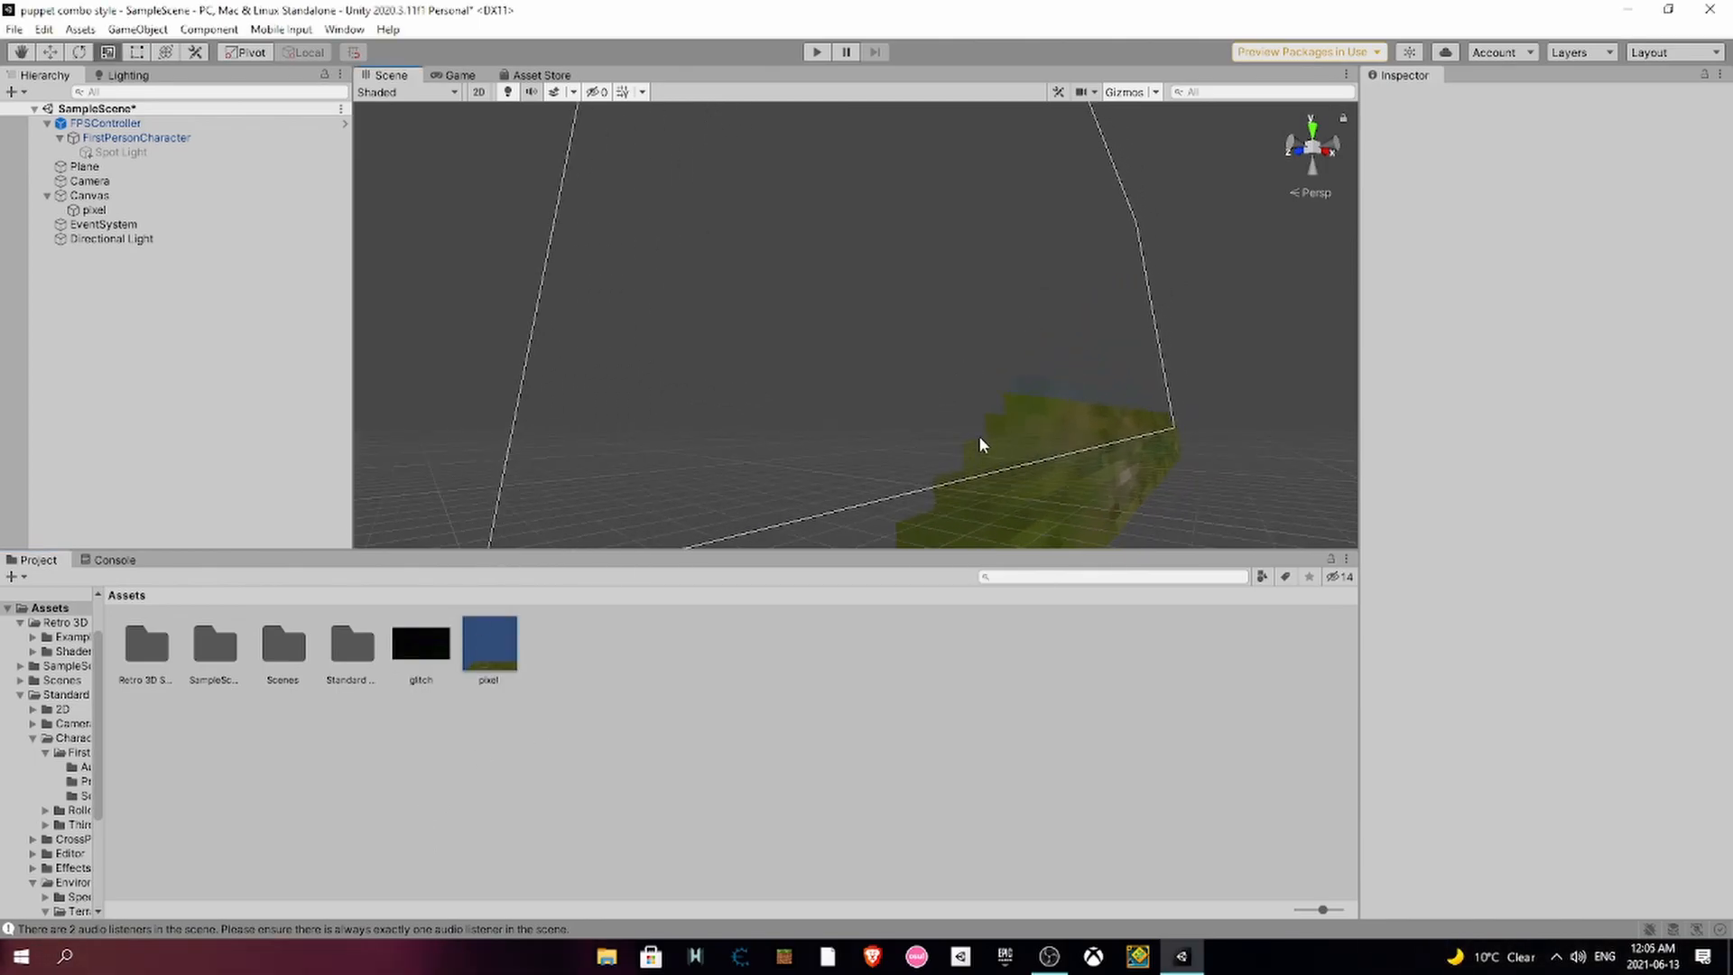
pyautogui.scroll(-8, 981, 438)
pyautogui.moveTo(1087, 405); pyautogui.dragTo(623, 684, button='middle')
pyautogui.scroll(-3, 1064, 415)
pyautogui.moveTo(1064, 414); pyautogui.dragTo(794, 514, button='right')
pyautogui.moveTo(1048, 437); pyautogui.dragTo(504, 518, button='middle')
pyautogui.scroll(-3, 932, 377)
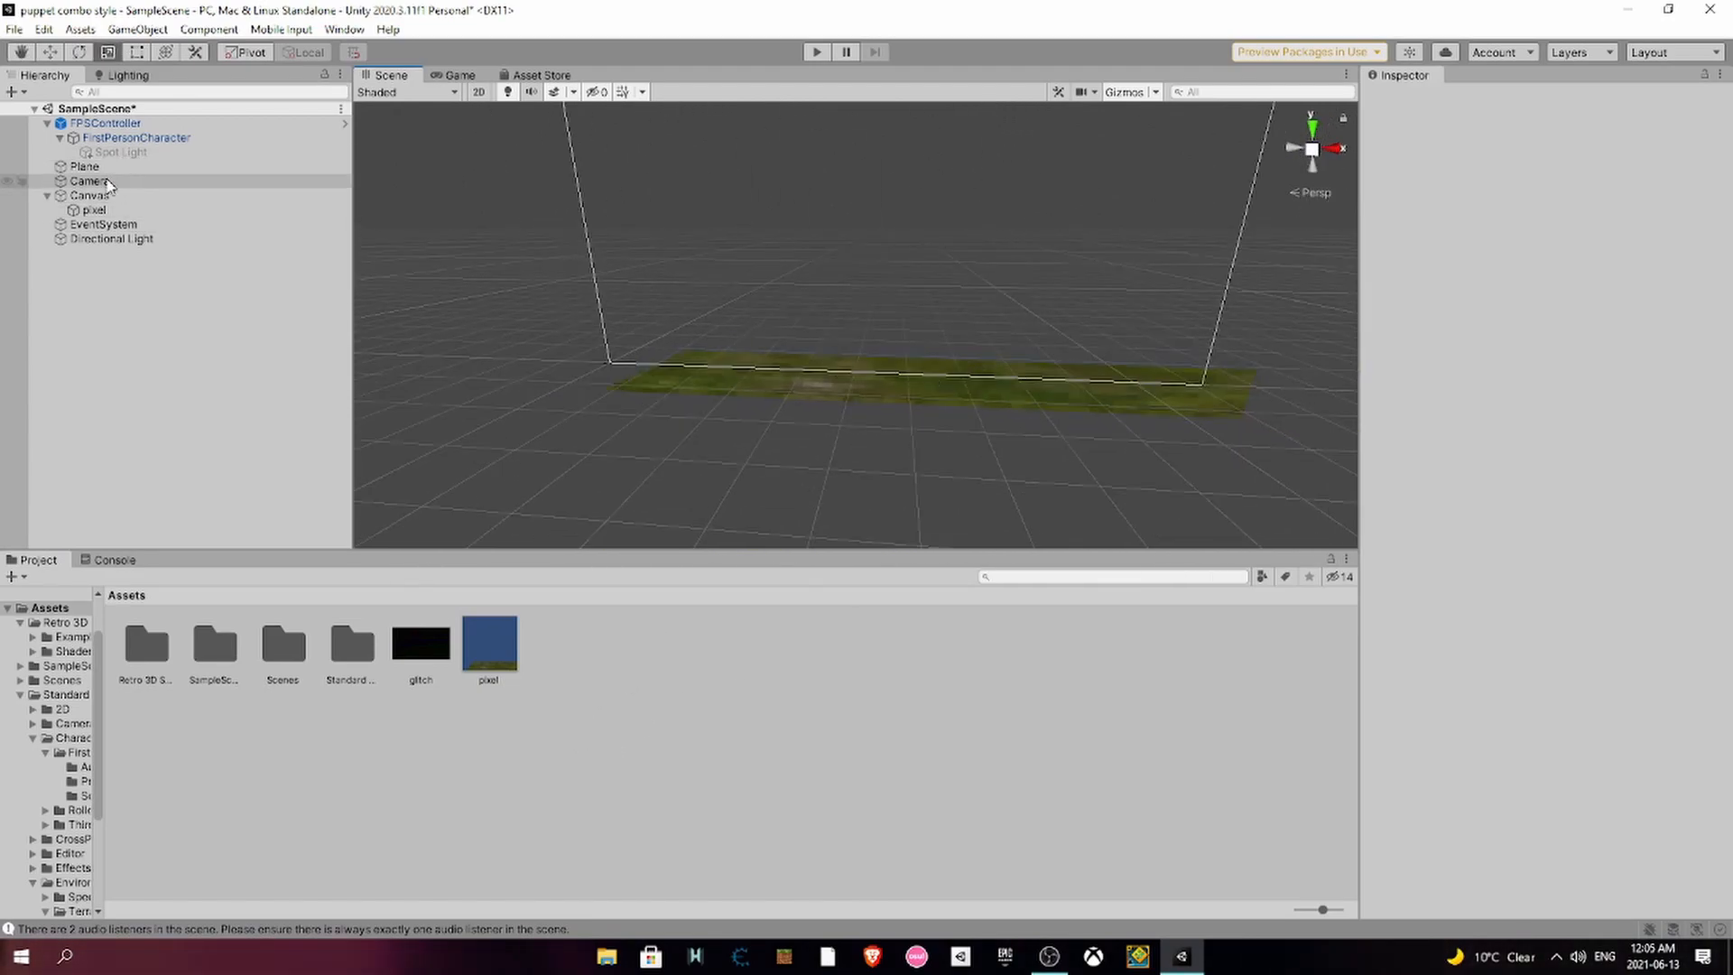
pyautogui.click(93, 210)
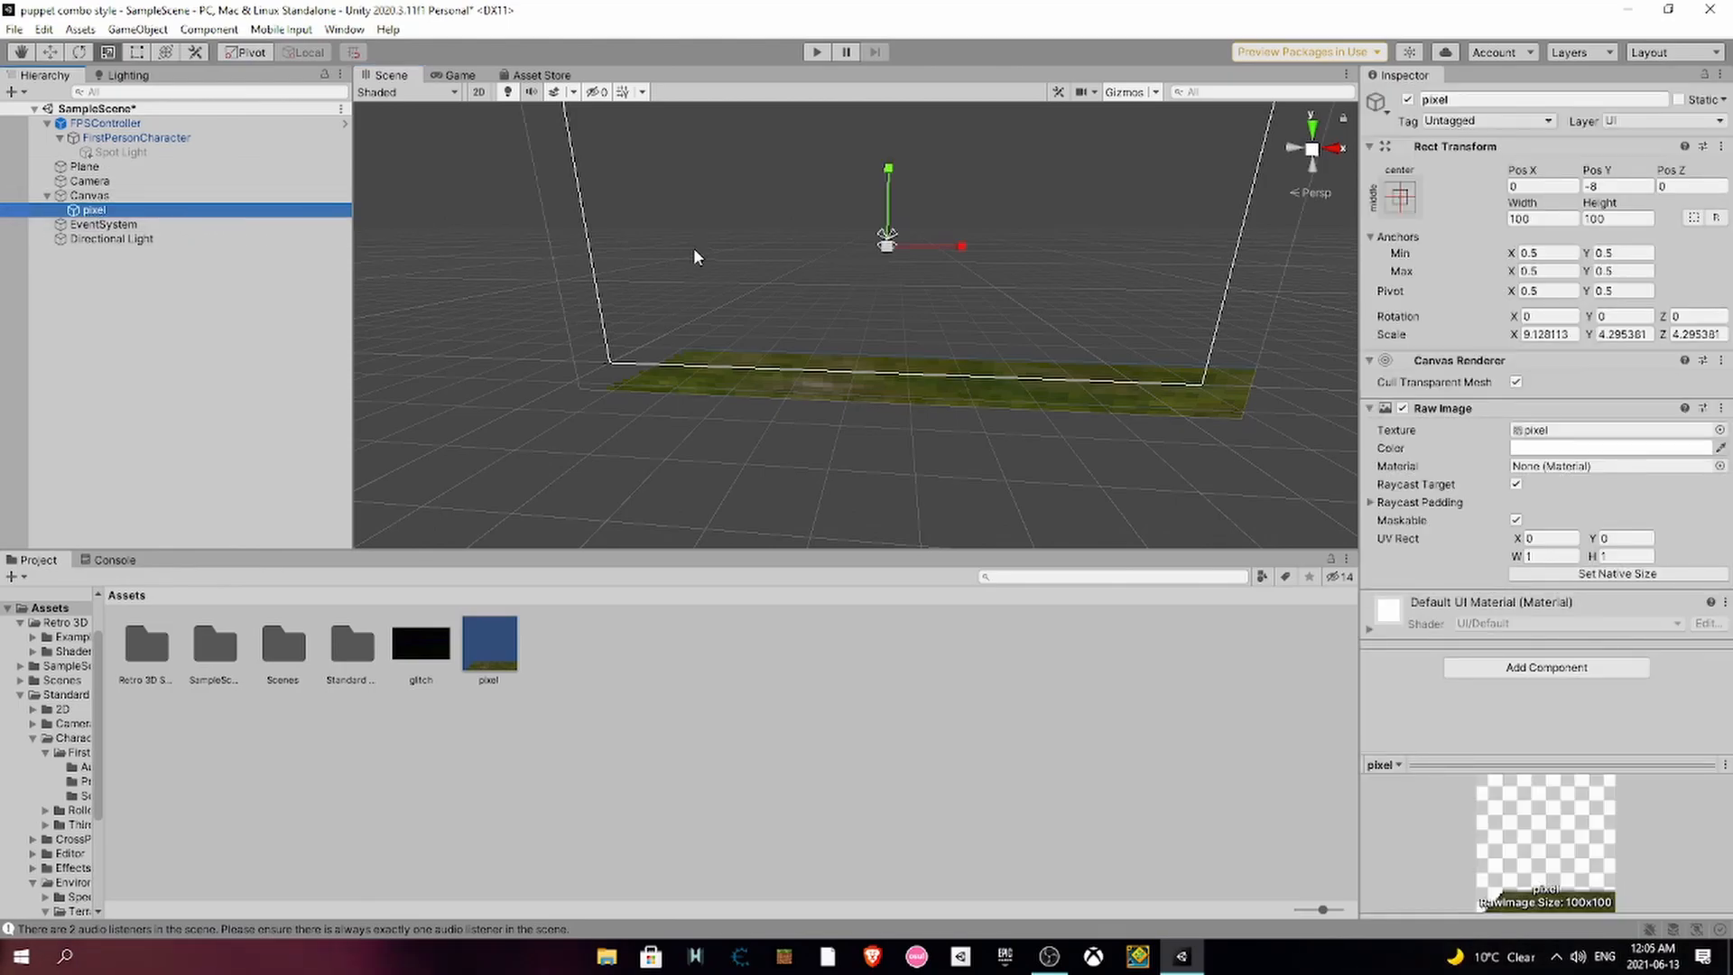
pyautogui.click(50, 52)
pyautogui.moveTo(887, 178); pyautogui.dragTo(930, 124)
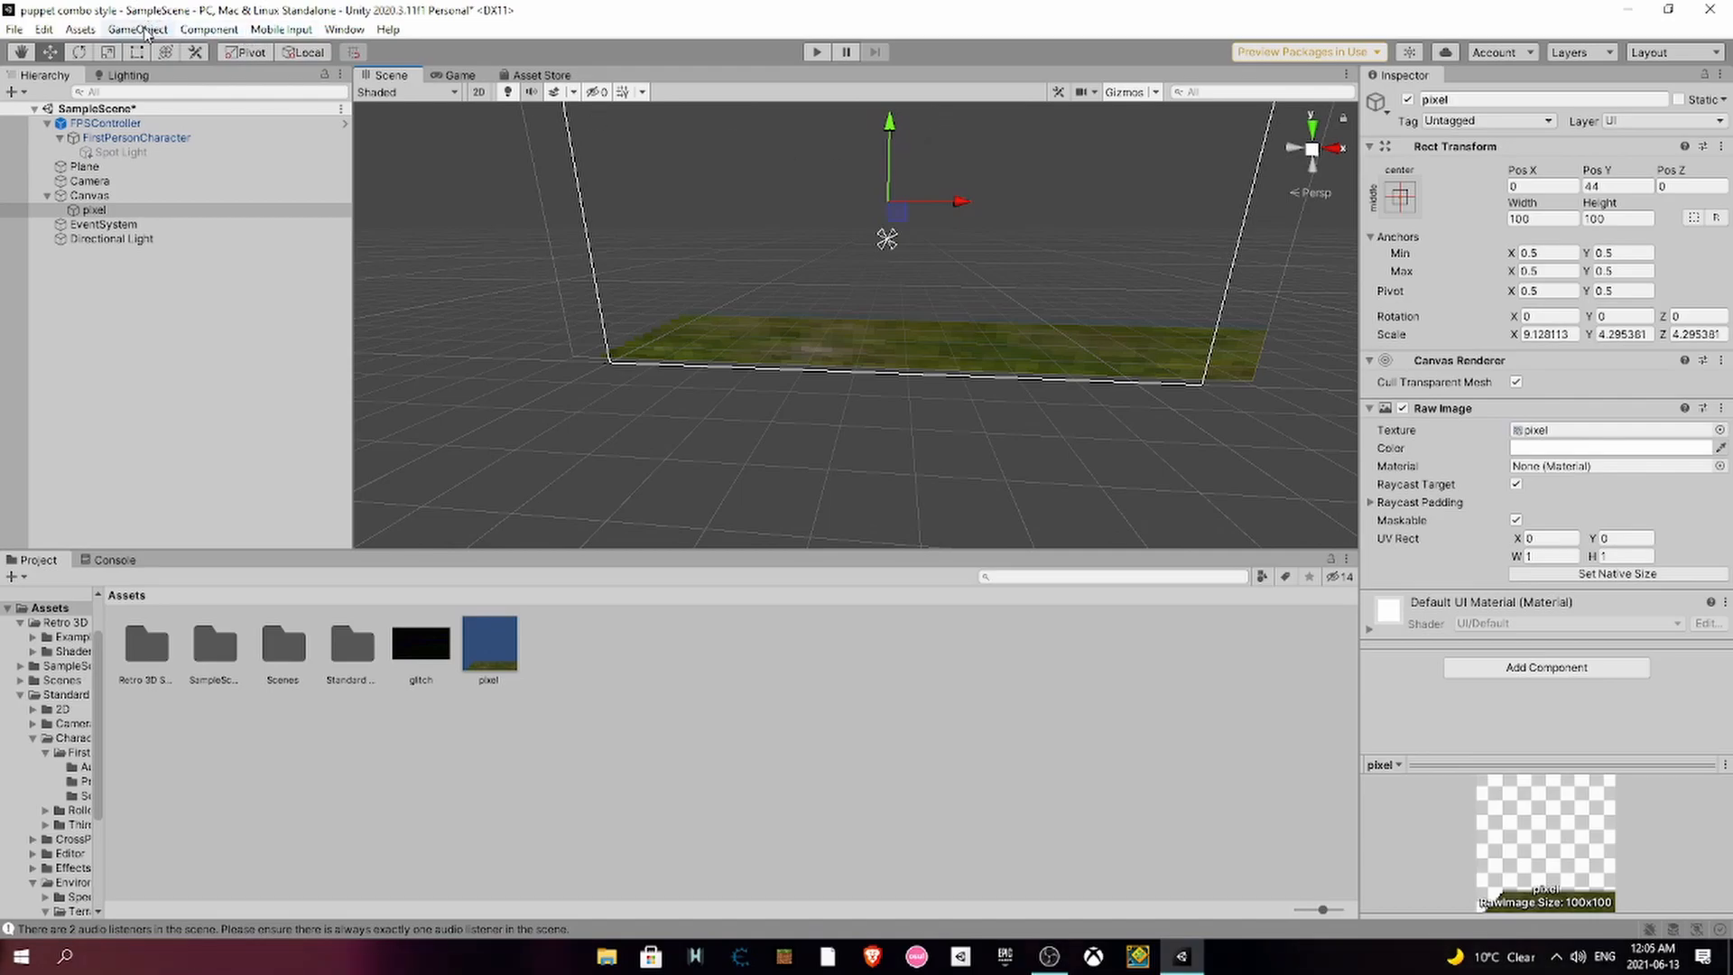
# - Scale the pixel image down to roughly the canvas size, and lower it to line up with the canvas frame
pyautogui.click(108, 54)
pyautogui.moveTo(886, 210); pyautogui.dragTo(876, 212)
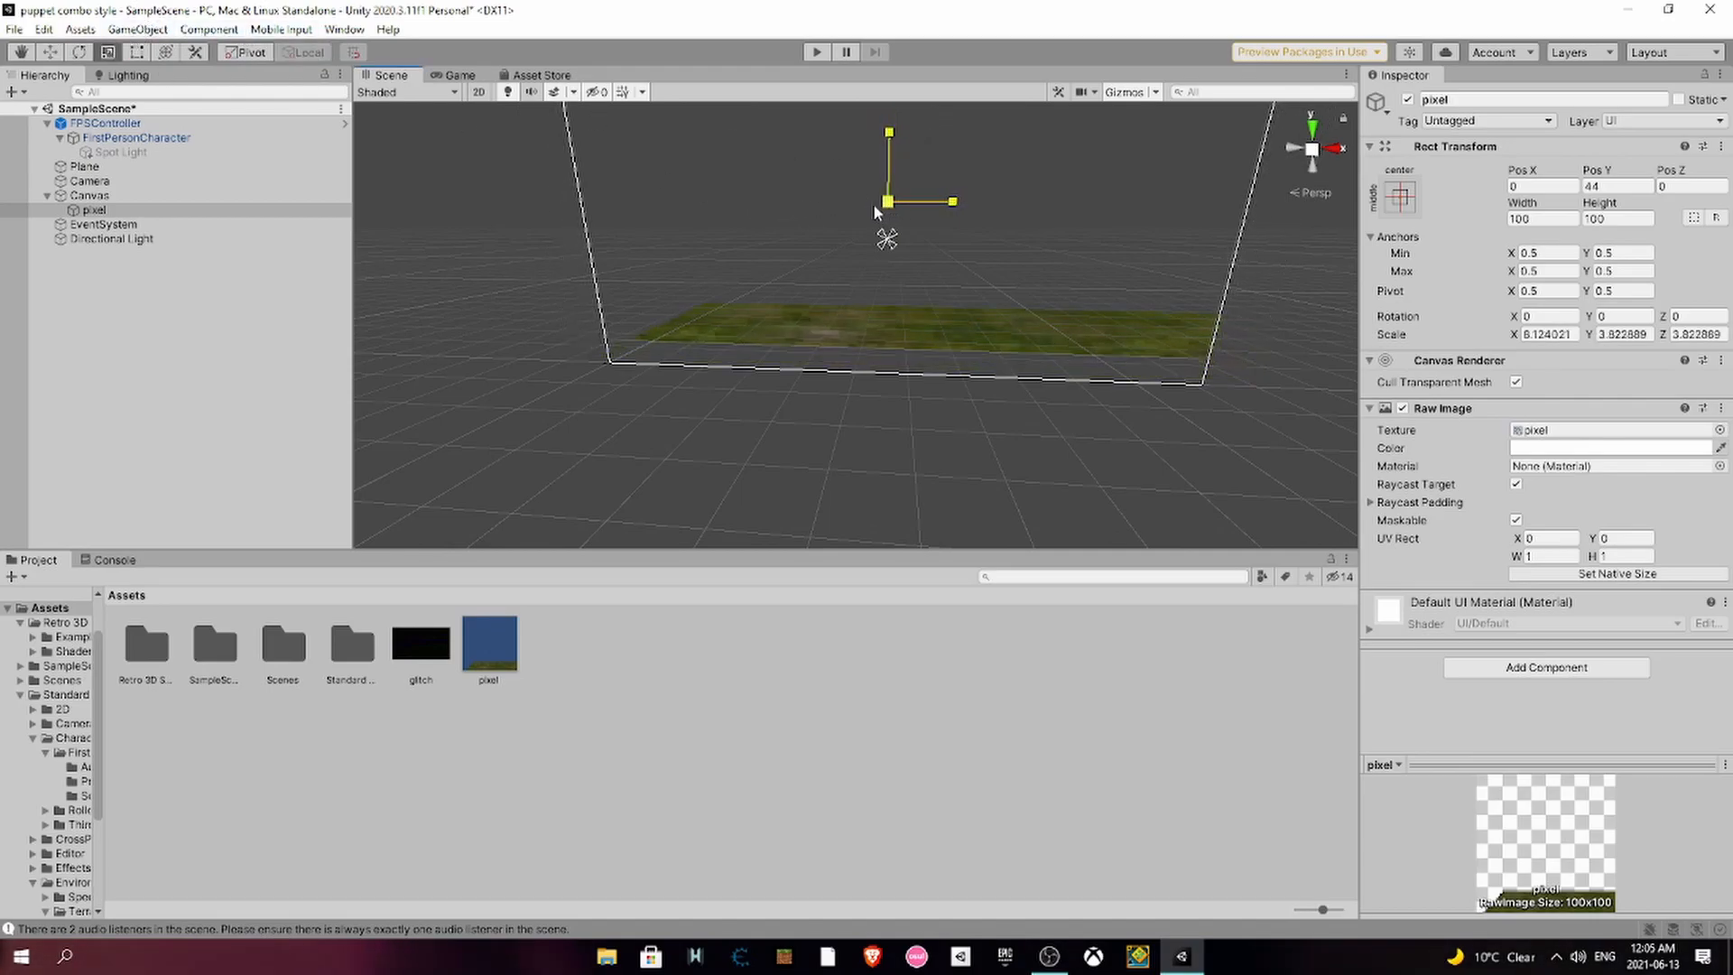
pyautogui.press('w')
pyautogui.press('f')
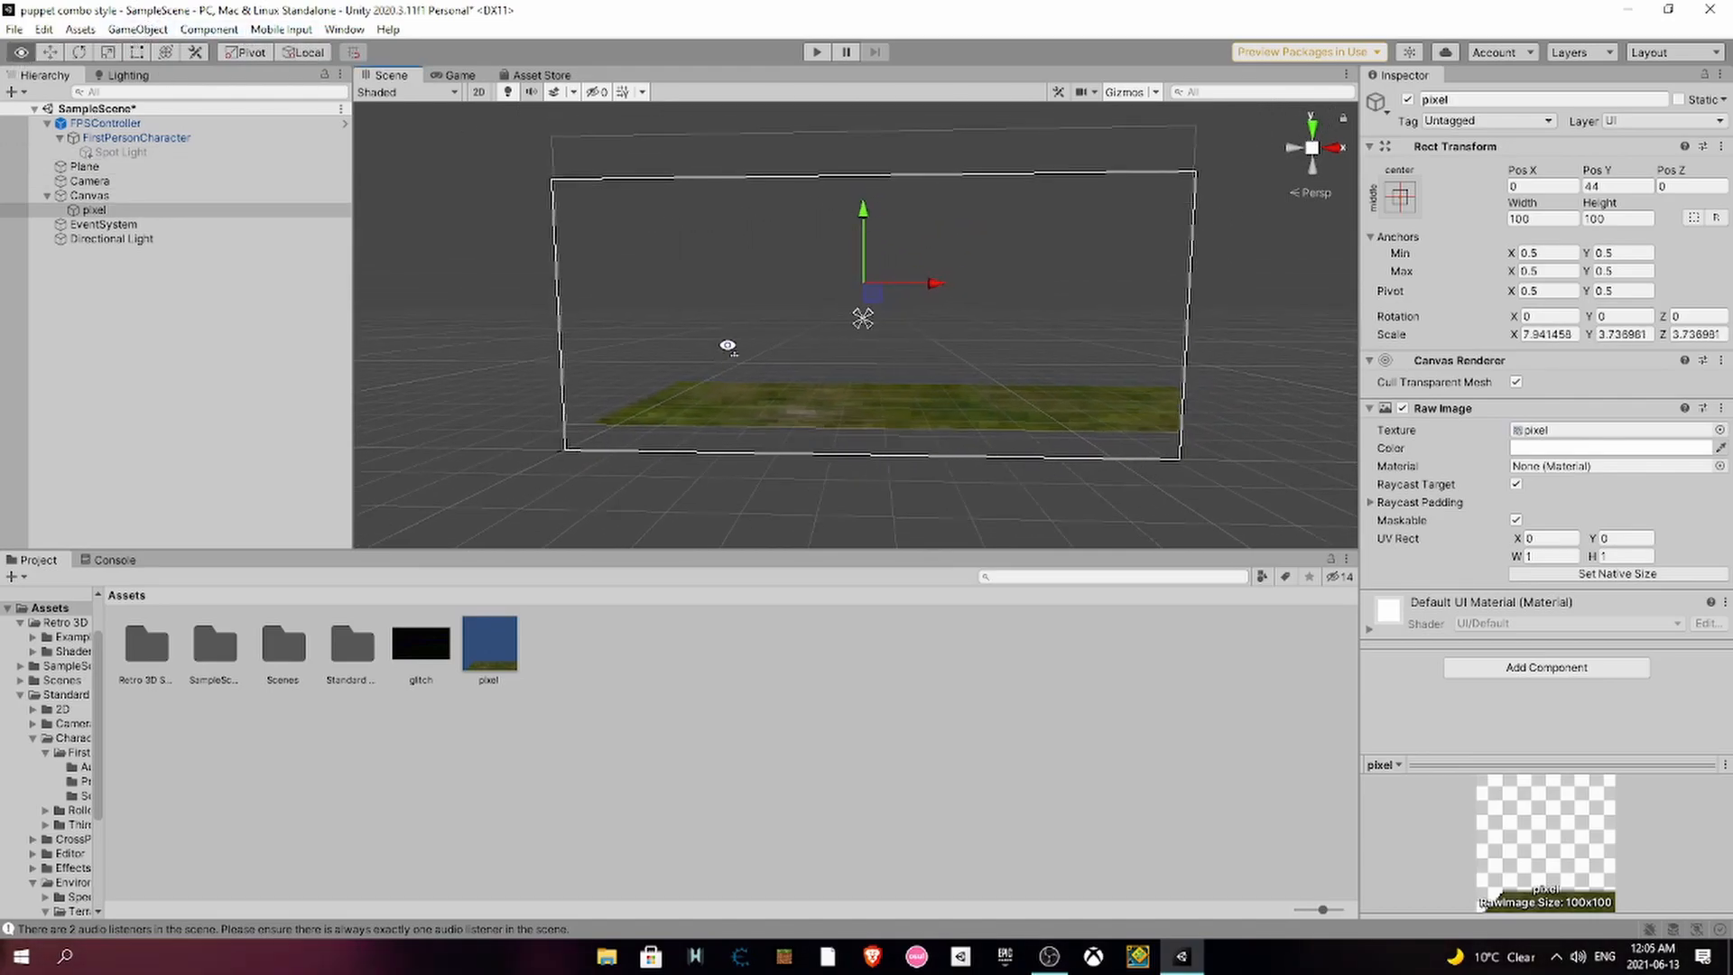
pyautogui.moveTo(861, 241); pyautogui.dragTo(861, 275)
pyautogui.click(1244, 486)
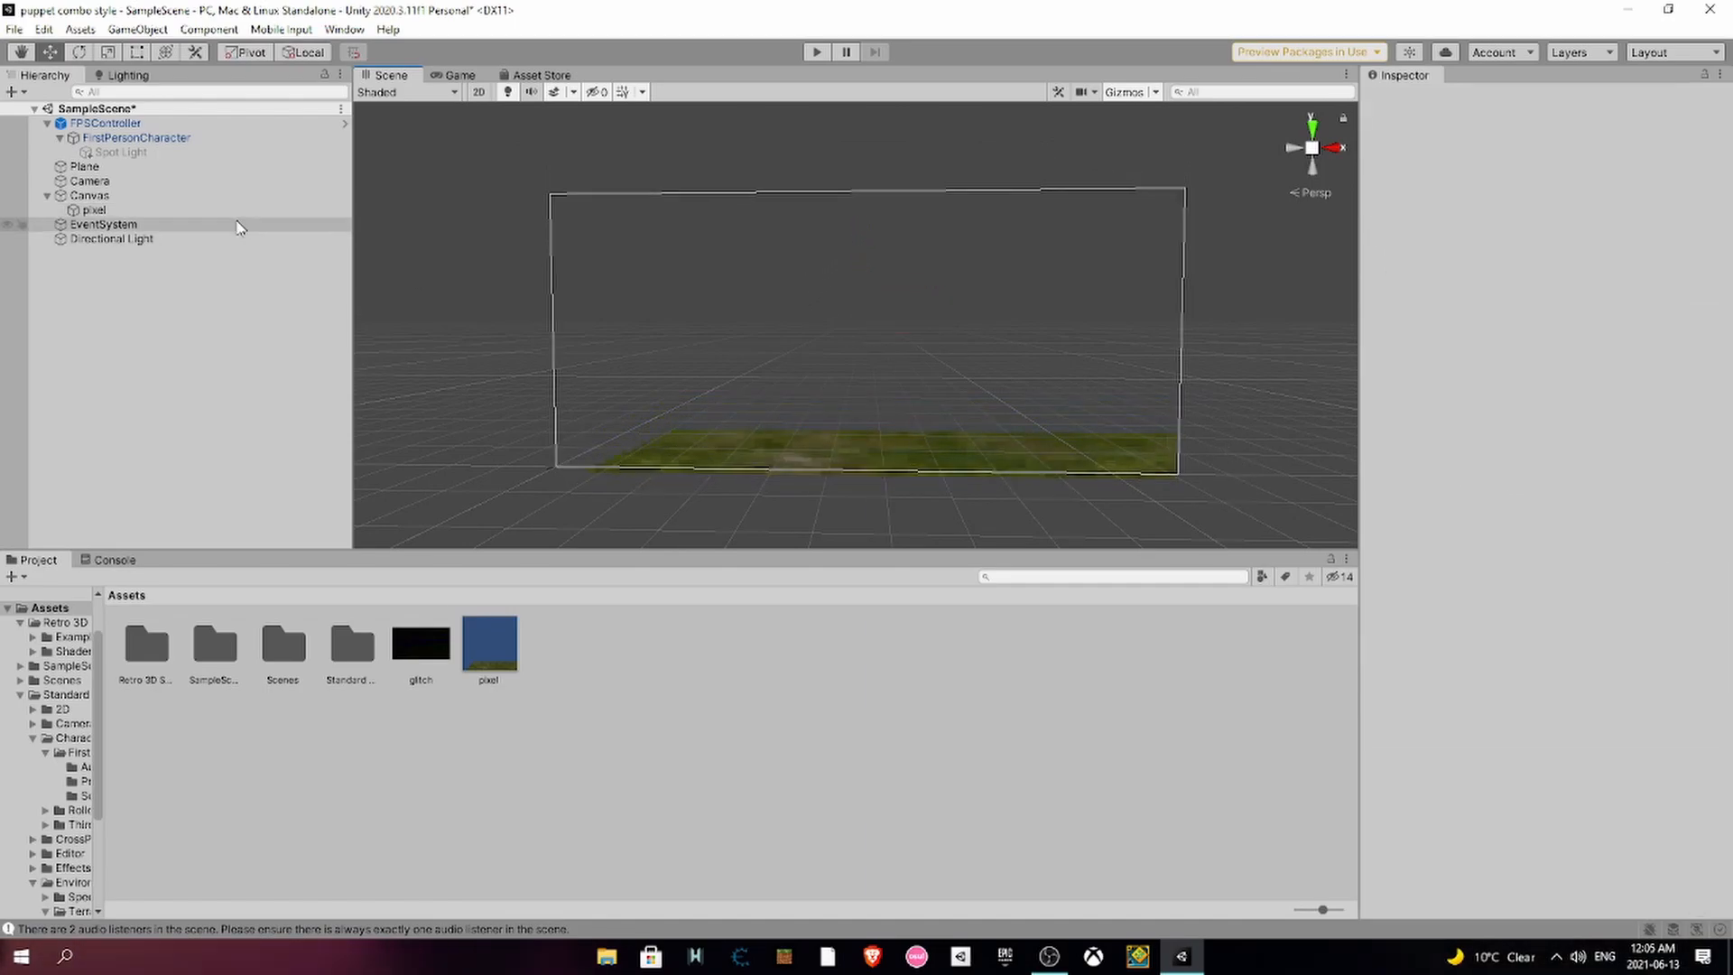
# - Add a Raw Image under the Canvas and scale it to about 8.46 by 3.78 to cover the whole canvas
pyautogui.rightClick(91, 196)
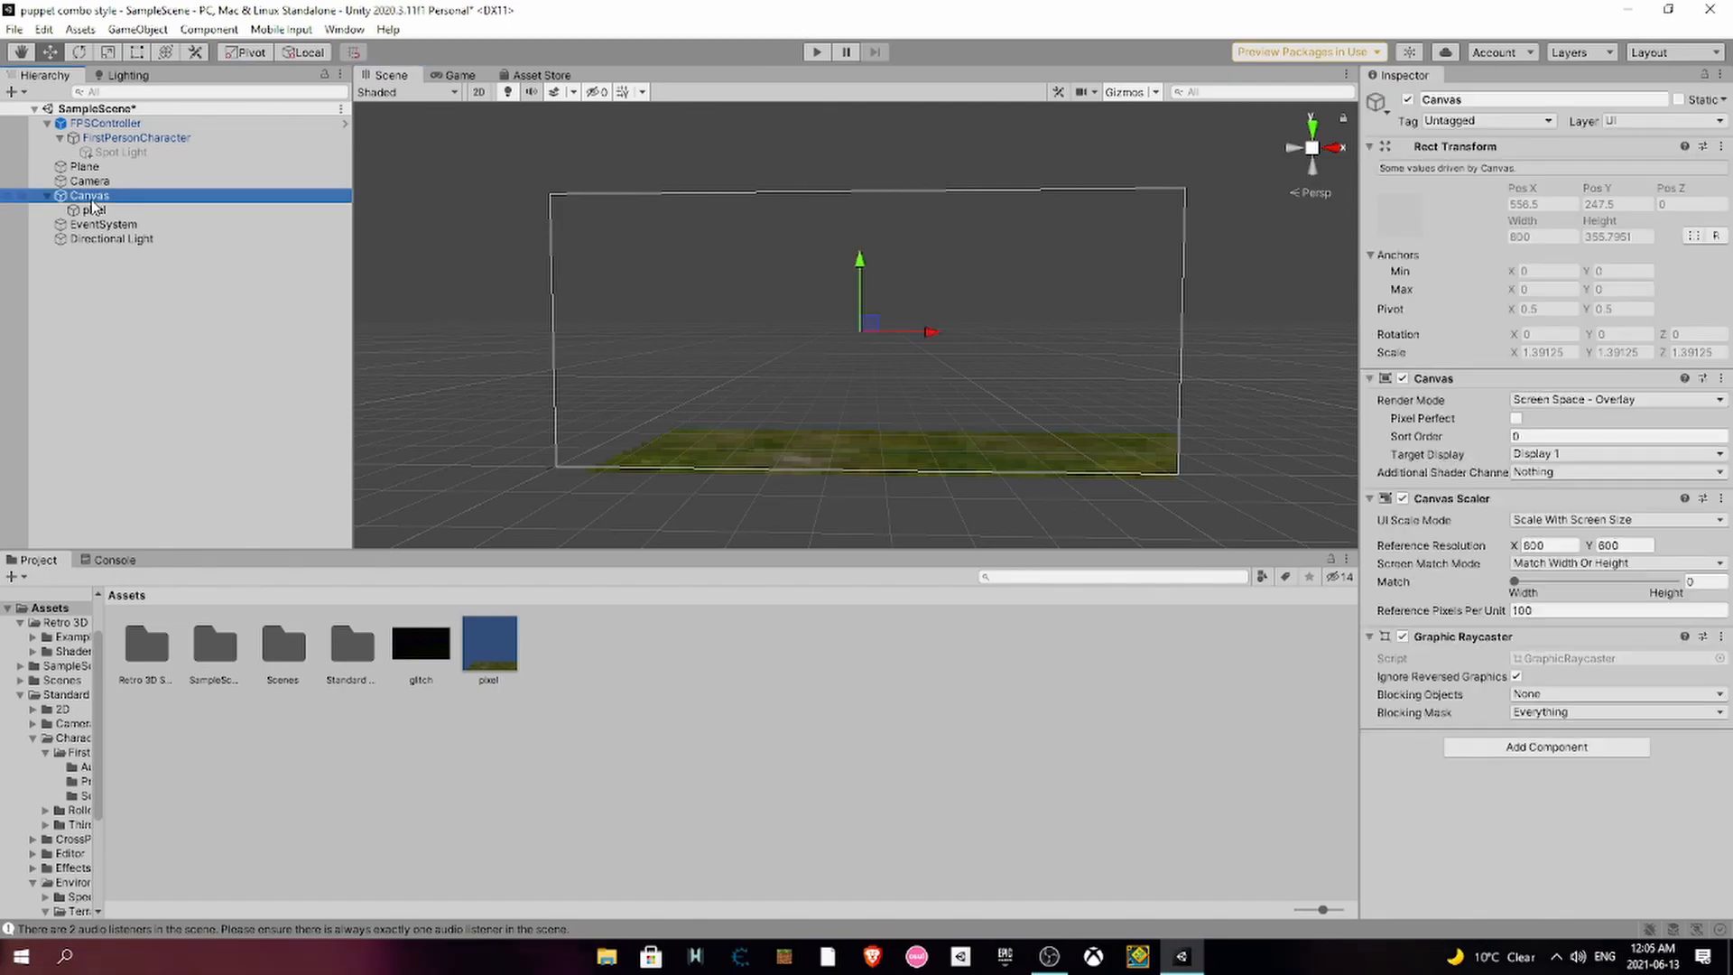
pyautogui.moveTo(172, 554)
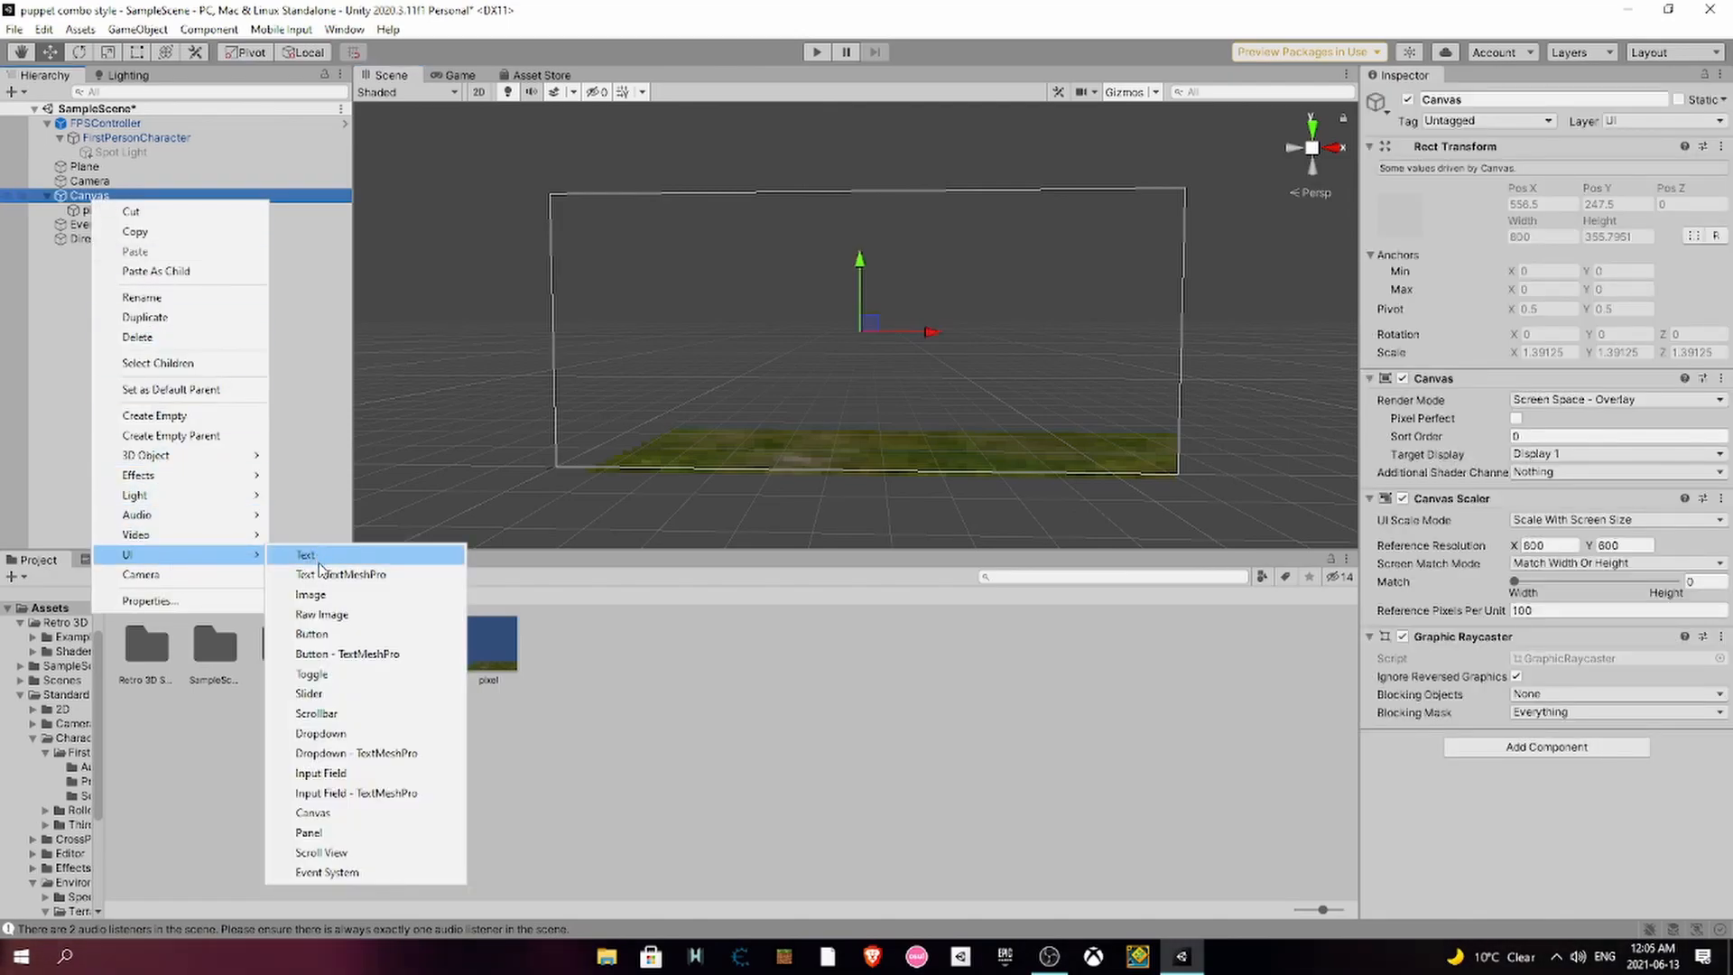
pyautogui.click(312, 610)
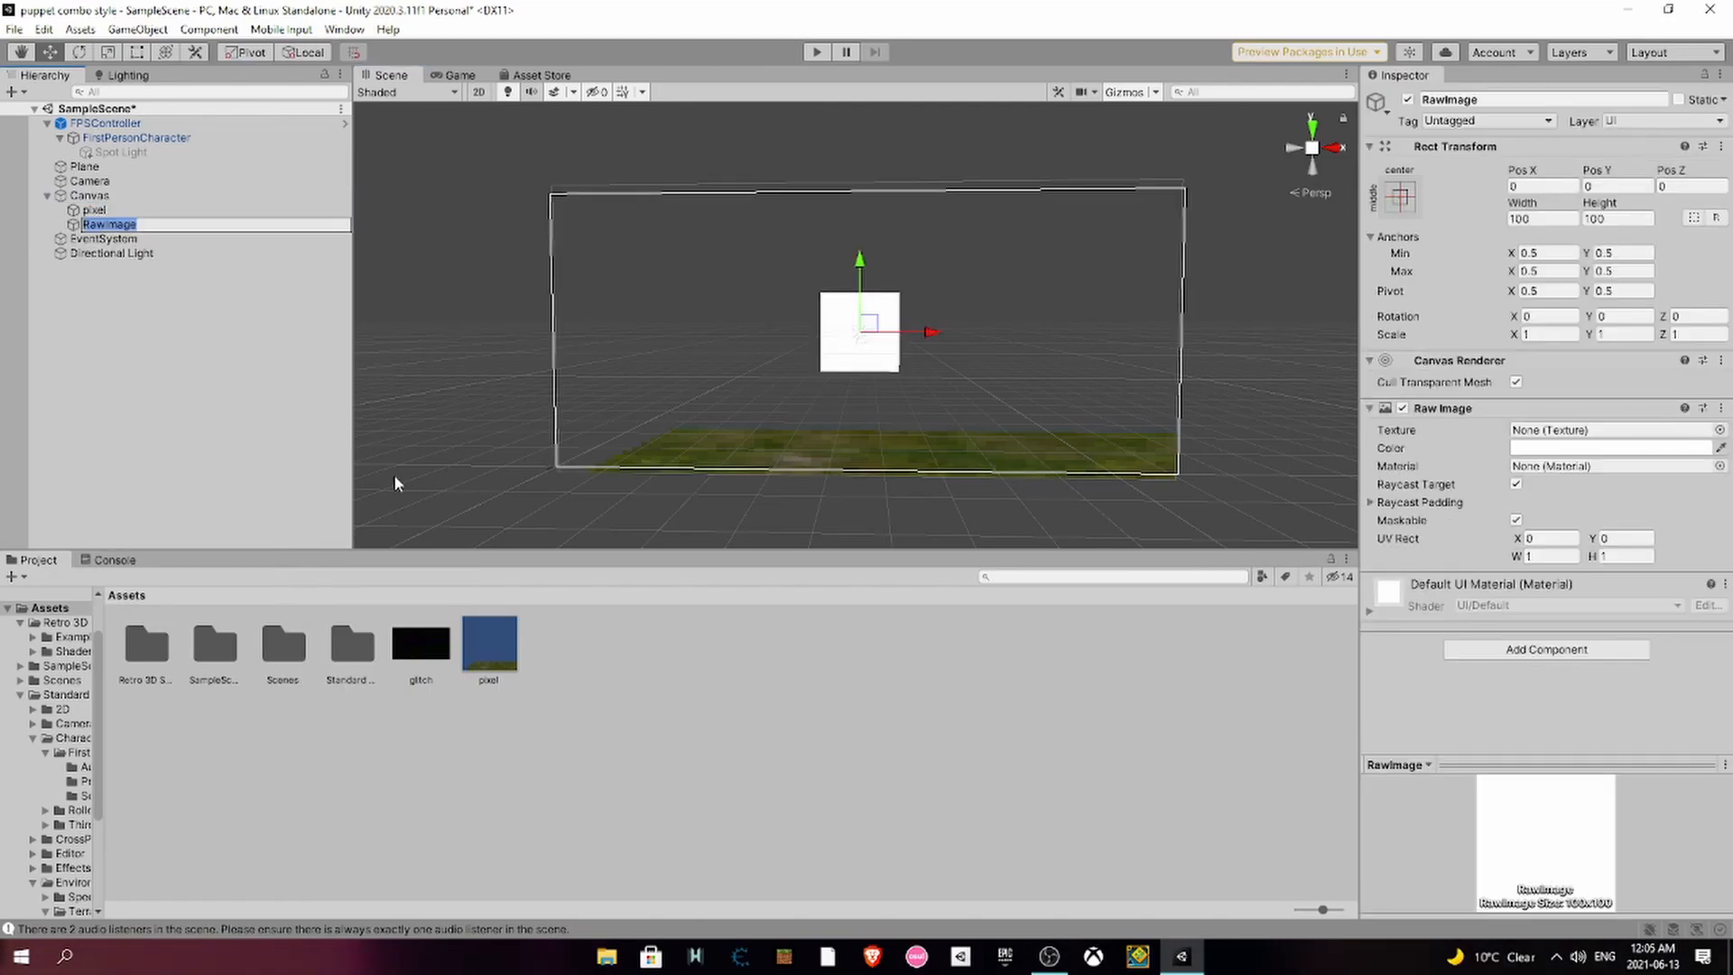
pyautogui.click(109, 52)
pyautogui.moveTo(861, 340); pyautogui.dragTo(1084, 301)
pyautogui.moveTo(928, 336)
pyautogui.mouseDown()
pyautogui.moveTo(1015, 336)
pyautogui.moveTo(937, 341)
pyautogui.mouseUp()
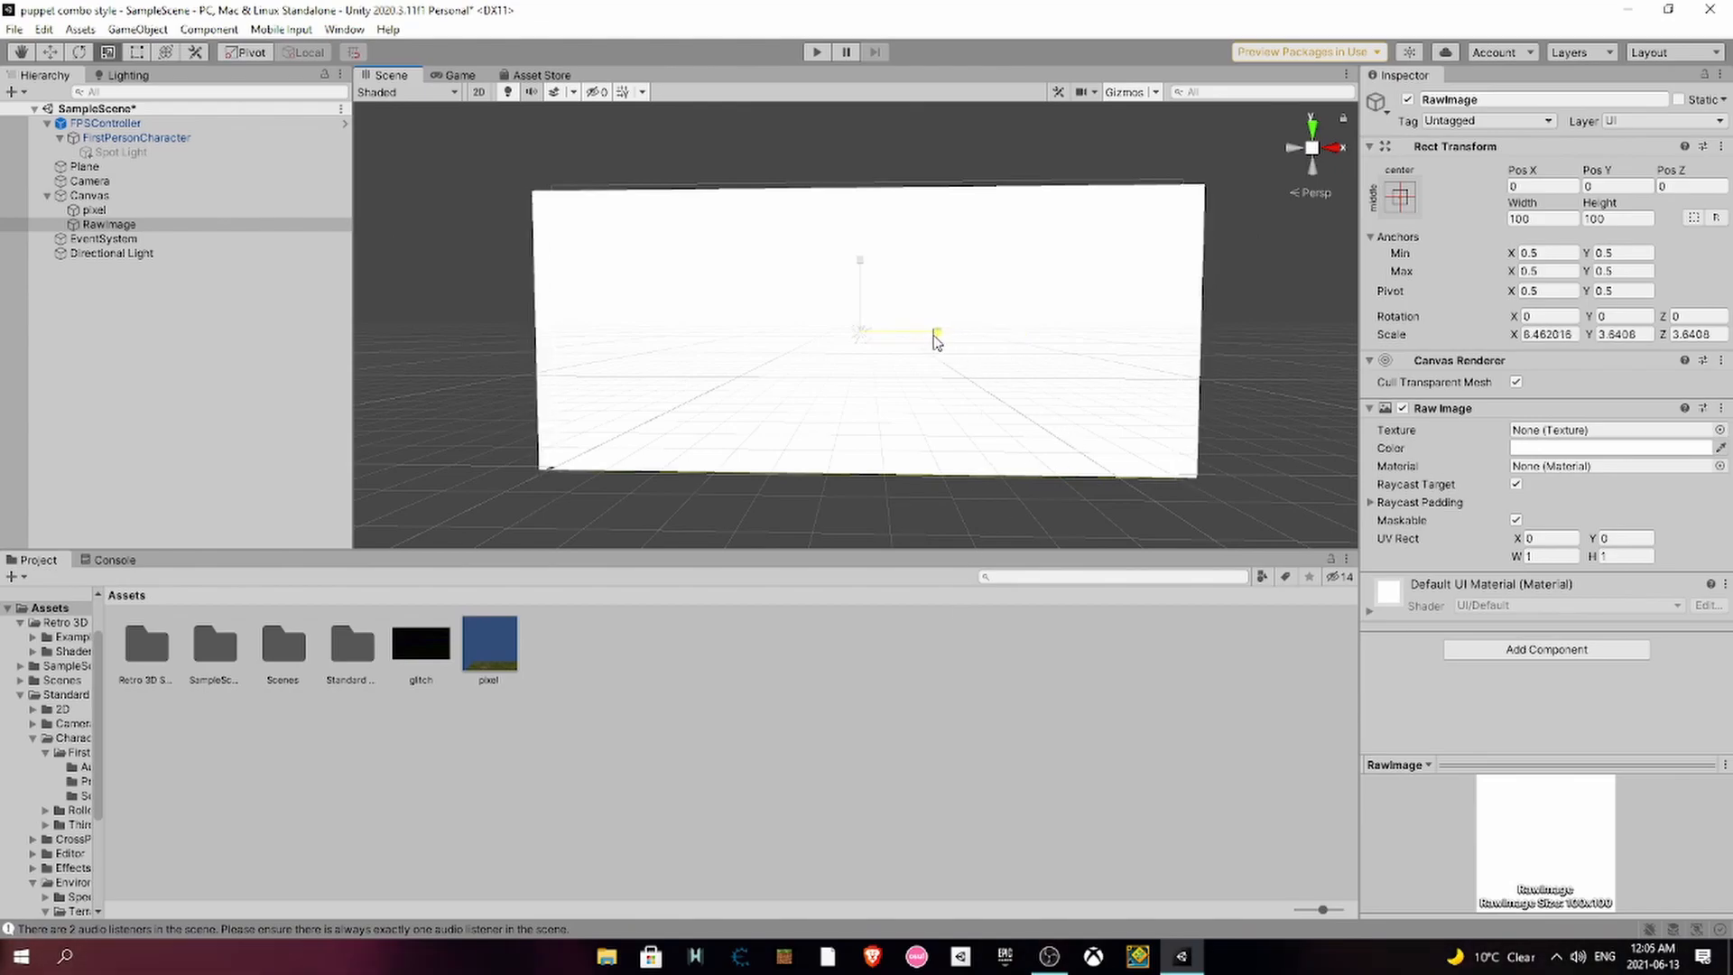
# - Add a Video Player object to the scene
pyautogui.click(703, 695)
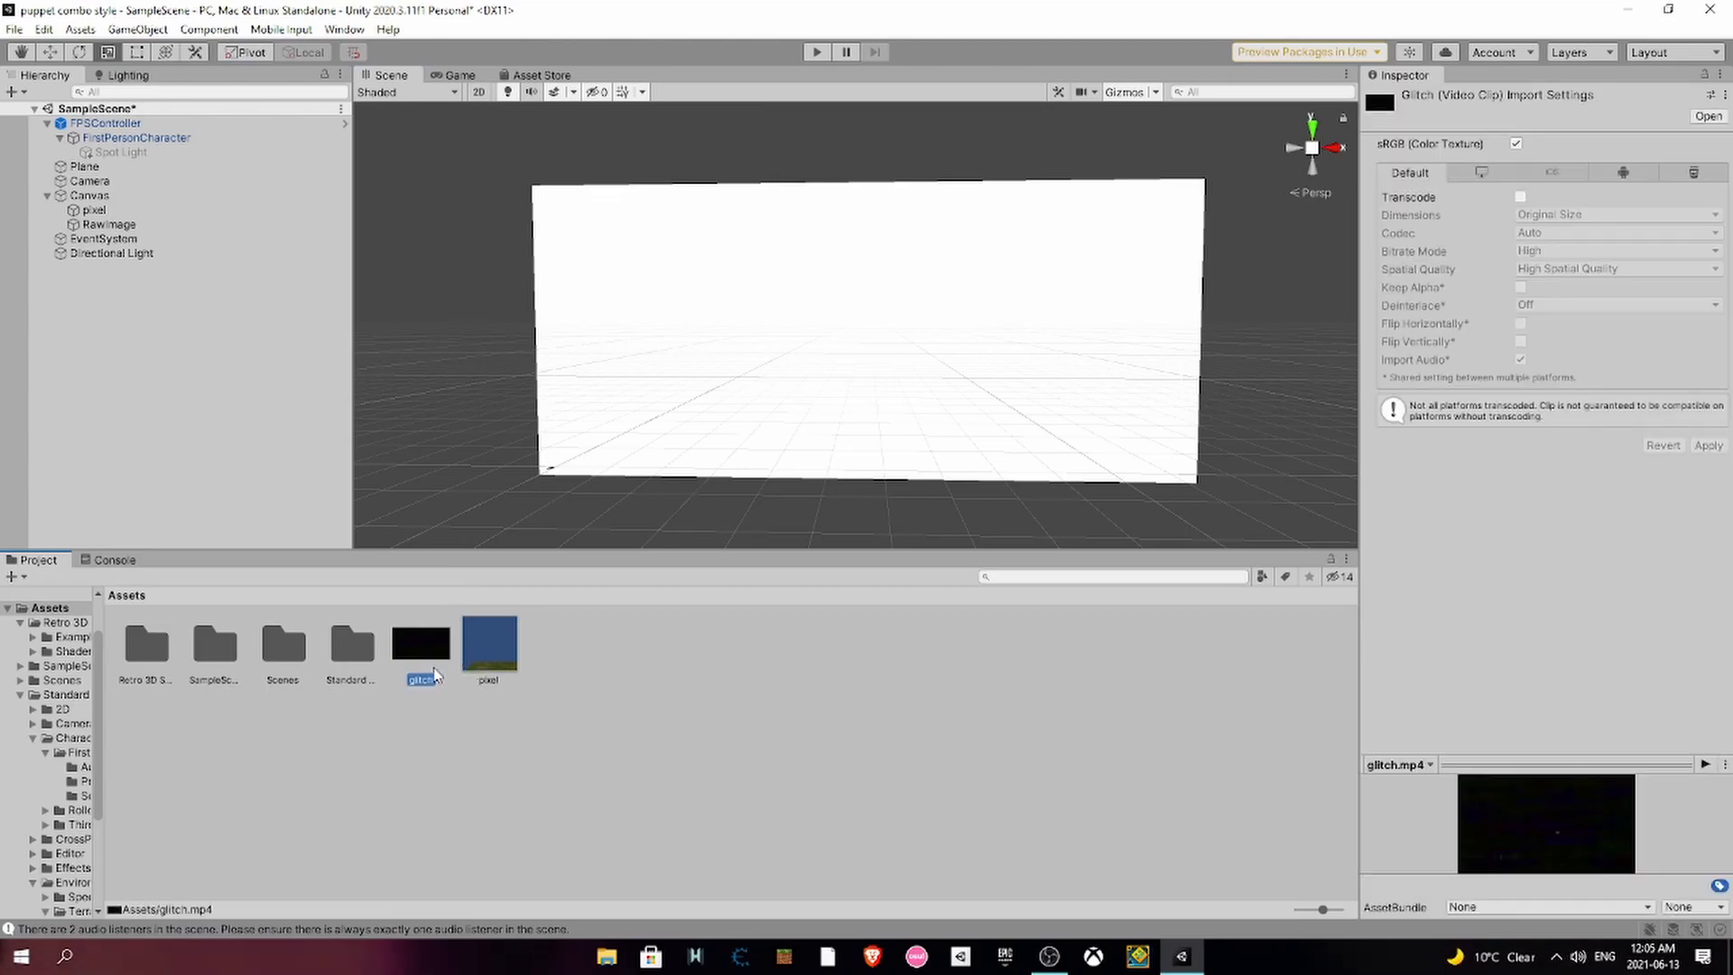
pyautogui.click(159, 32)
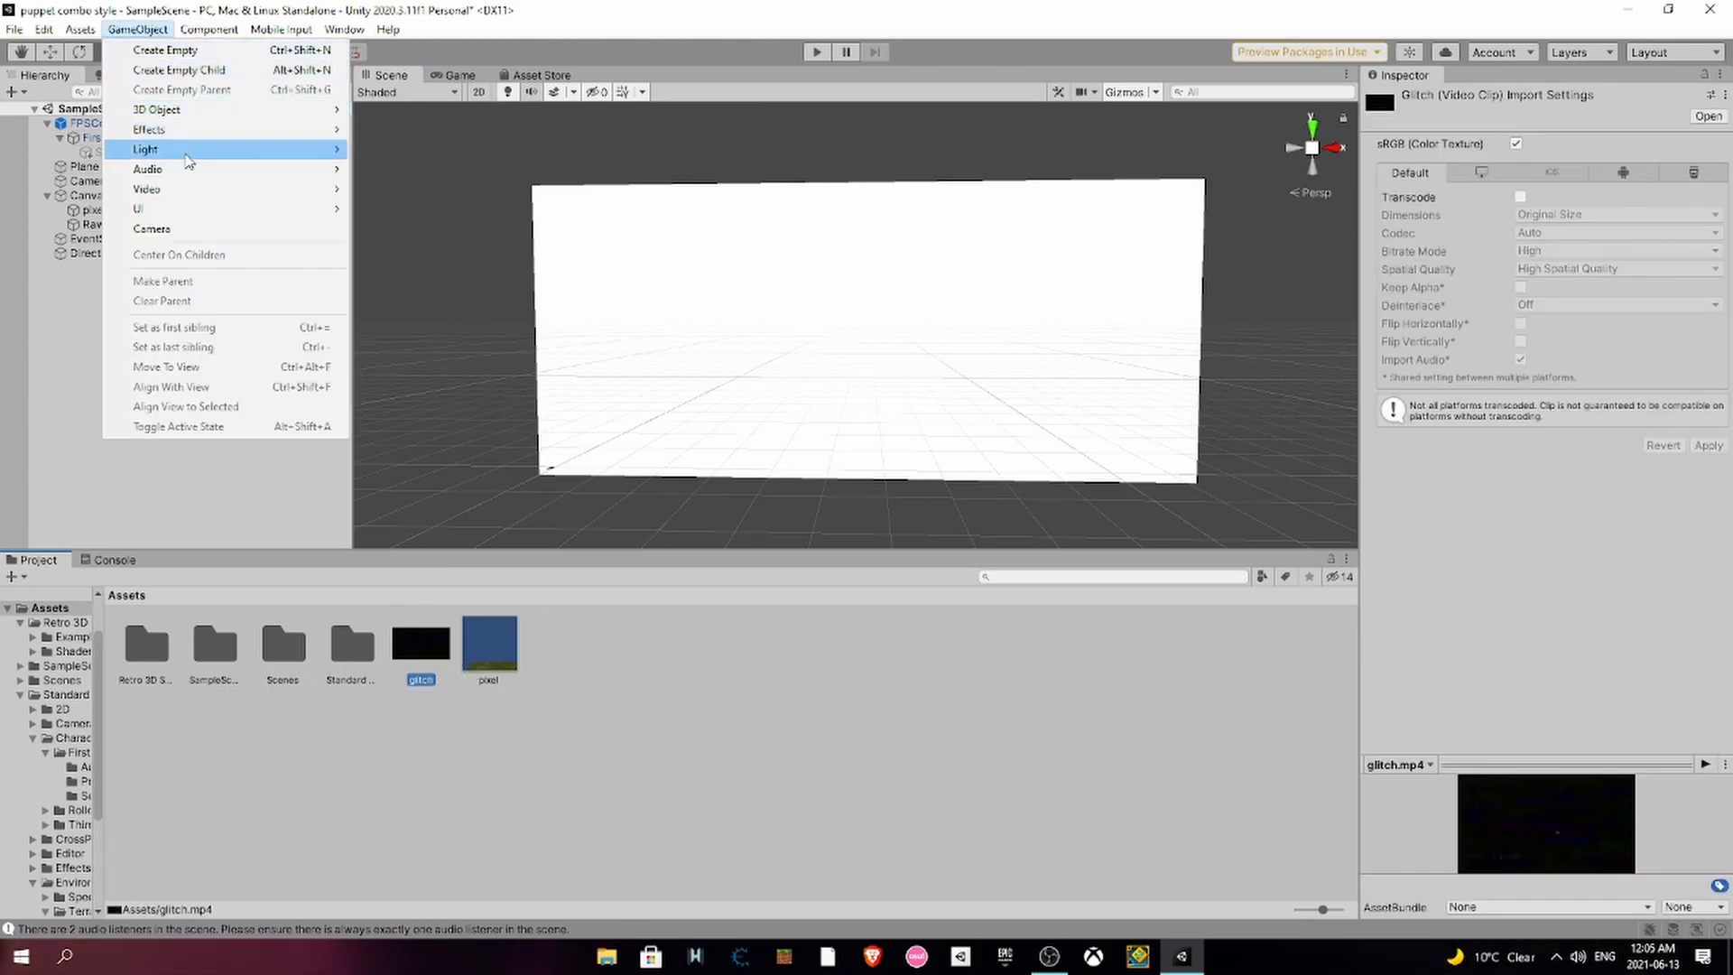
pyautogui.moveTo(340, 189)
pyautogui.click(405, 189)
# - Position the Video Player at 999, 999, 999 and assign glitch as its video clip
pyautogui.scroll(-3, 658, 284)
pyautogui.moveTo(554, 286); pyautogui.dragTo(503, 441, button='middle')
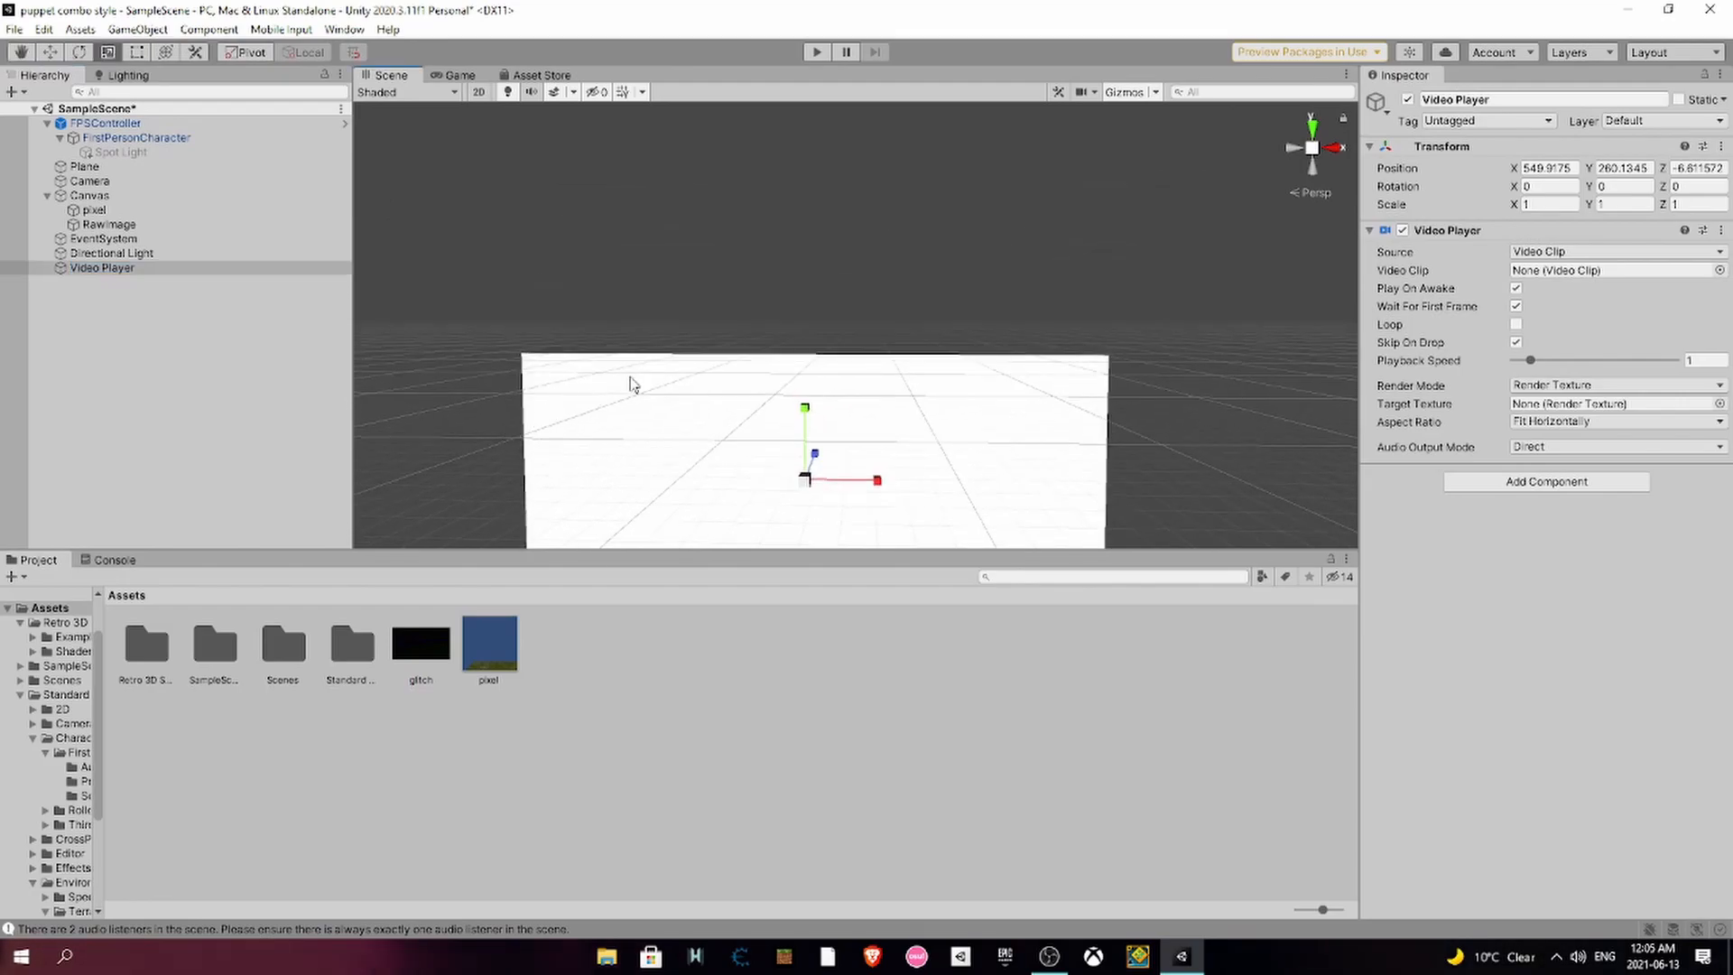
pyautogui.click(50, 51)
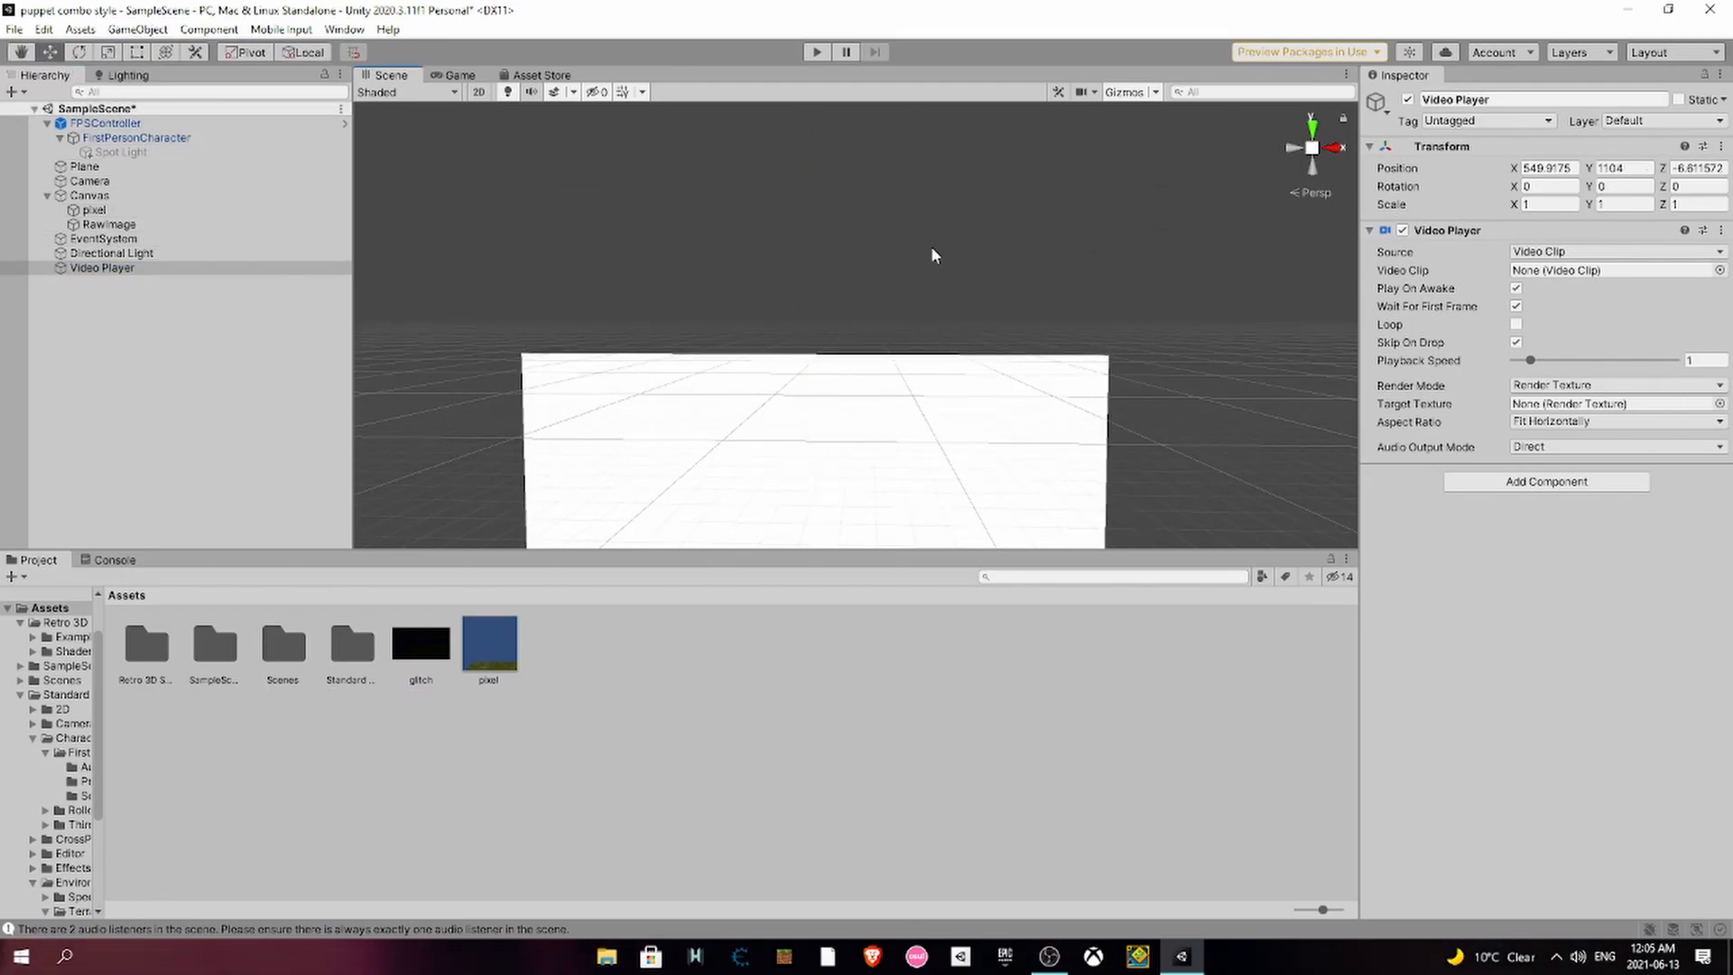
pyautogui.press('f')
pyautogui.moveTo(1341, 352); pyautogui.dragTo(883, 418, button='middle')
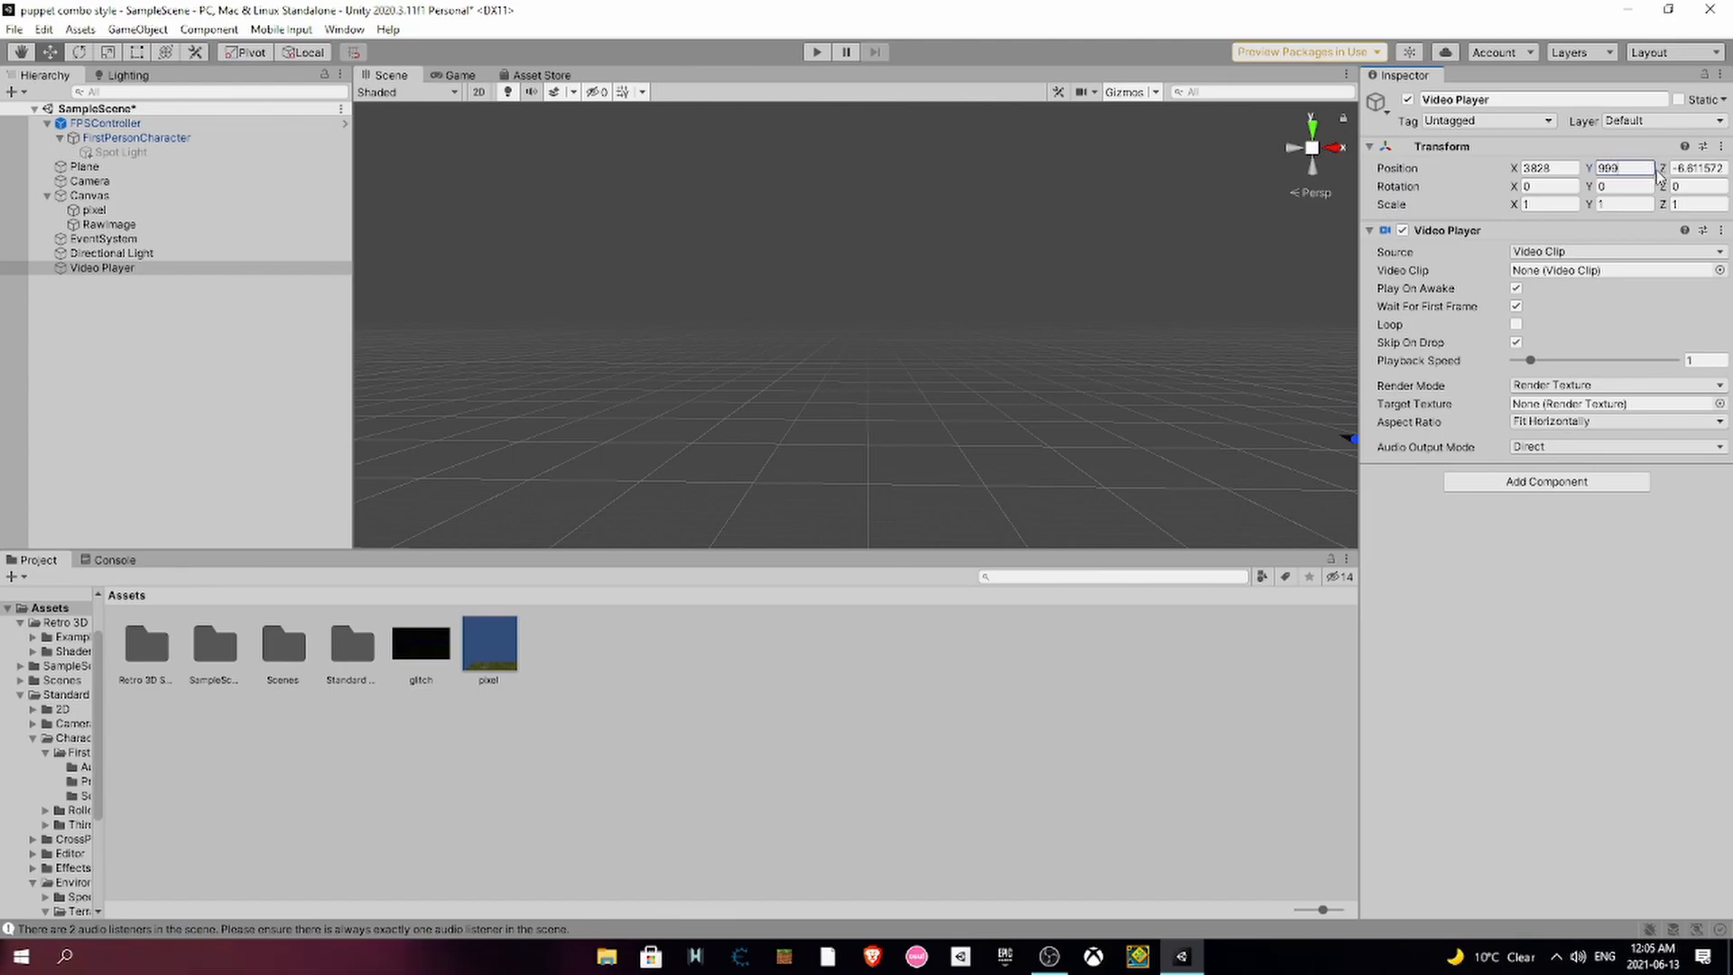
pyautogui.click(1701, 169)
pyautogui.write('999')
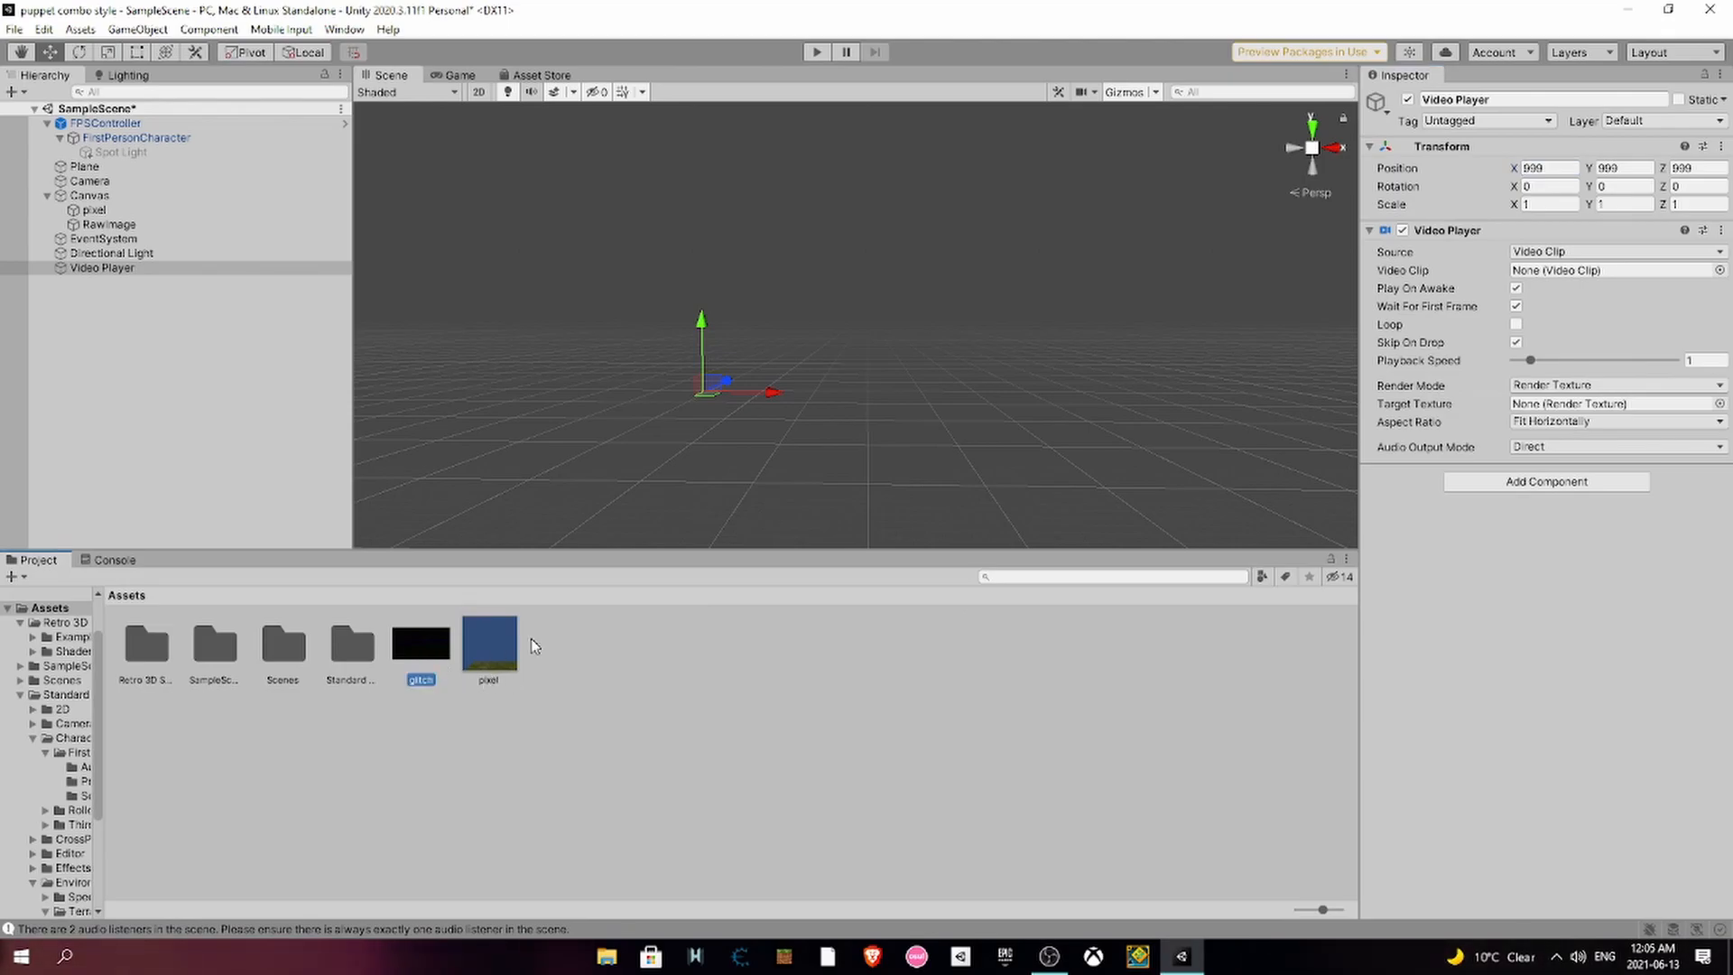
pyautogui.moveTo(1443, 350); pyautogui.dragTo(1526, 271)
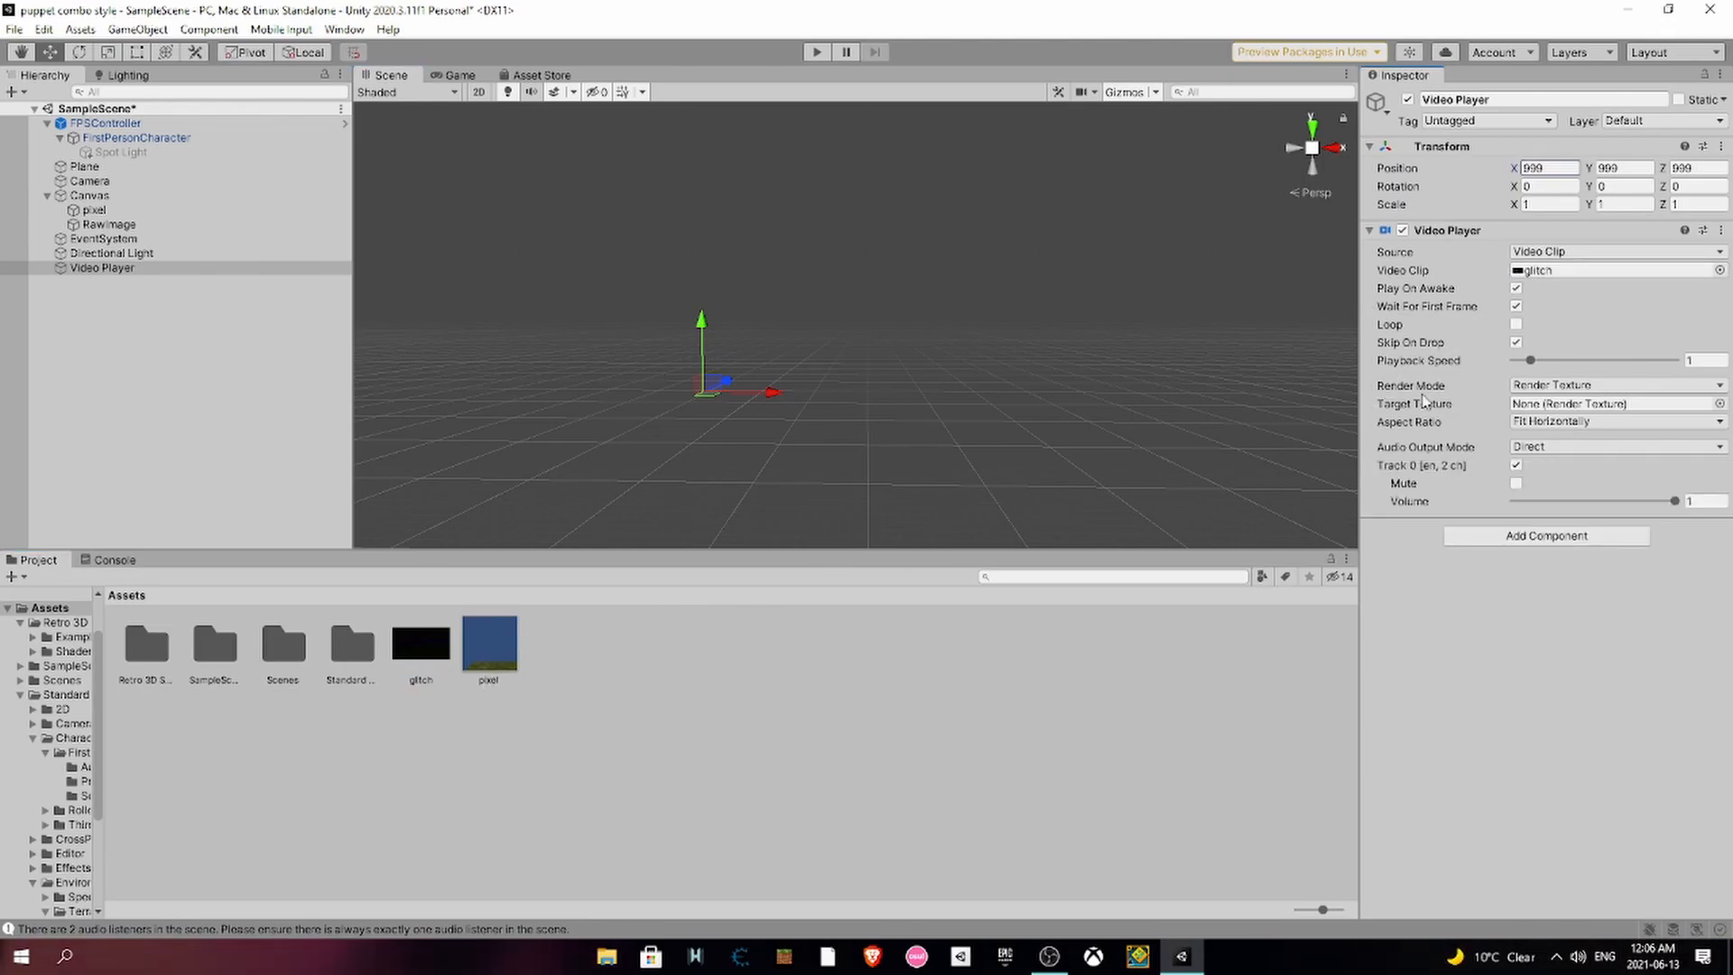
# - Create a render texture named video in the Assets folder
pyautogui.click(982, 704)
pyautogui.rightClick(982, 704)
pyautogui.moveTo(1052, 237)
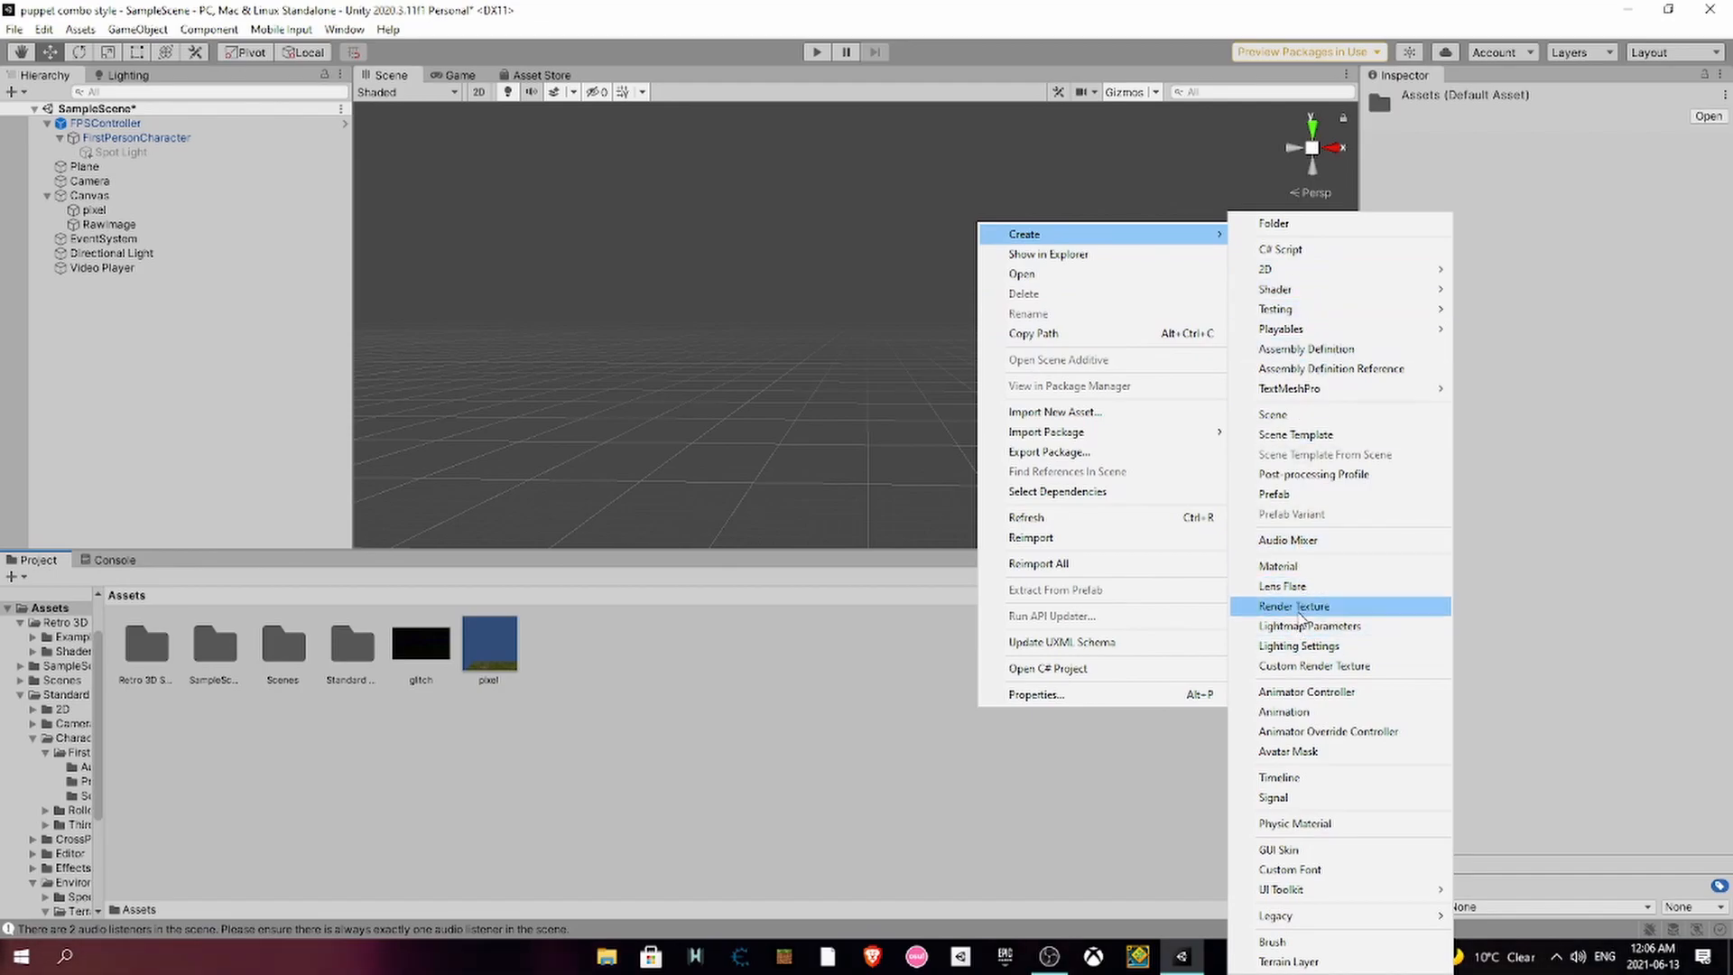
pyautogui.click(1294, 605)
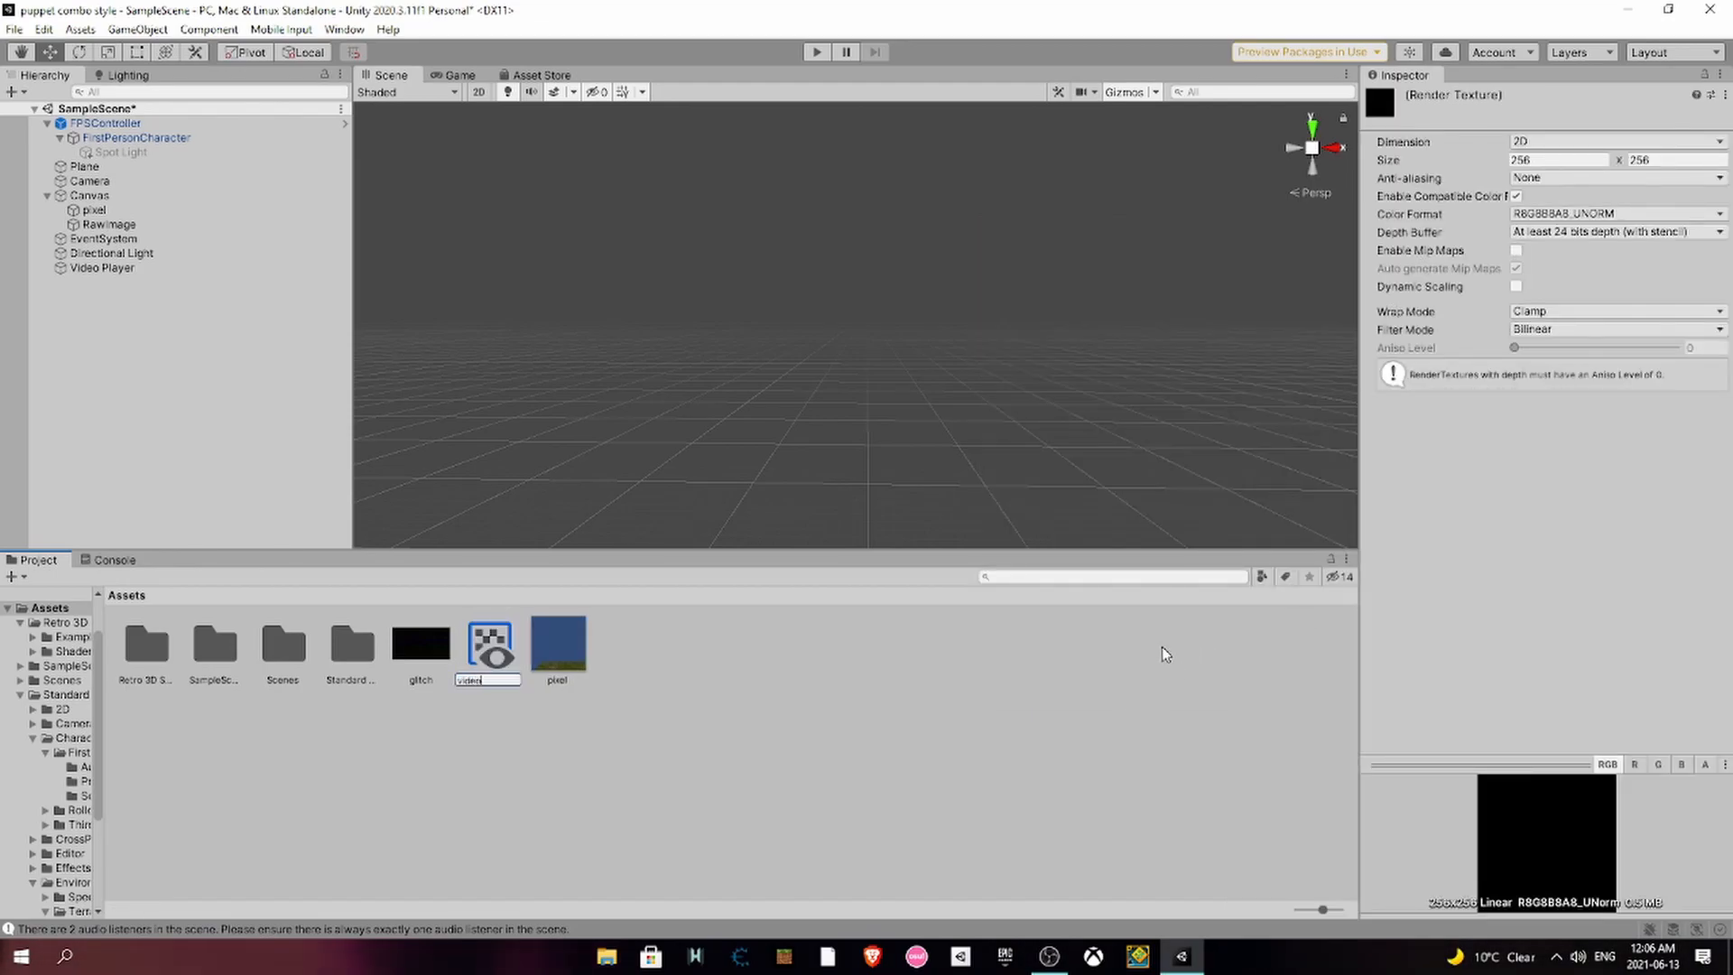
pyautogui.press('Return')
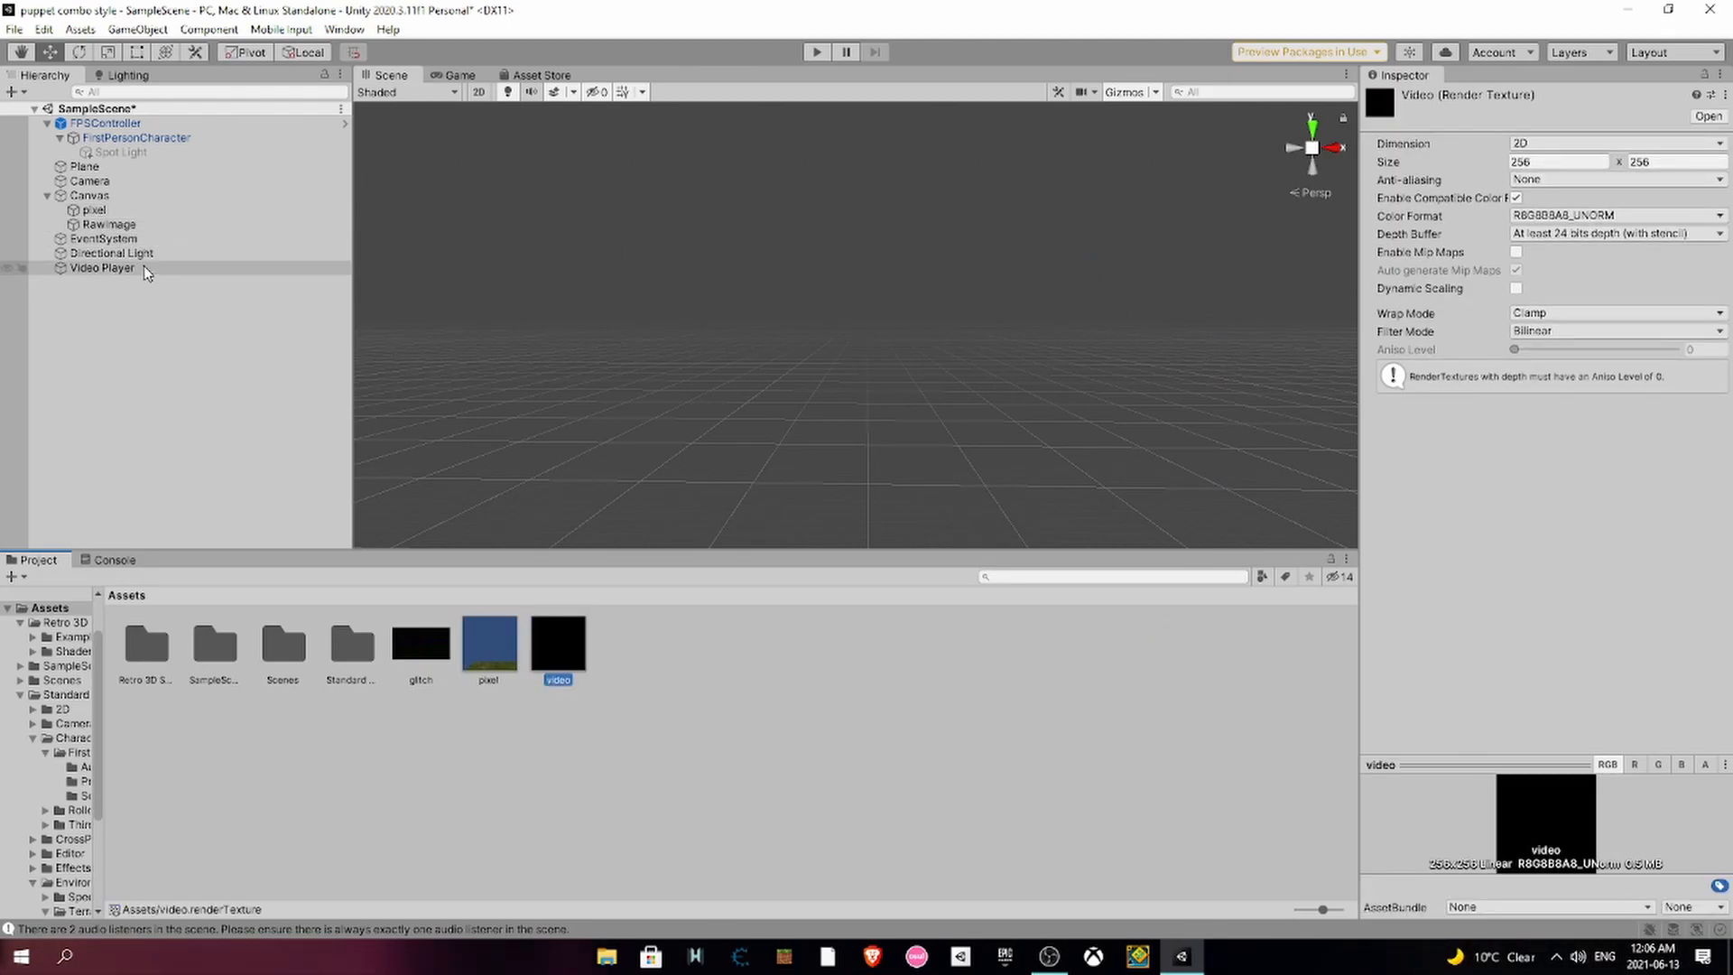
# - Assign the video render texture as the Video Player's target texture
pyautogui.click(102, 268)
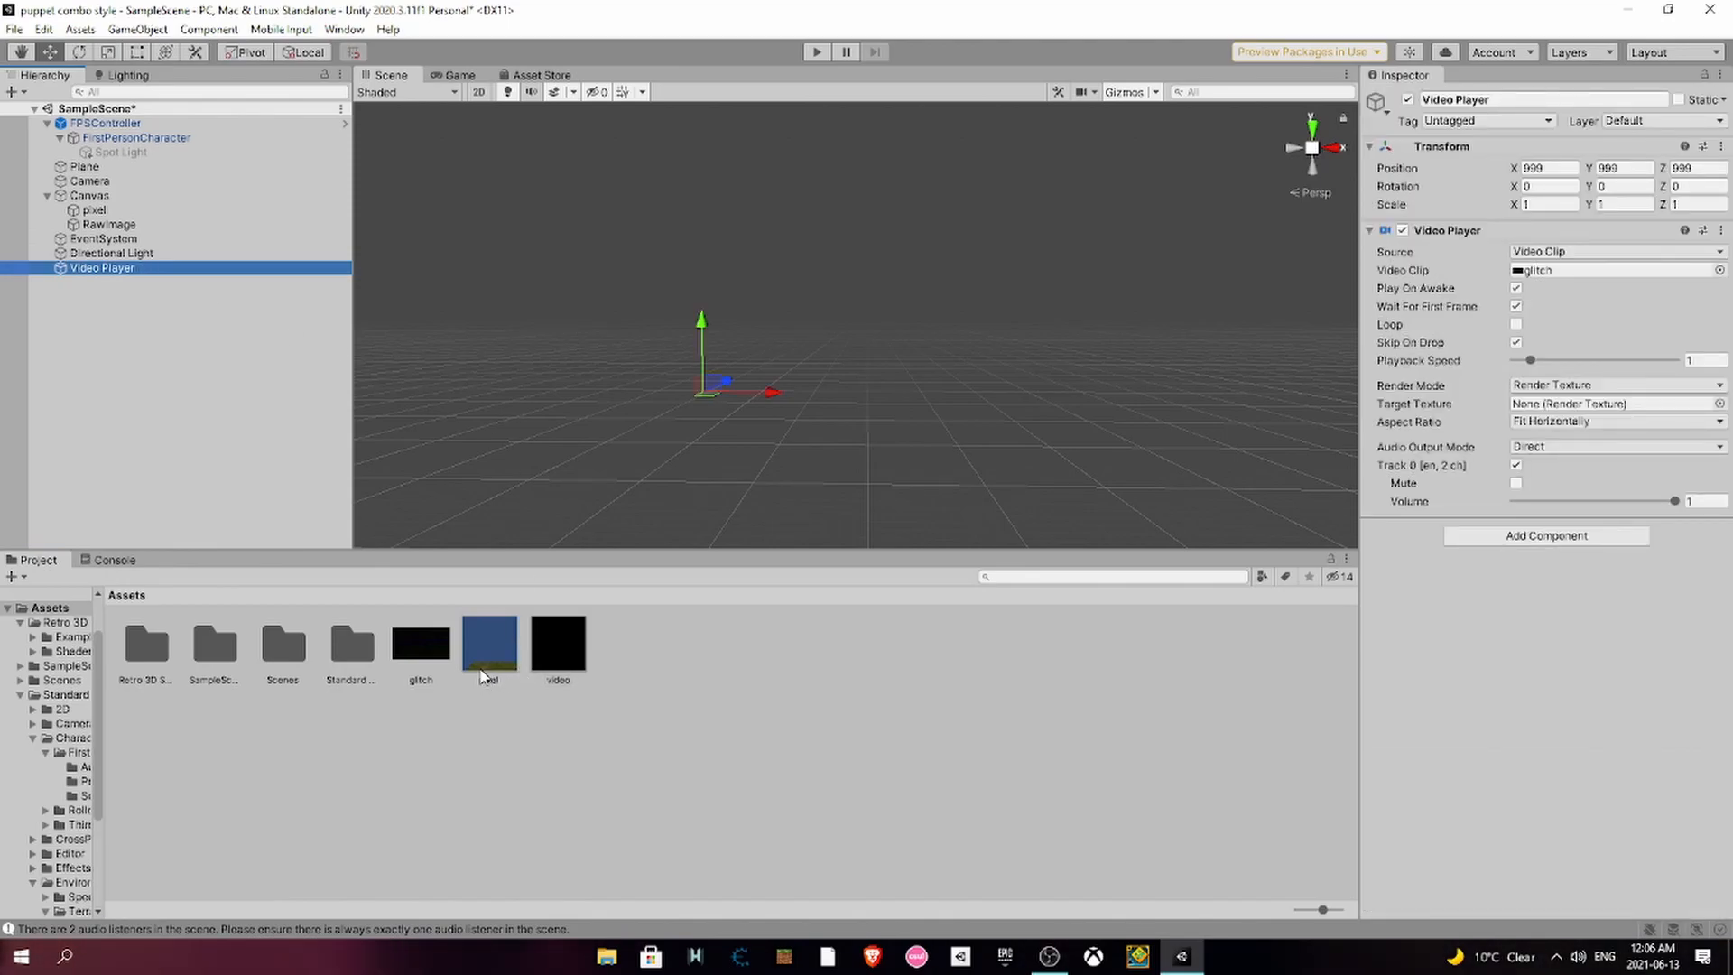
pyautogui.moveTo(533, 647); pyautogui.dragTo(1613, 408)
pyautogui.moveTo(1068, 326); pyautogui.dragTo(495, 352, button='right')
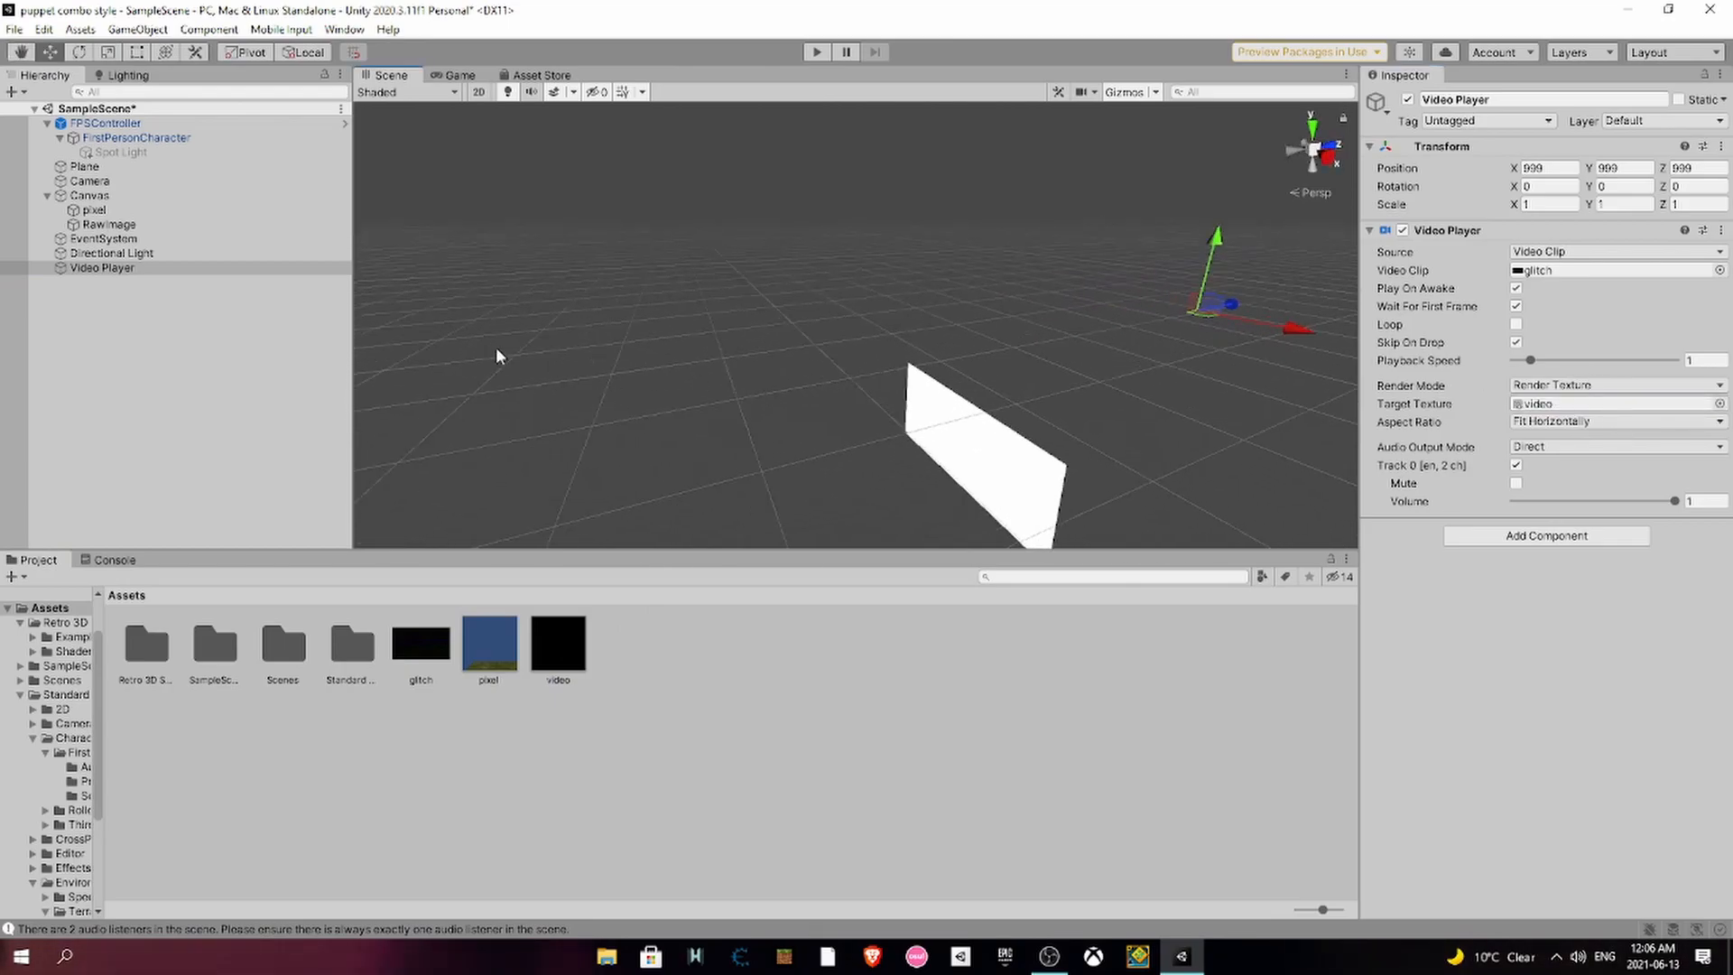
# - Apply the video render texture as the texture of the new RawImage on the canvas
pyautogui.click(118, 226)
pyautogui.moveTo(558, 643); pyautogui.dragTo(711, 601)
pyautogui.moveTo(1507, 426); pyautogui.dragTo(1535, 430)
pyautogui.scroll(5, 901, 494)
pyautogui.moveTo(1012, 149); pyautogui.dragTo(1300, 208, button='right')
pyautogui.scroll(3, 795, 494)
pyautogui.moveTo(786, 493); pyautogui.dragTo(1261, 279, button='middle')
pyautogui.scroll(3, 916, 477)
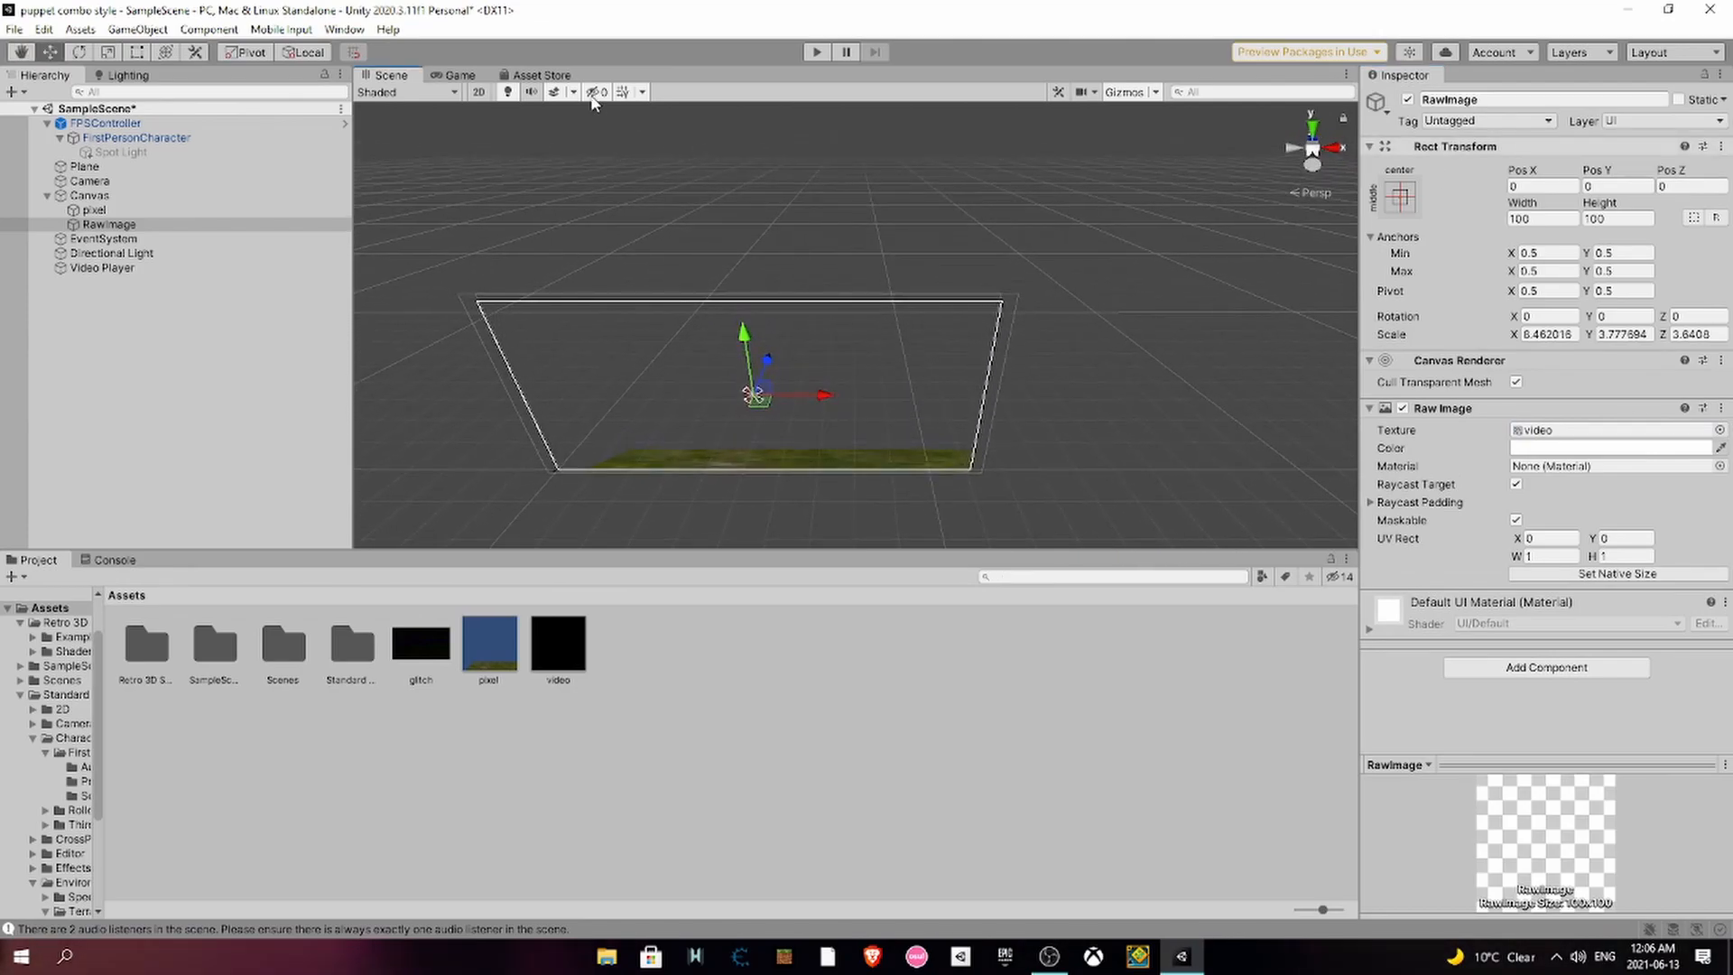
# - Show the Game view, enable Loop on the Video Player, and select the RawImage
pyautogui.click(460, 75)
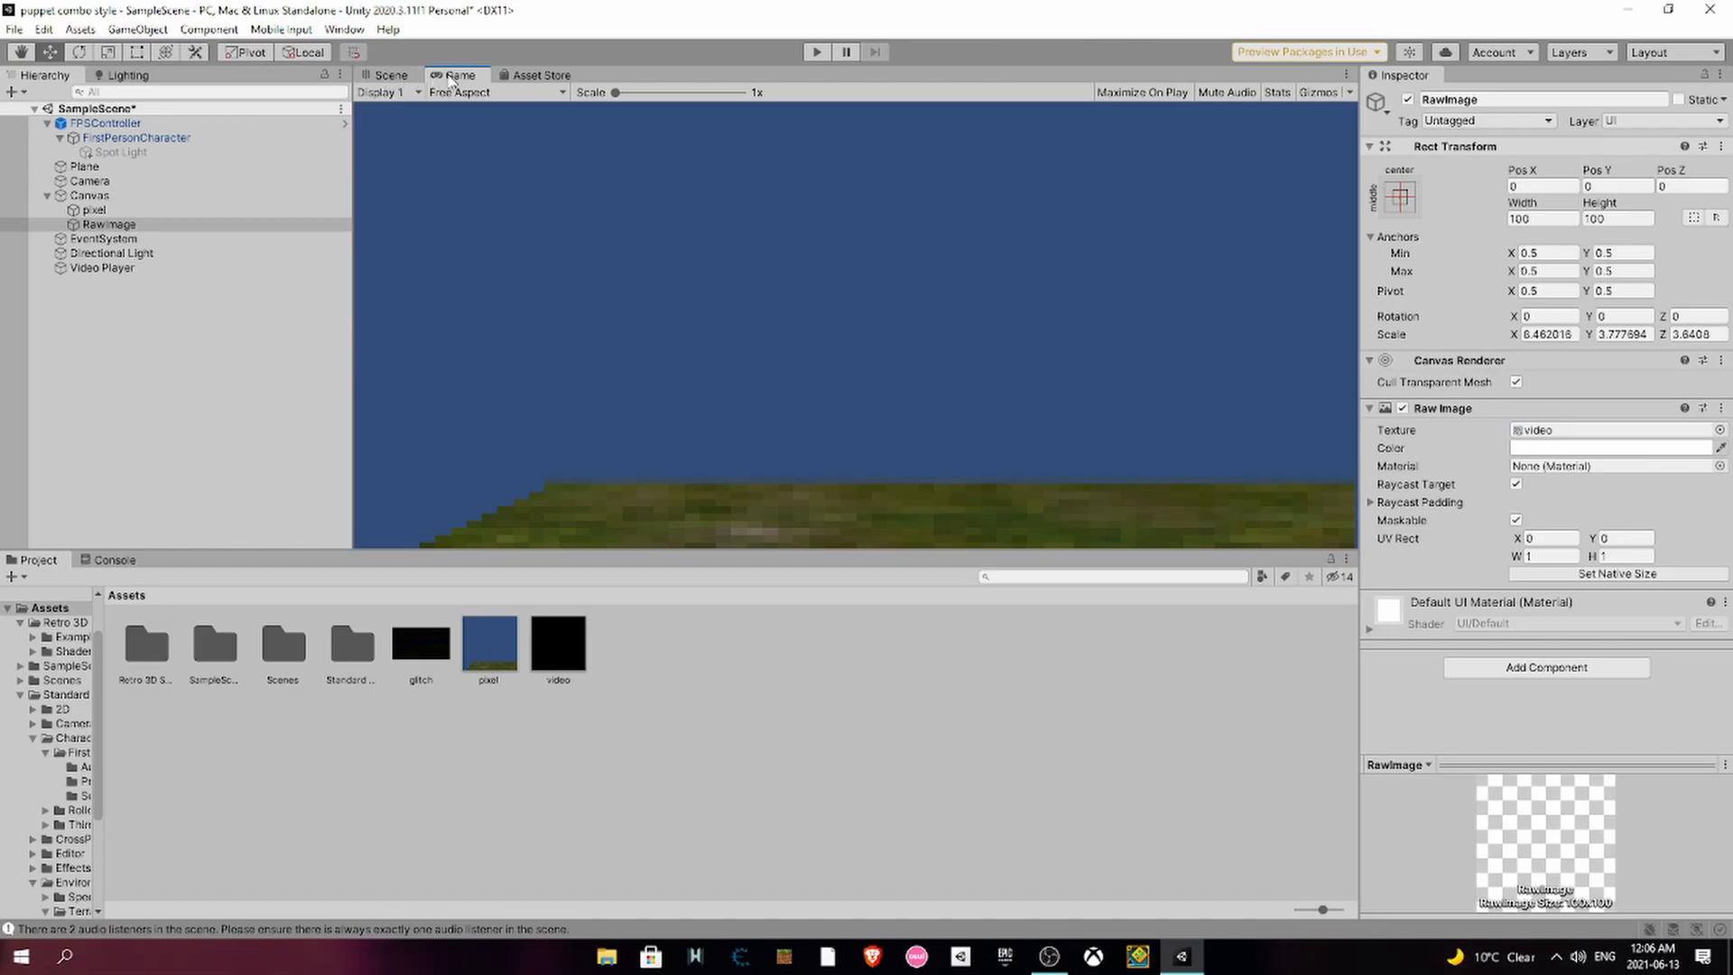
pyautogui.click(185, 268)
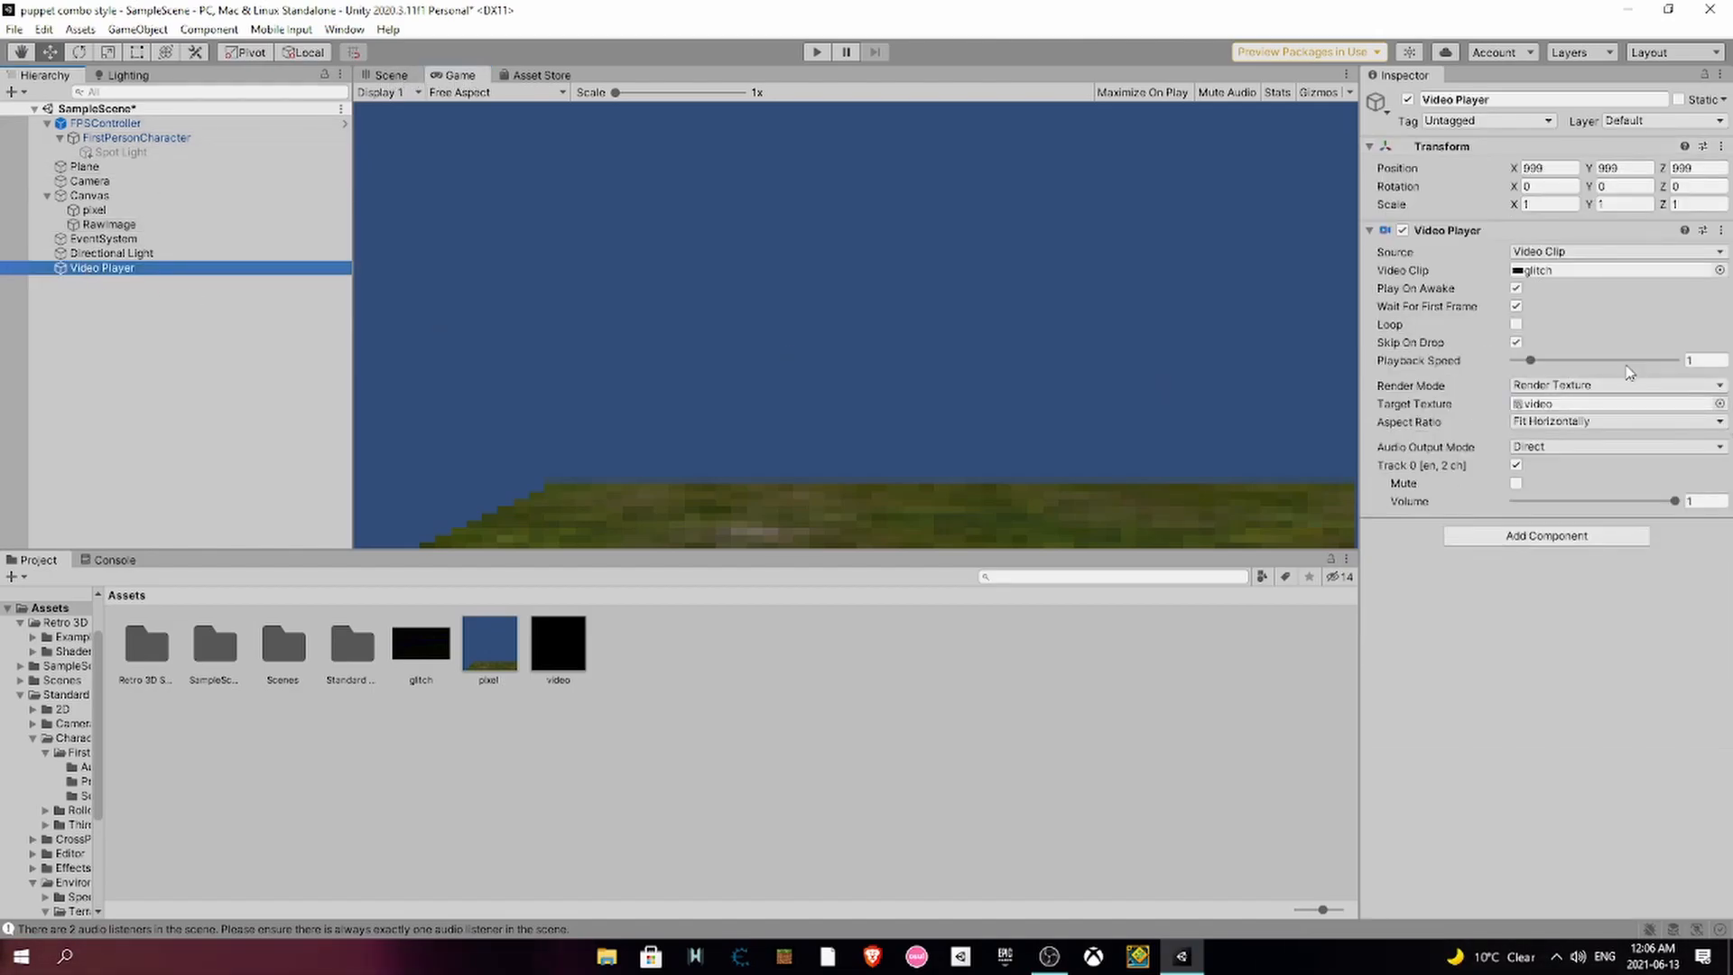
pyautogui.click(1517, 324)
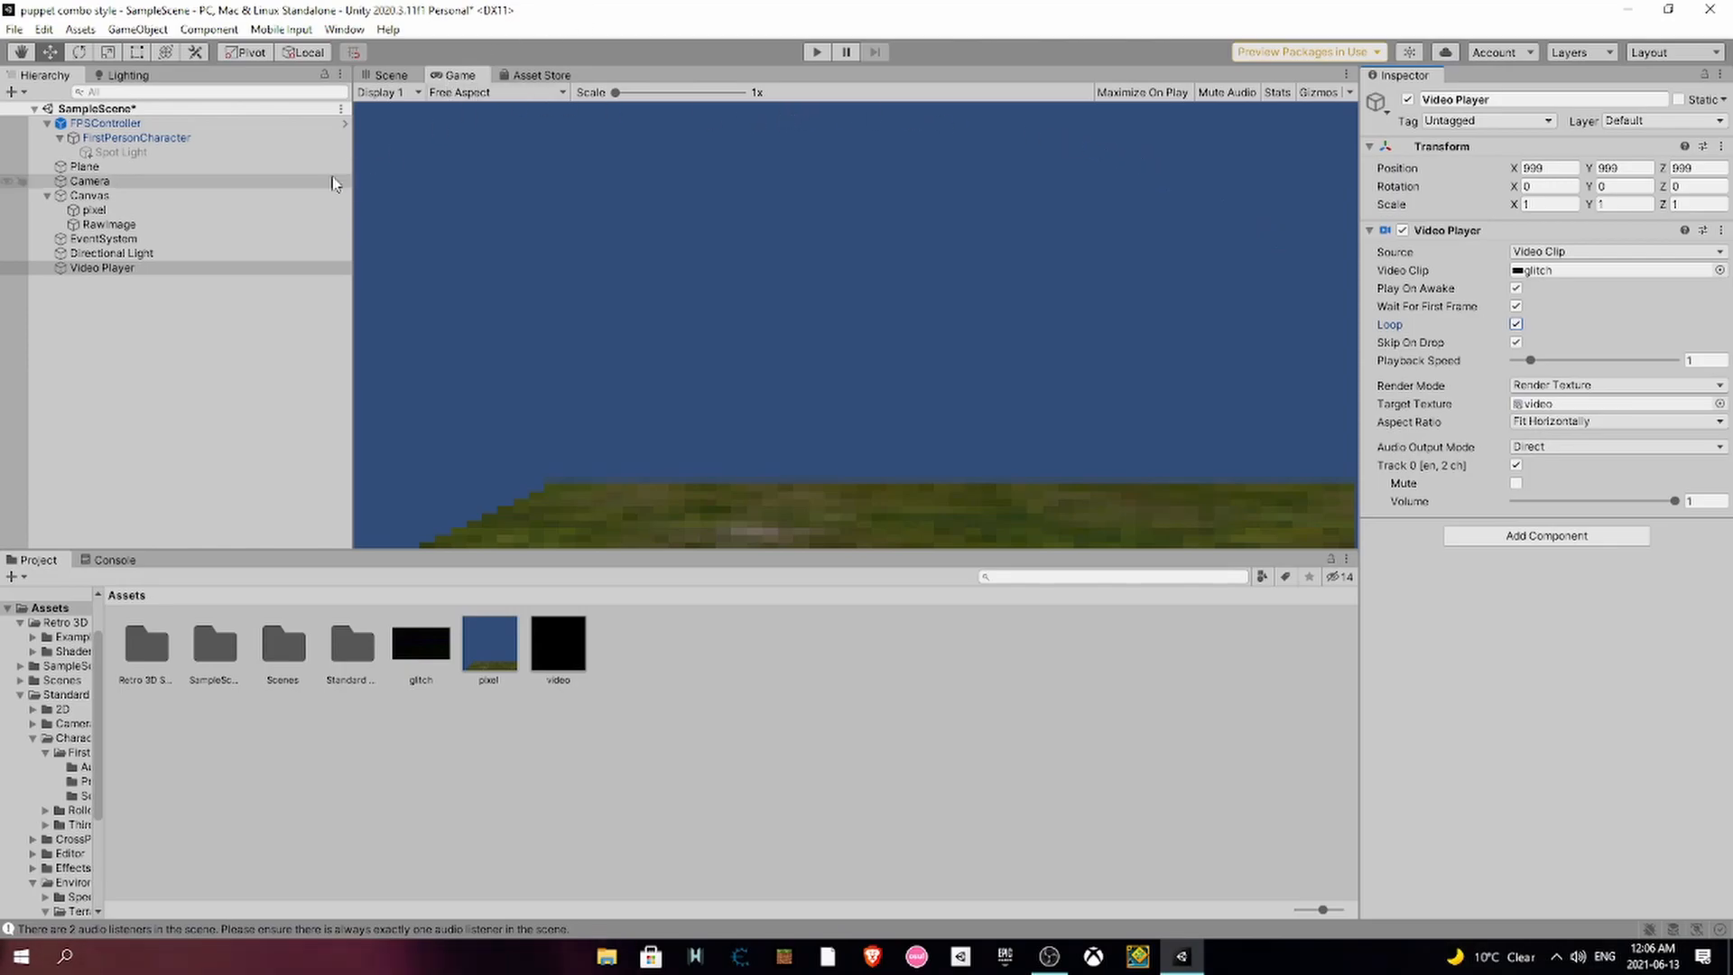
pyautogui.click(154, 225)
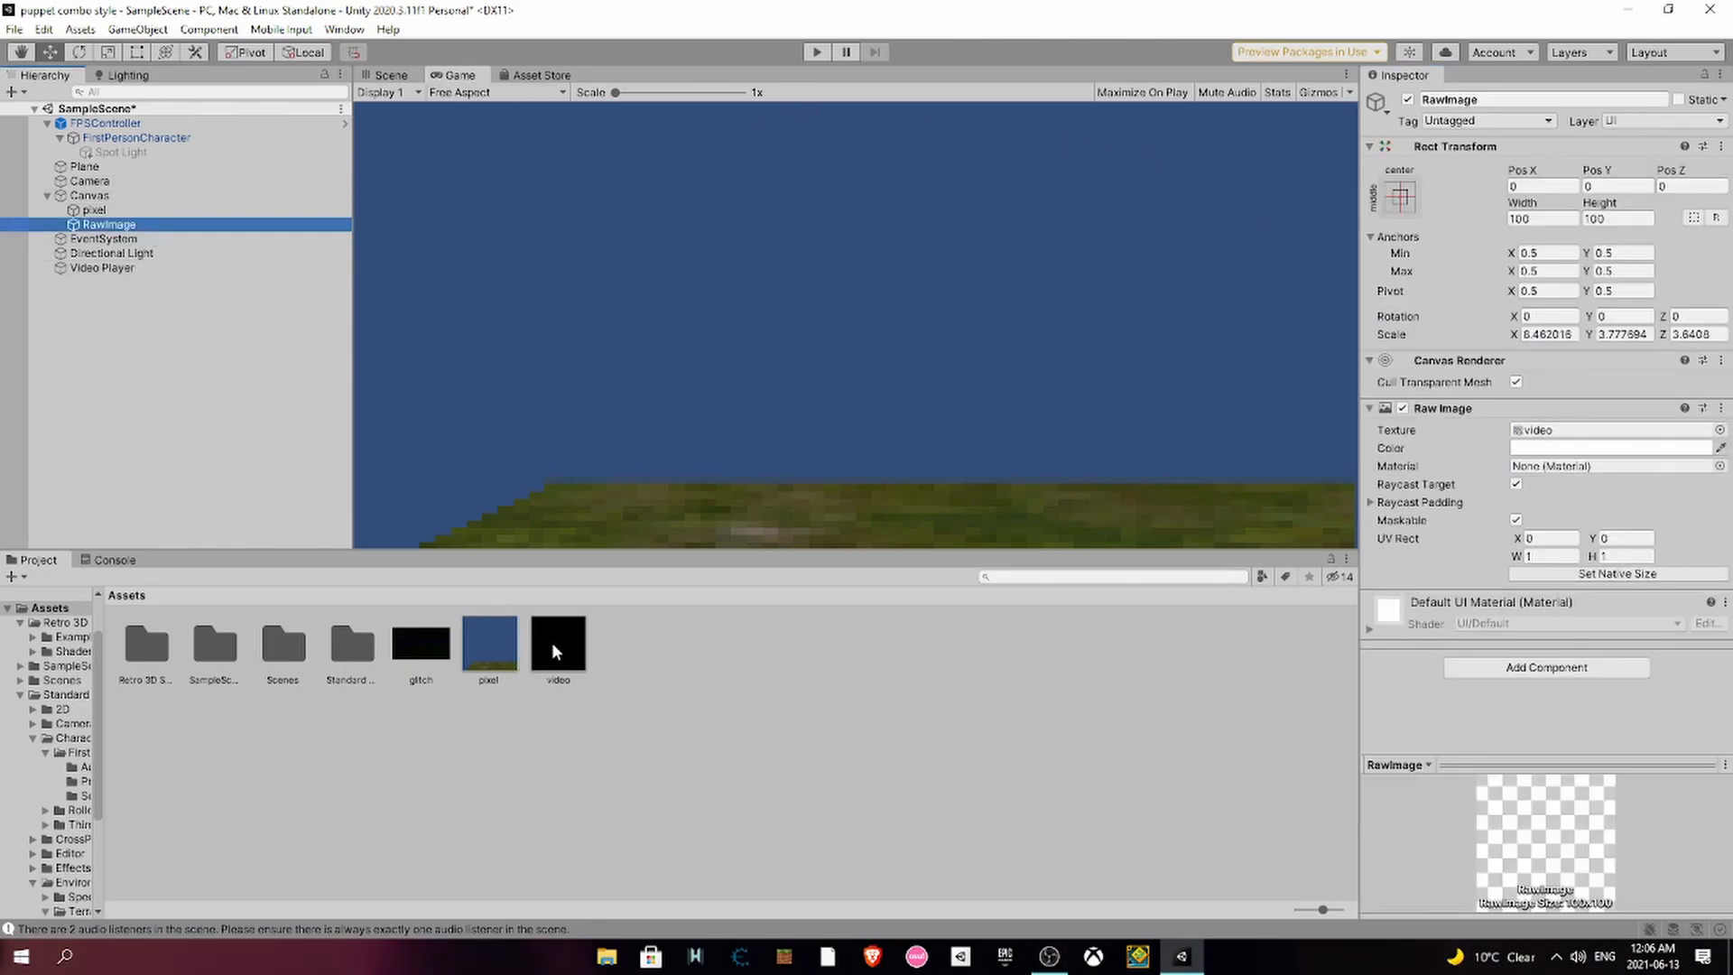
# - Play-test the scene to check the glitch video overlay, stop it, and return to the Scene view
pyautogui.click(817, 52)
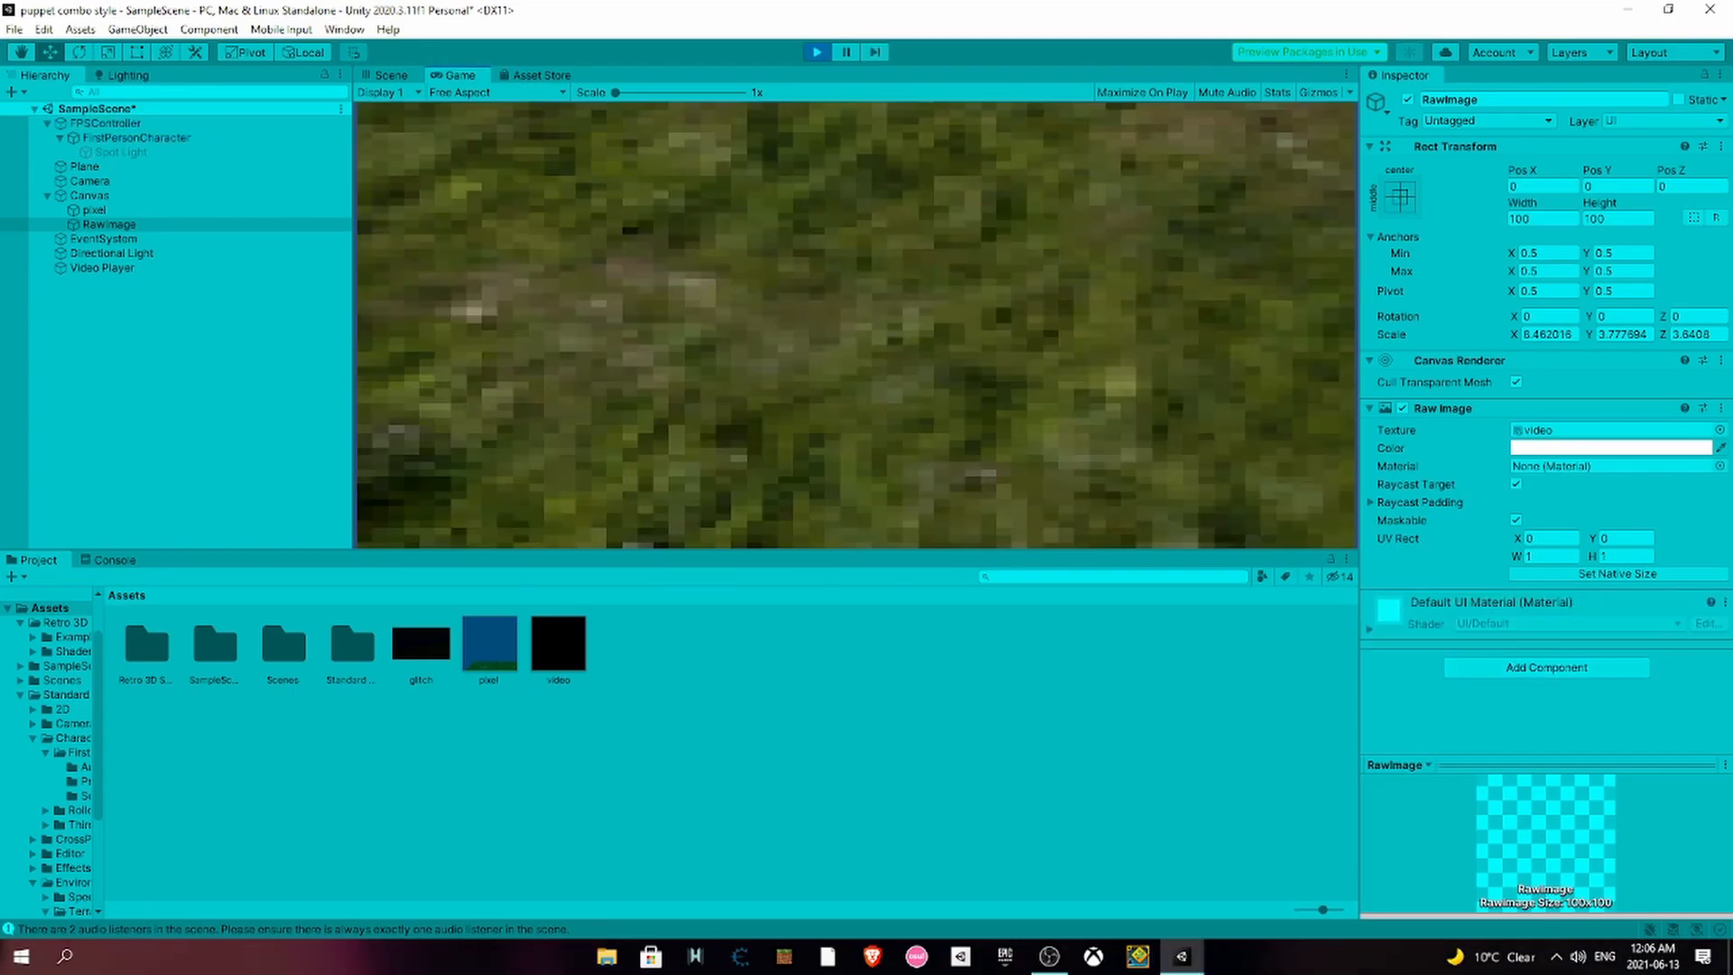
pyautogui.click(818, 53)
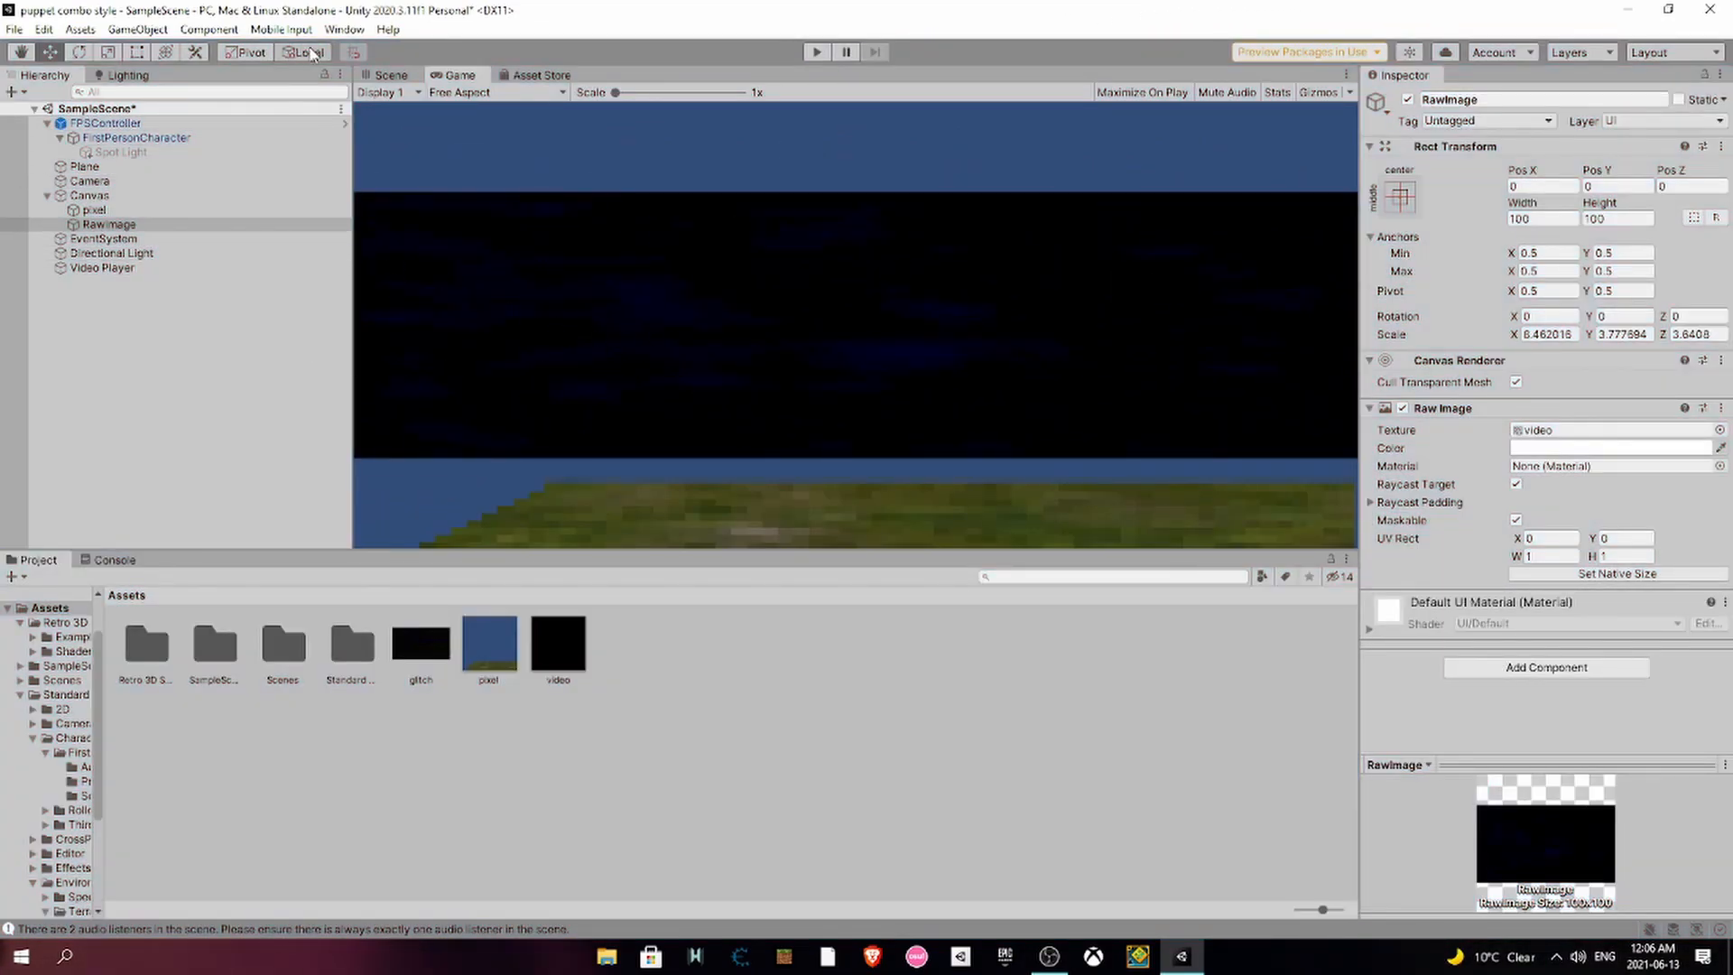
pyautogui.click(382, 76)
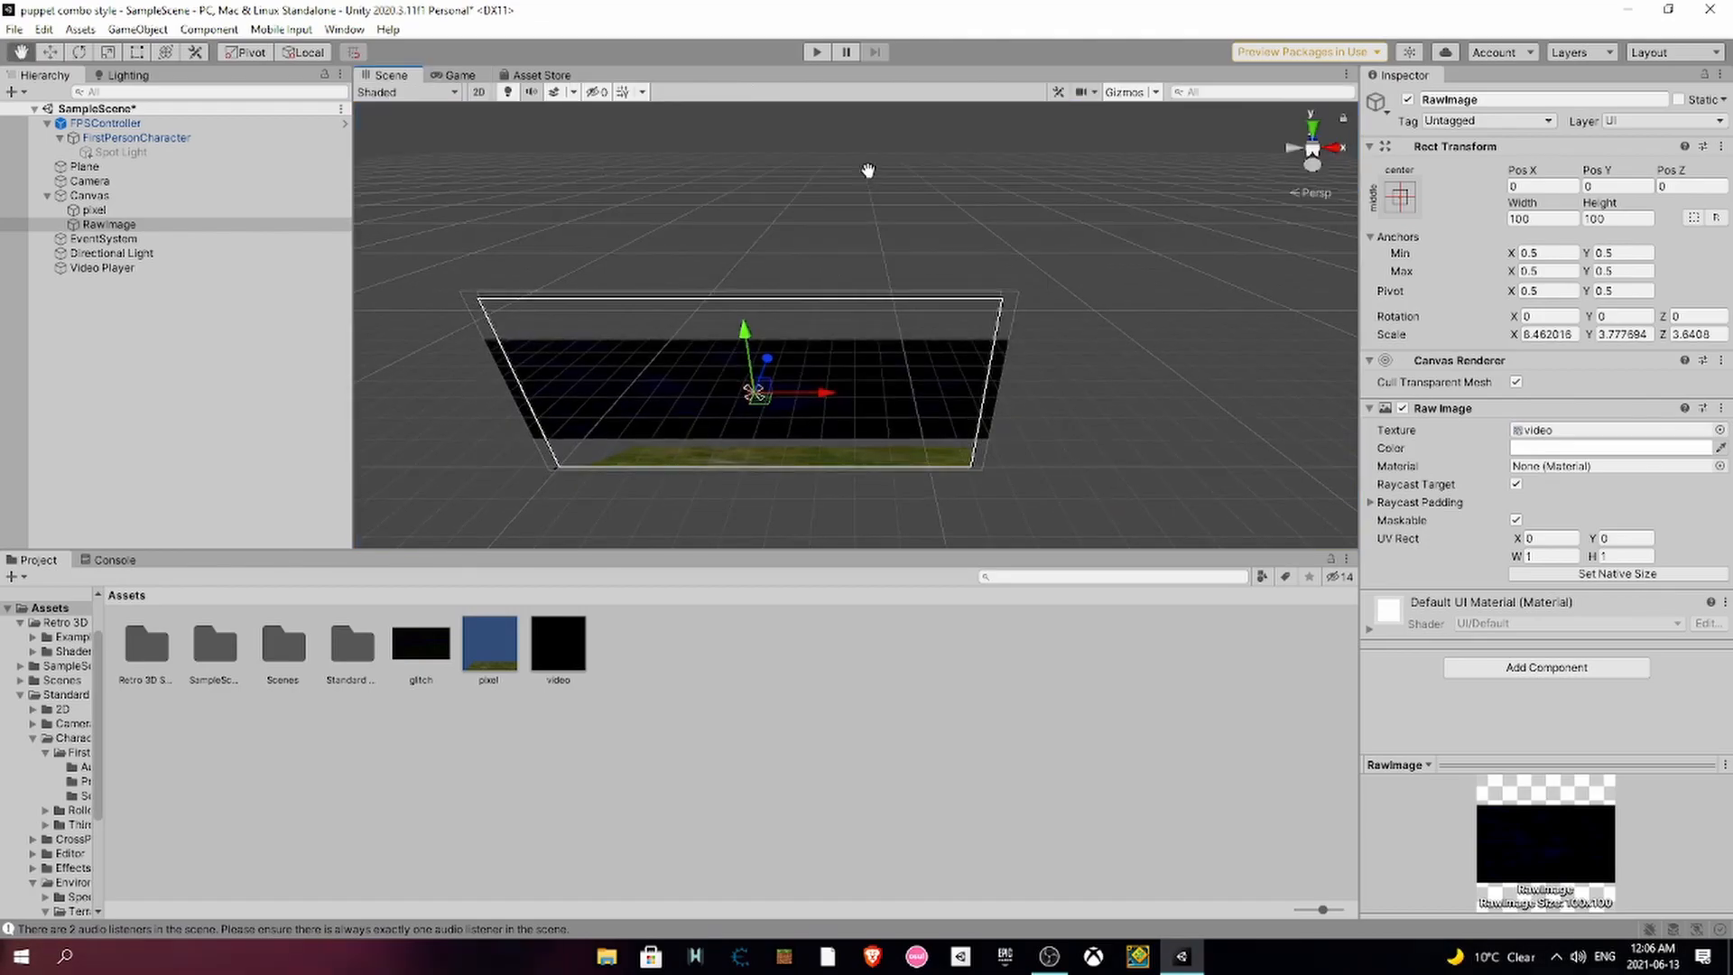
# - Stretch the RawImage vertically to a Y scale of about 7.25 so it covers the whole canvas
pyautogui.click(110, 51)
pyautogui.moveTo(747, 330); pyautogui.dragTo(743, 267)
pyautogui.moveTo(984, 478); pyautogui.dragTo(975, 379, button='right')
# - Make the RawImage semi-transparent by lowering its color's alpha to about 51, and deselect it
pyautogui.click(1591, 448)
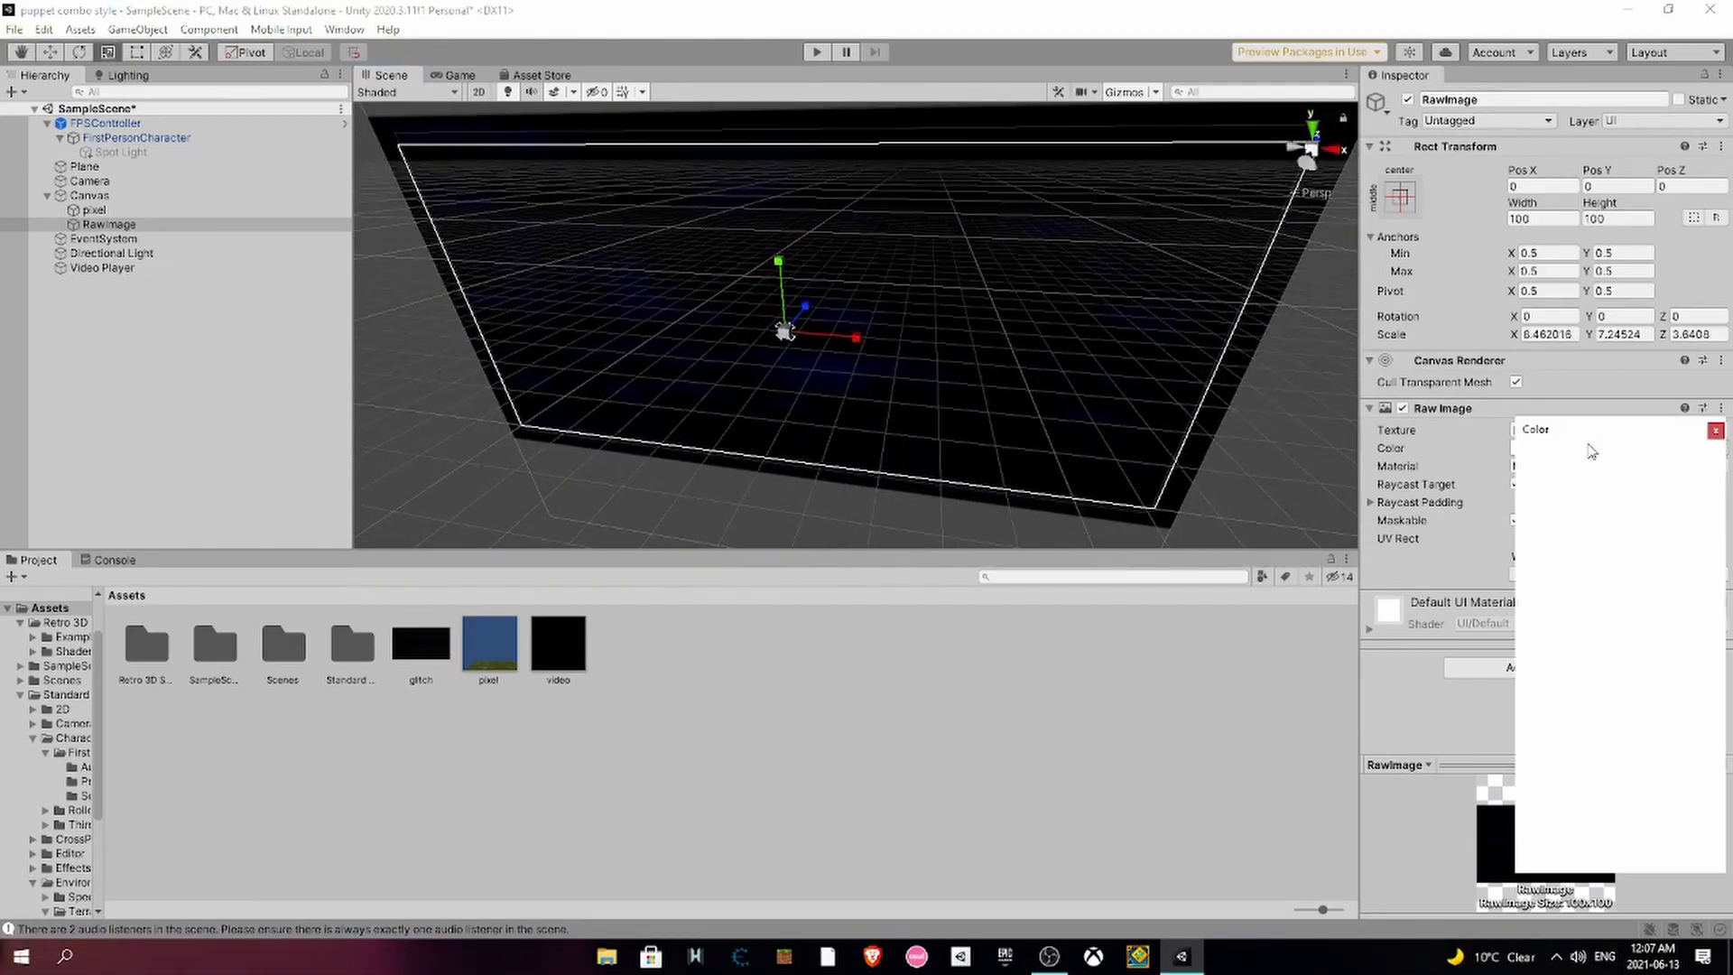
pyautogui.moveTo(1664, 798); pyautogui.dragTo(1591, 798)
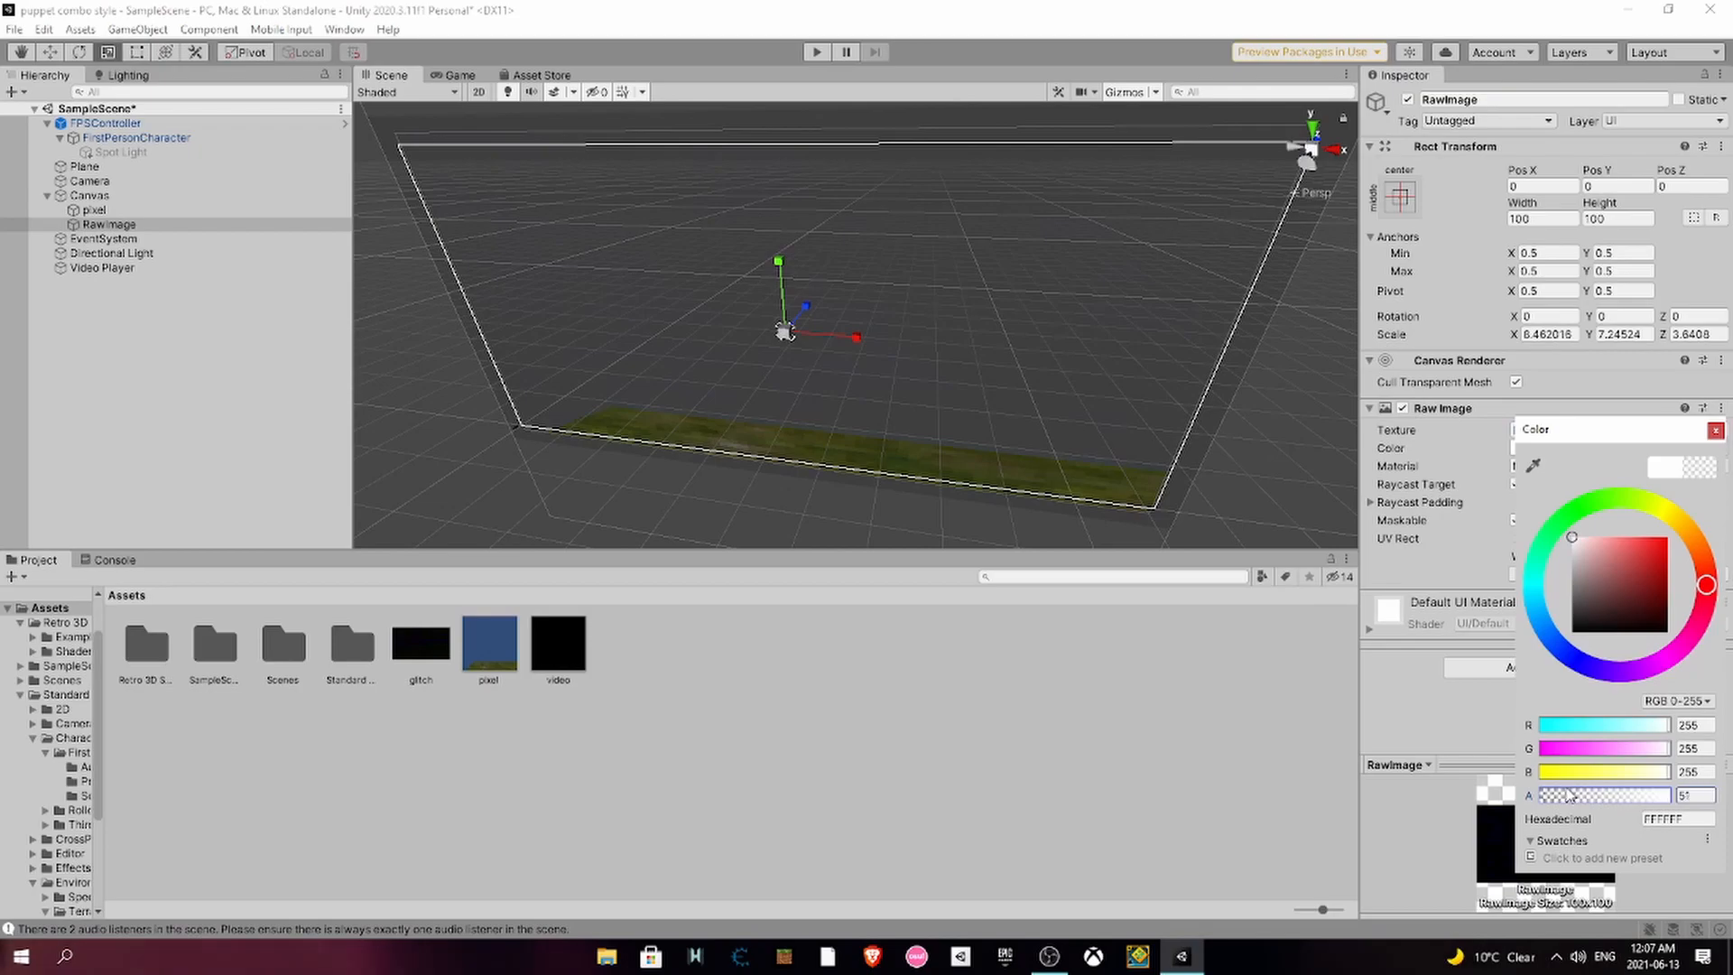
pyautogui.click(1715, 431)
pyautogui.click(1230, 813)
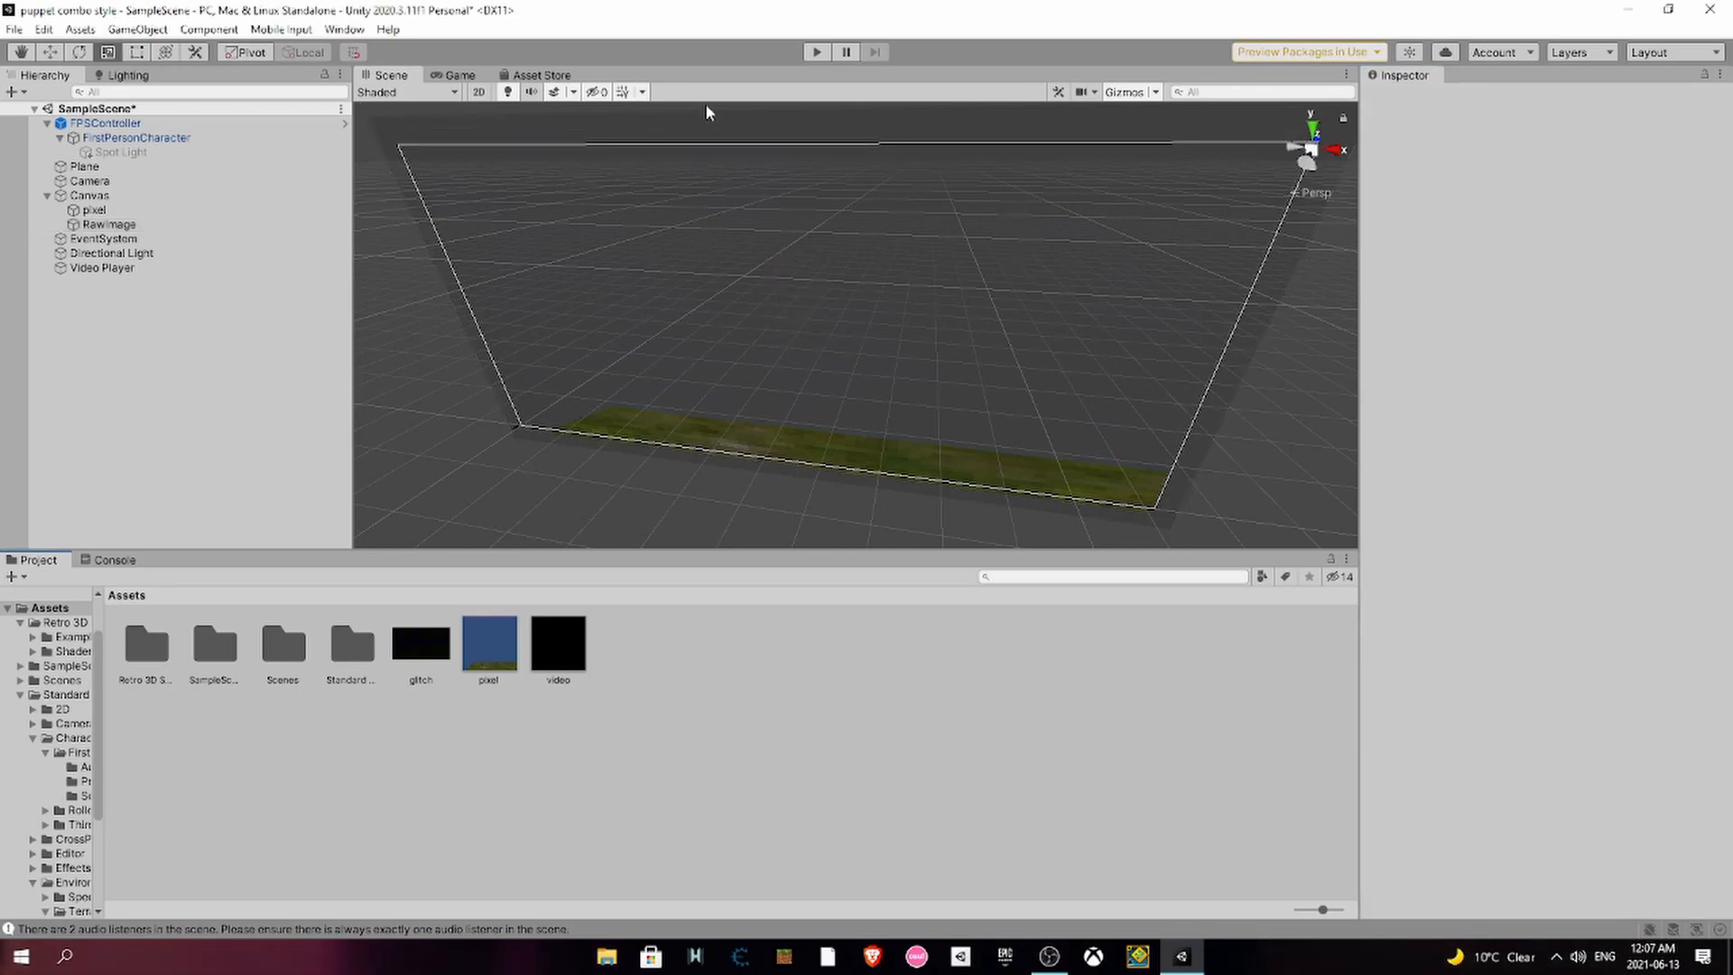
# - Play-test the scene with the semi-transparent video overlay and stop it
pyautogui.click(816, 52)
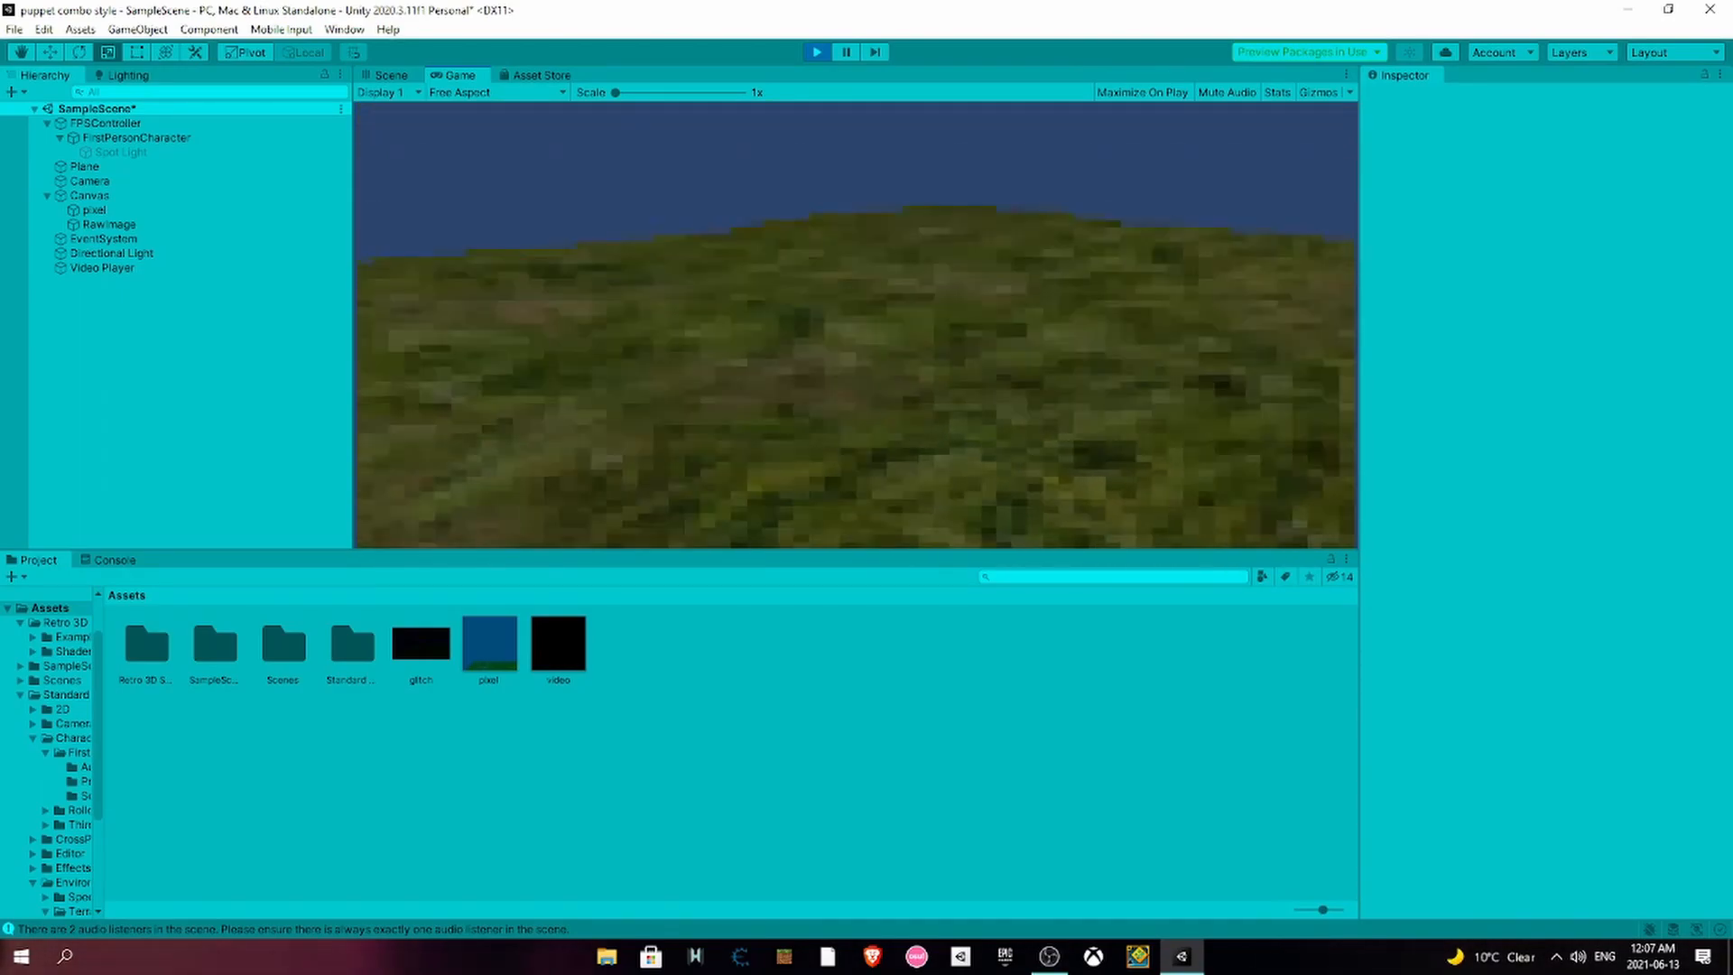
pyautogui.press('Escape')
pyautogui.click(820, 53)
# - Move the grass Plane along the Z axis to a Z position of about -8.48
pyautogui.moveTo(919, 442); pyautogui.dragTo(993, 424, button='right')
pyautogui.scroll(-3, 720, 289)
pyautogui.scroll(8, 737, 354)
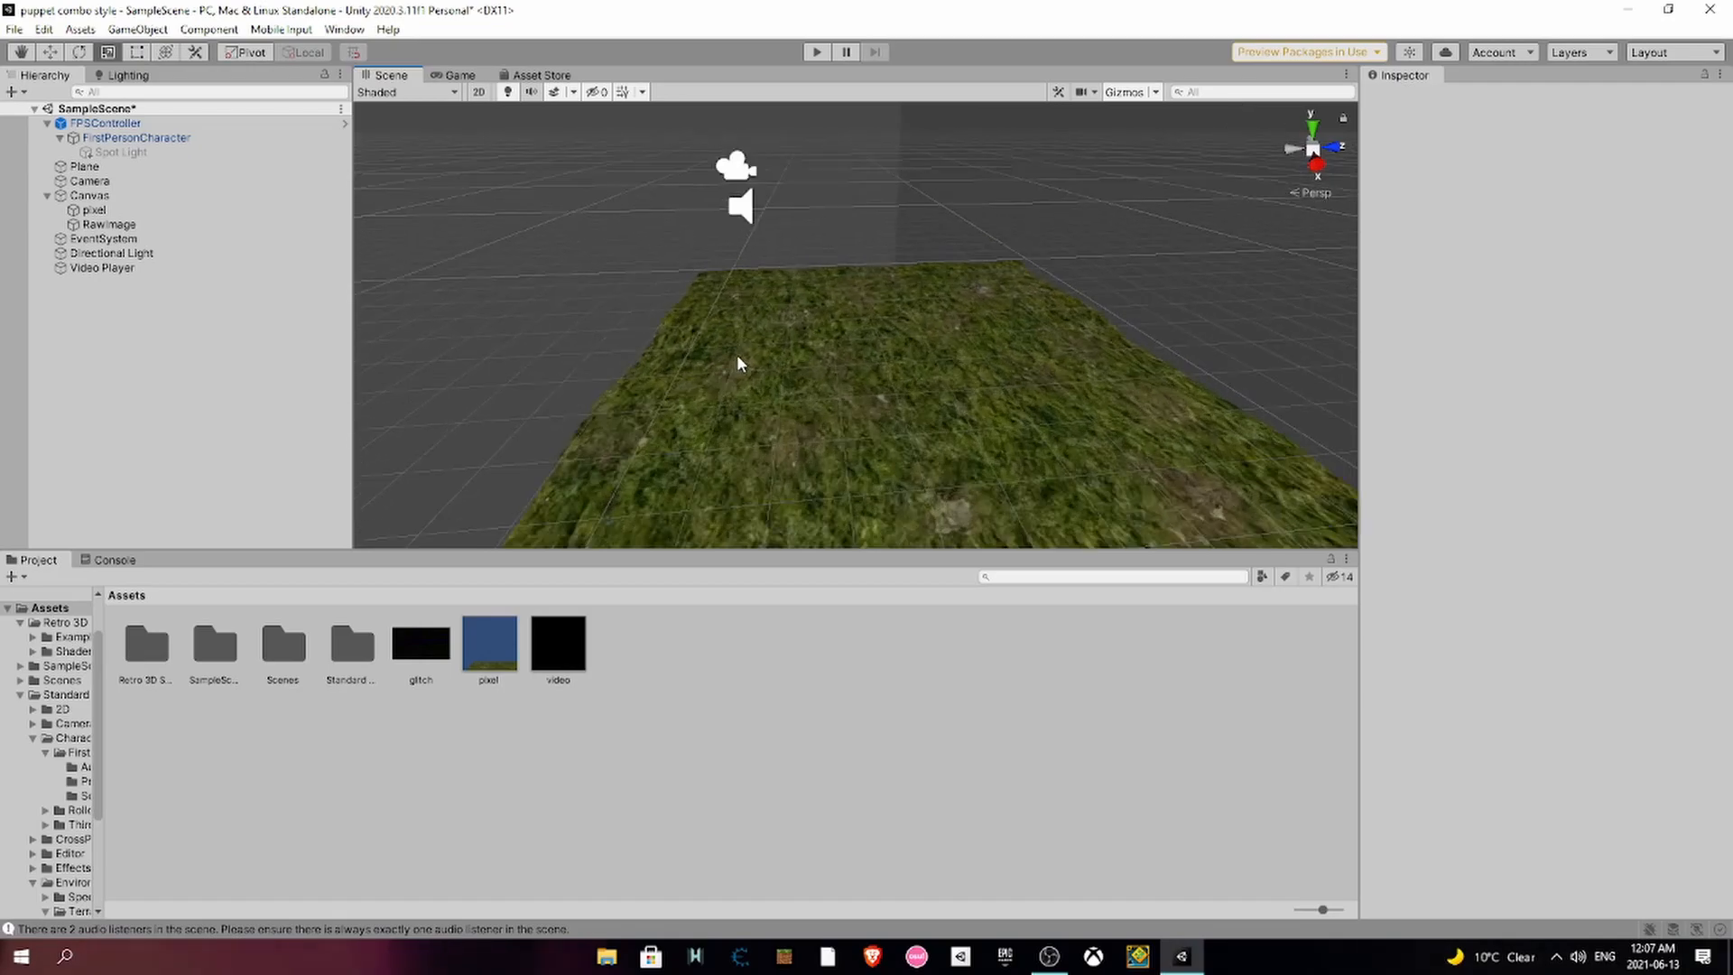
pyautogui.moveTo(788, 402); pyautogui.dragTo(792, 412, button='right')
pyautogui.moveTo(1006, 465); pyautogui.dragTo(863, 403, button='right')
pyautogui.click(863, 403)
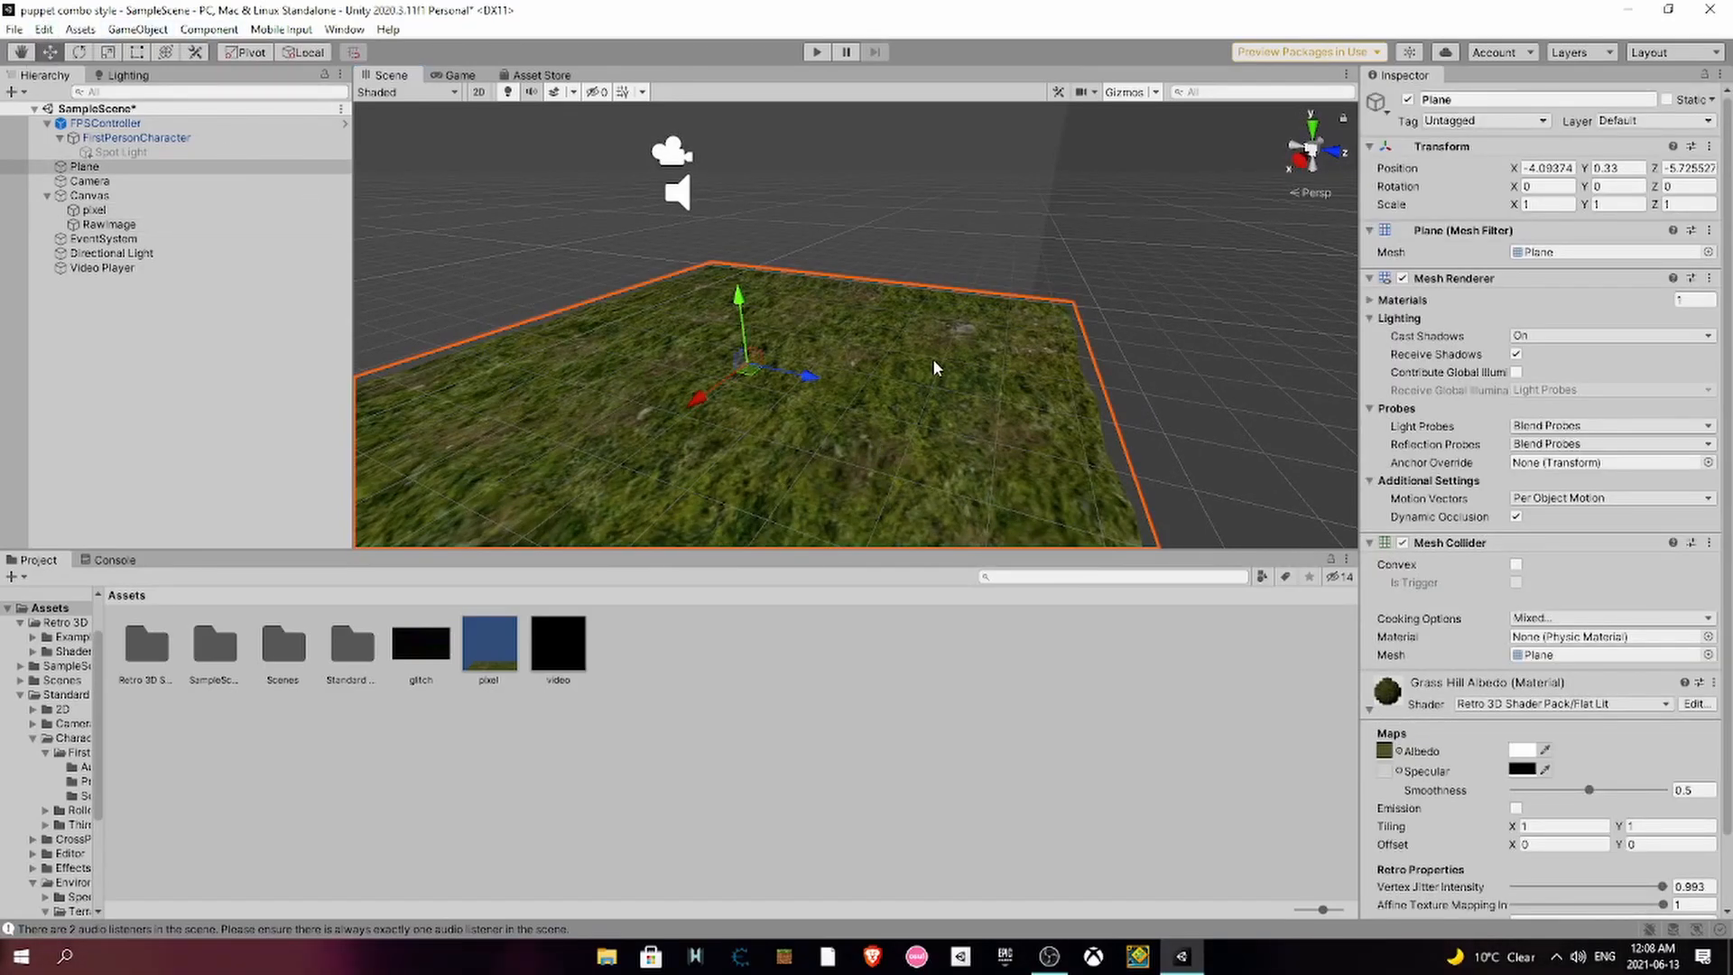
pyautogui.moveTo(806, 383); pyautogui.dragTo(672, 379)
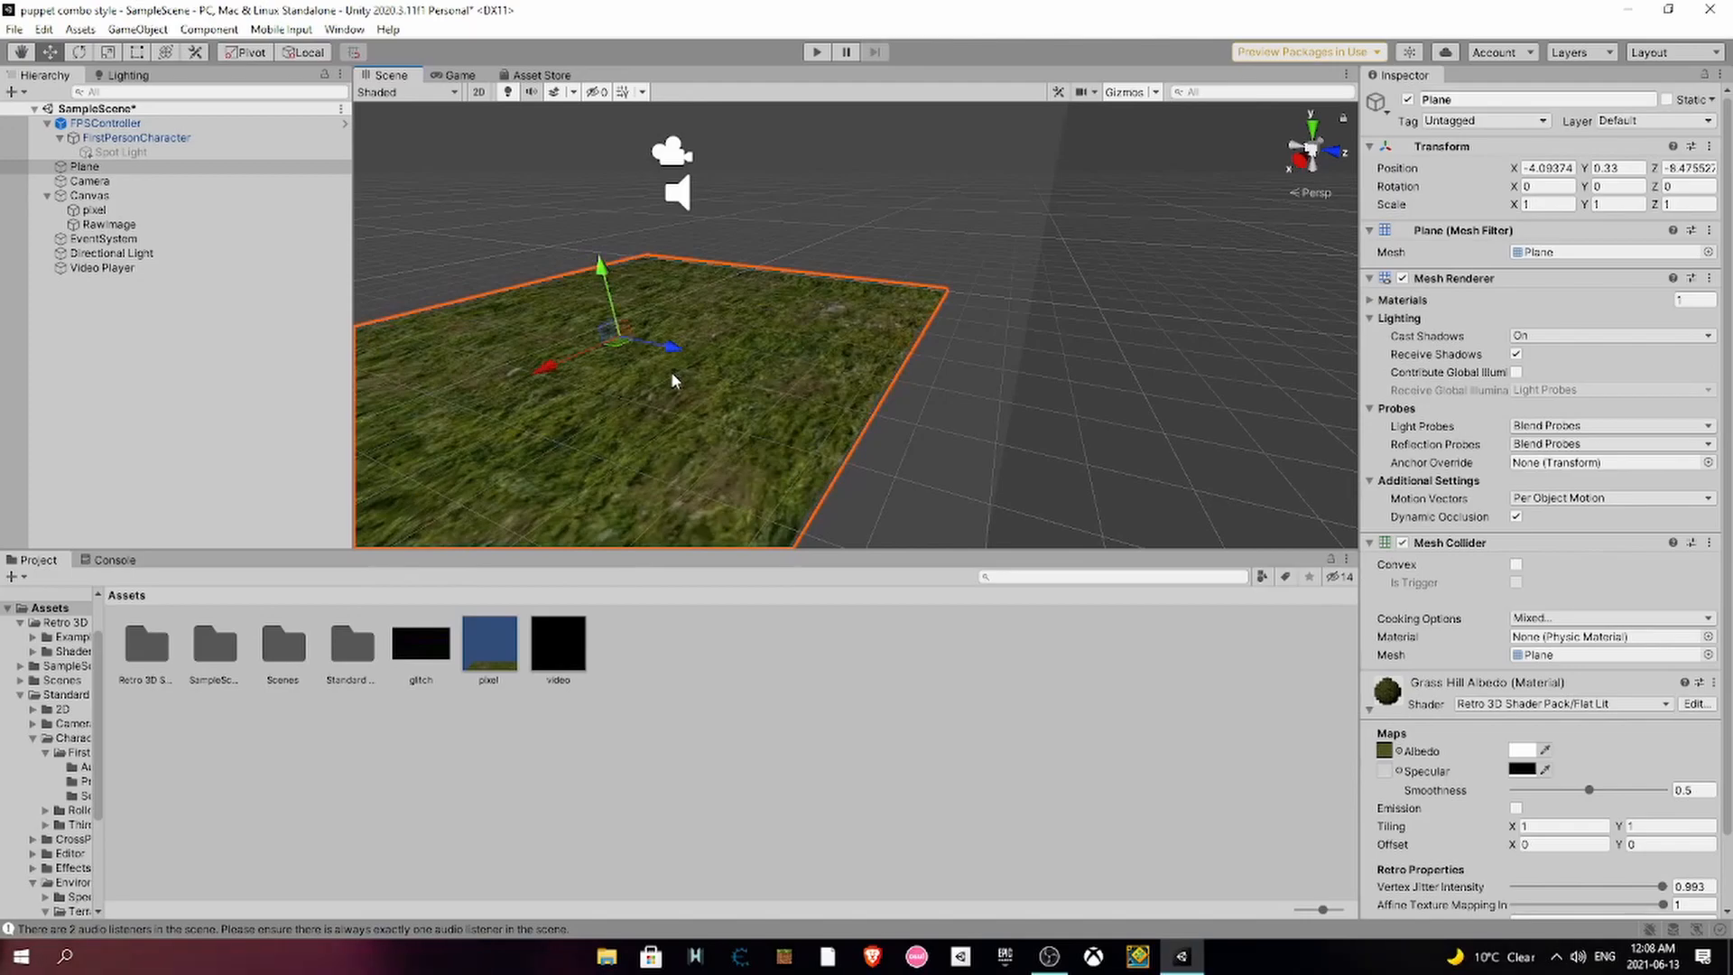
# - Duplicate the grass Plane and move the copy along the Z axis beside the original to extend the ground
pyautogui.hotkey('ctrl', 'd')
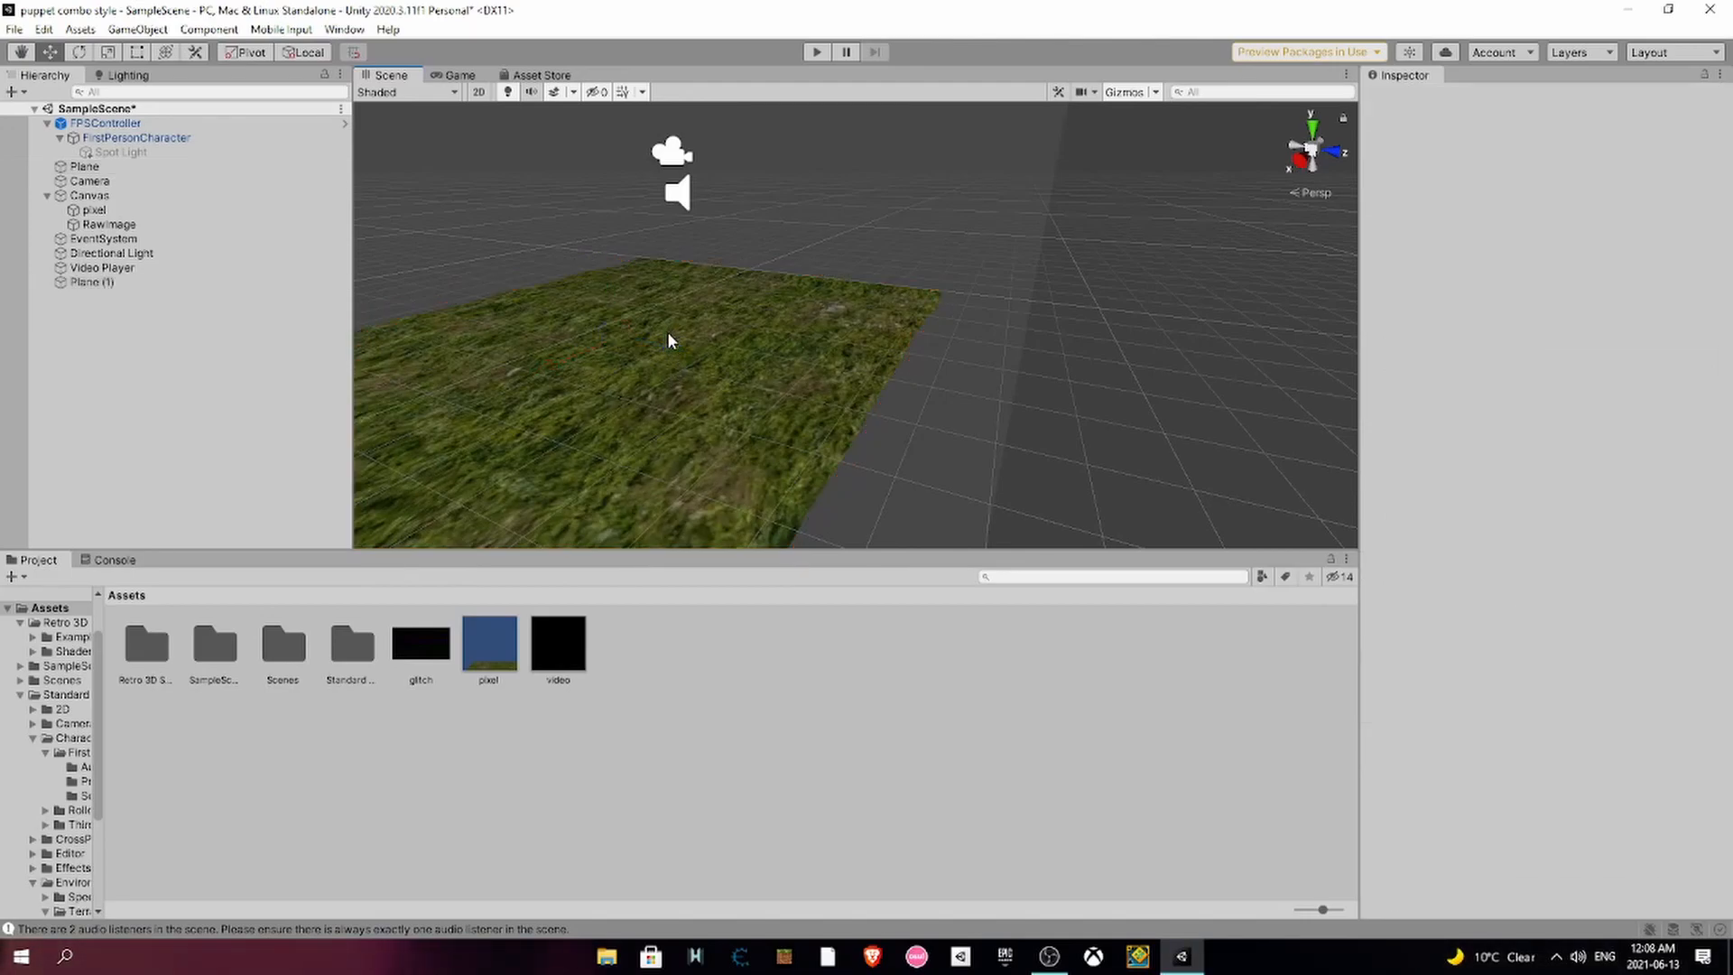
pyautogui.moveTo(673, 350); pyautogui.dragTo(1494, 442)
pyautogui.click(1086, 264)
pyautogui.moveTo(1086, 265); pyautogui.dragTo(808, 275, button='right')
pyautogui.press('w')
pyautogui.scroll(-4, 874, 328)
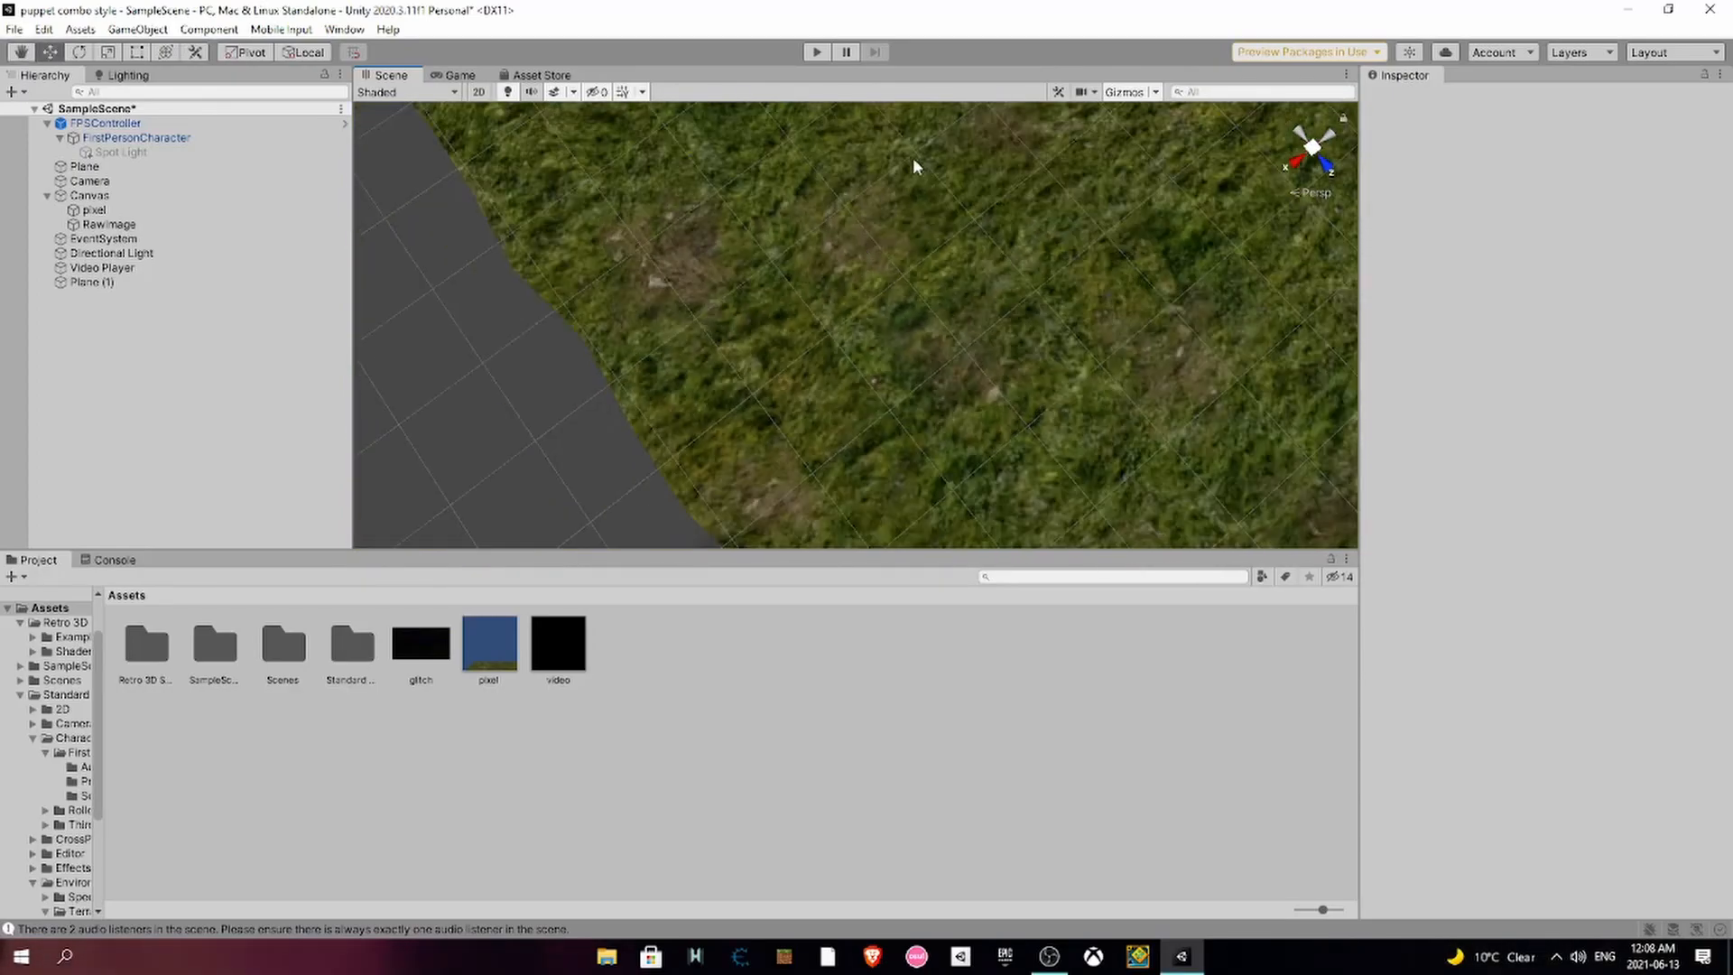
pyautogui.moveTo(525, 501); pyautogui.dragTo(902, 207, button='right')
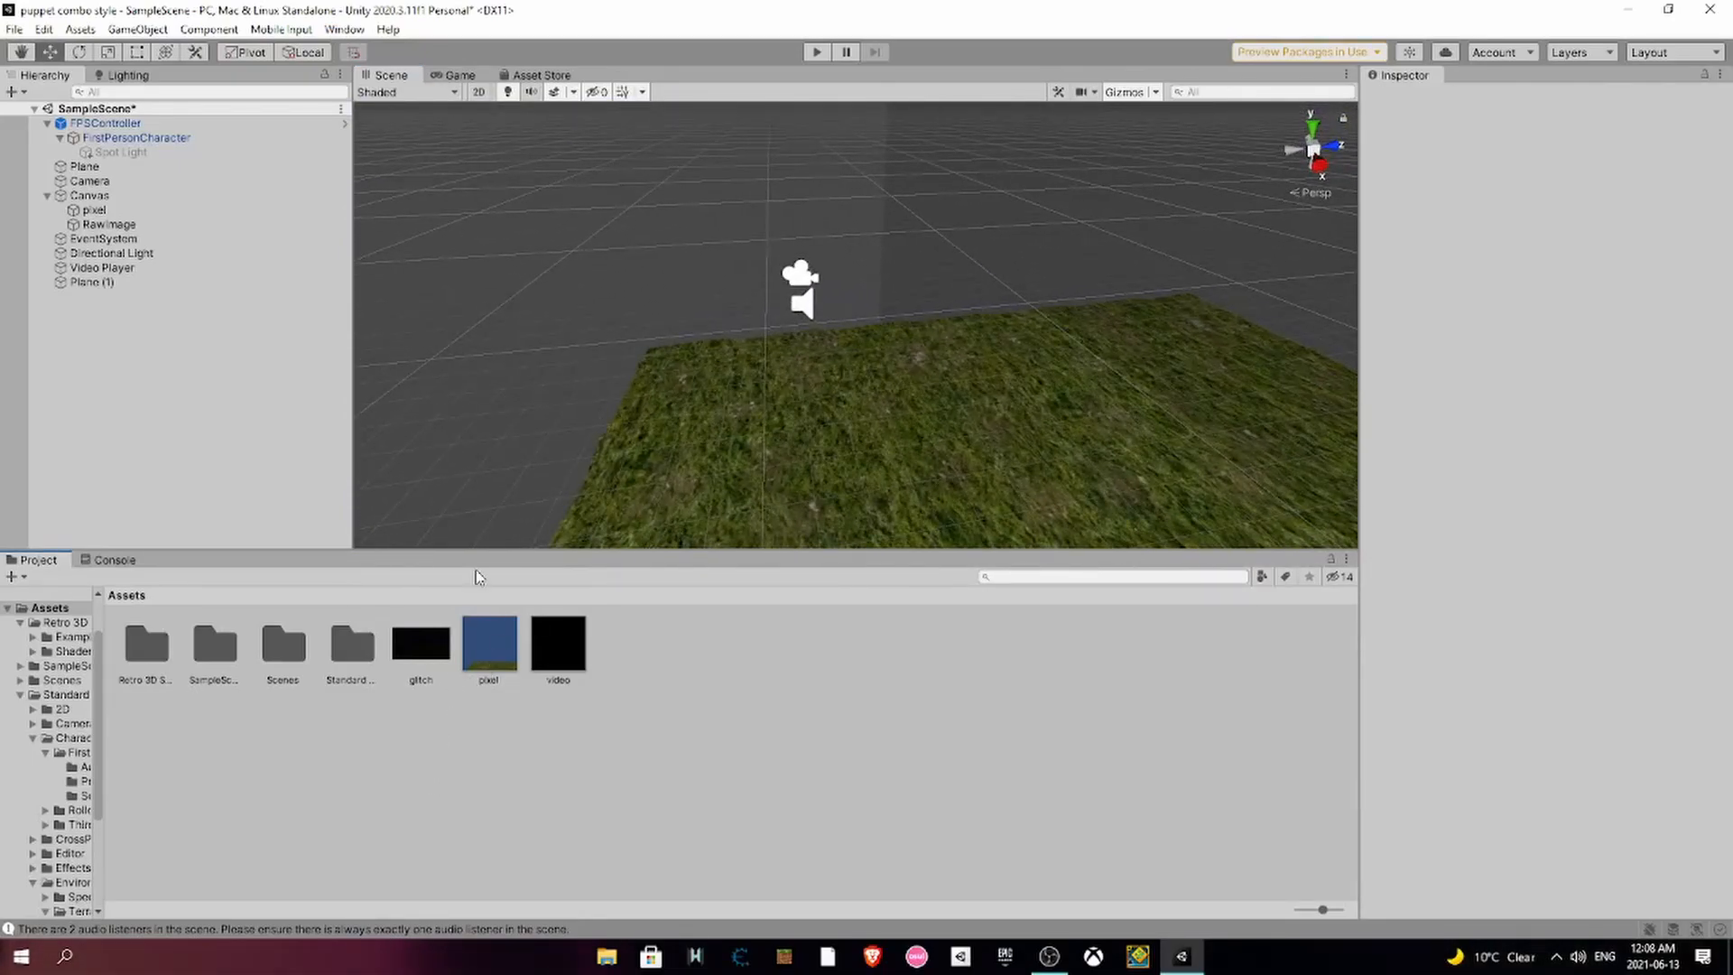
# - Check the Console messages, return to the project assets, and save the scene
pyautogui.click(114, 560)
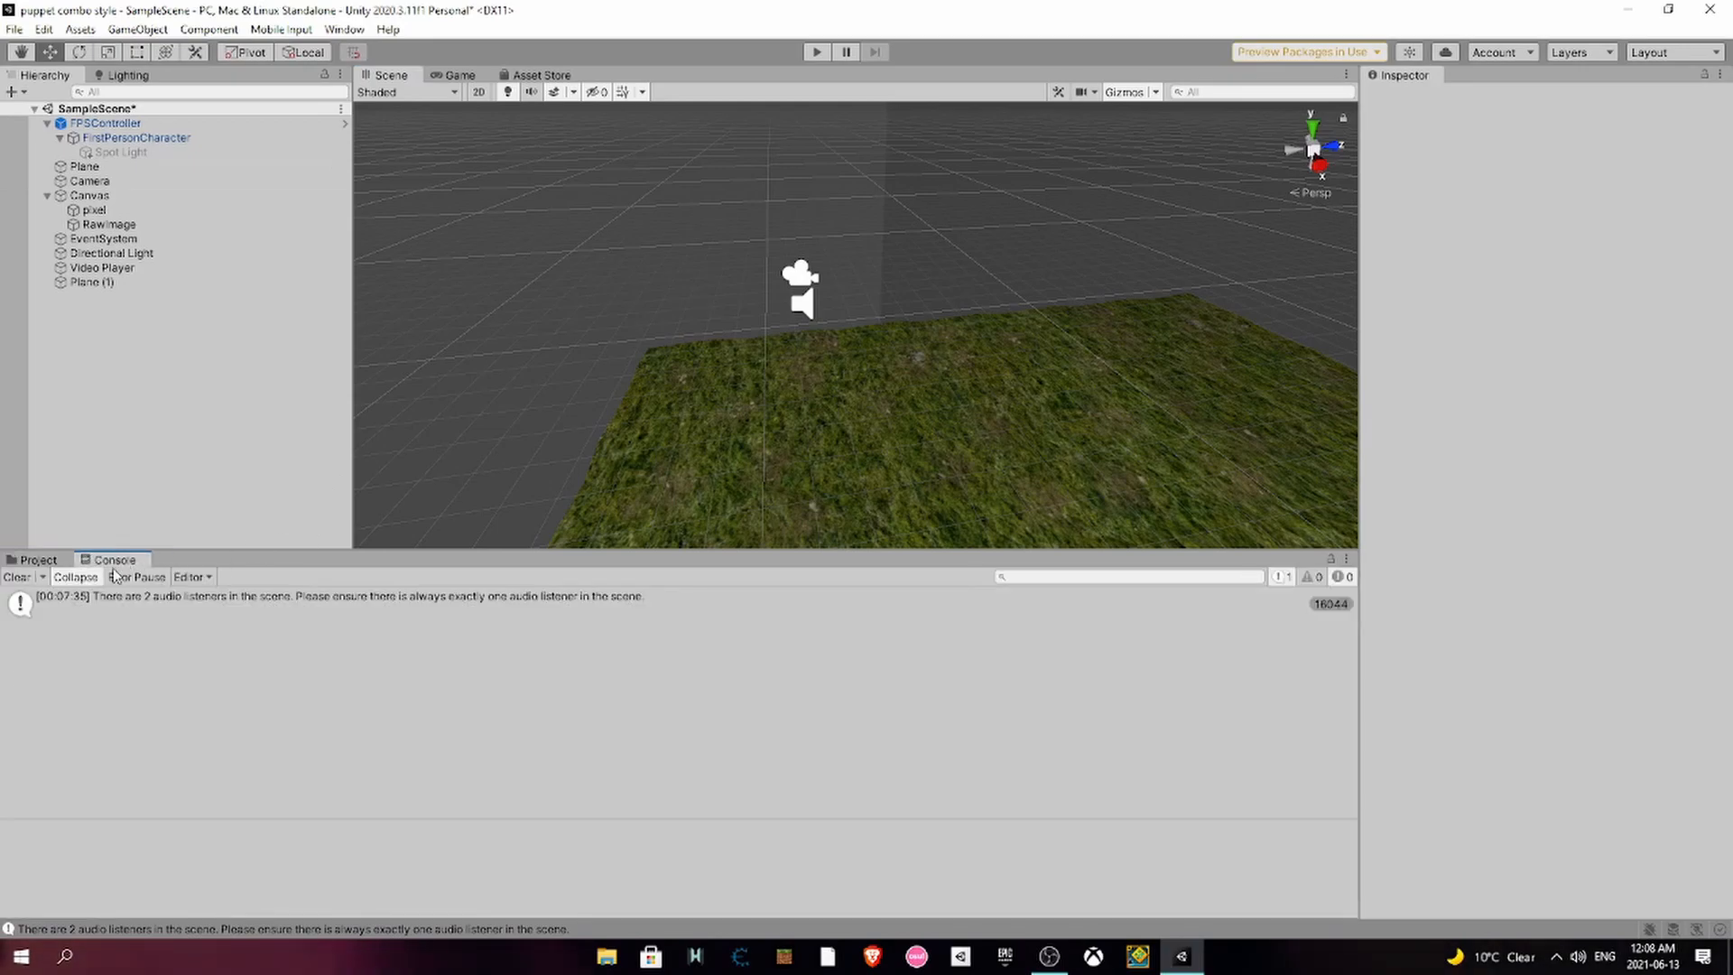
pyautogui.click(40, 560)
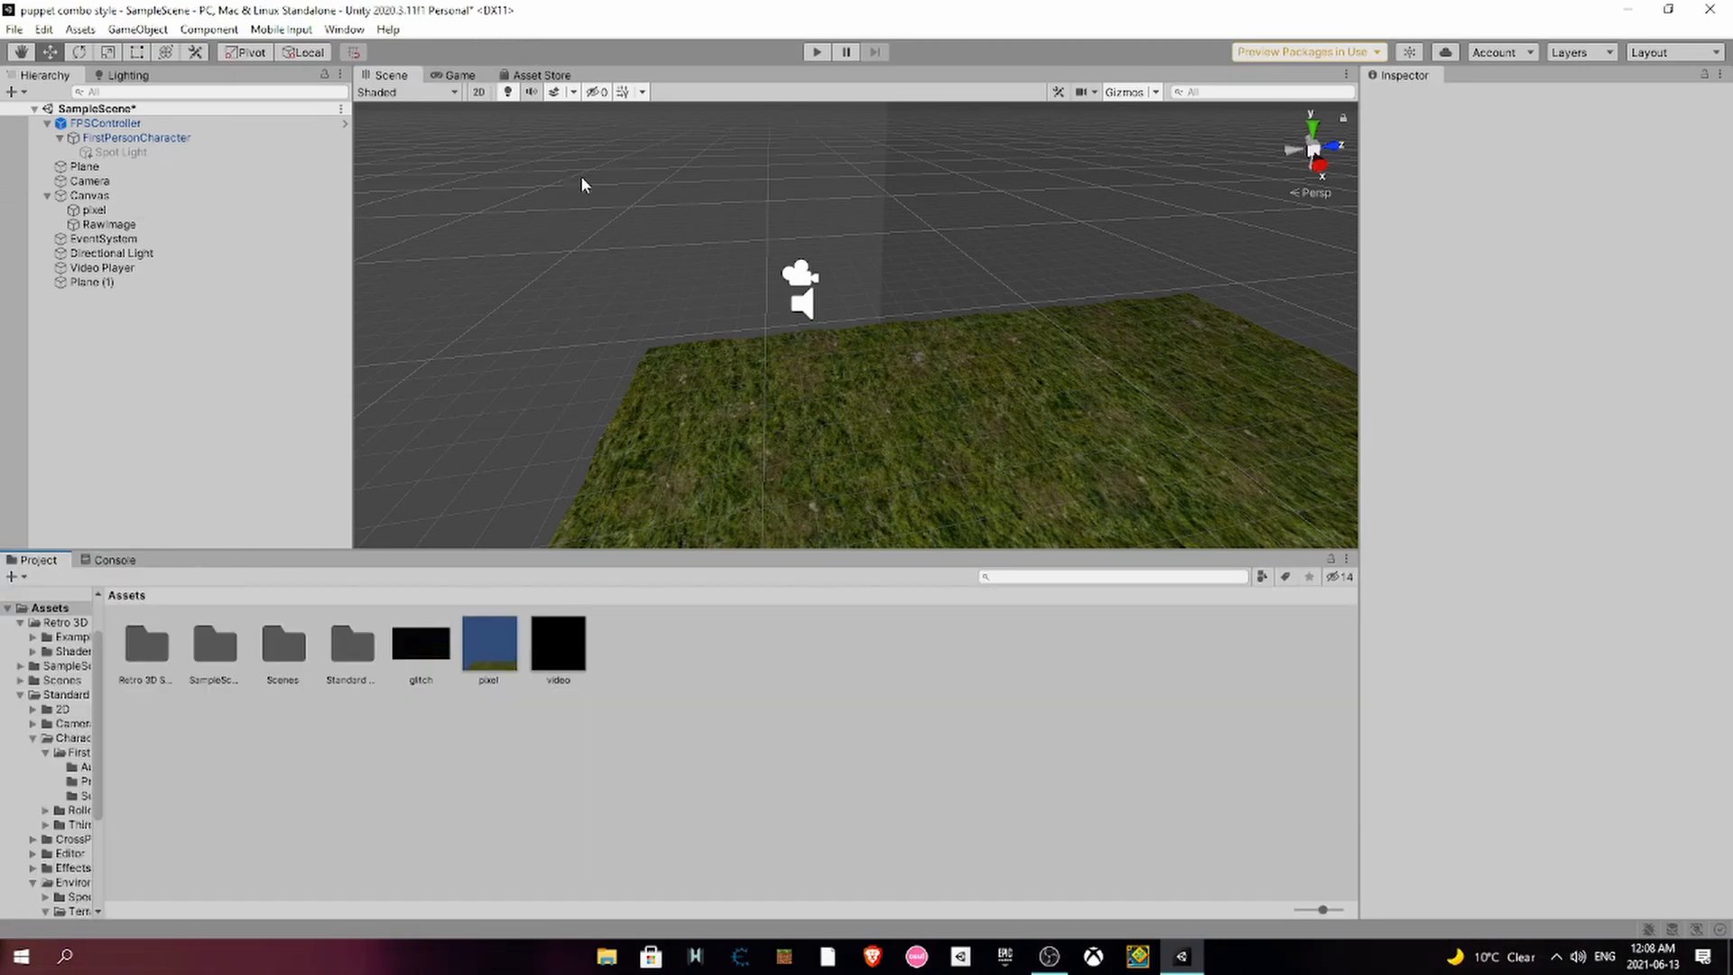
pyautogui.click(15, 30)
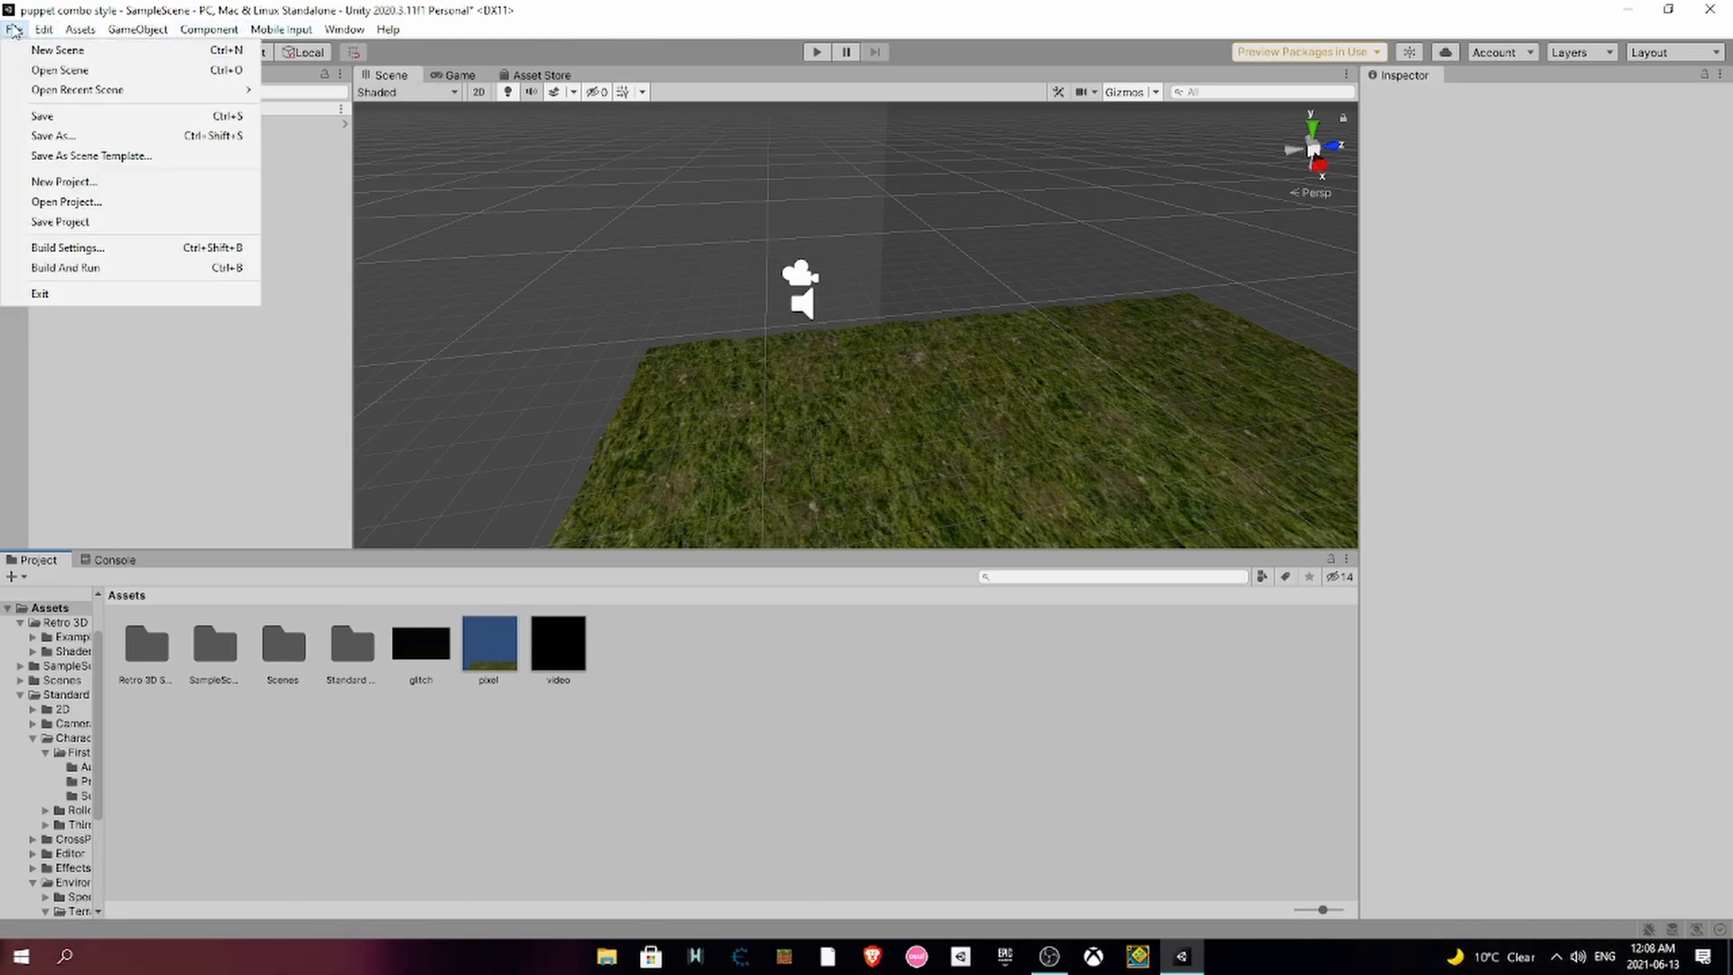
pyautogui.click(38, 115)
pyautogui.moveTo(934, 501); pyautogui.dragTo(1013, 267, button='right')
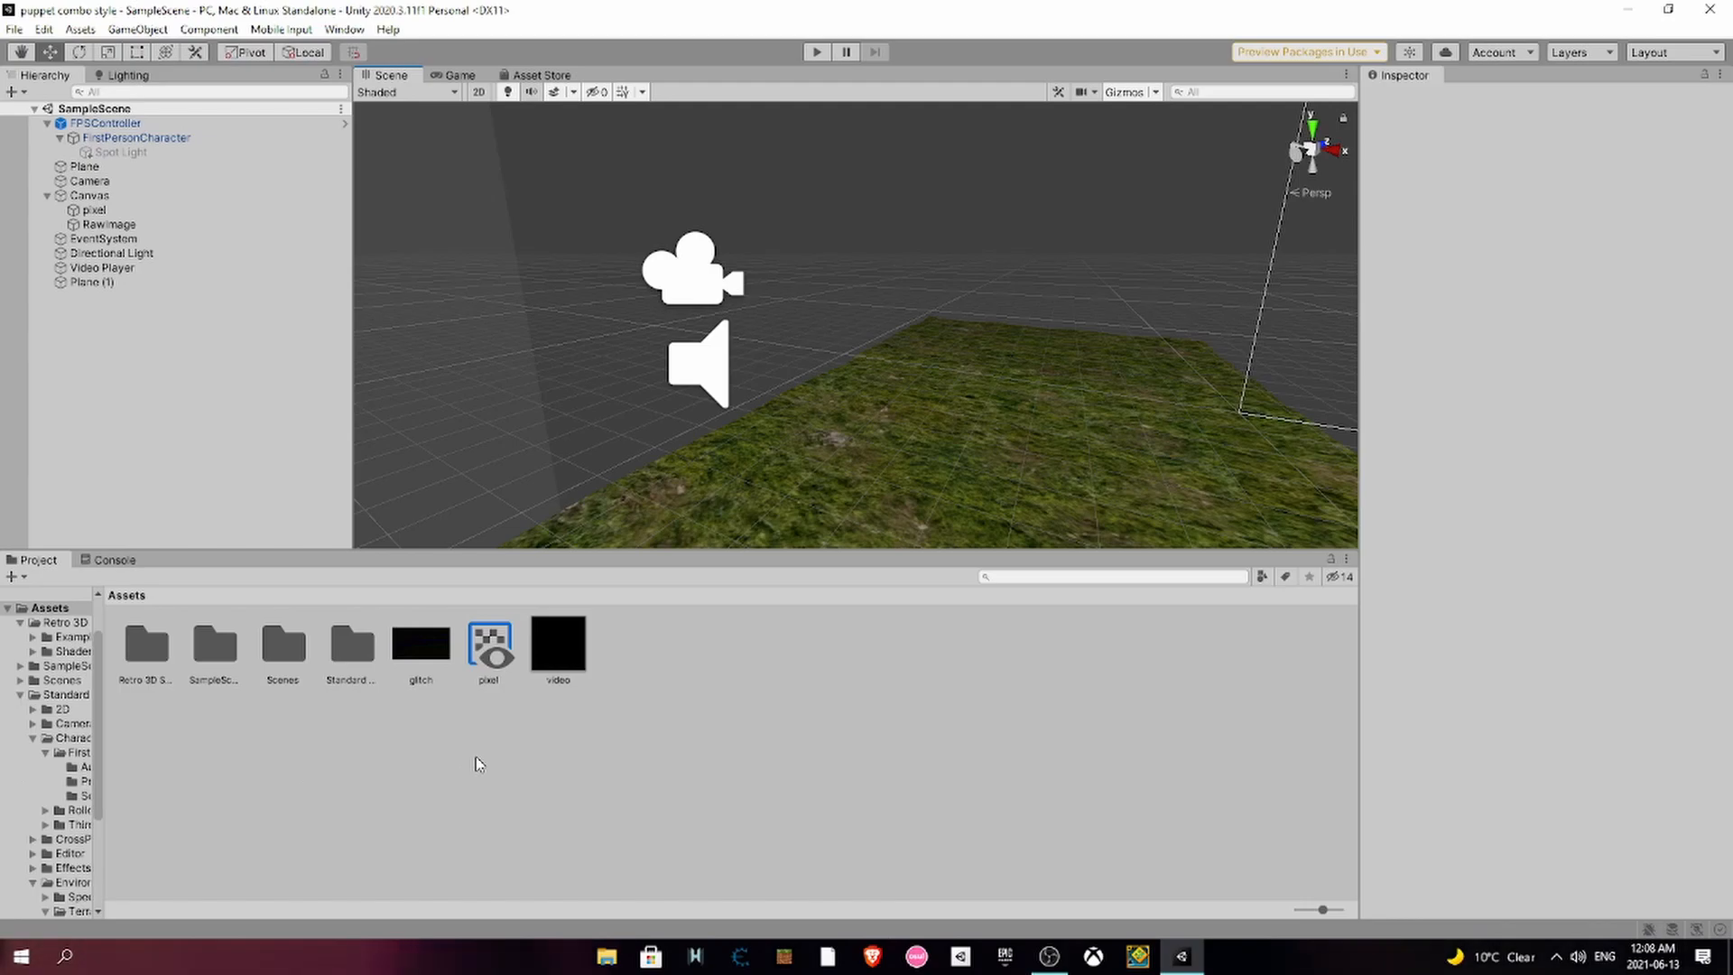
pyautogui.moveTo(854, 413); pyautogui.dragTo(563, 279, button='right')
pyautogui.moveTo(416, 373); pyautogui.dragTo(1117, 310, button='right')
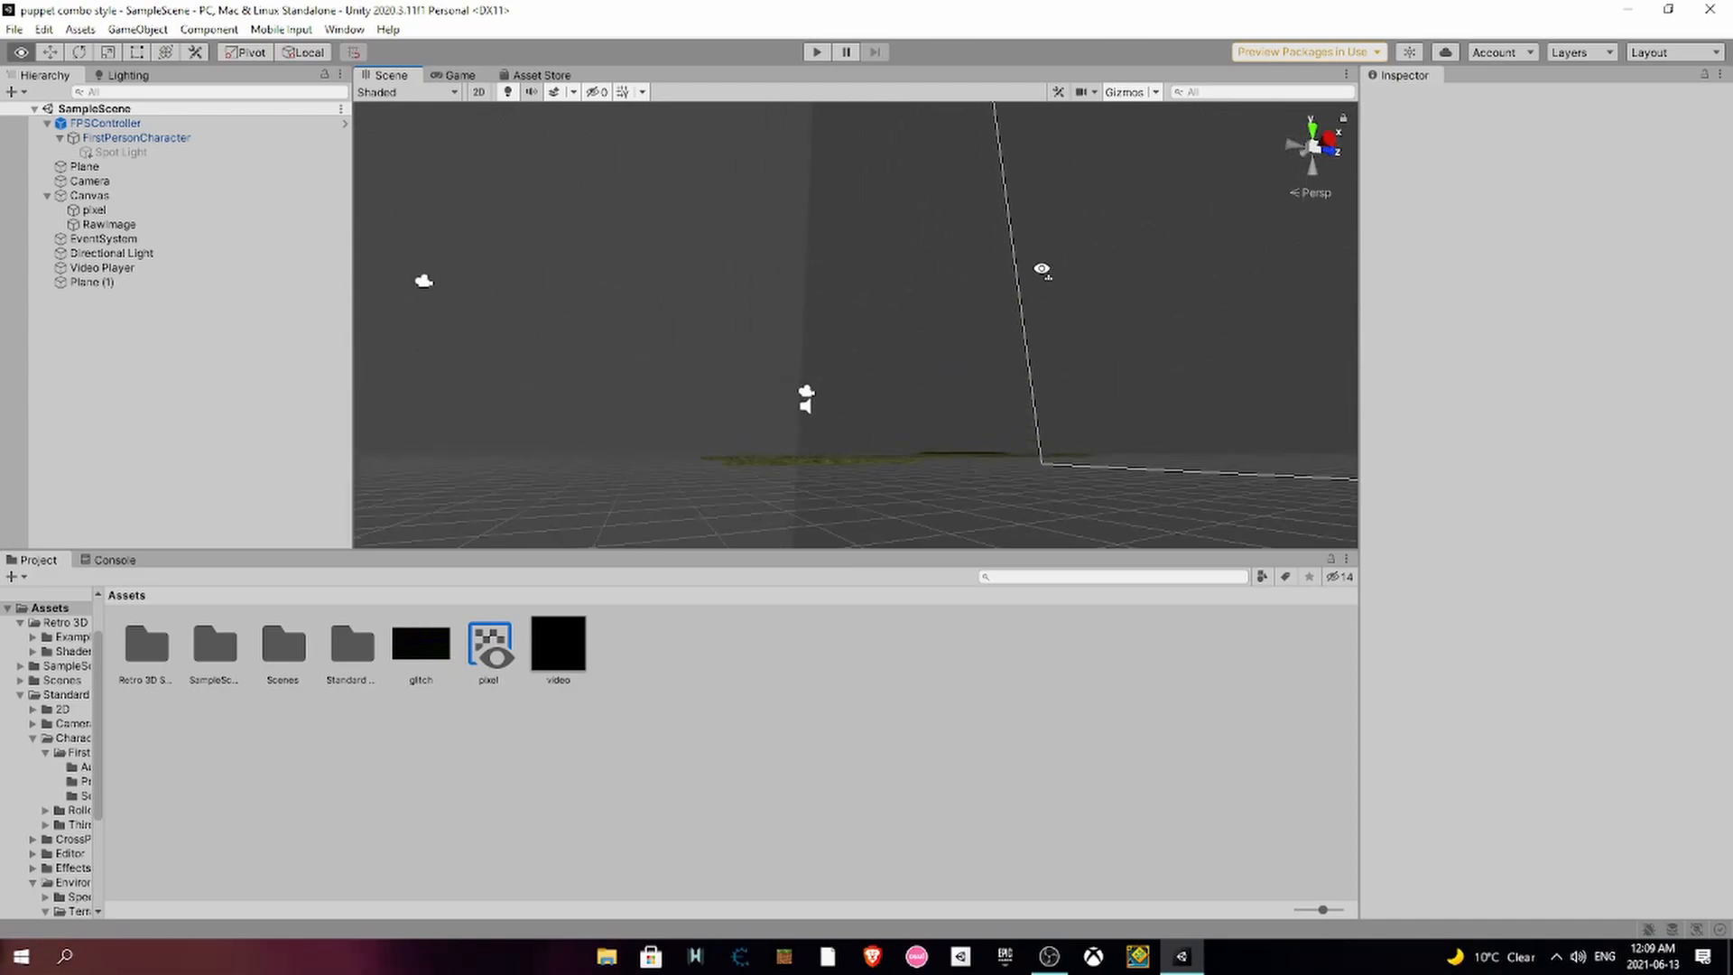